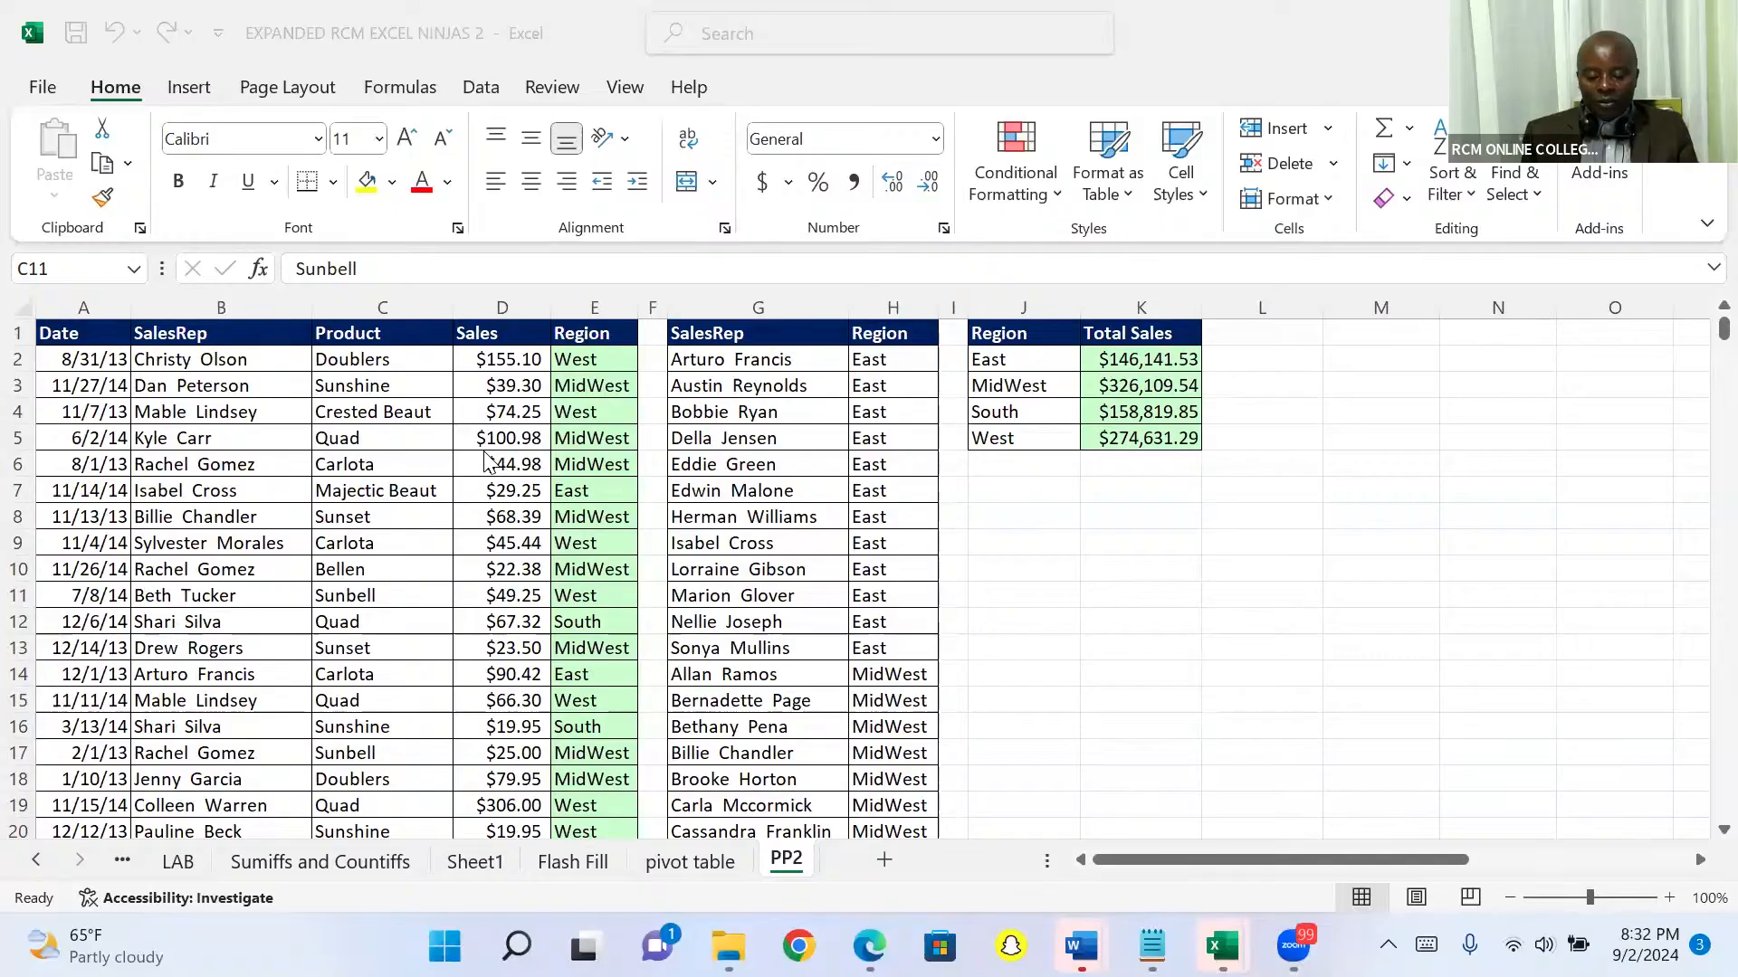
Step: Examine the sales records down the Product column from cell C2 and return to the beginning of the list
{"action": "left_click", "coordinate": [360, 360]}
{"action": "left_click", "coordinate": [360, 360]}
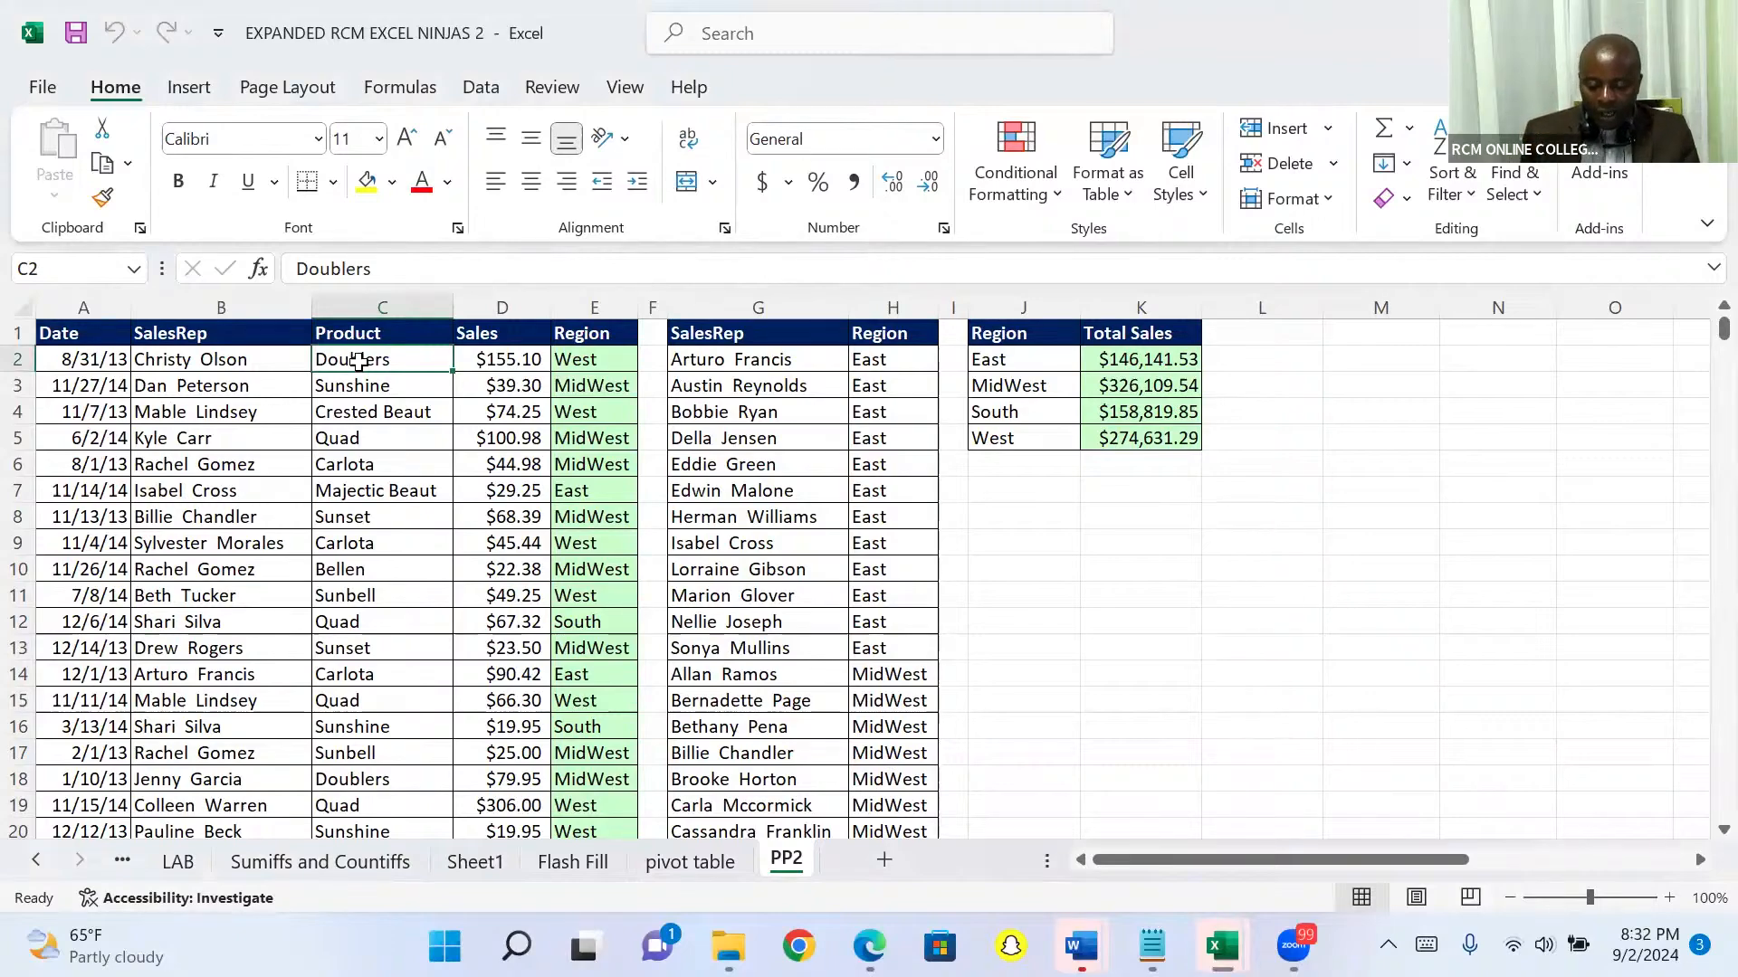
{"action": "left_click", "coordinate": [1046, 544]}
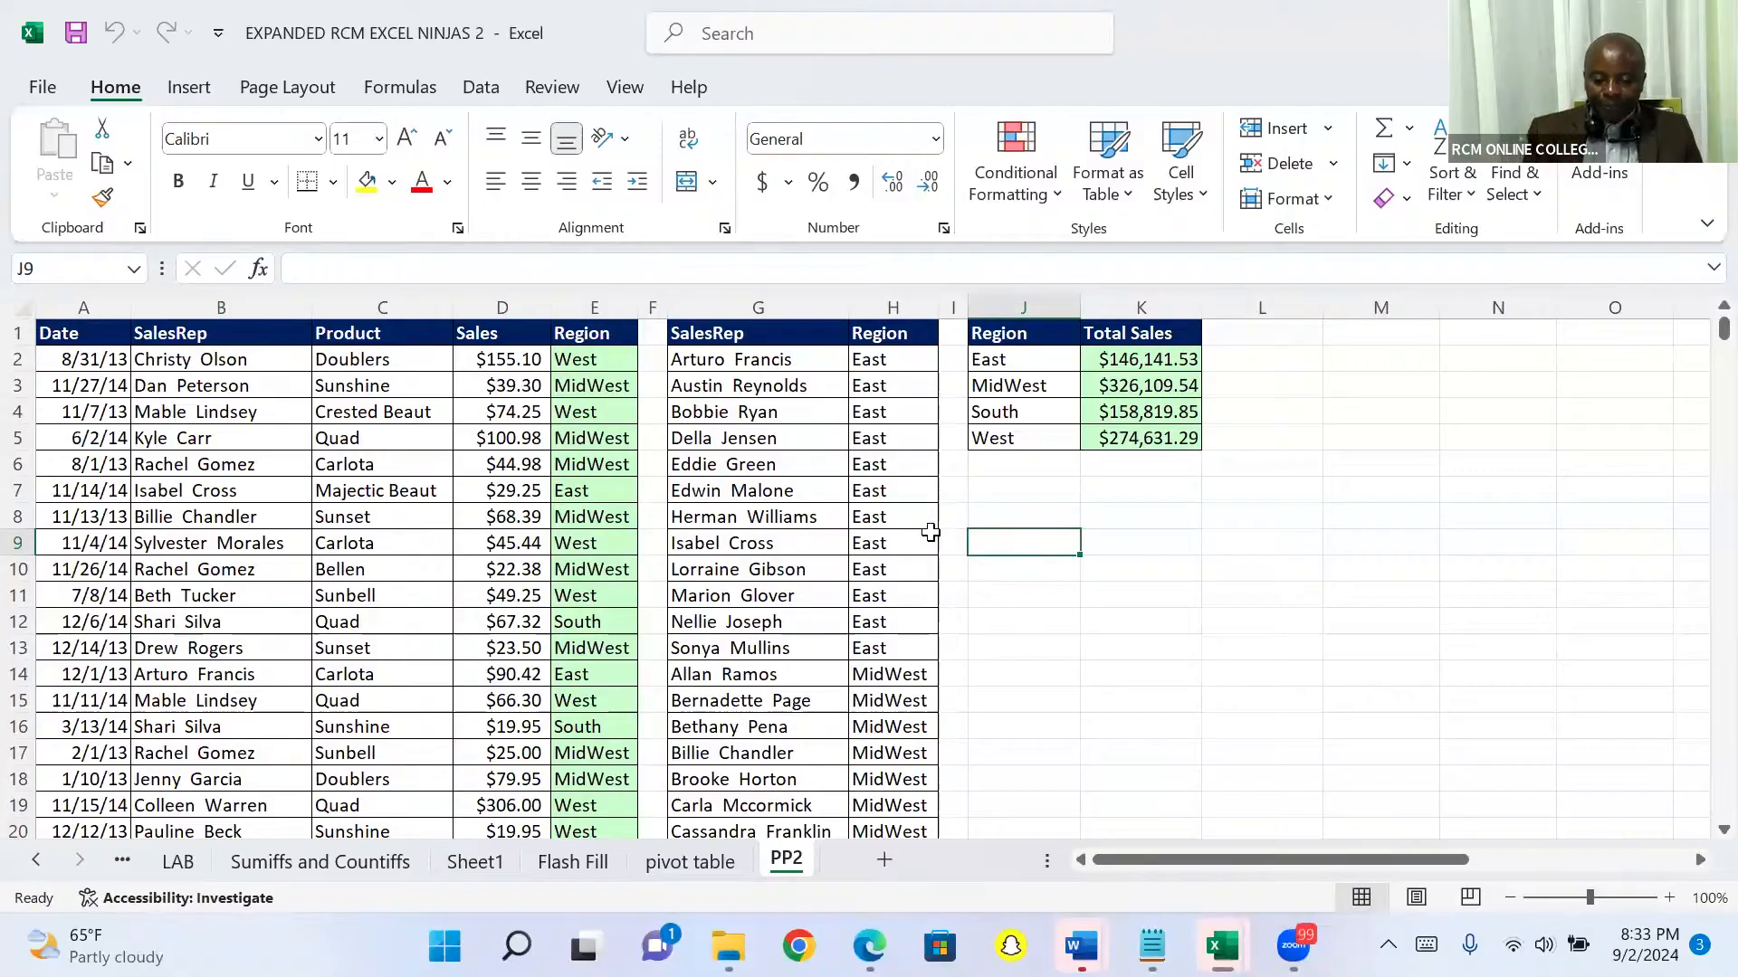
{"action": "left_click", "coordinate": [348, 360]}
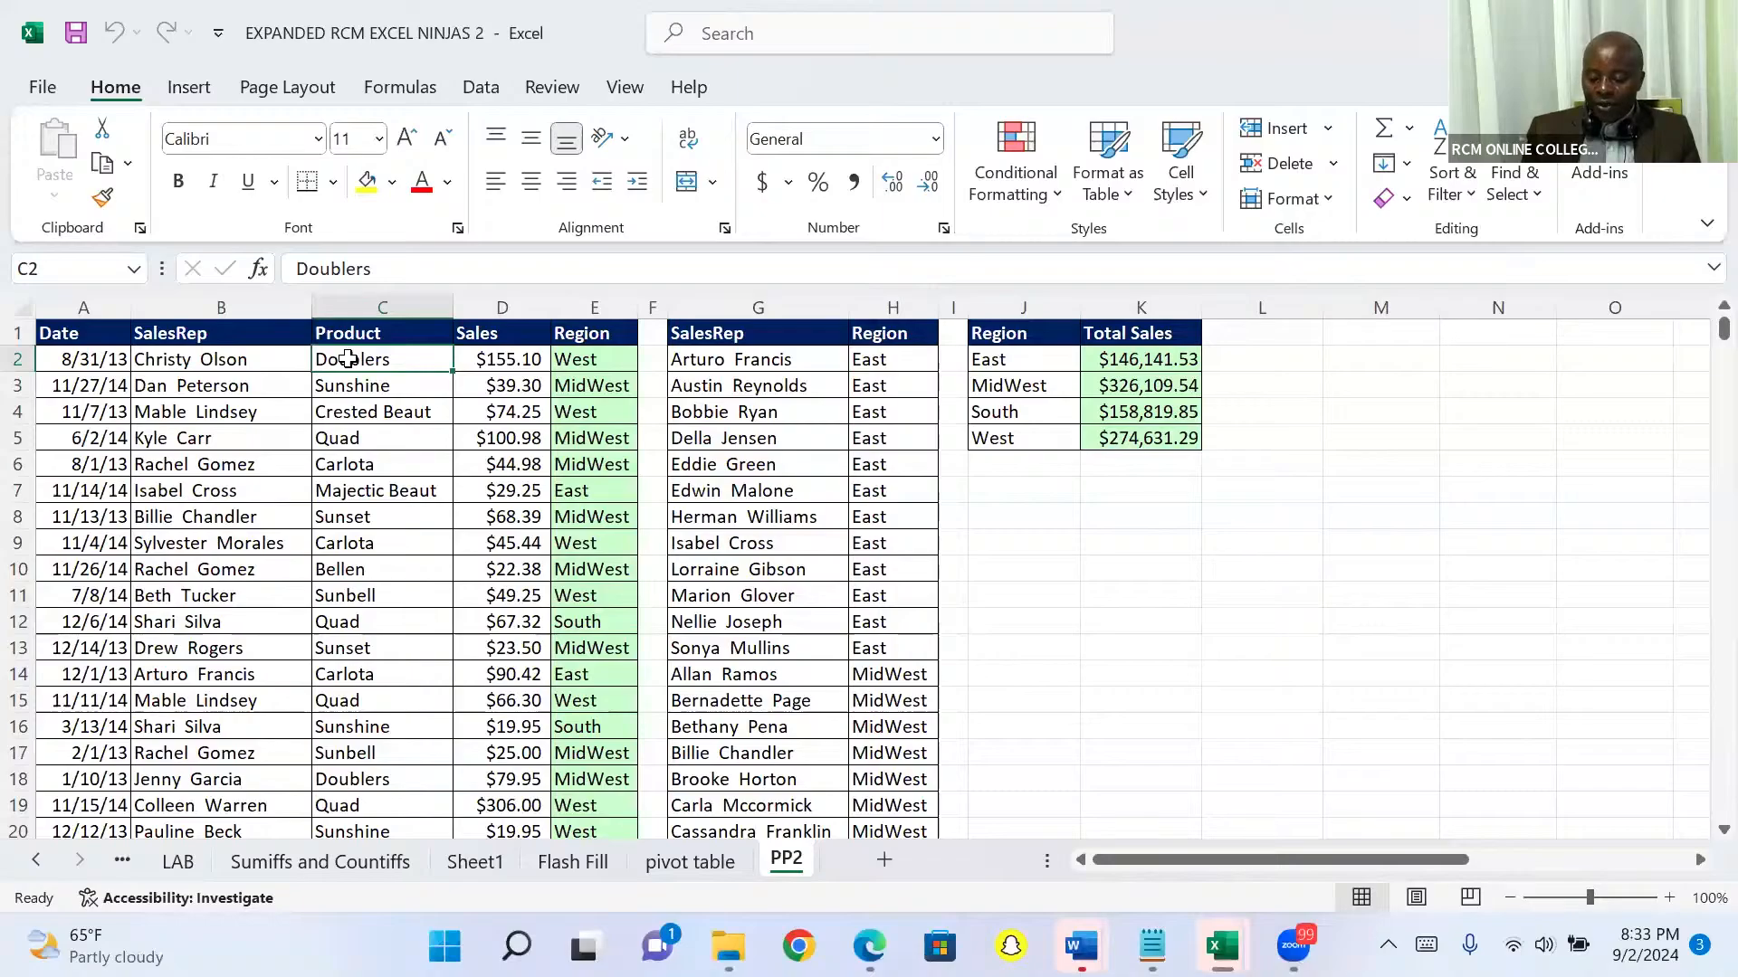
{"action": "key", "text": "Down"}
{"action": "key", "text": "Down"}
{"action": "key", "text": "Down"}
{"action": "key", "text": "Down"}
{"action": "key", "text": "Down"}
{"action": "key", "text": "Down"}
{"action": "key", "text": "Down"}
{"action": "key", "text": "Down"}
{"action": "key", "text": "Down"}
{"action": "key", "text": "Down"}
{"action": "key", "text": "Down"}
{"action": "key", "text": "Down"}
{"action": "key", "text": "Down"}
{"action": "key", "text": "Down"}
{"action": "key", "text": "Down"}
{"action": "key", "text": "Down"}
{"action": "key", "text": "Down"}
{"action": "key", "text": "Down"}
{"action": "key", "text": "Down"}
{"action": "key", "text": "Down"}
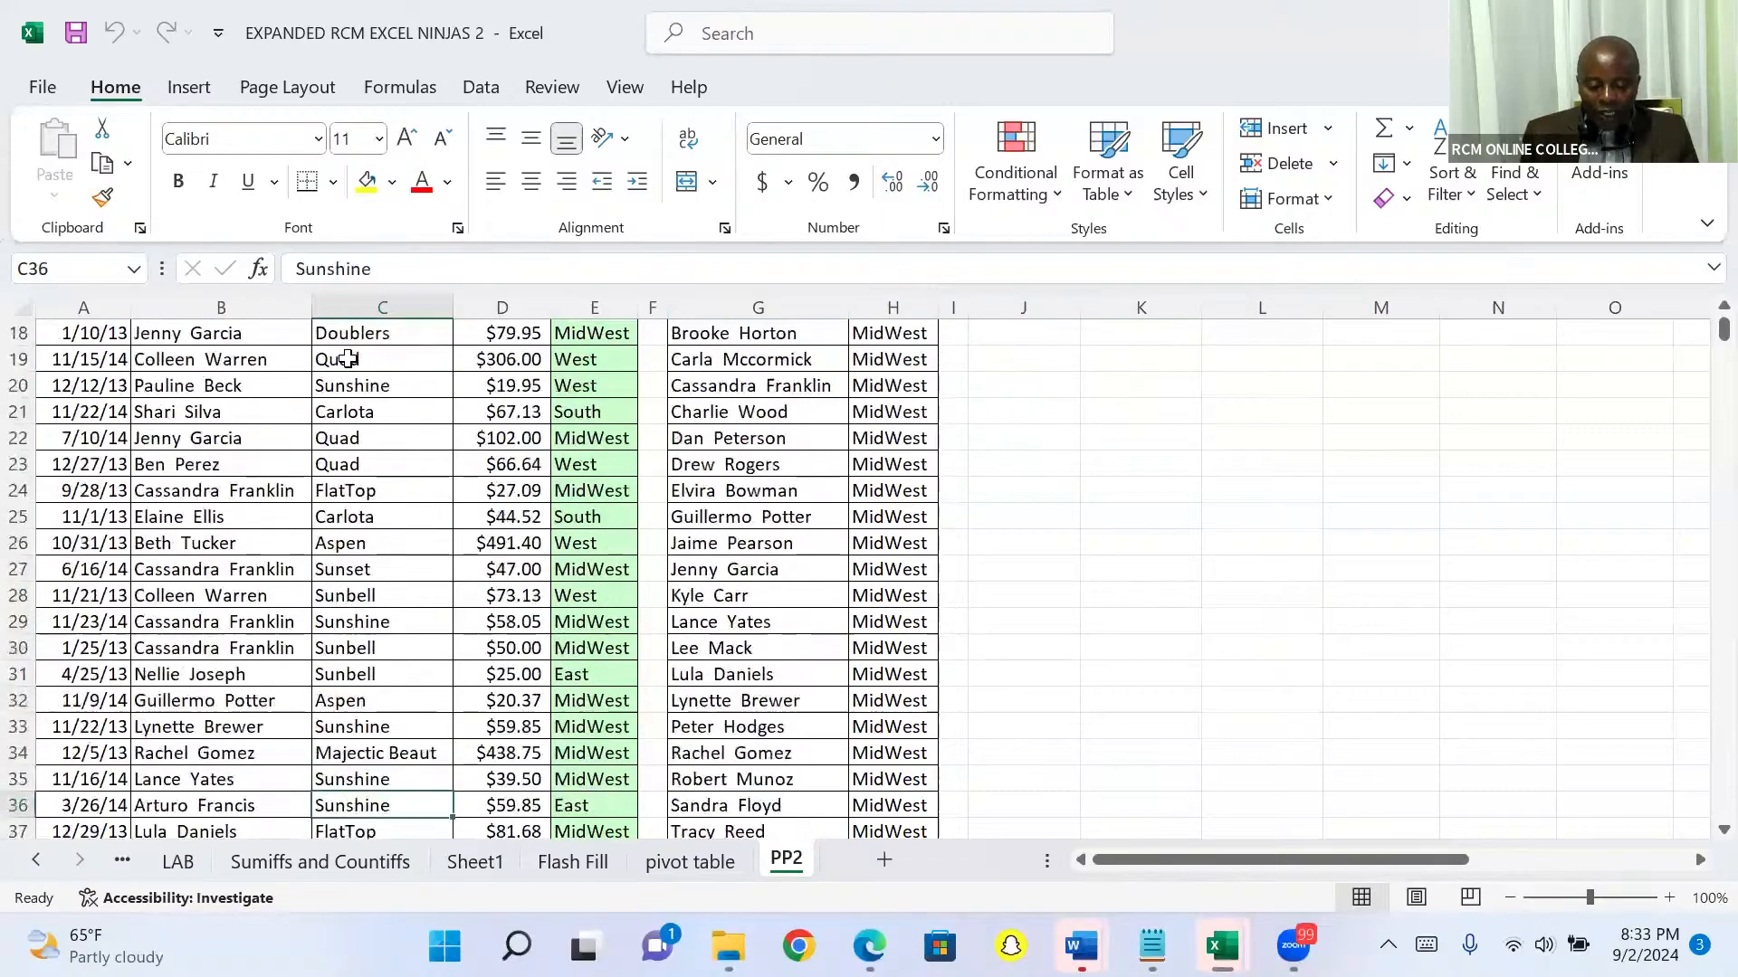
{"action": "key", "text": "Down"}
{"action": "key", "text": "Down"}
{"action": "key", "text": "Down"}
{"action": "key", "text": "Down"}
{"action": "key", "text": "Down"}
{"action": "key", "text": "Down"}
{"action": "key", "text": "Down"}
{"action": "key", "text": "Down"}
{"action": "key", "text": "Down"}
{"action": "key", "text": "Down"}
{"action": "key", "text": "Down"}
{"action": "key", "text": "Down"}
{"action": "key", "text": "Down"}
{"action": "key", "text": "Down"}
{"action": "key", "text": "Down"}
{"action": "key", "text": "Down"}
{"action": "key", "text": "Down"}
{"action": "key", "text": "Down"}
{"action": "key", "text": "Down"}
{"action": "key", "text": "Down"}
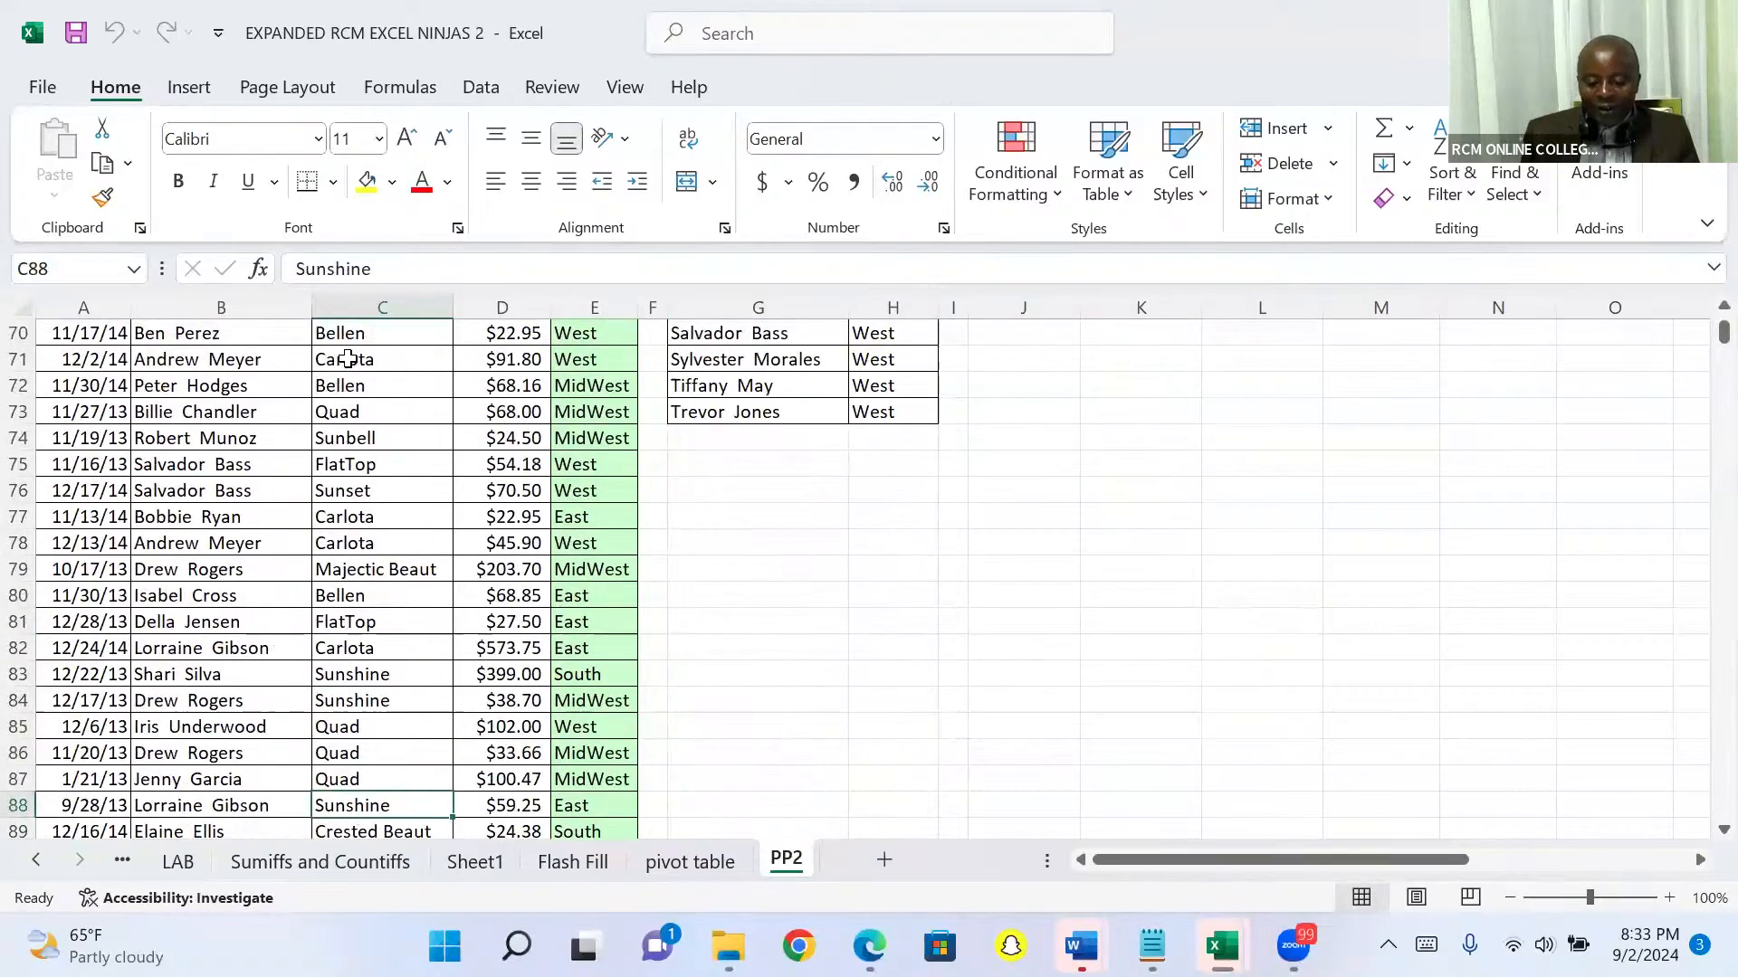
{"action": "key", "text": "Up"}
{"action": "key", "text": "Up"}
{"action": "key", "text": "Up"}
{"action": "key", "text": "Up"}
{"action": "key", "text": "Up"}
{"action": "key", "text": "Up"}
{"action": "key", "text": "Up"}
{"action": "key", "text": "Up"}
{"action": "key", "text": "Up"}
{"action": "key", "text": "Up"}
{"action": "key", "text": "Up"}
{"action": "key", "text": "Up"}
{"action": "key", "text": "Up"}
{"action": "key", "text": "Up"}
{"action": "key", "text": "Up"}
{"action": "key", "text": "Up"}
{"action": "key", "text": "Up"}
{"action": "key", "text": "Up"}
{"action": "key", "text": "Up"}
{"action": "key", "text": "Up"}
{"action": "key", "text": "Up"}
{"action": "key", "text": "Up"}
{"action": "key", "text": "Up"}
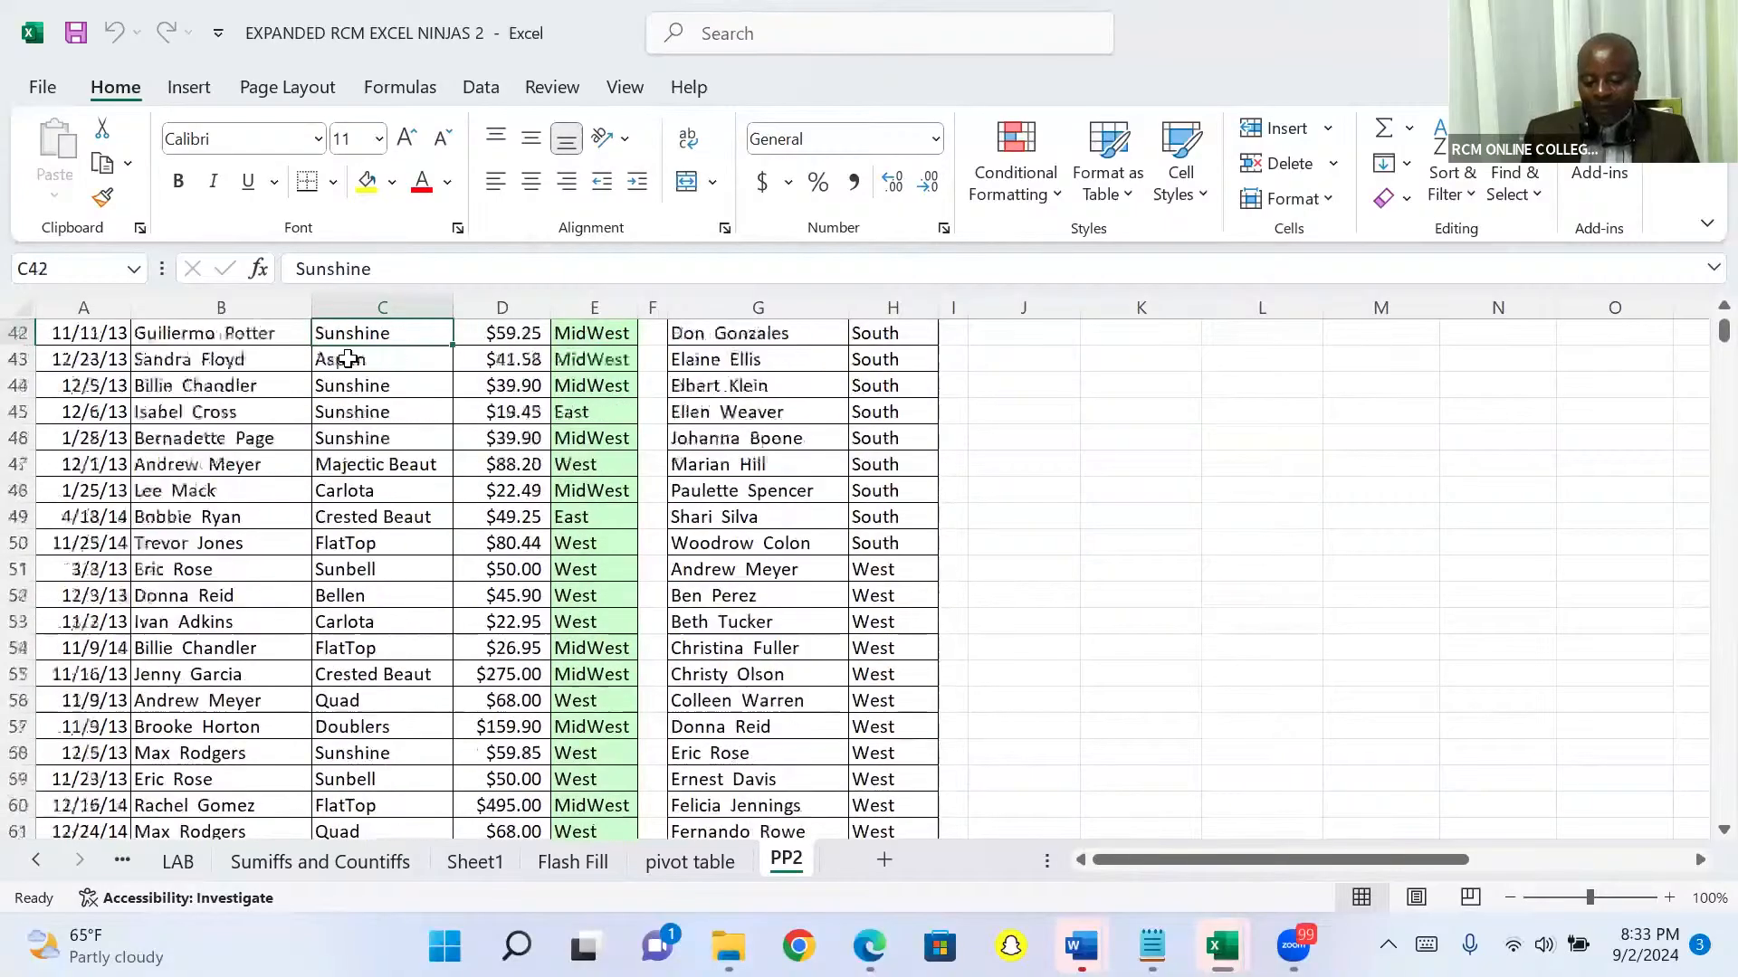
{"action": "key", "text": "Up"}
{"action": "key", "text": "Up"}
{"action": "key", "text": "Up"}
{"action": "key", "text": "Up"}
{"action": "key", "text": "Up"}
{"action": "key", "text": "Up"}
{"action": "key", "text": "Up"}
{"action": "key", "text": "Up"}
{"action": "key", "text": "Up"}
{"action": "key", "text": "Up"}
{"action": "key", "text": "Up"}
{"action": "key", "text": "Up"}
{"action": "key", "text": "Up"}
{"action": "key", "text": "Up"}
{"action": "key", "text": "Up"}
{"action": "key", "text": "Up"}
{"action": "key", "text": "Up"}
{"action": "key", "text": "Up"}
{"action": "key", "text": "Up"}
{"action": "key", "text": "Up"}
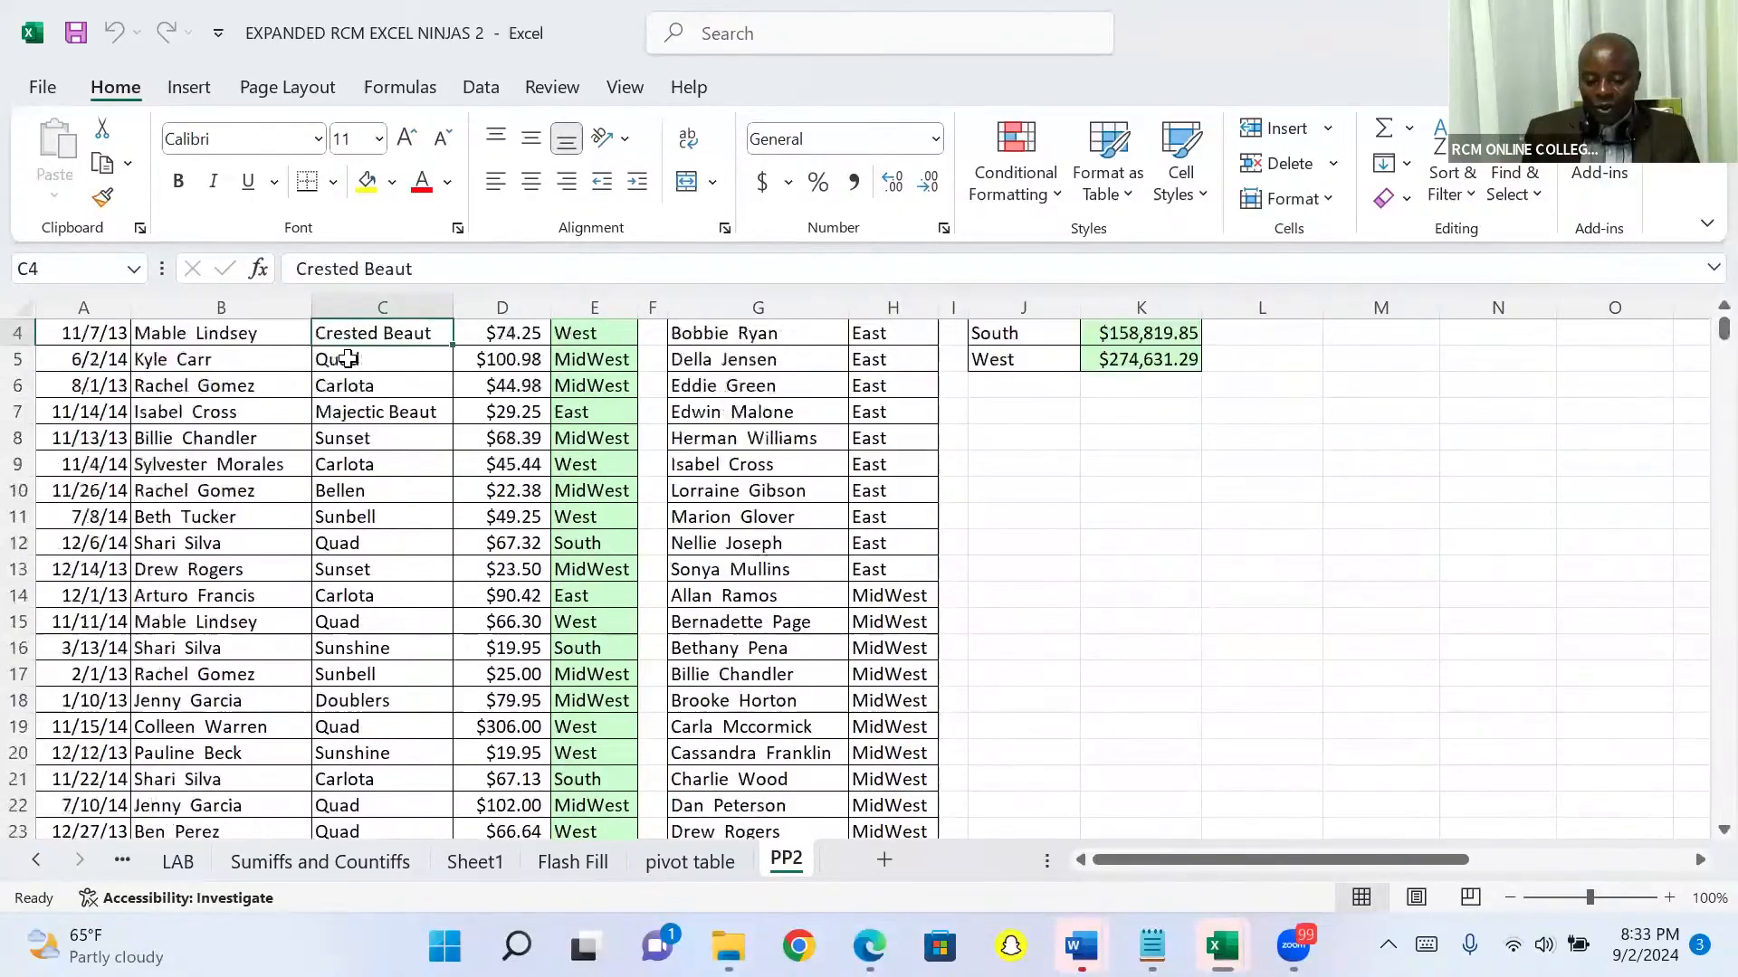
Step: Jump from cell C2 to the last Product record and enter the note "ctrl down arrow" in cell J9991
{"action": "left_click", "coordinate": [361, 365]}
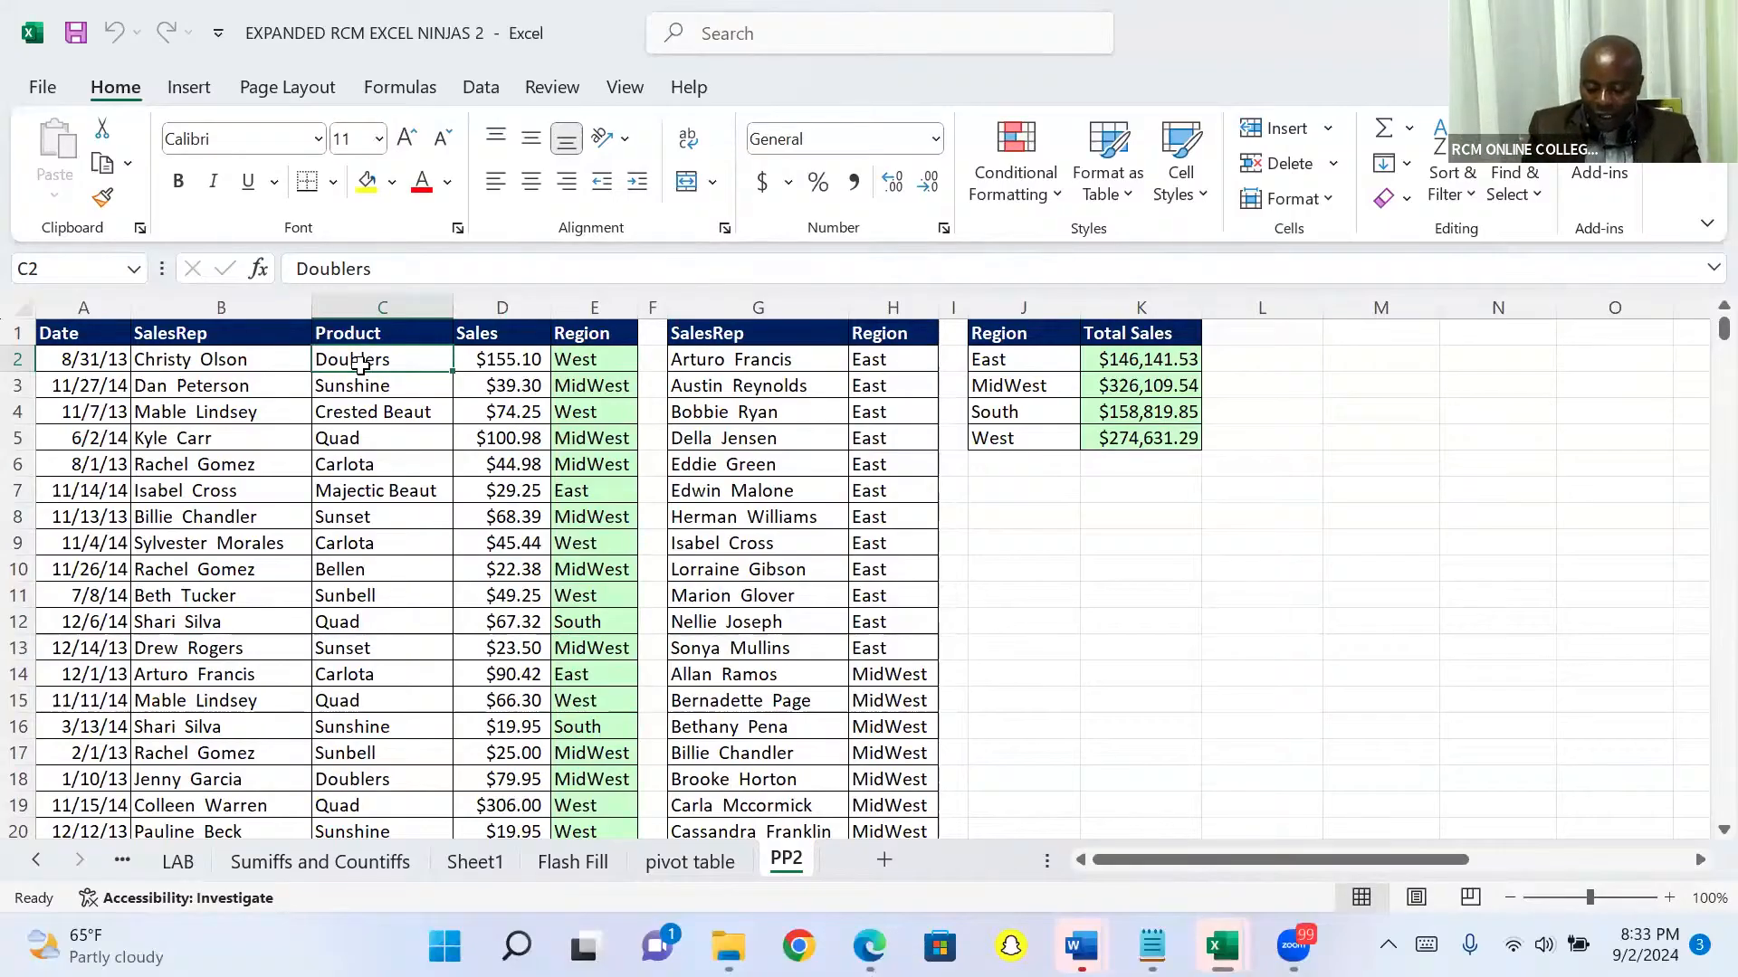
{"action": "key", "text": "ctrl+Down"}
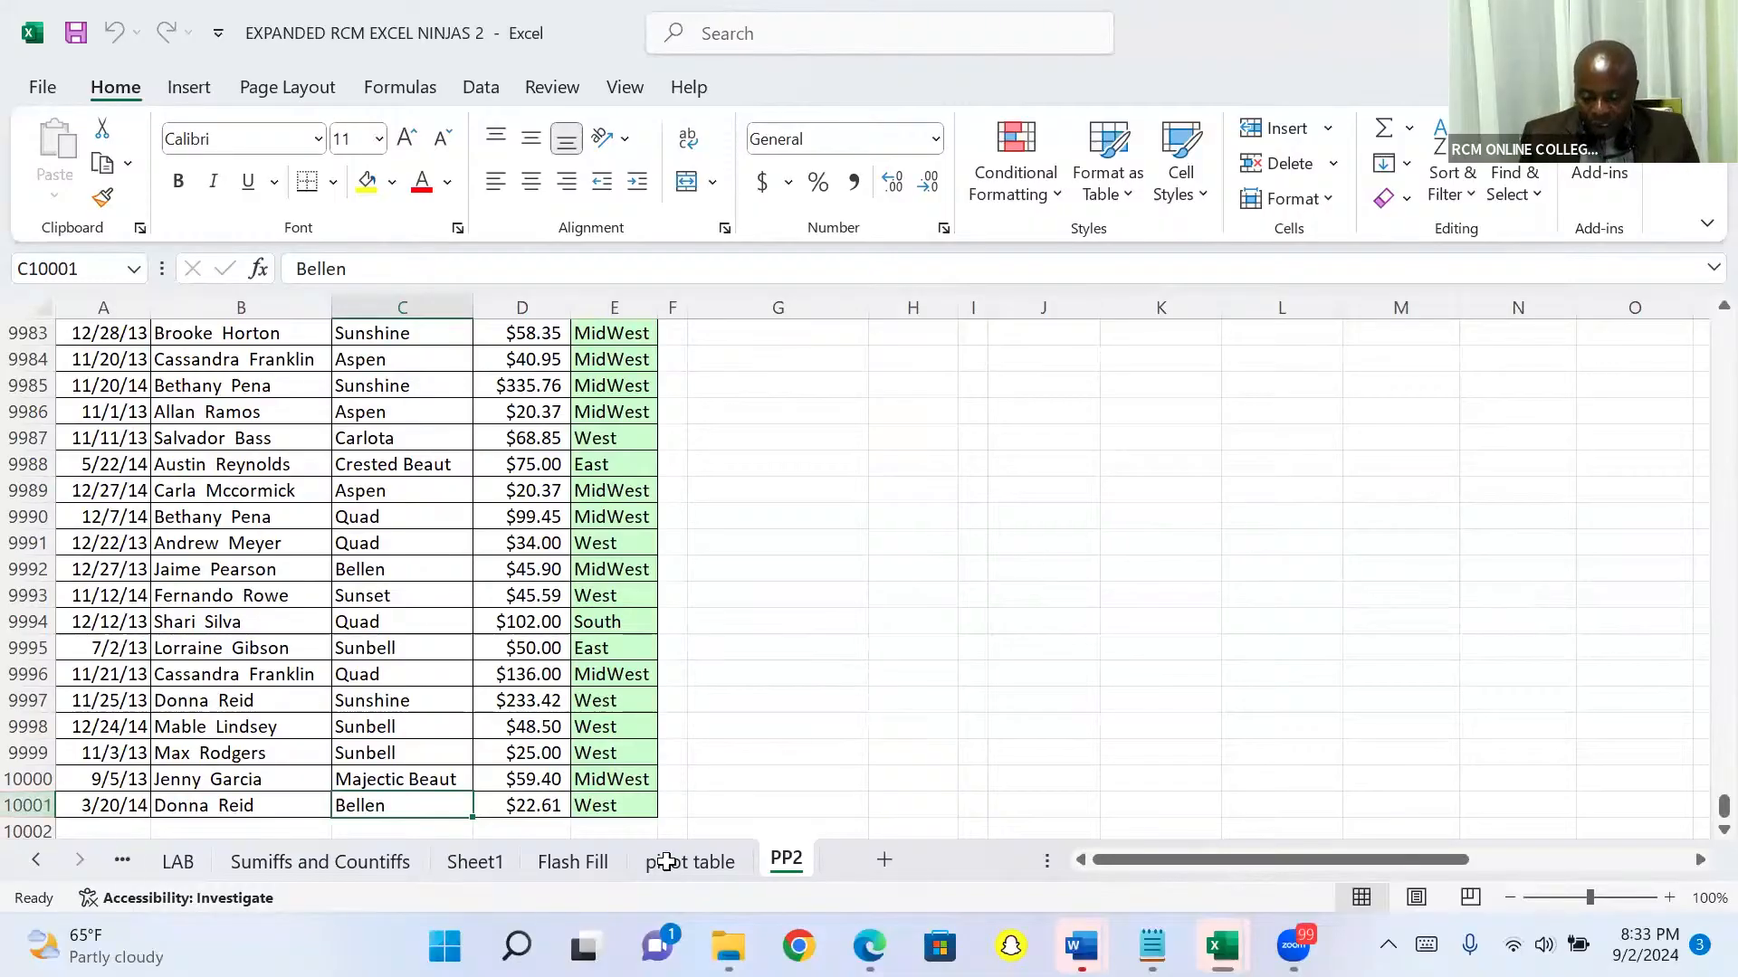
{"action": "left_click", "coordinate": [1036, 541]}
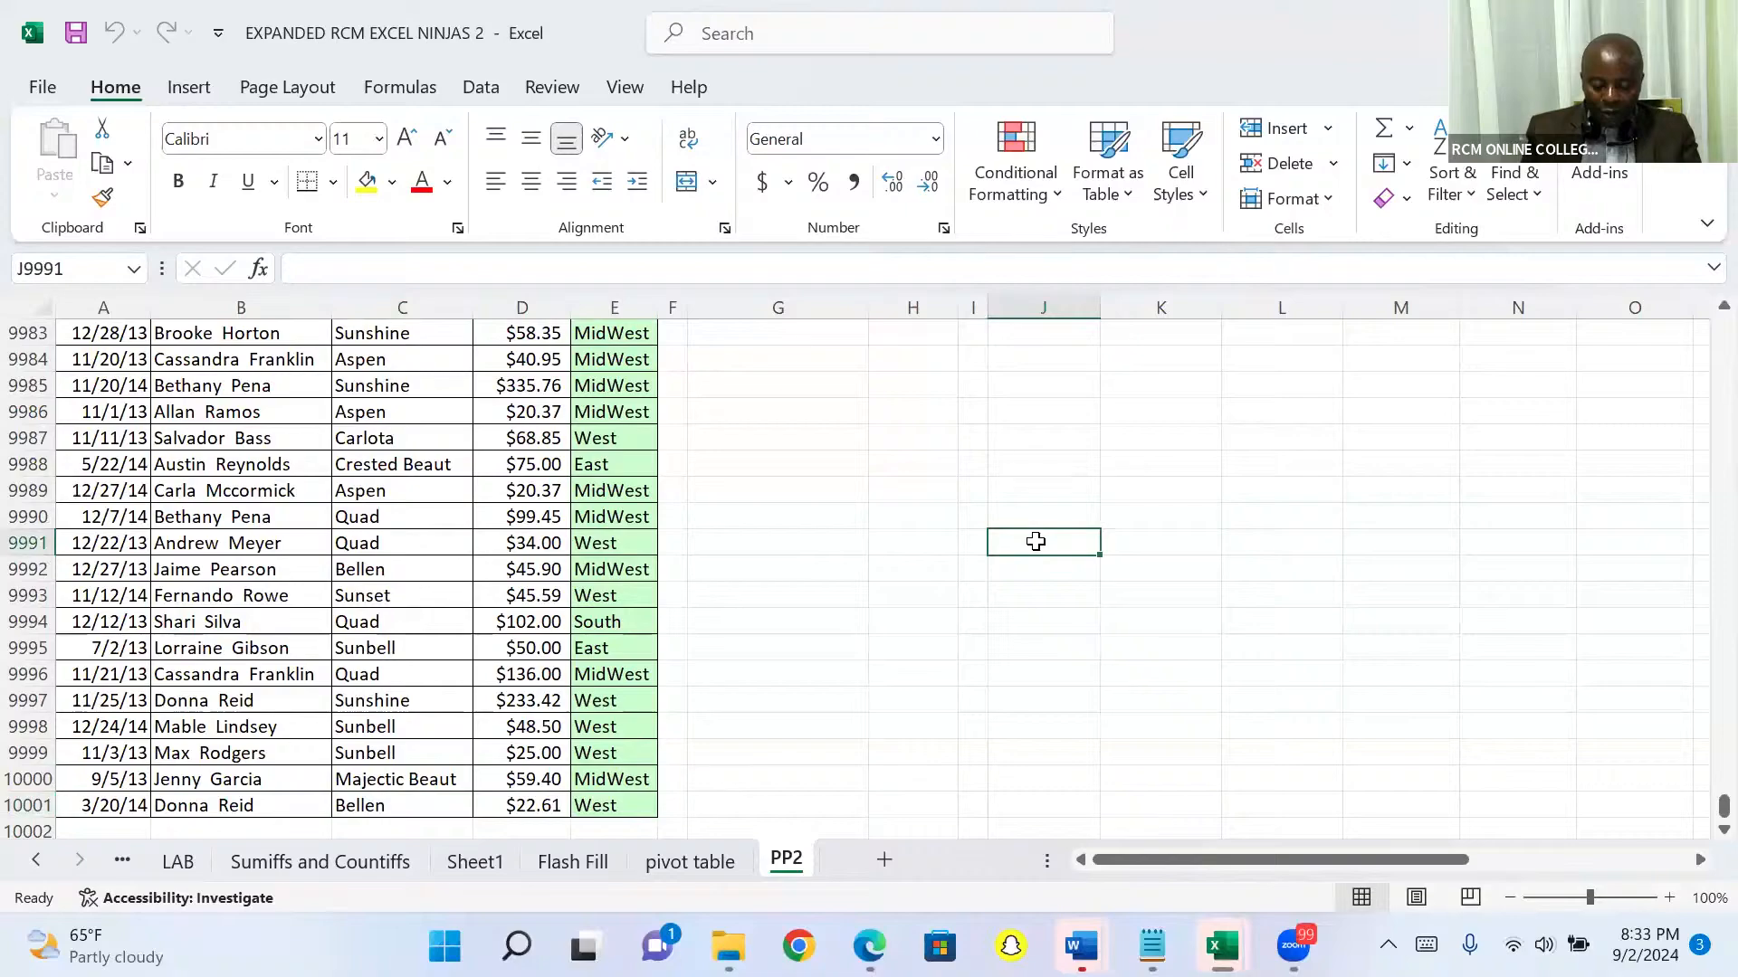
{"action": "key", "text": "ctrl+c"}
{"action": "type", "text": "t"}
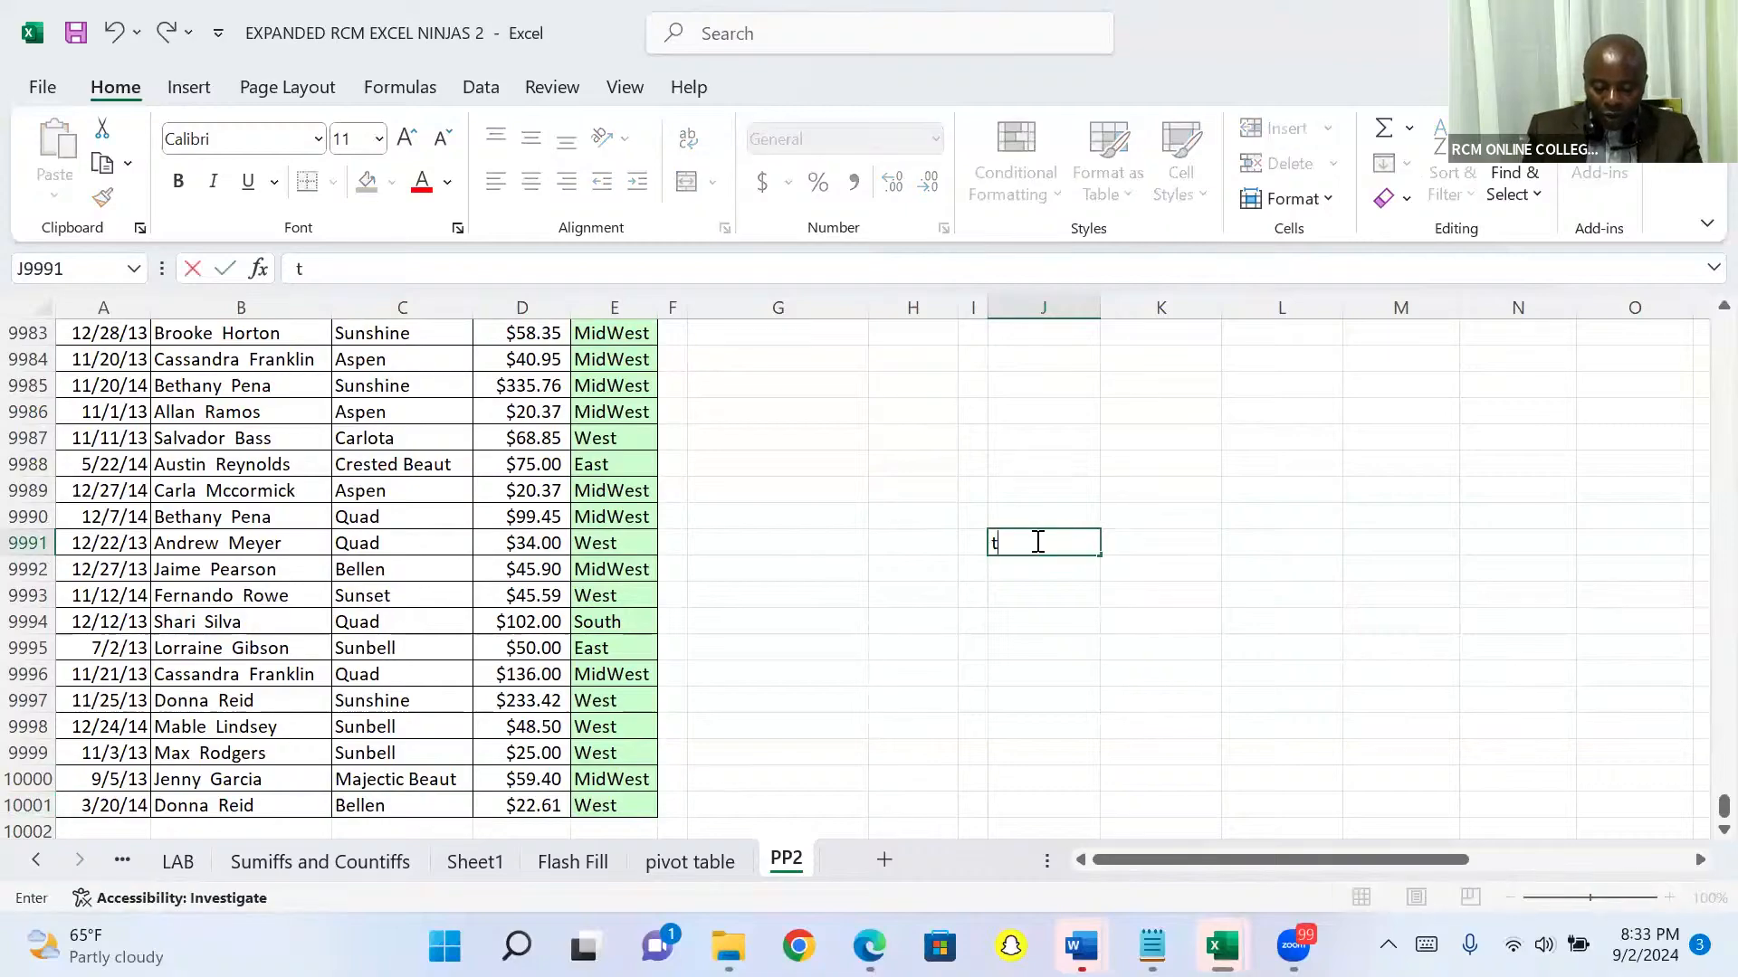
{"action": "key", "text": "BackSpace"}
{"action": "type", "text": "ctrl"}
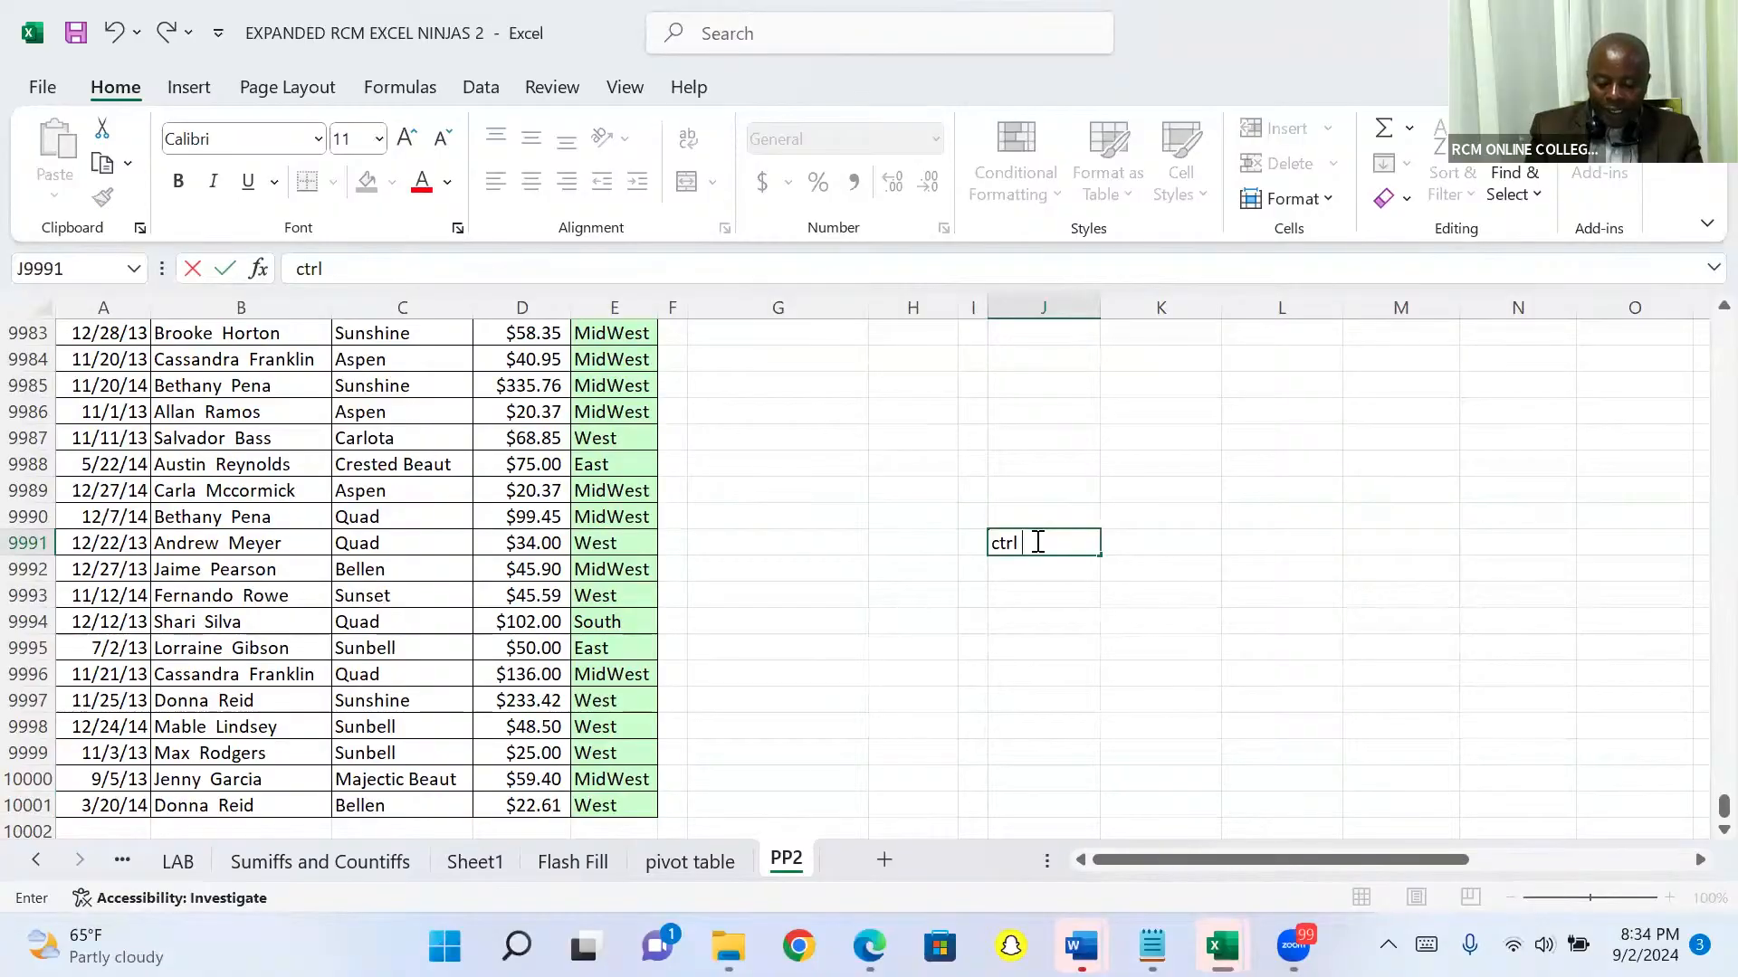
{"action": "type", "text": " down"}
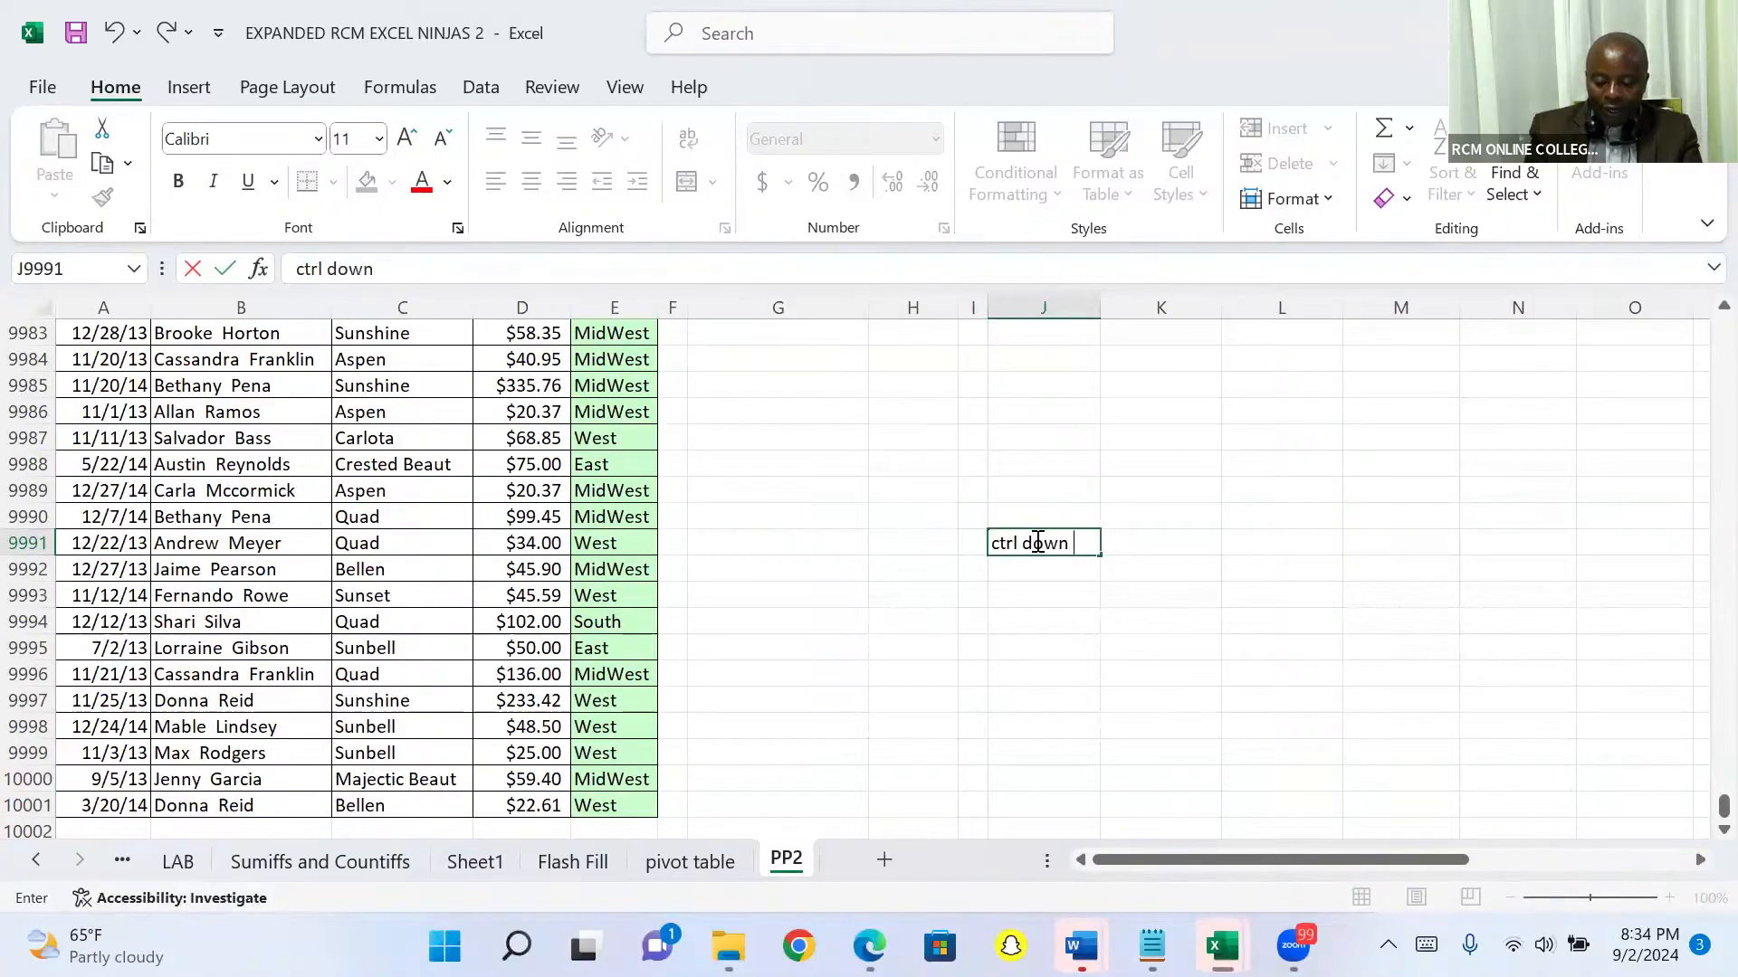
{"action": "type", "text": " arrow"}
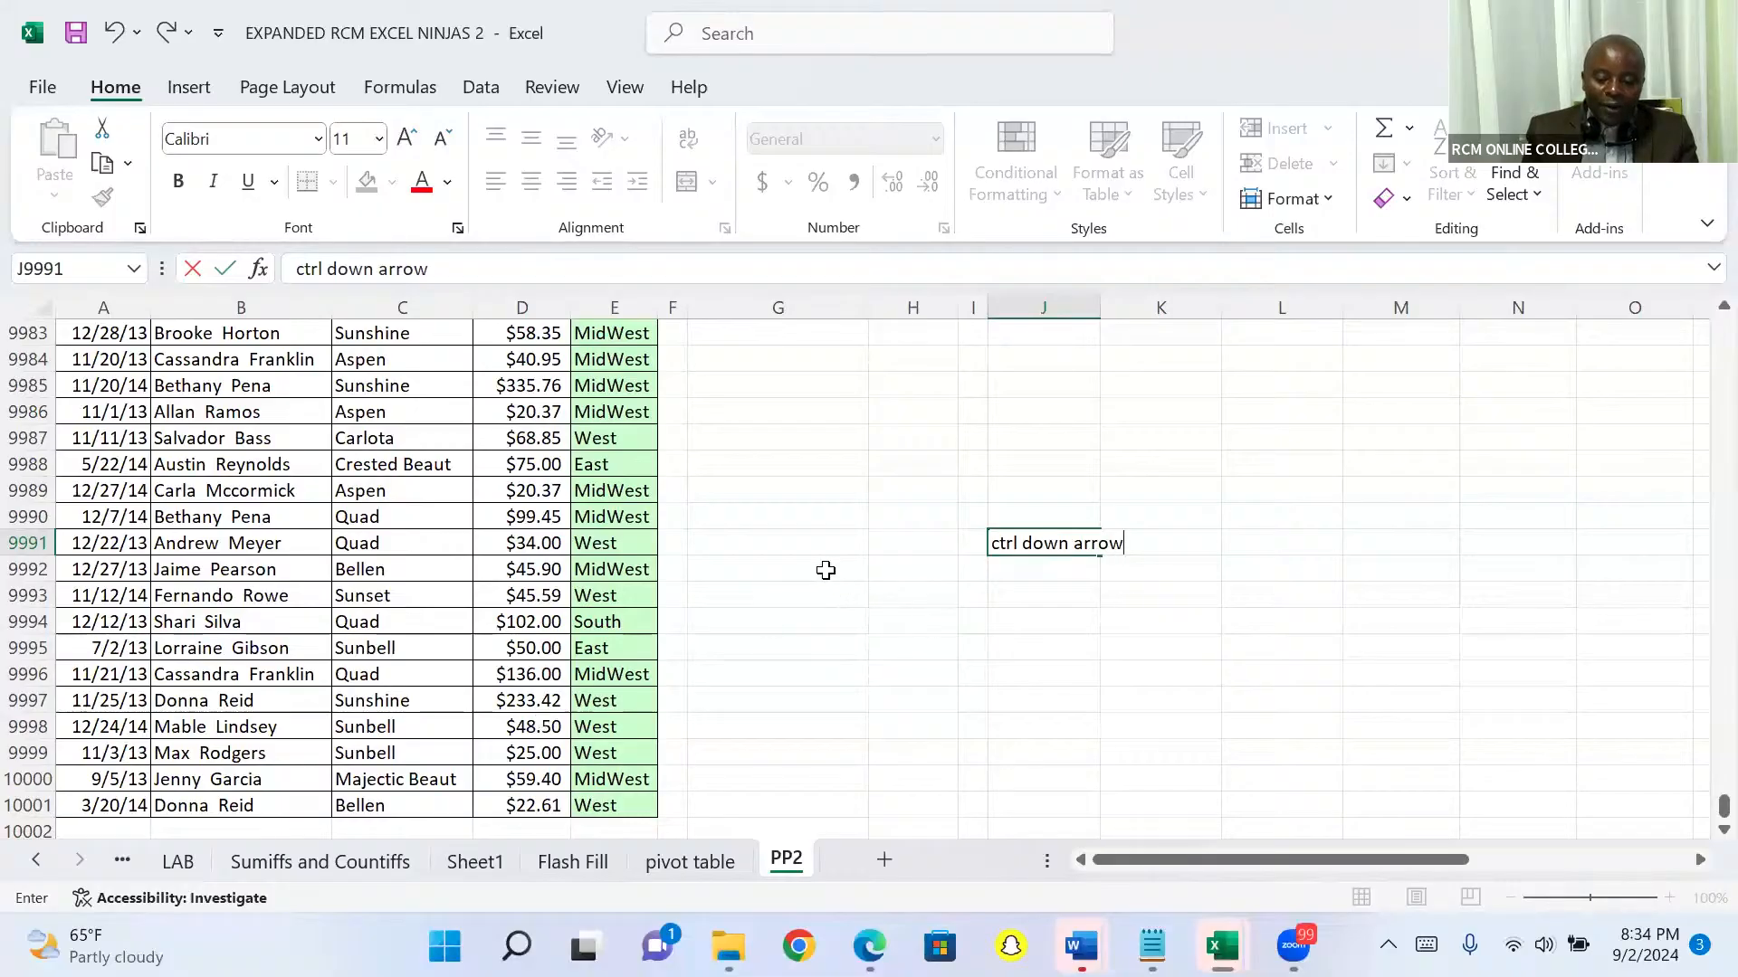
Step: Return to the header cell C1 at the beginning of the Product column
{"action": "left_click", "coordinate": [825, 569]}
{"action": "key", "text": "Up"}
{"action": "key", "text": "Up"}
{"action": "key", "text": "Up"}
{"action": "key", "text": "Up"}
{"action": "key", "text": "Up"}
{"action": "key", "text": "Up"}
{"action": "key", "text": "Up"}
{"action": "key", "text": "Up"}
{"action": "key", "text": "Up"}
{"action": "key", "text": "Up"}
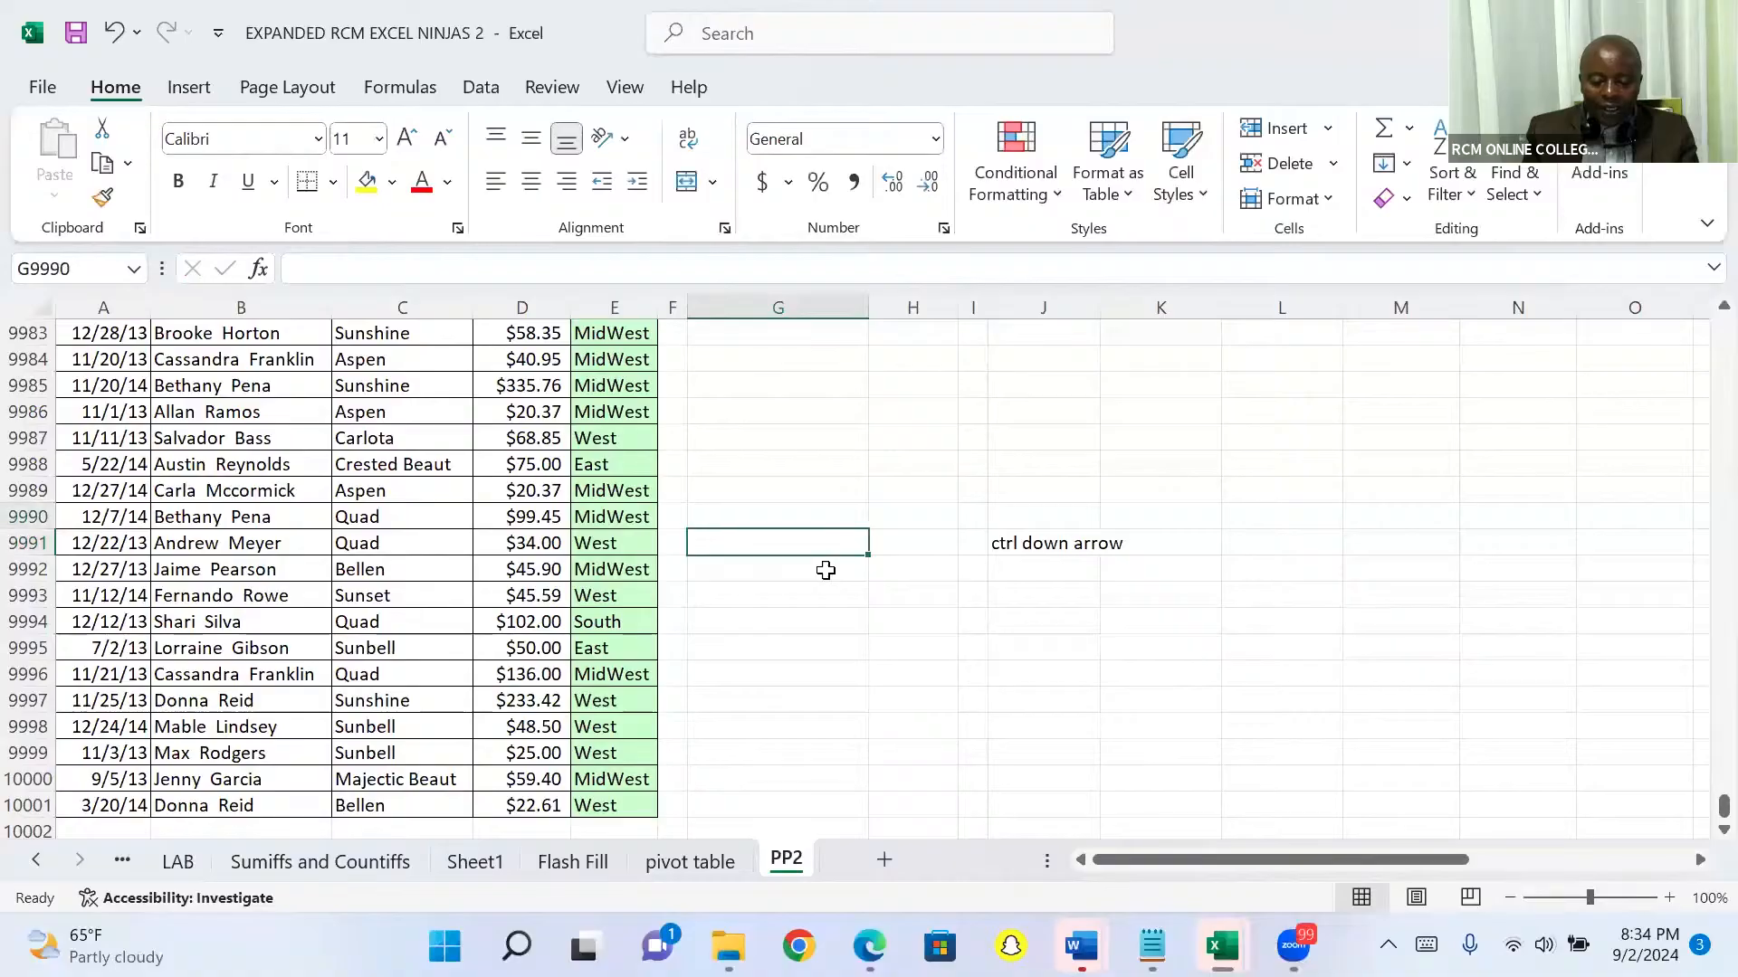
{"action": "key", "text": "Up"}
{"action": "key", "text": "Up"}
{"action": "key", "text": "Up"}
{"action": "key", "text": "Up"}
{"action": "key", "text": "Up"}
{"action": "key", "text": "Up"}
{"action": "key", "text": "Up"}
{"action": "key", "text": "Up"}
{"action": "key", "text": "Up"}
{"action": "key", "text": "Up"}
{"action": "key", "text": "Up"}
{"action": "key", "text": "Up"}
{"action": "key", "text": "Up"}
{"action": "key", "text": "Up"}
{"action": "key", "text": "Up"}
{"action": "key", "text": "Up"}
{"action": "key", "text": "Up"}
{"action": "key", "text": "Up"}
{"action": "key", "text": "Up"}
{"action": "key", "text": "Up"}
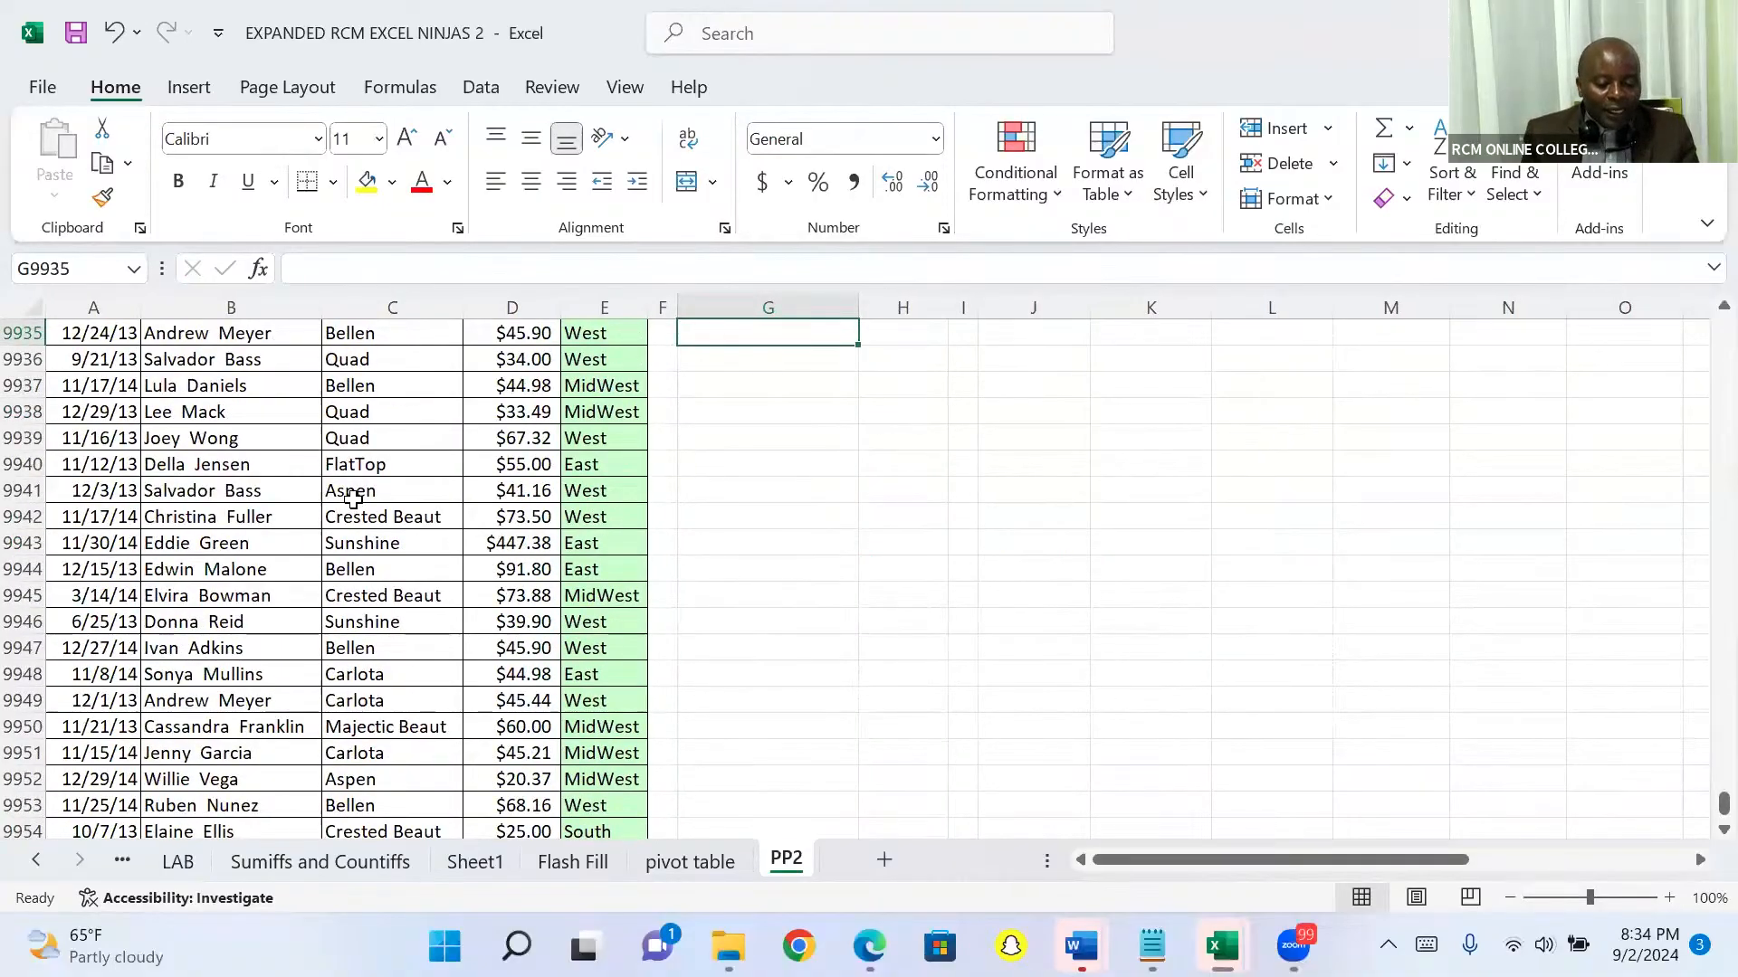
{"action": "left_click", "coordinate": [354, 497]}
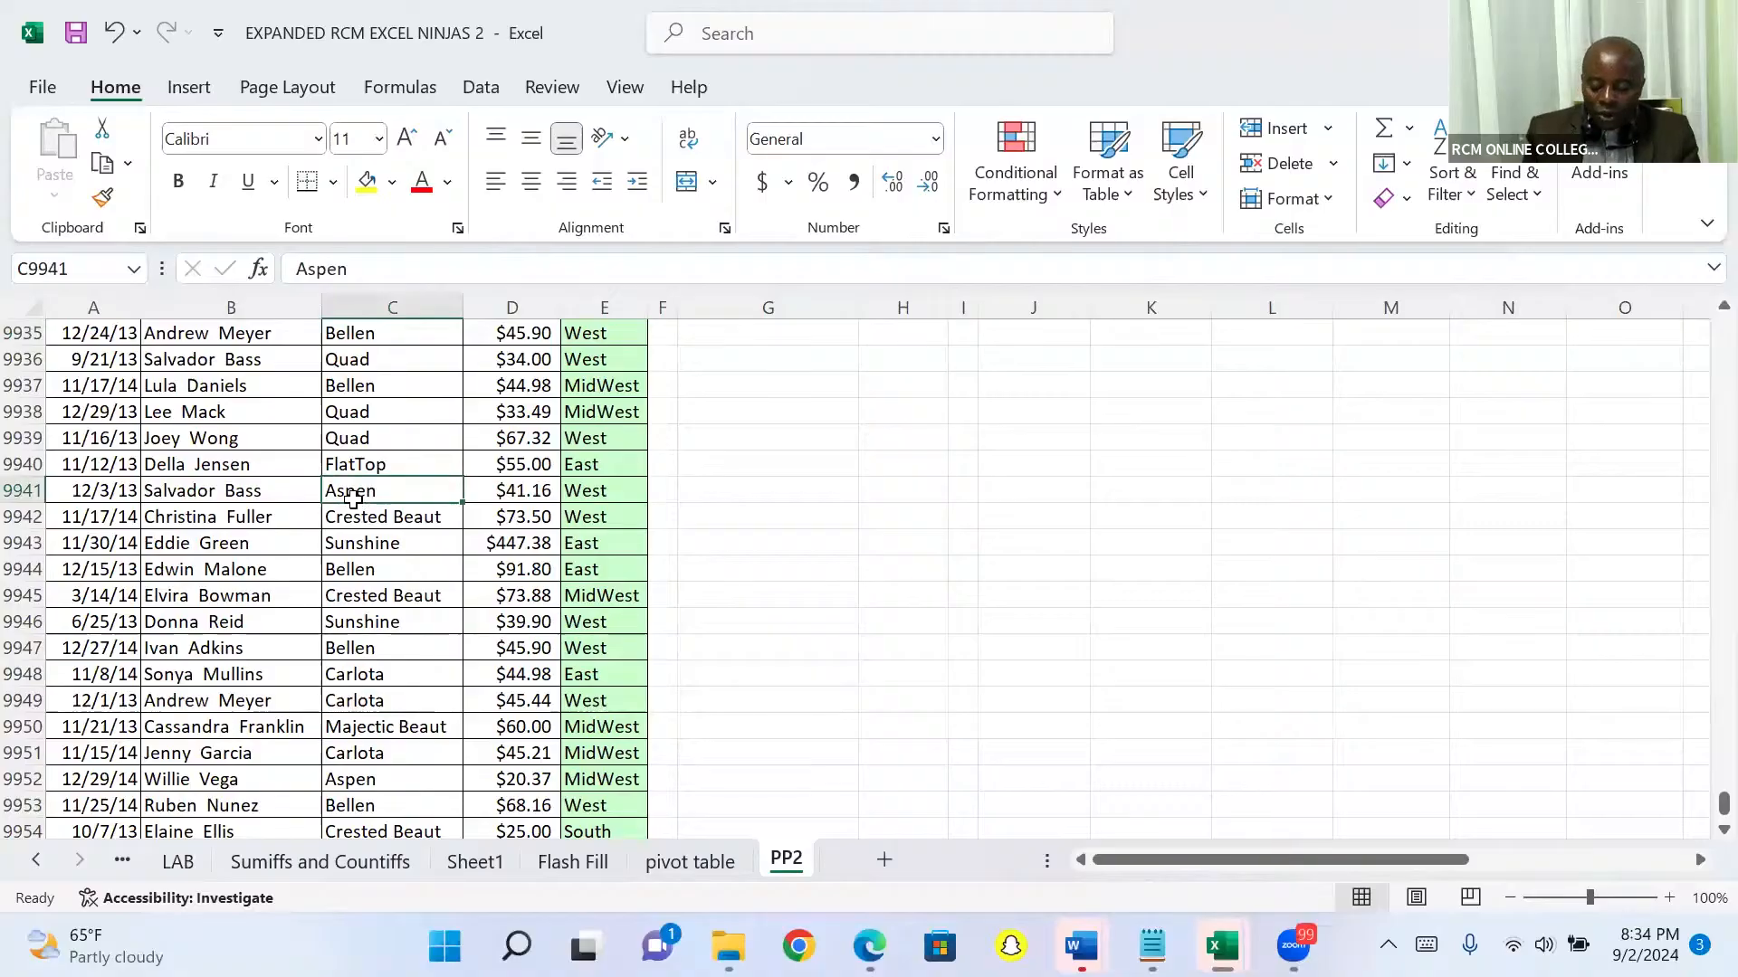
{"action": "key", "text": "ctrl+Up"}
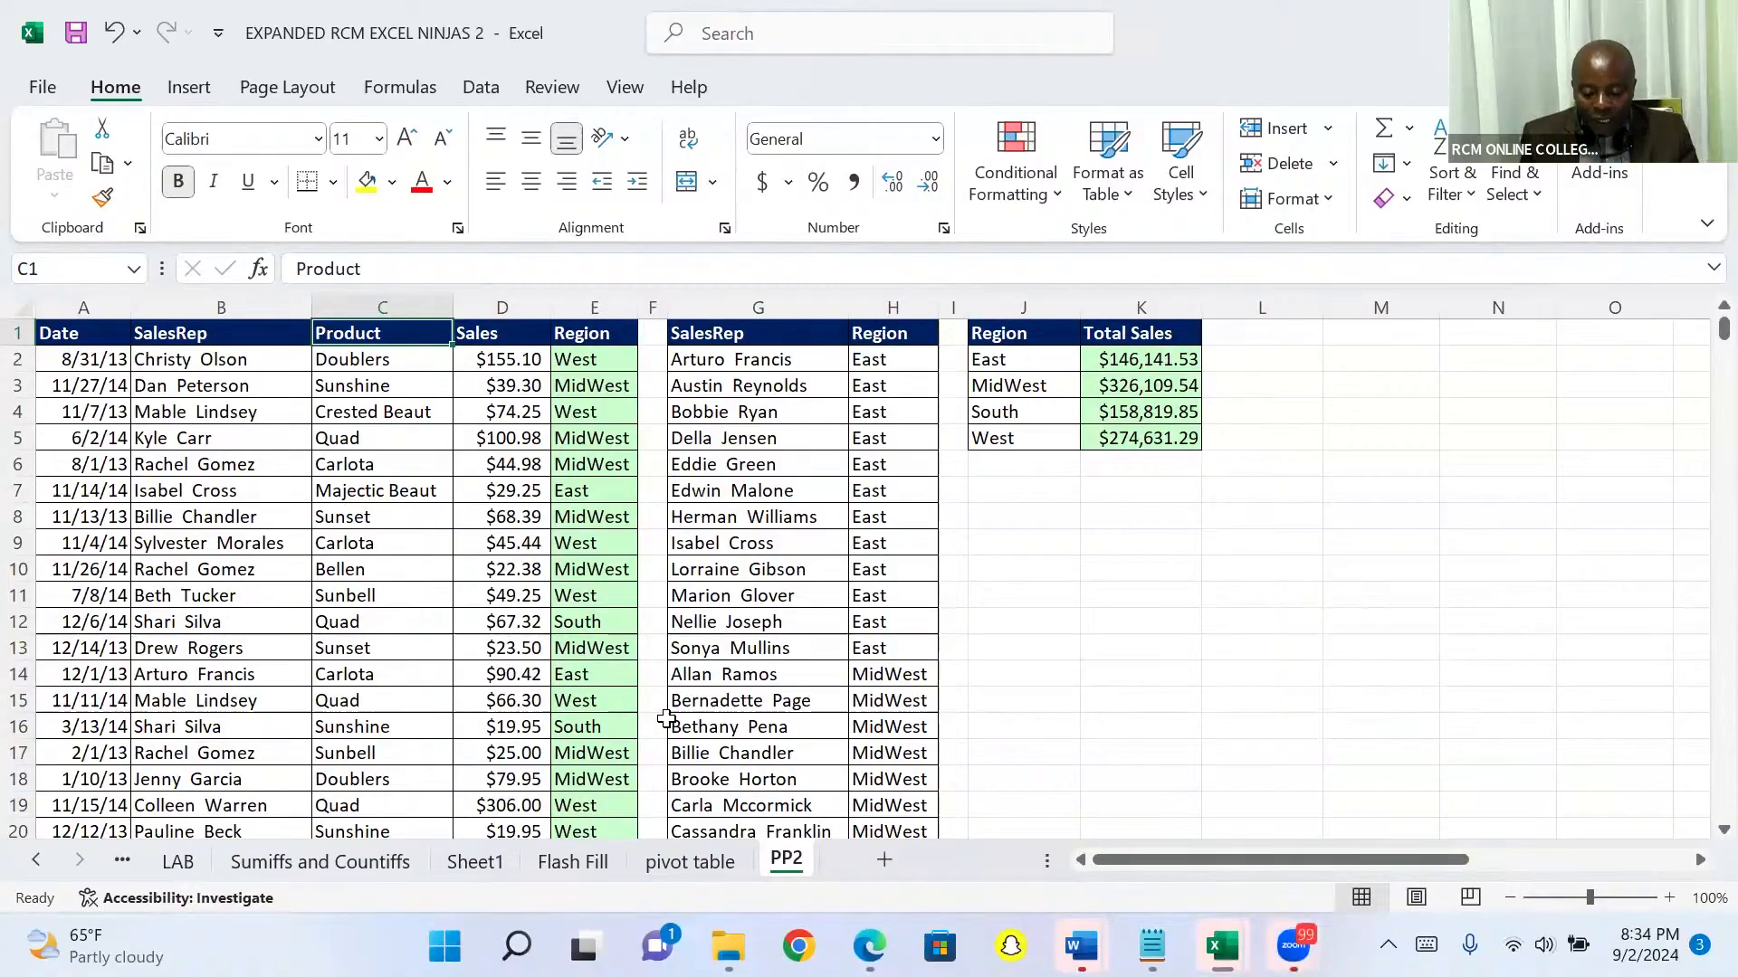
{"action": "key", "text": "alt+Tab"}
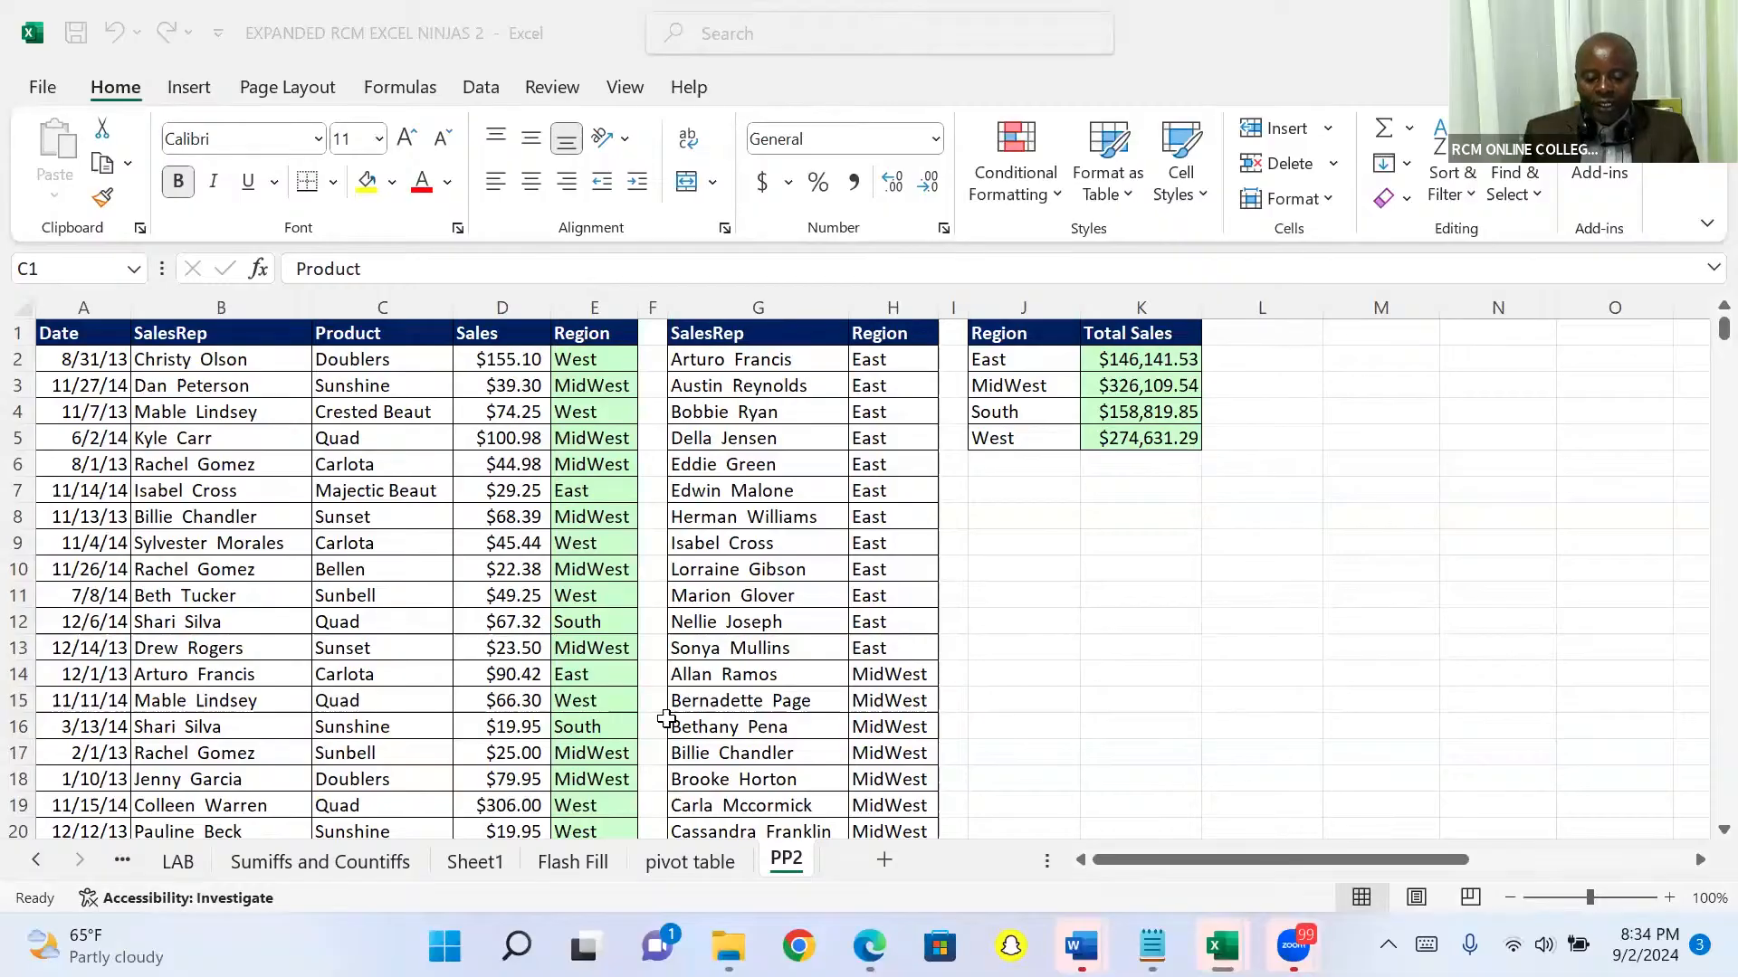
{"action": "left_click", "coordinate": [483, 552]}
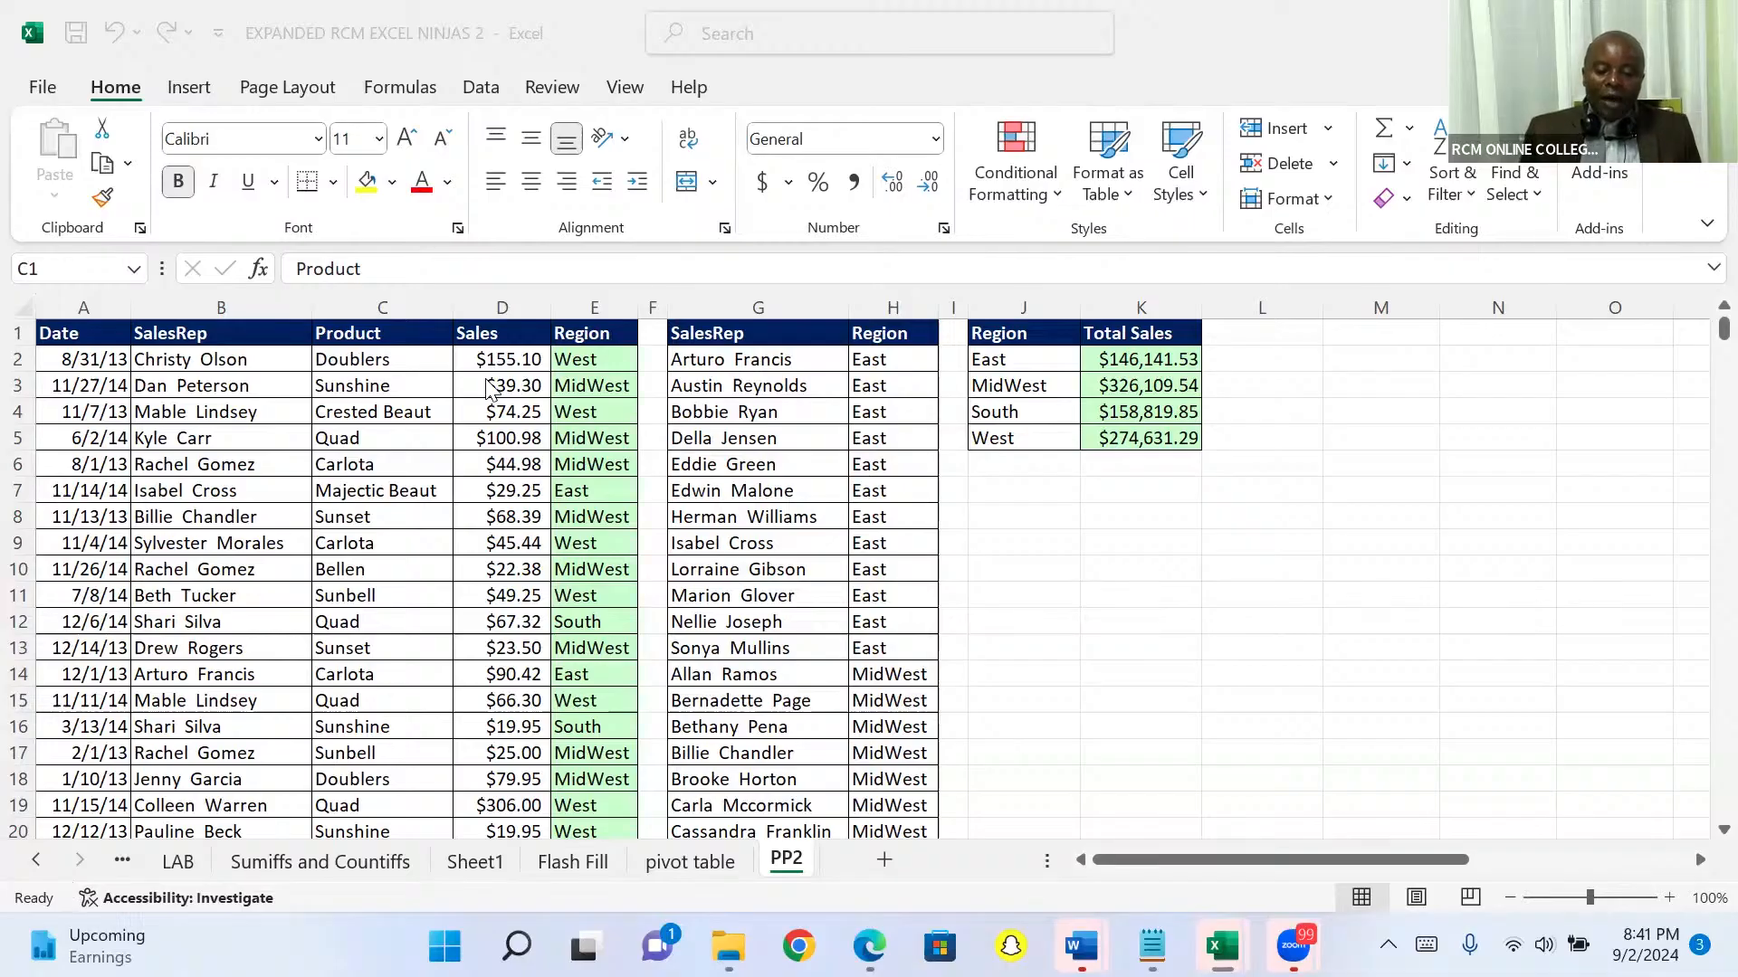
{"action": "double_click", "coordinate": [392, 349]}
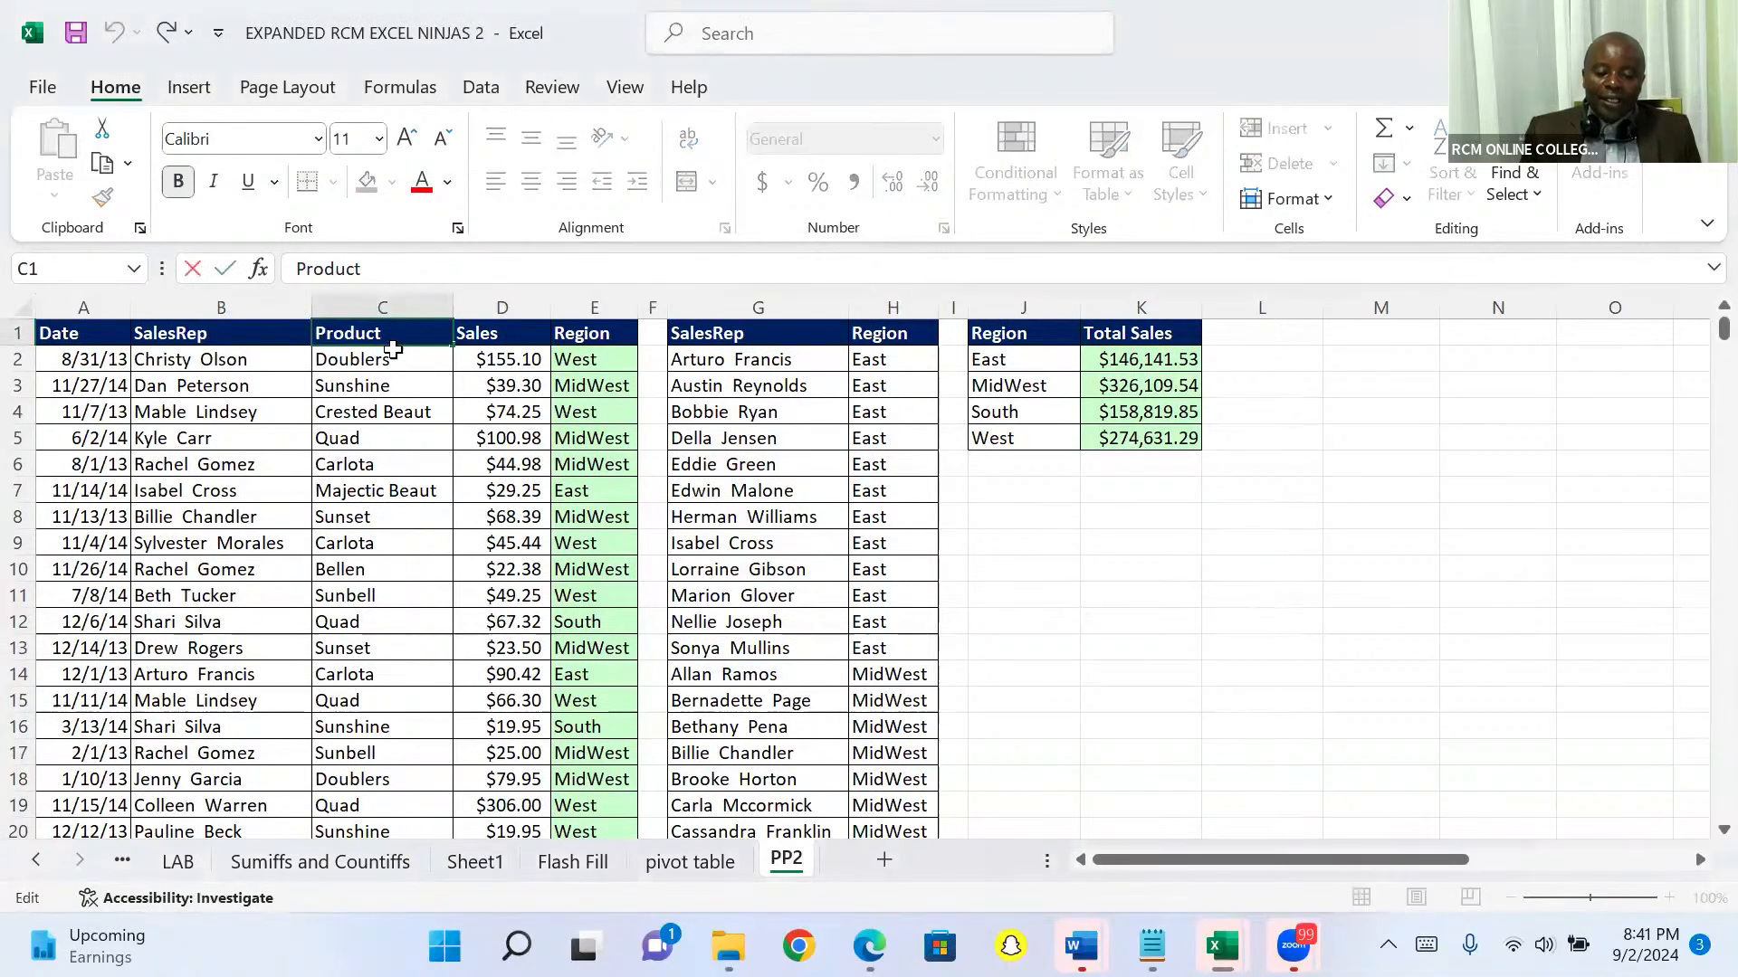
Step: Jump from C2 to the last Product record and select the empty cell D10002 below the Sales values
{"action": "left_click", "coordinate": [375, 353]}
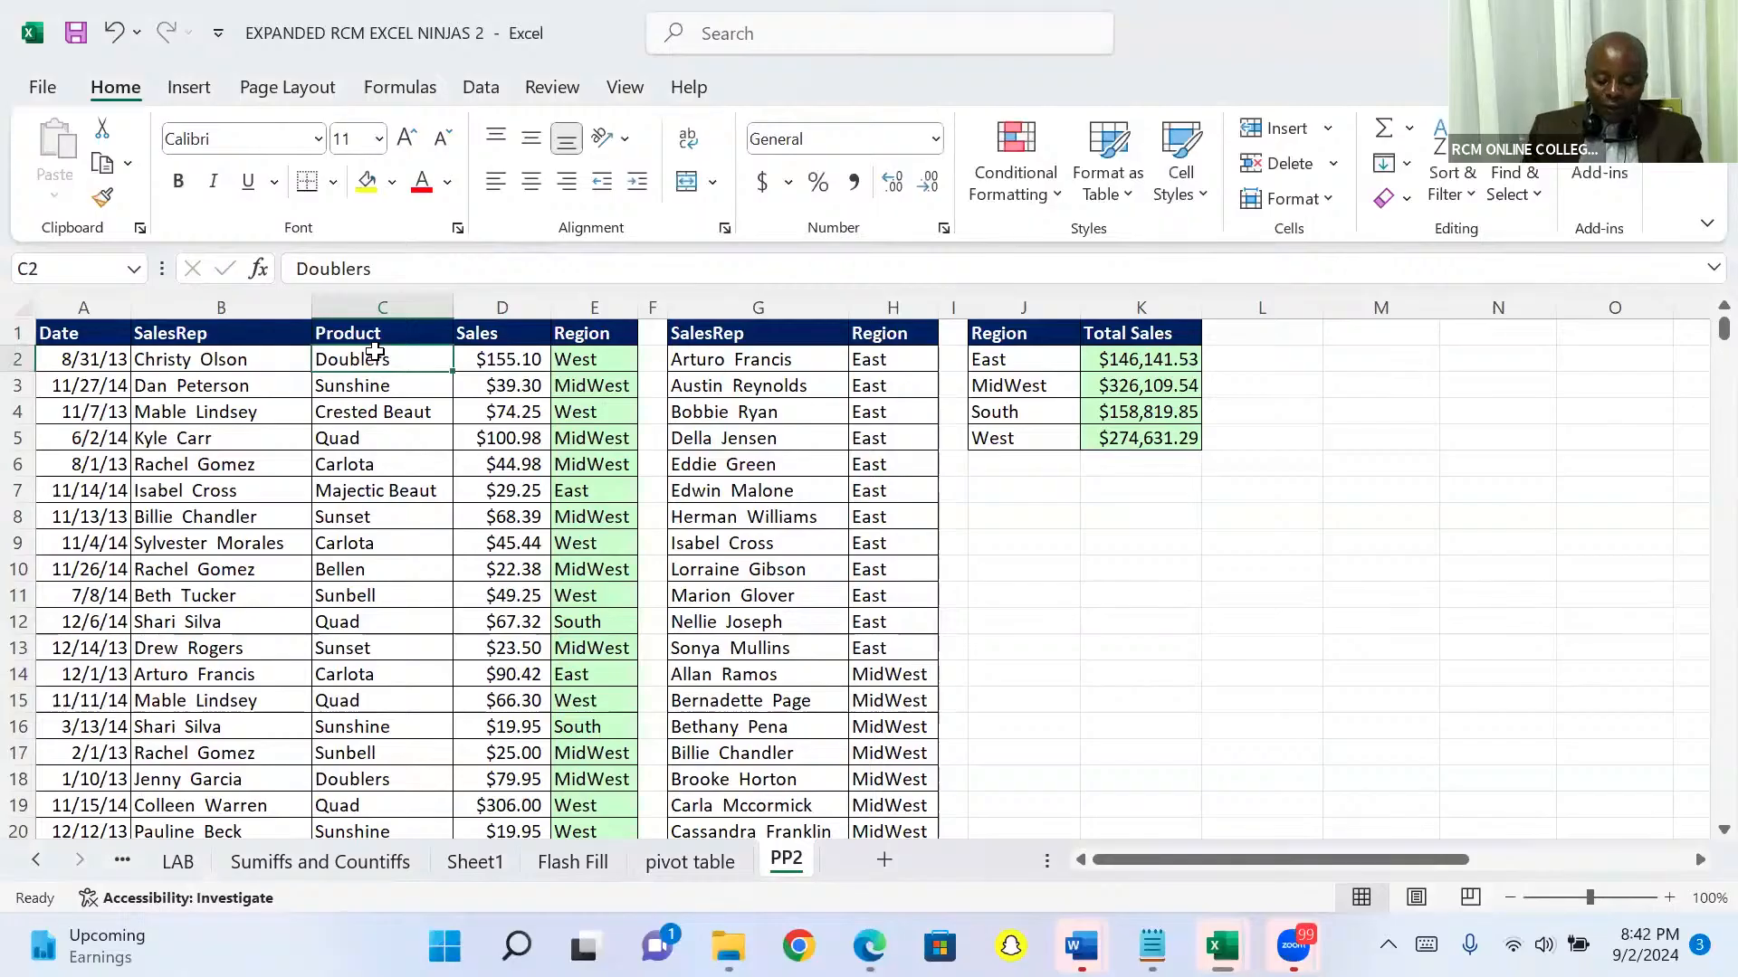
{"action": "key", "text": "ctrl+Down"}
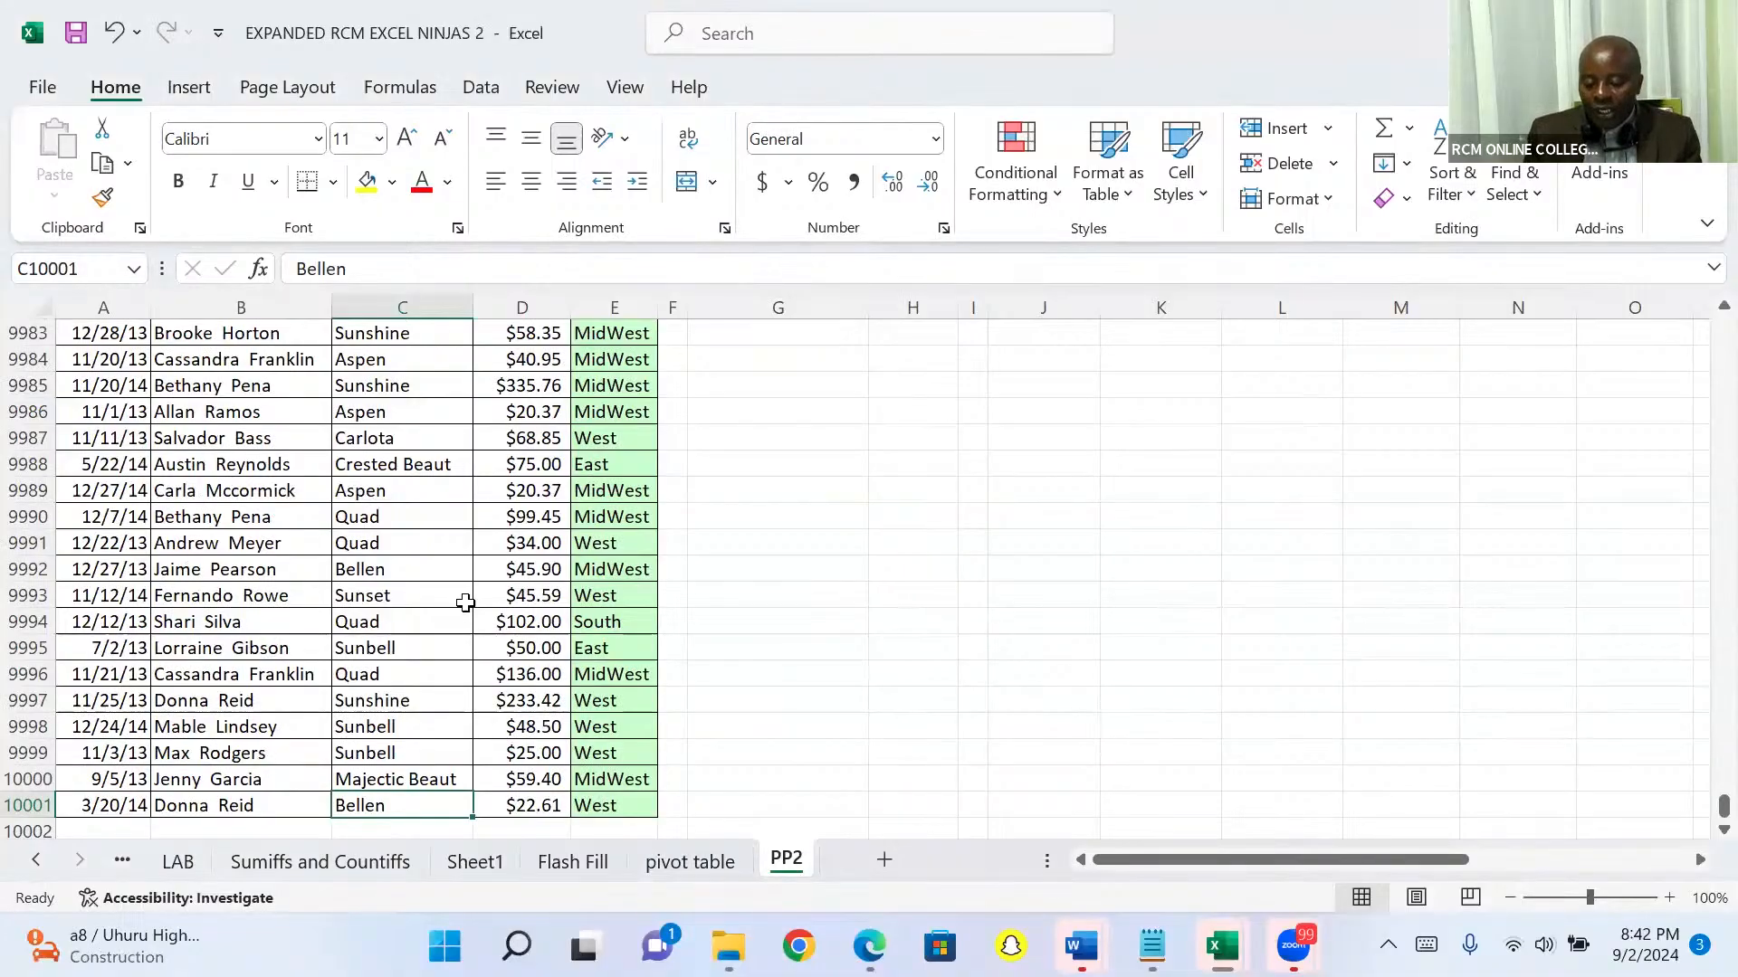
{"action": "key", "text": "Down"}
{"action": "key", "text": "Right"}
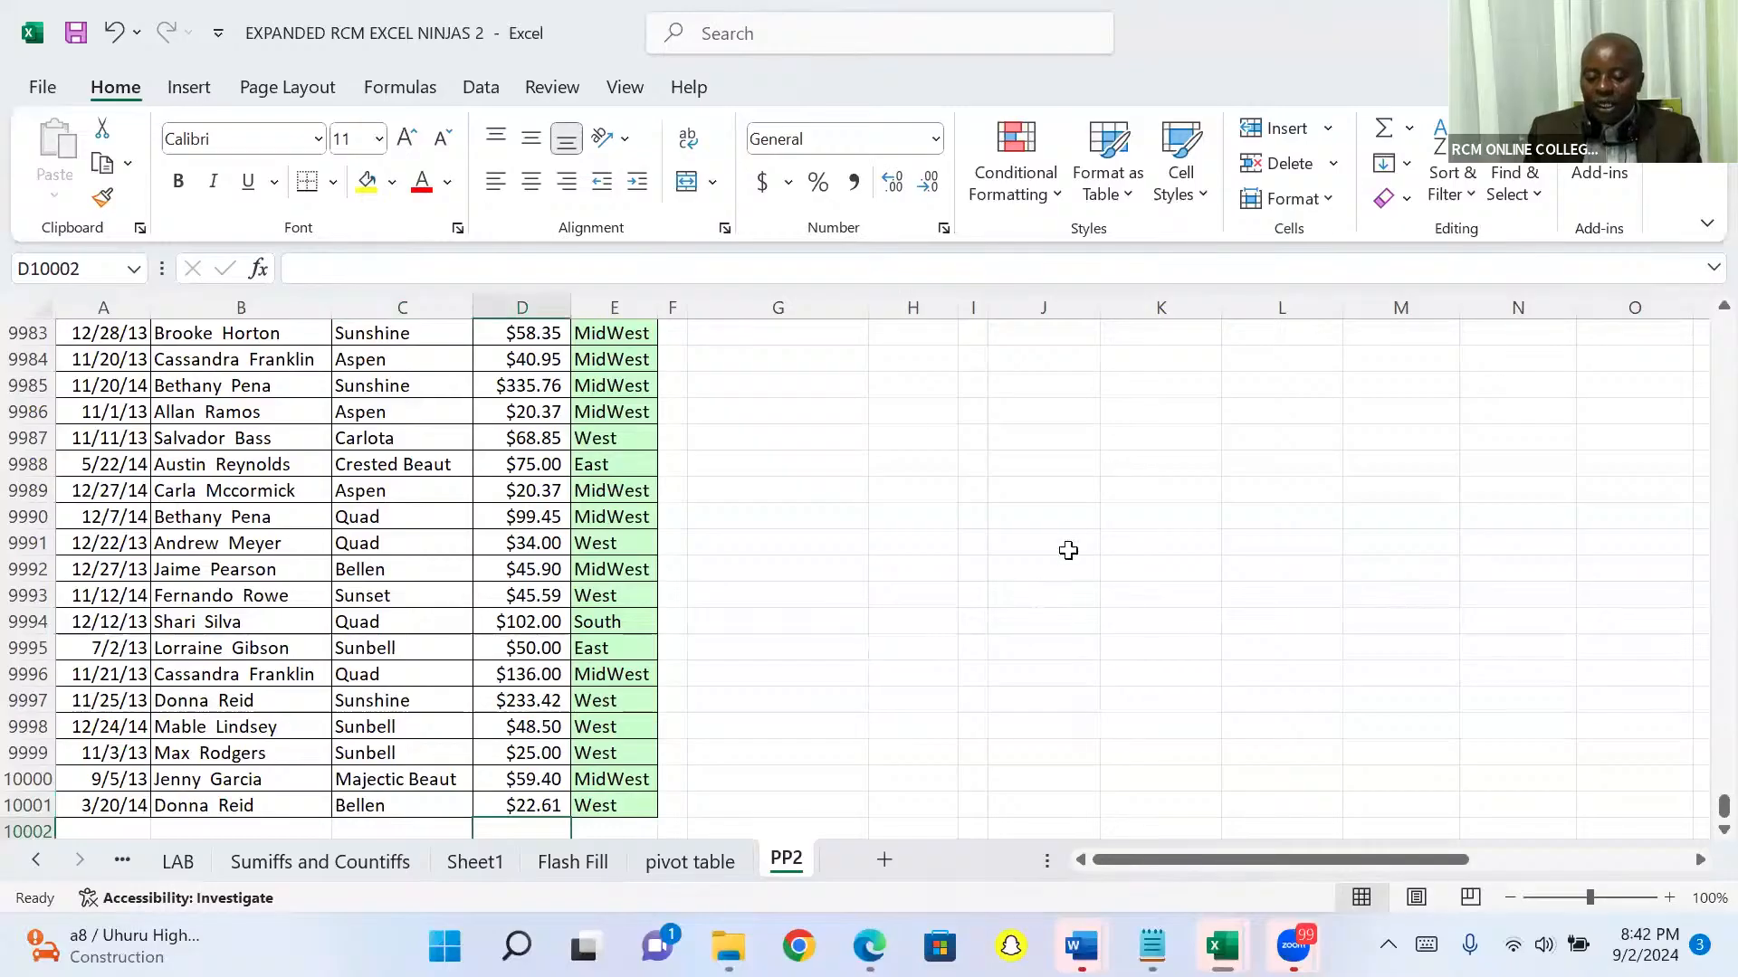
Step: Enter the note "Alt =shortcut for Auto sum" in cell J9990
{"action": "left_click", "coordinate": [1071, 518]}
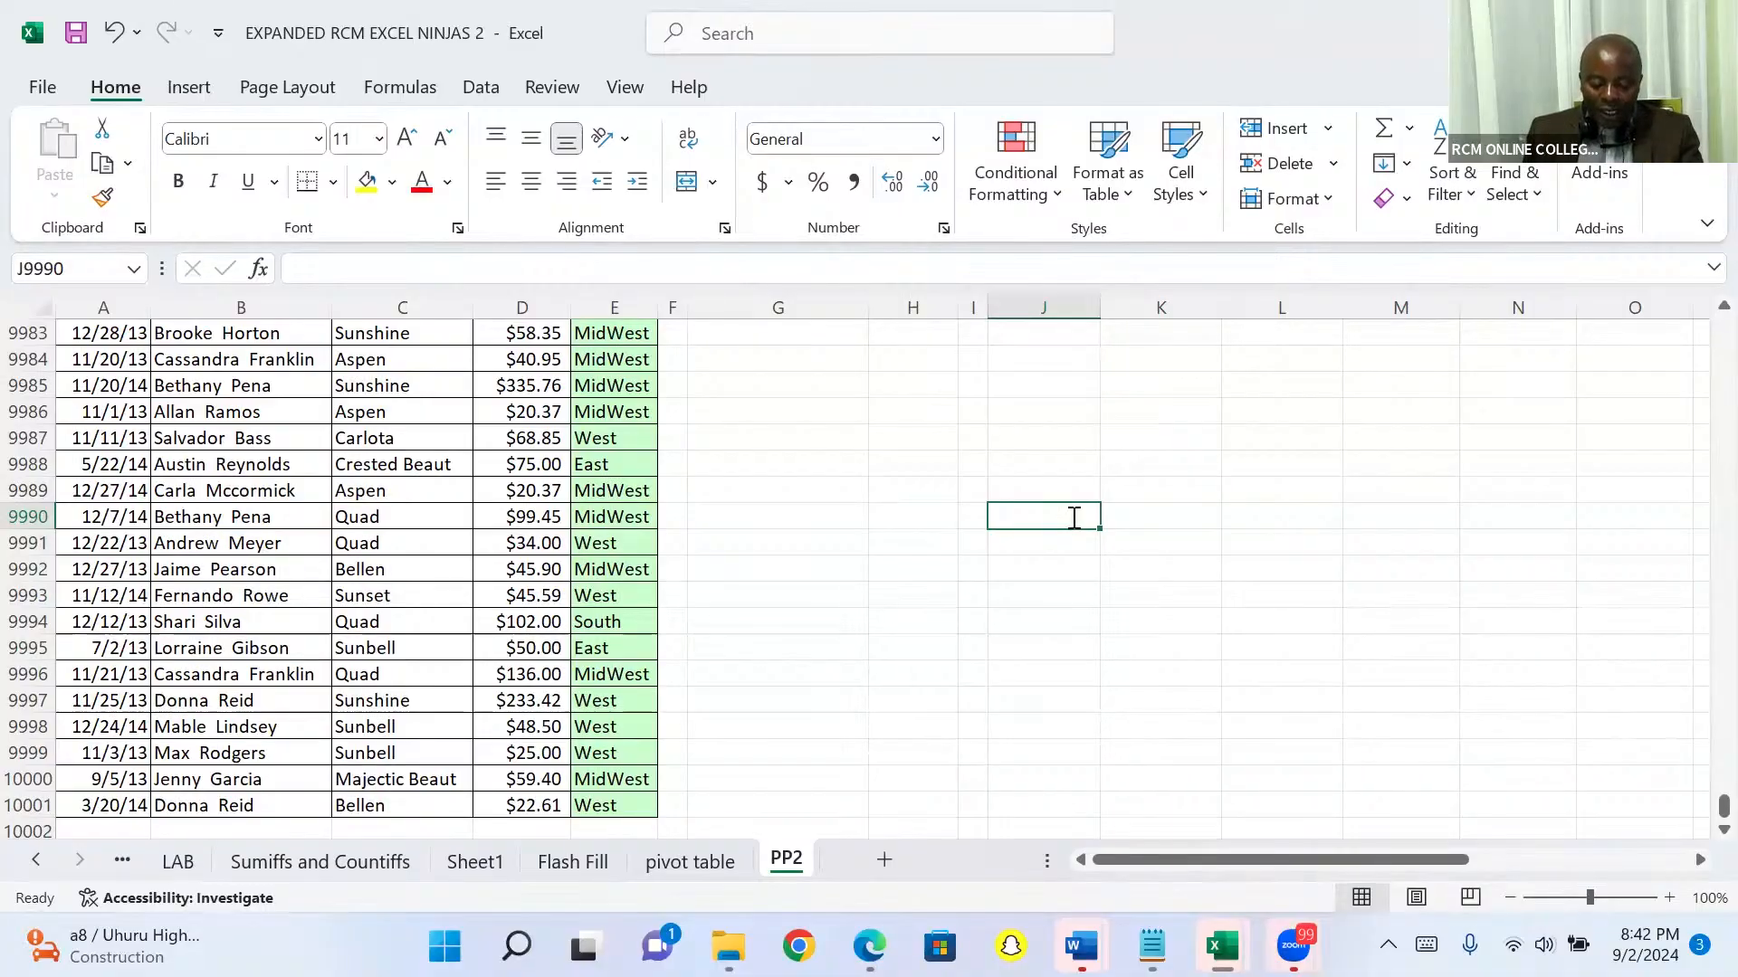
{"action": "type", "text": "Alt"}
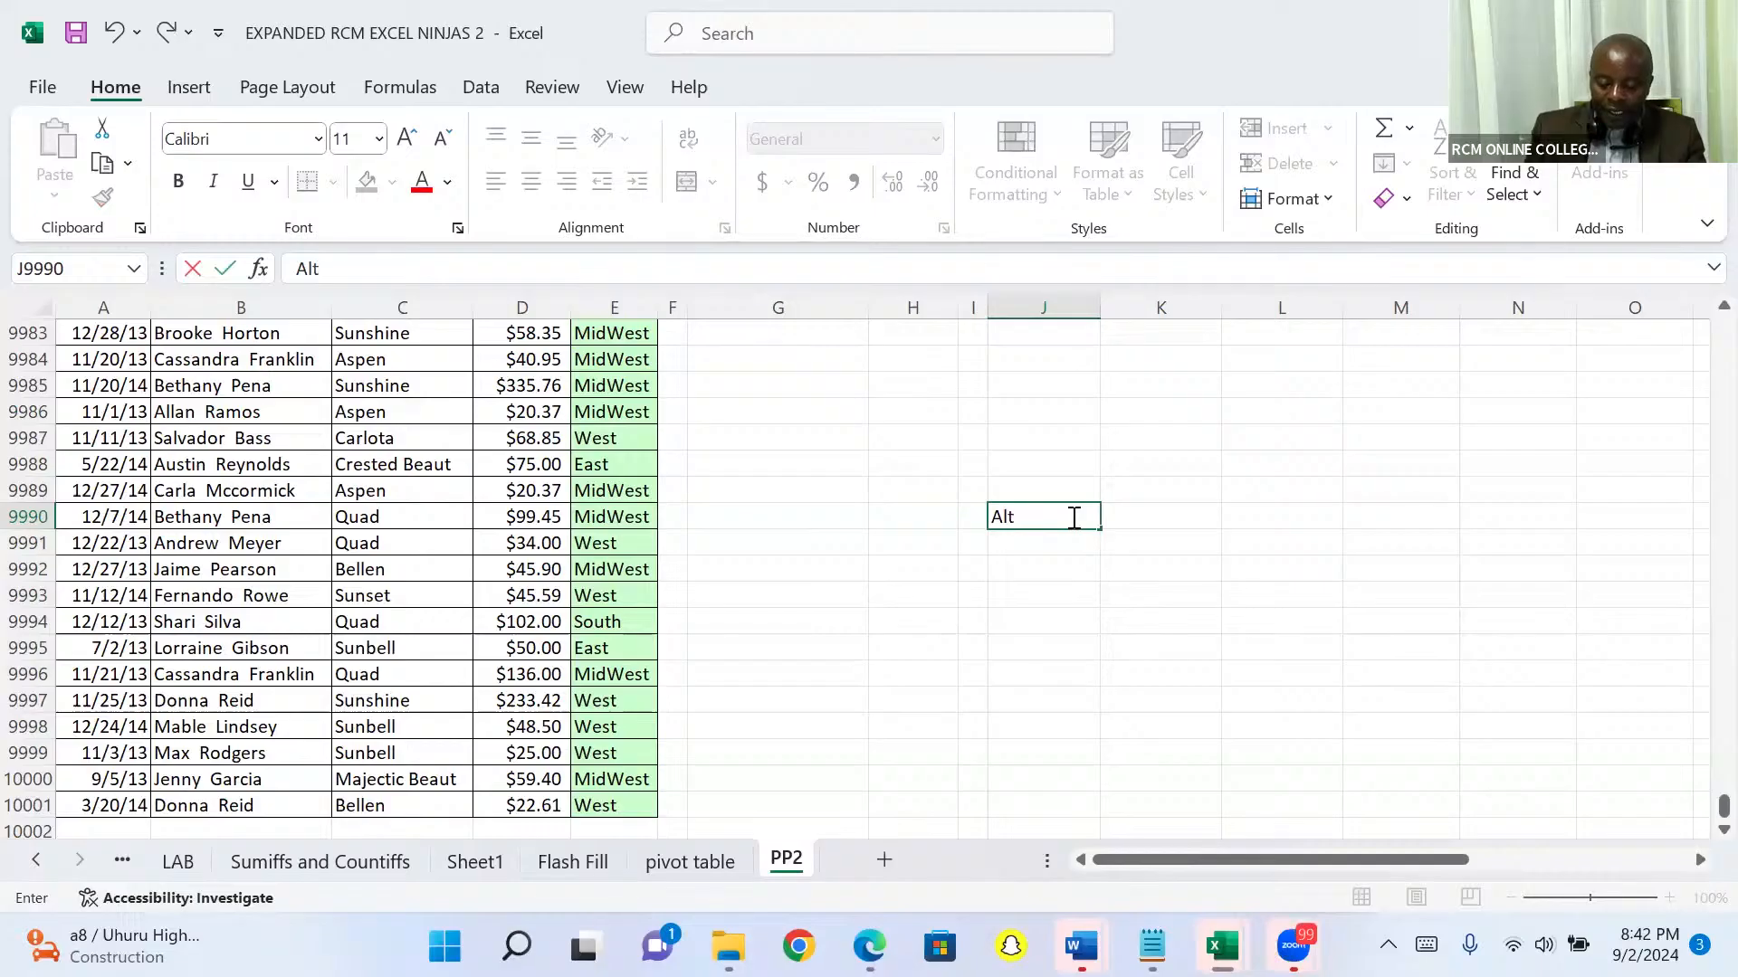
{"action": "type", "text": " ="}
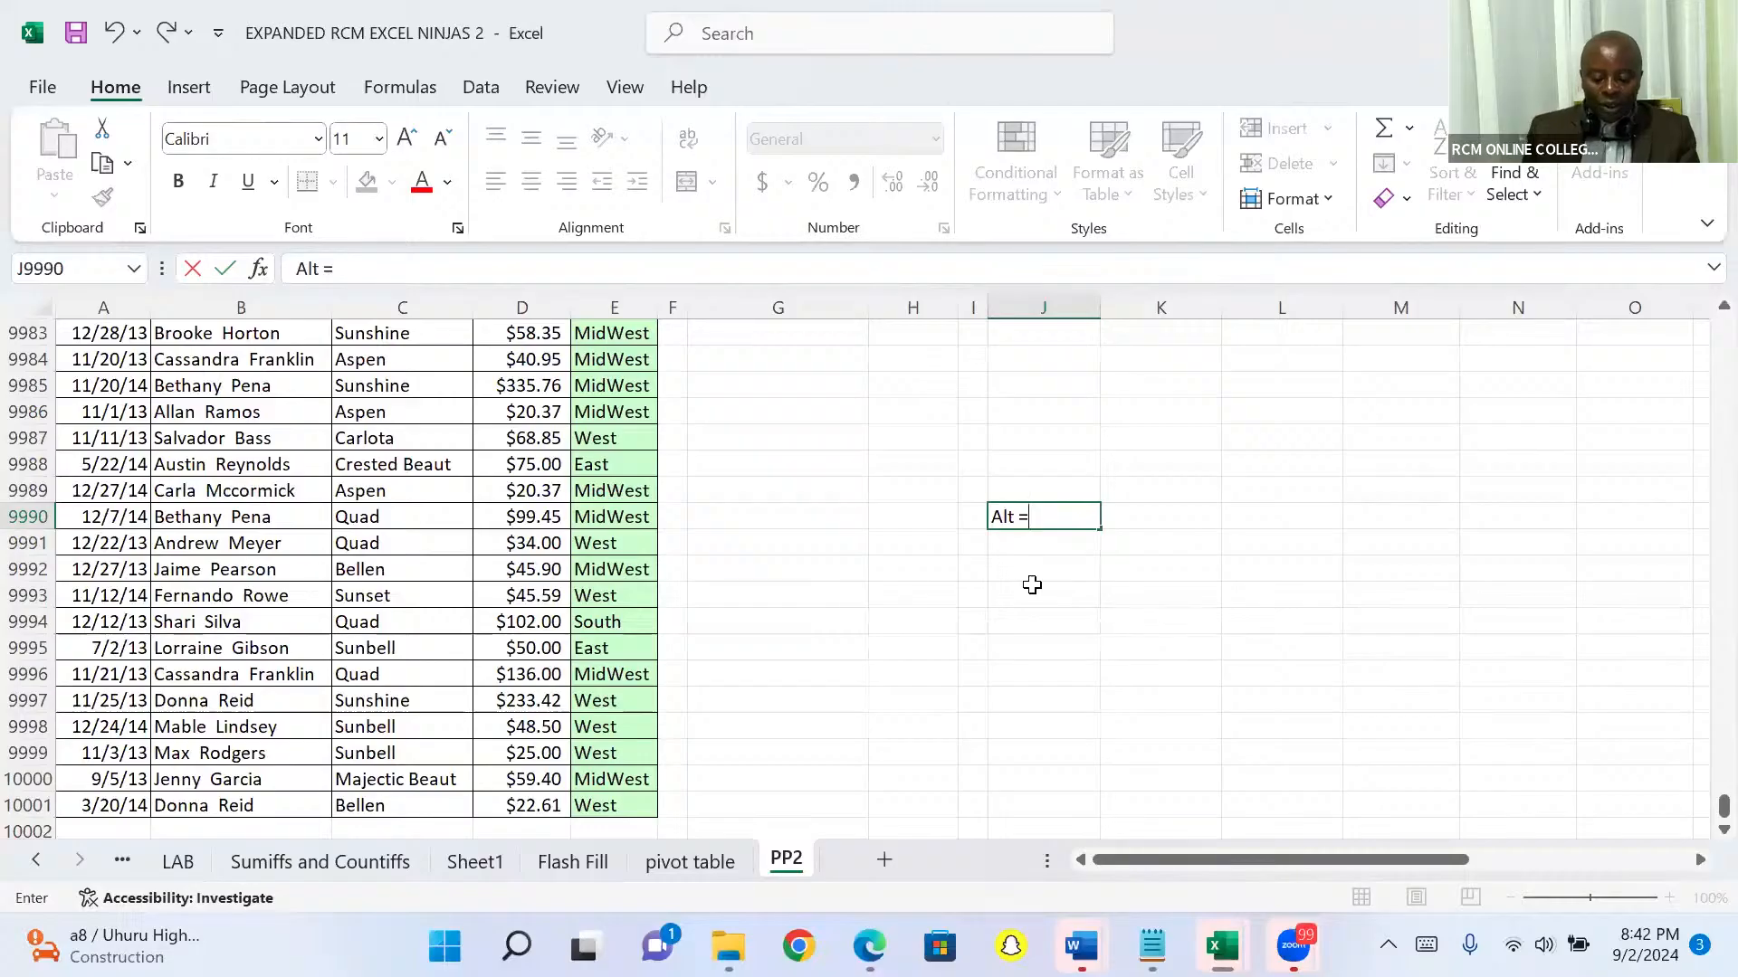
{"action": "type", "text": "sh"}
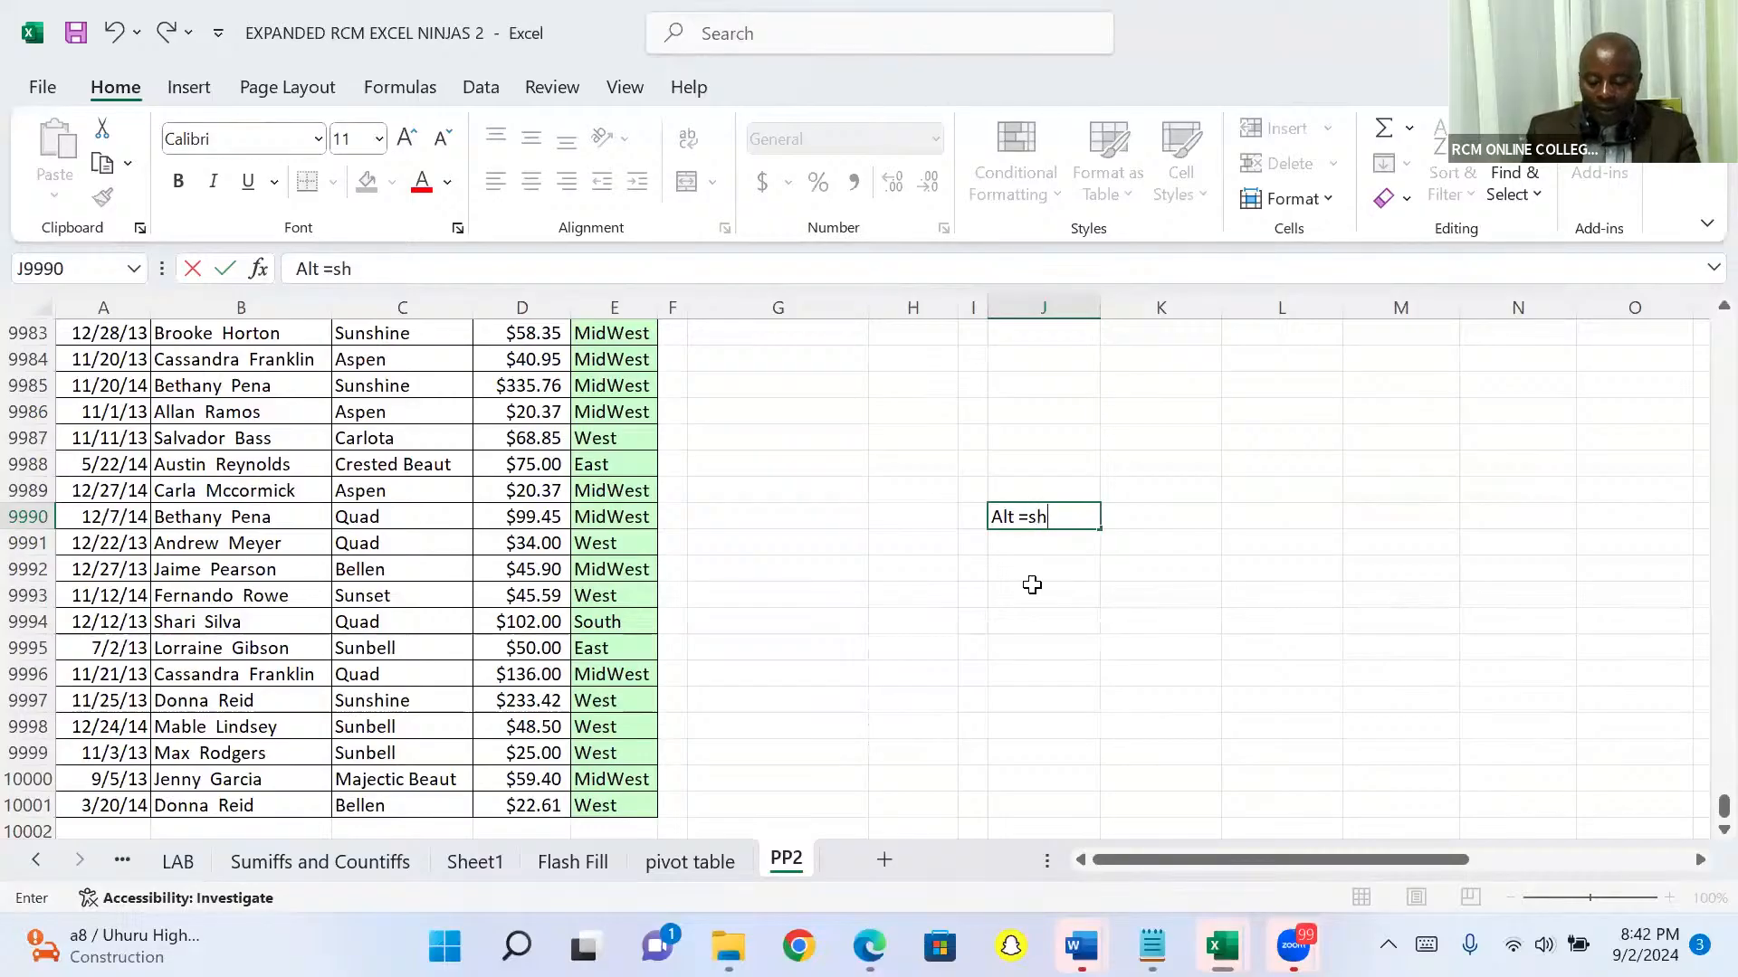
{"action": "type", "text": "ortcu"}
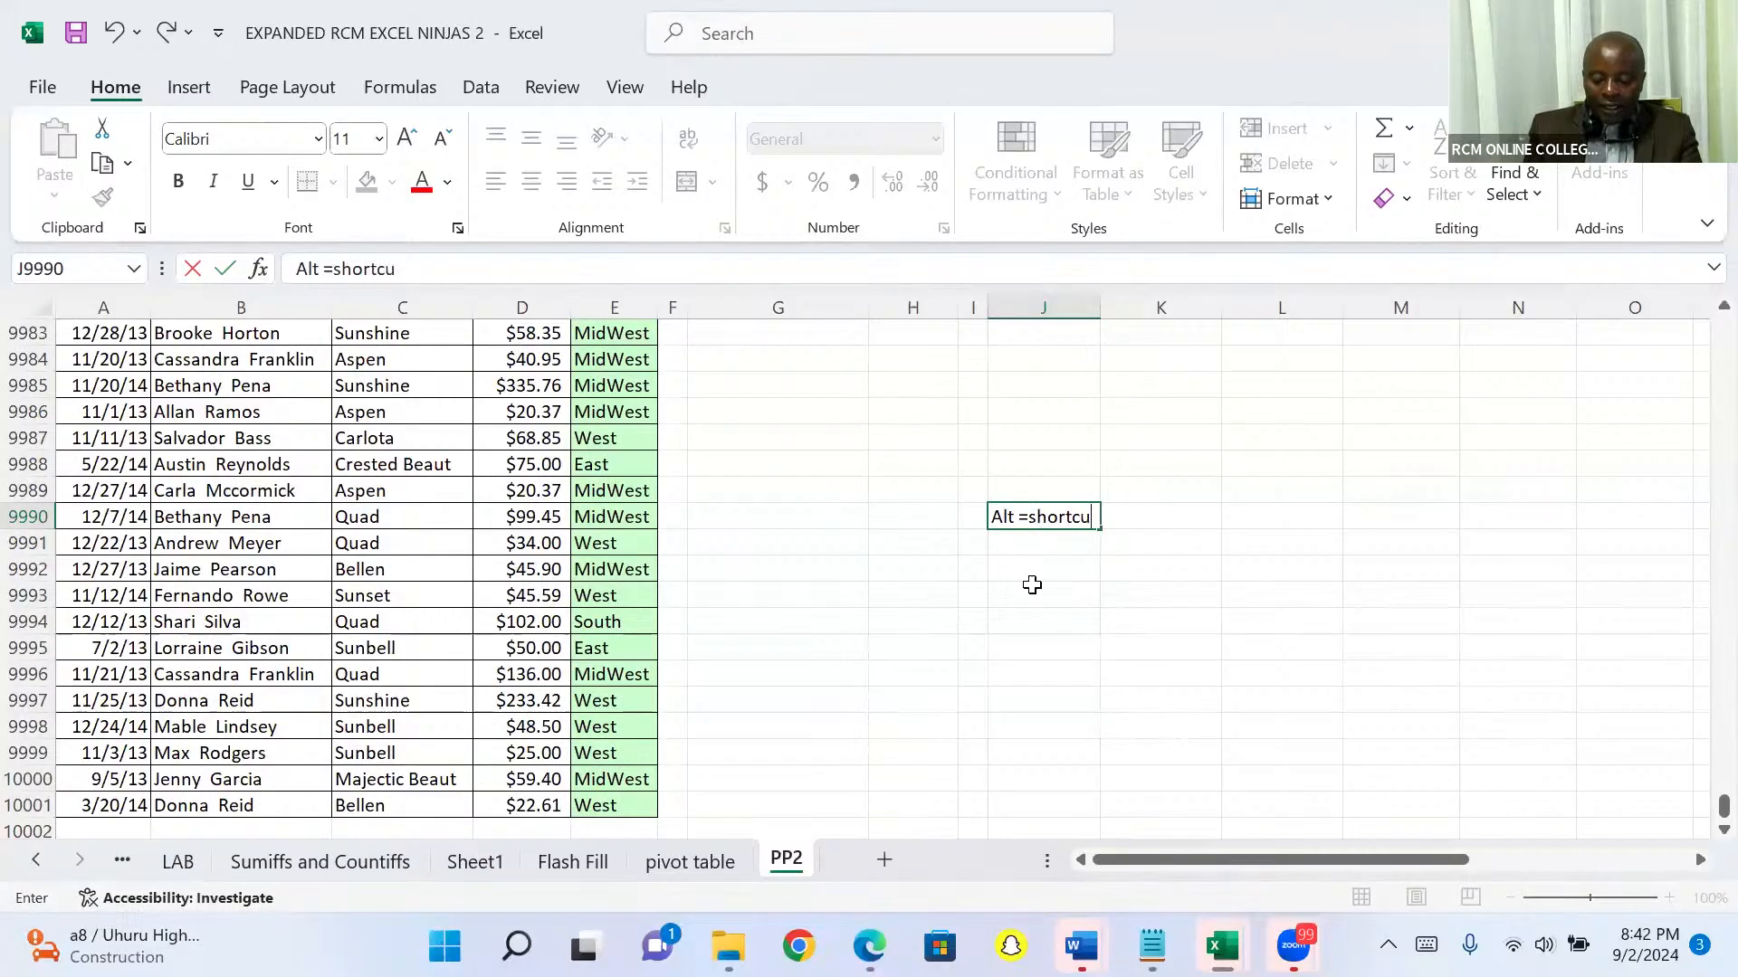
{"action": "type", "text": "t for A"}
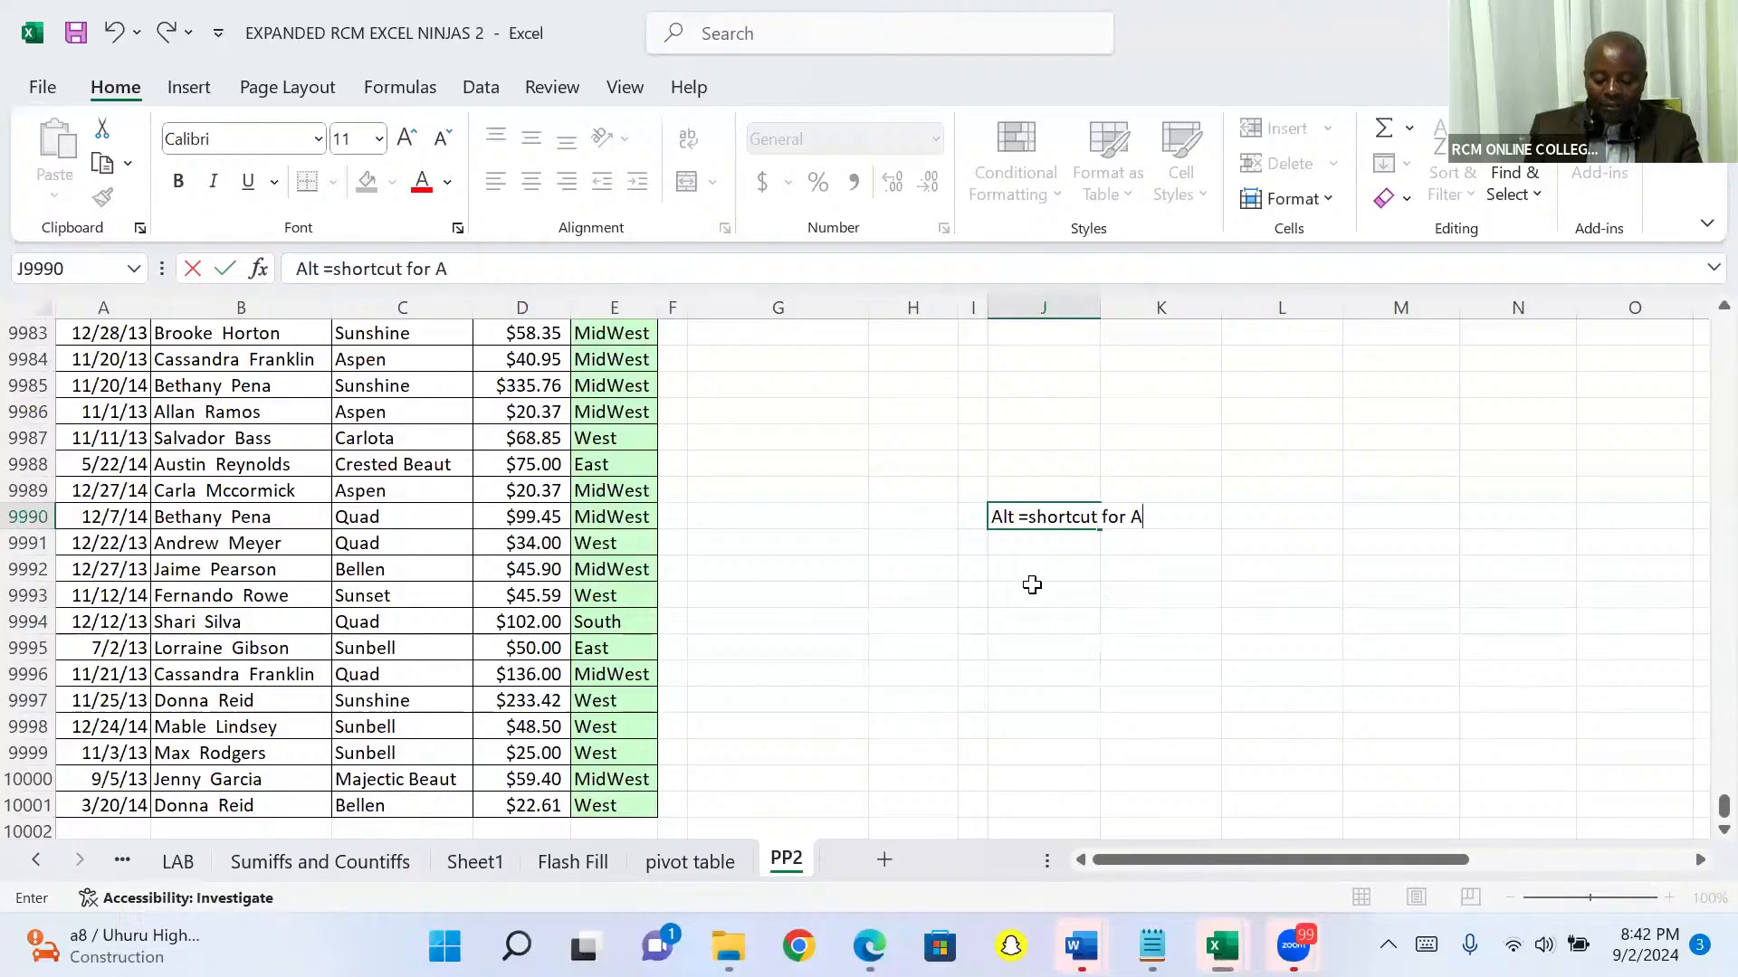
{"action": "type", "text": "uto sum"}
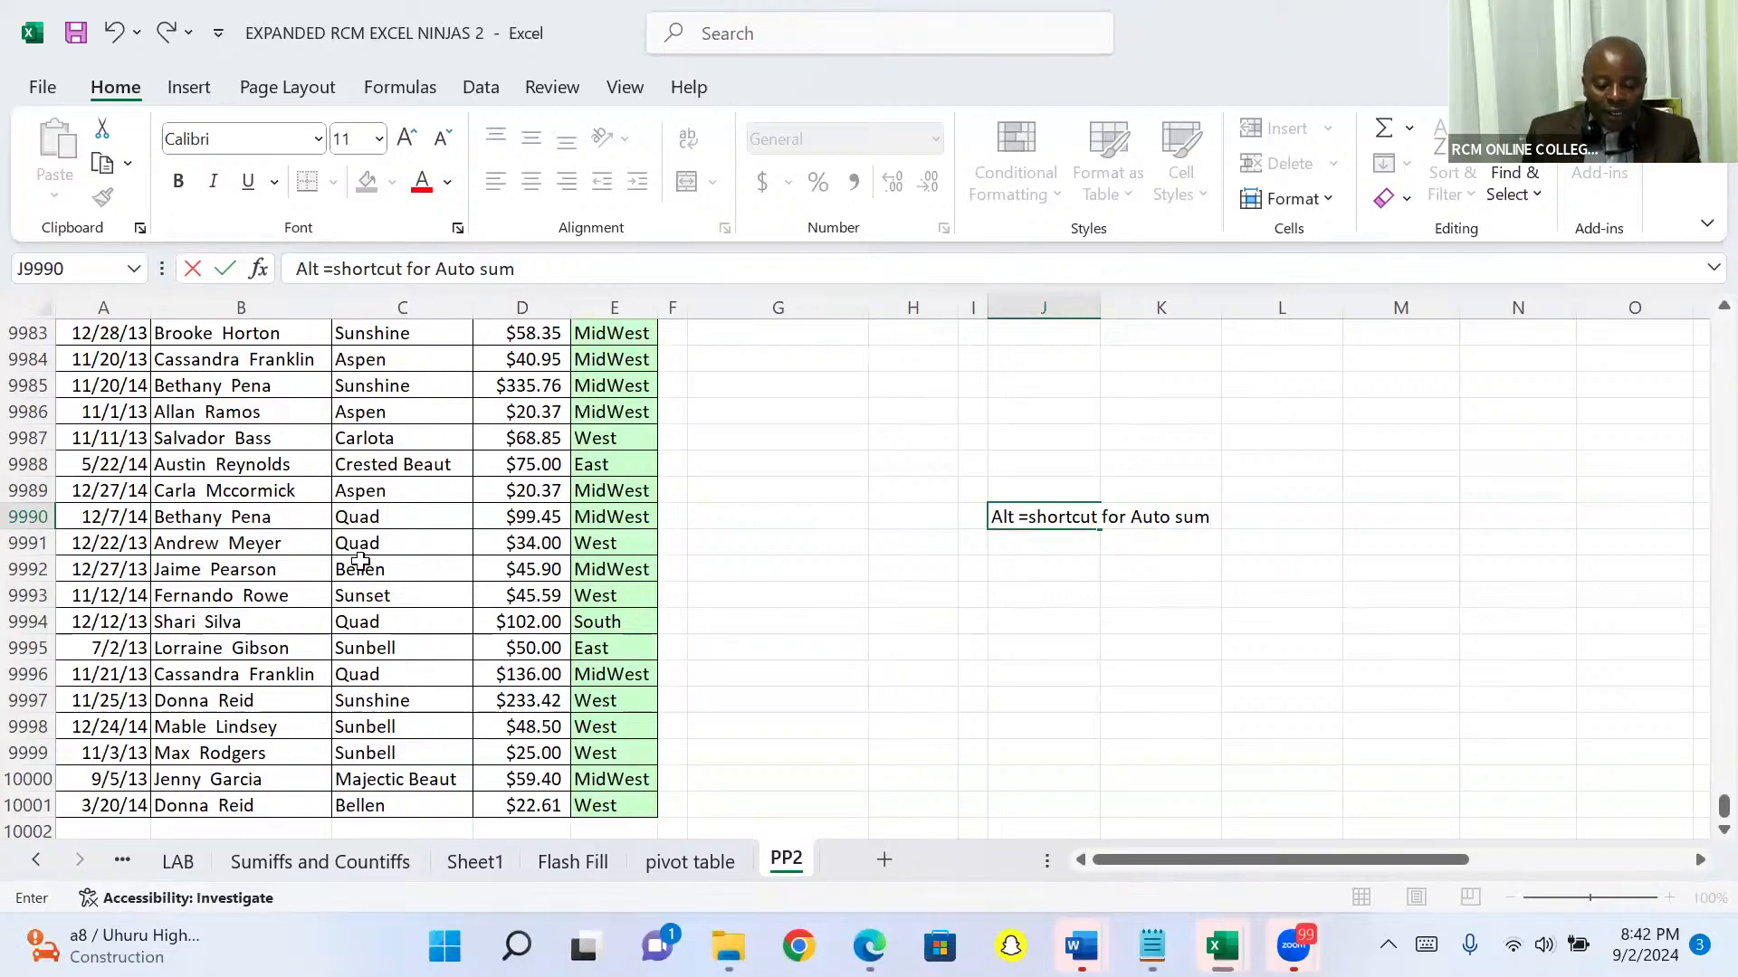
Step: Total the Sales column in cell D10002 with an AutoSum of D2:D10001
{"action": "left_click", "coordinate": [522, 829]}
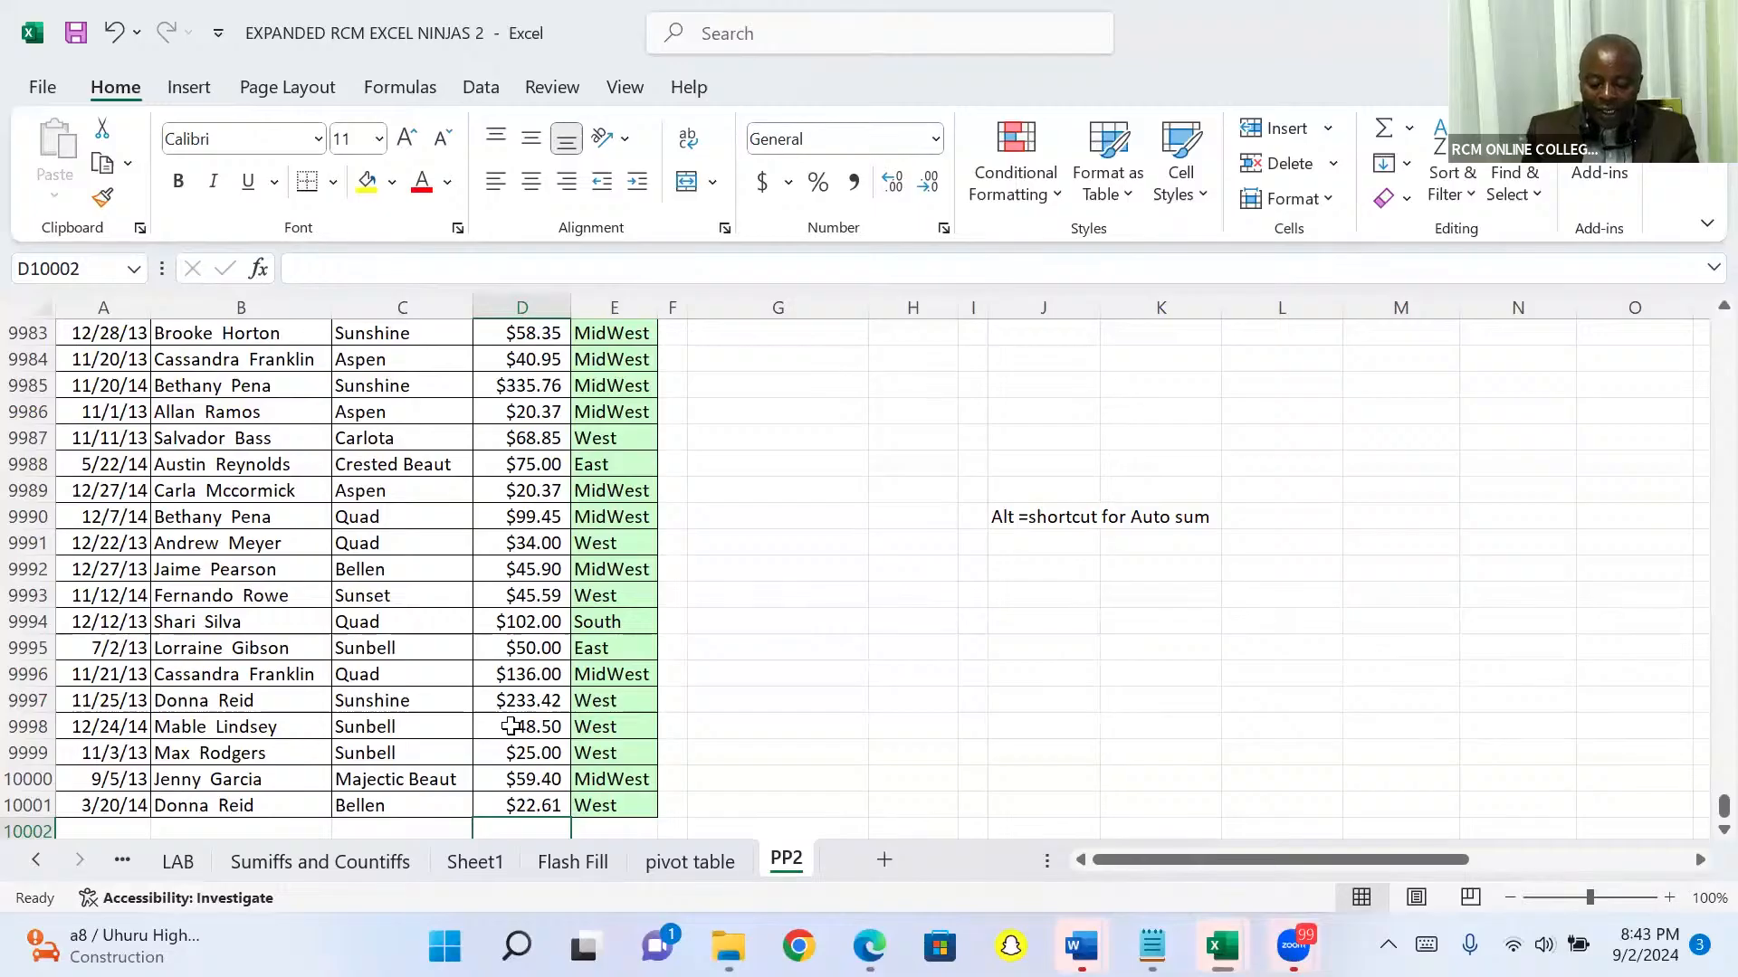
{"action": "key", "text": "alt+equal"}
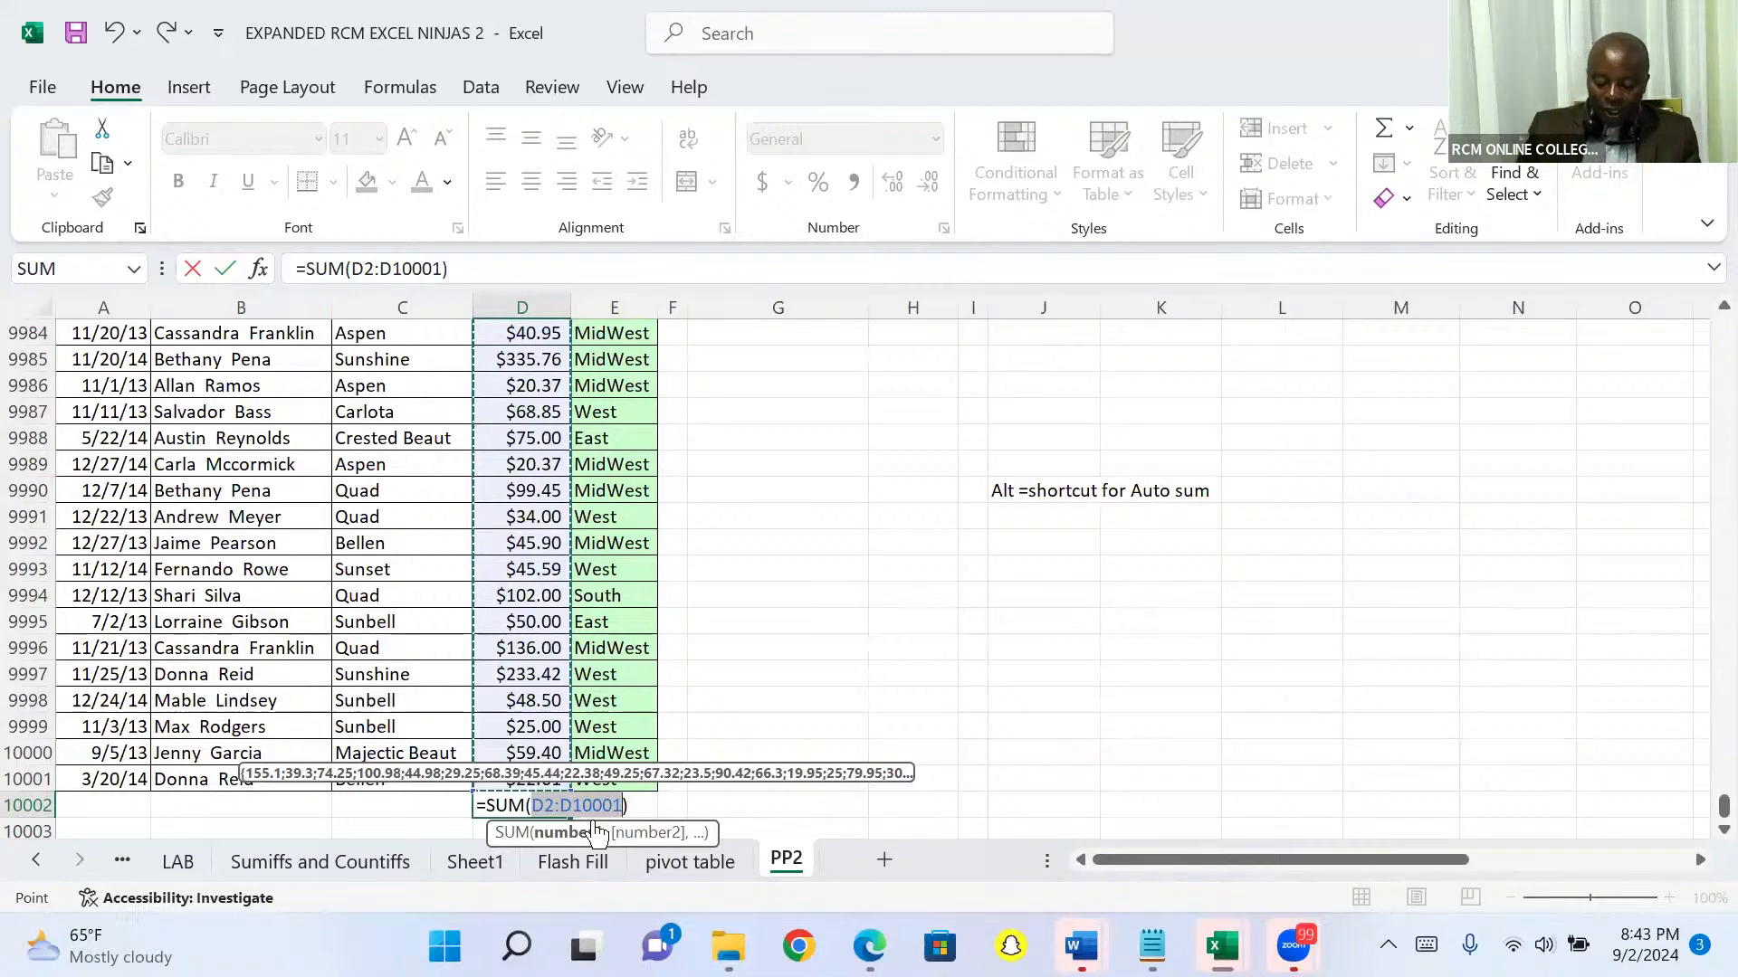
{"action": "key", "text": "Return"}
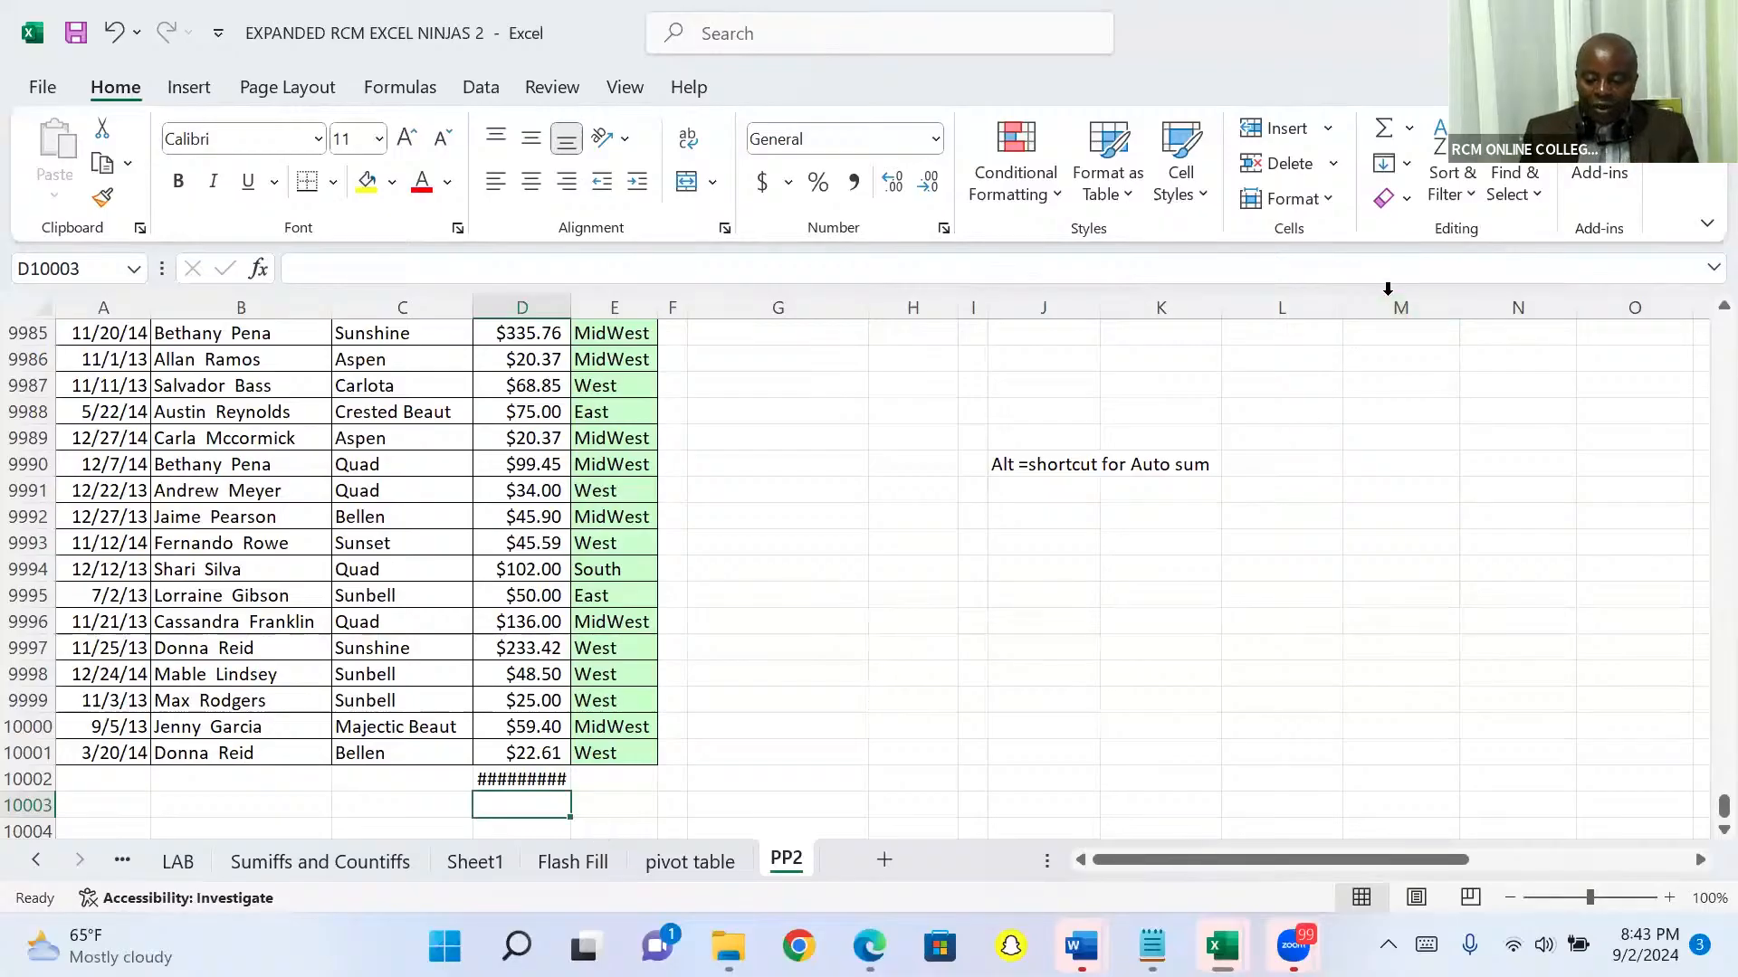
{"action": "left_click", "coordinate": [1430, 419]}
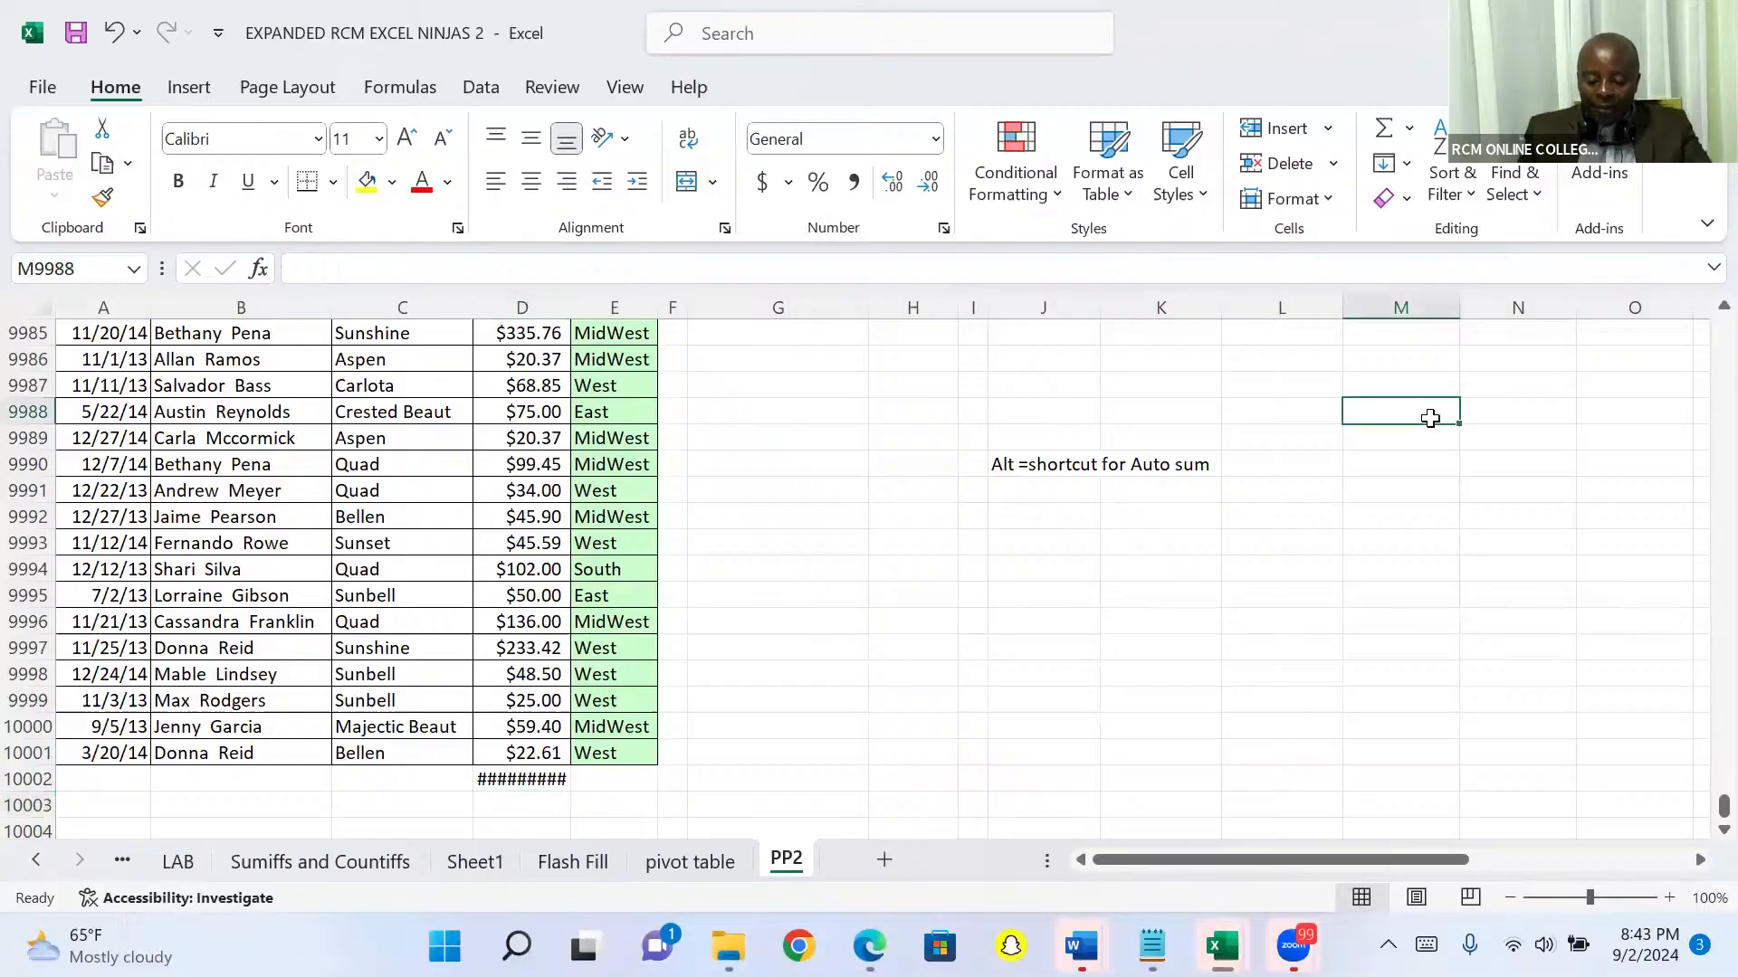
Step: Enter the long sample texts "qwertyuiiiigtrd", "qwertdresartttt" and "tryrewryuuuiiihtrs" in cells M9988, N9988 and O9988
{"action": "type", "text": "qwert"}
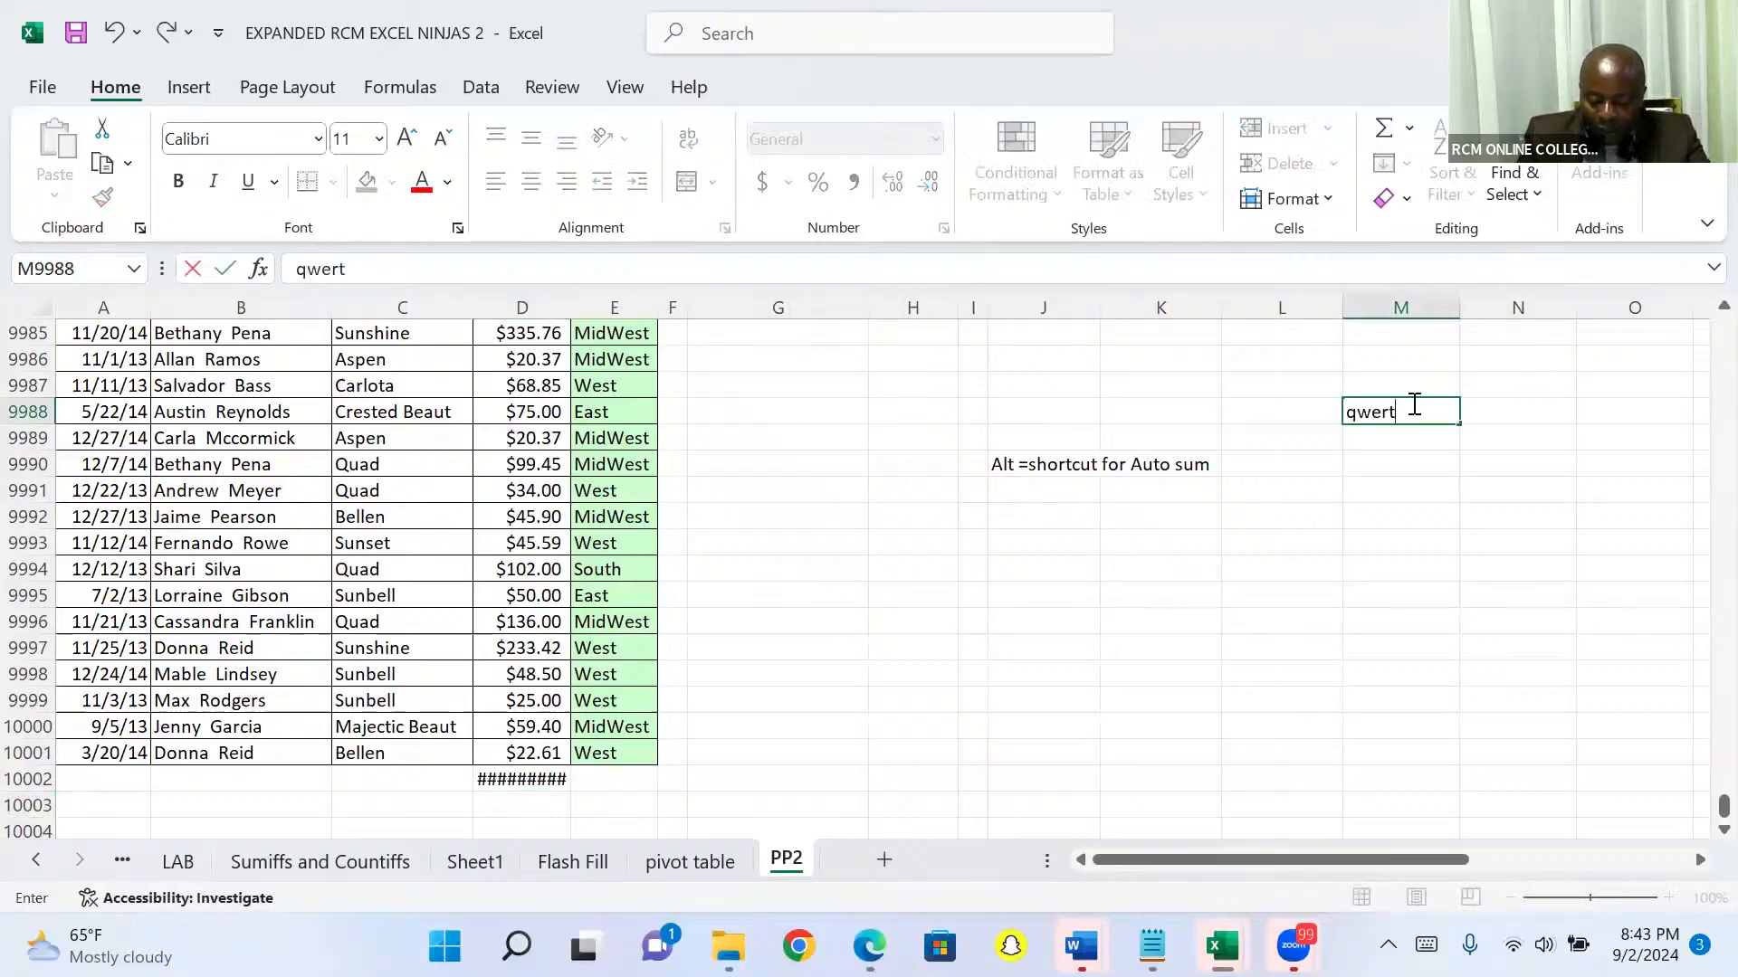
{"action": "type", "text": "yuiiiigtrd"}
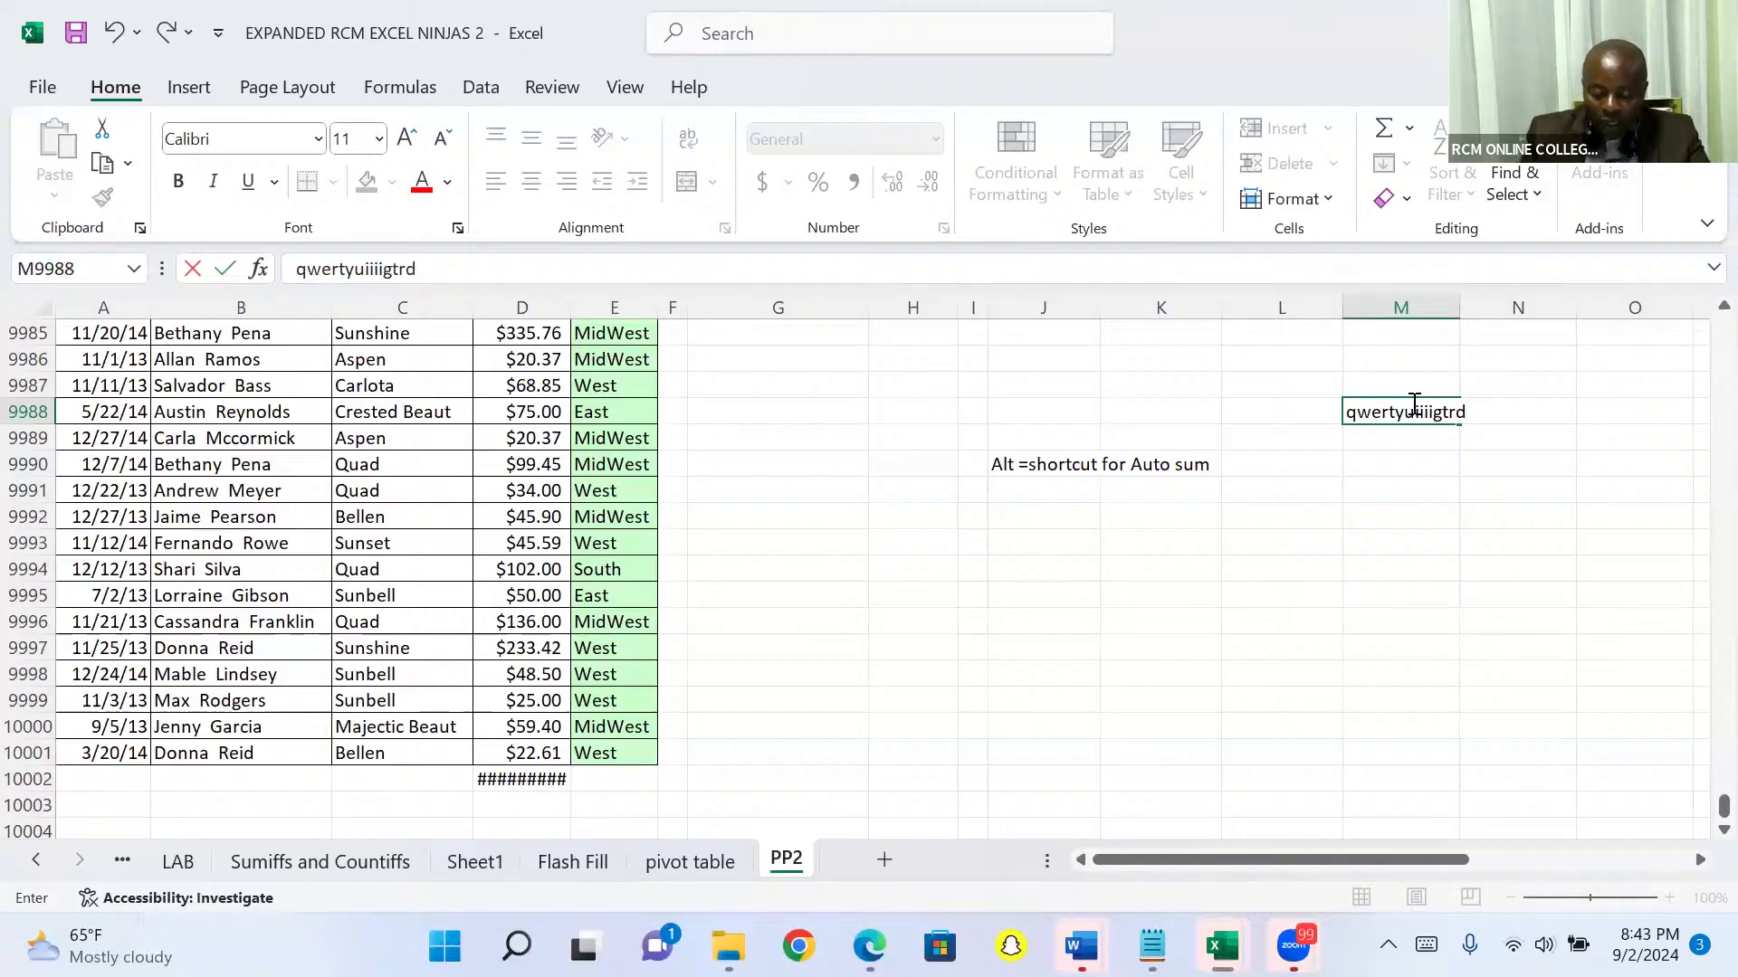
{"action": "key", "text": "Tab"}
{"action": "type", "text": "qw"}
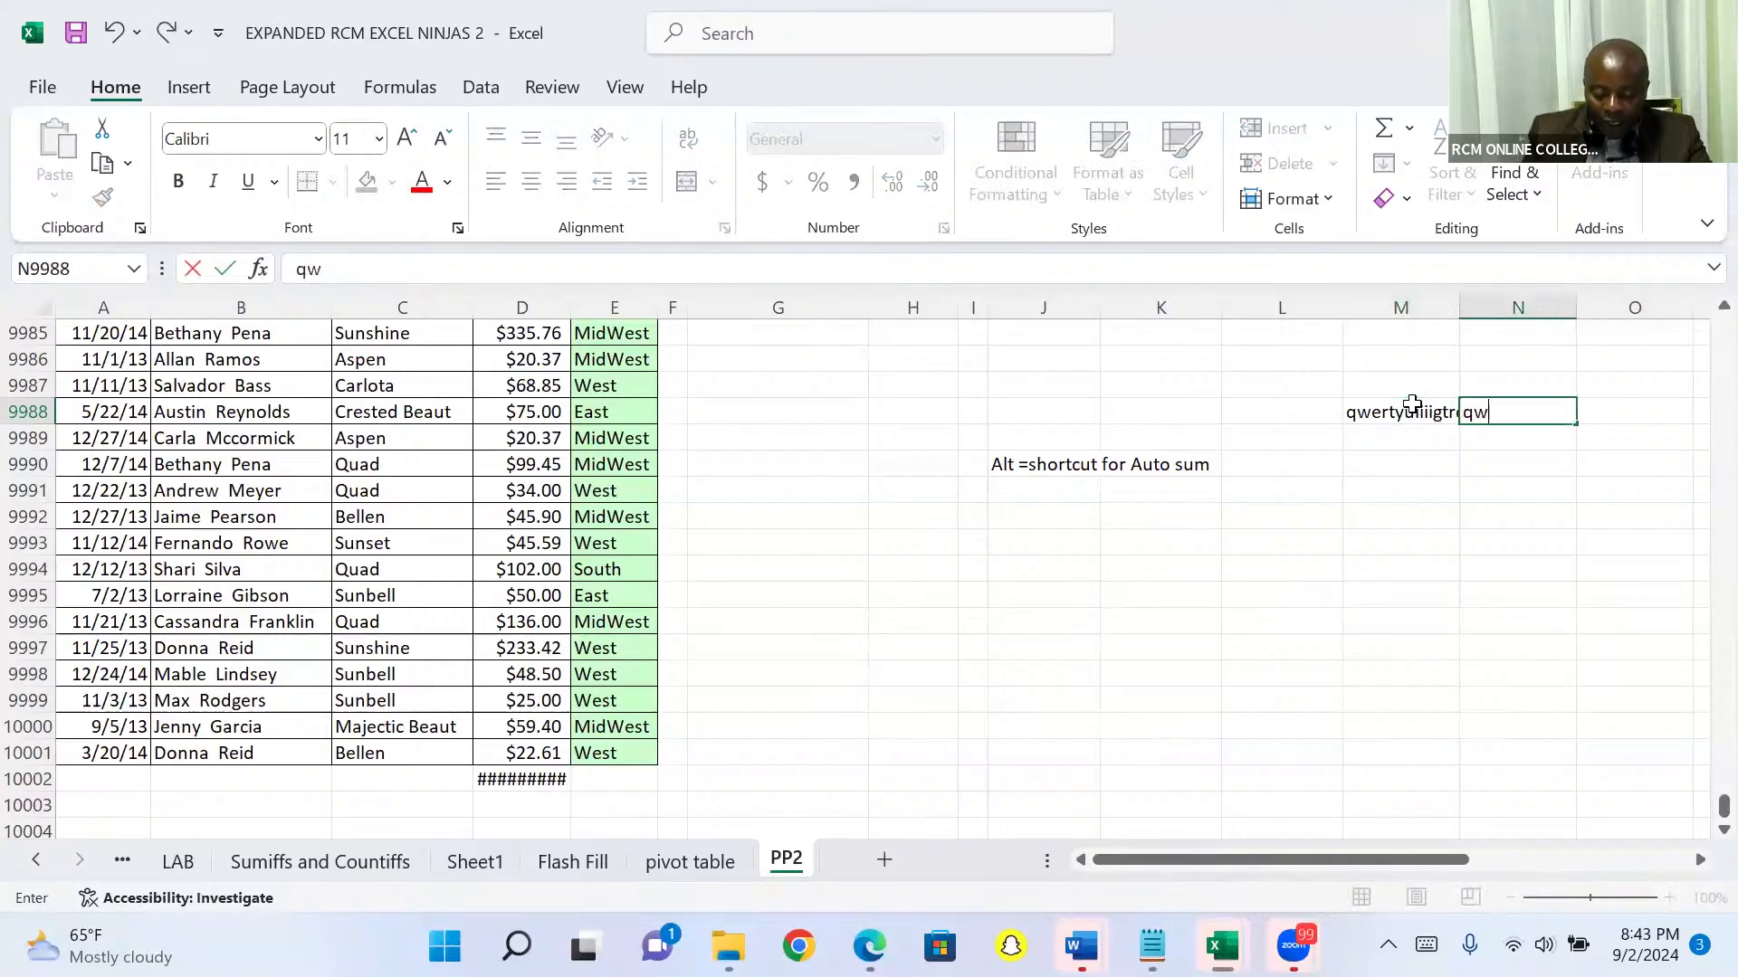
{"action": "type", "text": "ertdres"}
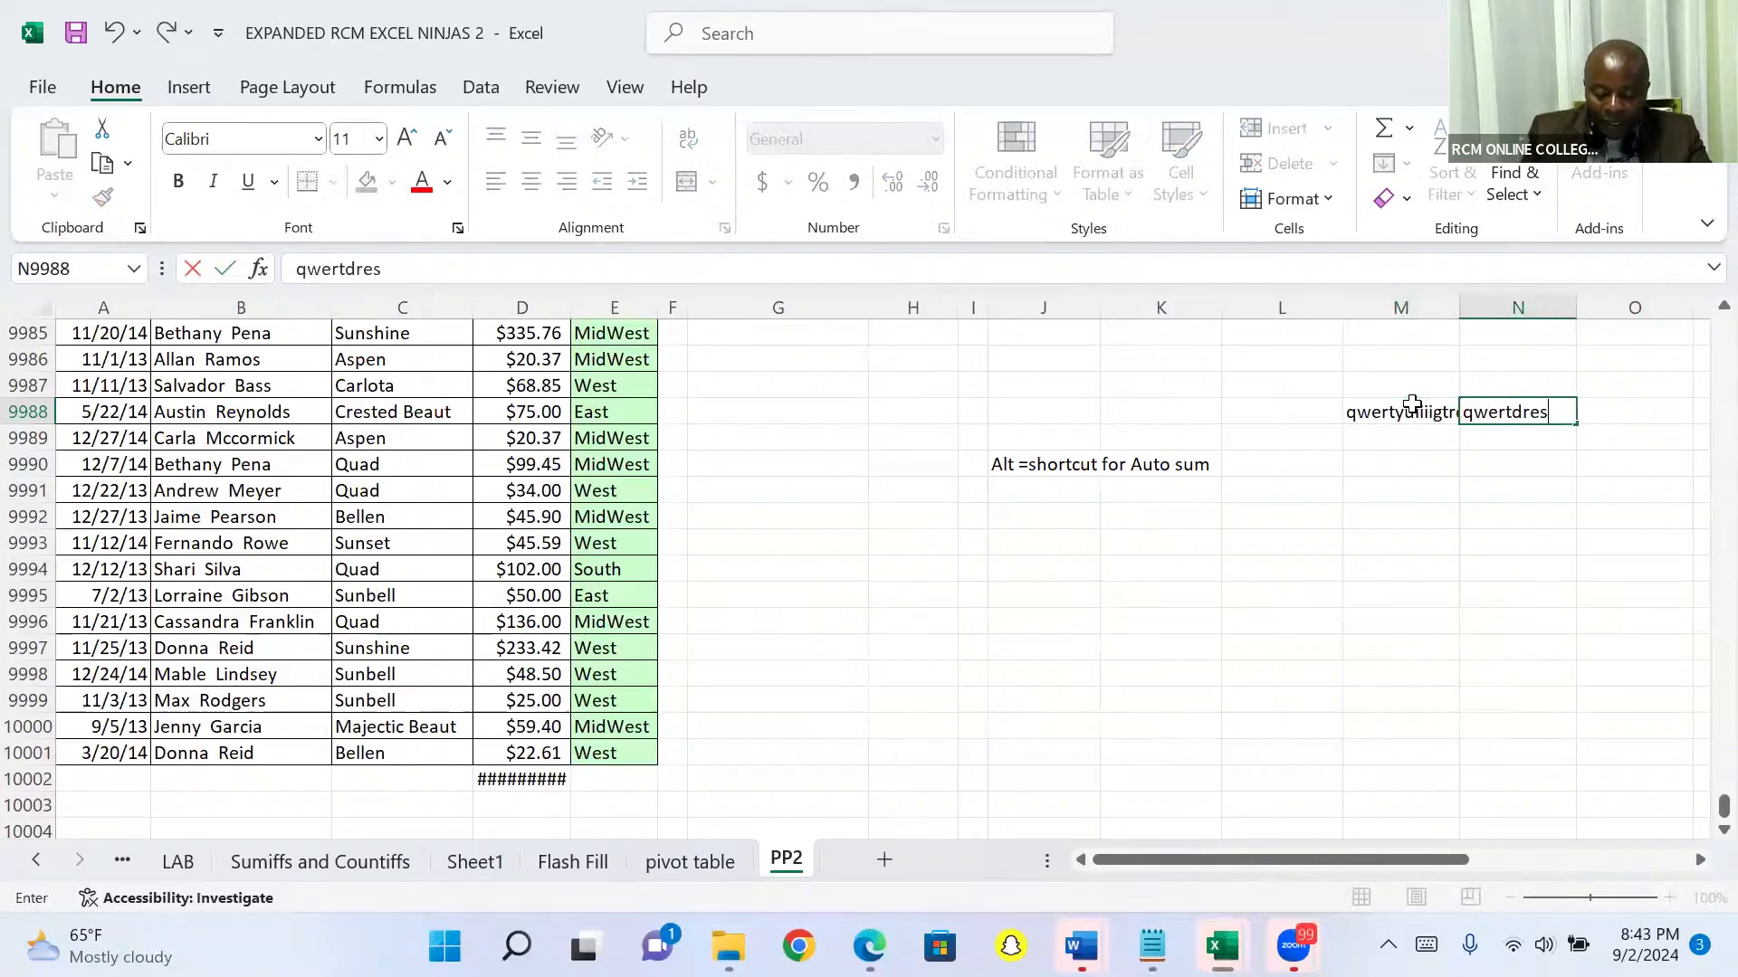
{"action": "type", "text": "artttt"}
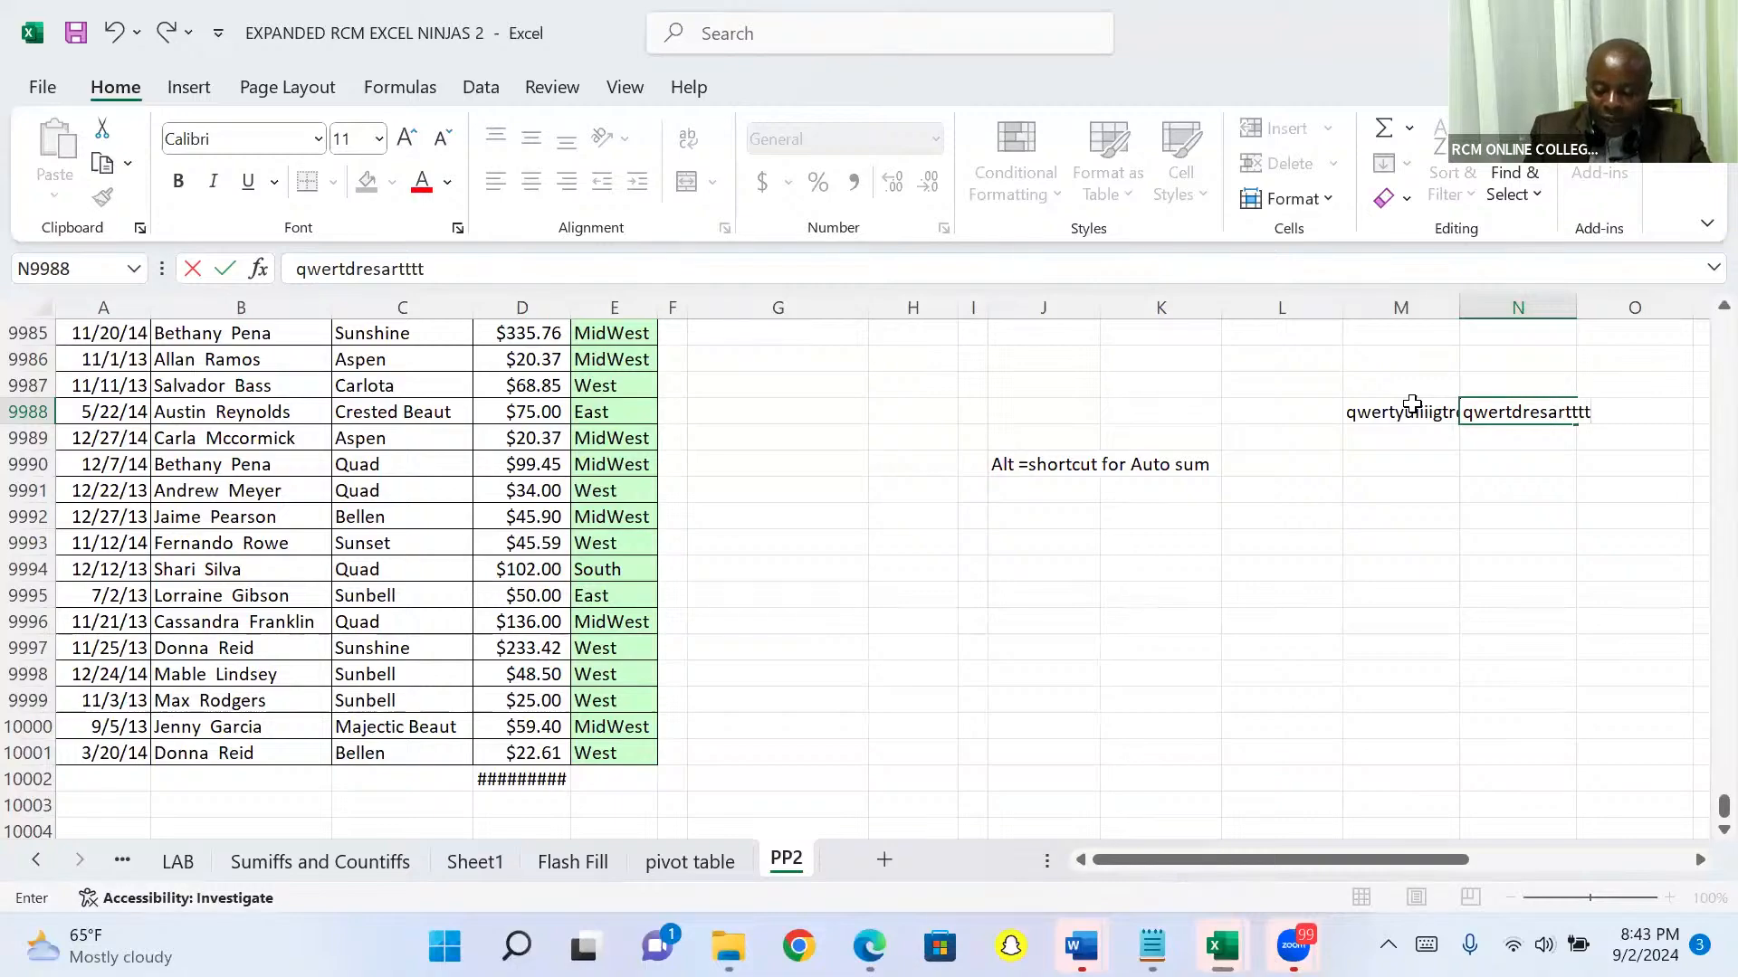
{"action": "key", "text": "Tab"}
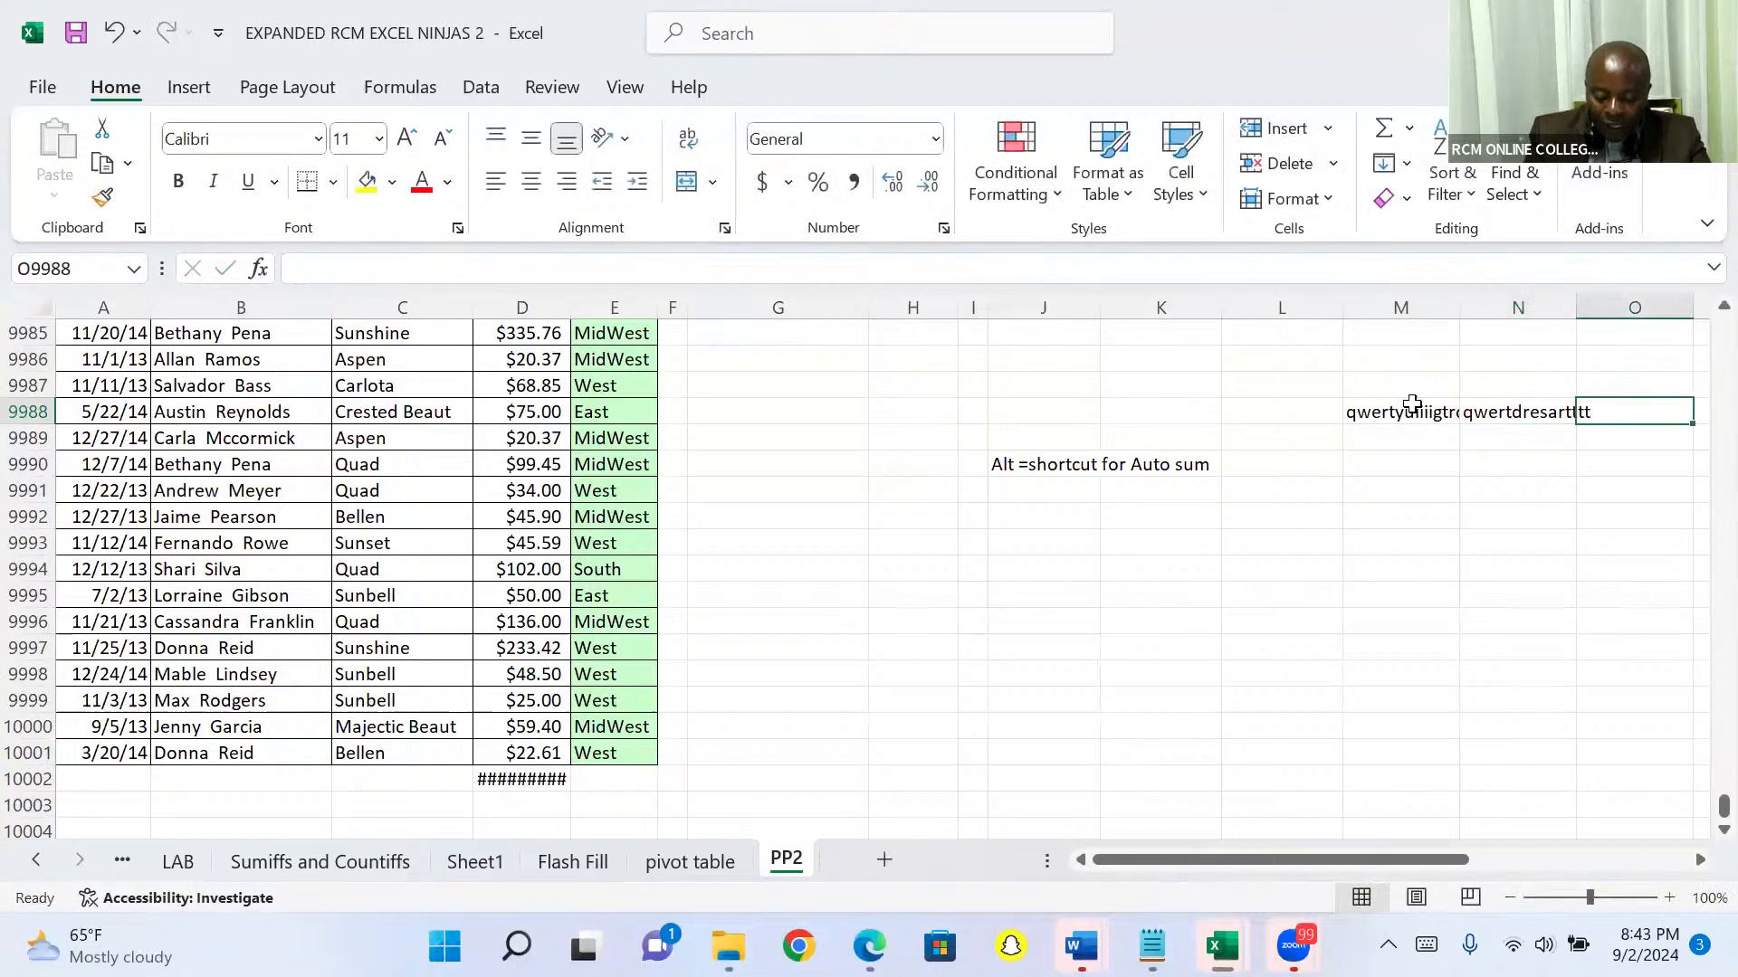
{"action": "type", "text": "tryrewry"}
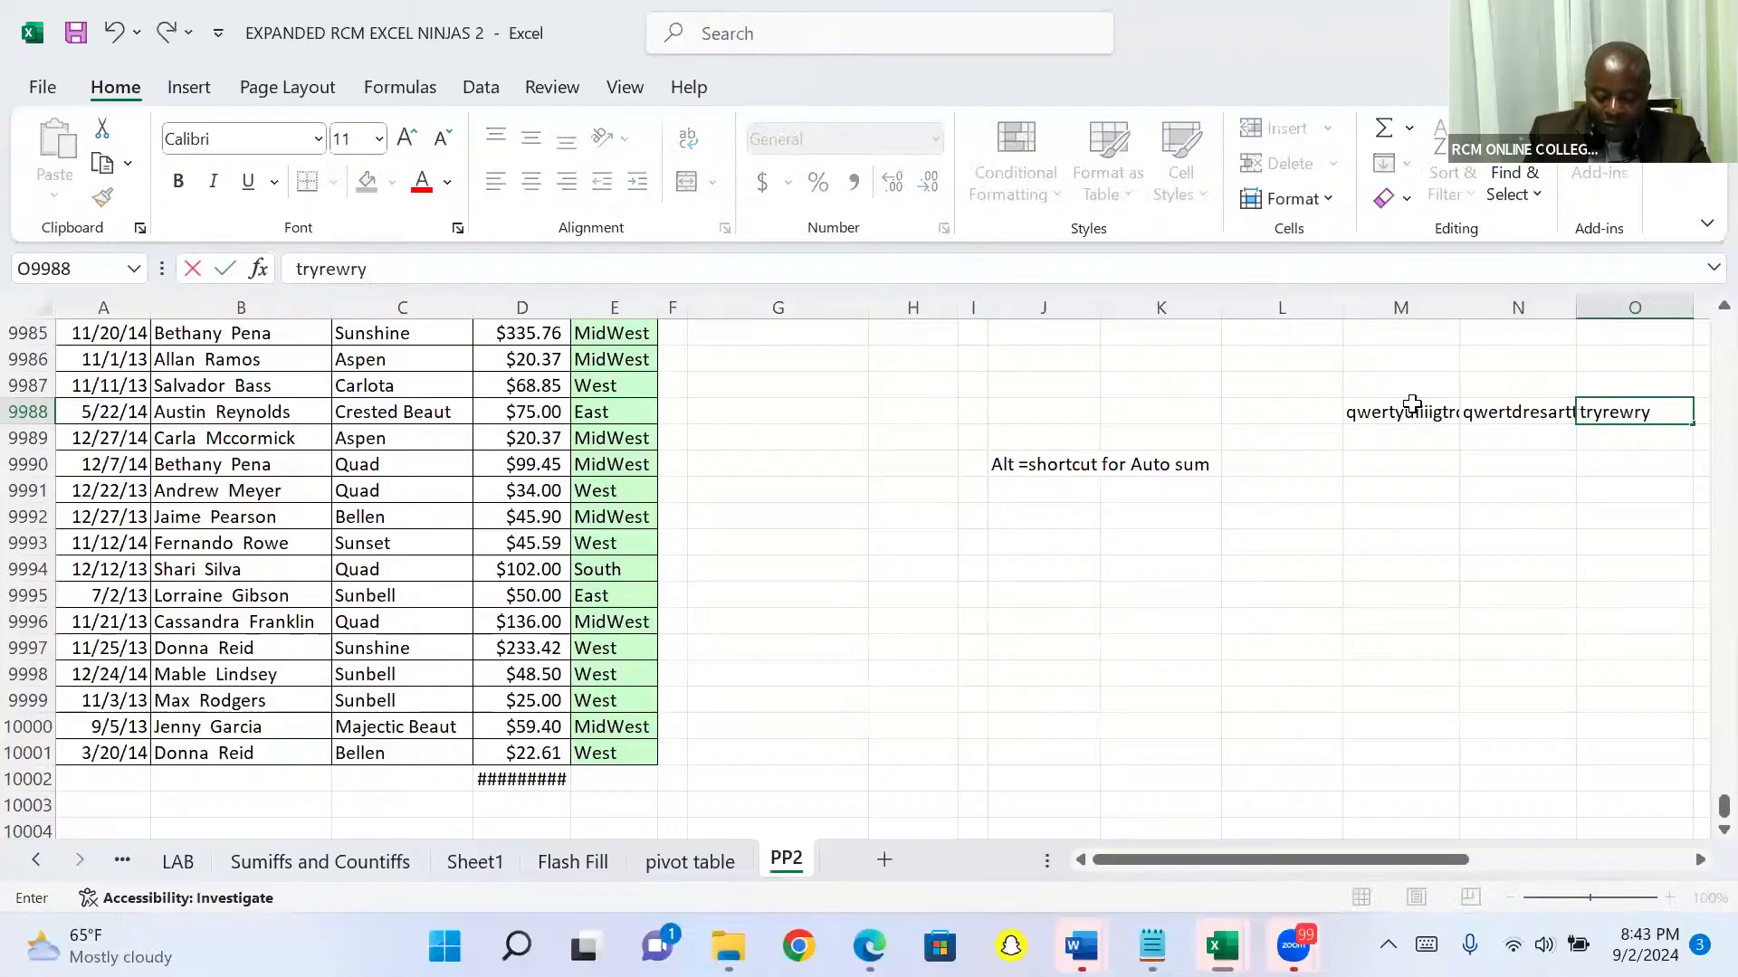
{"action": "type", "text": "uuuiiihtrs"}
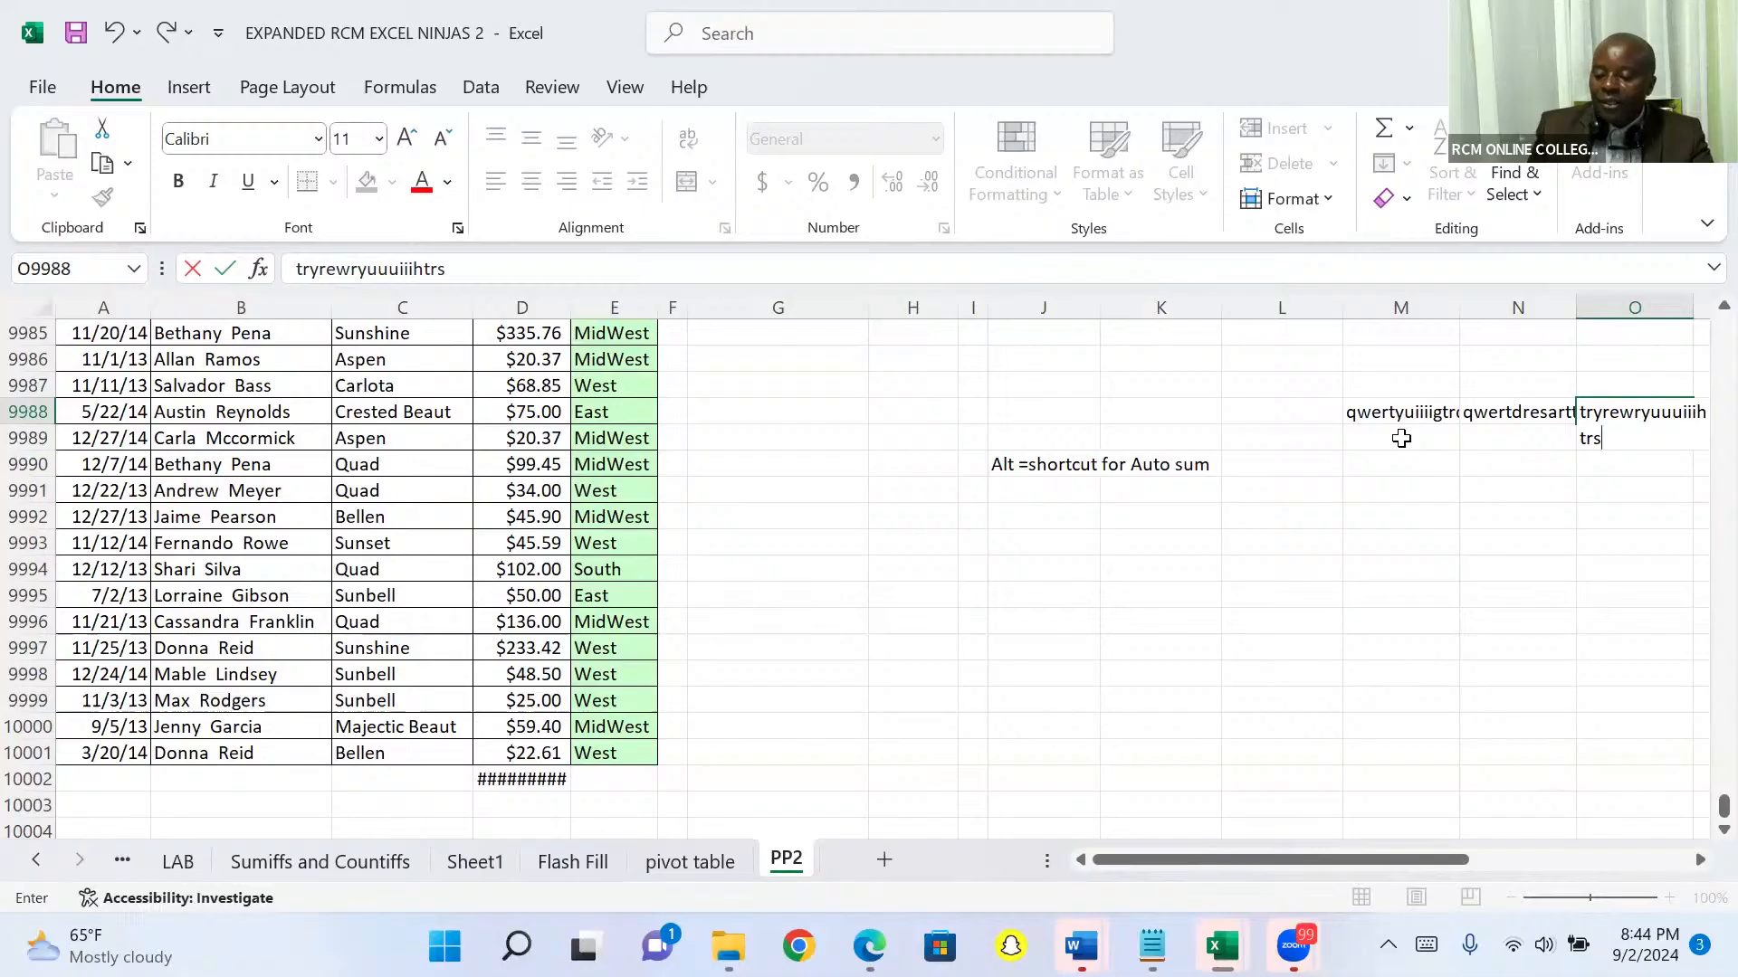
{"action": "left_click", "coordinate": [1401, 438]}
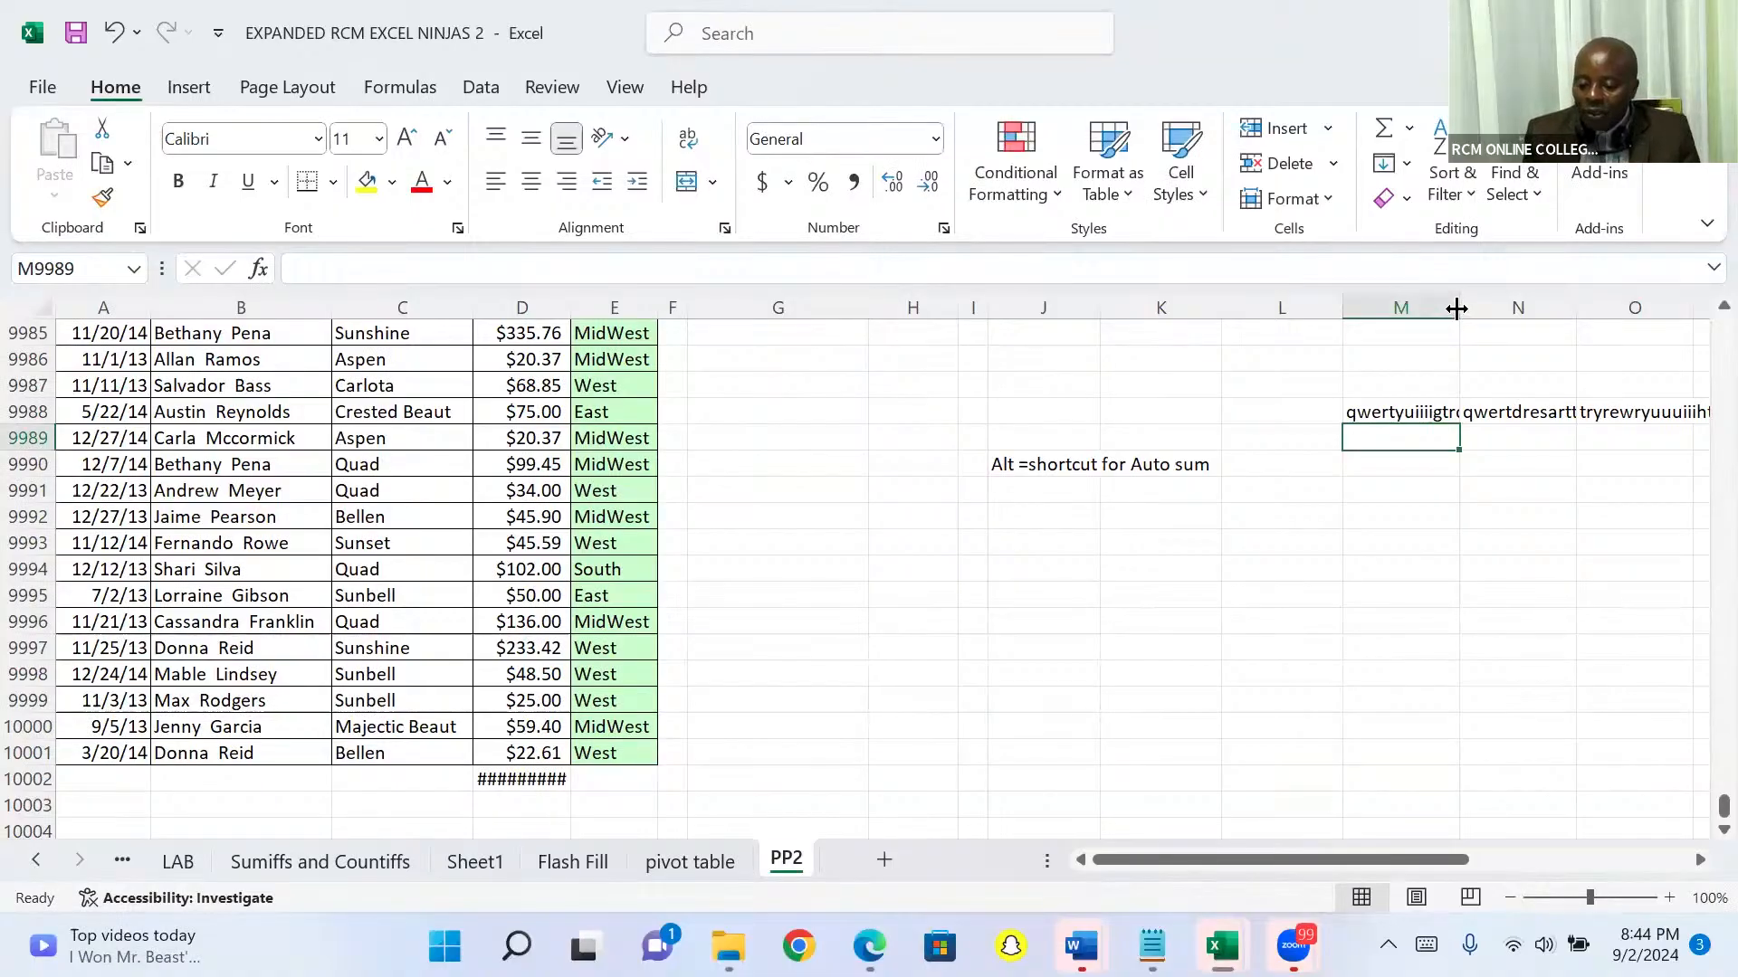
Step: Widen column M manually until its sample text fits, and narrow it again so the text is cut off
{"action": "left_click_drag", "start_coordinate": [1456, 309], "coordinate": [1499, 299]}
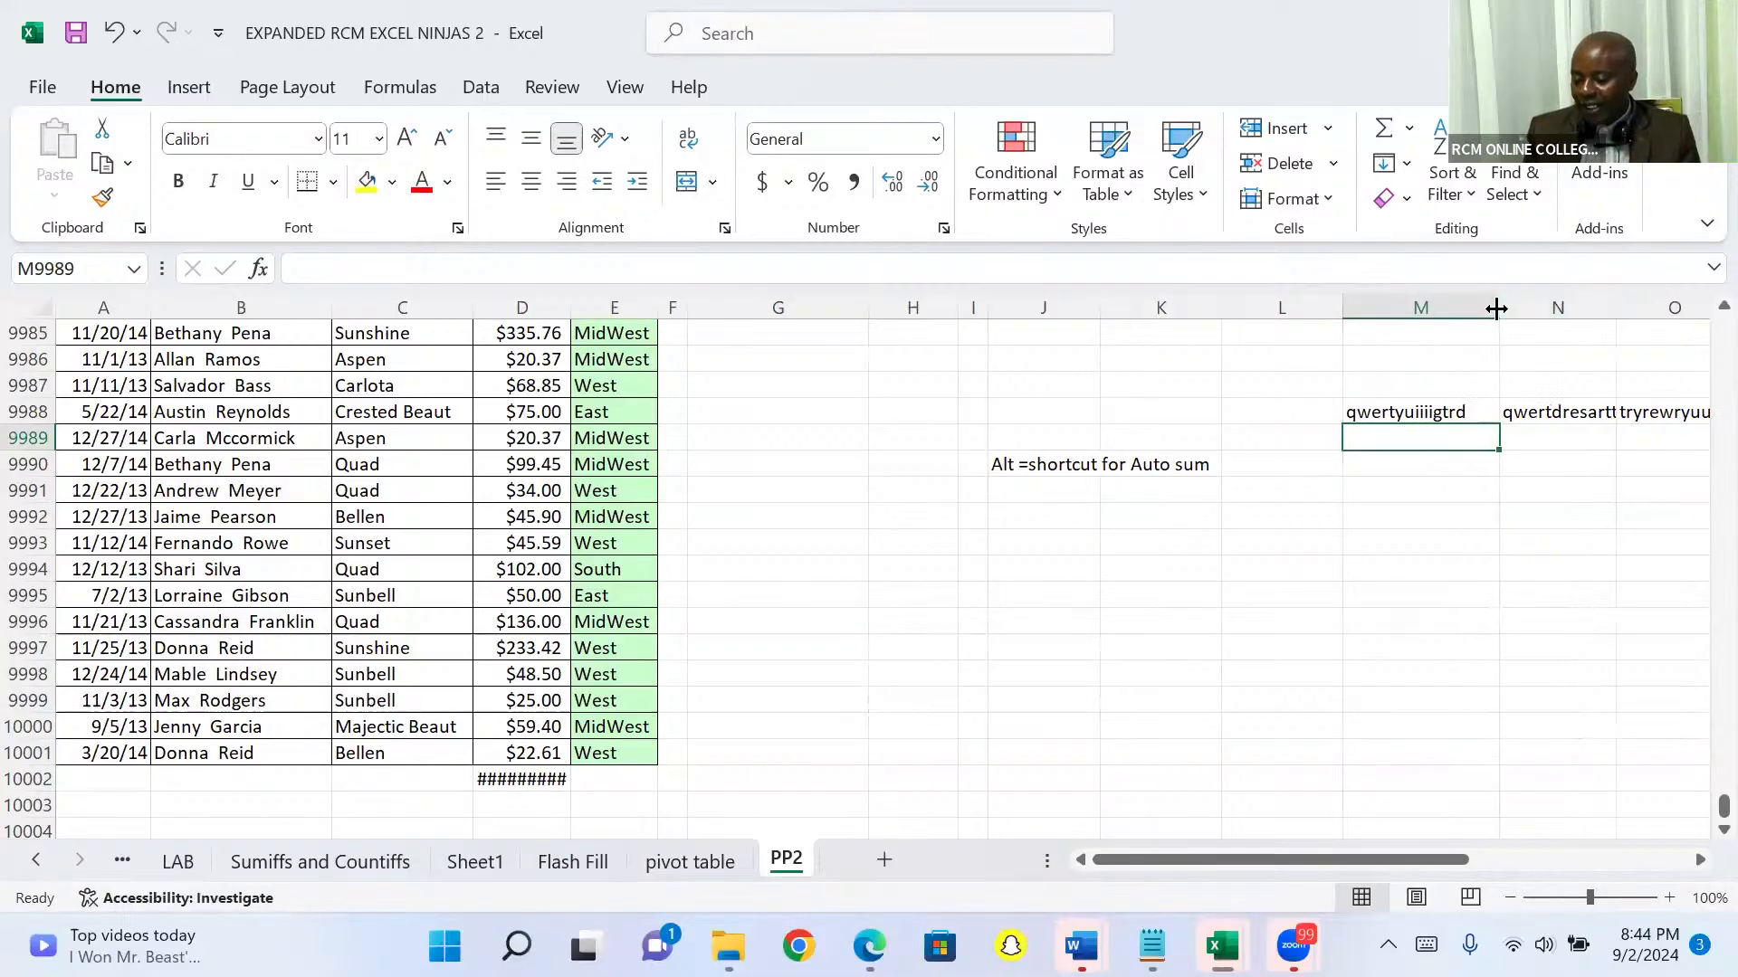
{"action": "left_click_drag", "start_coordinate": [1496, 308], "coordinate": [1438, 317]}
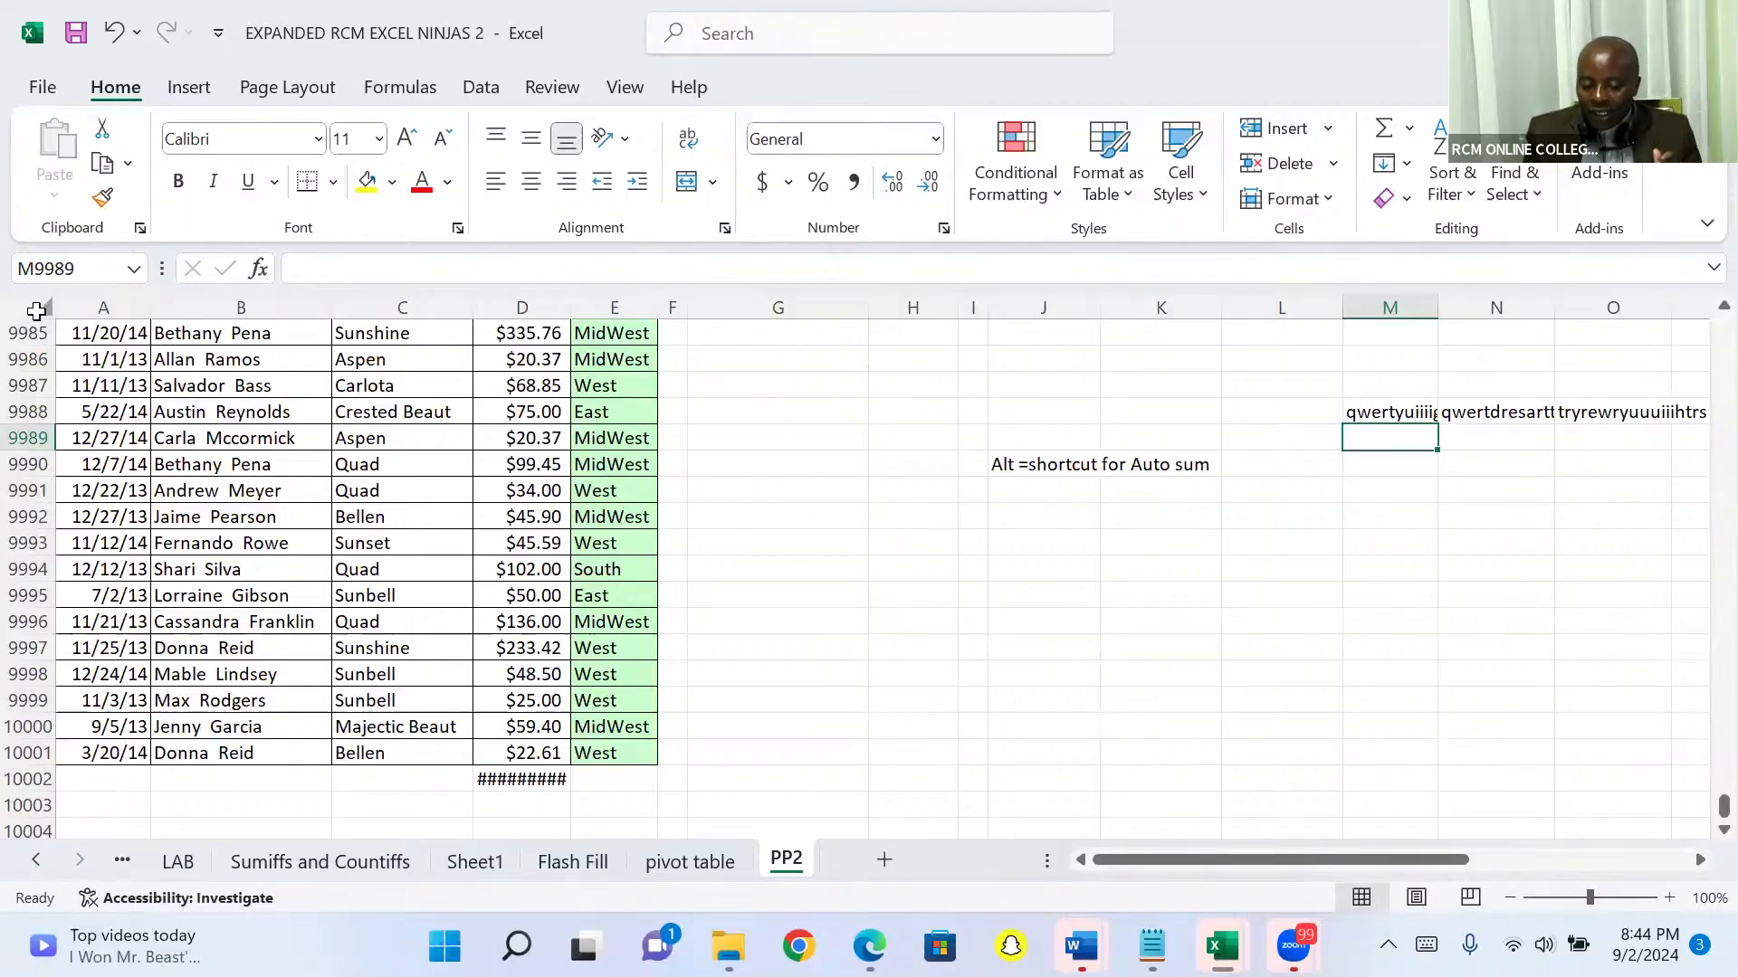
Step: AutoFit all columns of the sheet to their contents, and undo the resizing
{"action": "left_click", "coordinate": [38, 310]}
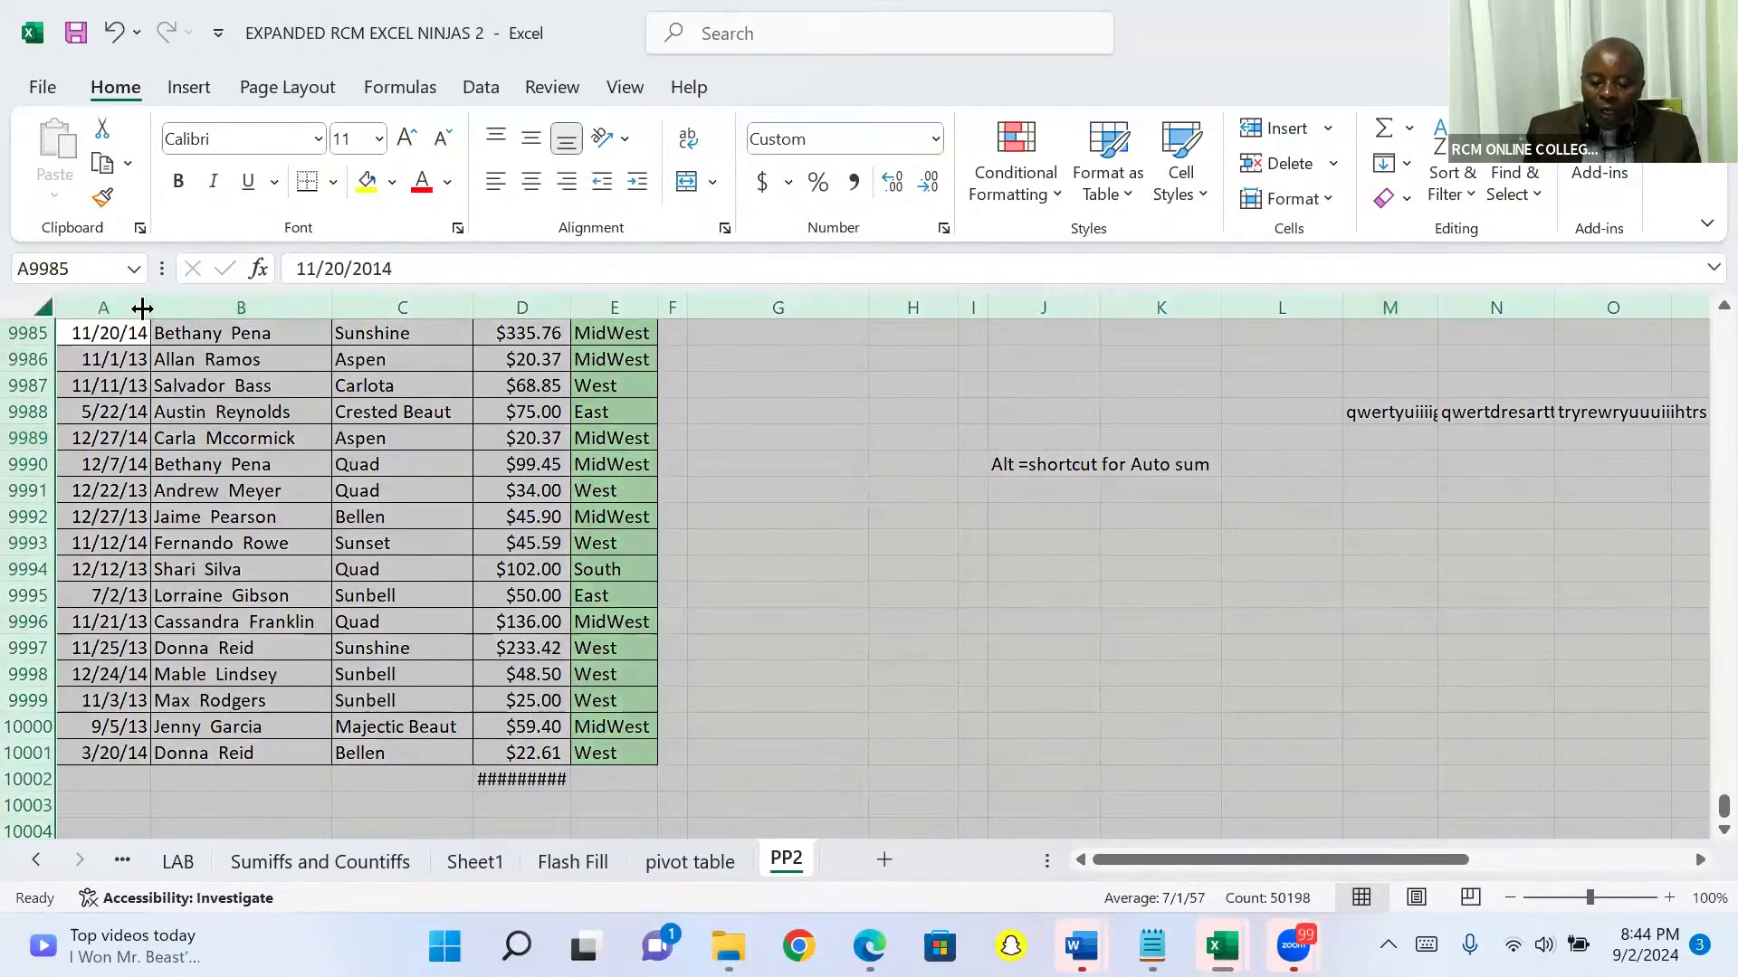
{"action": "double_click", "coordinate": [332, 305]}
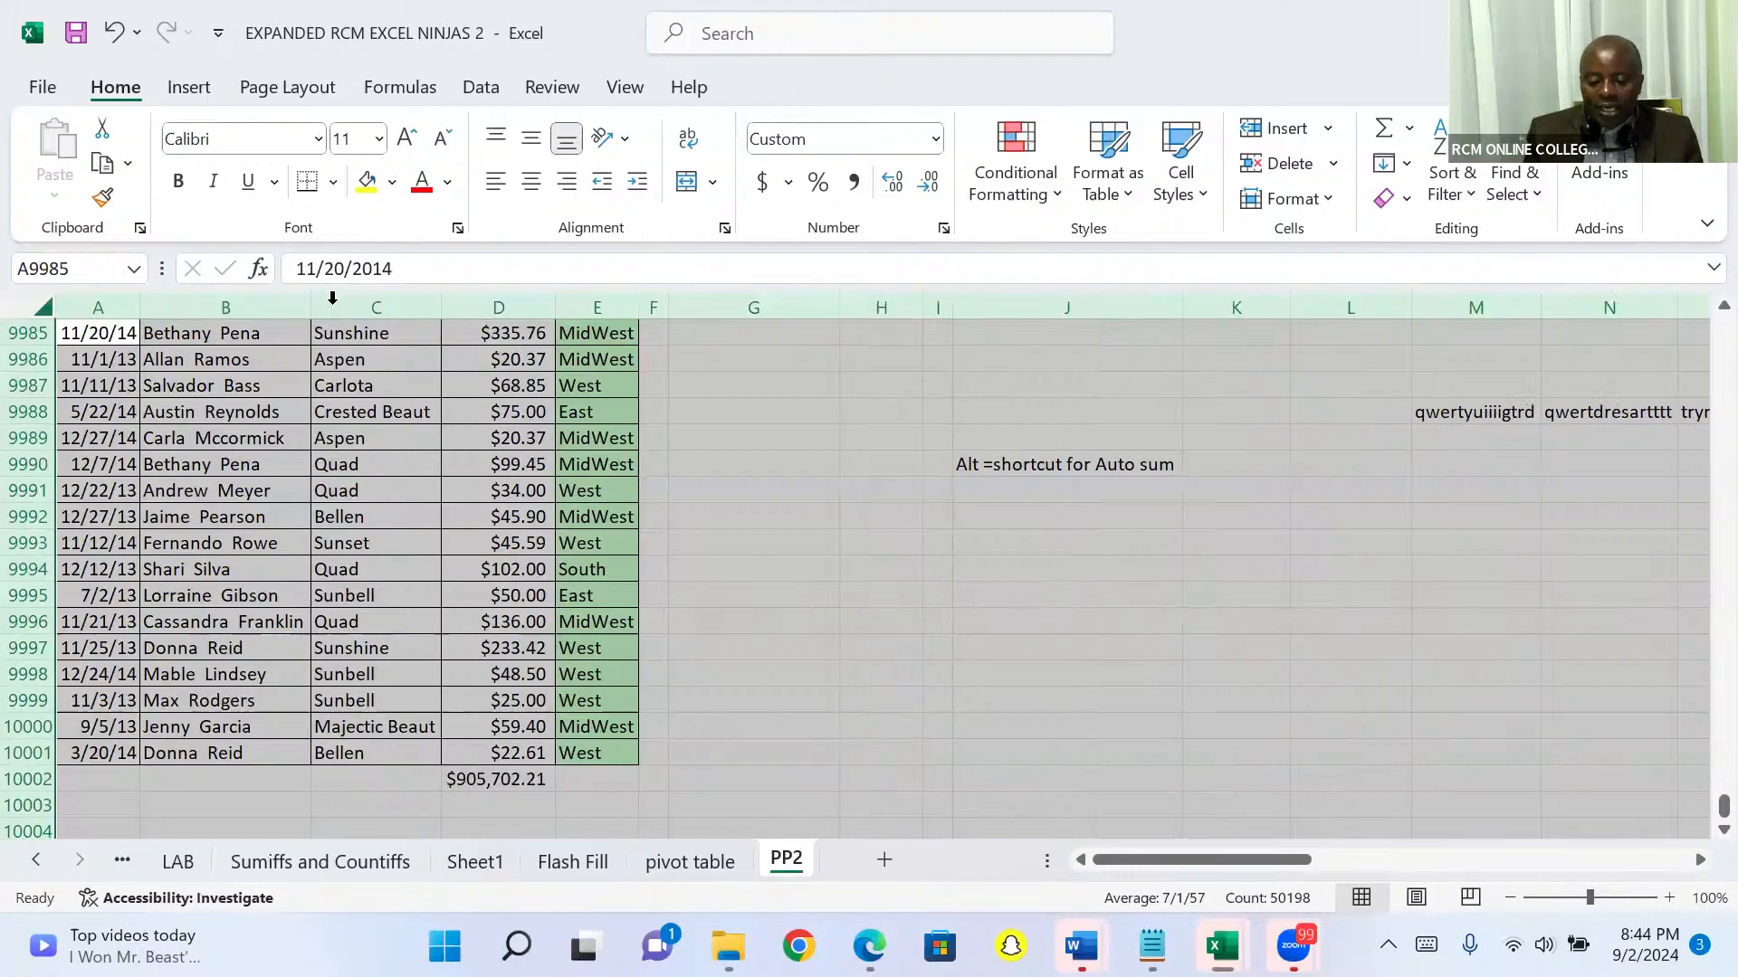
{"action": "left_click", "coordinate": [1700, 860]}
{"action": "left_click", "coordinate": [1699, 860]}
{"action": "left_click", "coordinate": [1700, 860]}
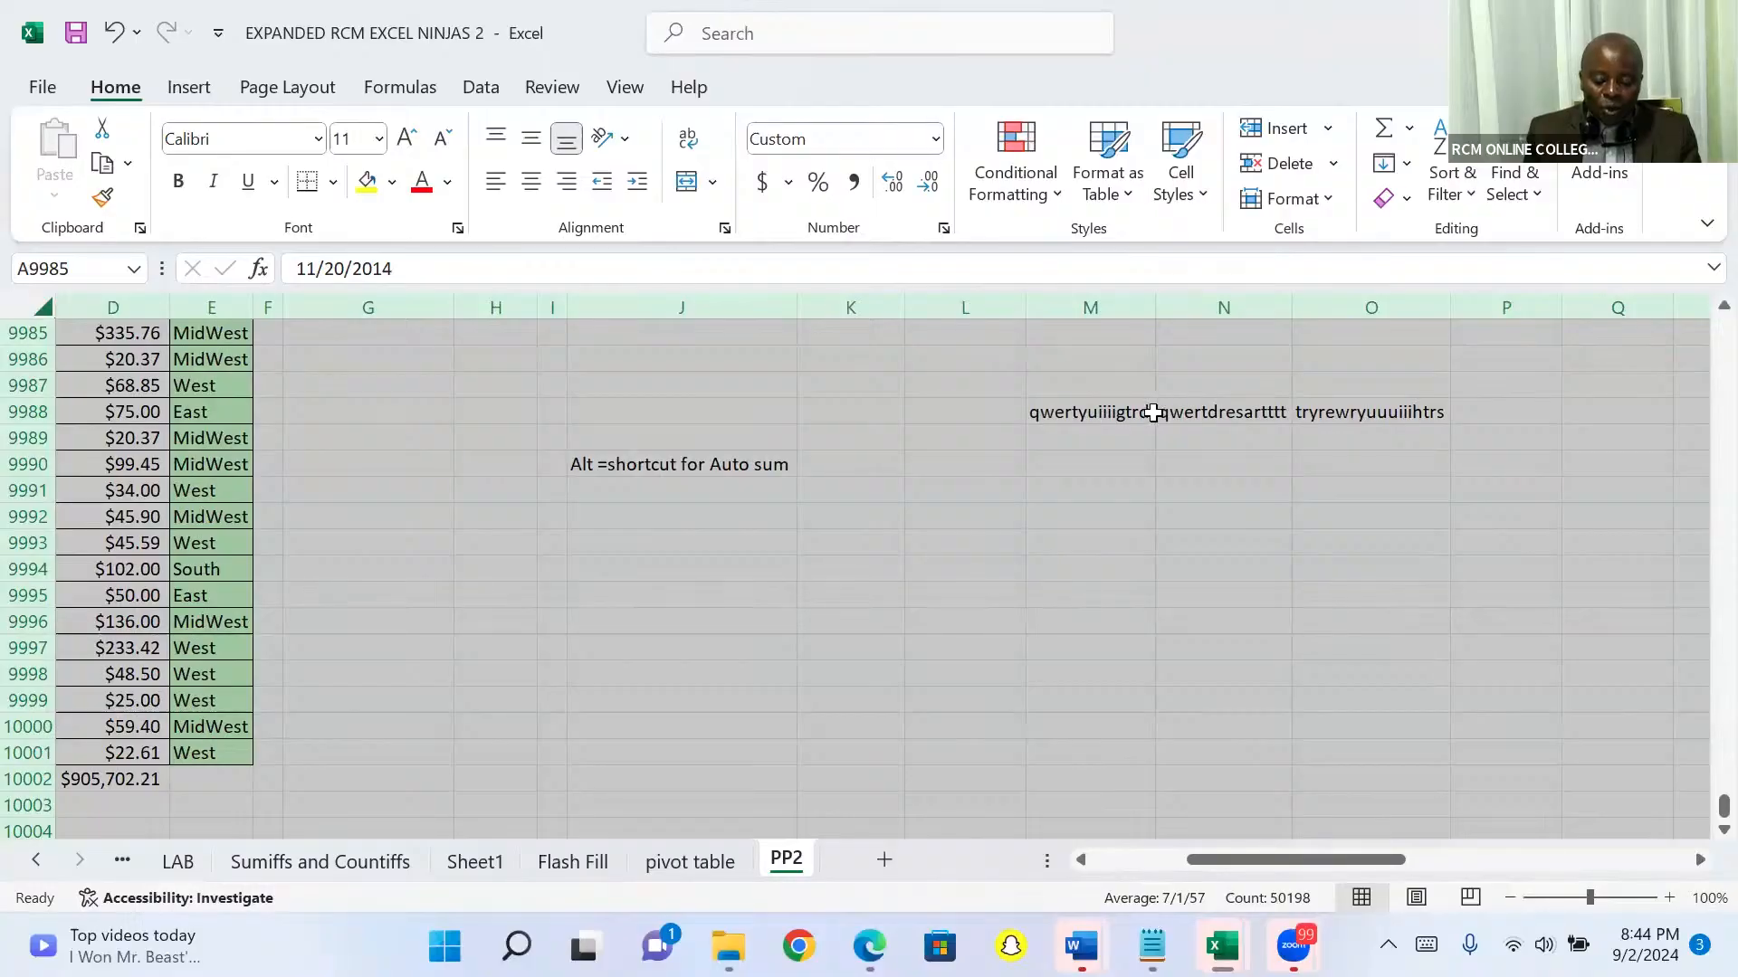
{"action": "scroll", "coordinate": [1153, 412], "scroll_direction": "left", "scroll_amount": 3}
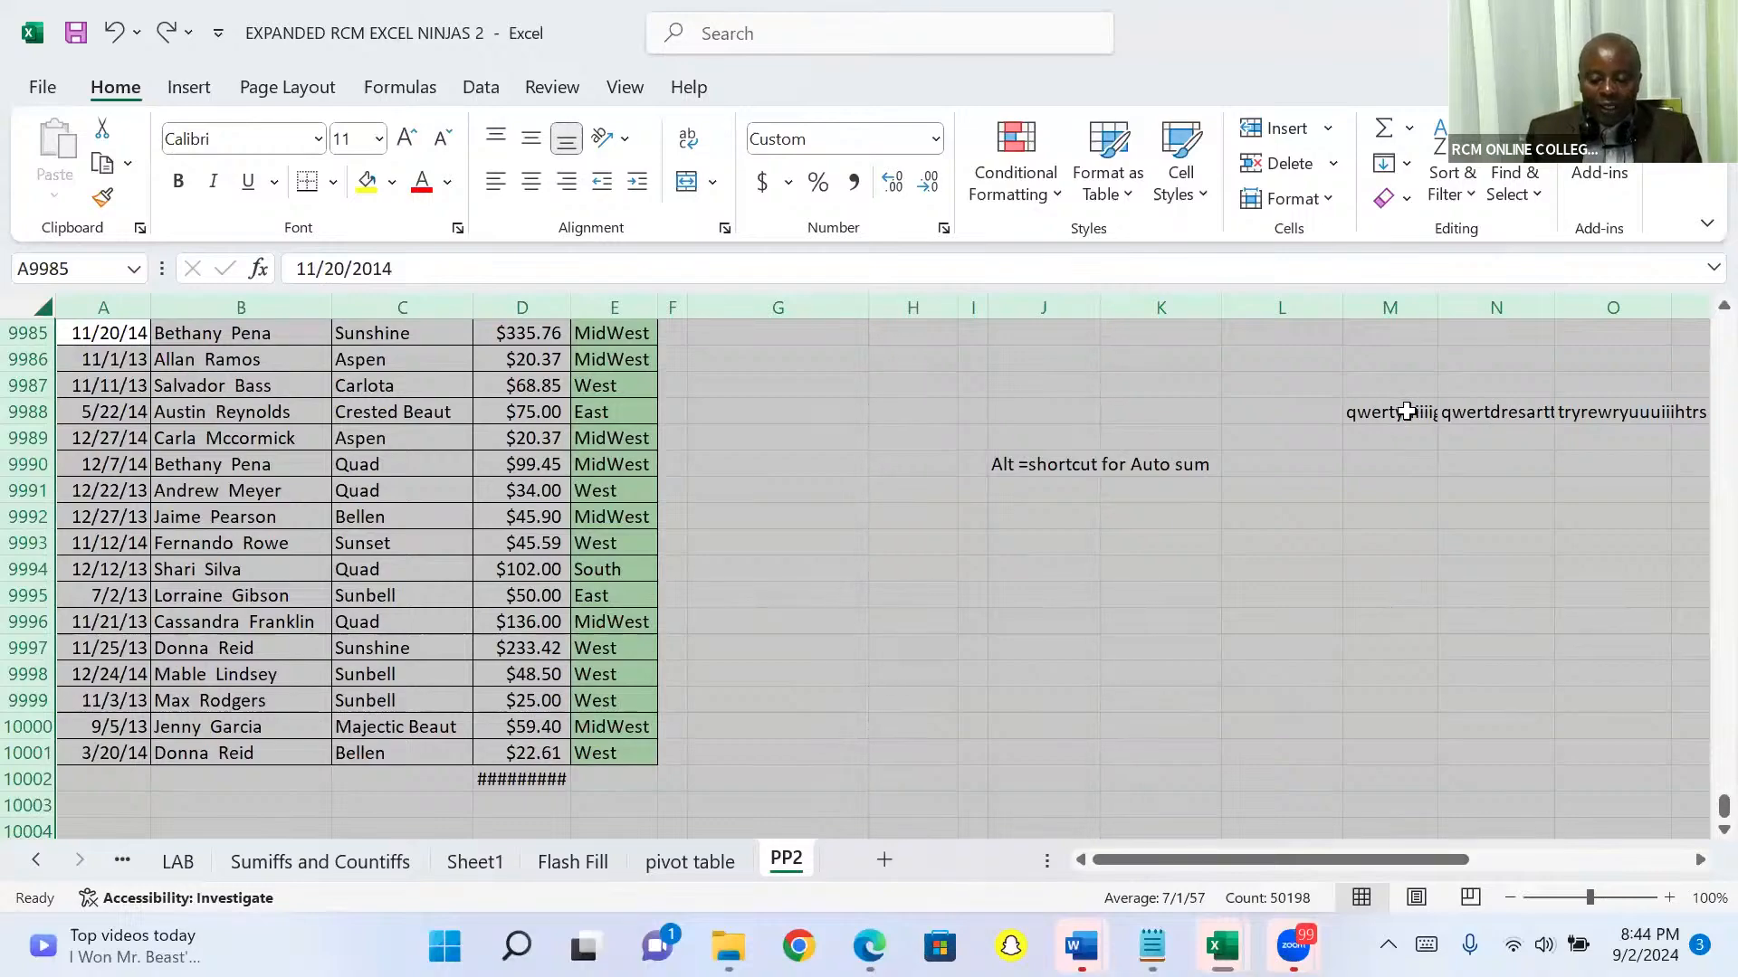
{"action": "left_click", "coordinate": [1193, 495]}
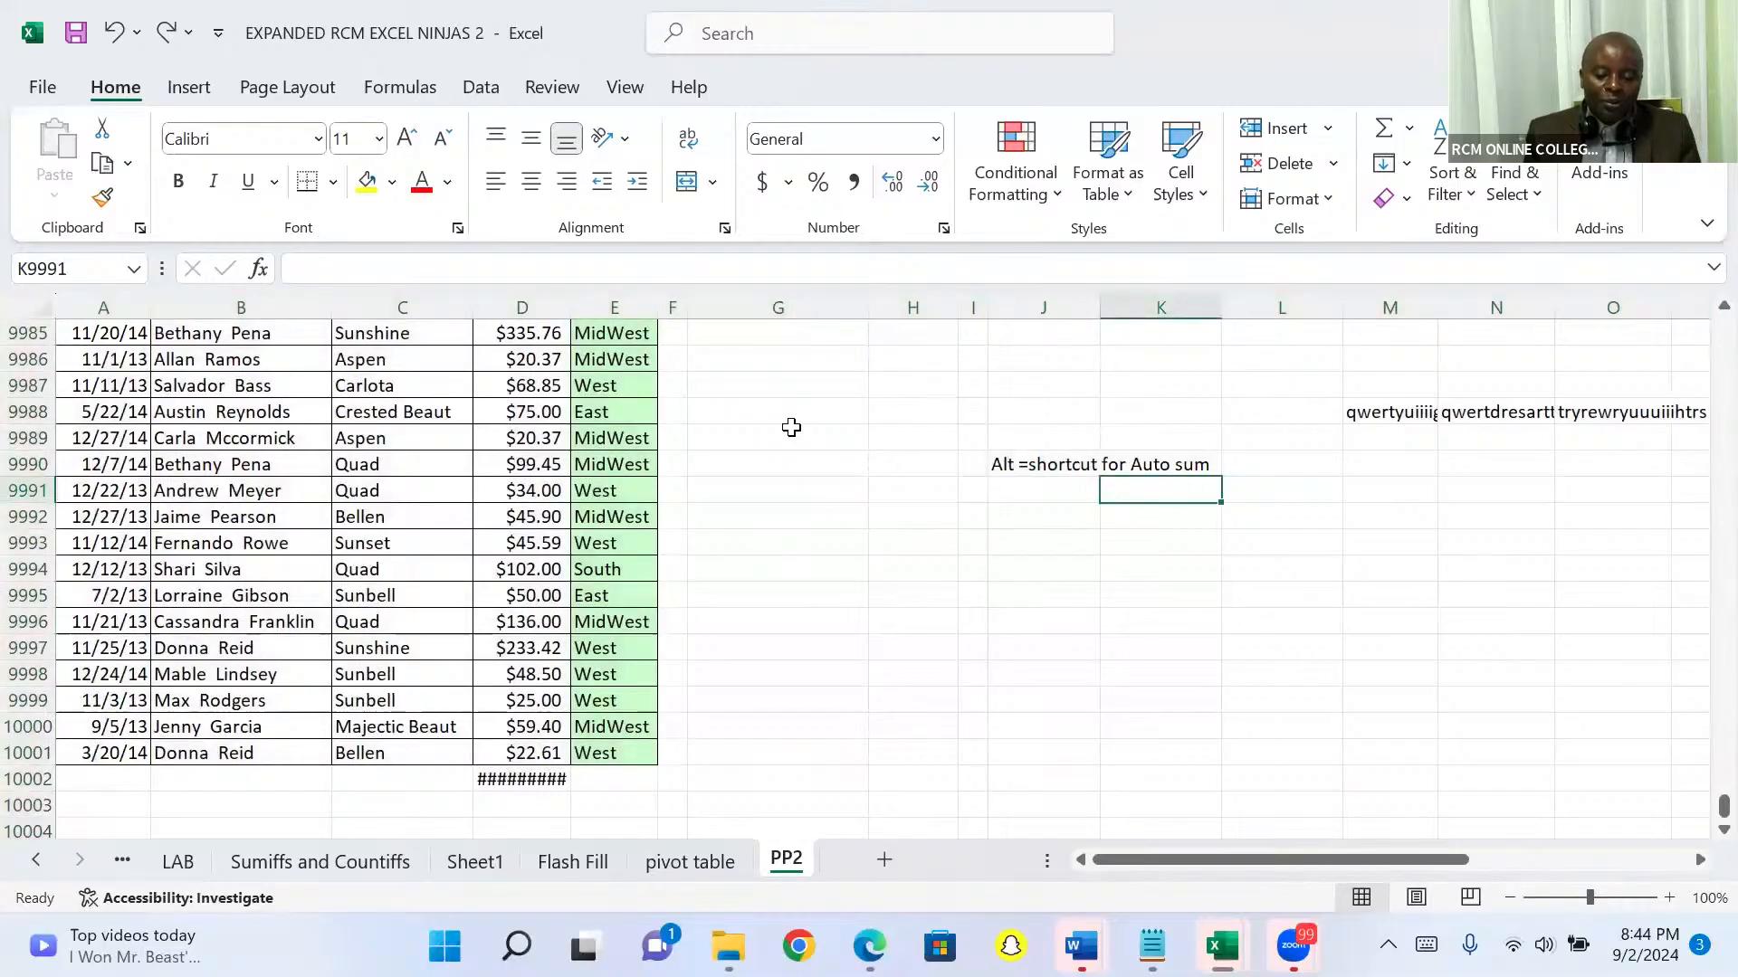
Step: Select the entire sheet and AutoFit every column width to its contents
{"action": "left_click", "coordinate": [40, 312]}
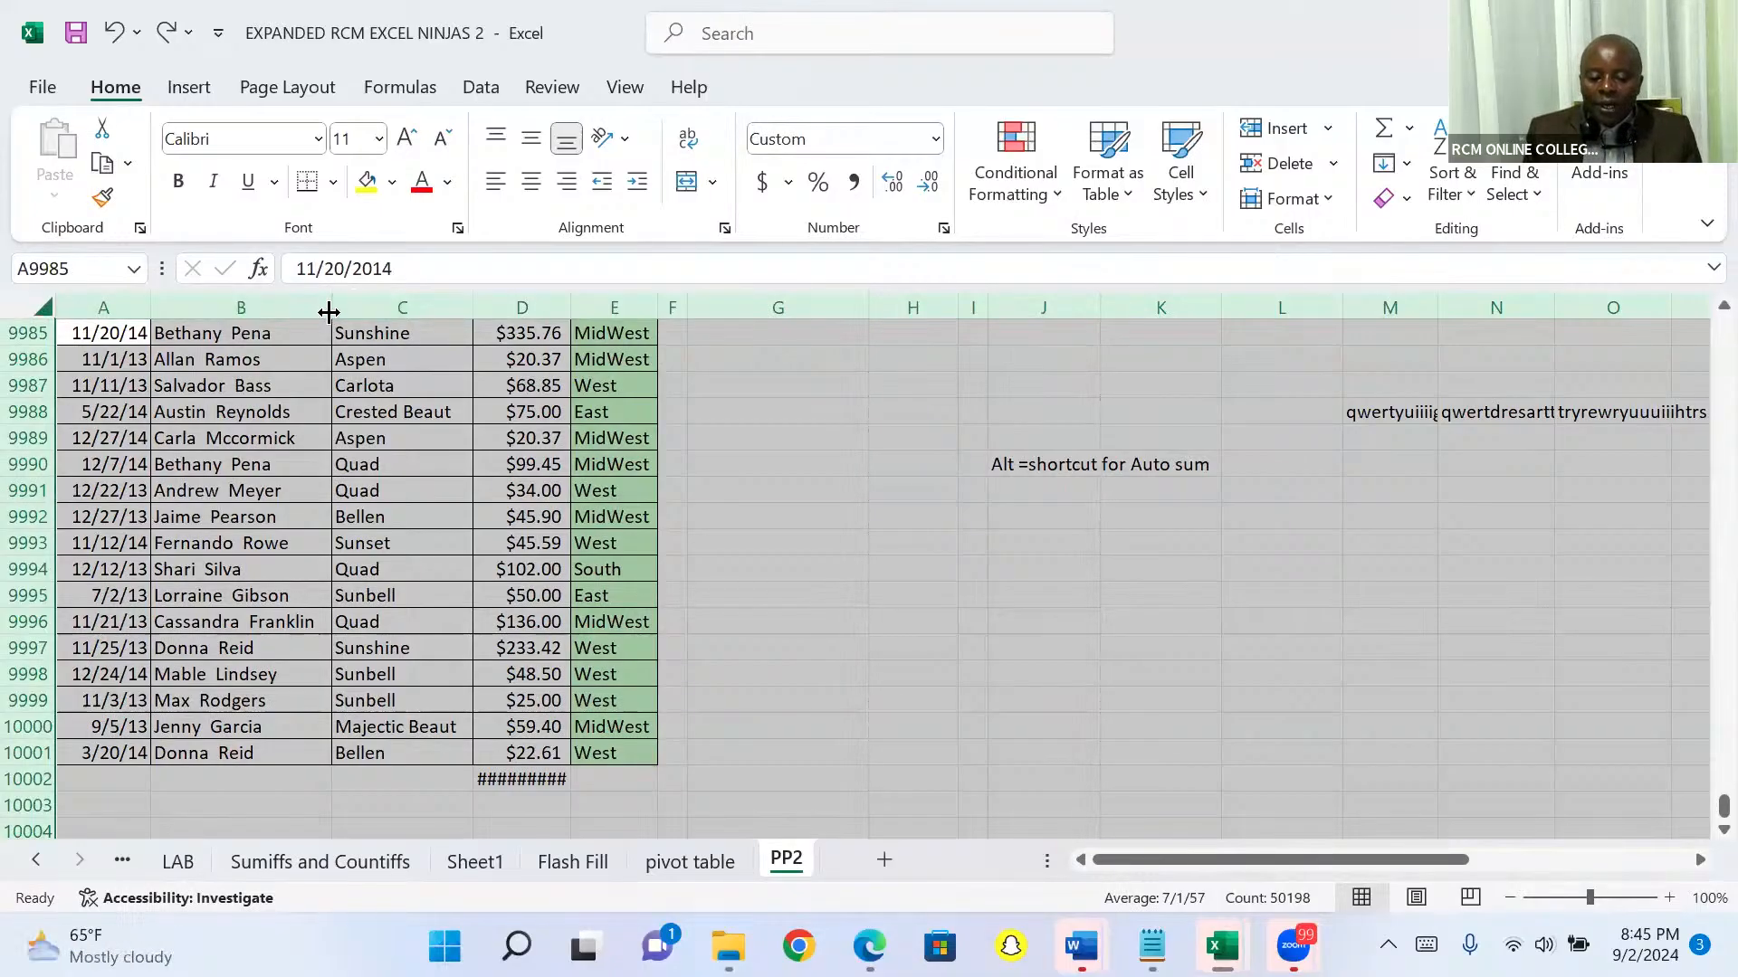
{"action": "double_click", "coordinate": [472, 303]}
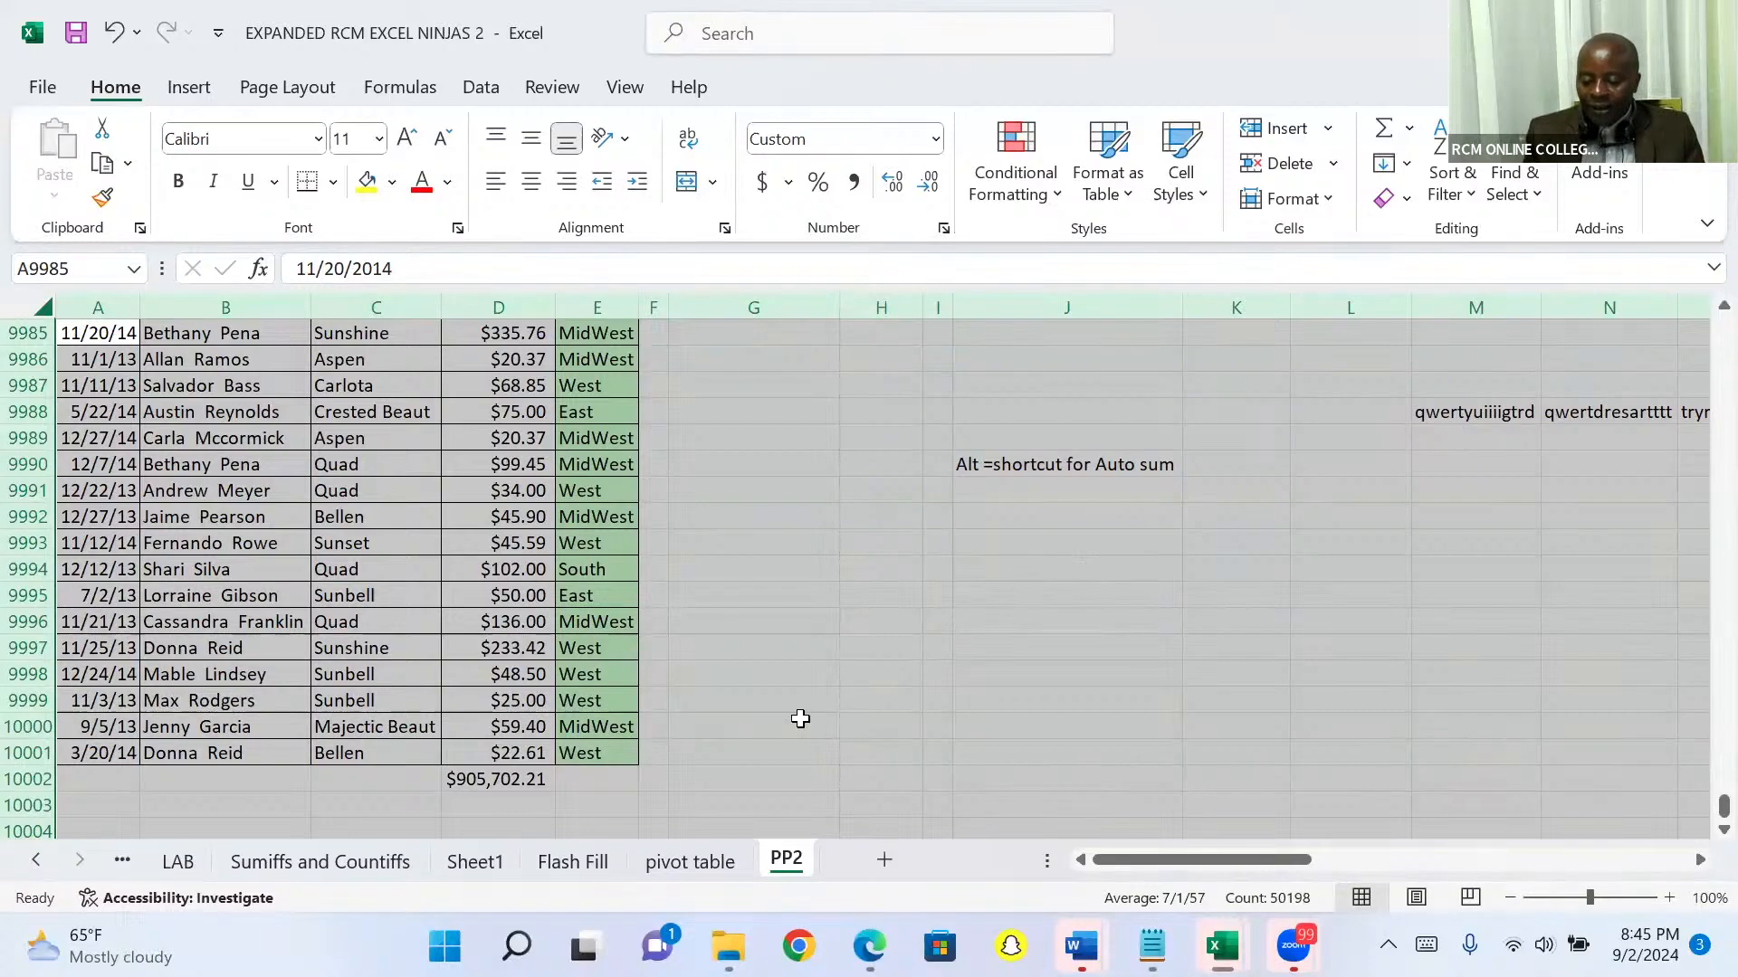
Step: Start creating a table from the selected sheet
{"action": "key", "text": "ctrl+t"}
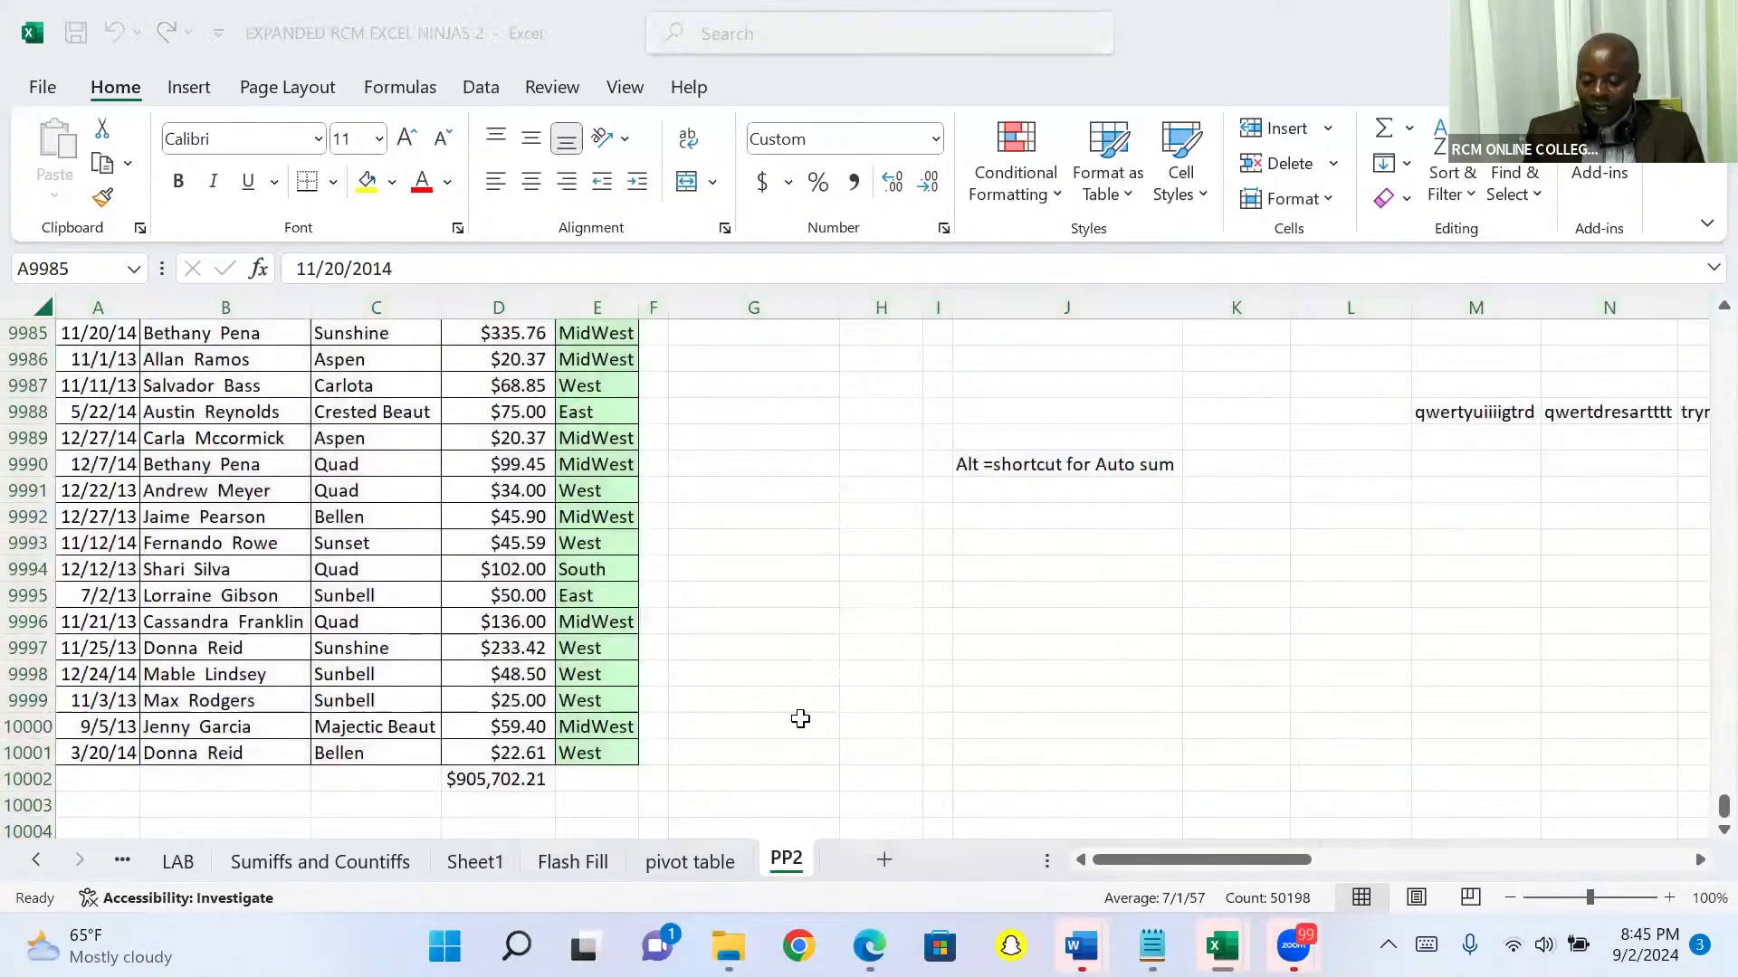
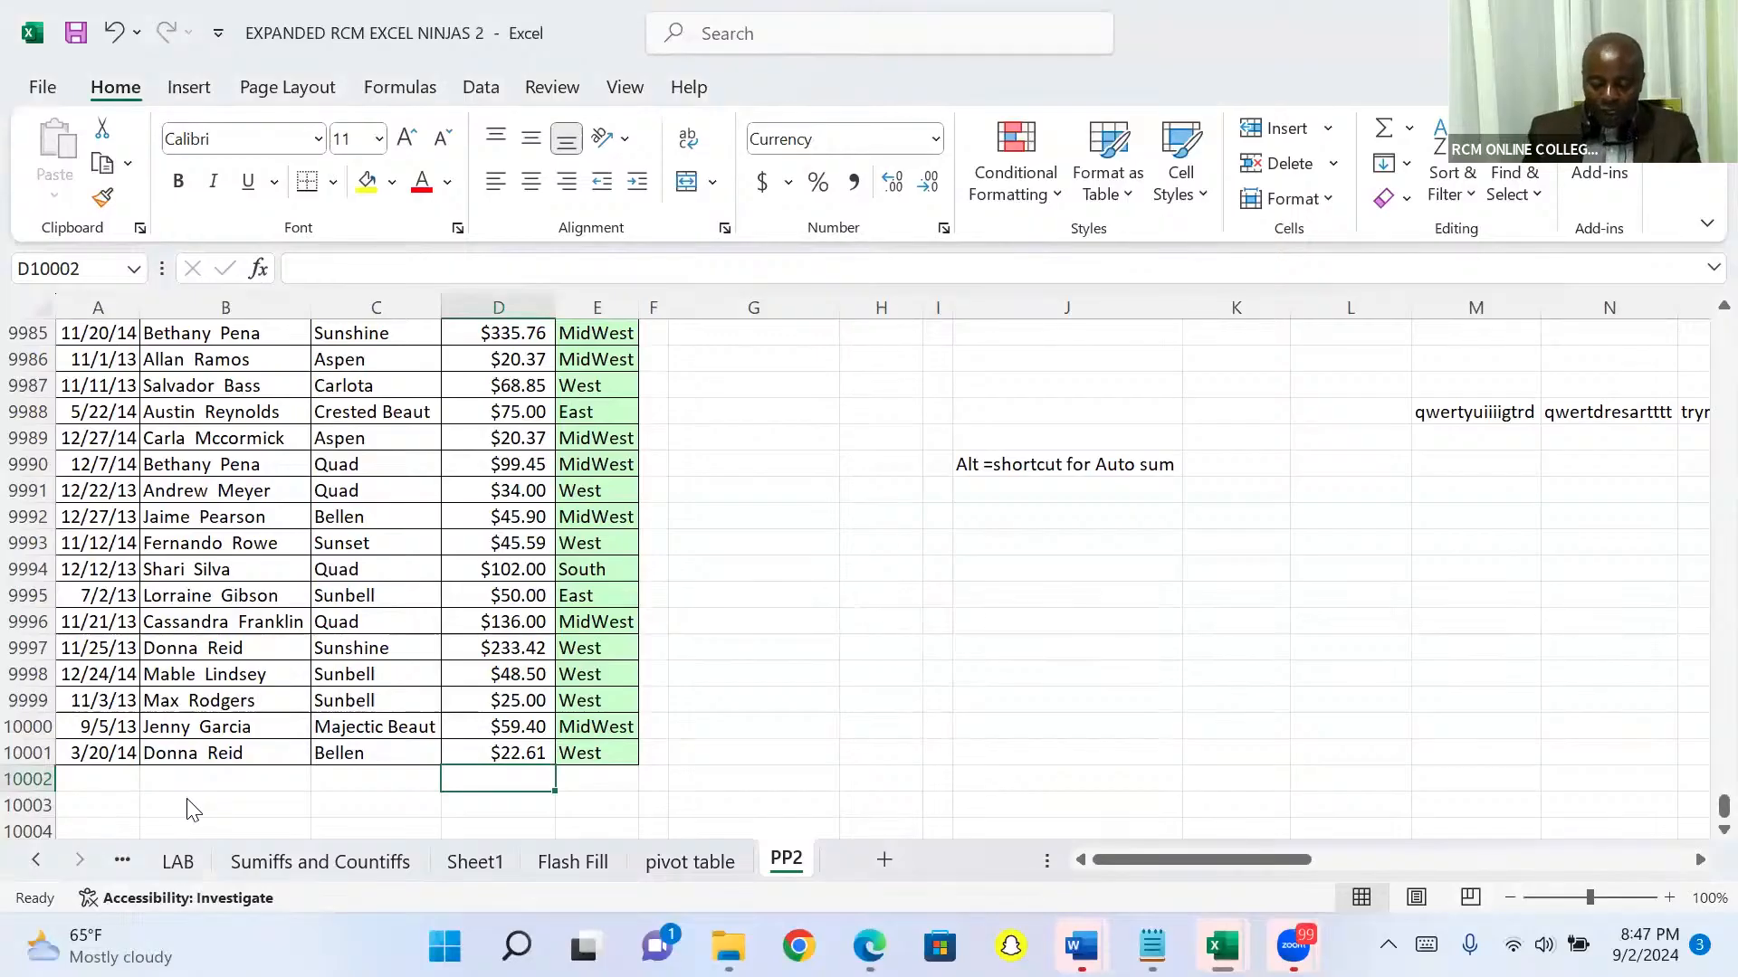
Step: Total the Sales column with AutoSum in the empty cell below its last row, and clear that total
{"action": "key", "text": "alt+equal"}
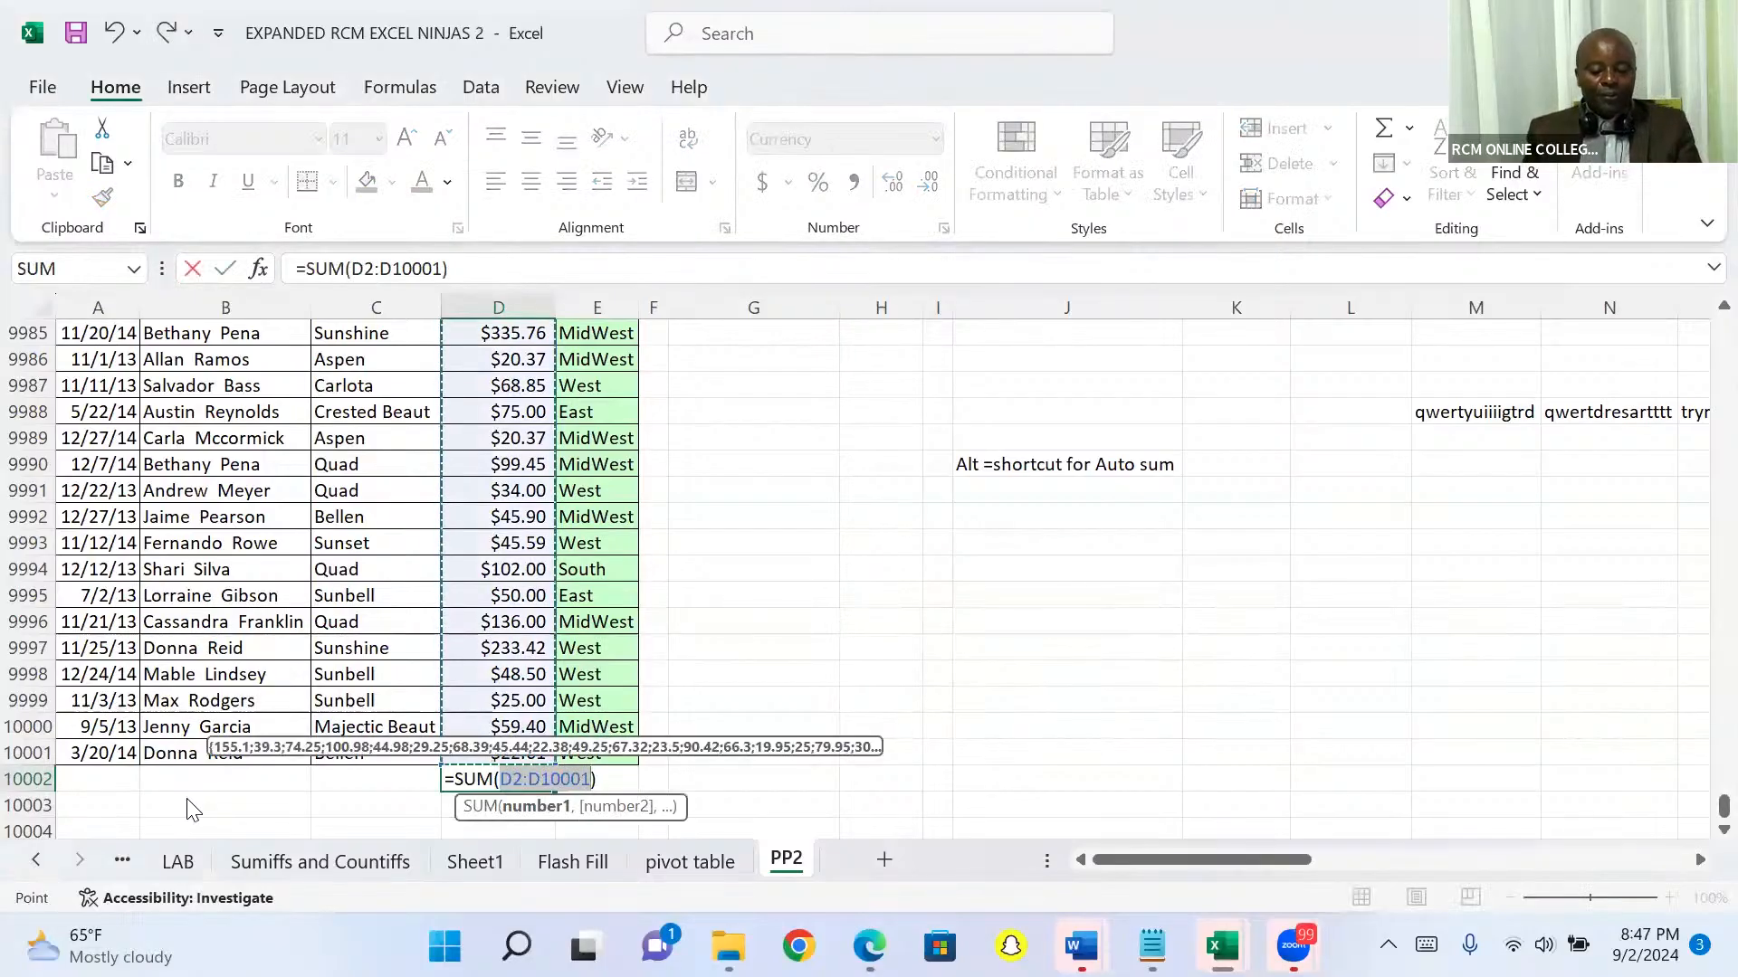
{"action": "key", "text": "Return"}
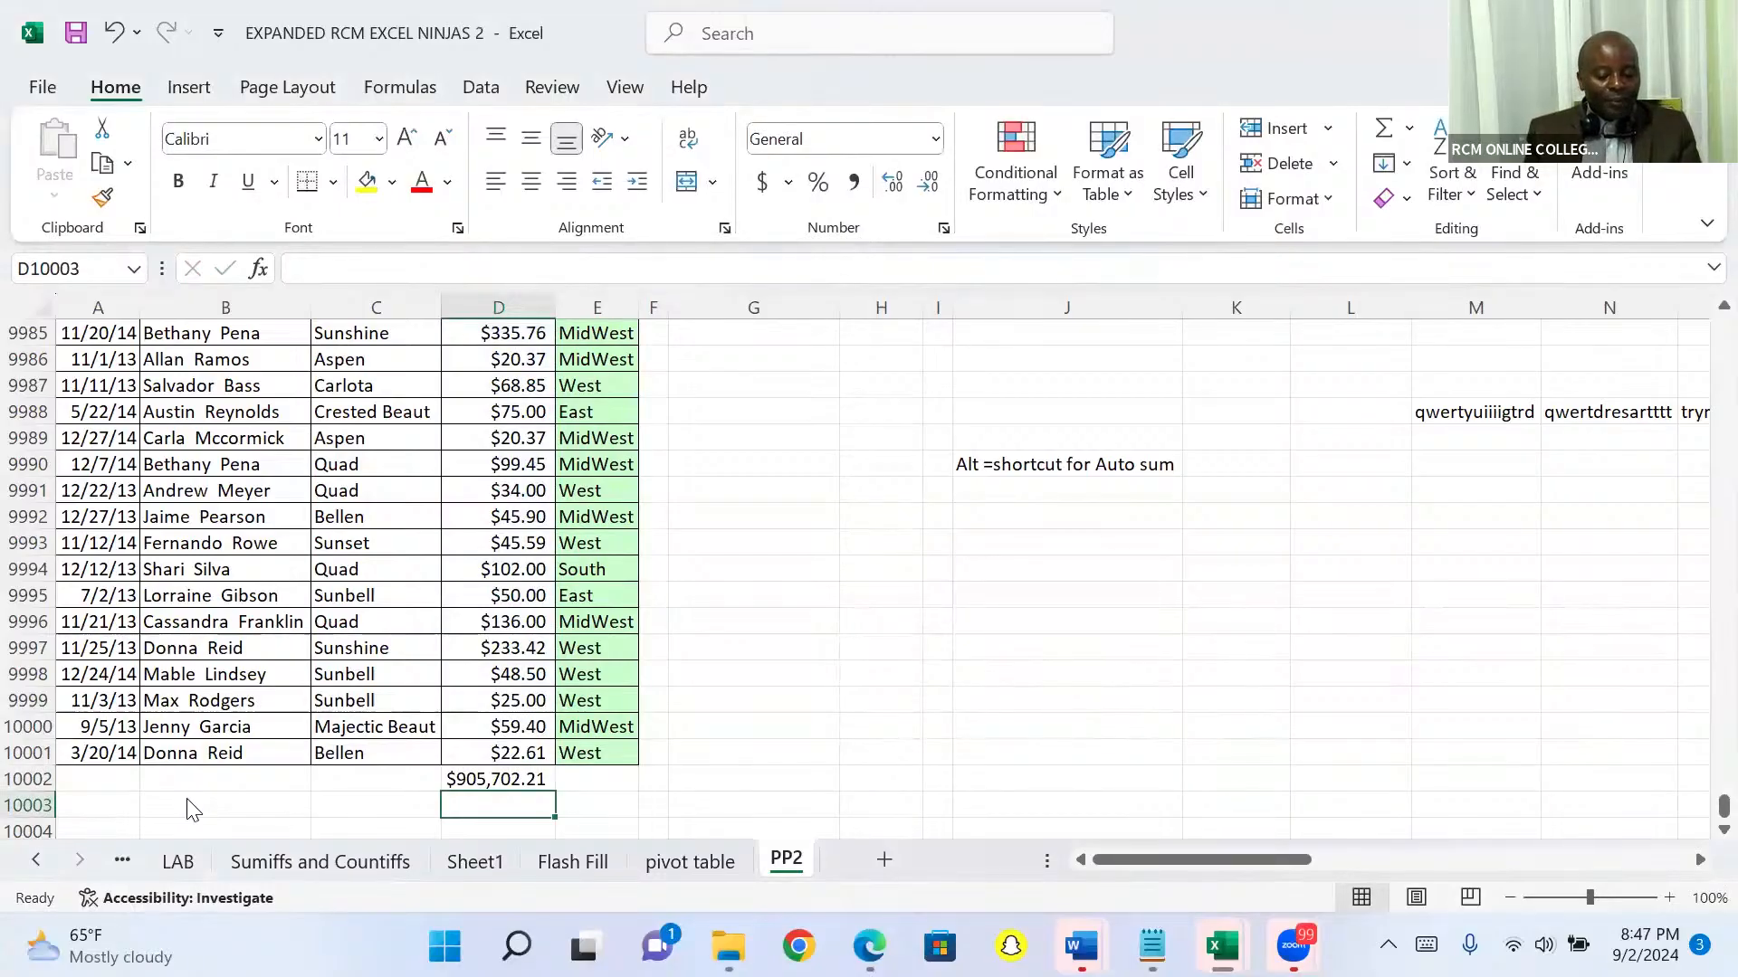
{"action": "key", "text": "Up"}
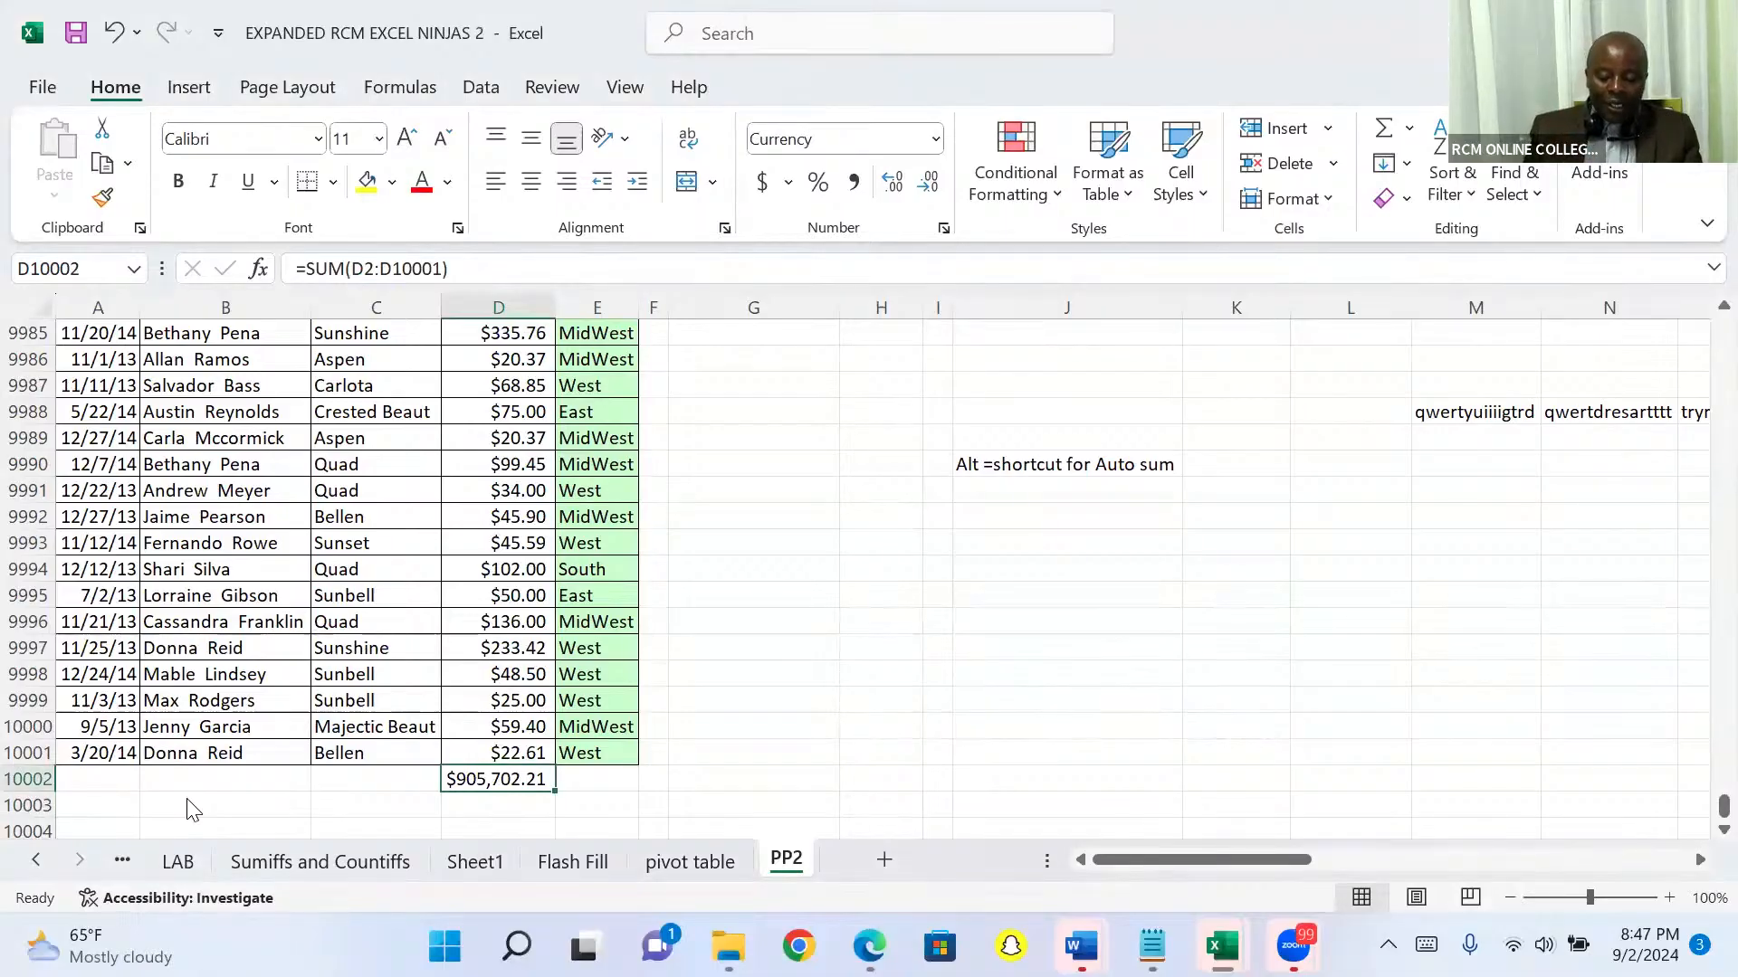
{"action": "key", "text": "Delete"}
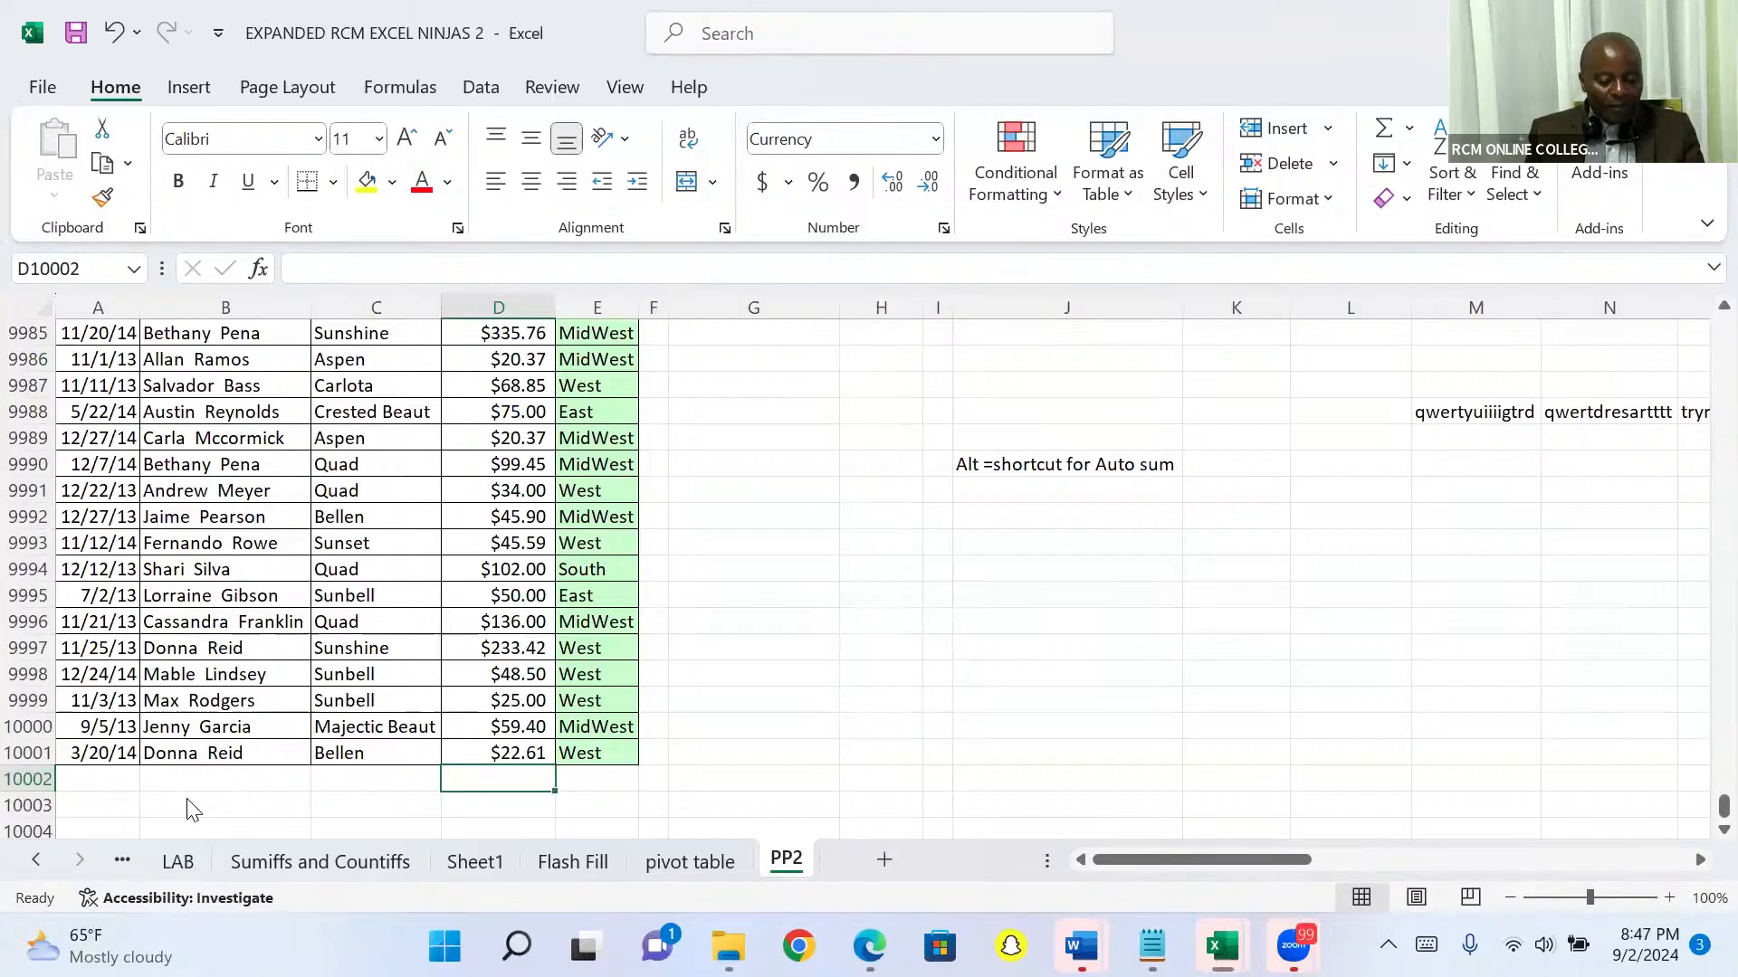
Step: Jump from the last Sales value back to the top of the column, and select a SalesRep cell inside the sales list
{"action": "key", "text": "Up"}
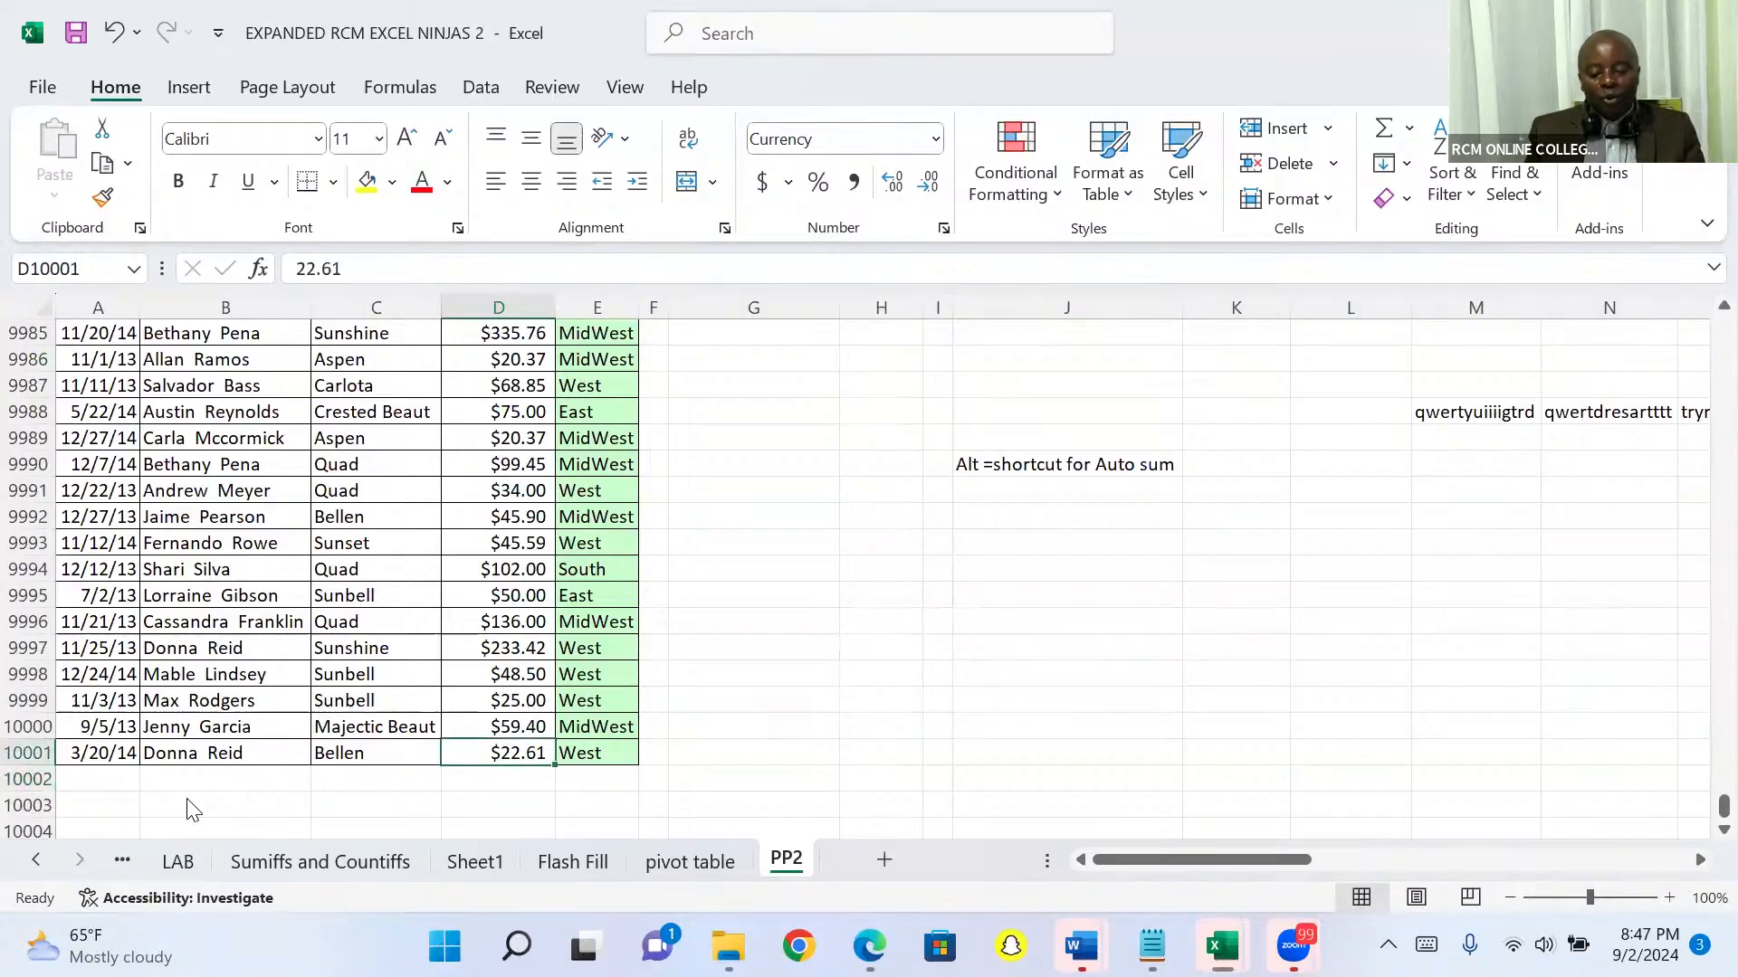
{"action": "key", "text": "ctrl+Up"}
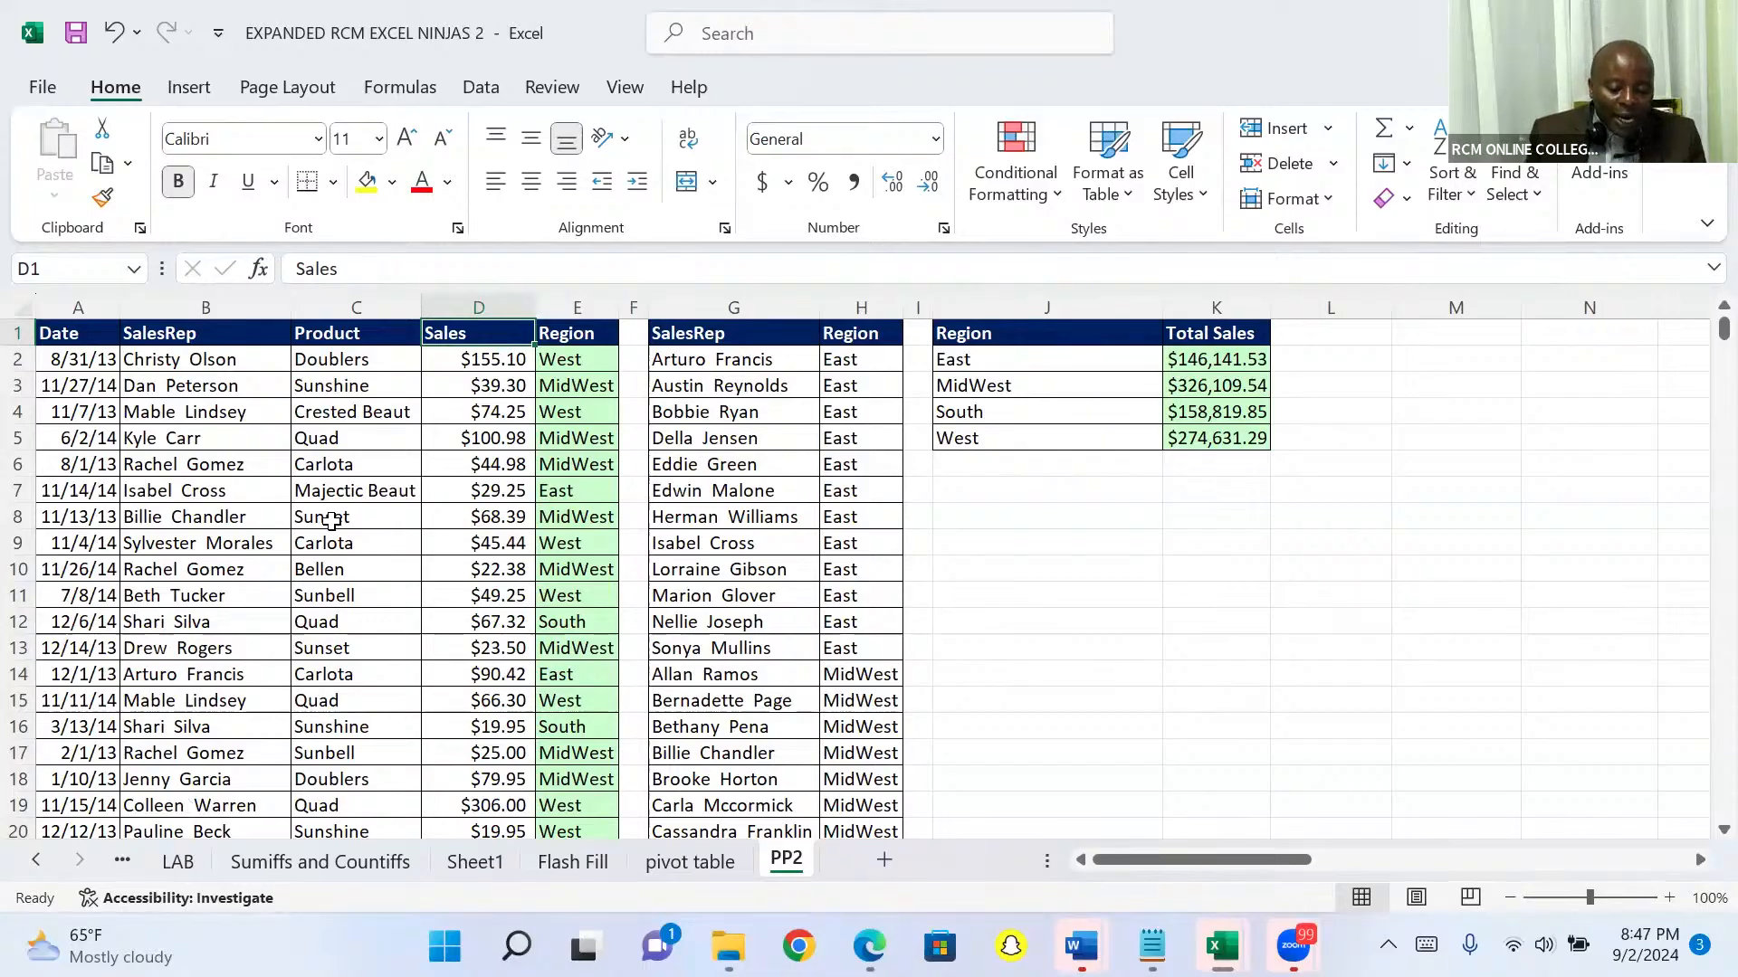
{"action": "left_click", "coordinate": [331, 520]}
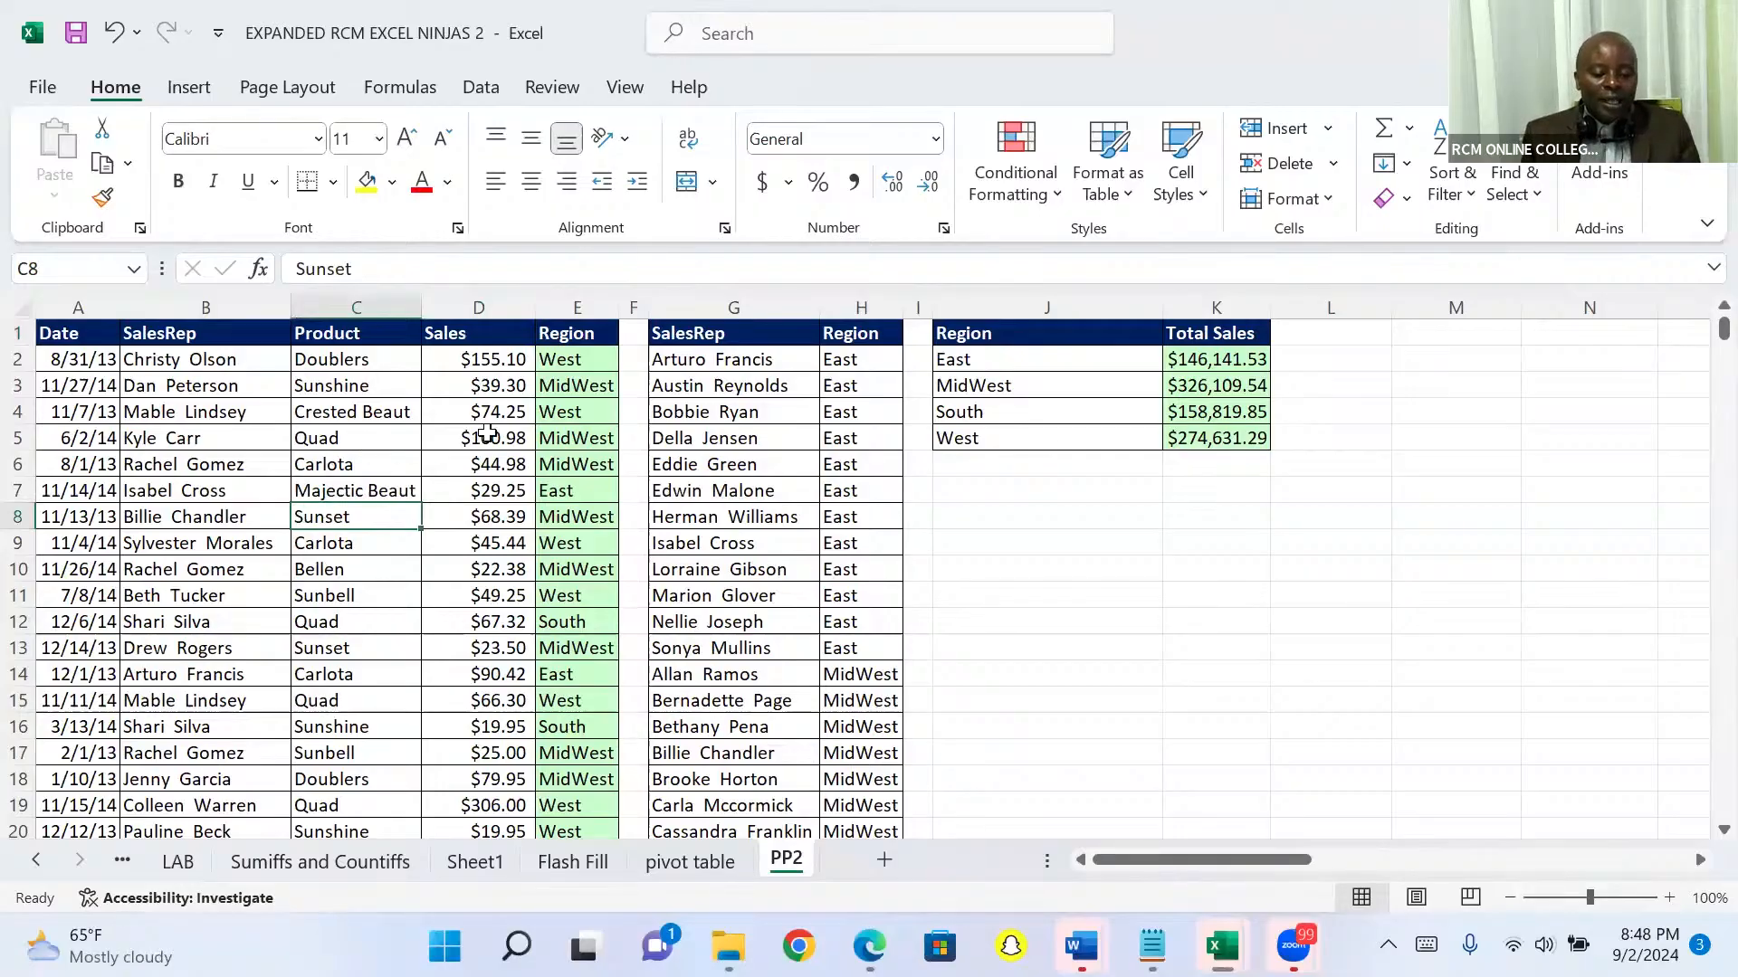
{"action": "left_click", "coordinate": [494, 411]}
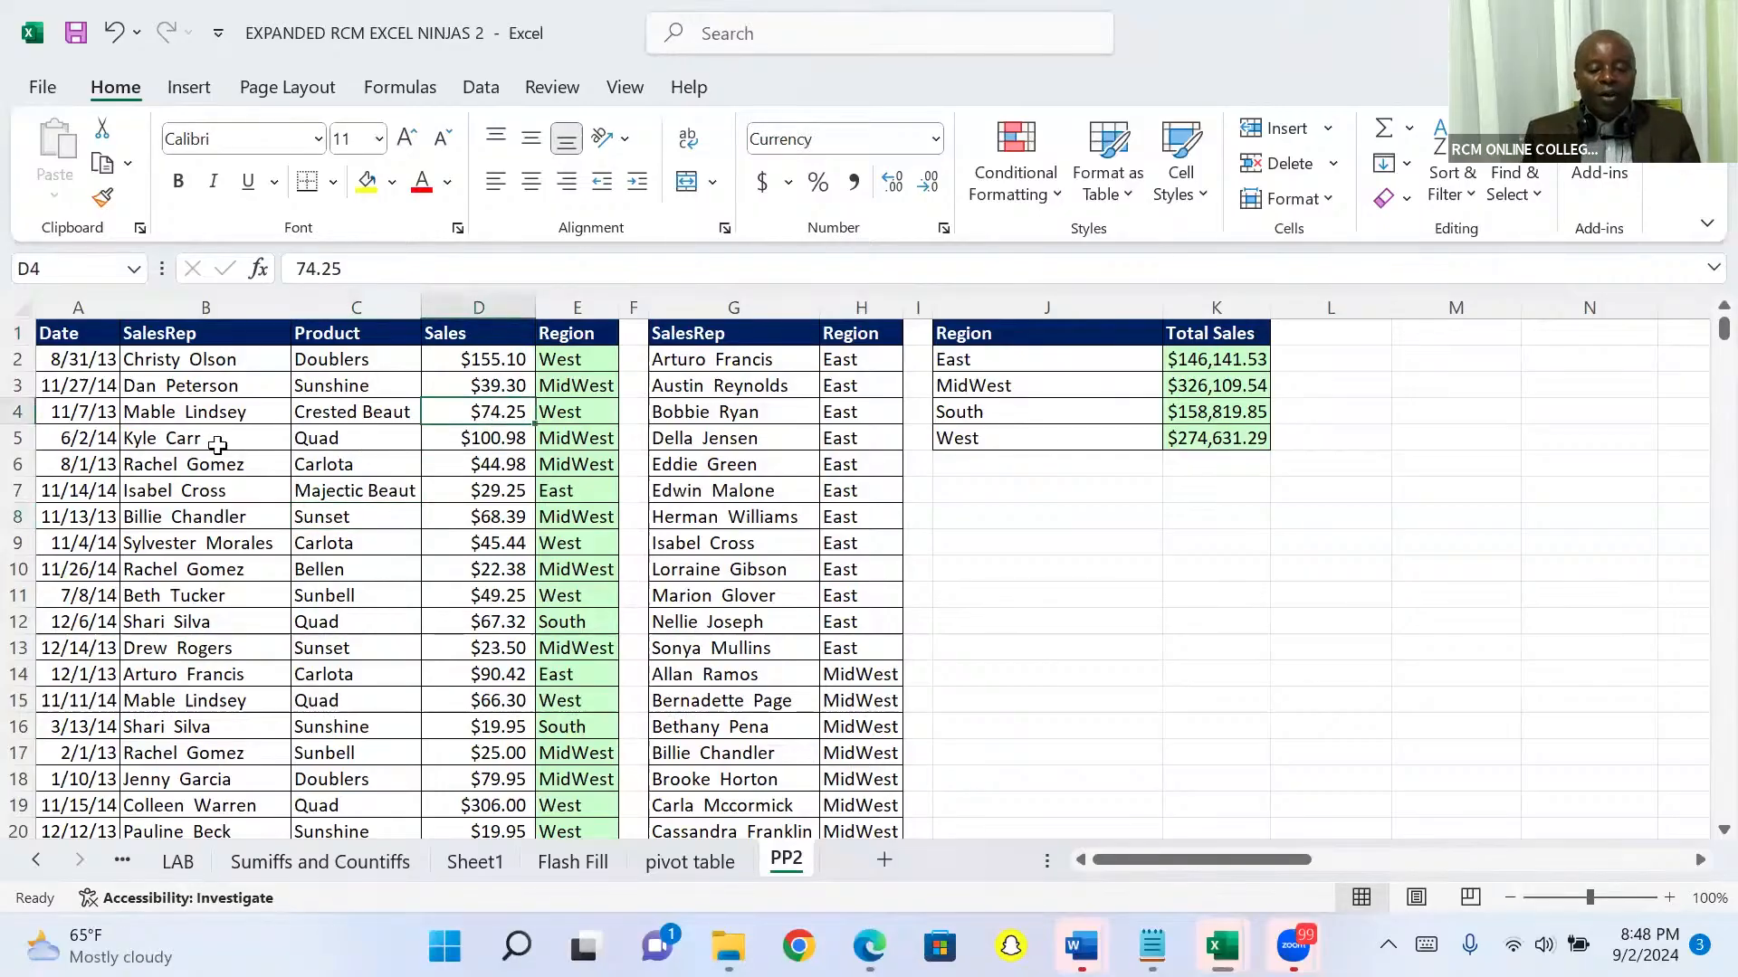
{"action": "left_click", "coordinate": [186, 414]}
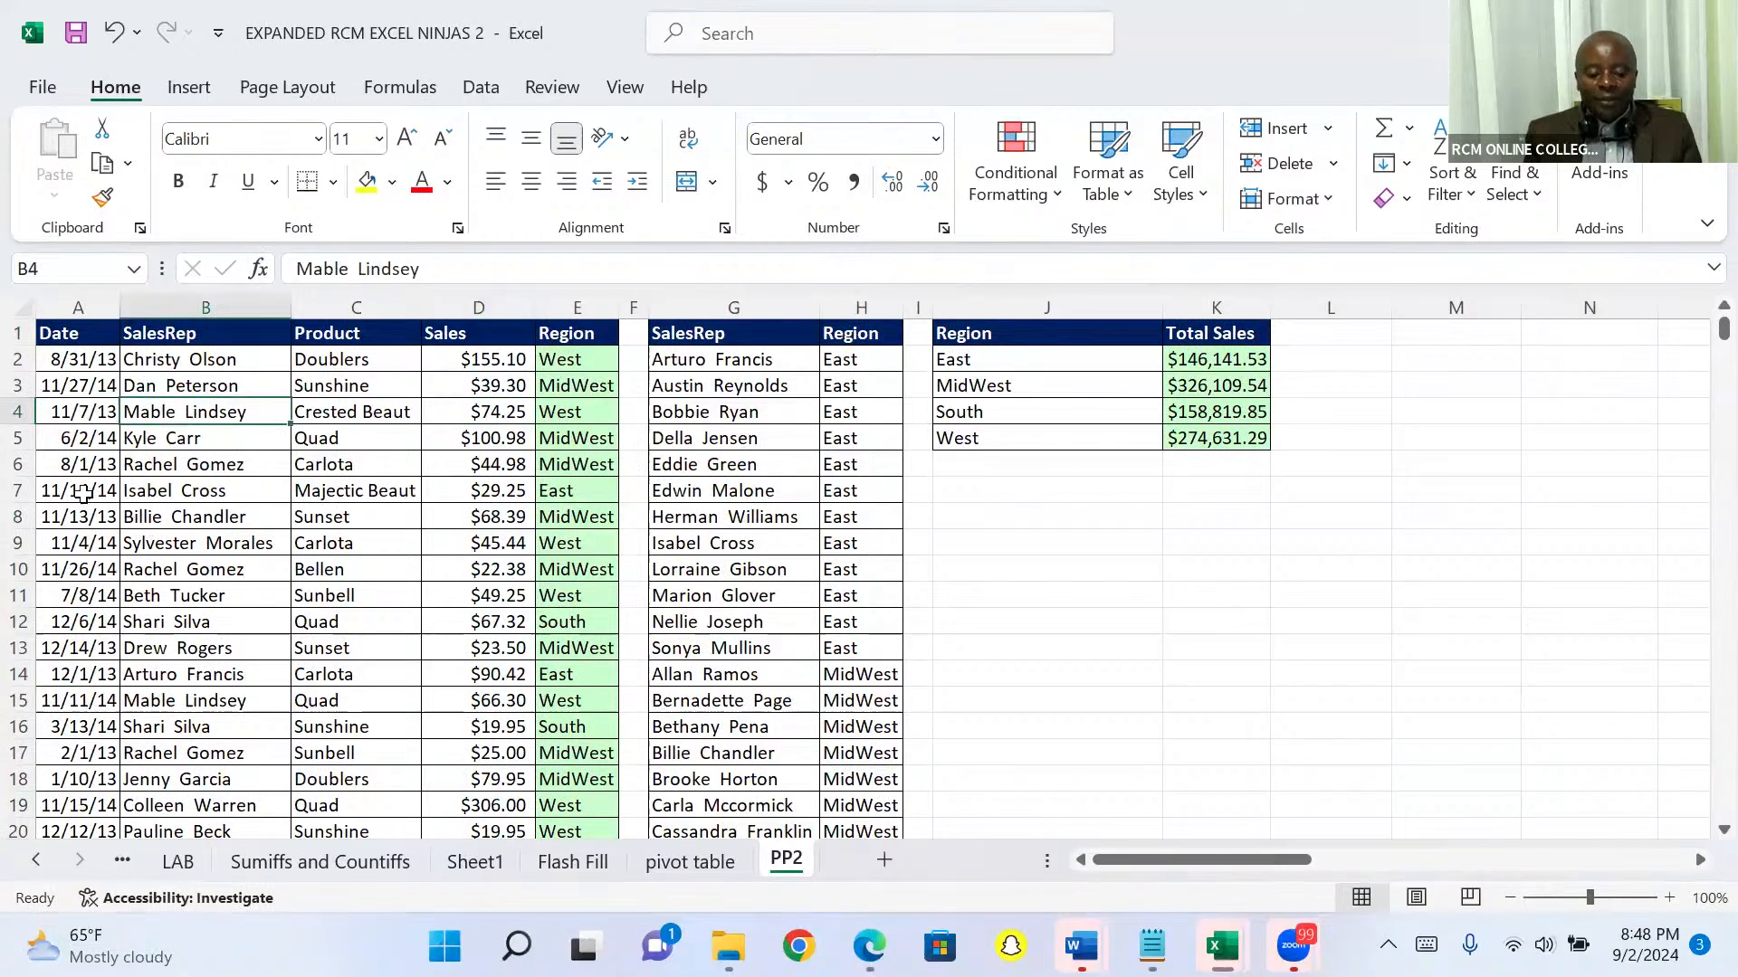
{"action": "left_click", "coordinate": [84, 494]}
{"action": "left_click", "coordinate": [193, 497]}
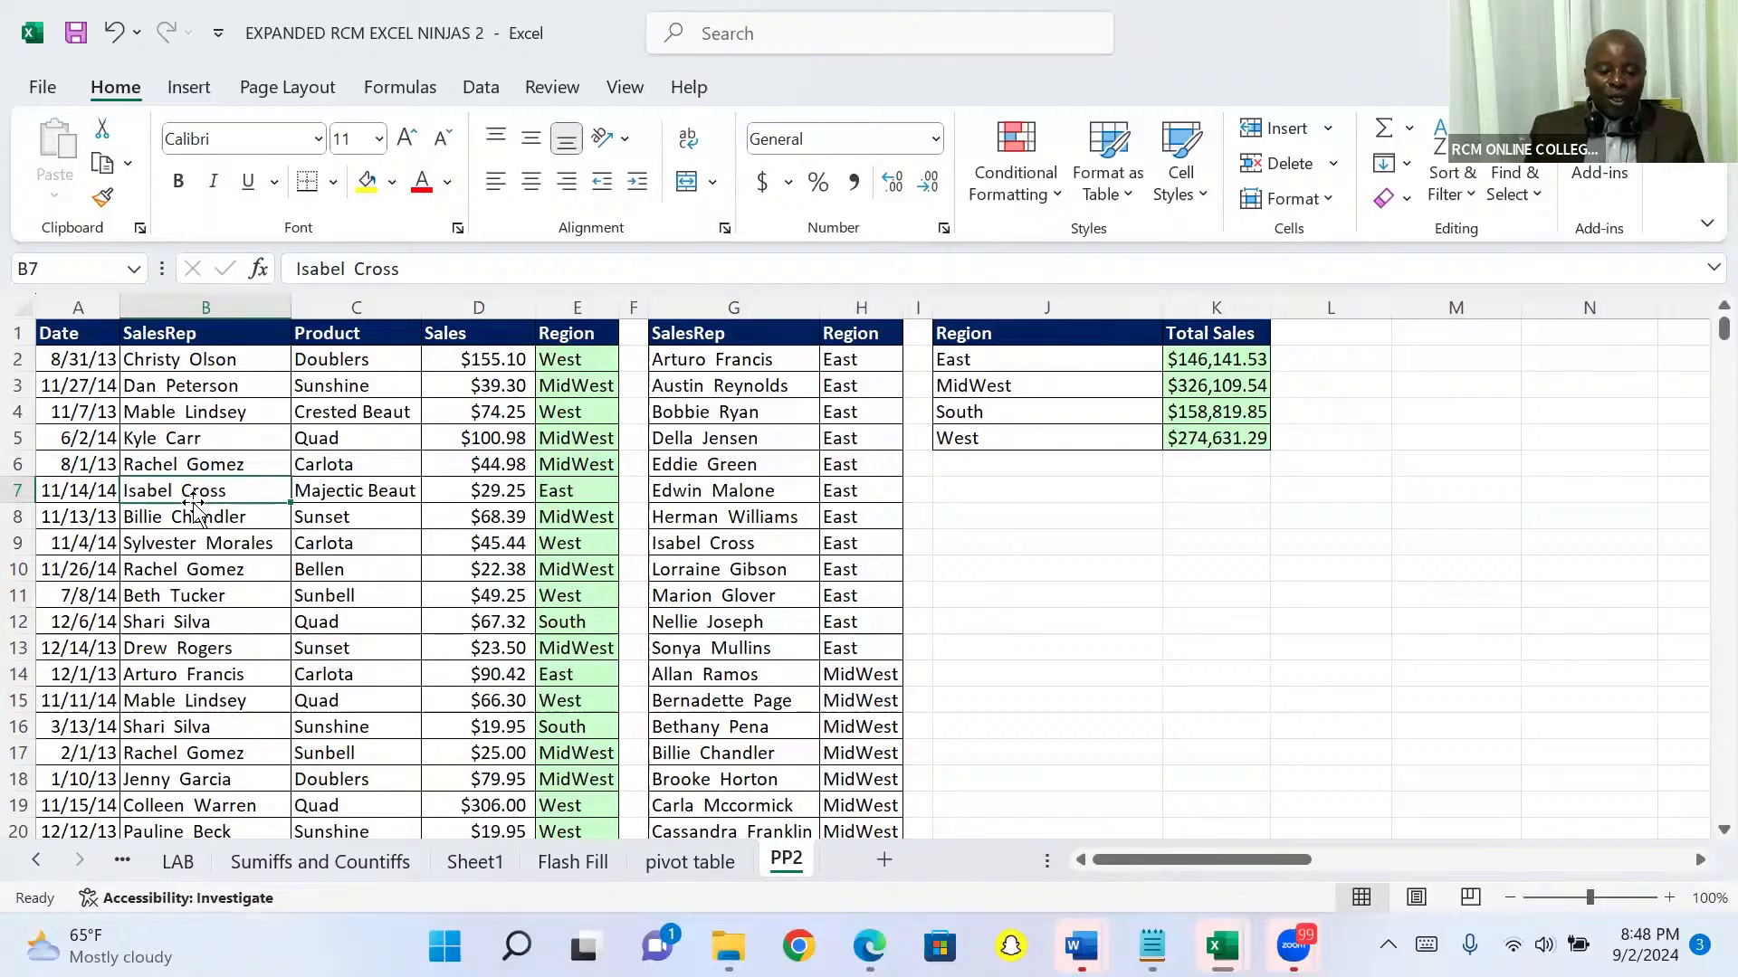
Step: Insert a PivotTable based on the sales list range A1:E10001 of sheet PP2, placed on a new worksheet
{"action": "left_click", "coordinate": [187, 88]}
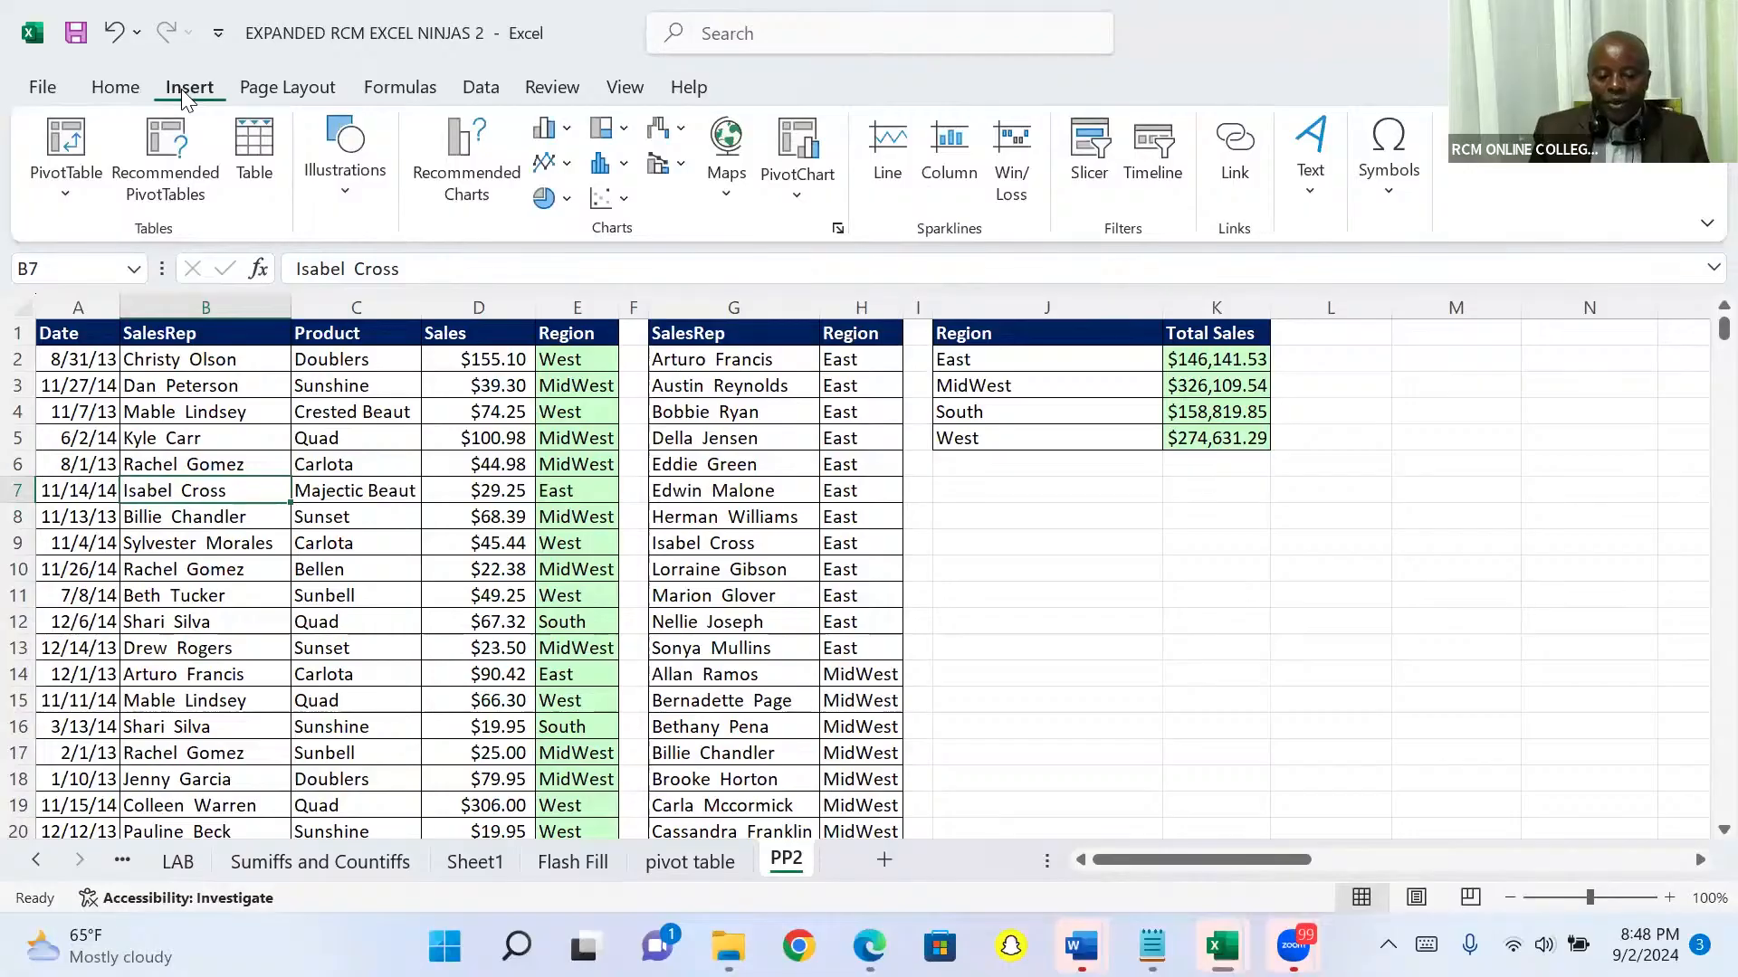
{"action": "left_click", "coordinate": [70, 145]}
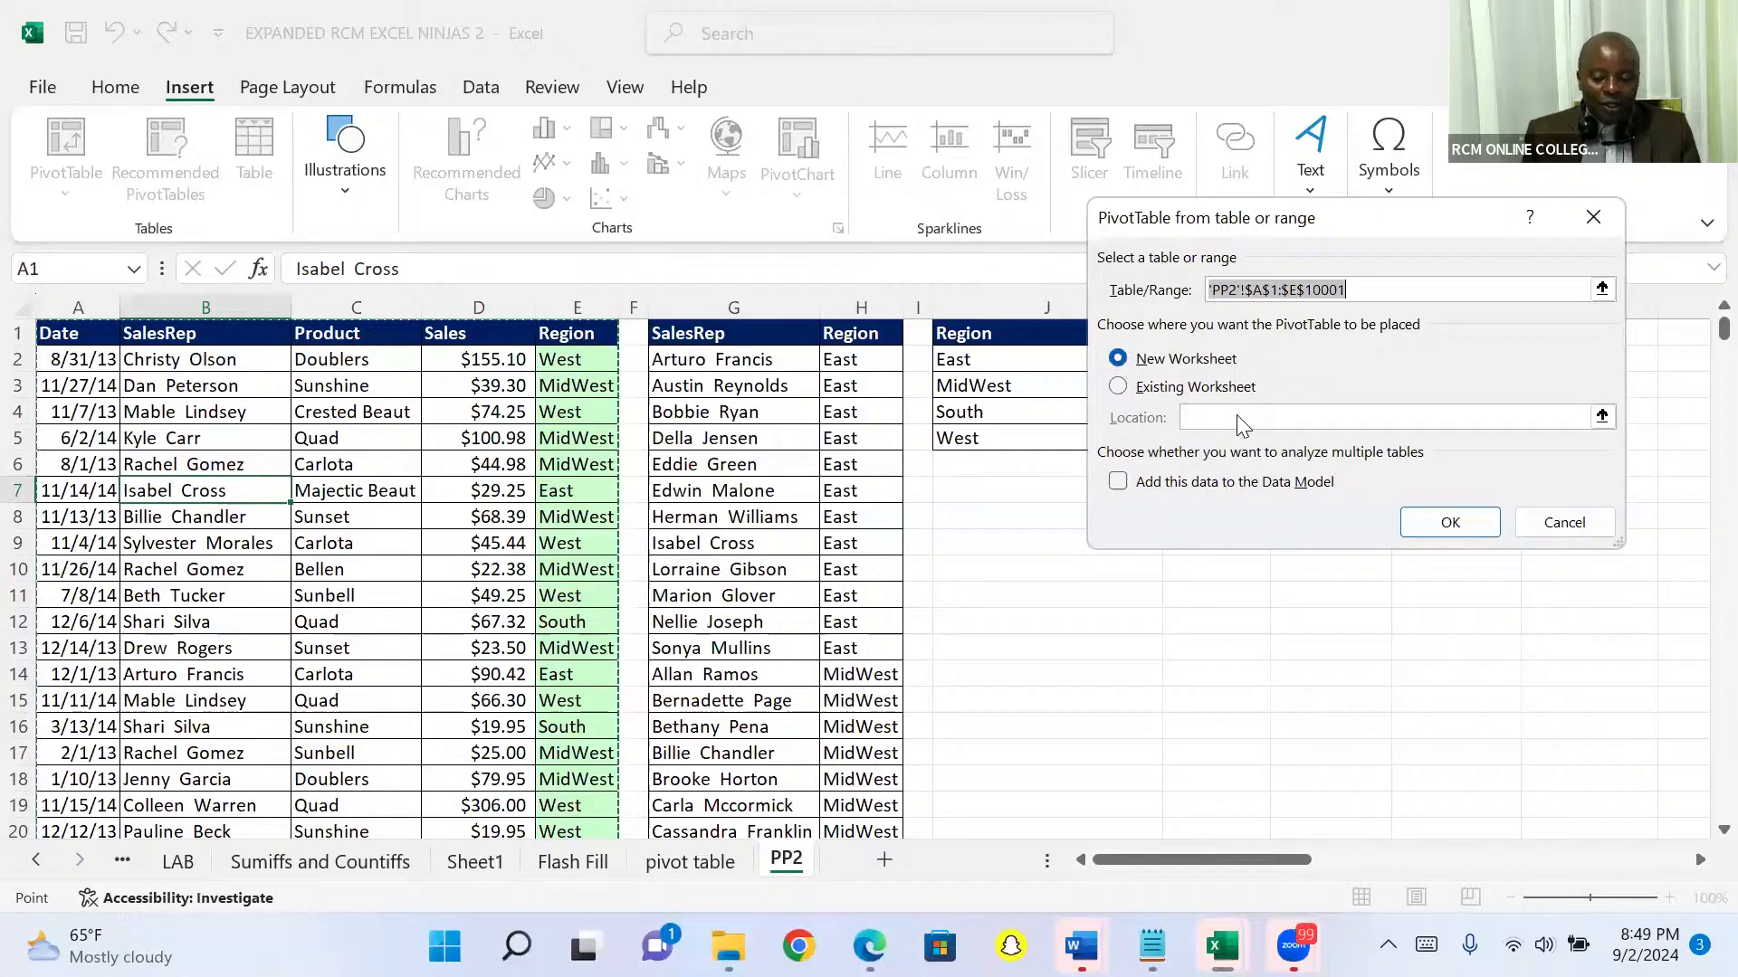
{"action": "left_click", "coordinate": [1423, 524]}
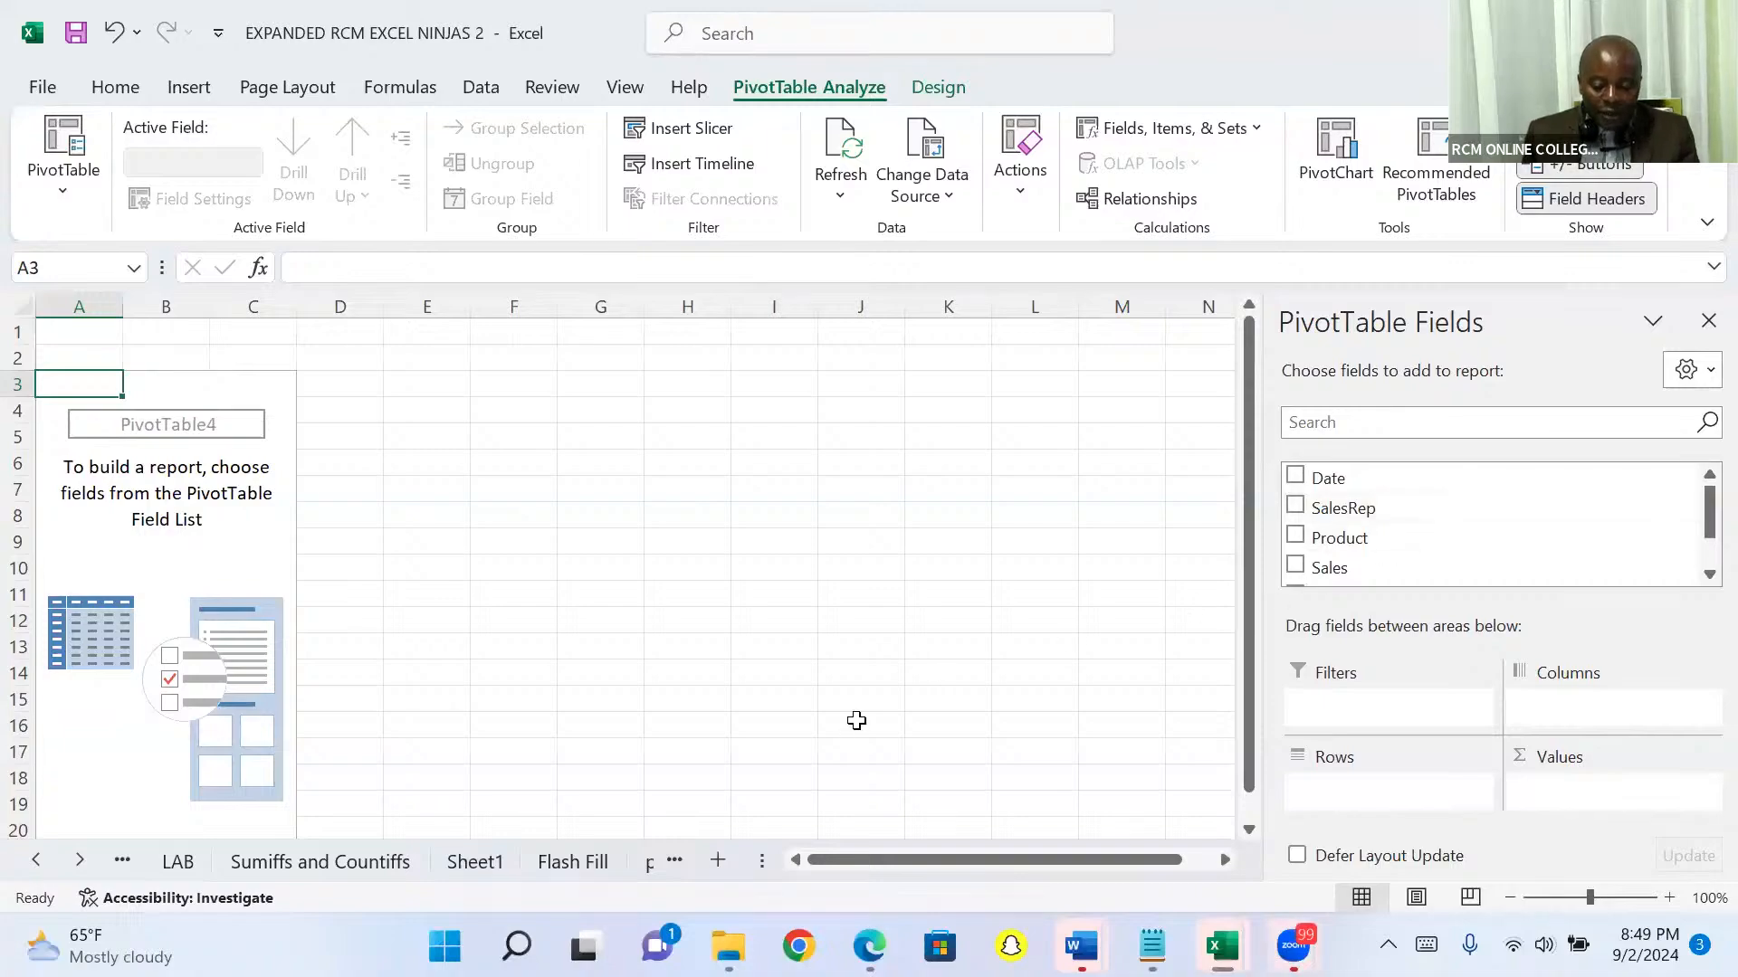
{"action": "key", "text": "ctrl+z"}
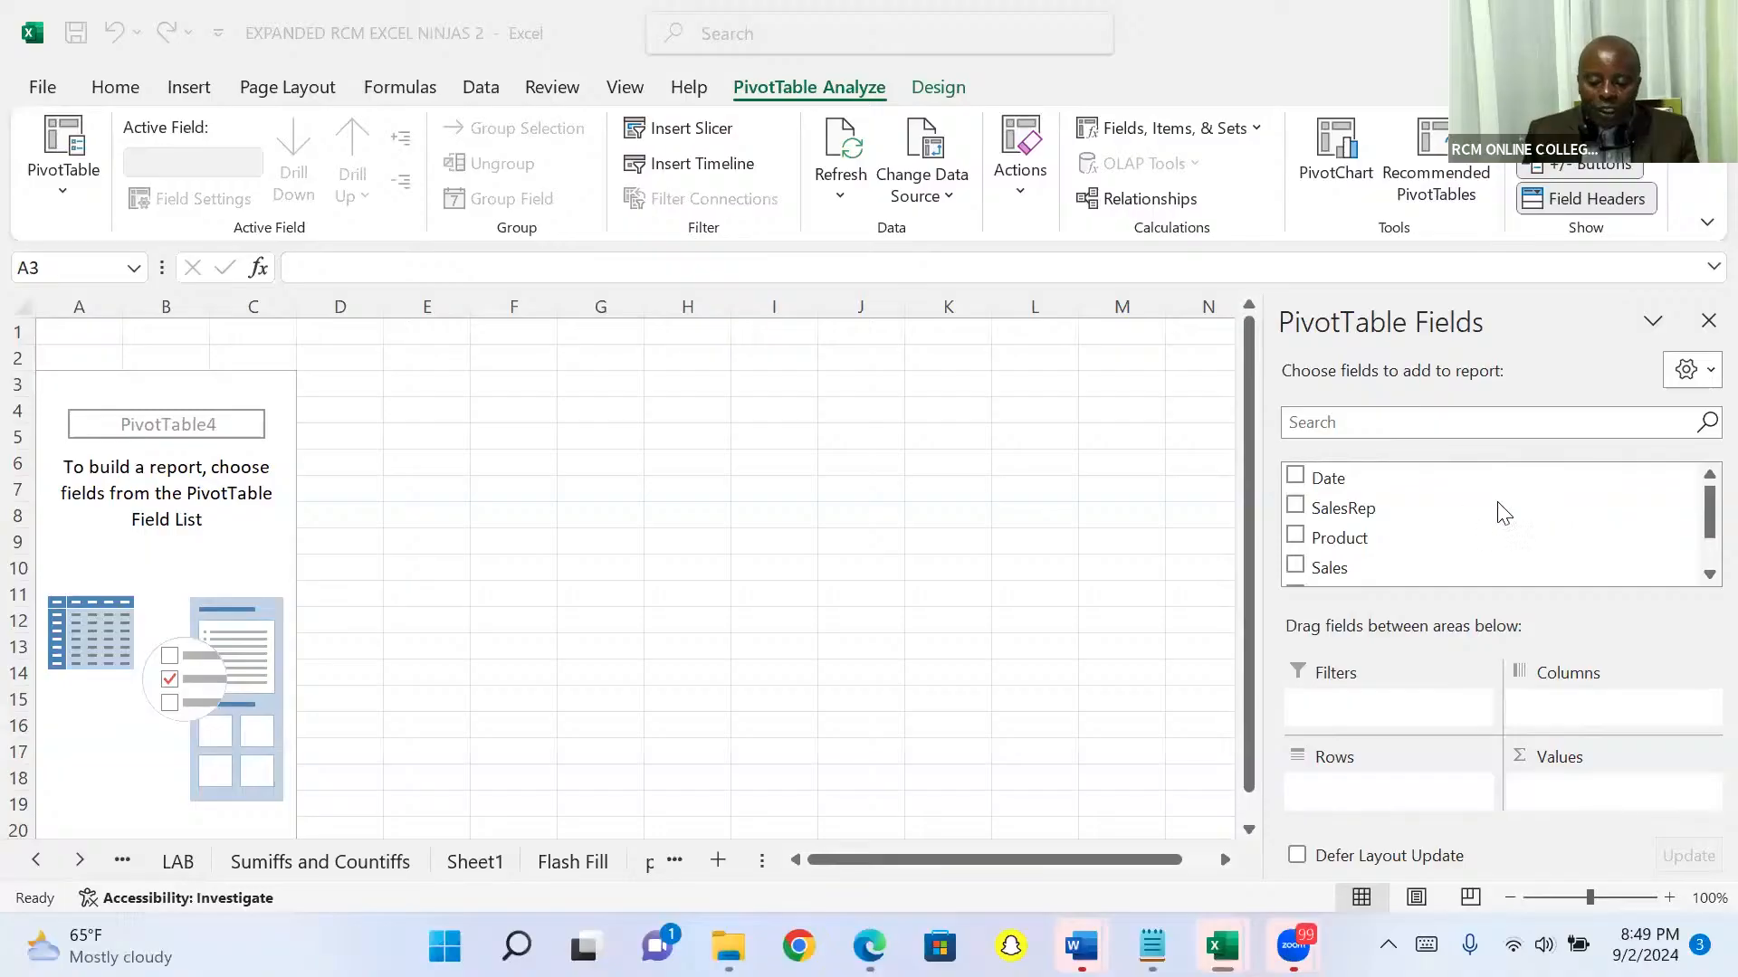
Step: Summarize sales by region in the PivotTable, with Sum of Sales as the values and Region as the rows
{"action": "left_click", "coordinate": [1708, 574]}
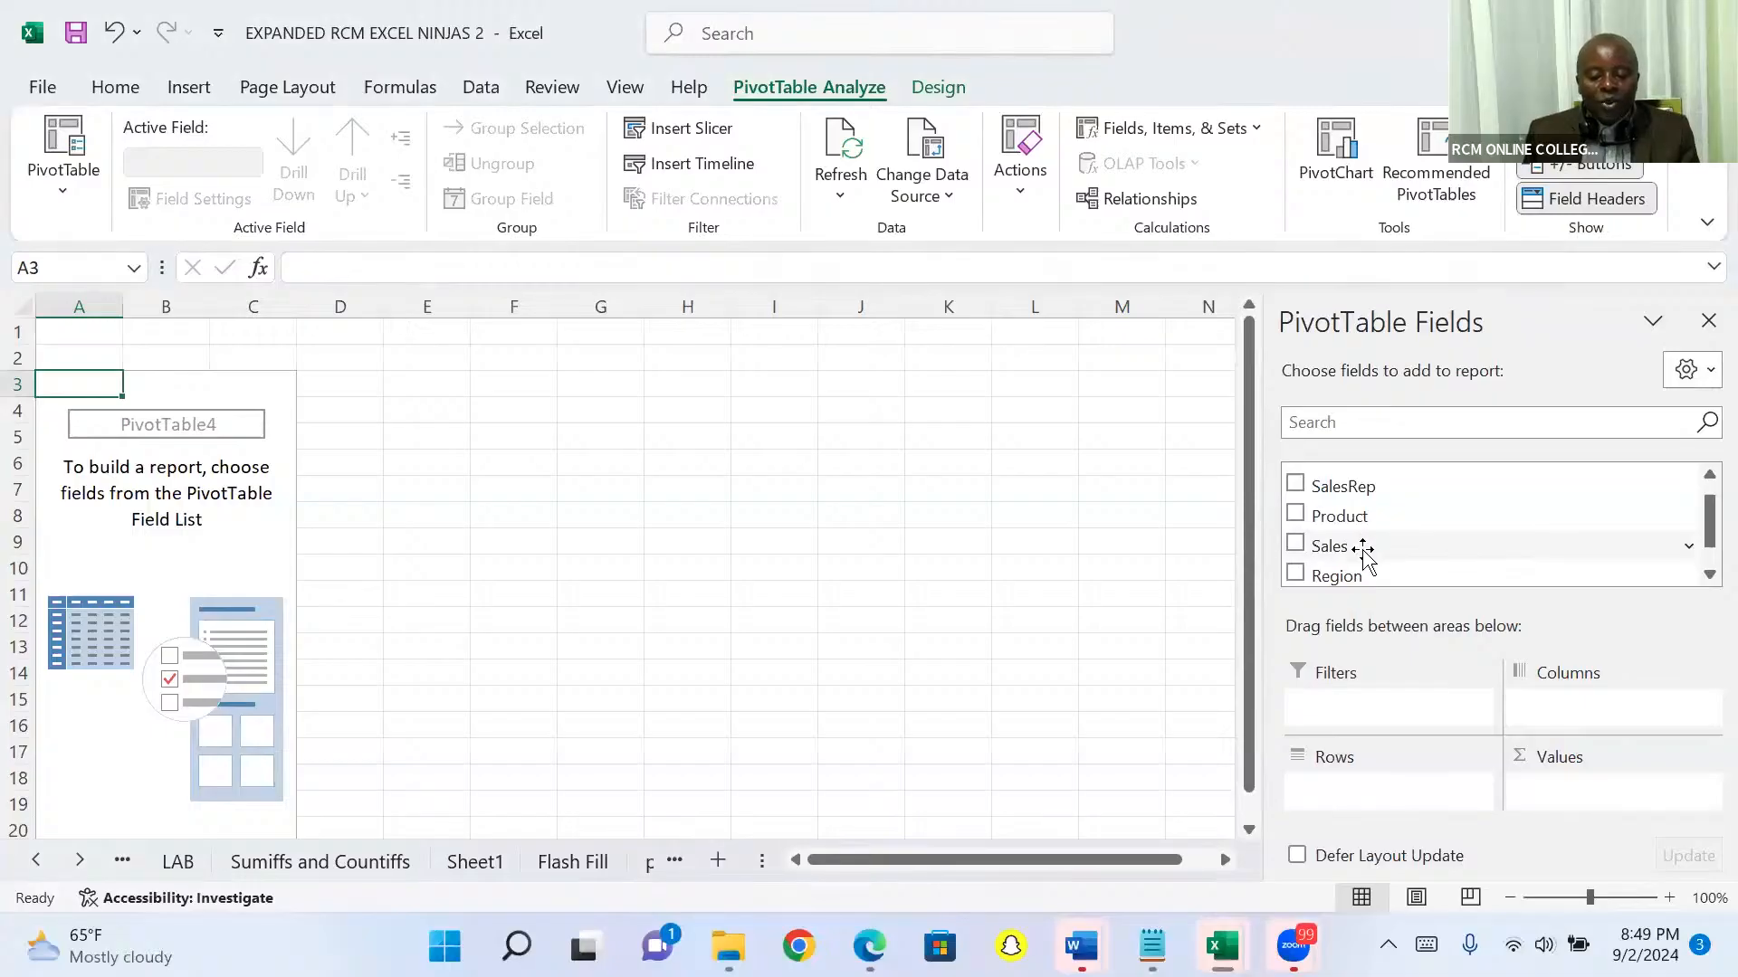
{"action": "left_click_drag", "start_coordinate": [1355, 551], "coordinate": [1553, 796]}
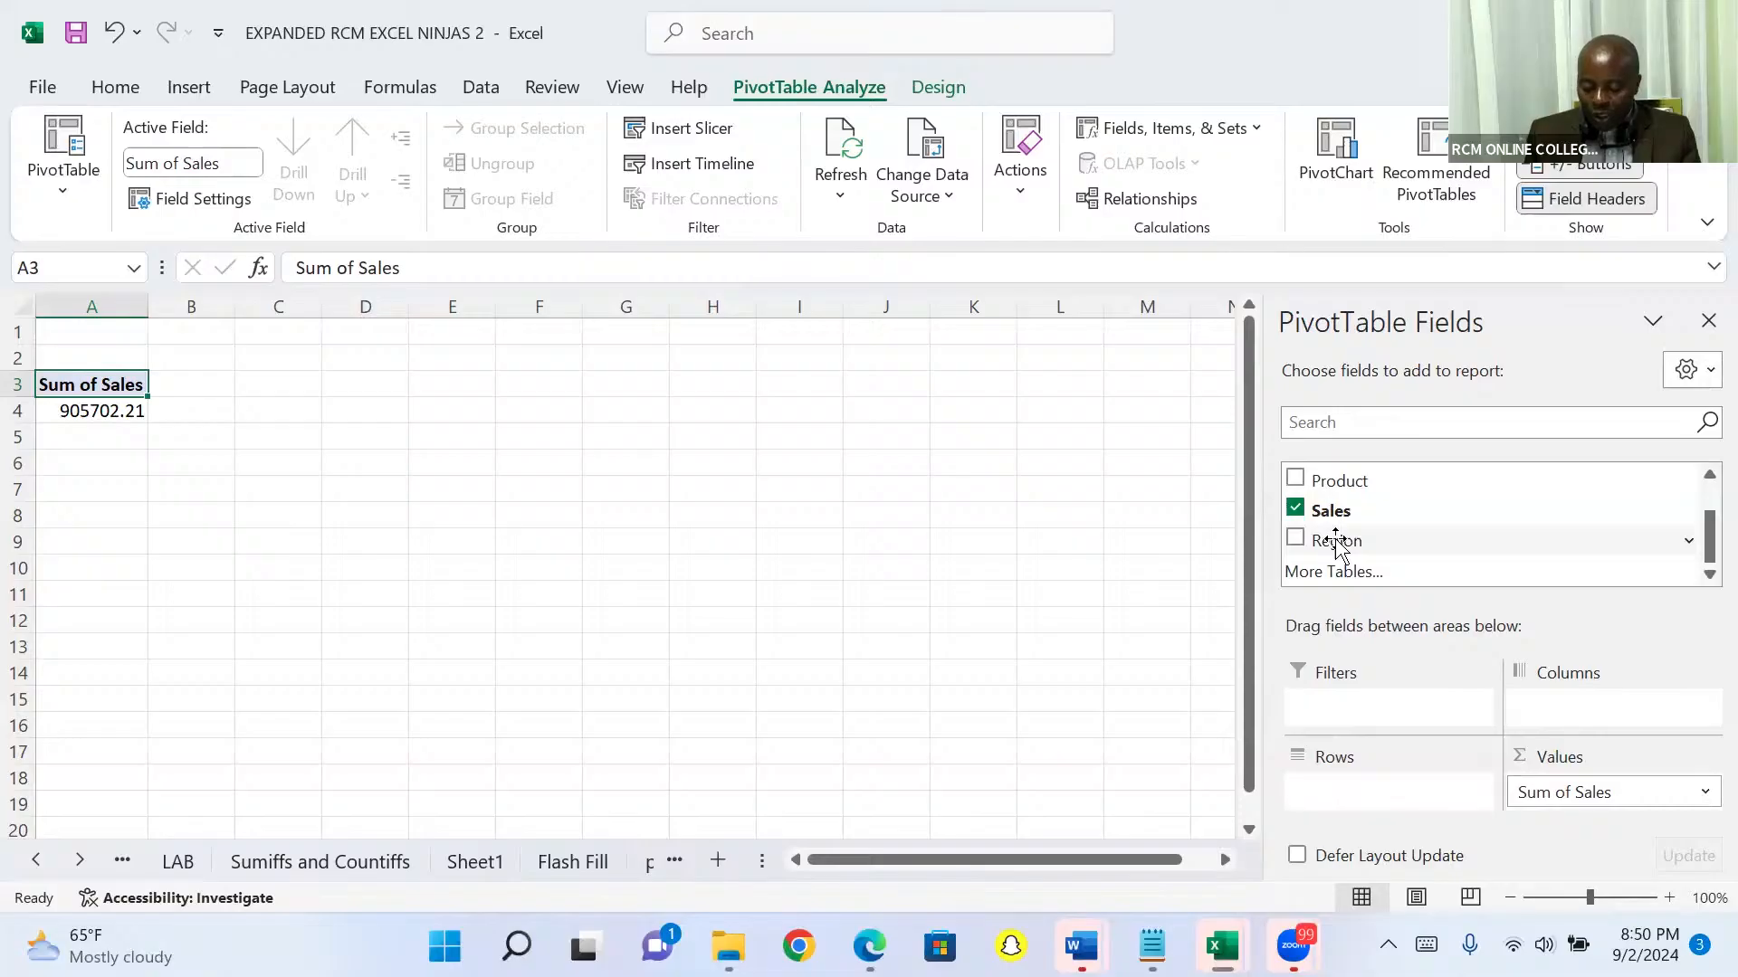
{"action": "left_click_drag", "start_coordinate": [1337, 543], "coordinate": [1350, 746]}
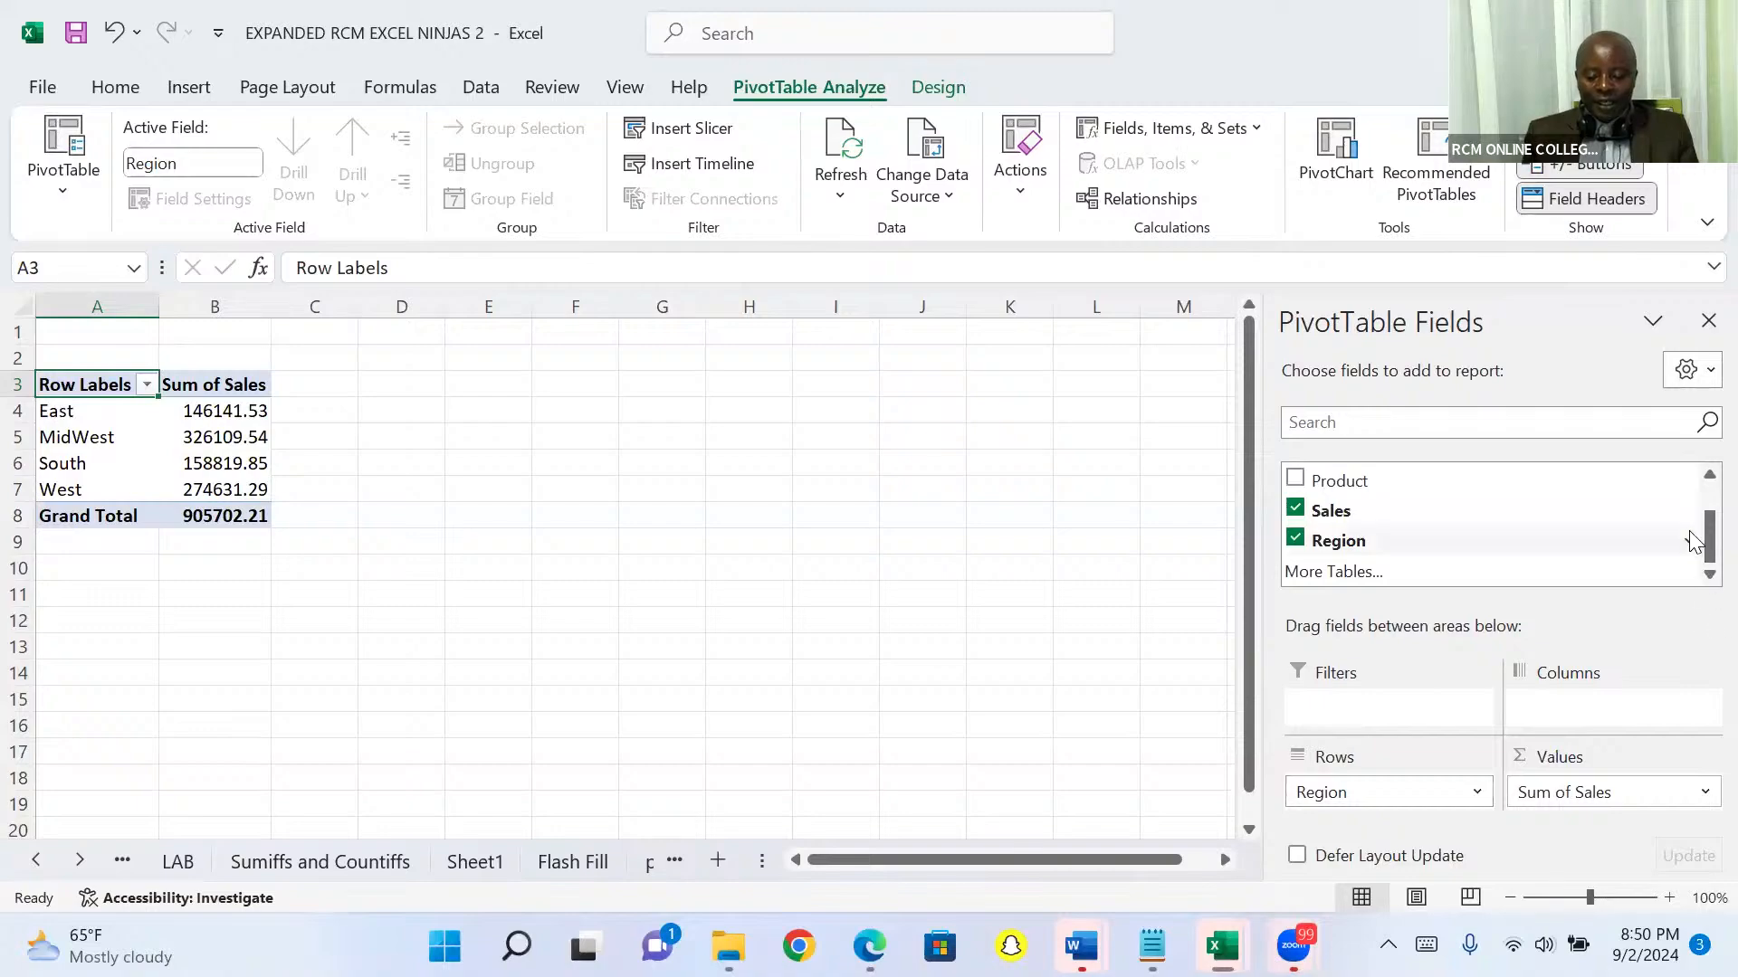
{"action": "scroll", "coordinate": [1699, 484], "scroll_direction": "up", "scroll_amount": 3}
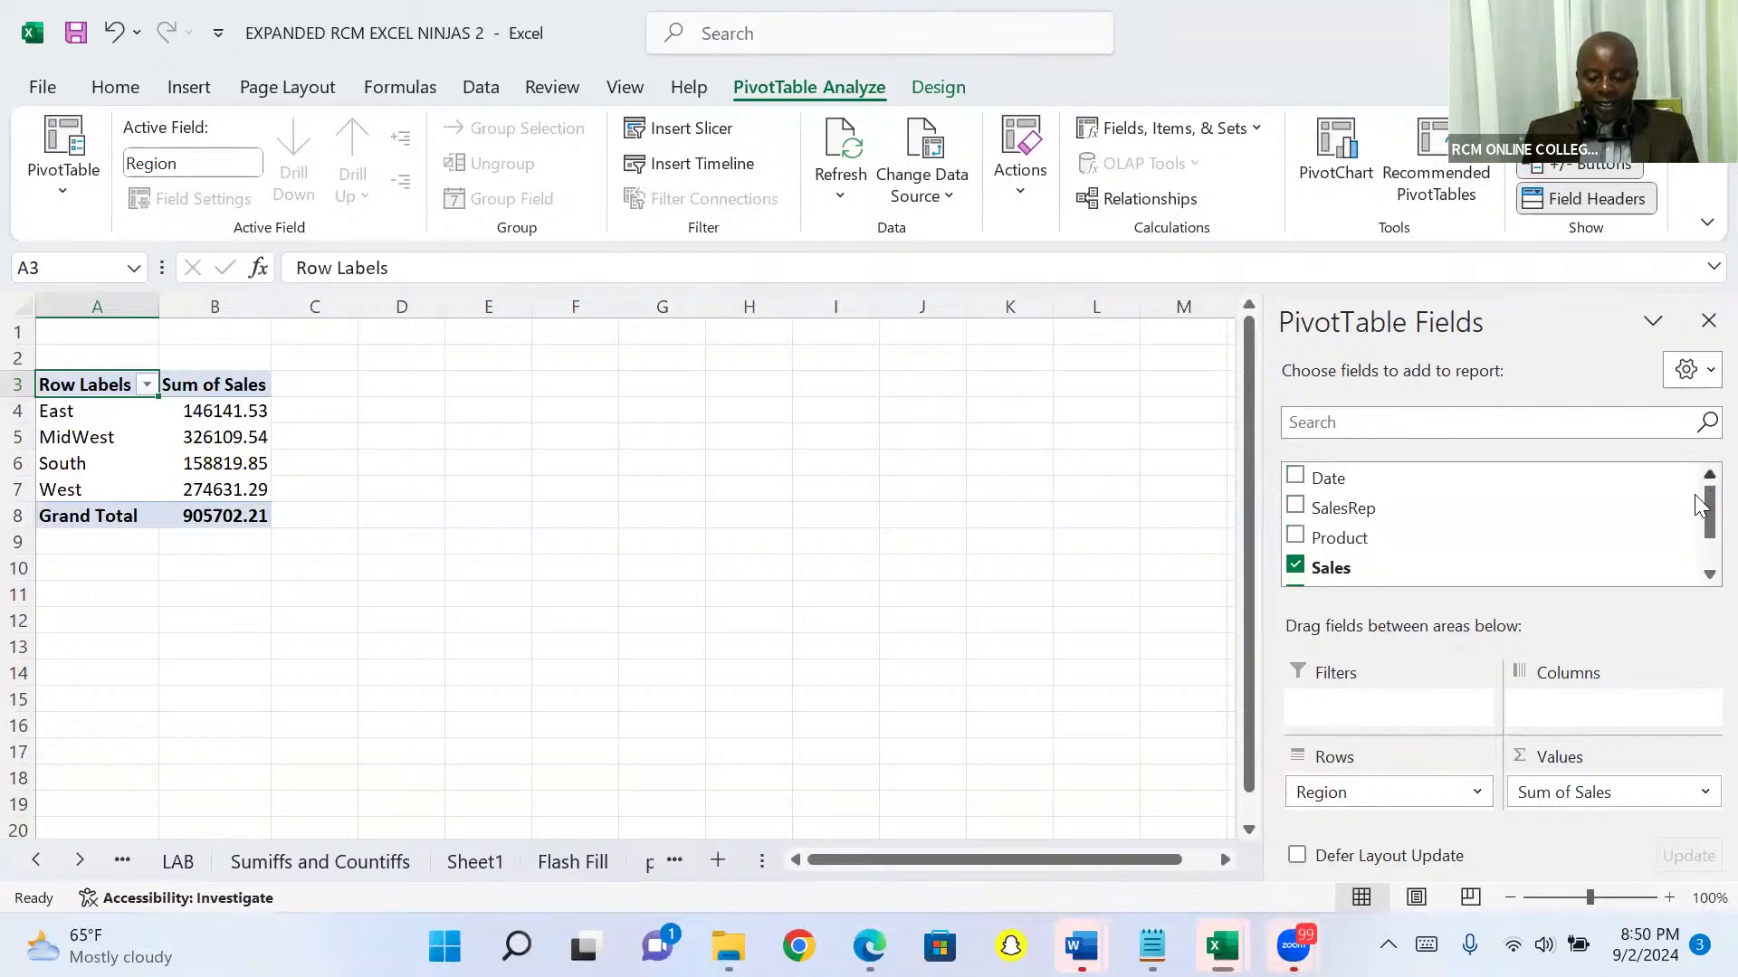
{"action": "scroll", "coordinate": [1700, 584], "scroll_direction": "down", "scroll_amount": 2}
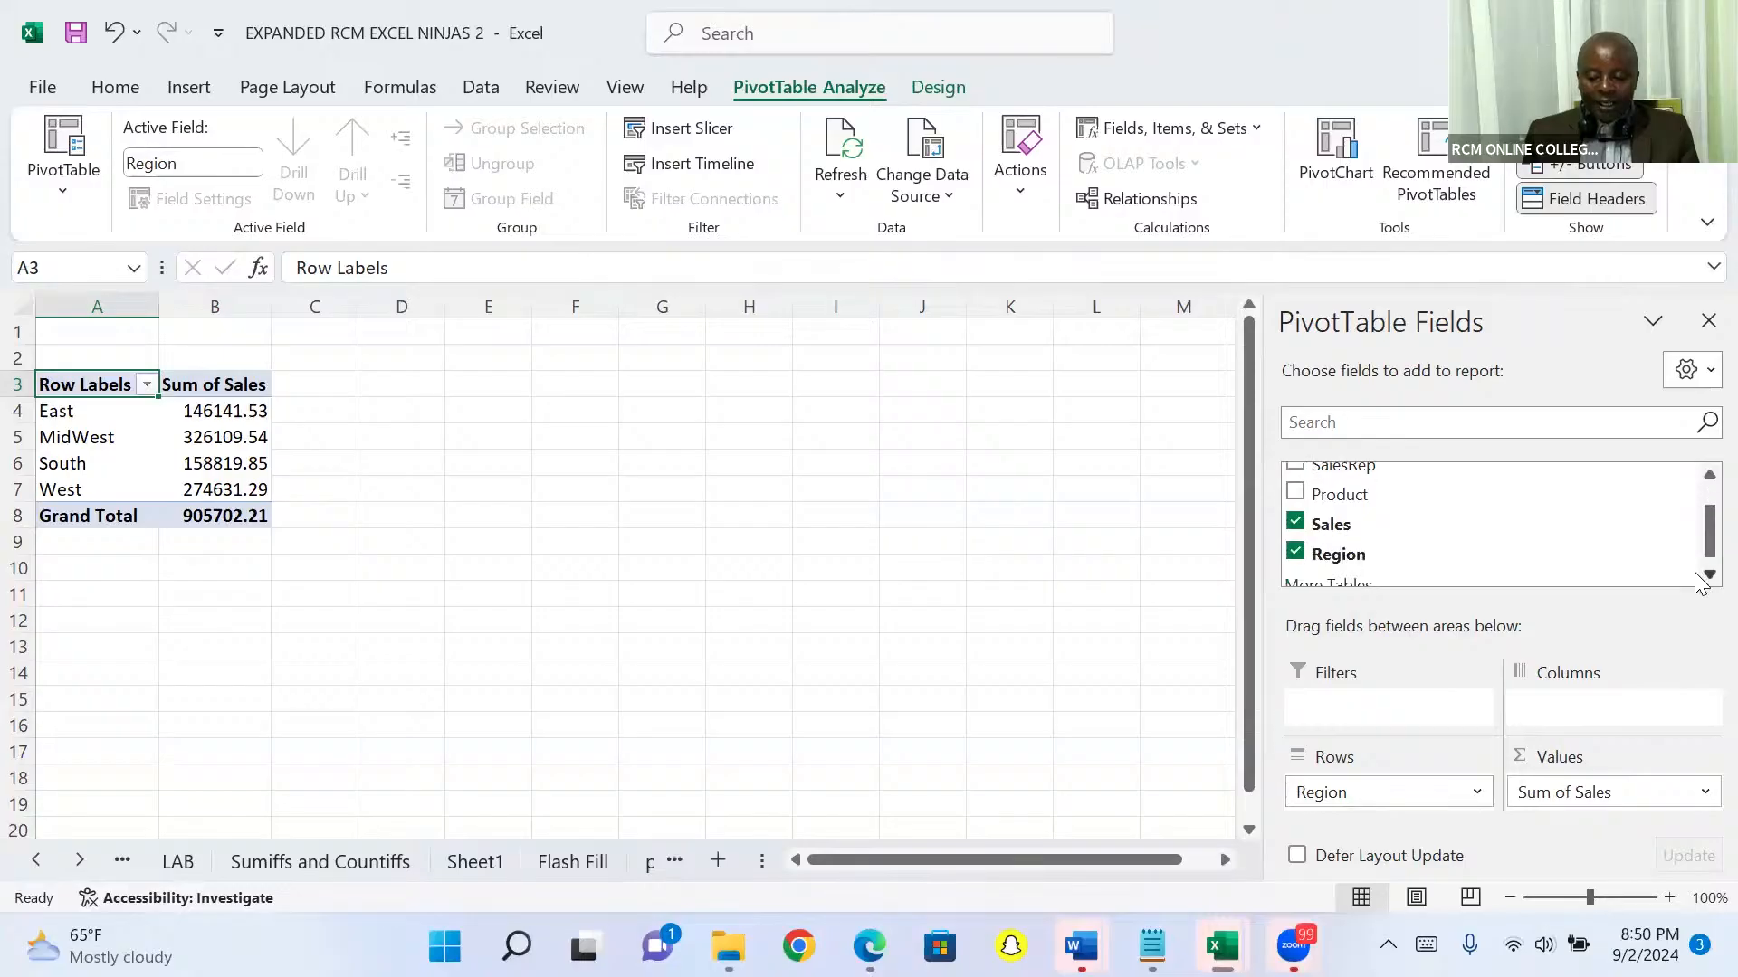
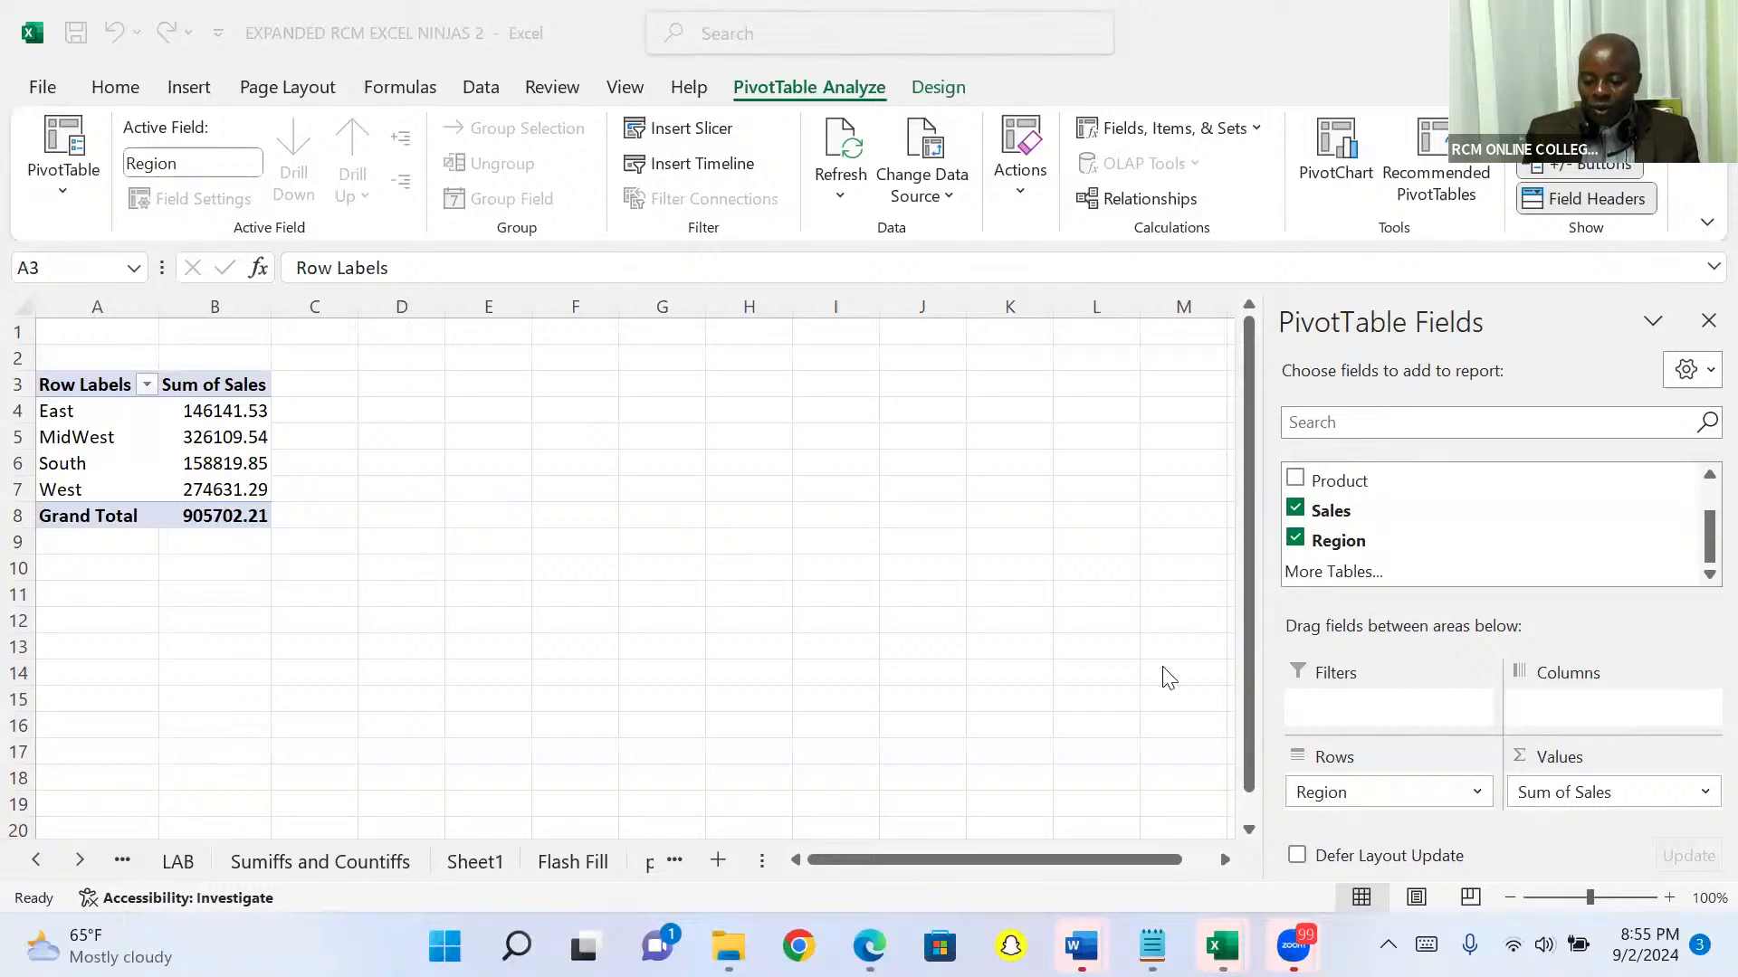
Step: Delete the worksheet Sheet2 that holds the regional sales PivotTable
{"action": "left_click", "coordinate": [1050, 608]}
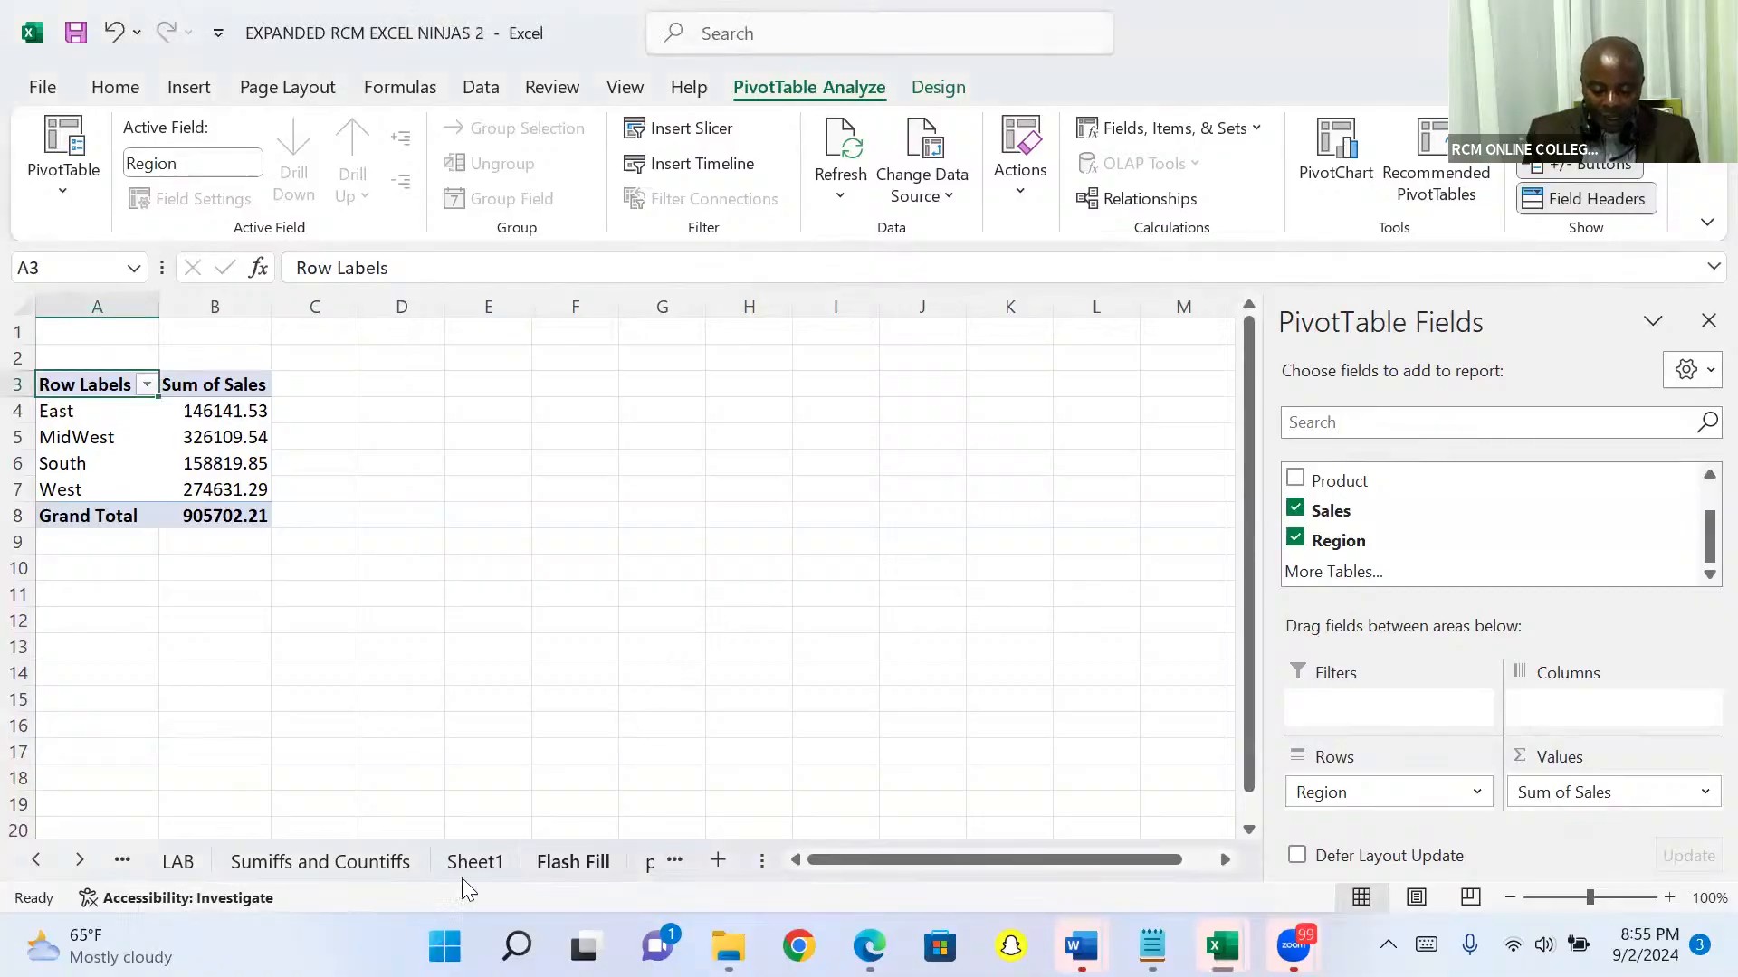
{"action": "left_click", "coordinate": [82, 857]}
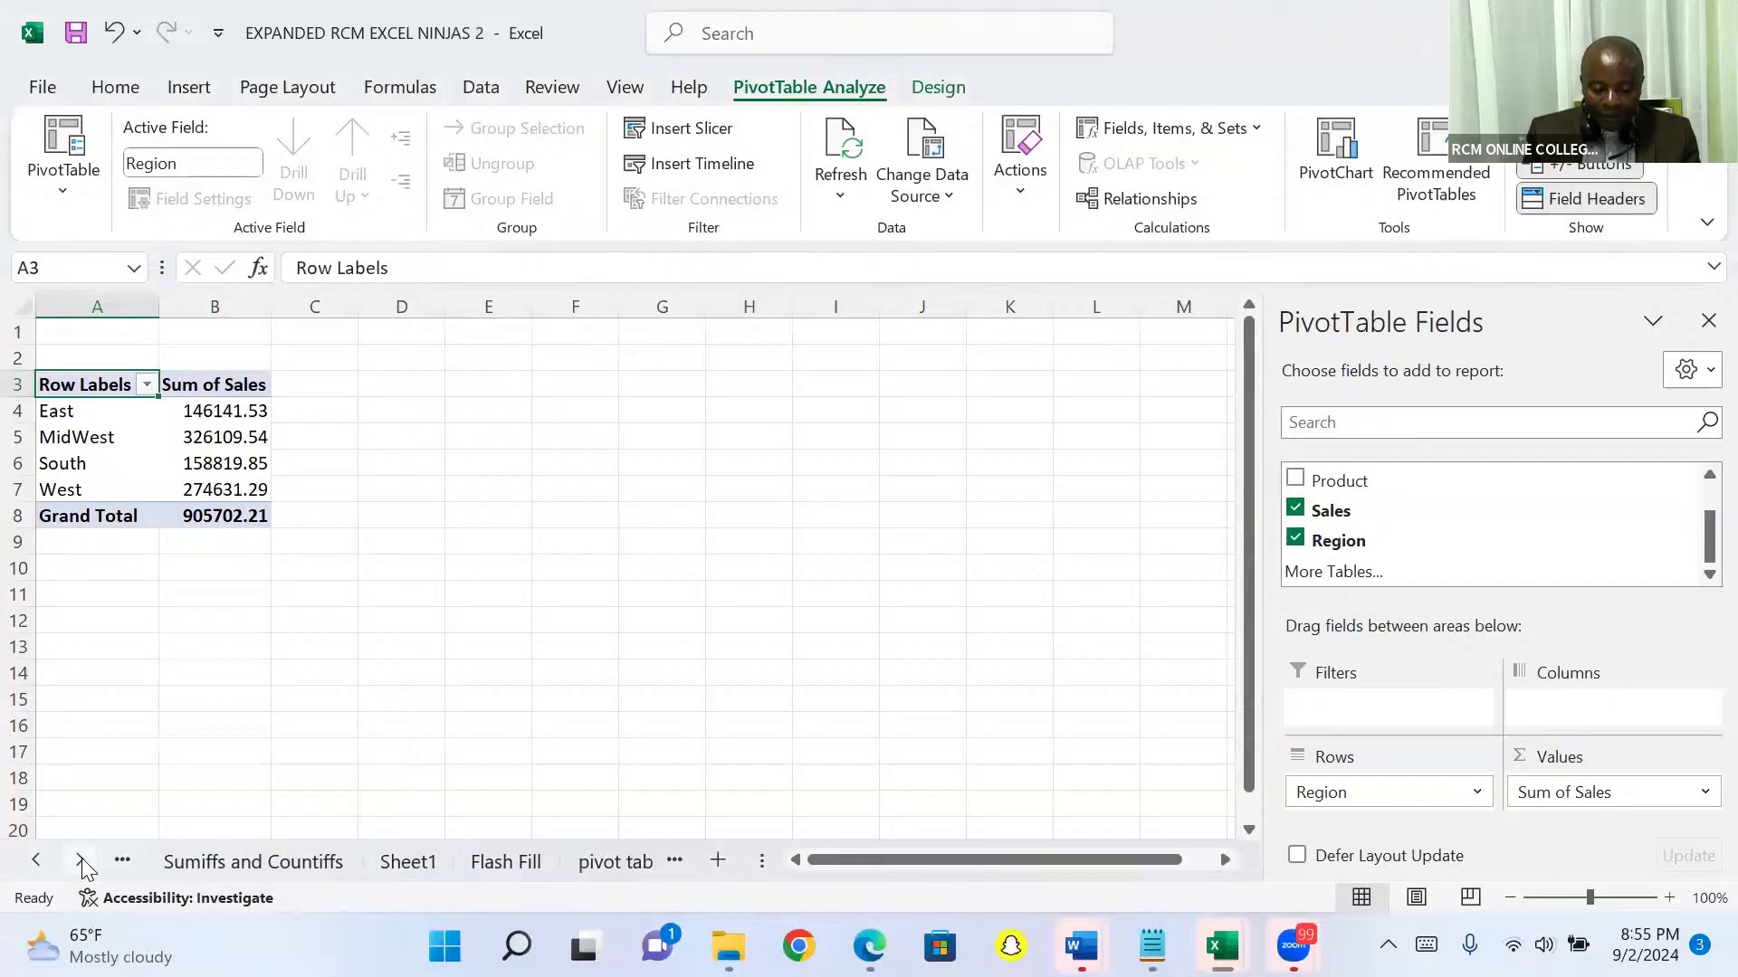
{"action": "left_click", "coordinate": [82, 858]}
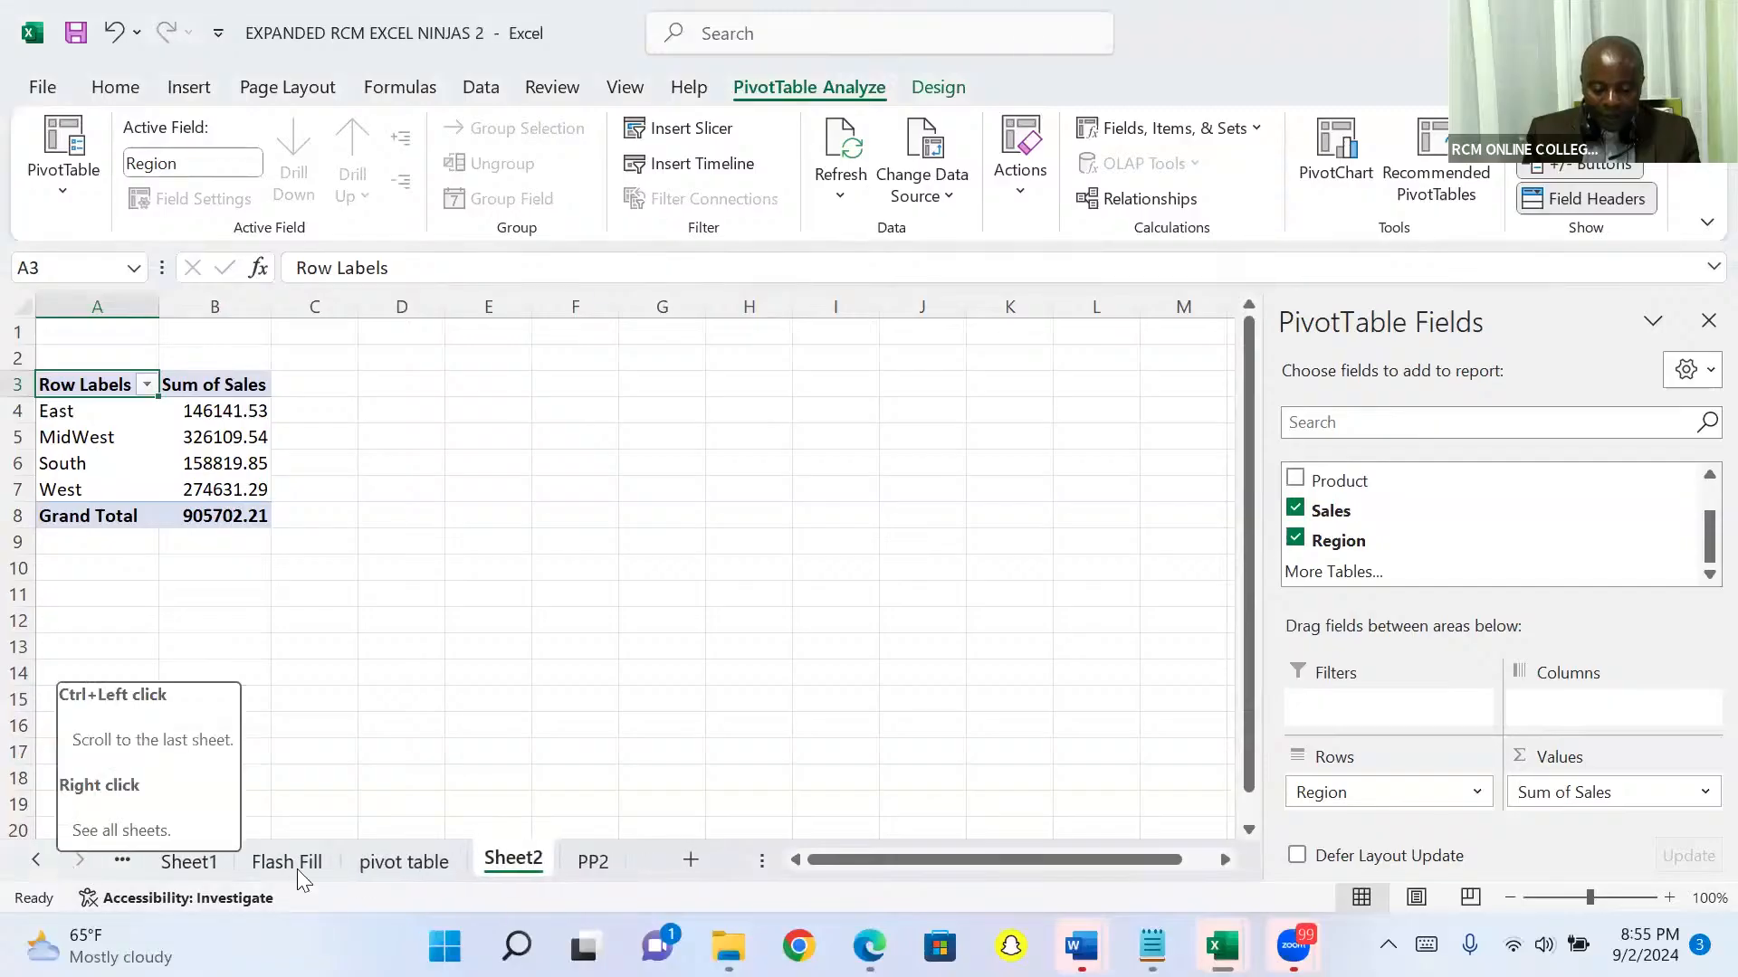
{"action": "right_click", "coordinate": [505, 865]}
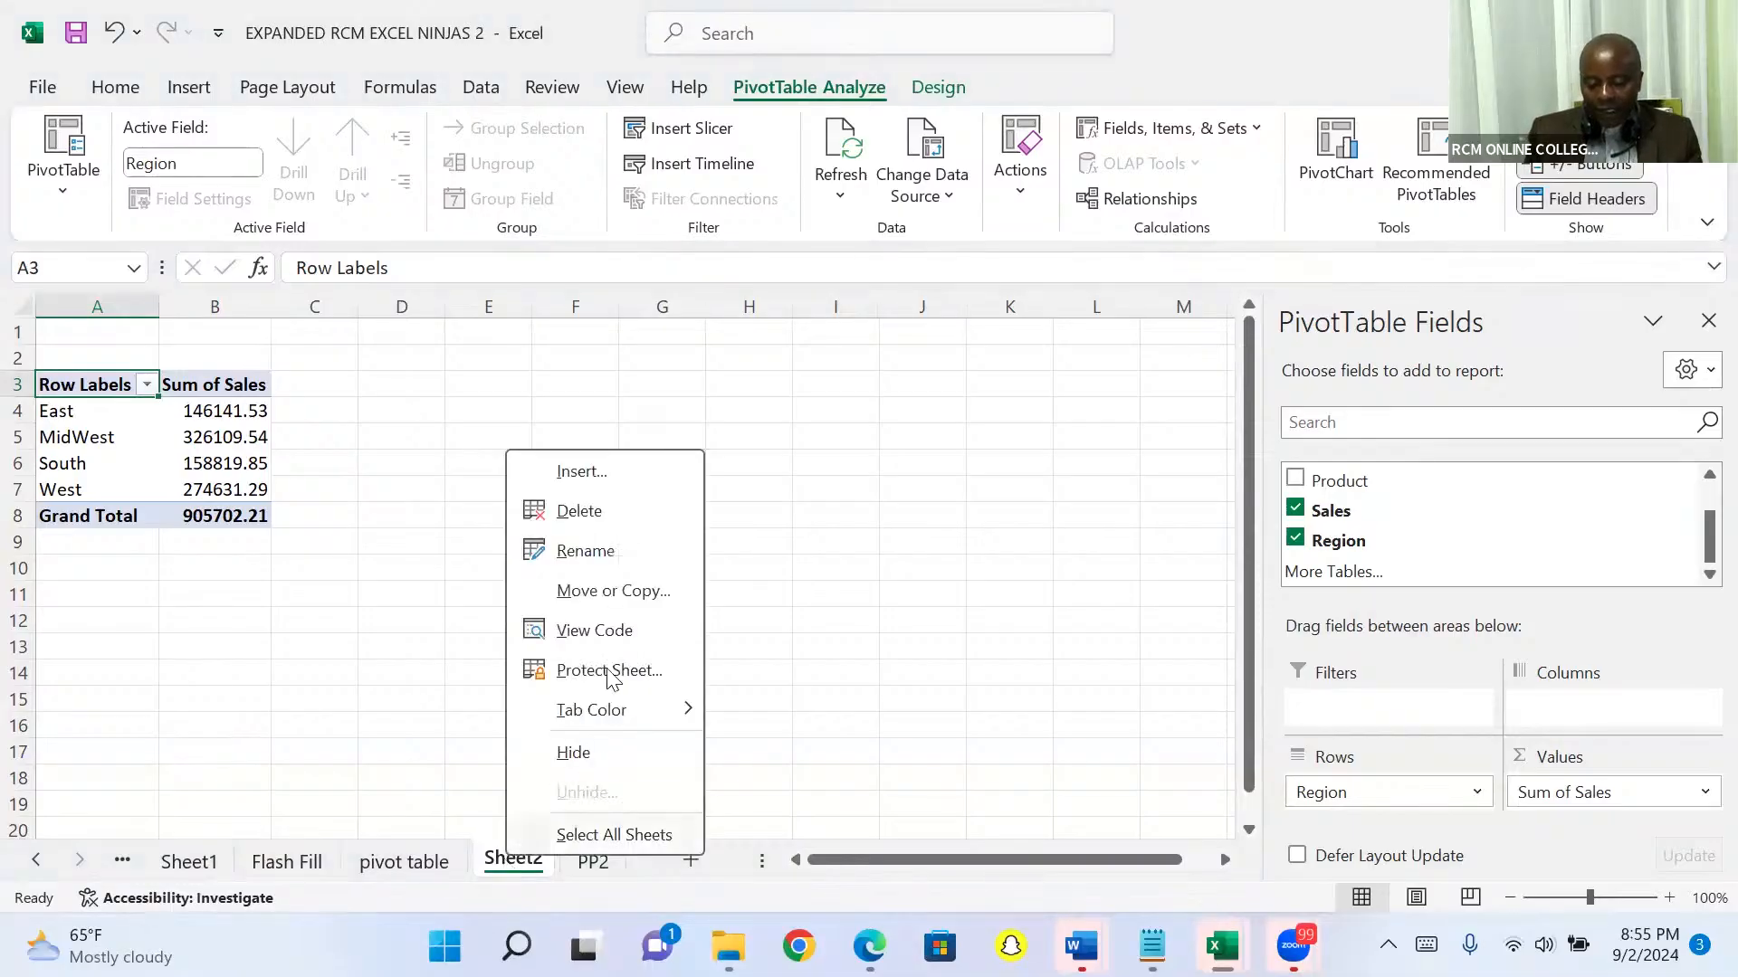
{"action": "left_click", "coordinate": [612, 513]}
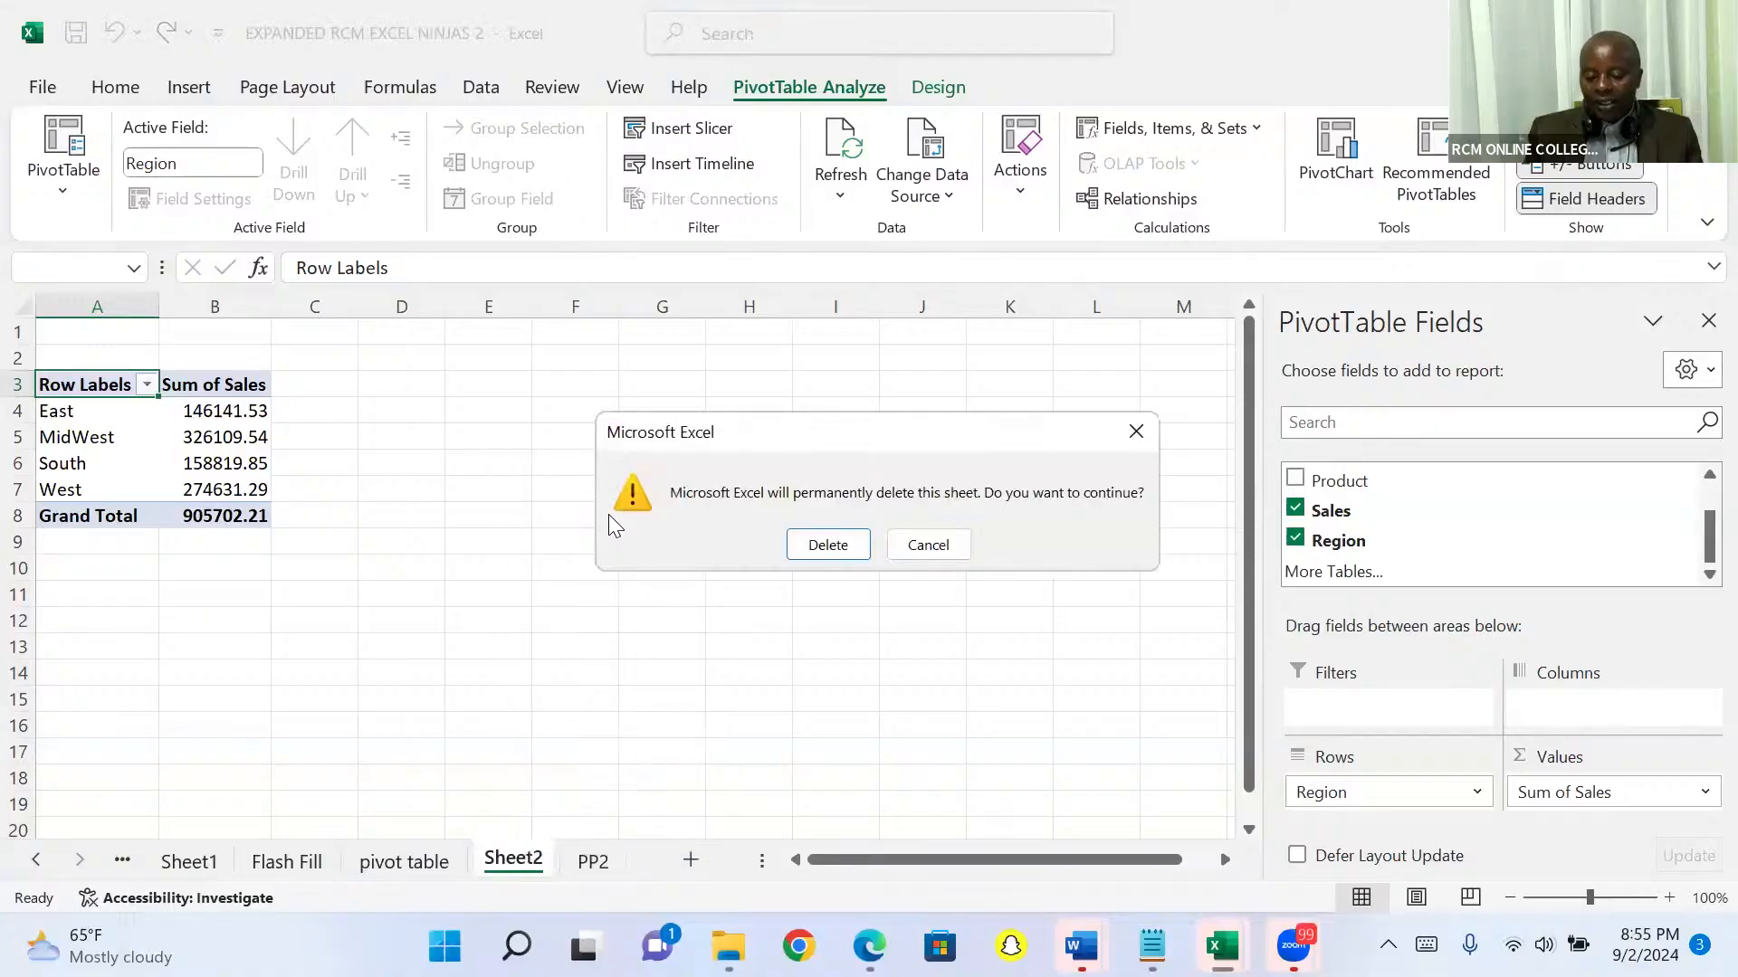
{"action": "left_click", "coordinate": [826, 546]}
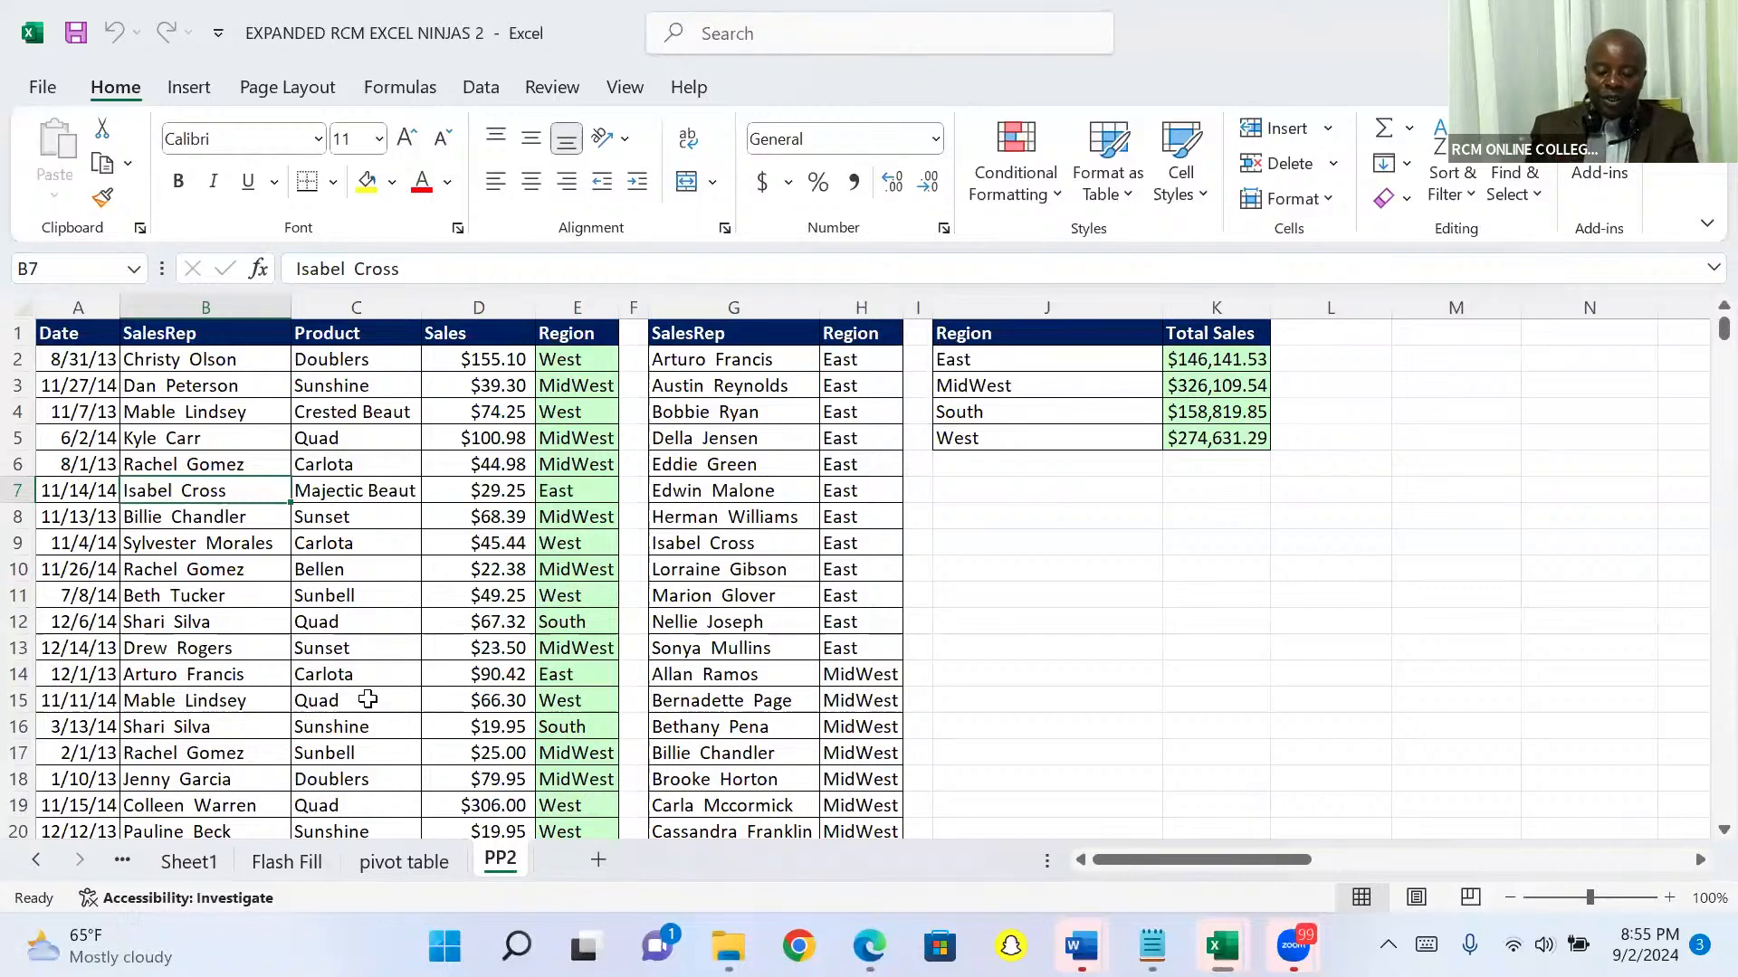
Step: Insert a PivotTable from the PP2 range A1:E10001 on a new worksheet, with Sum of Sales as values and Region as rows
{"action": "left_click", "coordinate": [328, 653]}
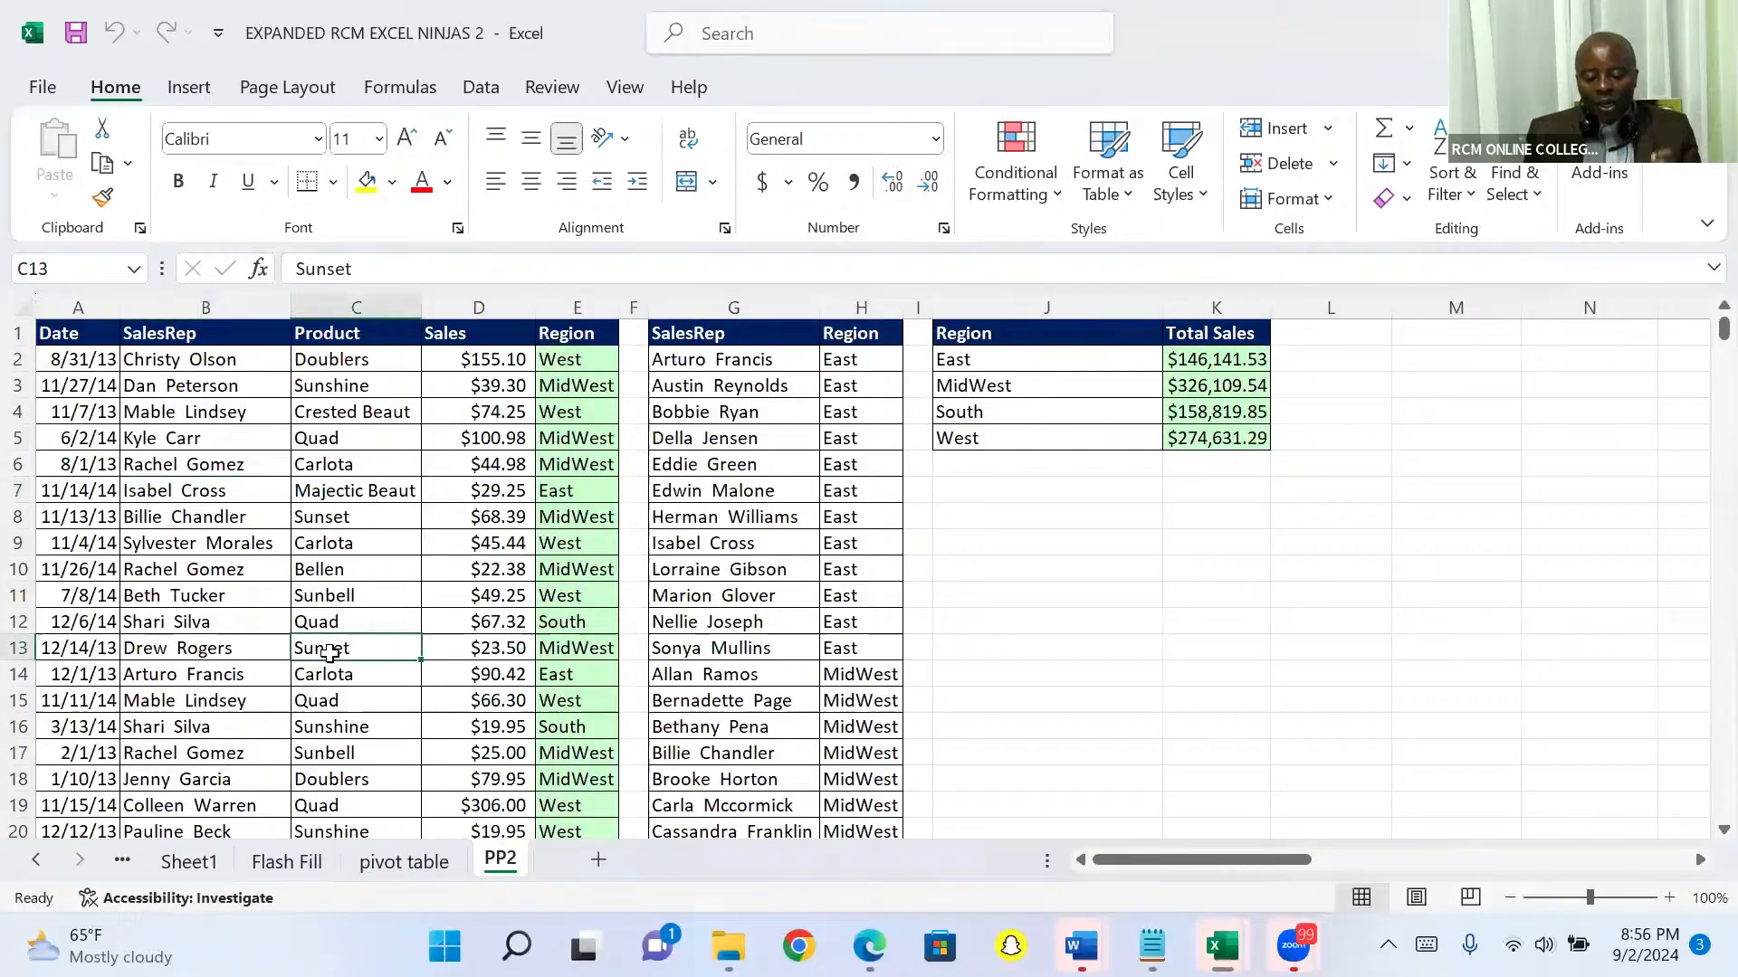
{"action": "left_click", "coordinate": [188, 91]}
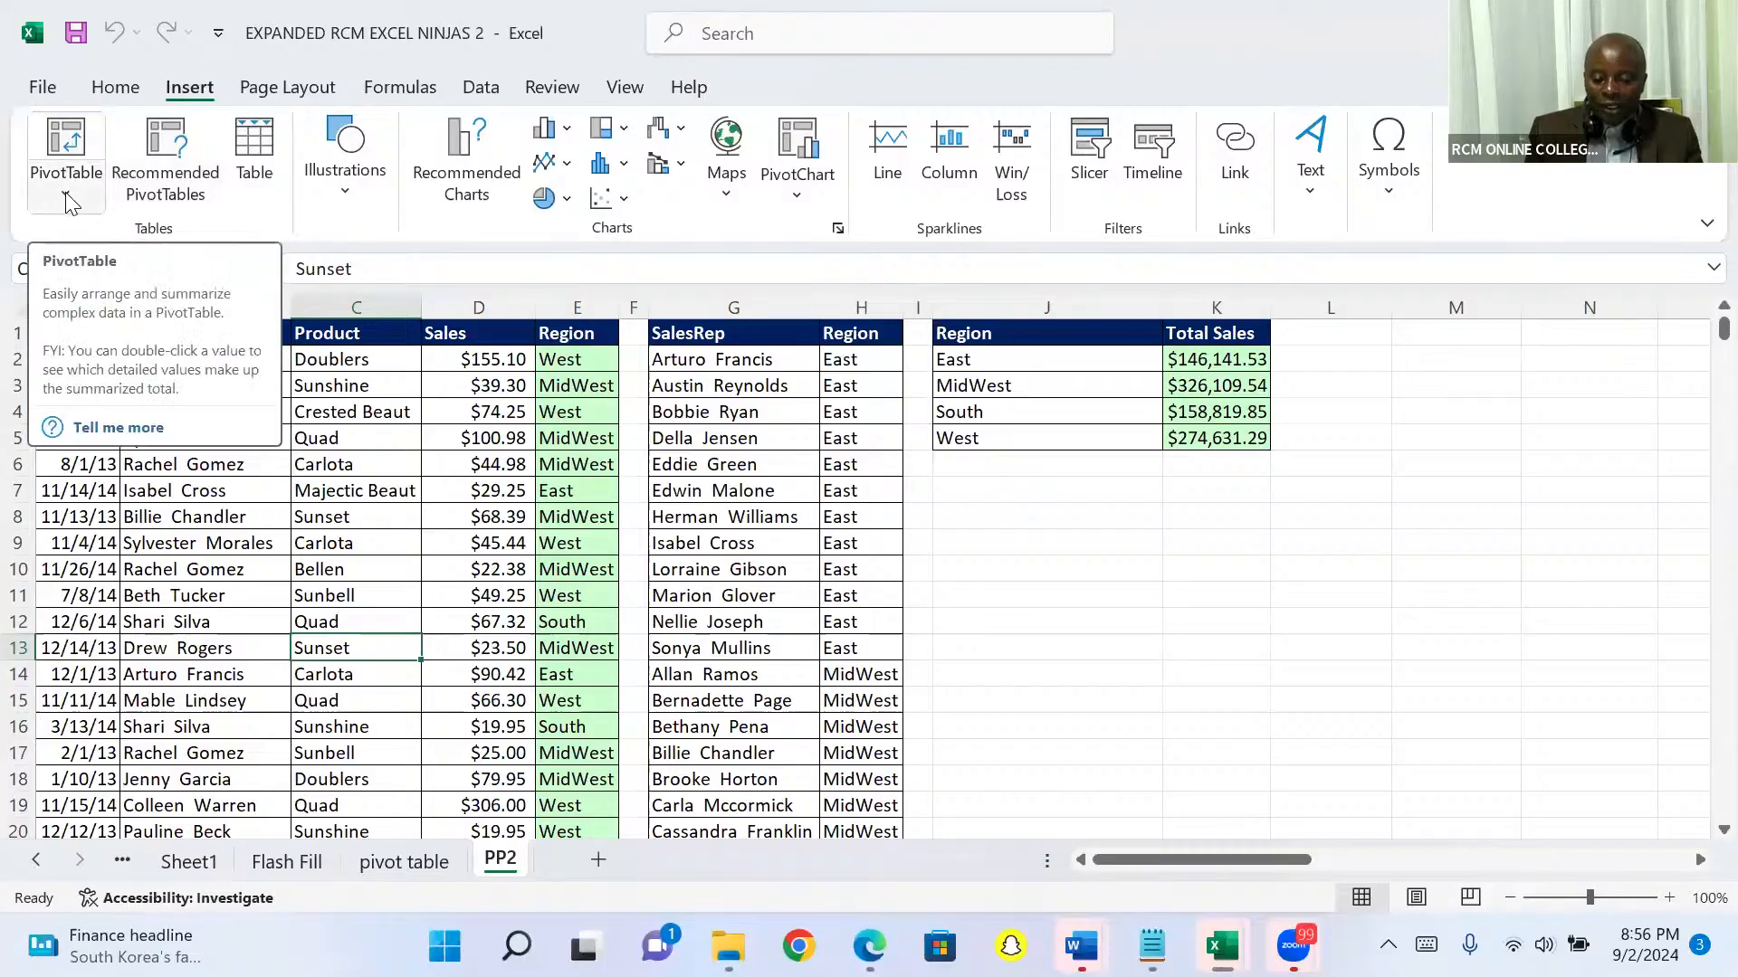
{"action": "left_click", "coordinate": [65, 141]}
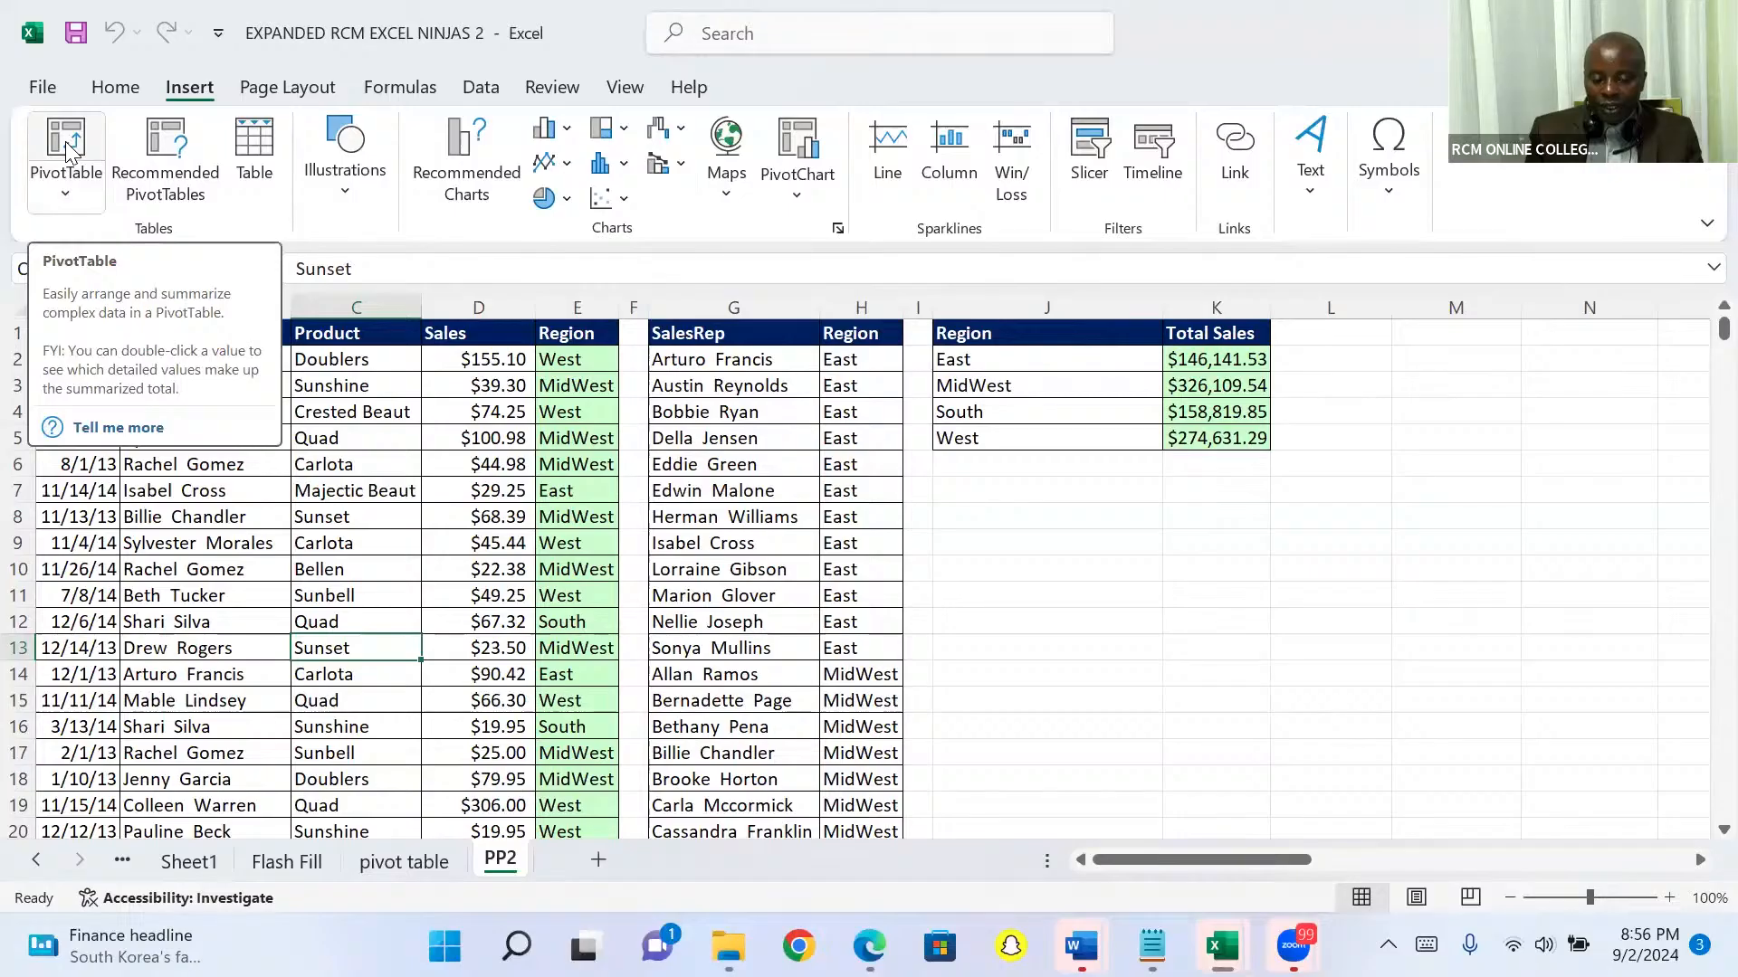
{"action": "left_click", "coordinate": [65, 141]}
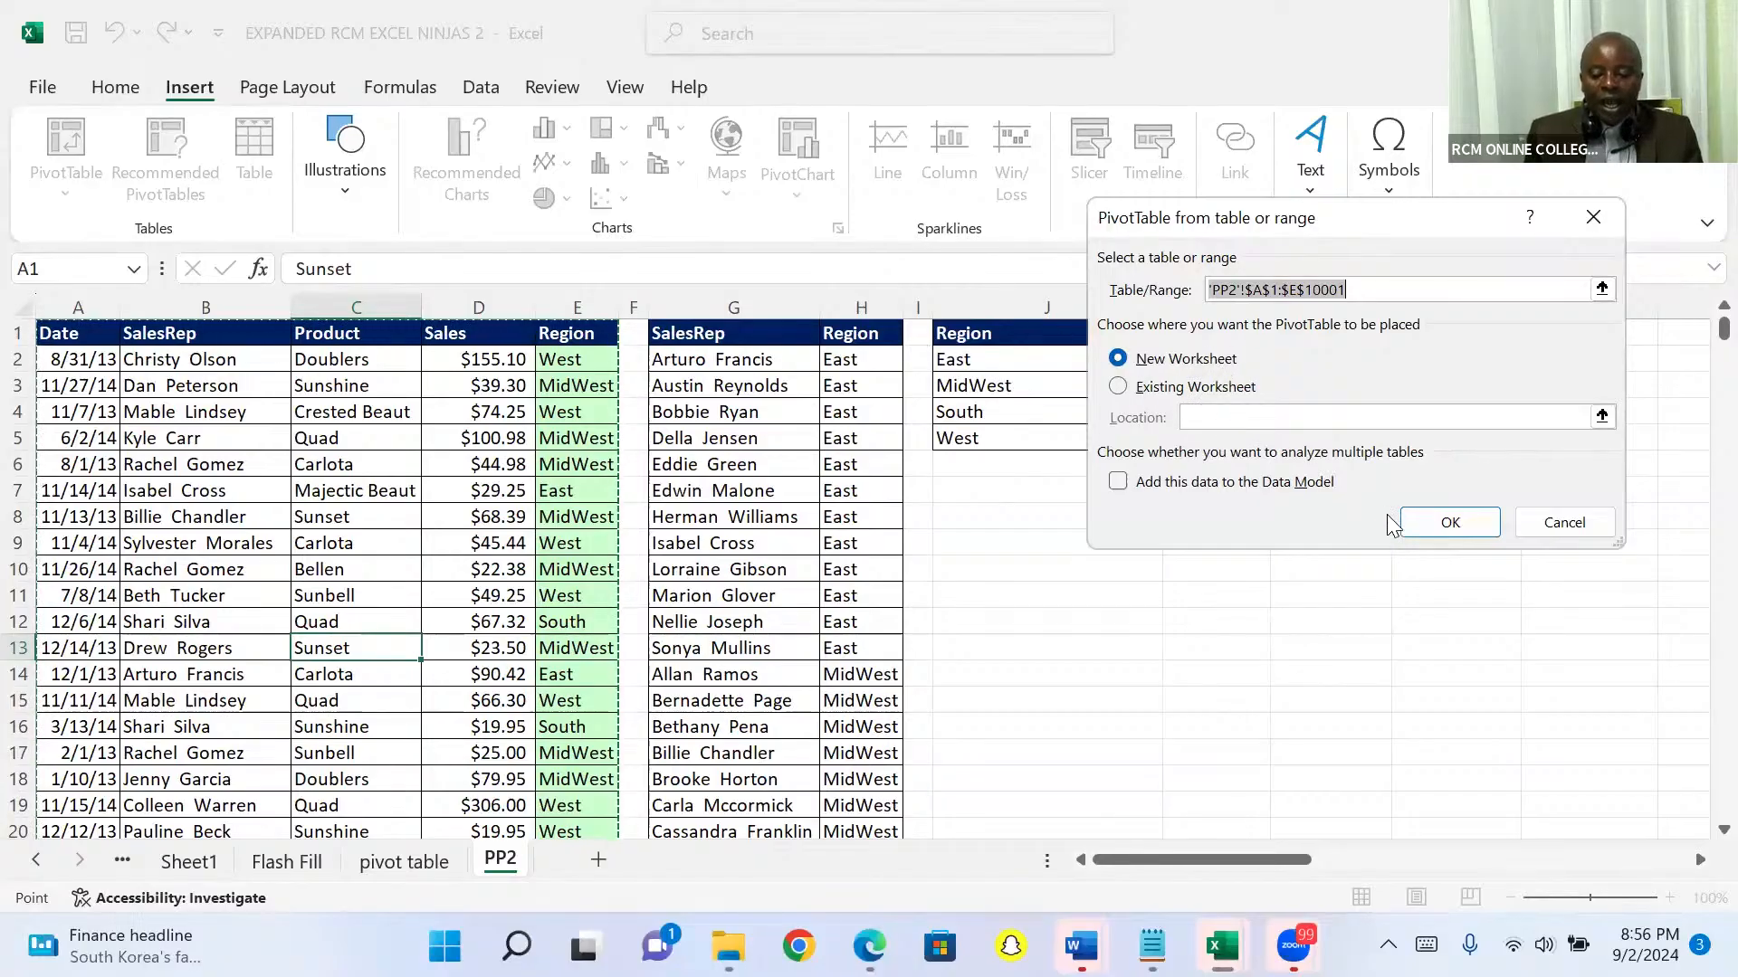
{"action": "left_click", "coordinate": [1433, 523]}
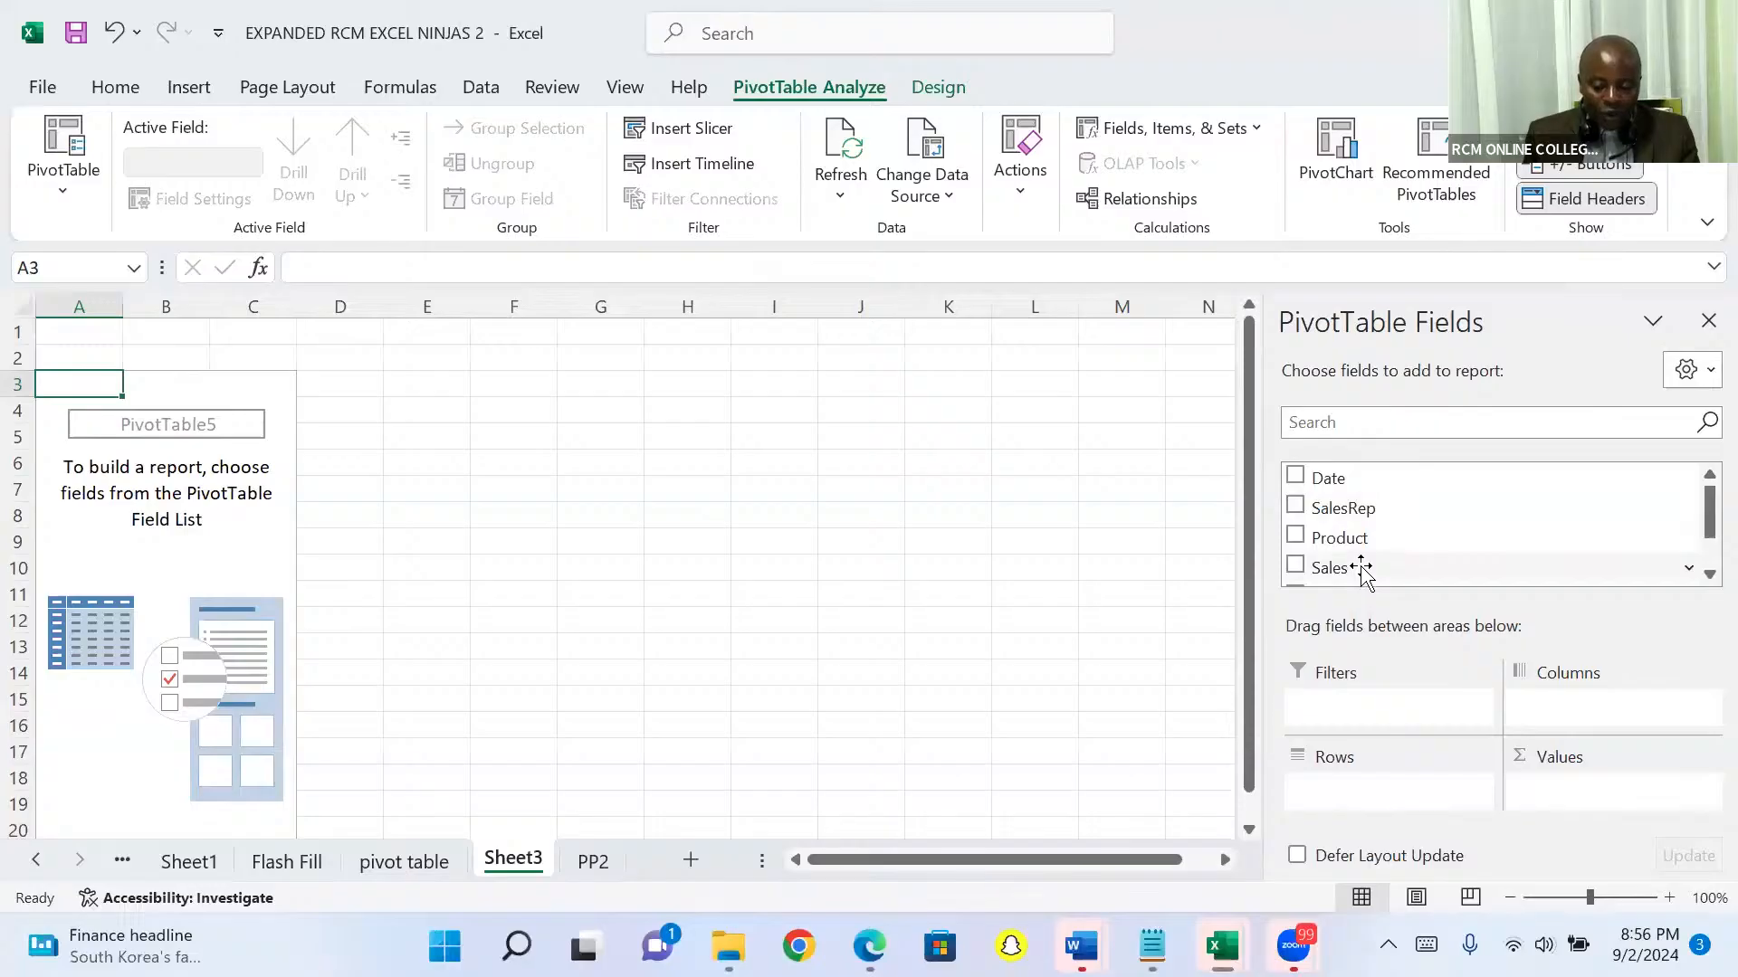
{"action": "left_click_drag", "start_coordinate": [1365, 567], "coordinate": [1553, 803]}
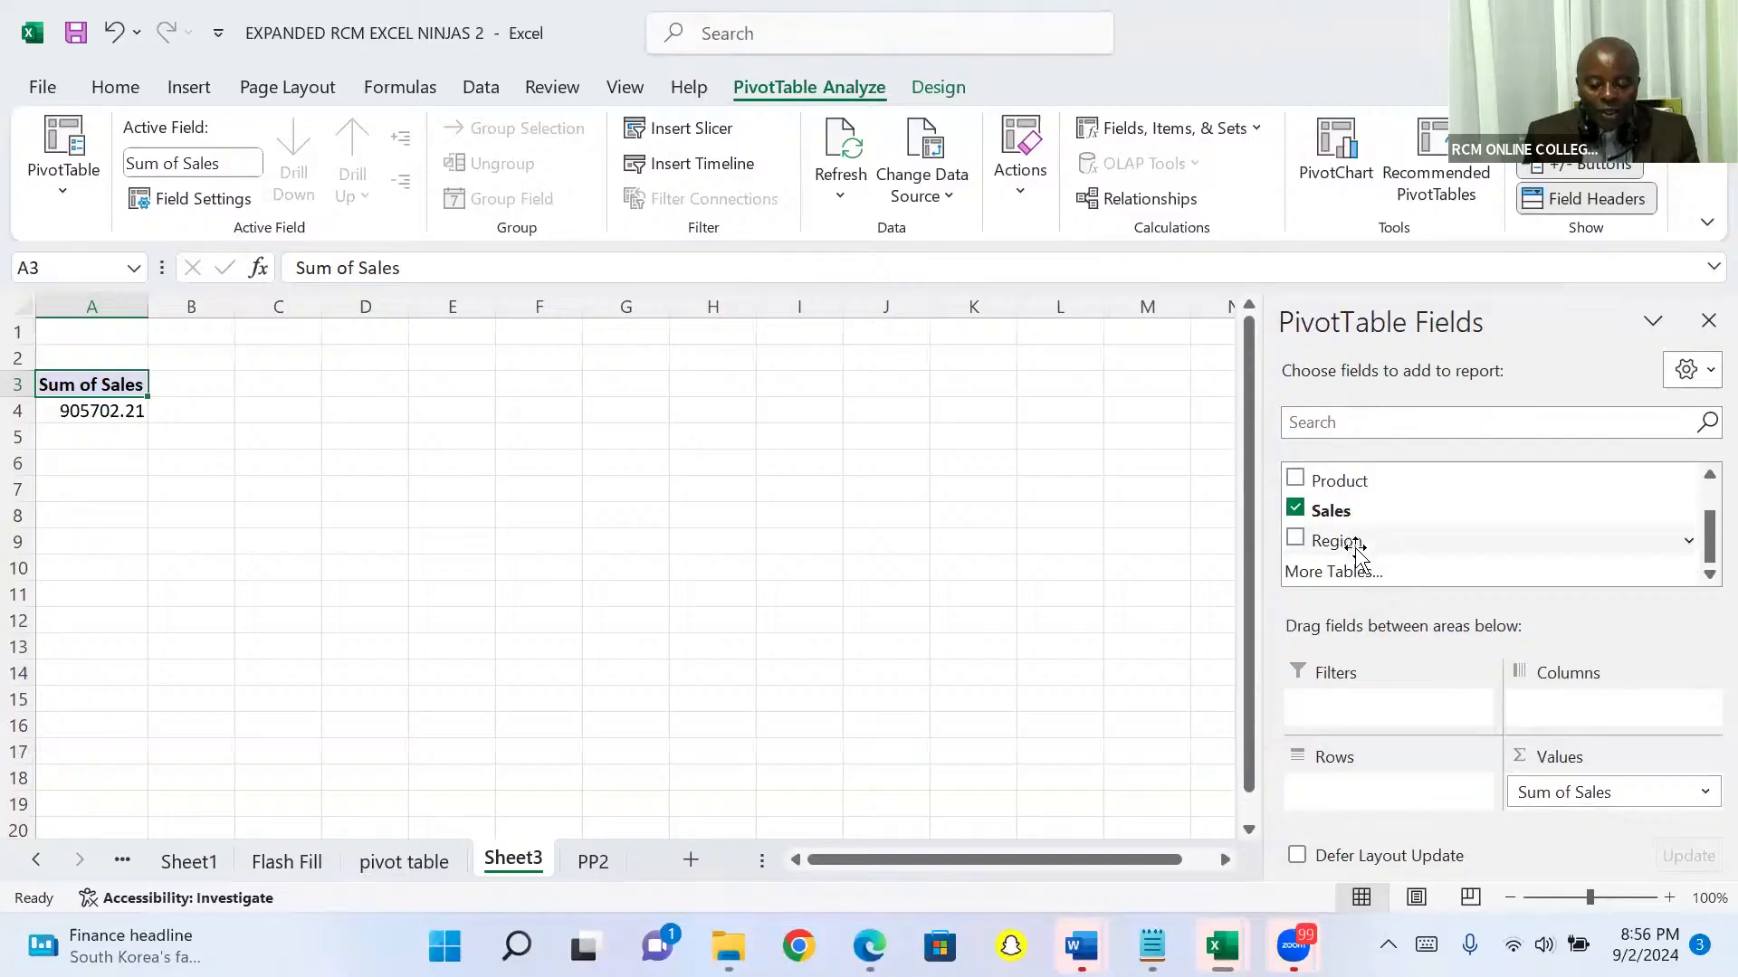
{"action": "left_click_drag", "start_coordinate": [1356, 547], "coordinate": [1348, 727]}
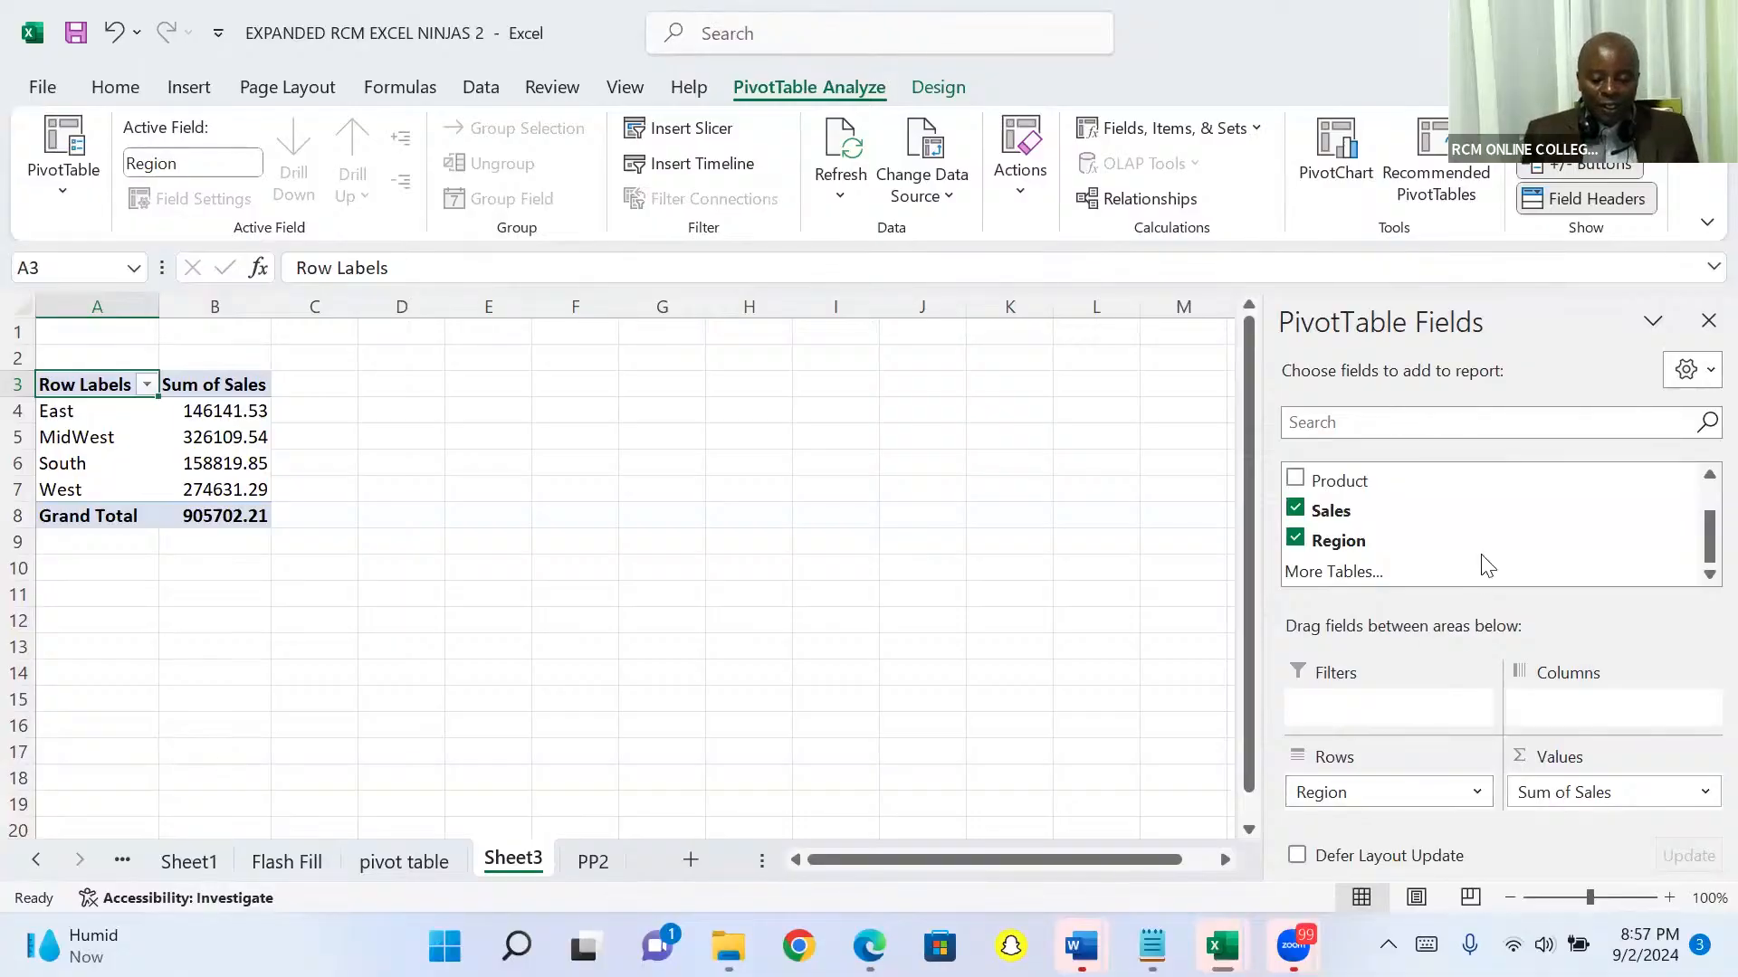
Step: Insert a Clustered Column PivotChart of the regional sales and move it to about columns E to L, starting at row 1
{"action": "left_click", "coordinate": [1340, 149]}
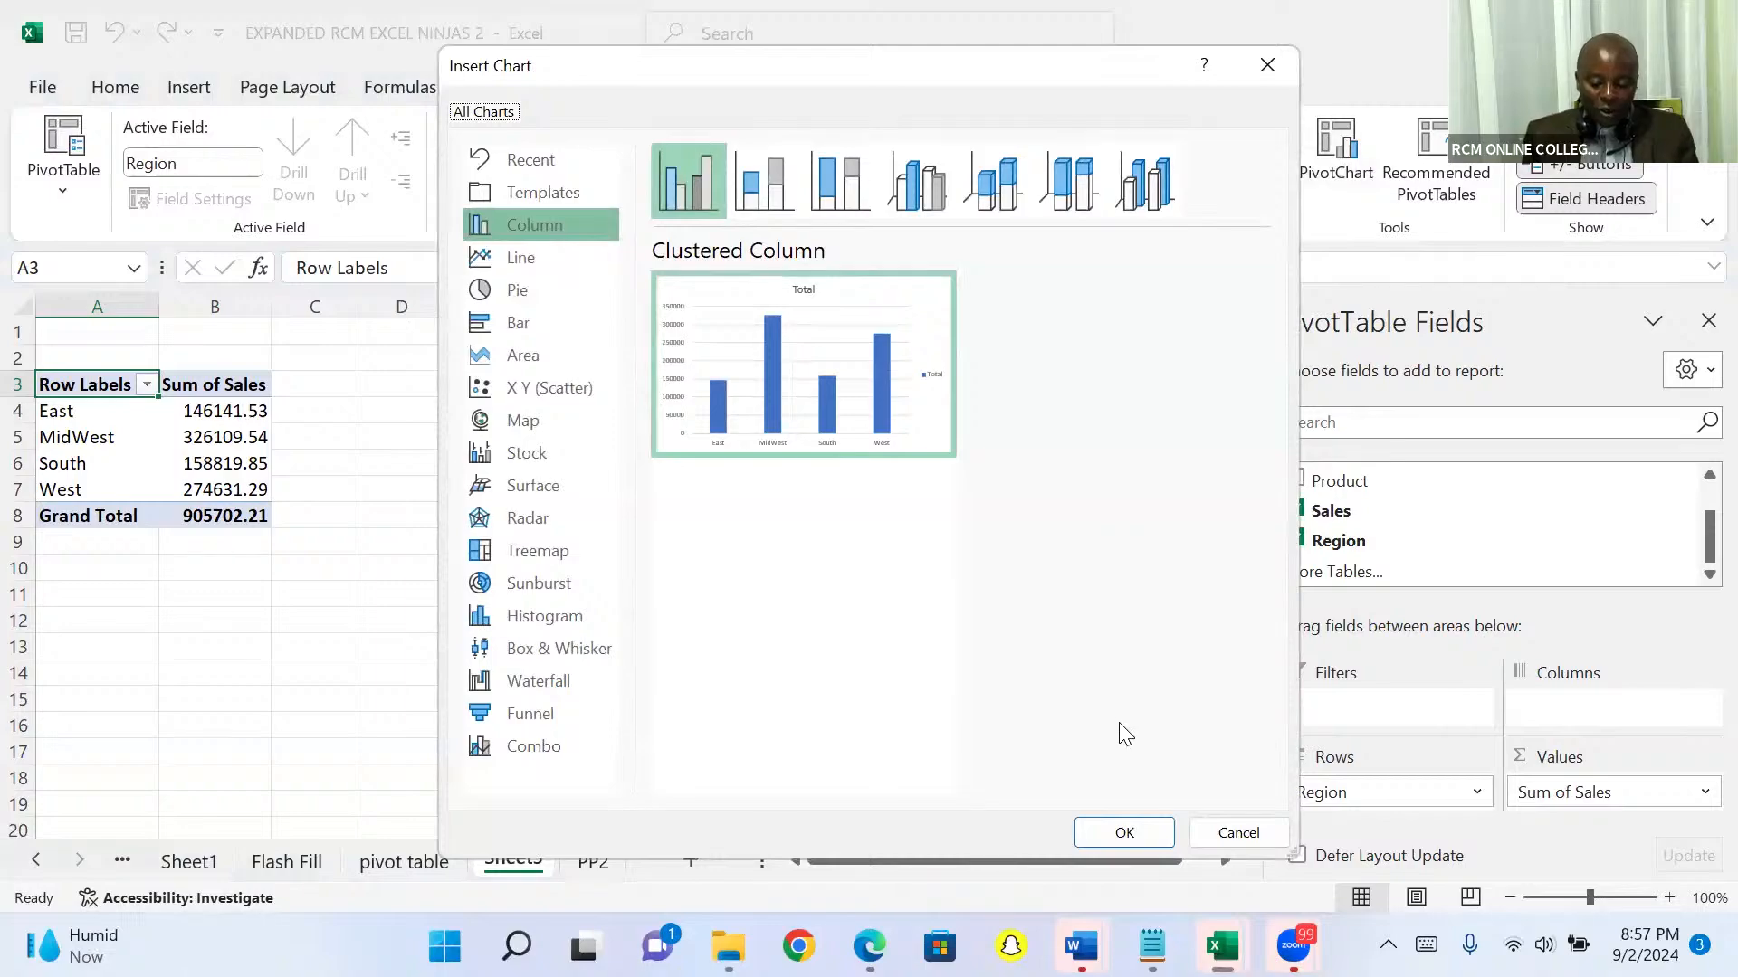
{"action": "key", "text": "Return"}
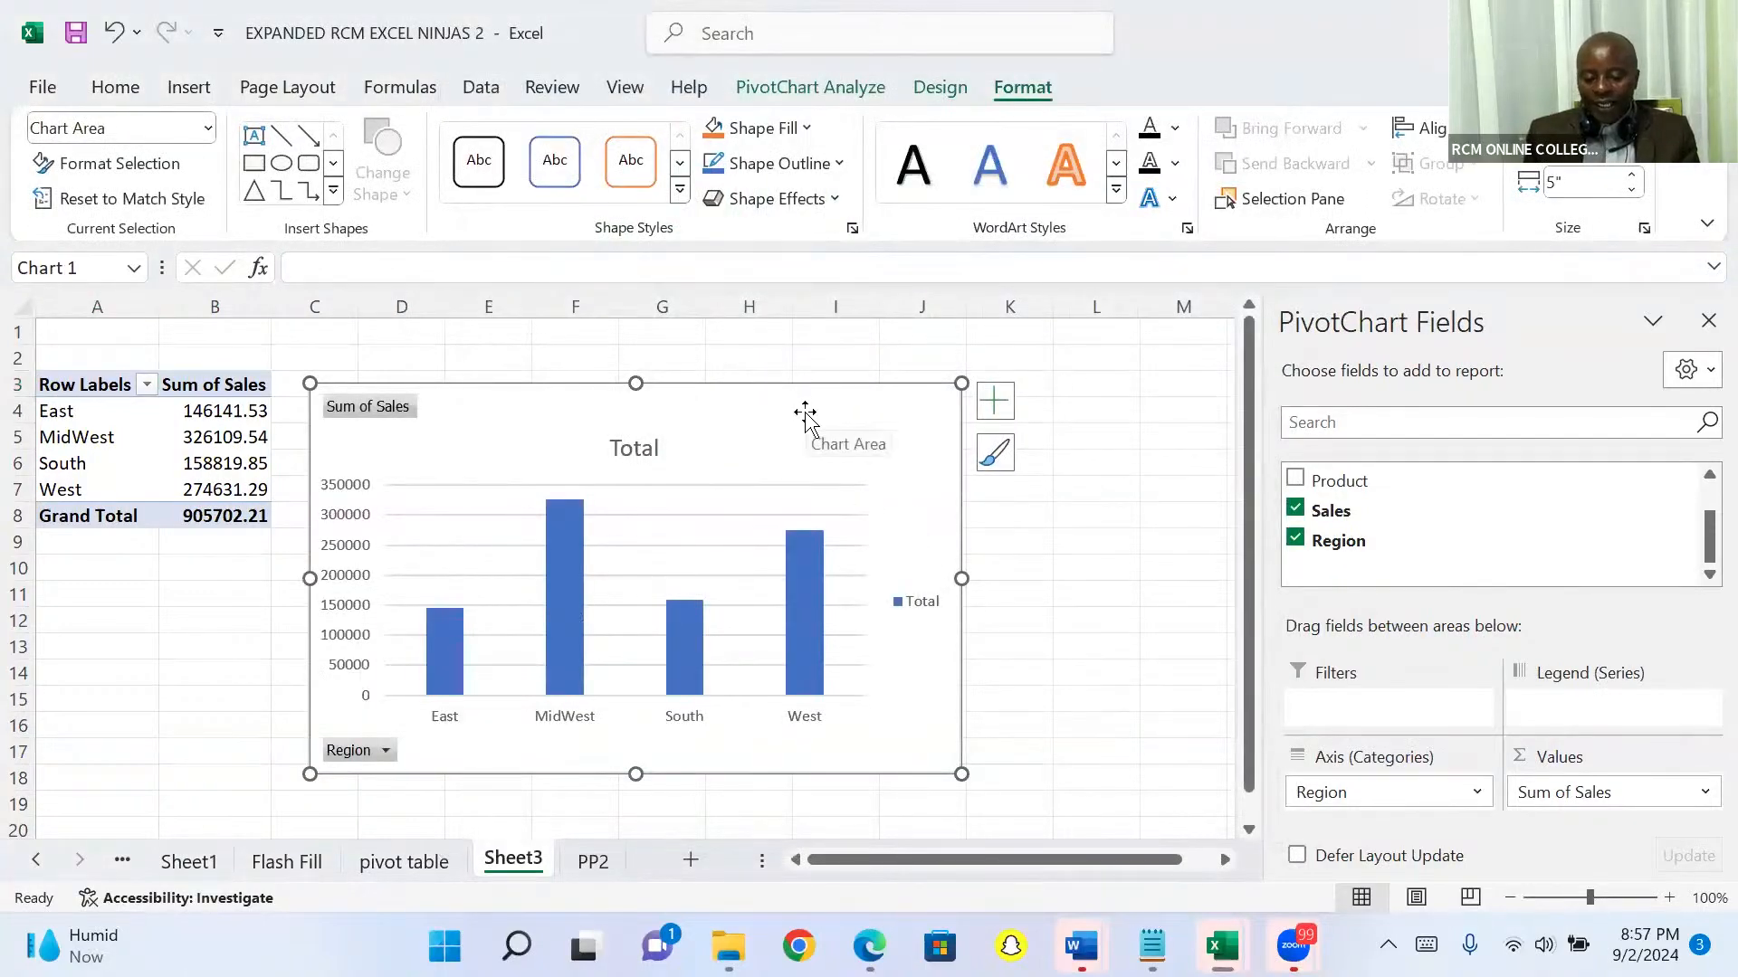
{"action": "left_click_drag", "start_coordinate": [808, 401], "coordinate": [927, 369]}
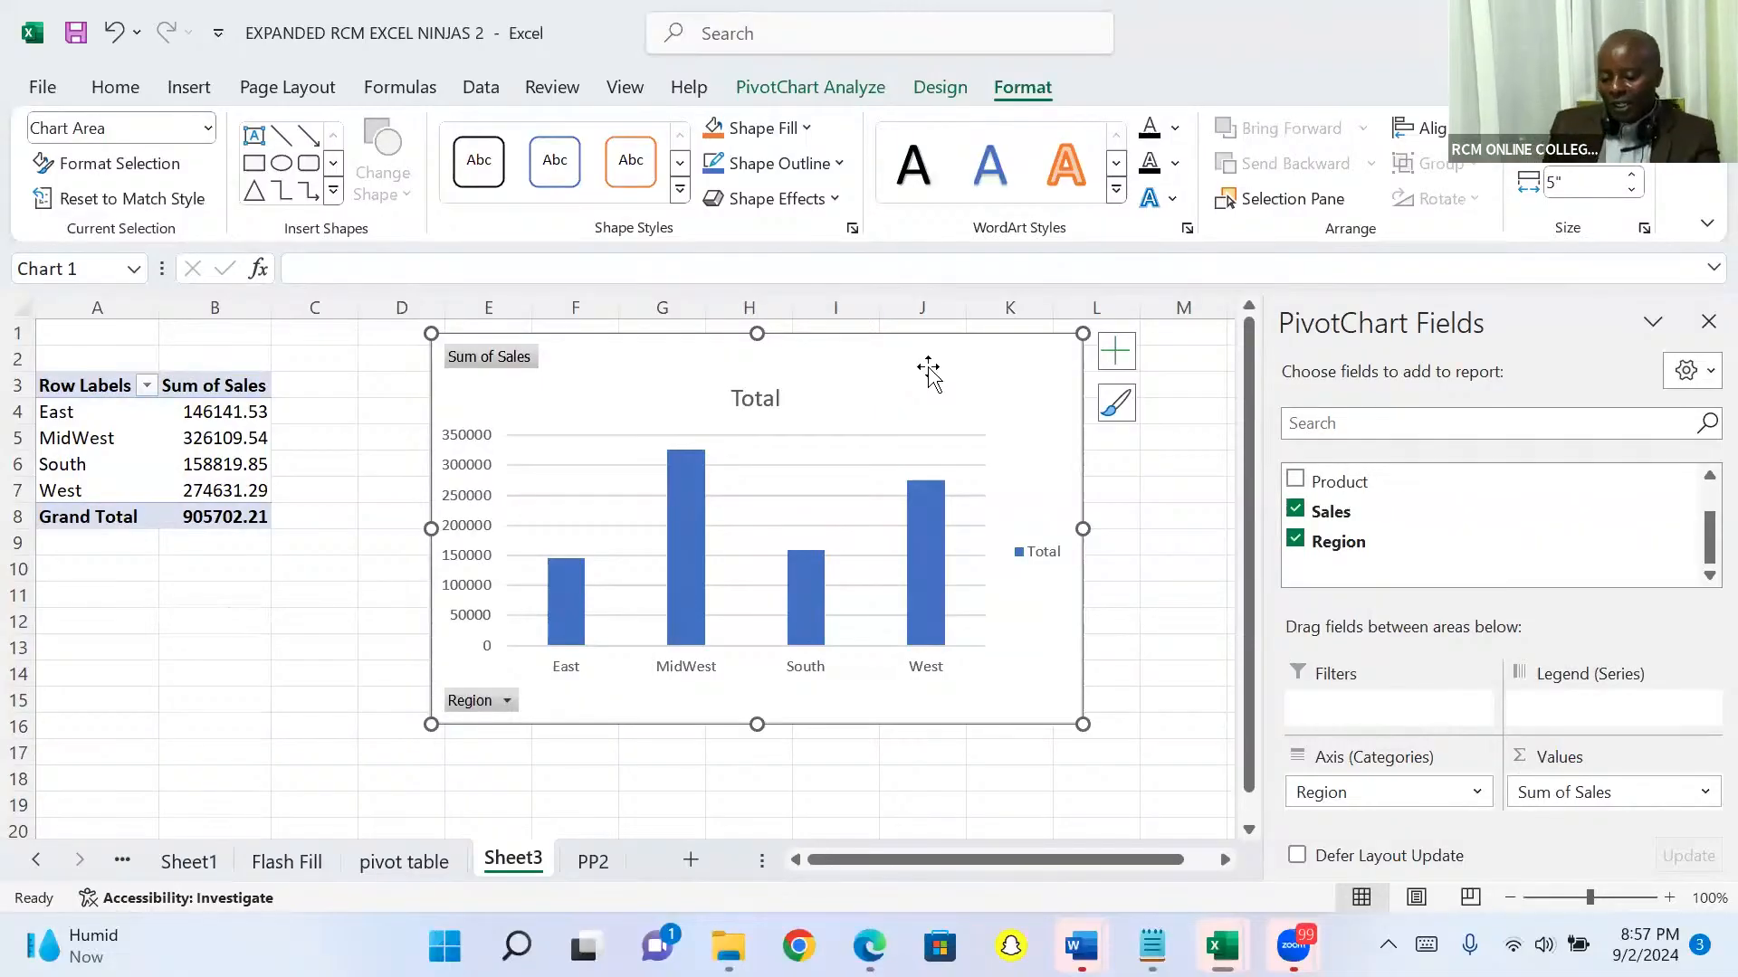
Step: Filter the PivotChart's Region field to show only East
{"action": "left_click", "coordinate": [510, 705]}
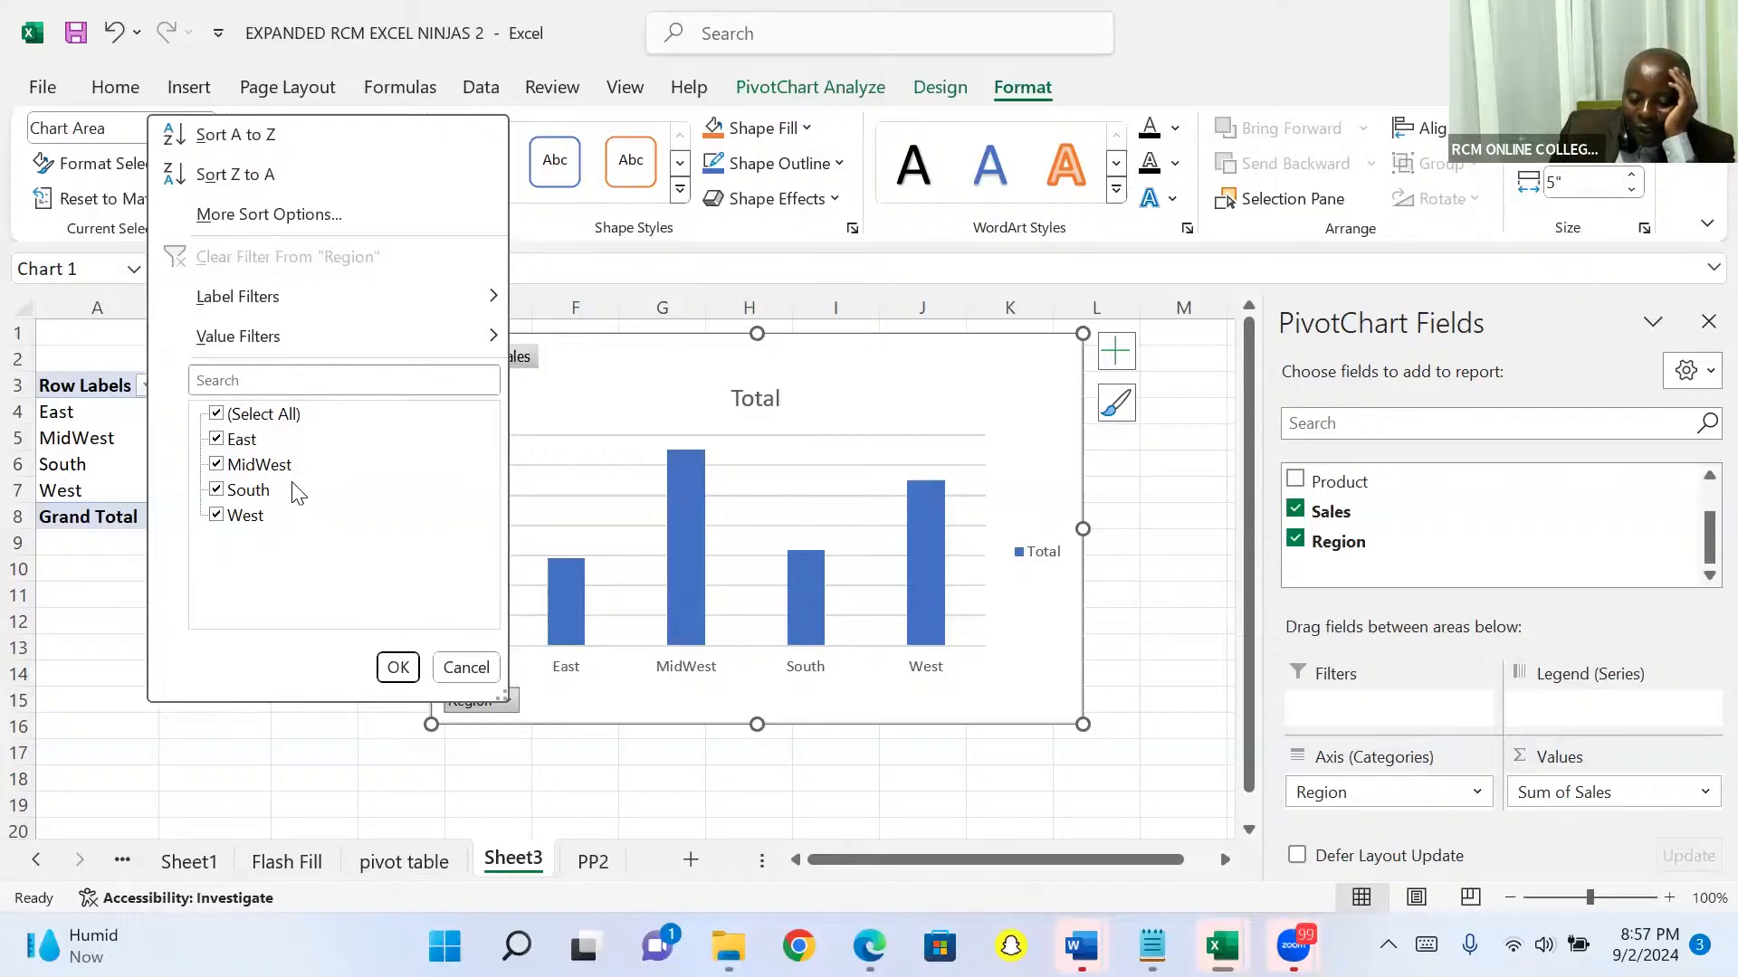
{"action": "left_click", "coordinate": [217, 416]}
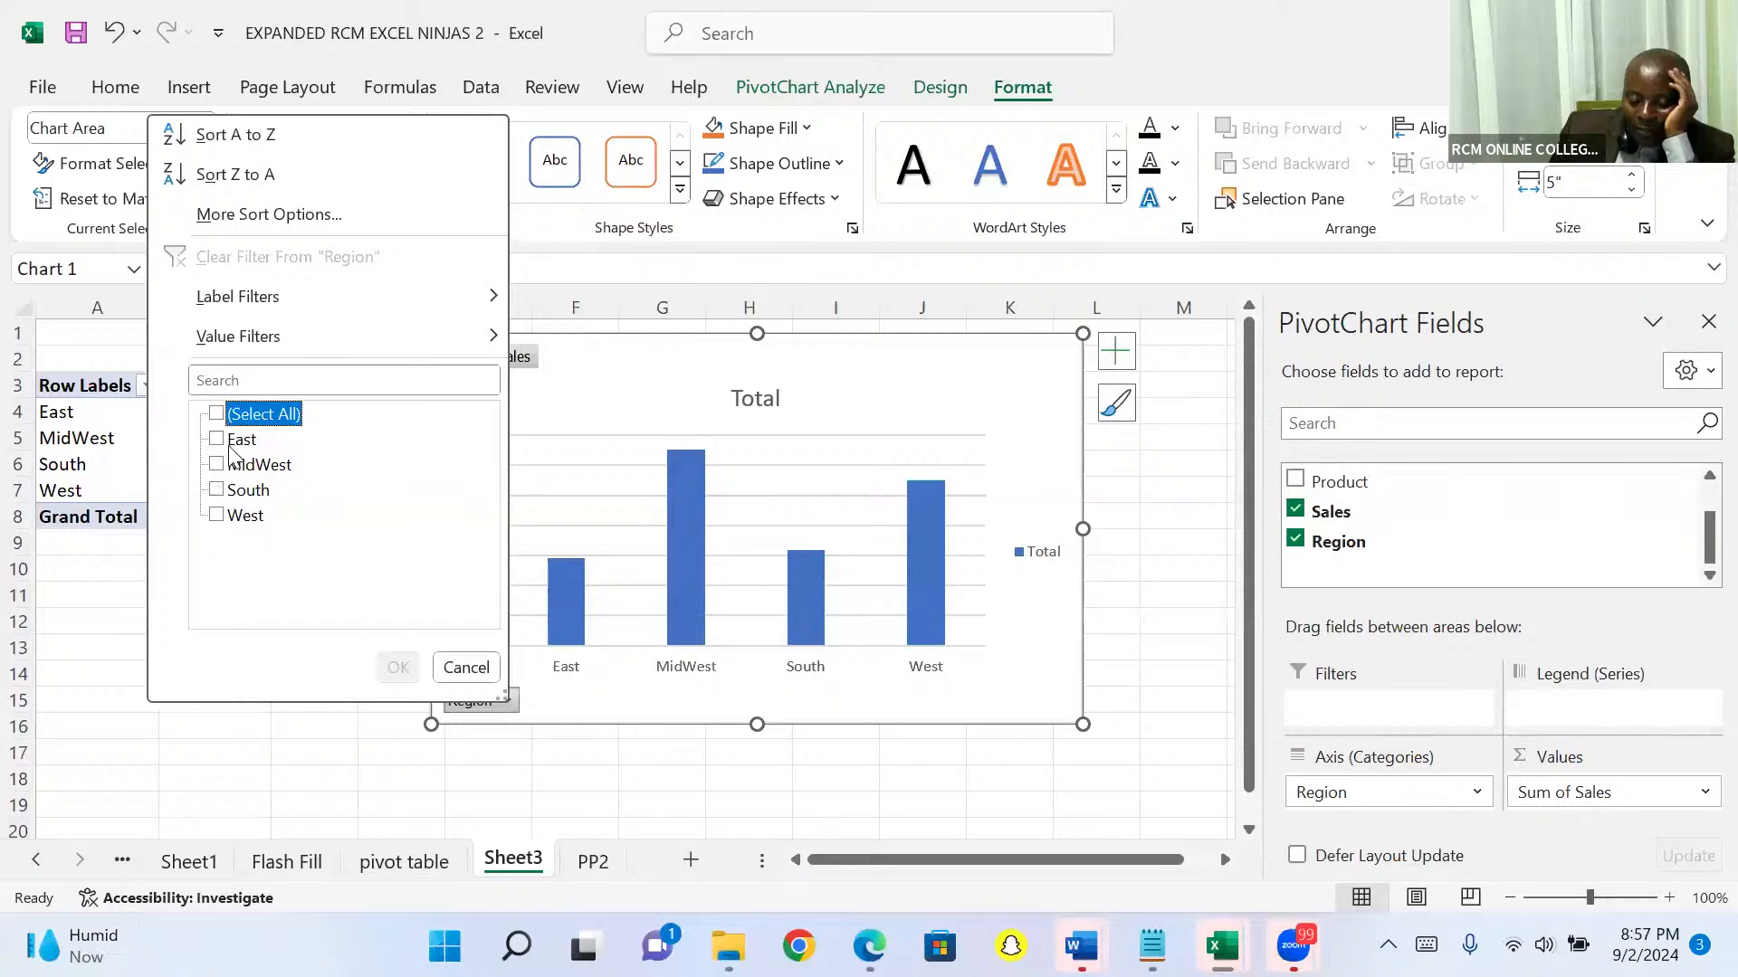
{"action": "left_click", "coordinate": [218, 443]}
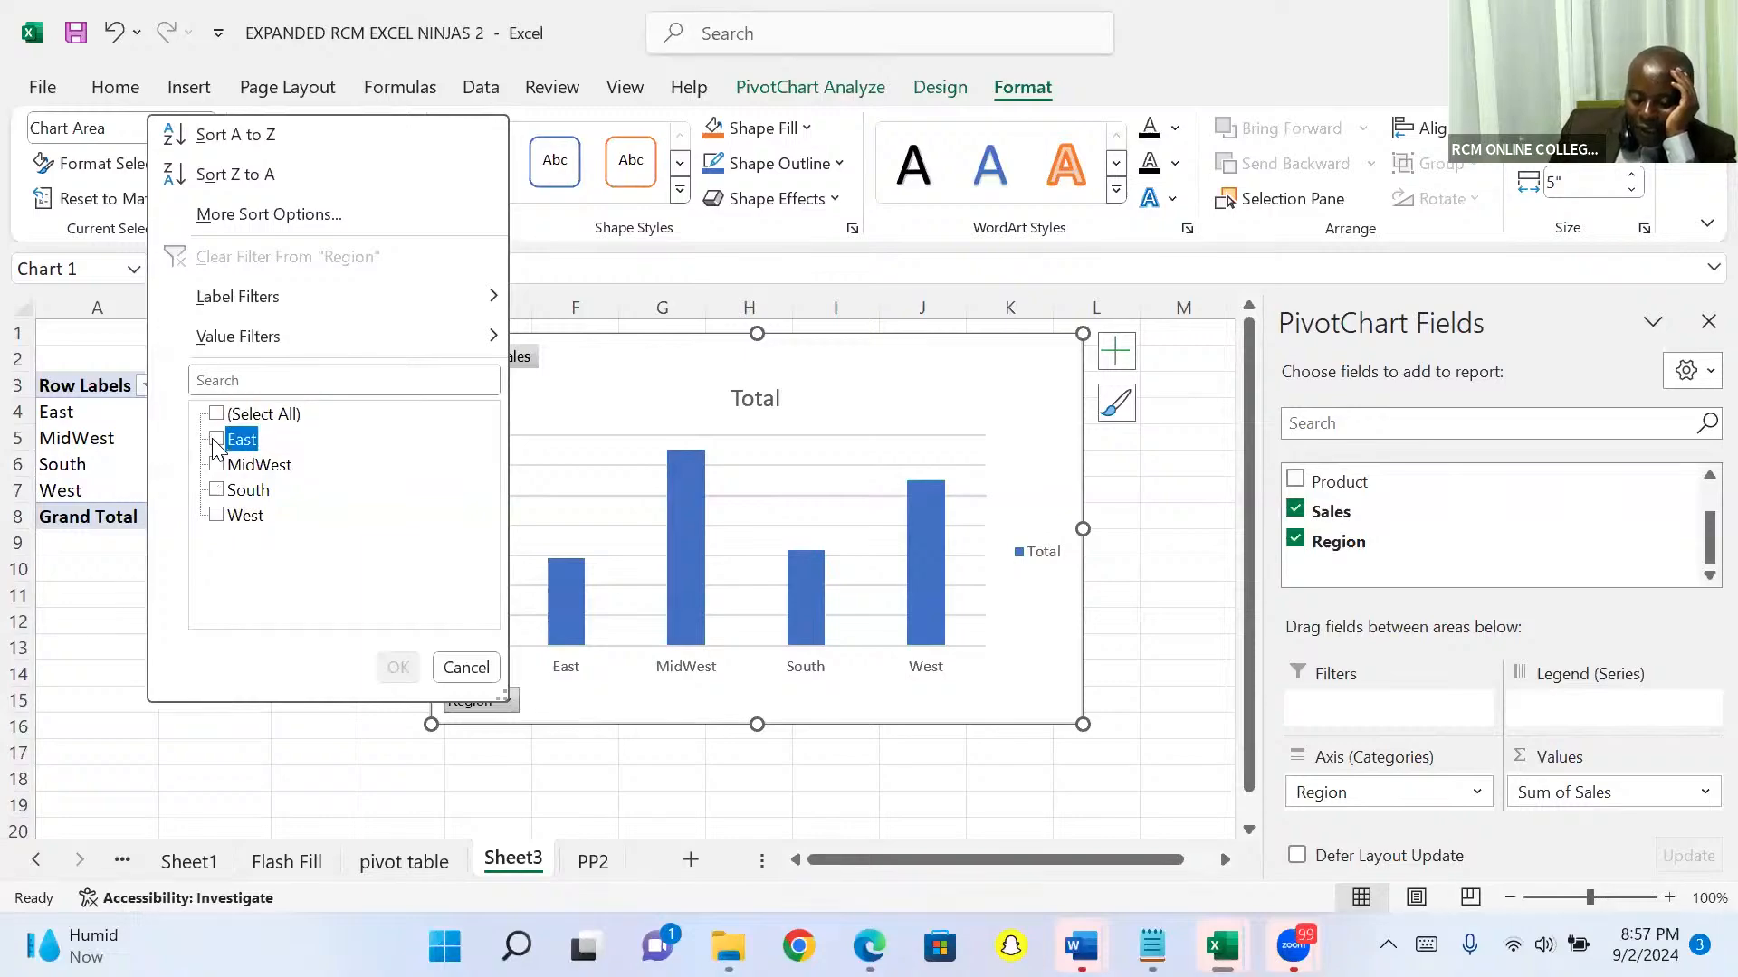
{"action": "left_click", "coordinate": [389, 666]}
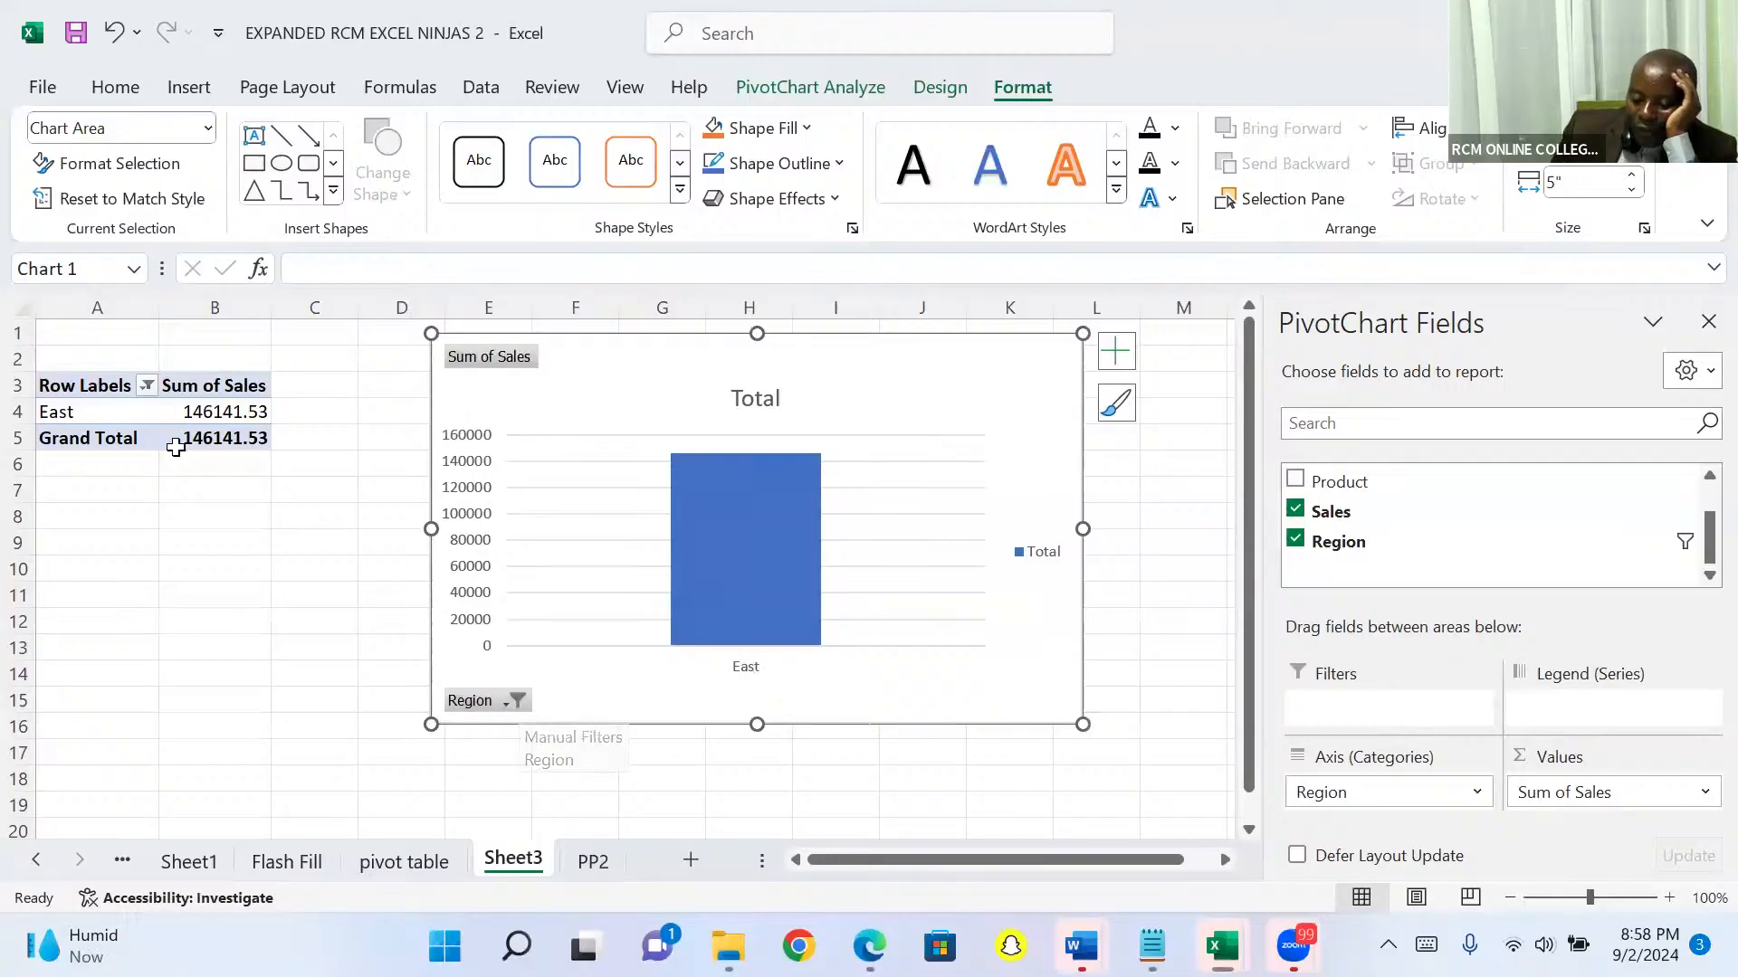
Step: Add South to the regions shown by the PivotChart's Region filter
{"action": "left_click", "coordinate": [517, 701]}
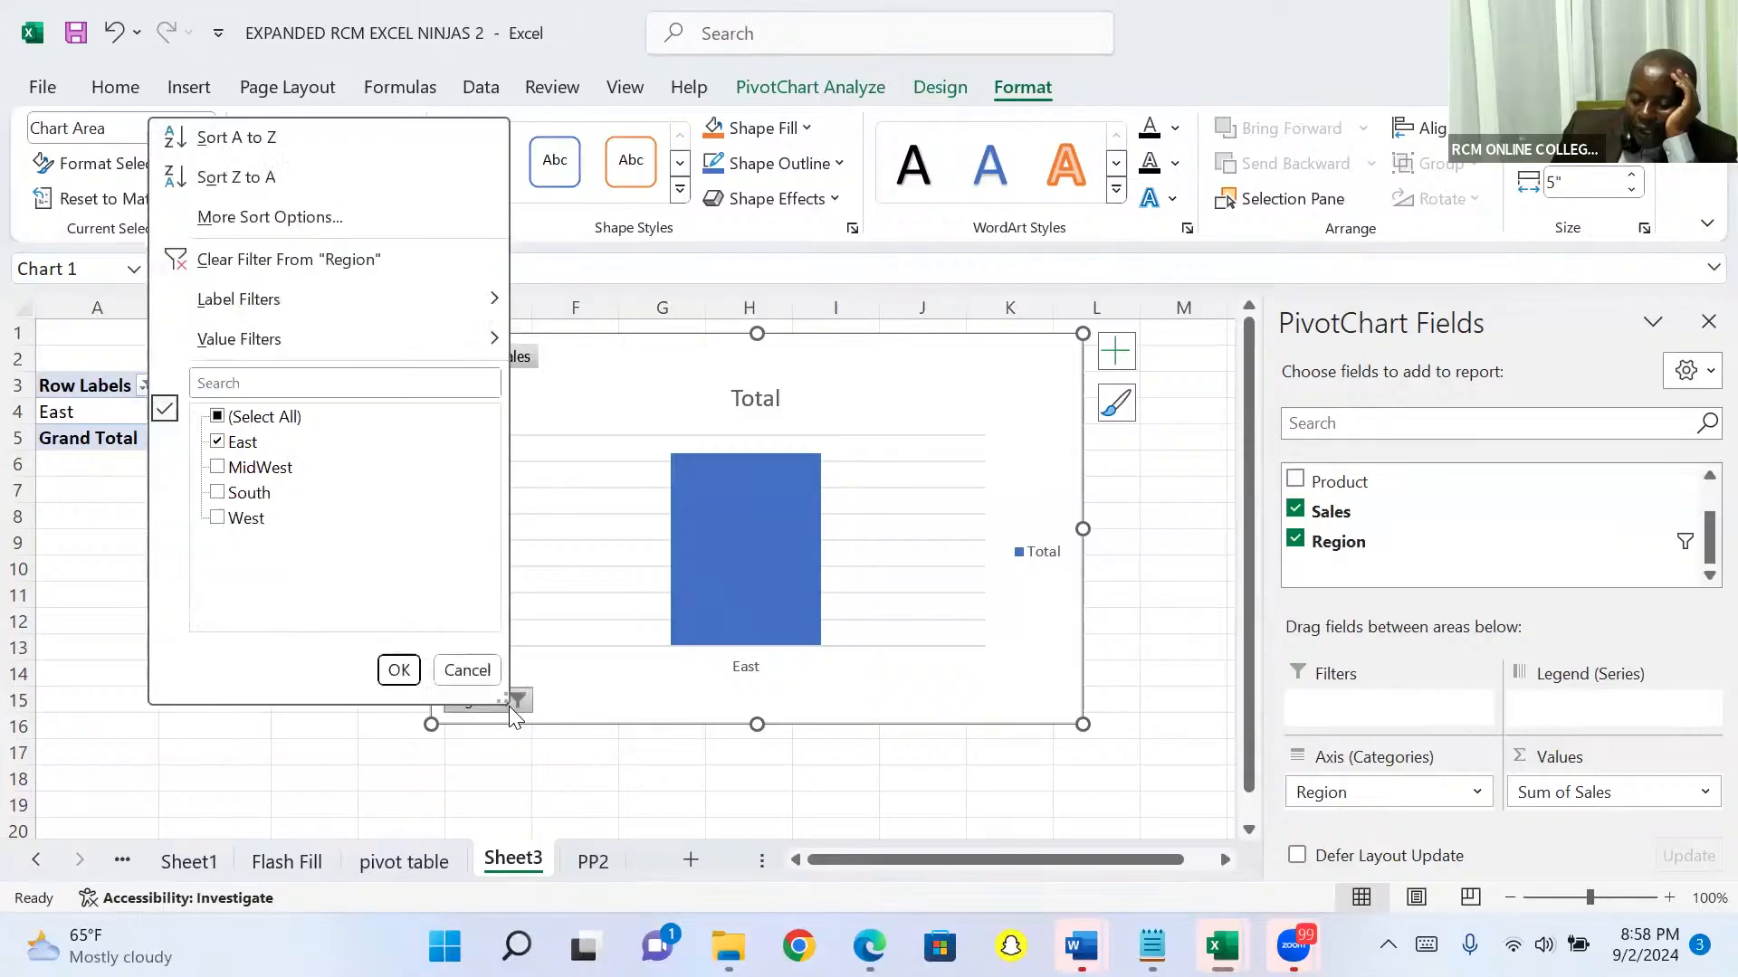
{"action": "left_click", "coordinate": [219, 494]}
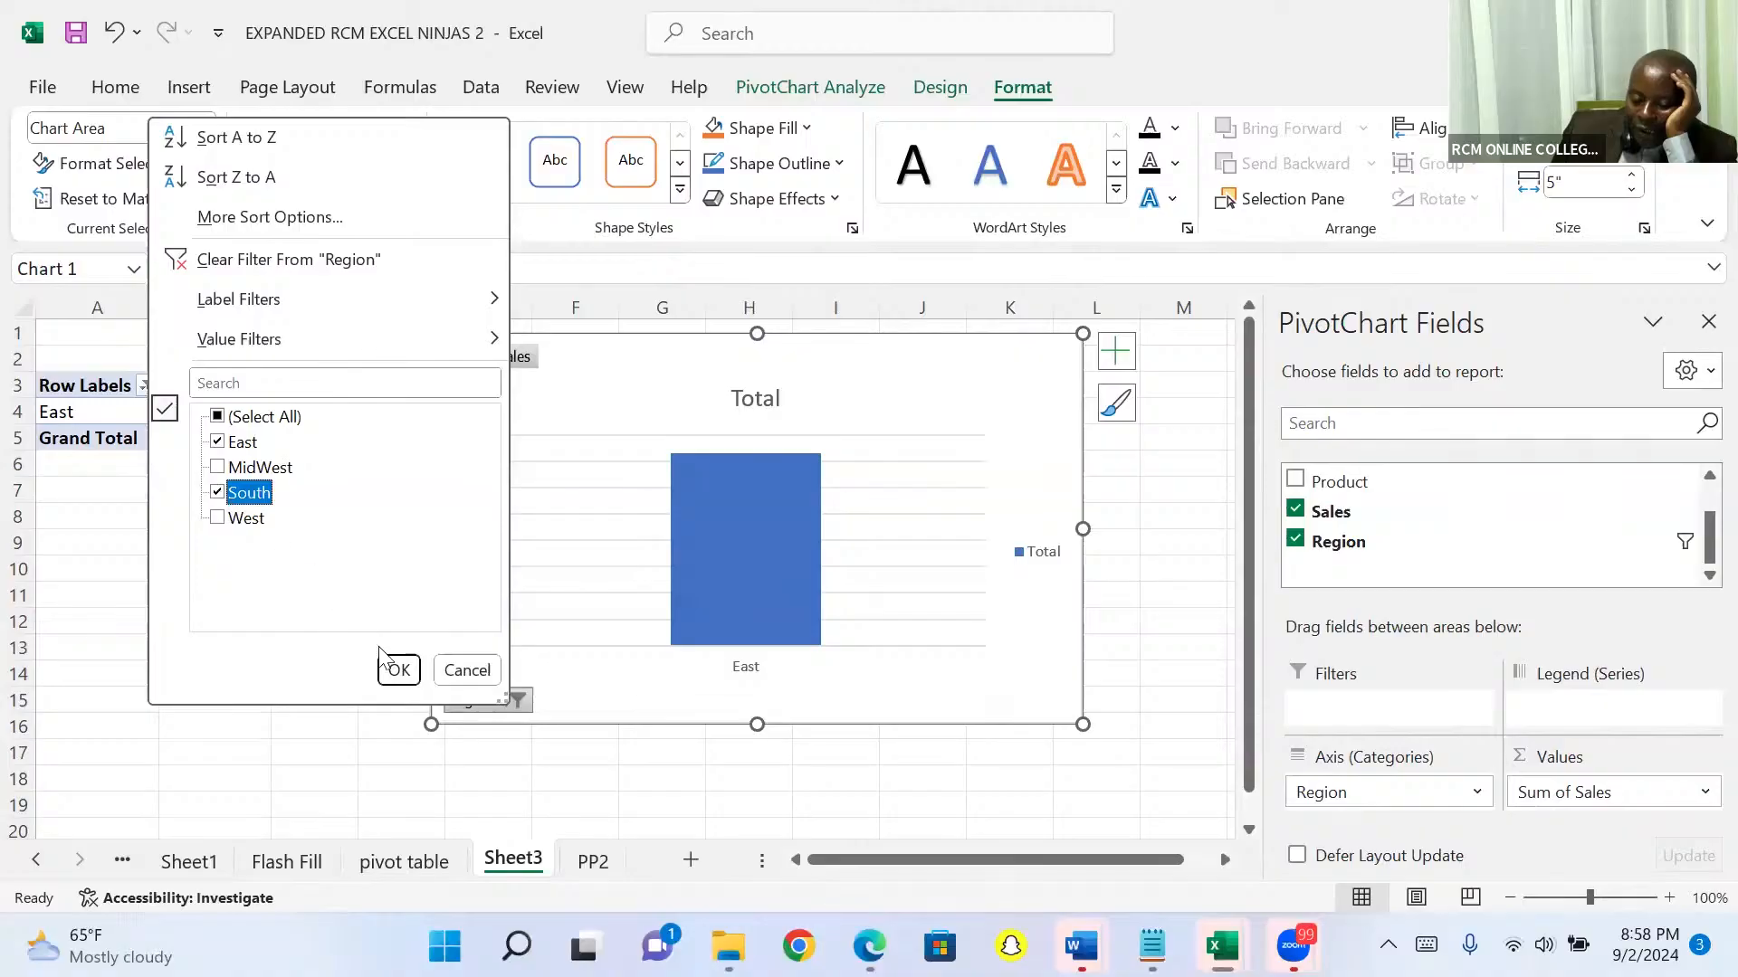
{"action": "left_click", "coordinate": [396, 670]}
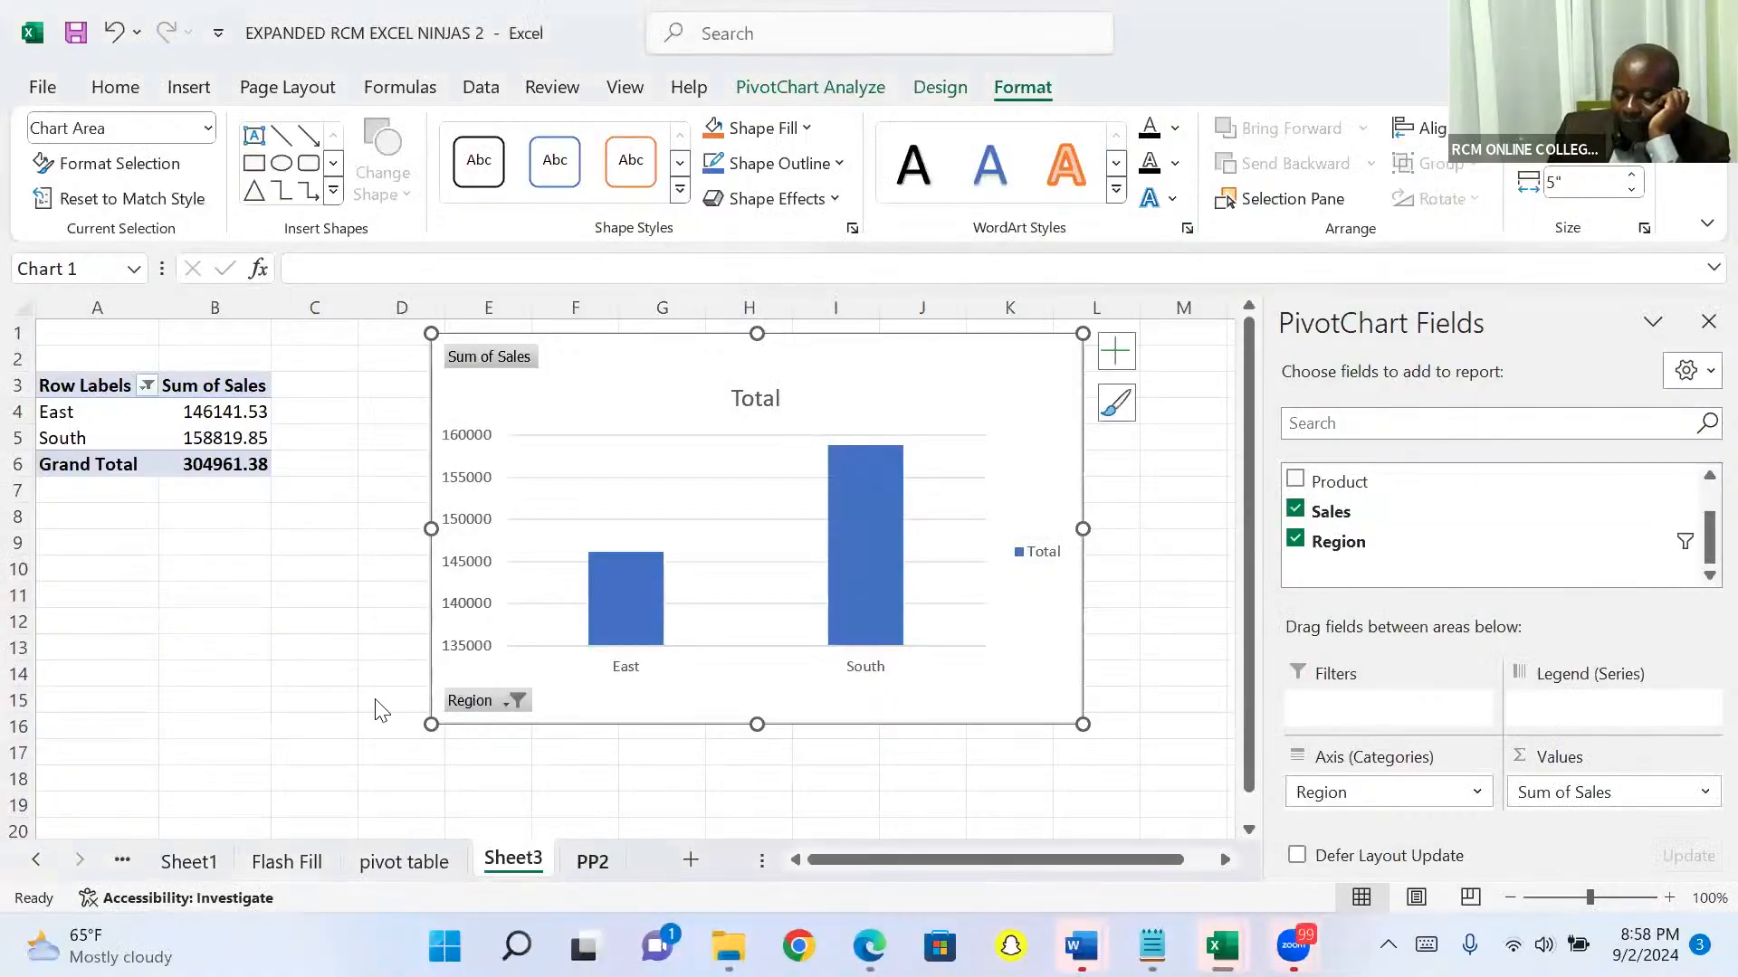
Step: Return to sheet PP2 and jump from the first Product value to the last one in the column
{"action": "key", "text": "ctrl+Page_Down"}
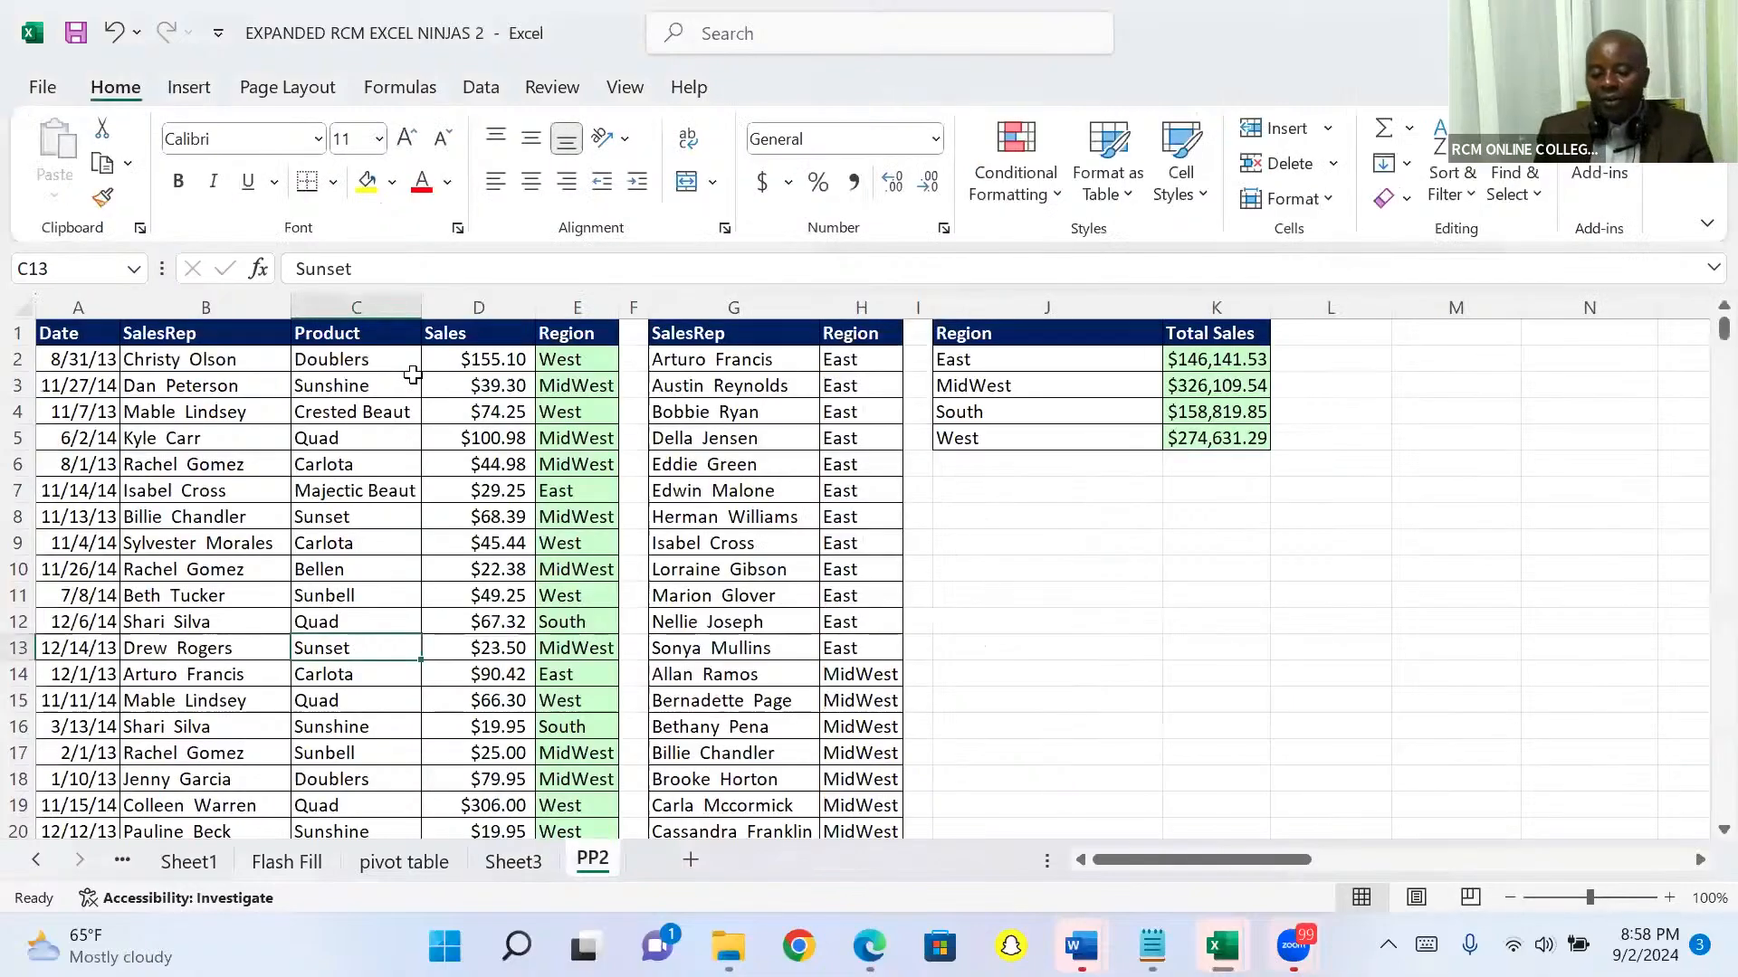
{"action": "left_click", "coordinate": [367, 356]}
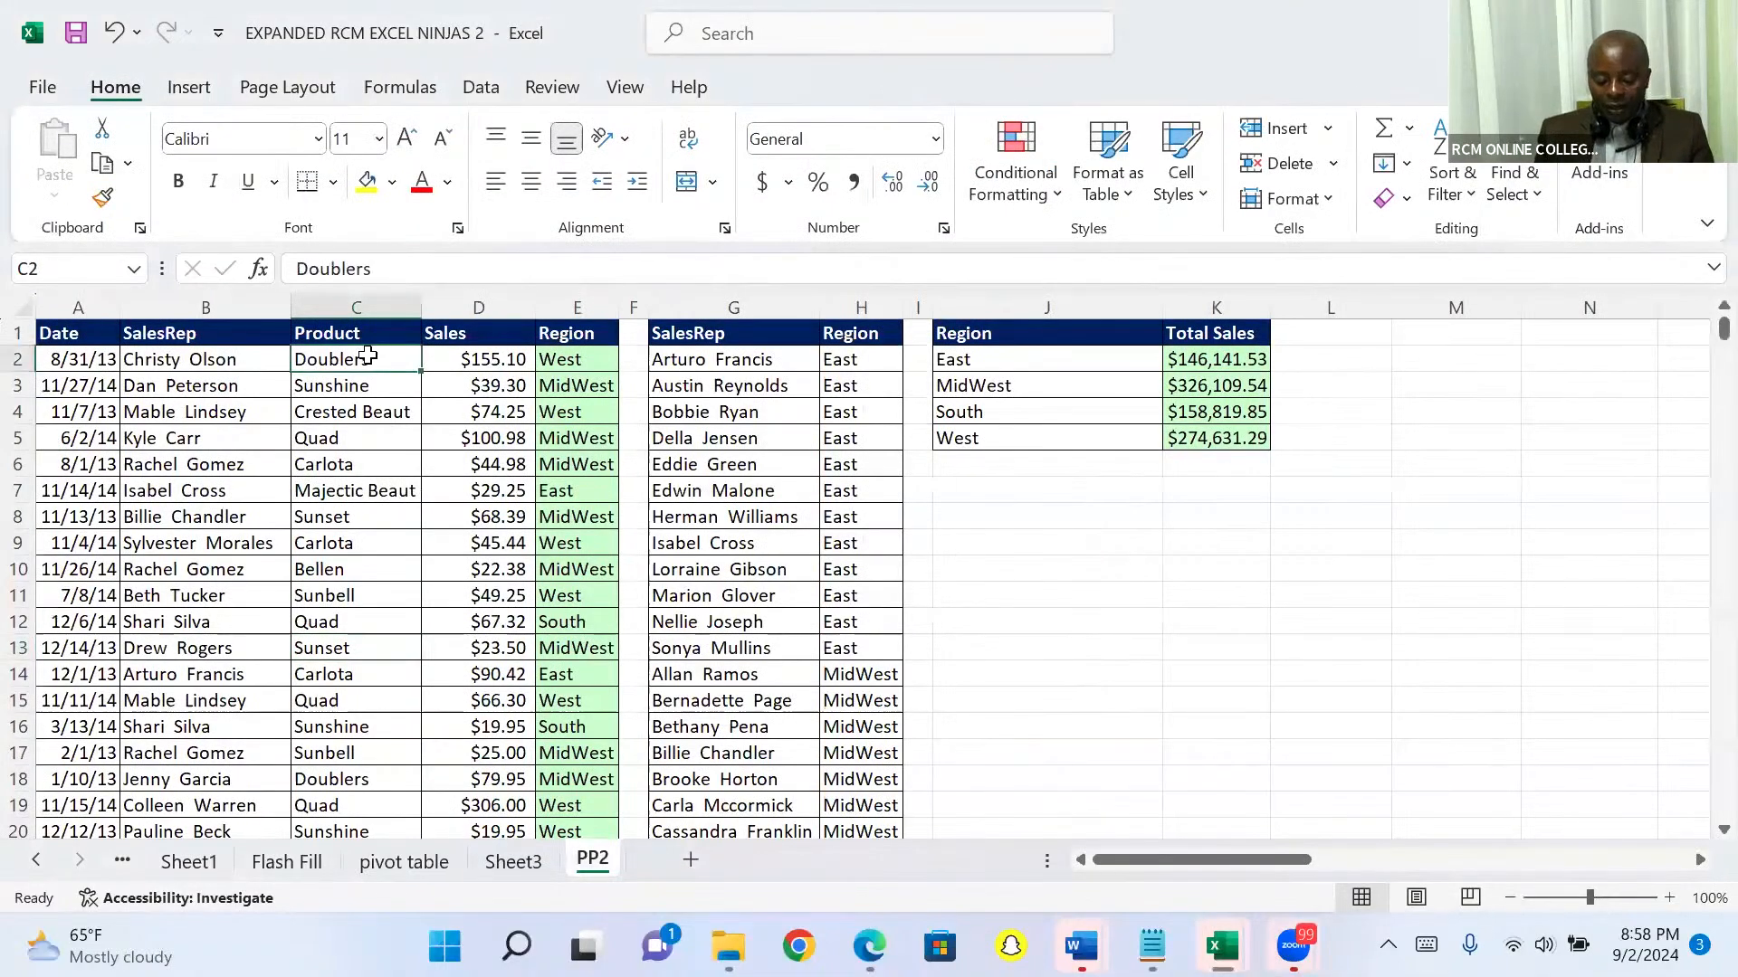
{"action": "key", "text": "ctrl+Down"}
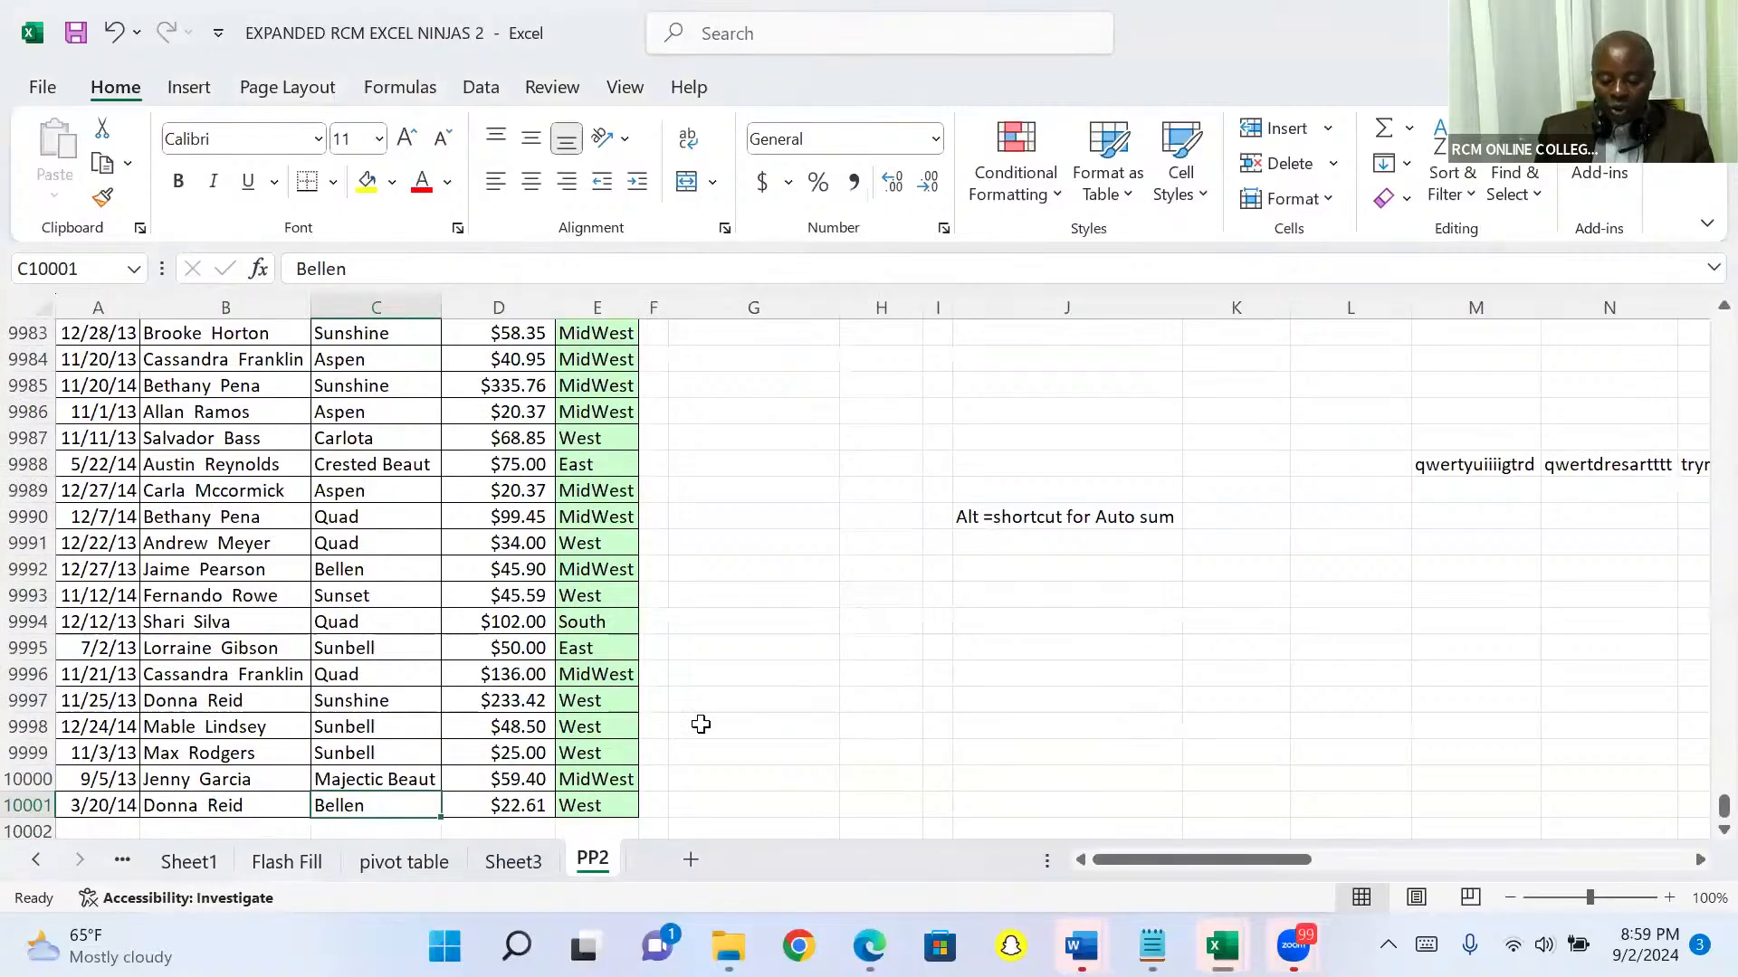
Step: Total the Sales column with AutoSum in cell D10002, and clear that total
{"action": "key", "text": "Right"}
{"action": "key", "text": "Down"}
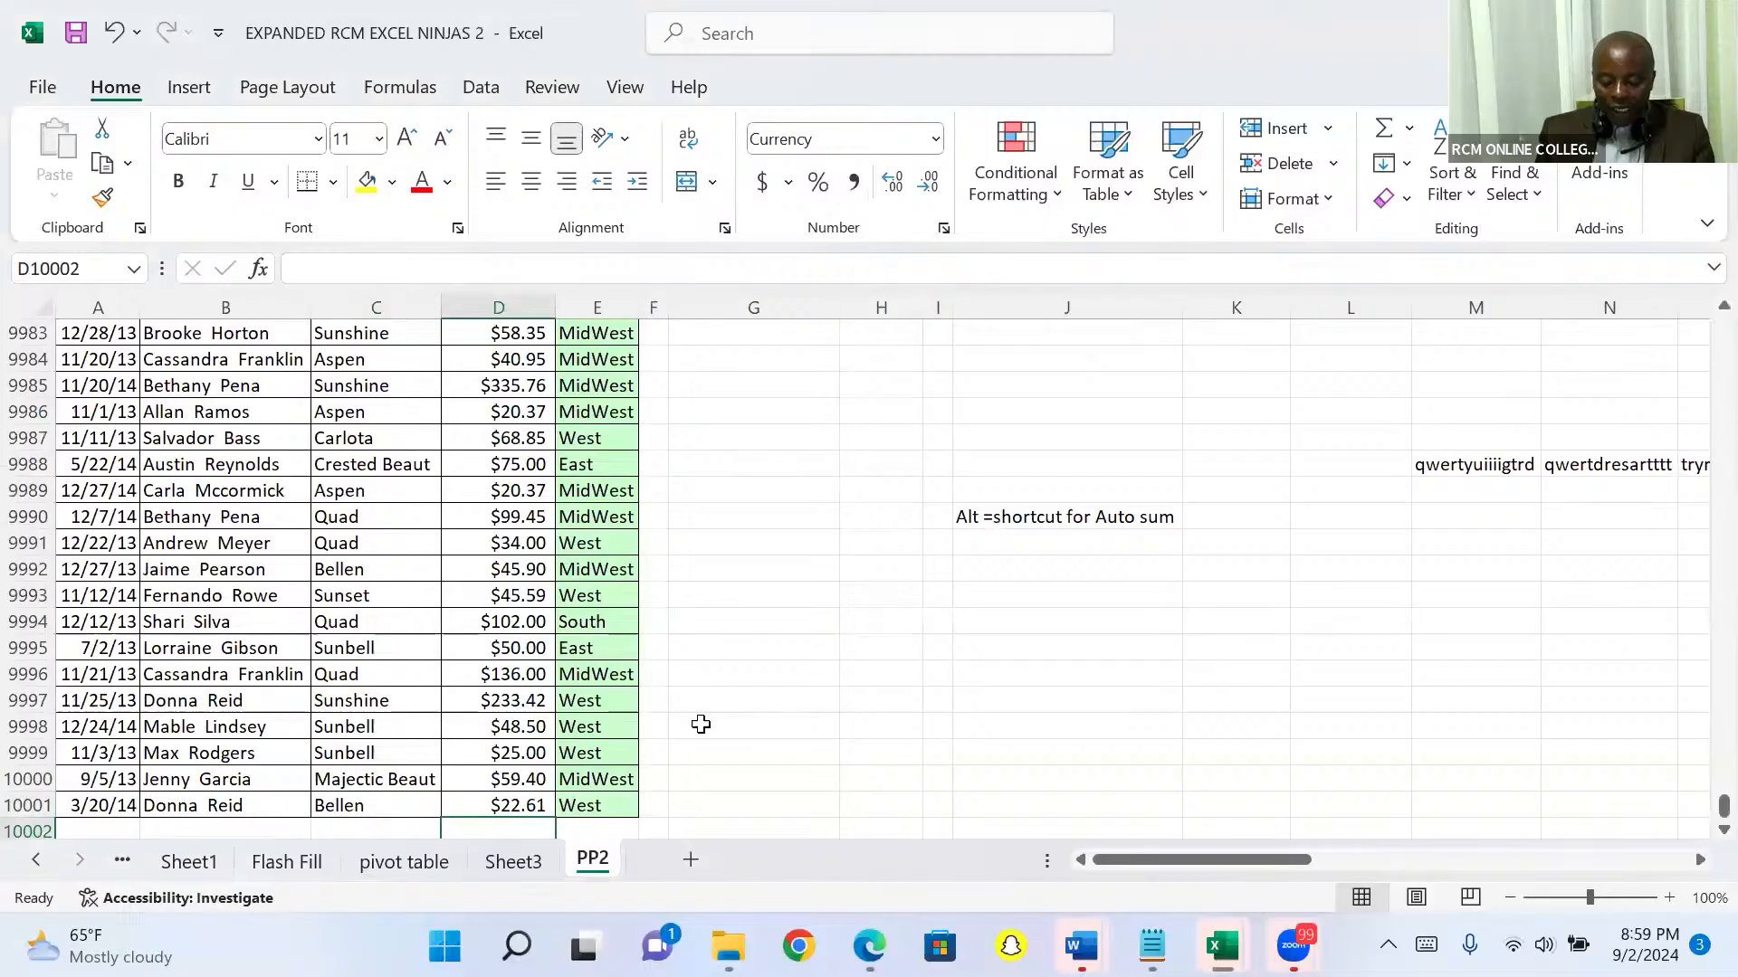
{"action": "key", "text": "alt+equal"}
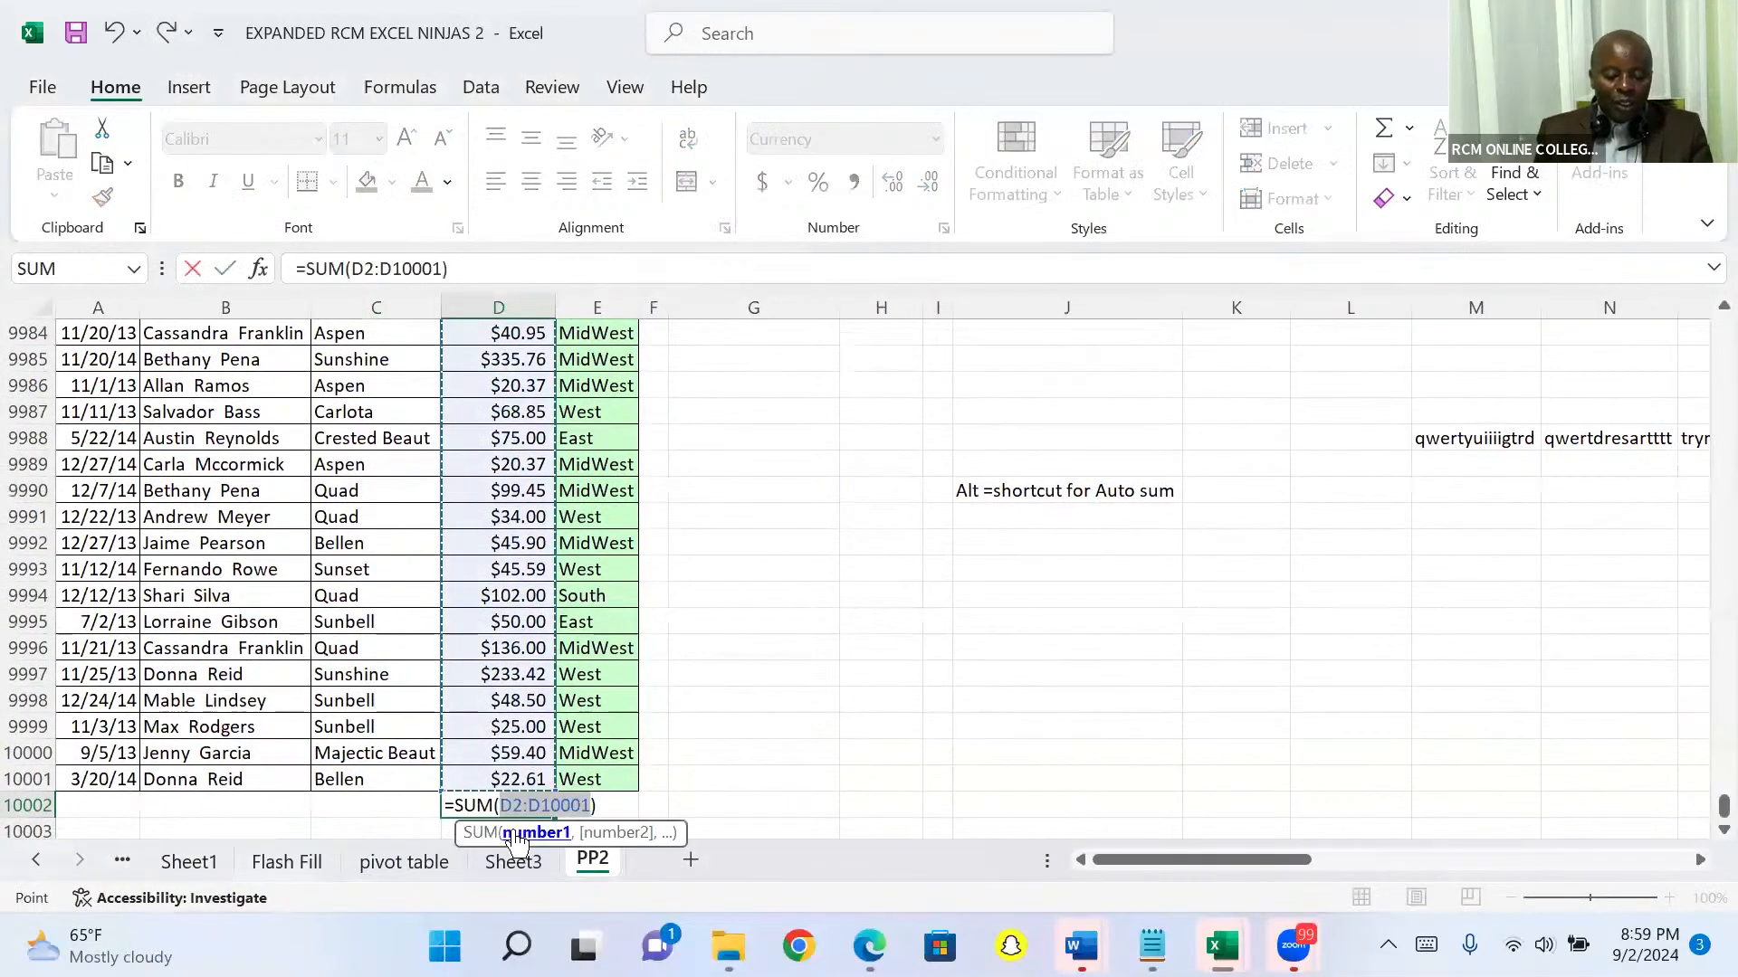
{"action": "key", "text": "Return"}
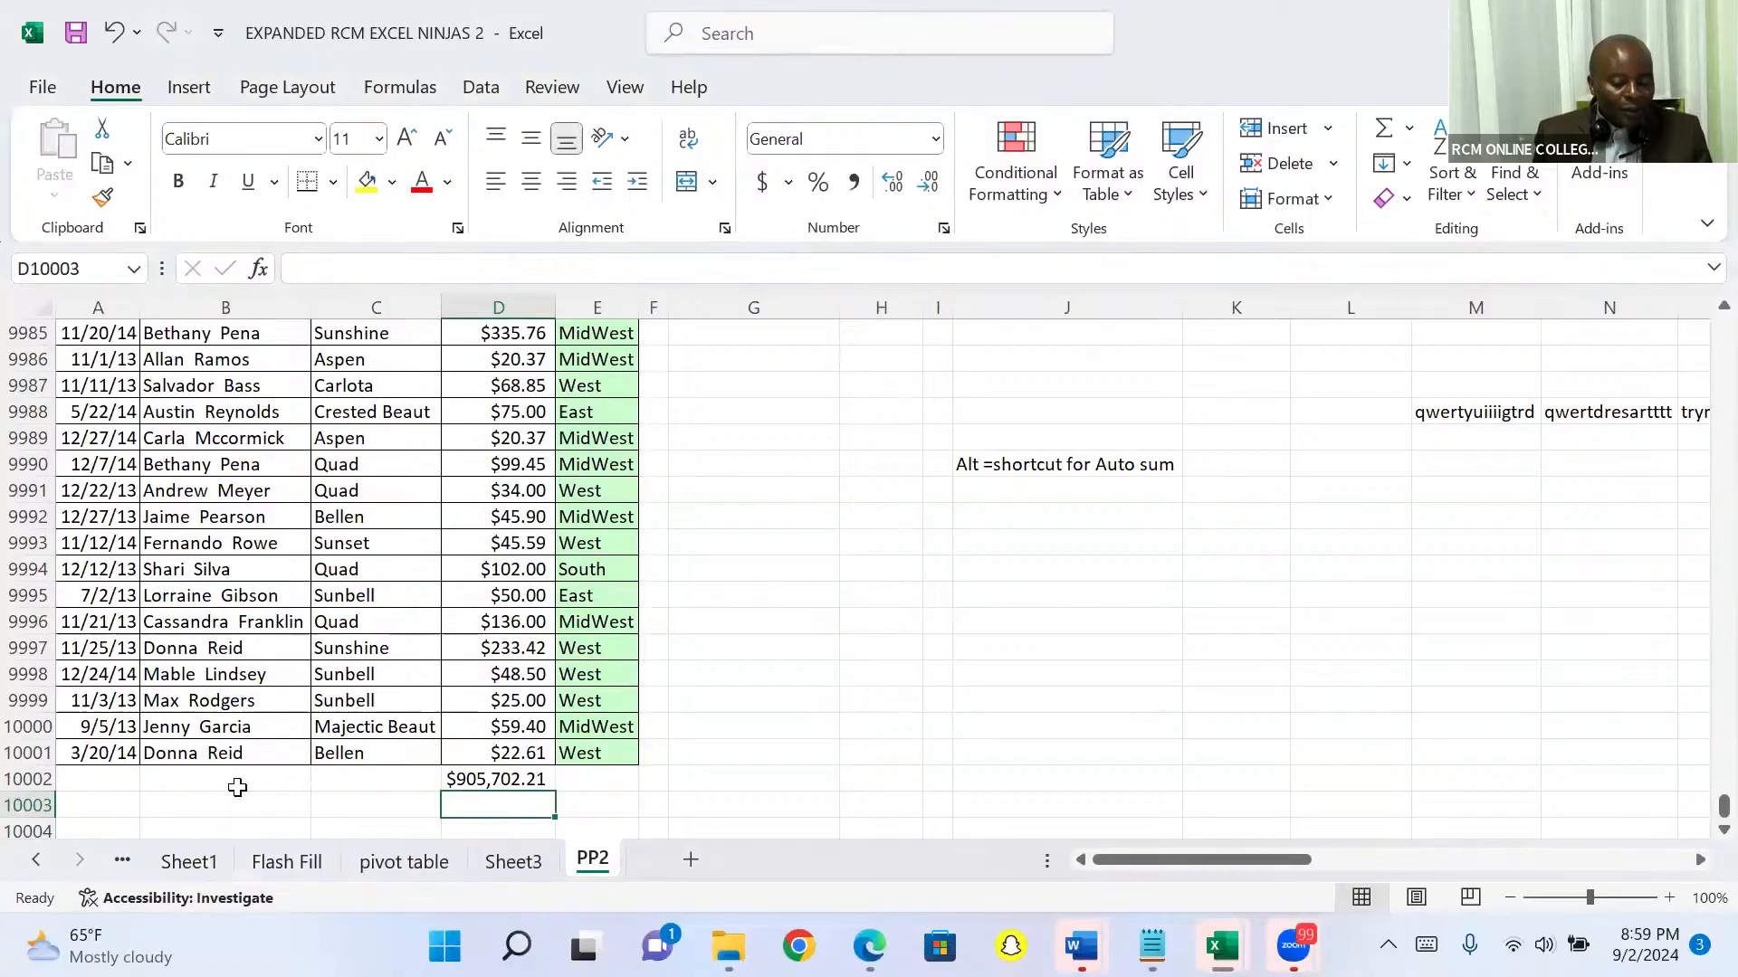
{"action": "key", "text": "Up"}
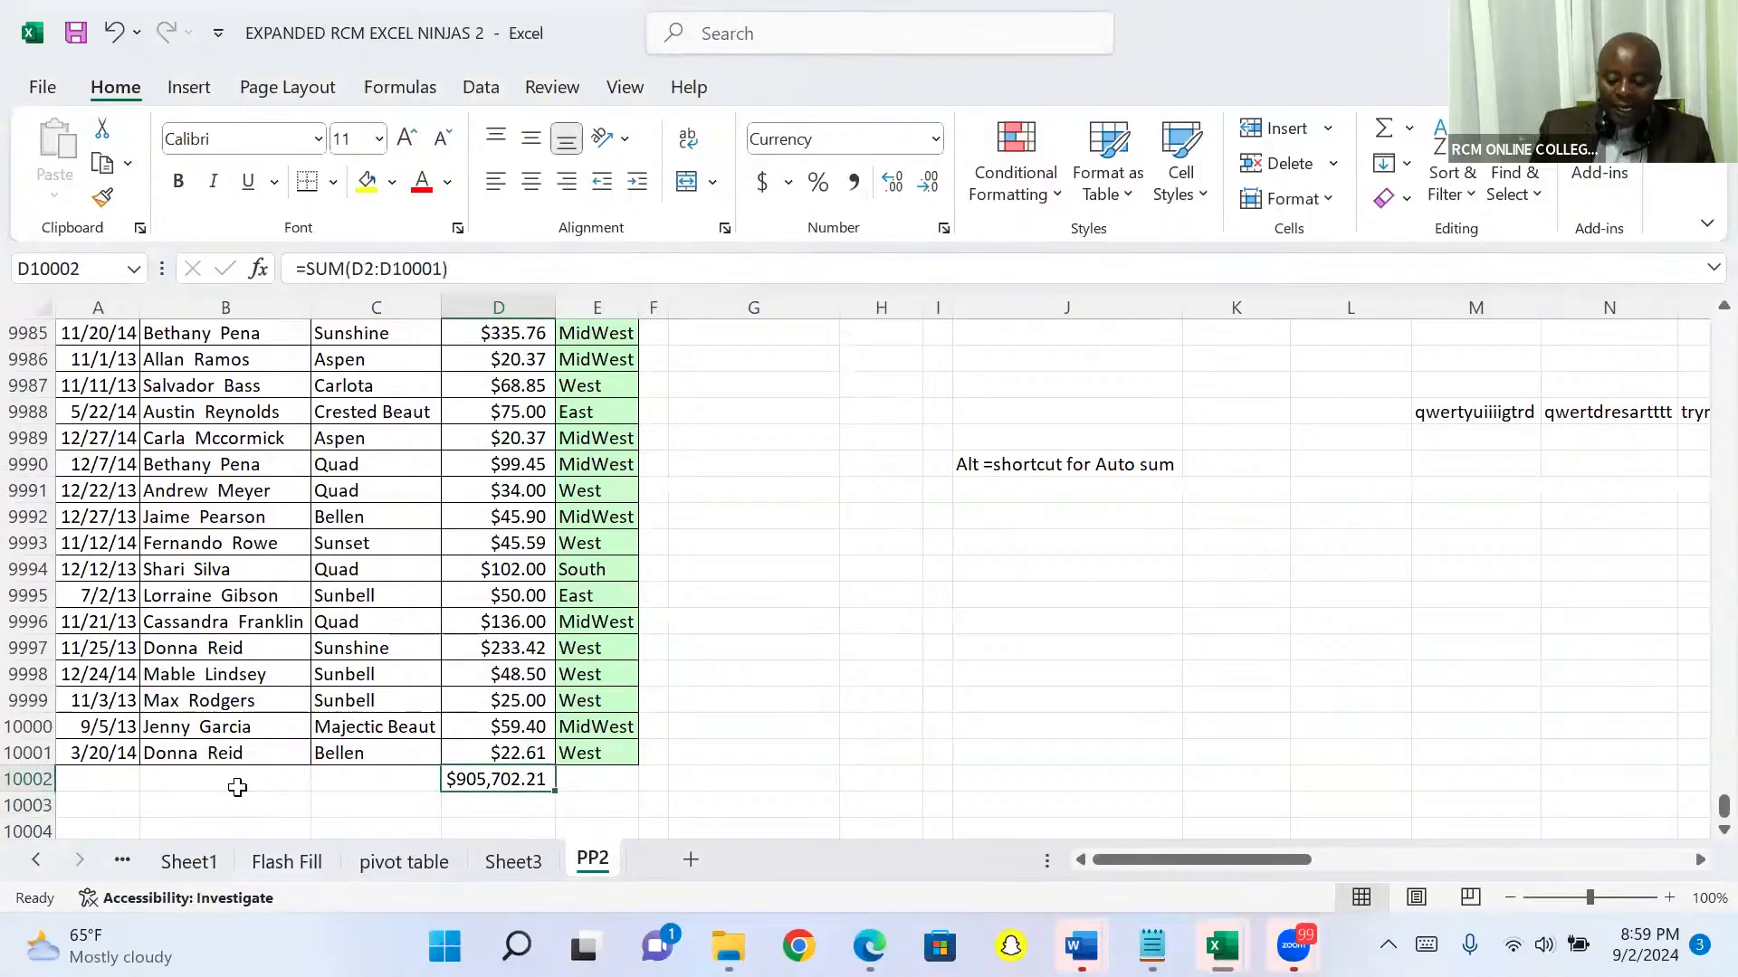
{"action": "key", "text": "Delete"}
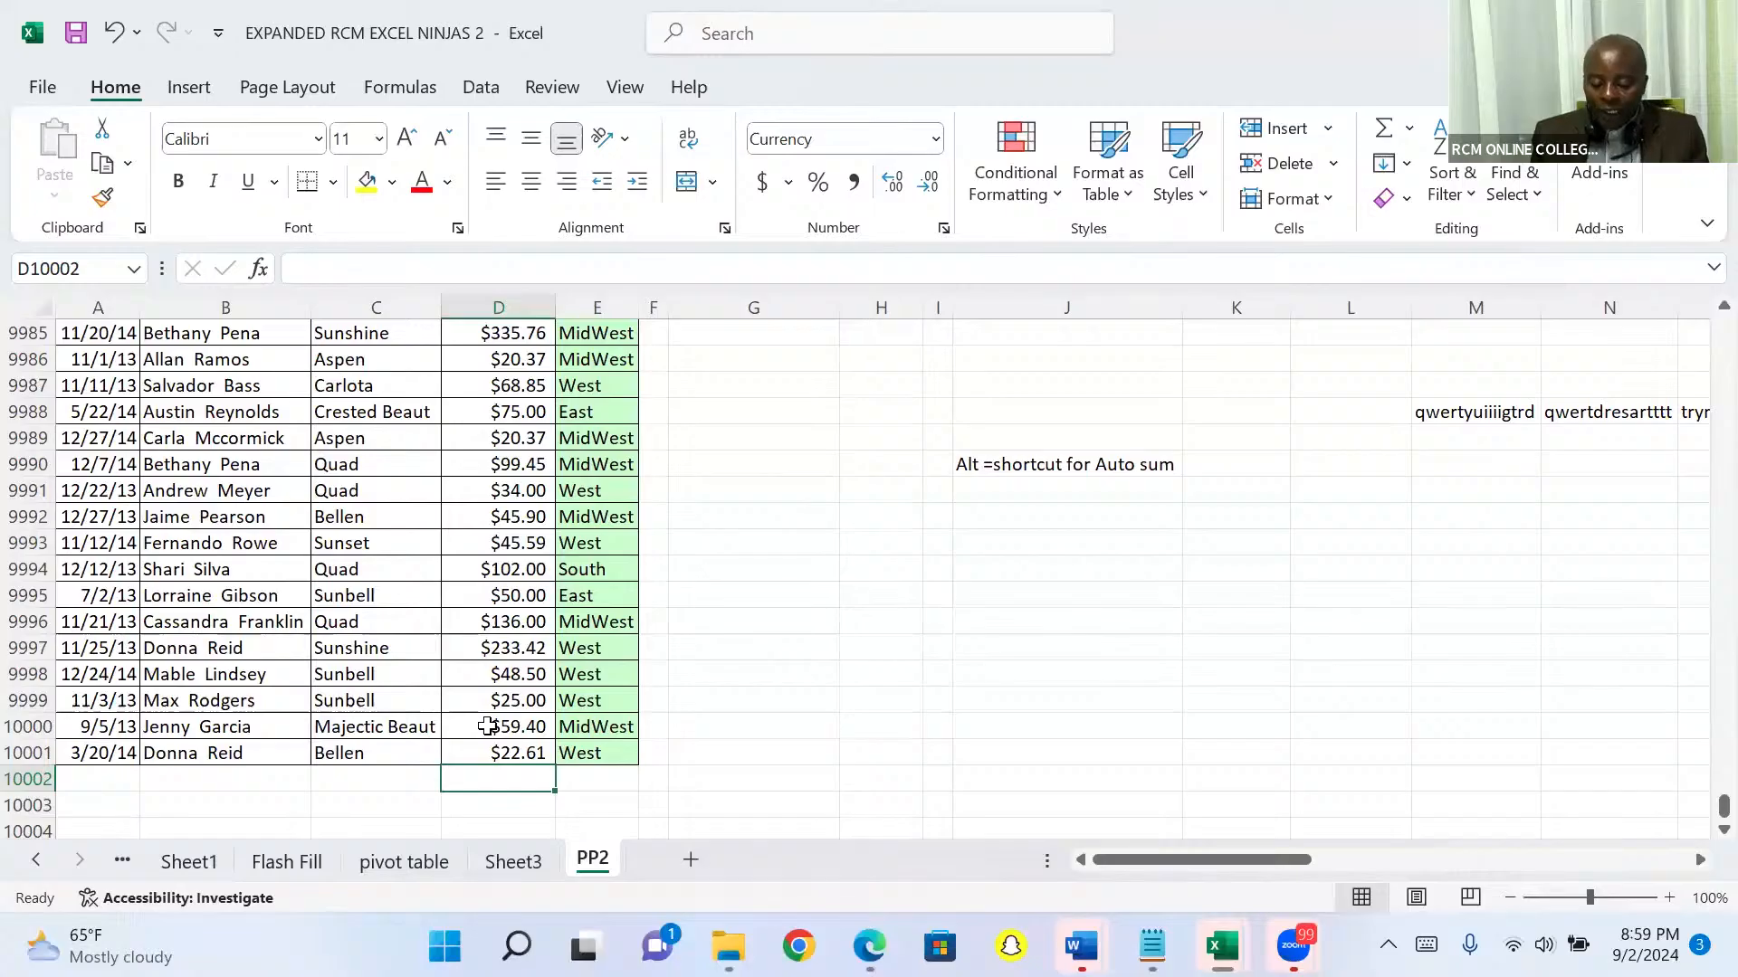
Step: Insert another PivotTable based on the sales list range A1:E10001 of sheet PP2, placed on a new worksheet
{"action": "left_click", "coordinate": [497, 579]}
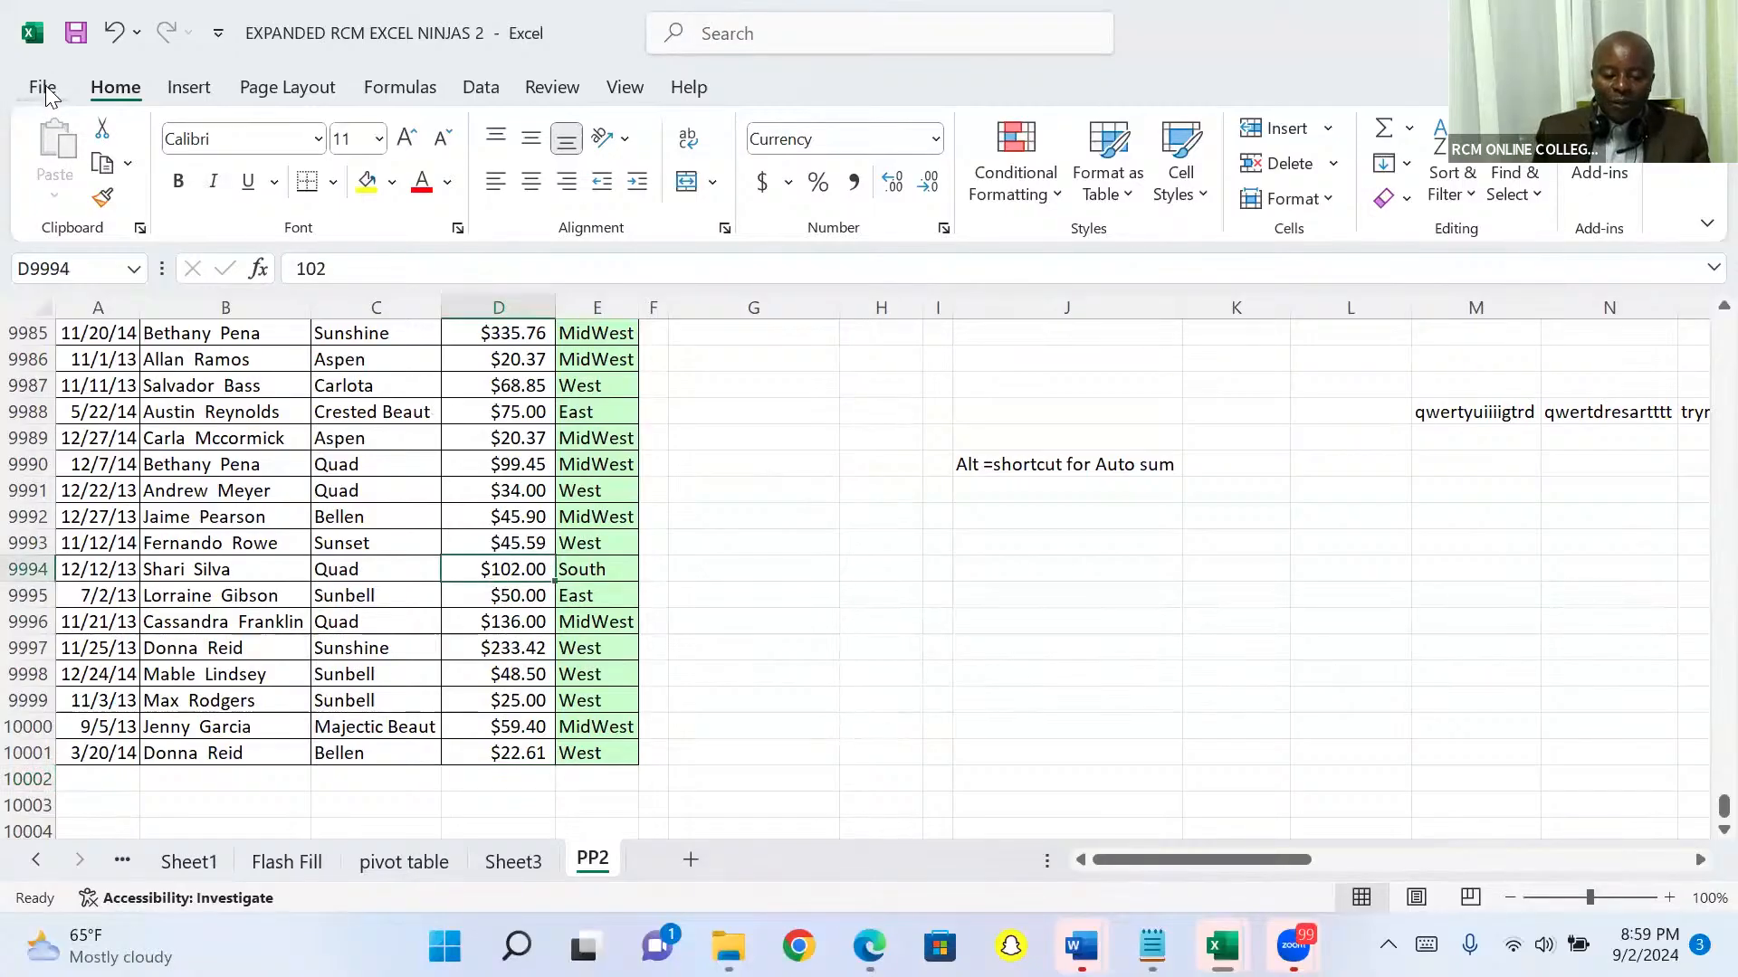
{"action": "left_click", "coordinate": [189, 91]}
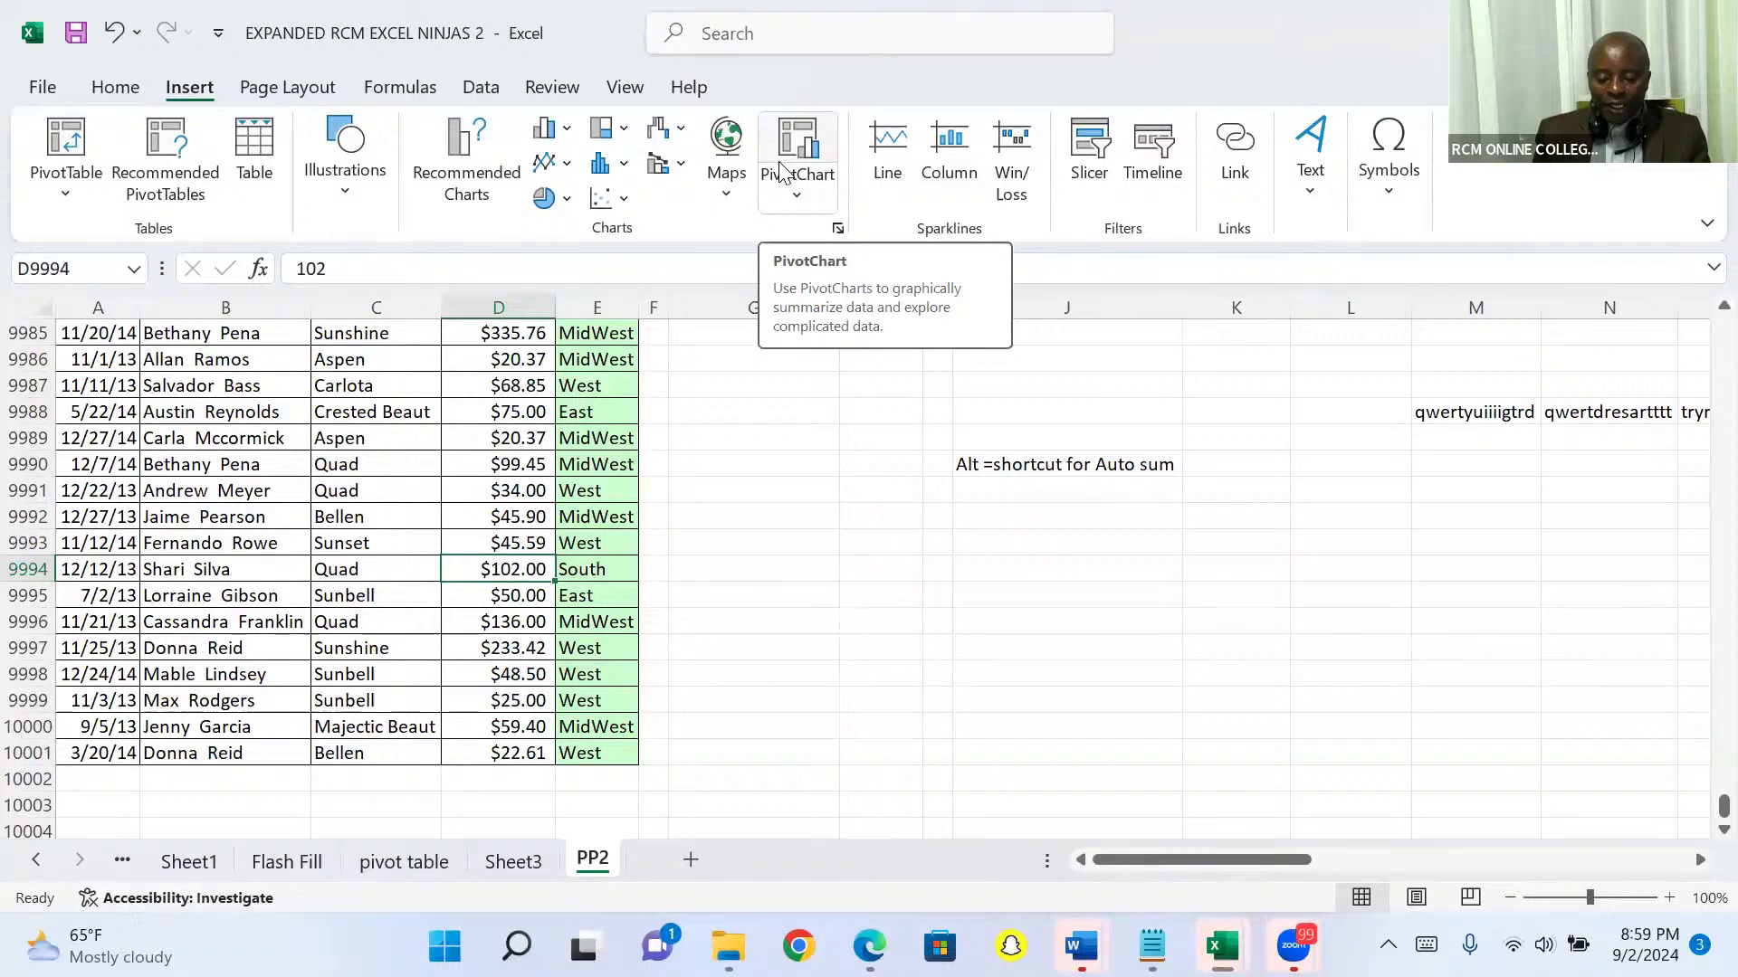
{"action": "left_click", "coordinate": [71, 140]}
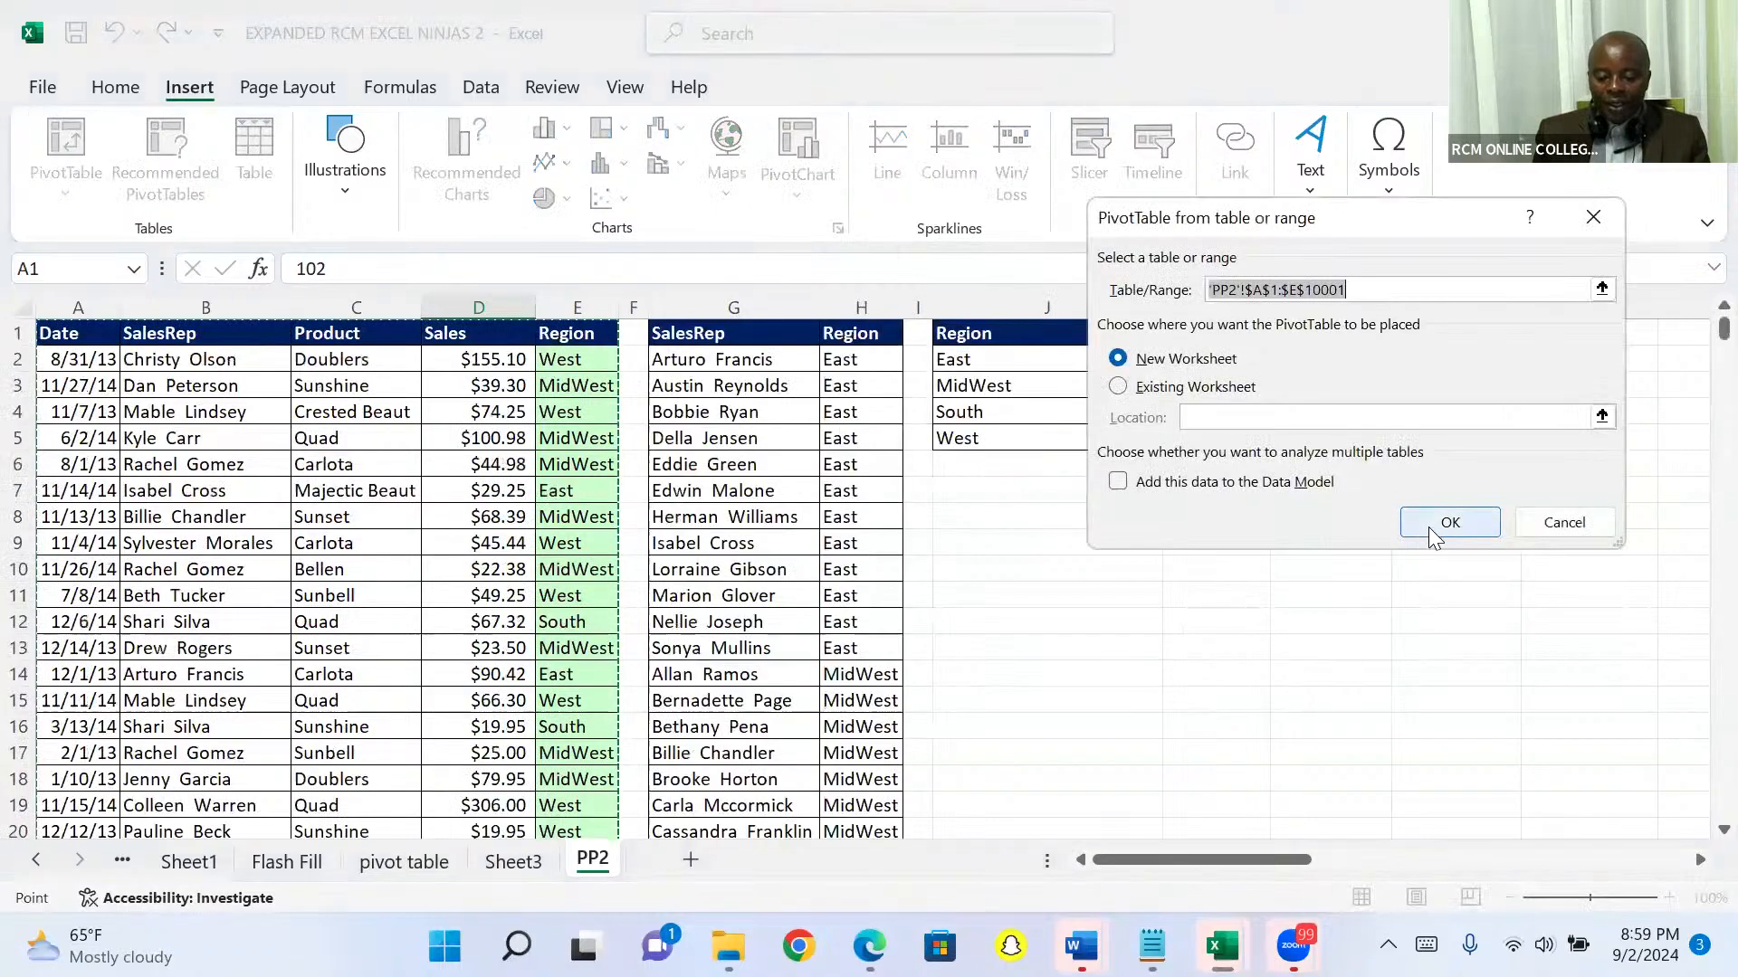
{"action": "left_click", "coordinate": [1435, 534]}
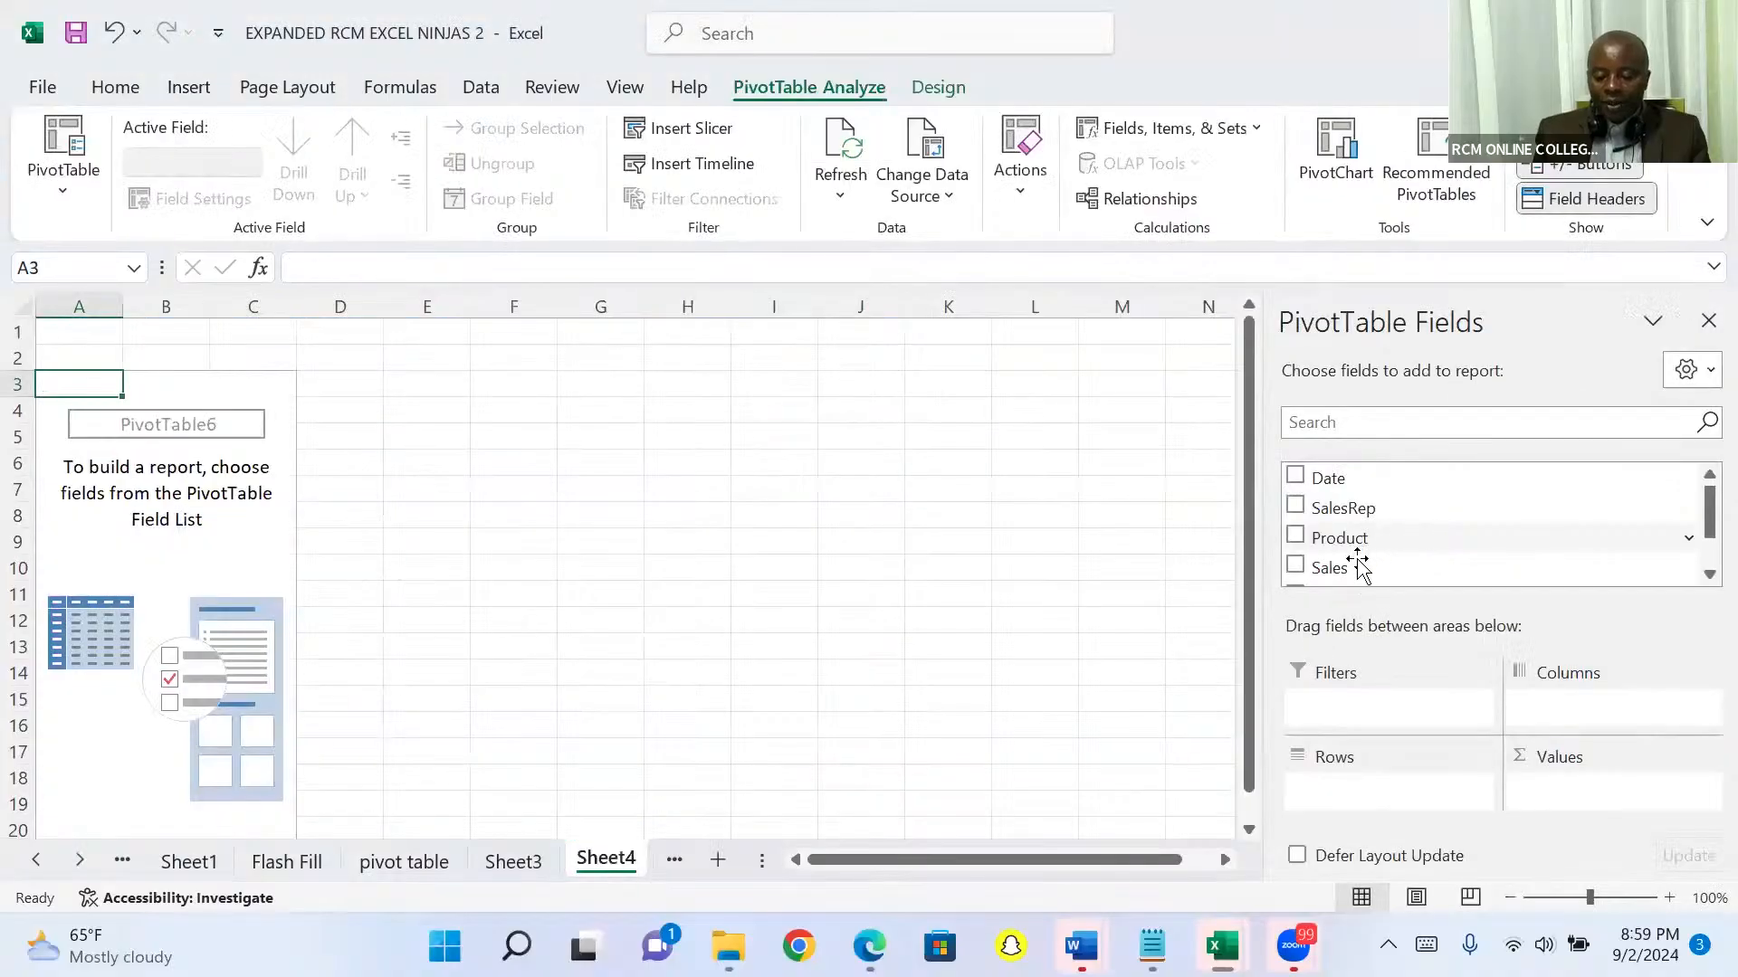
Step: Build the new PivotTable with Region in the rows and the sum of Sales as values
{"action": "left_click_drag", "start_coordinate": [1357, 563], "coordinate": [1555, 793]}
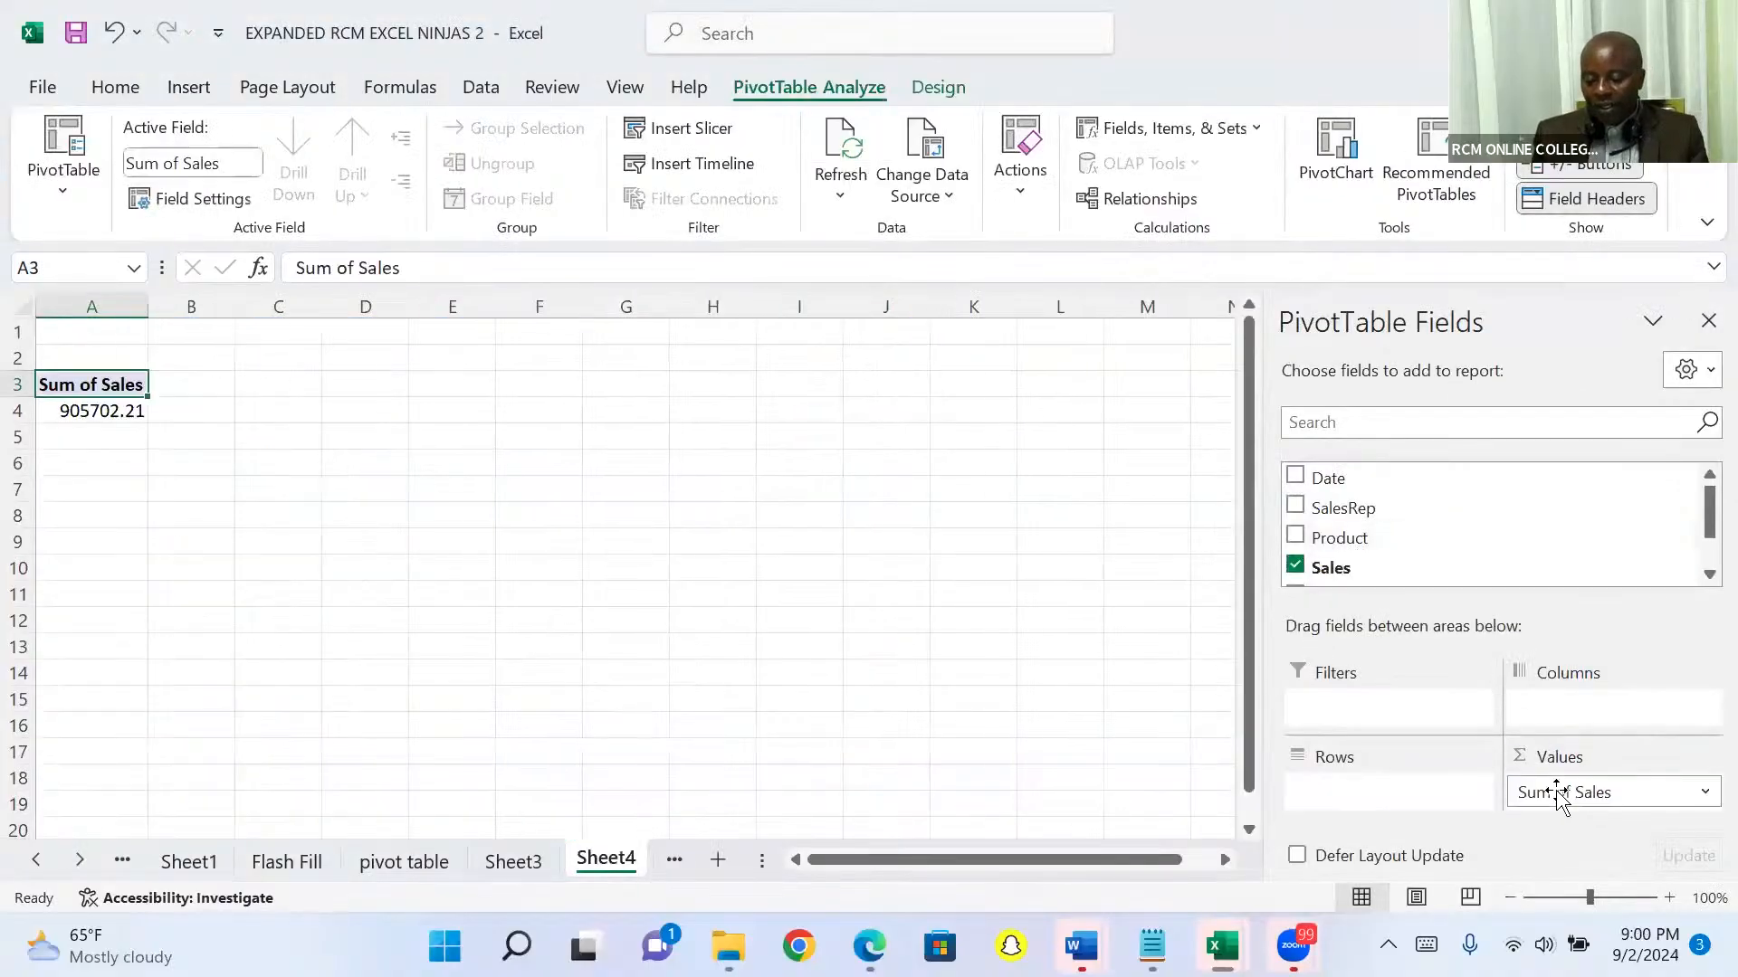
{"action": "left_click", "coordinate": [1698, 579]}
{"action": "left_click", "coordinate": [1700, 575]}
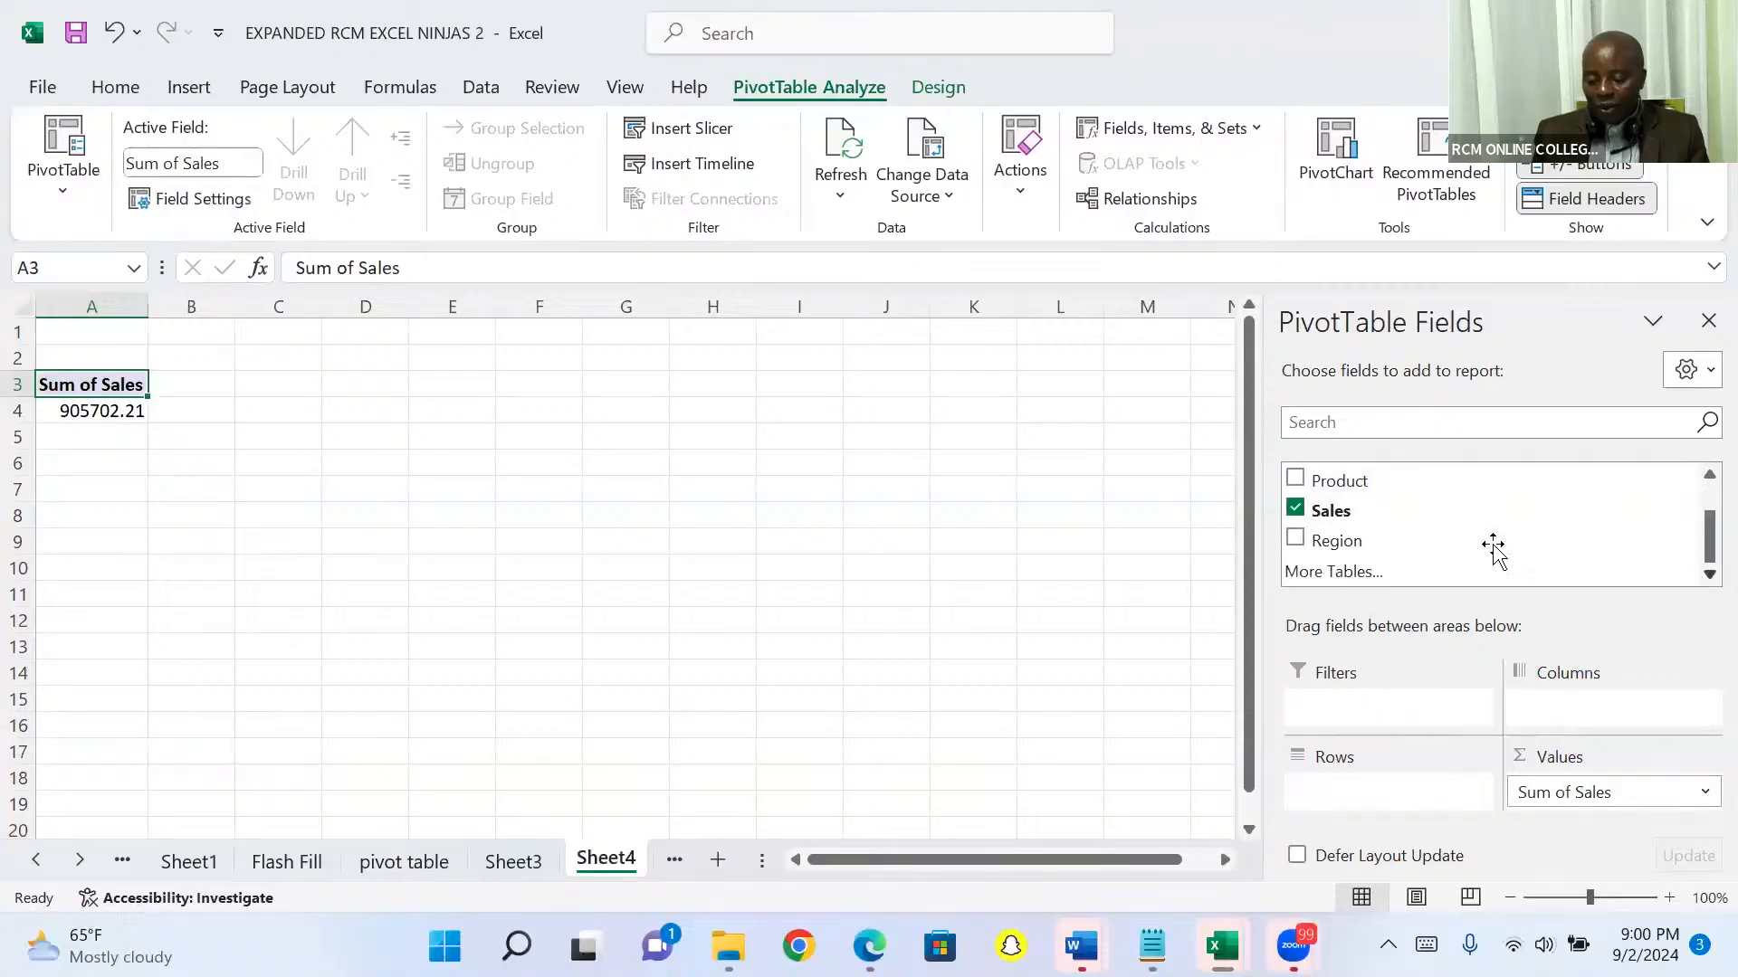
{"action": "left_click_drag", "start_coordinate": [1398, 540], "coordinate": [1366, 677]}
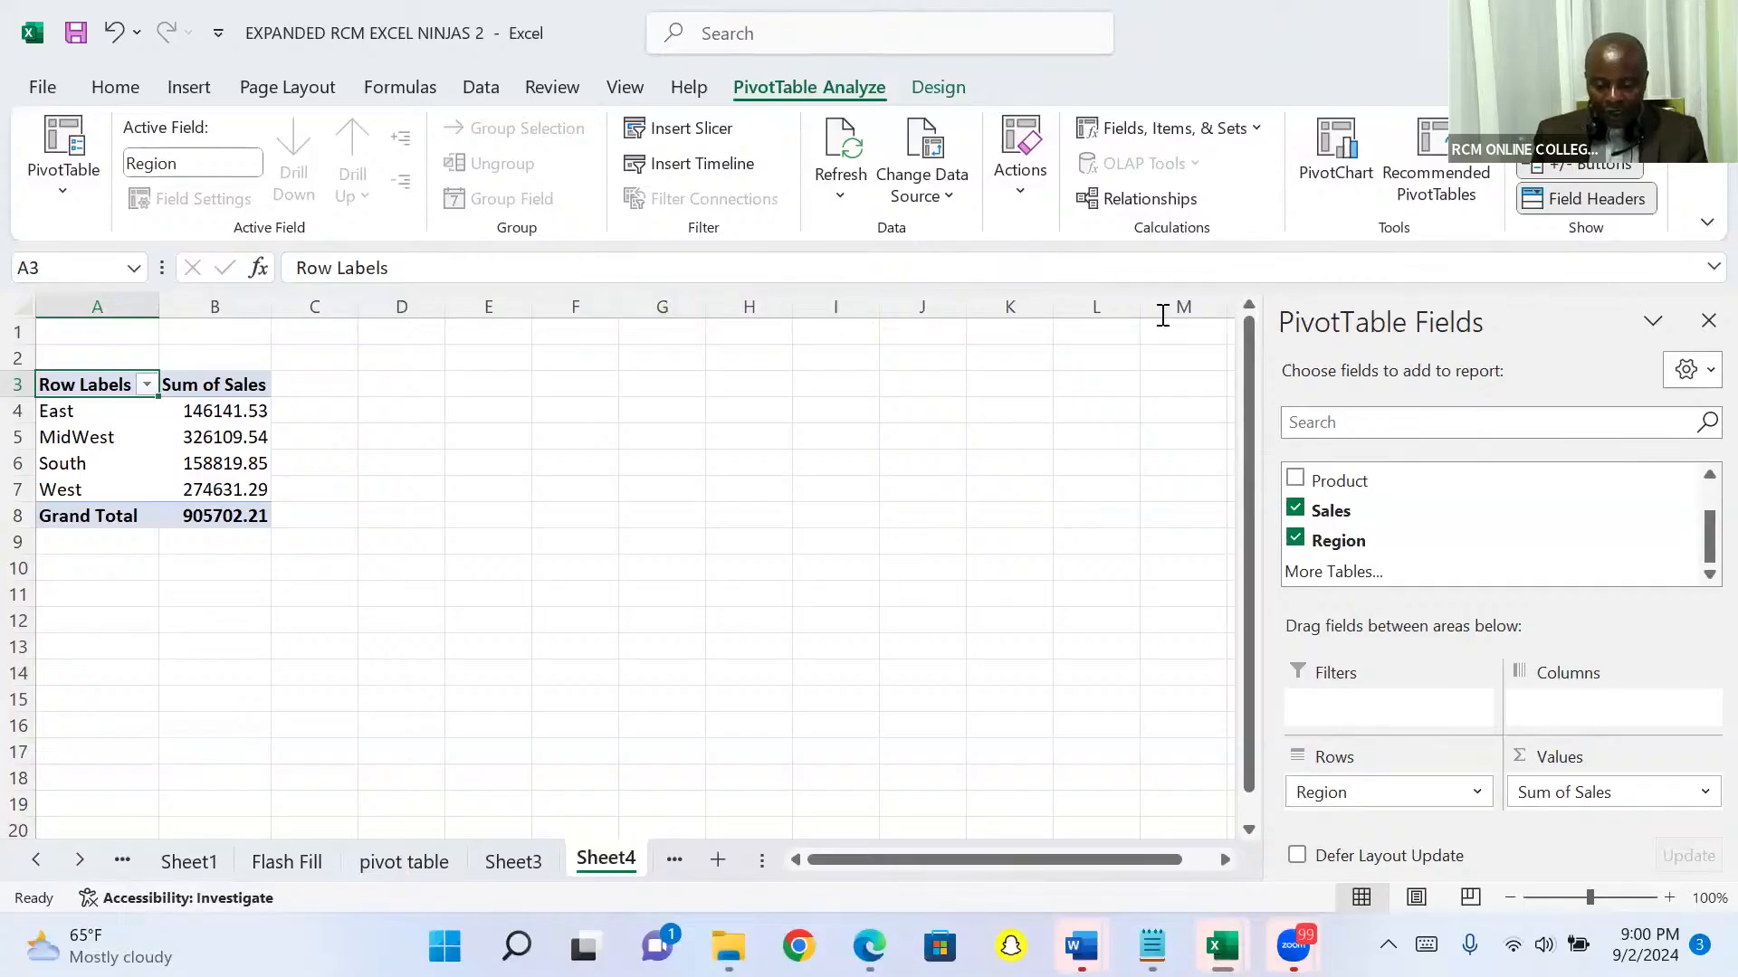
Step: Insert a Clustered Column PivotChart of the regional sales, close its field list, and move the chart to about columns I to P
{"action": "left_click", "coordinate": [1332, 142]}
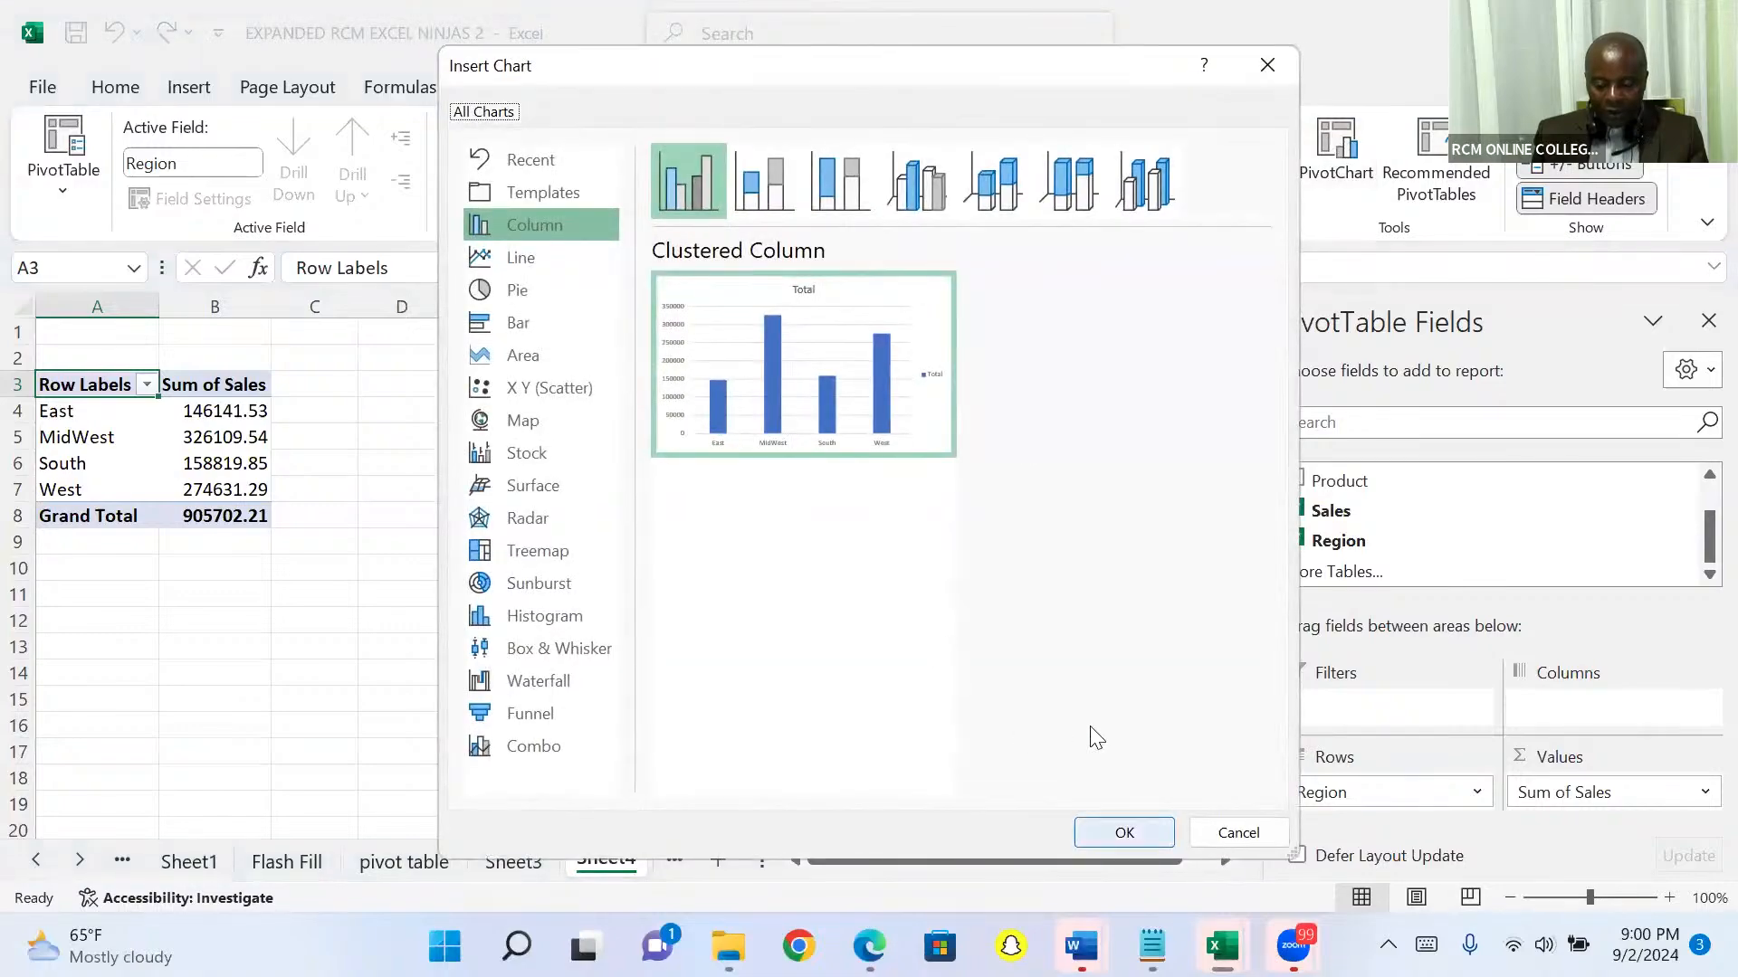
{"action": "key", "text": "Return"}
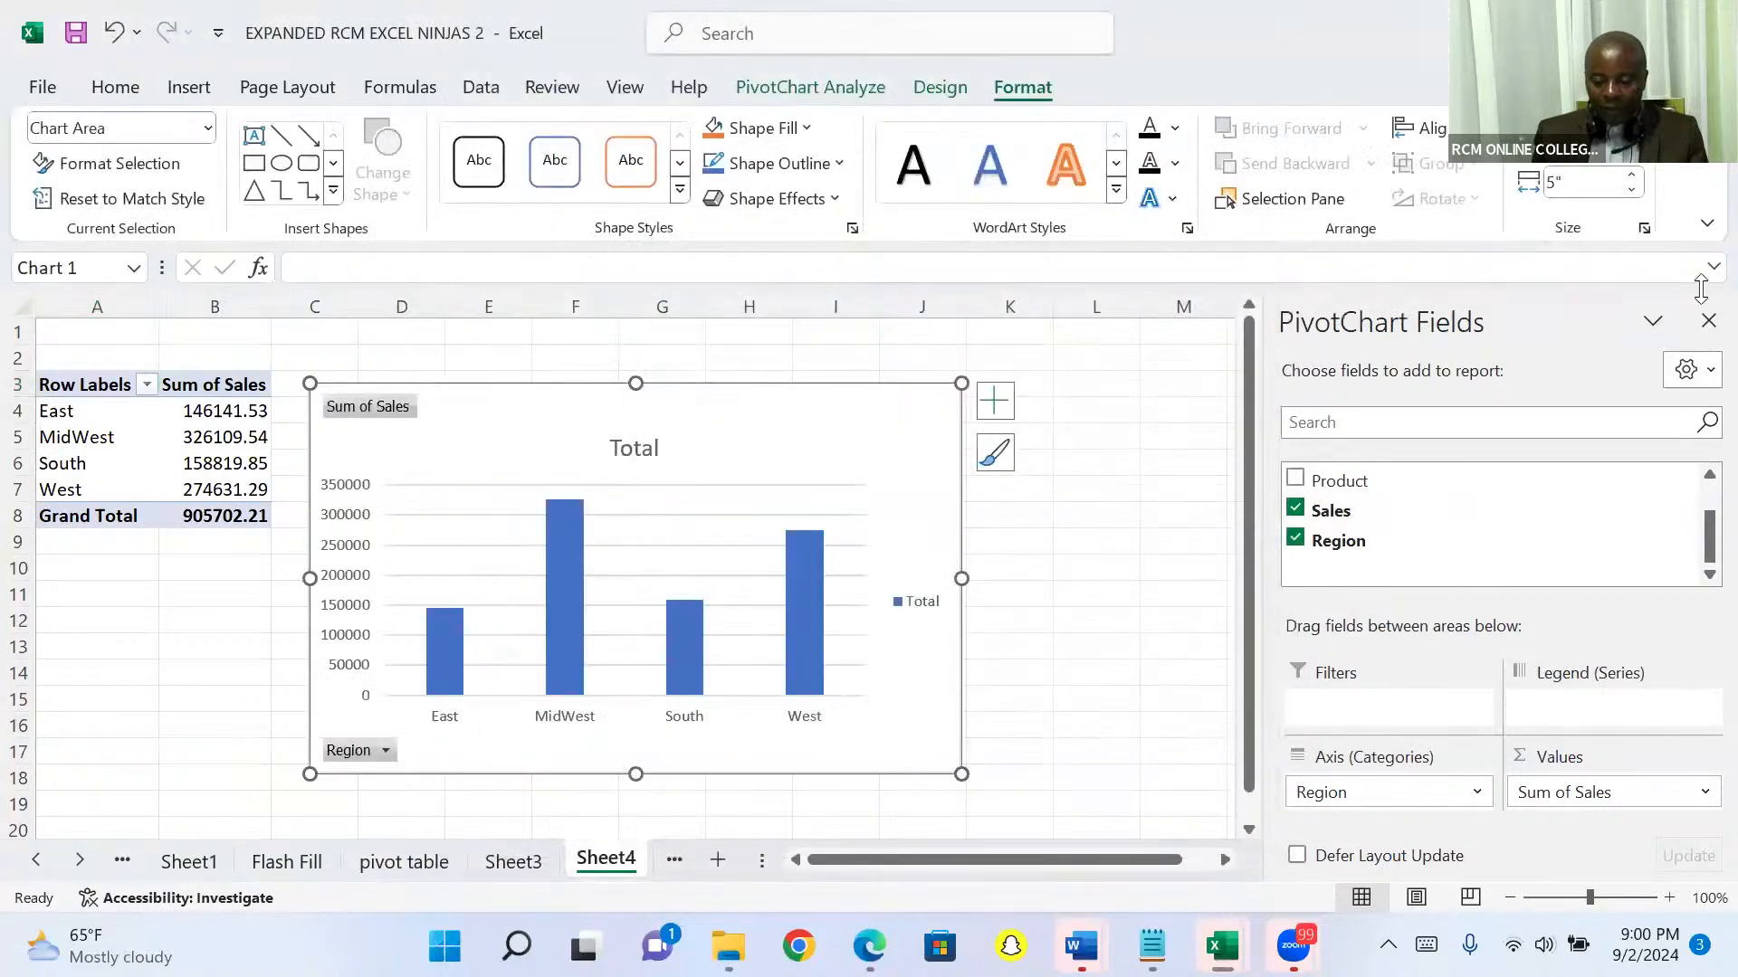
{"action": "left_click", "coordinate": [1708, 321]}
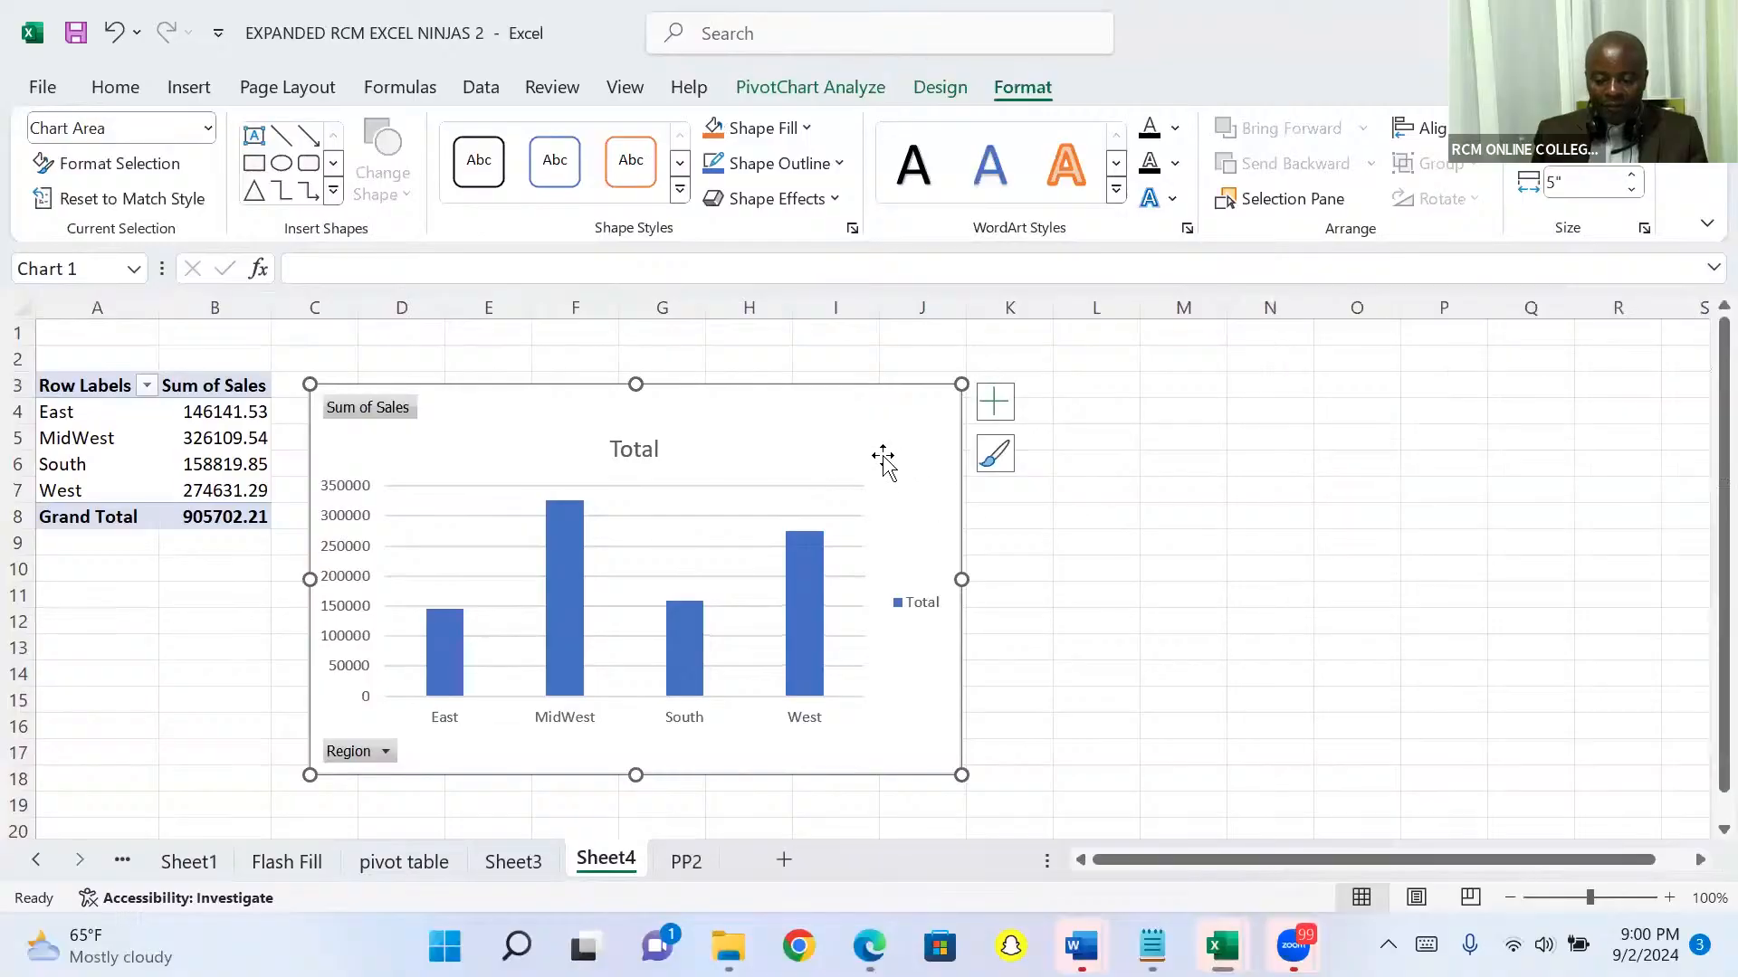
{"action": "left_click_drag", "start_coordinate": [873, 434], "coordinate": [1364, 399]}
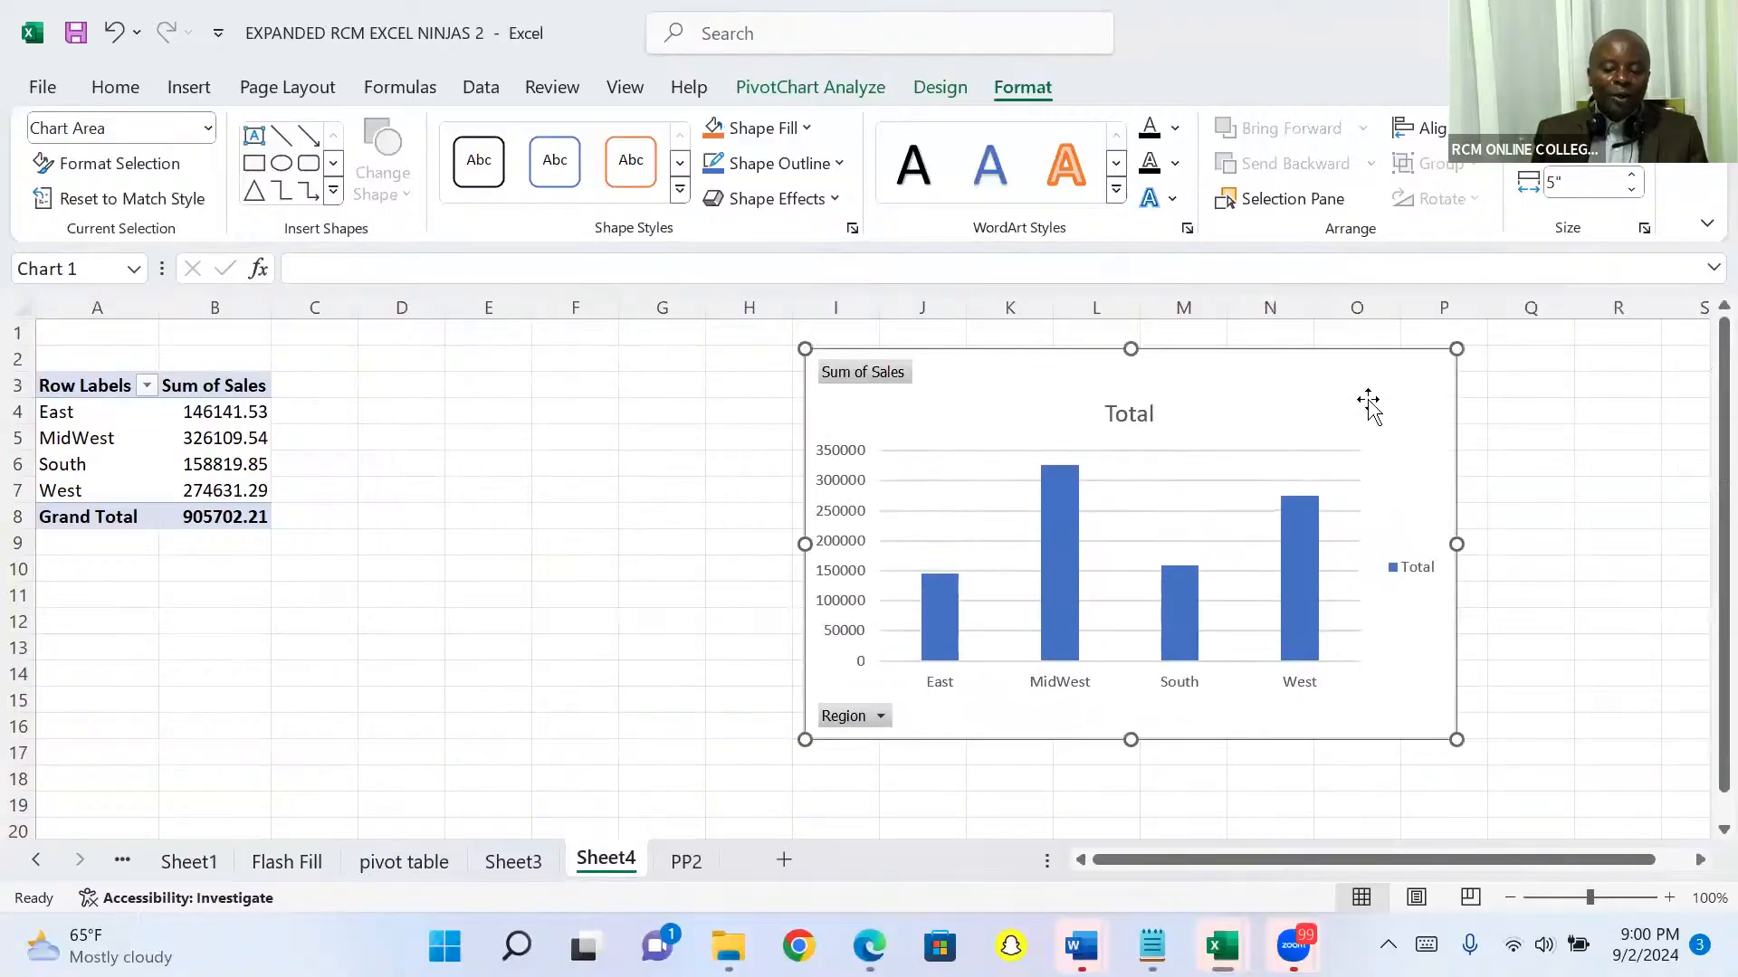
Step: Filter the PivotChart's Region field to show only East and South
{"action": "left_click", "coordinate": [882, 718]}
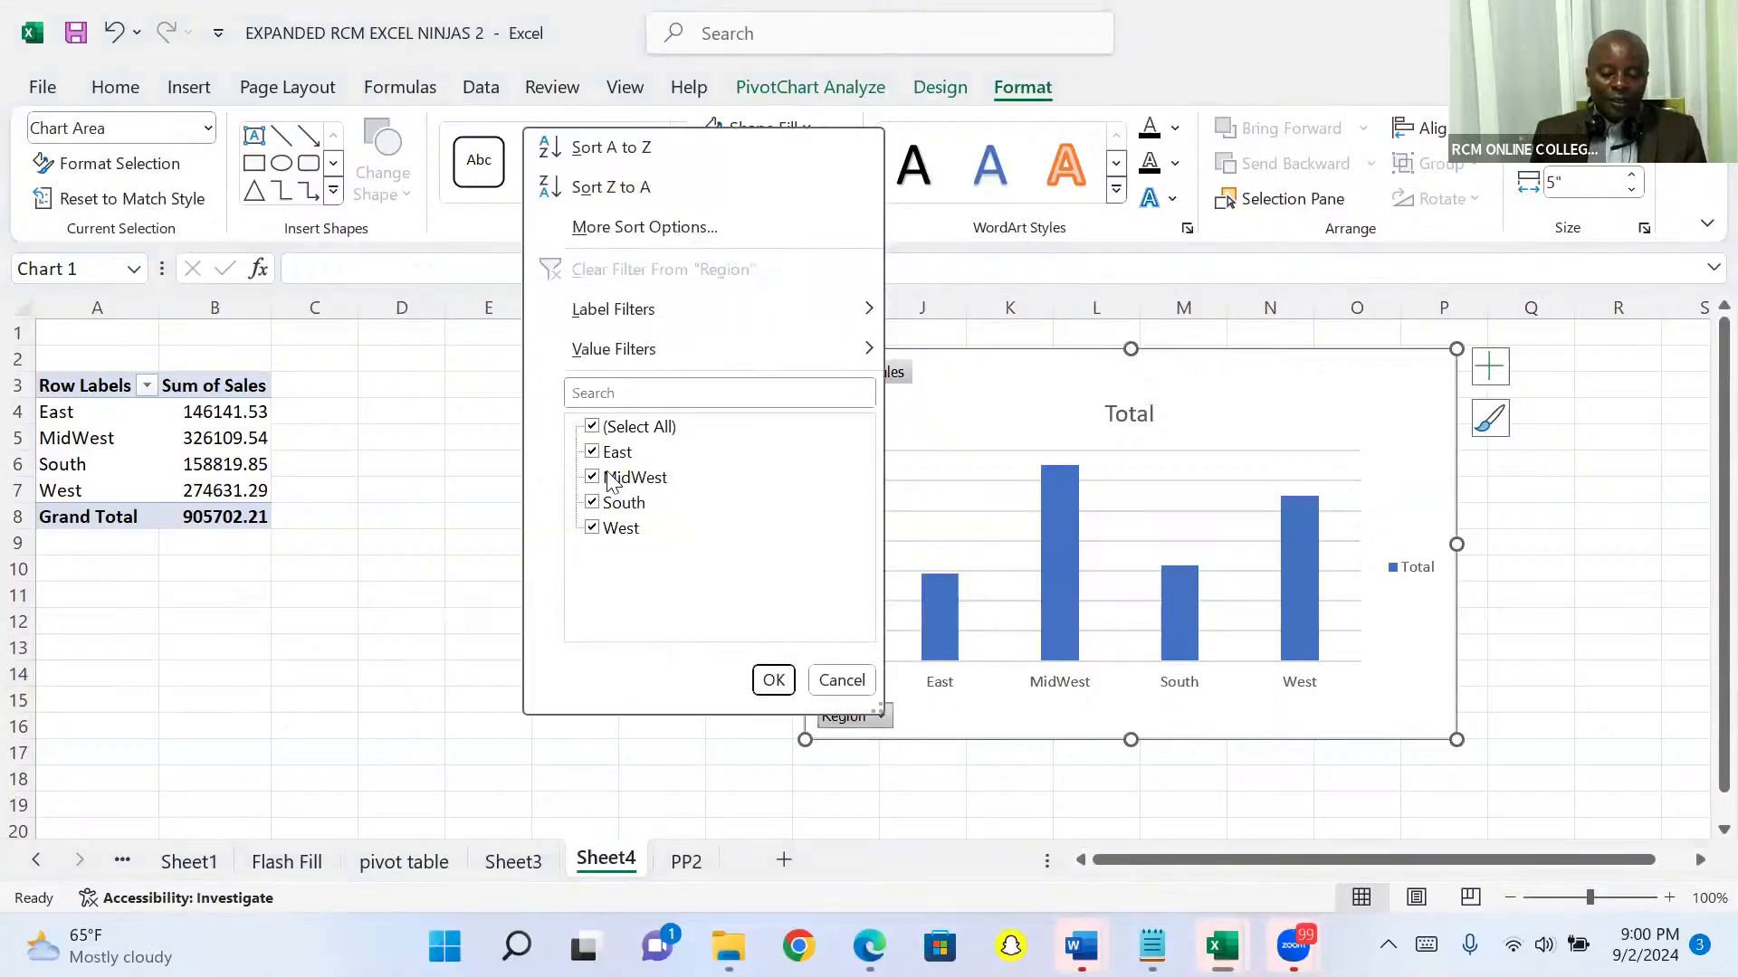
{"action": "left_click", "coordinate": [594, 428]}
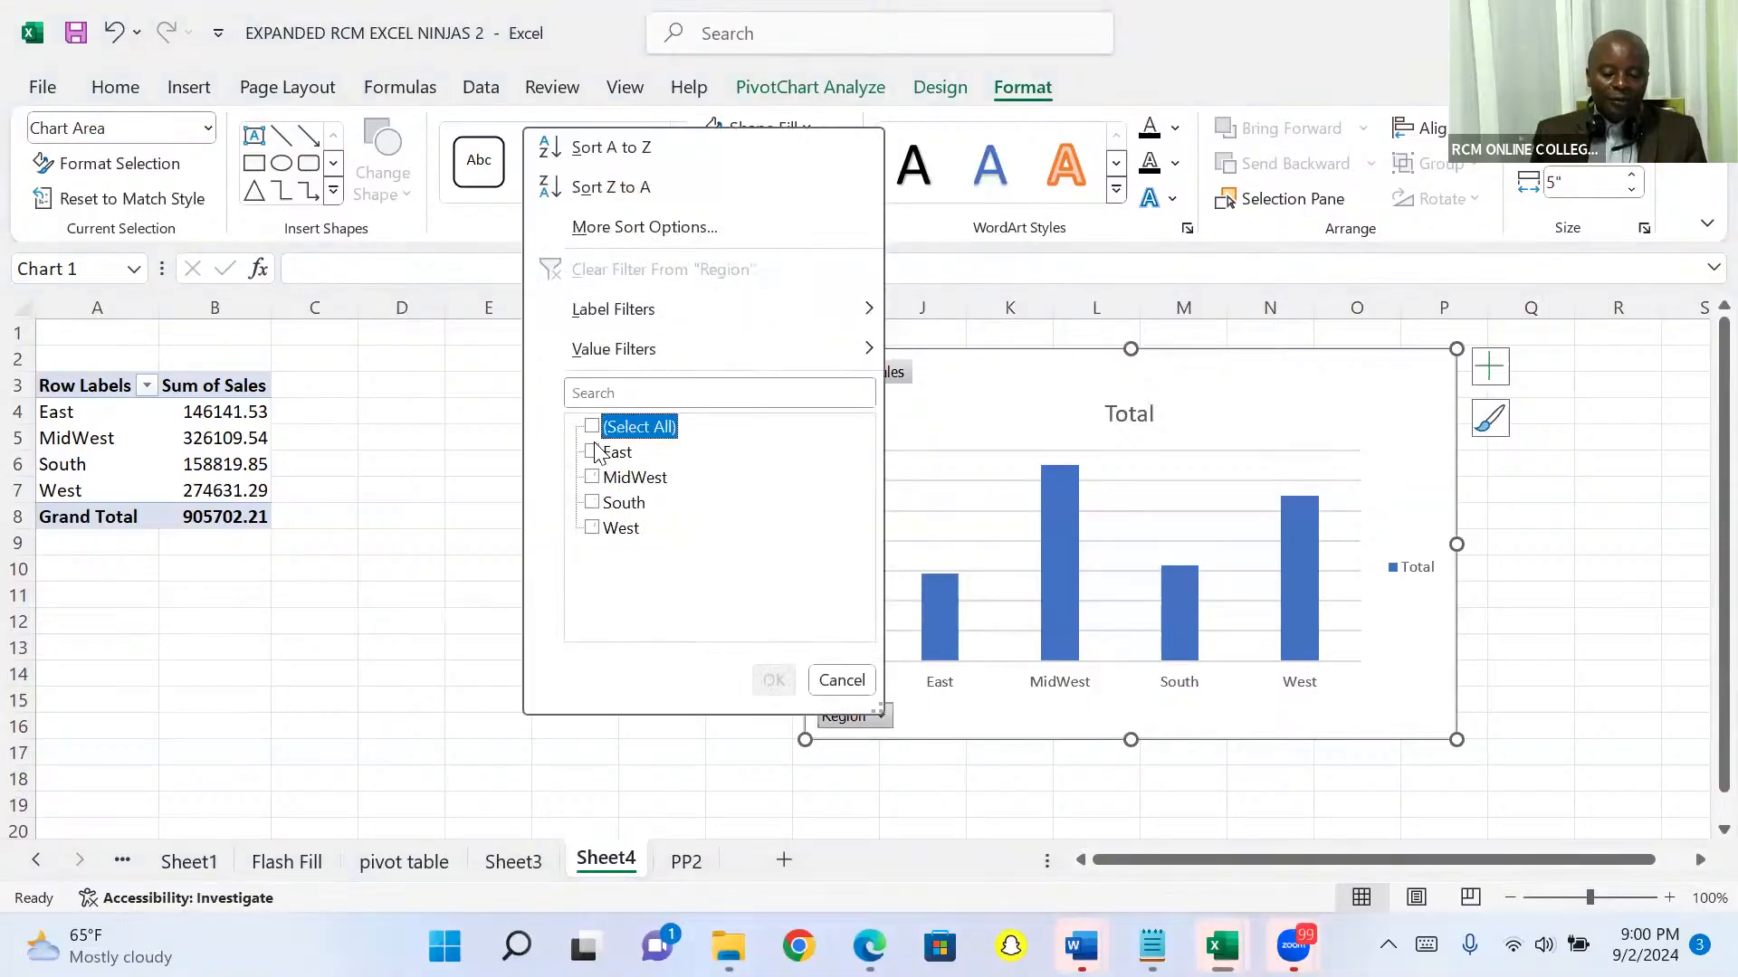
{"action": "left_click", "coordinate": [593, 453]}
{"action": "left_click", "coordinate": [593, 504]}
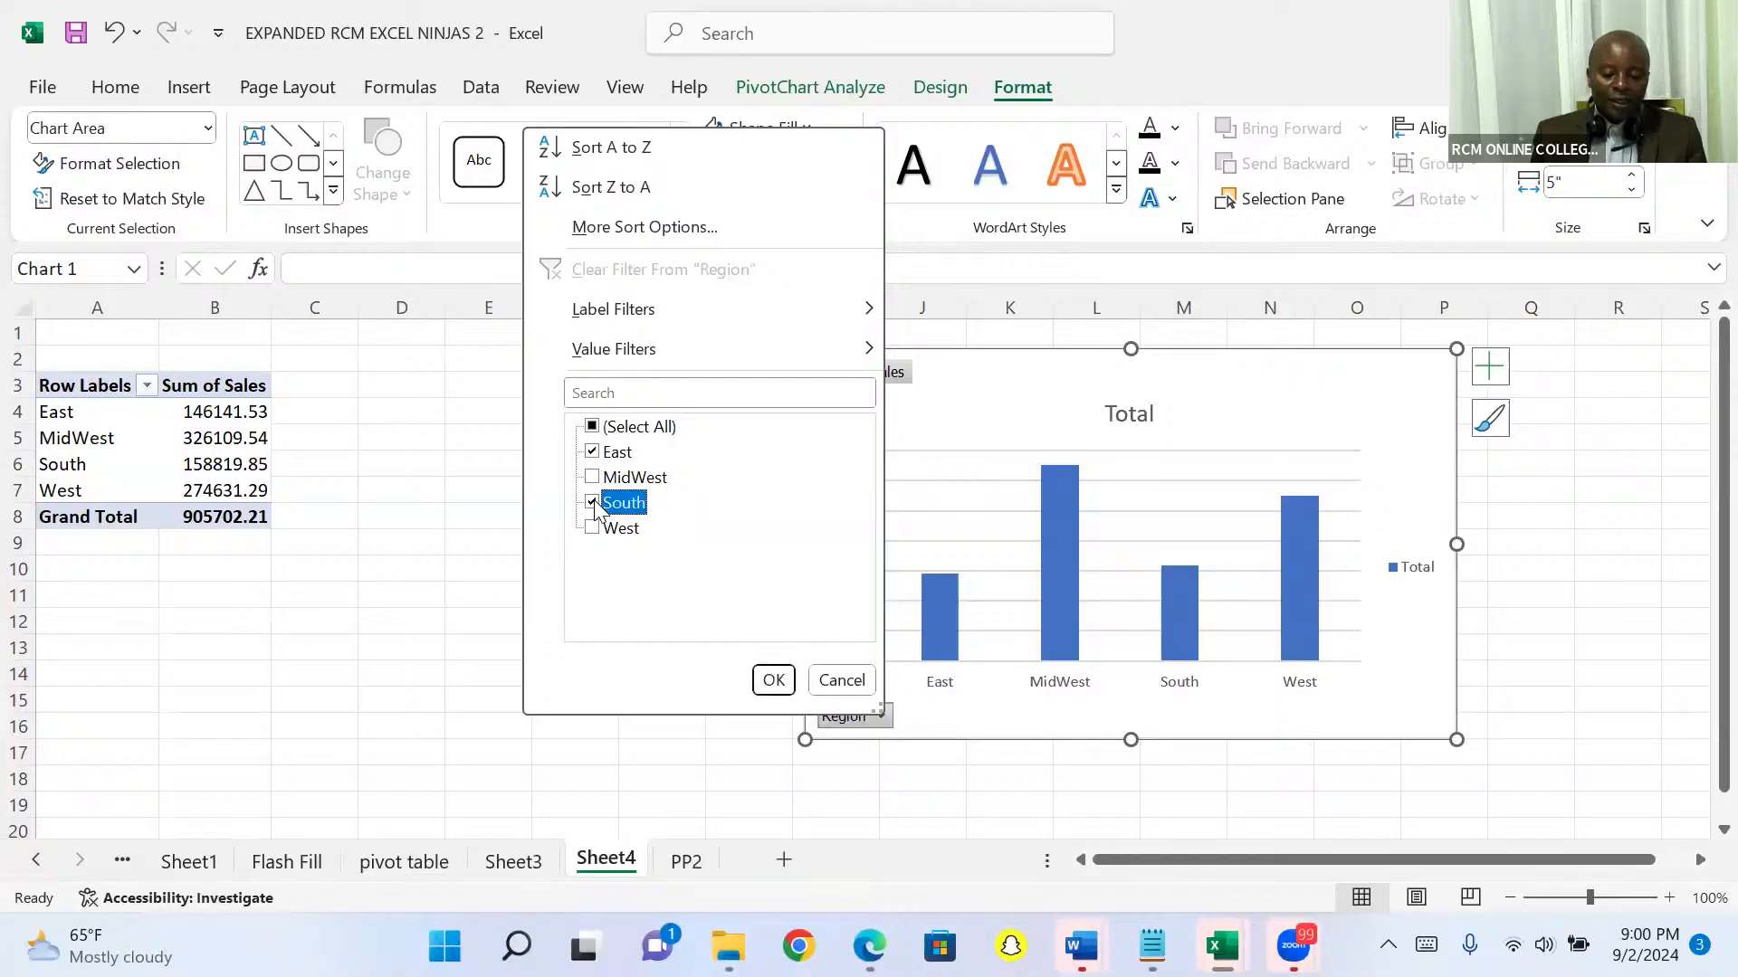
{"action": "left_click", "coordinate": [773, 680]}
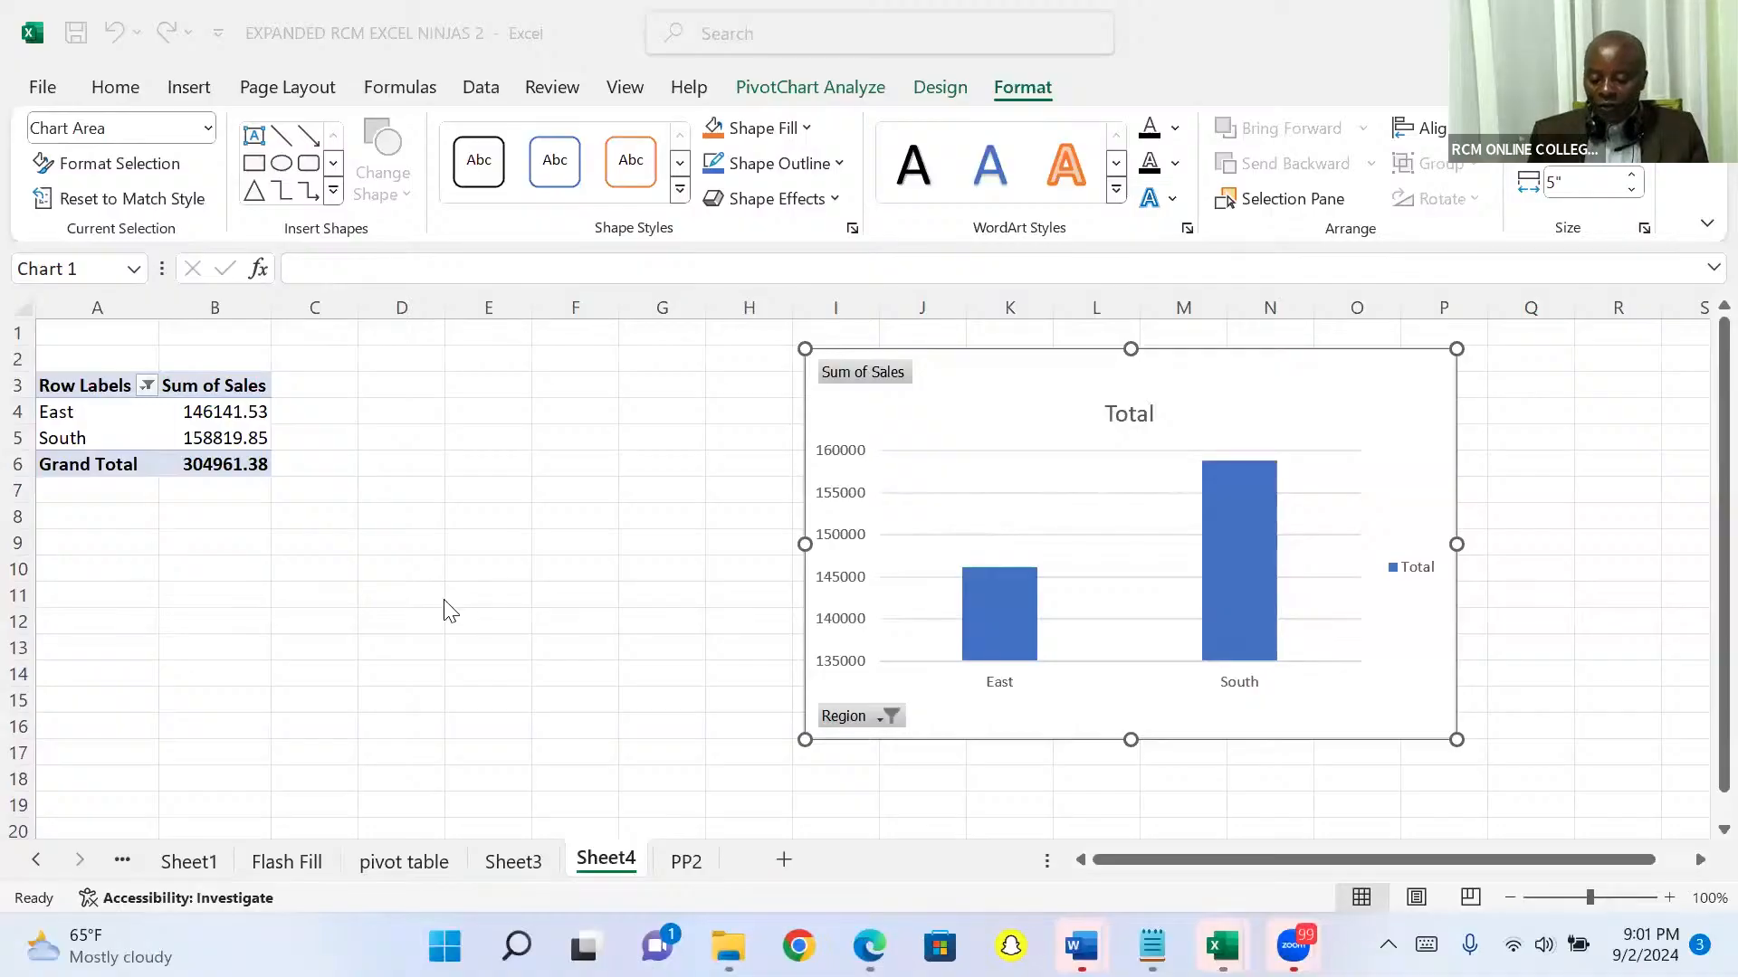
Step: Convert the sales list range A1:E10001 on sheet PP2 into a table with headers
{"action": "left_click", "coordinate": [686, 861]}
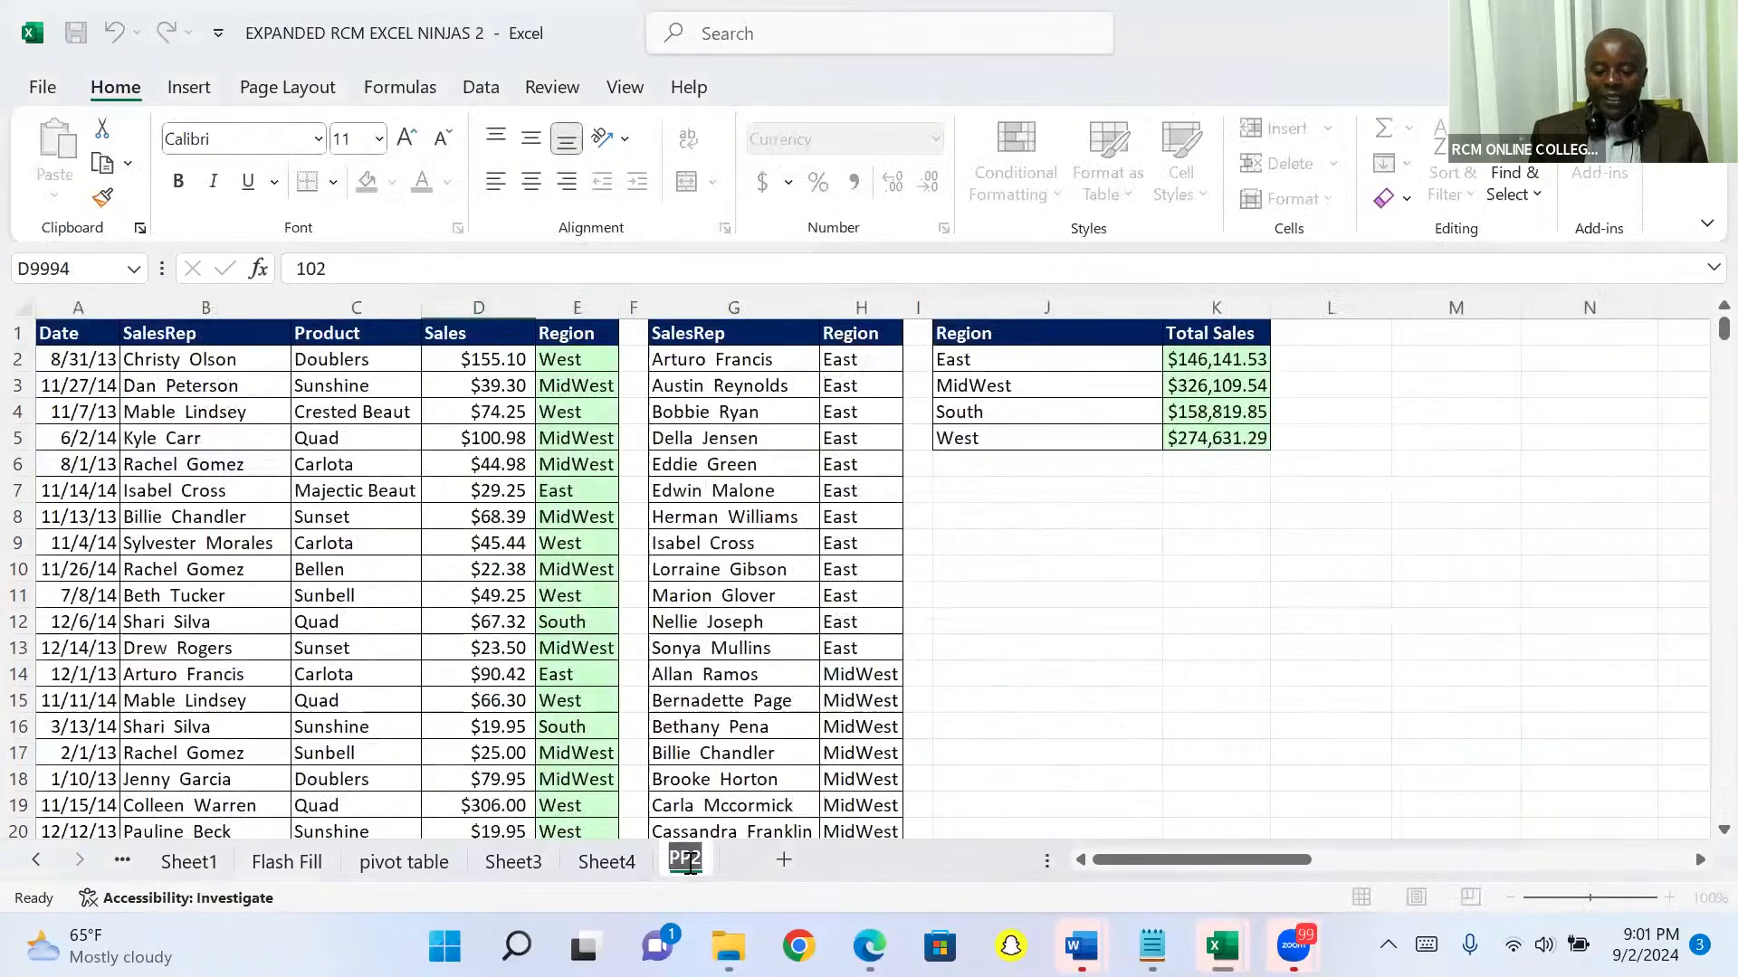
{"action": "left_click", "coordinate": [461, 440]}
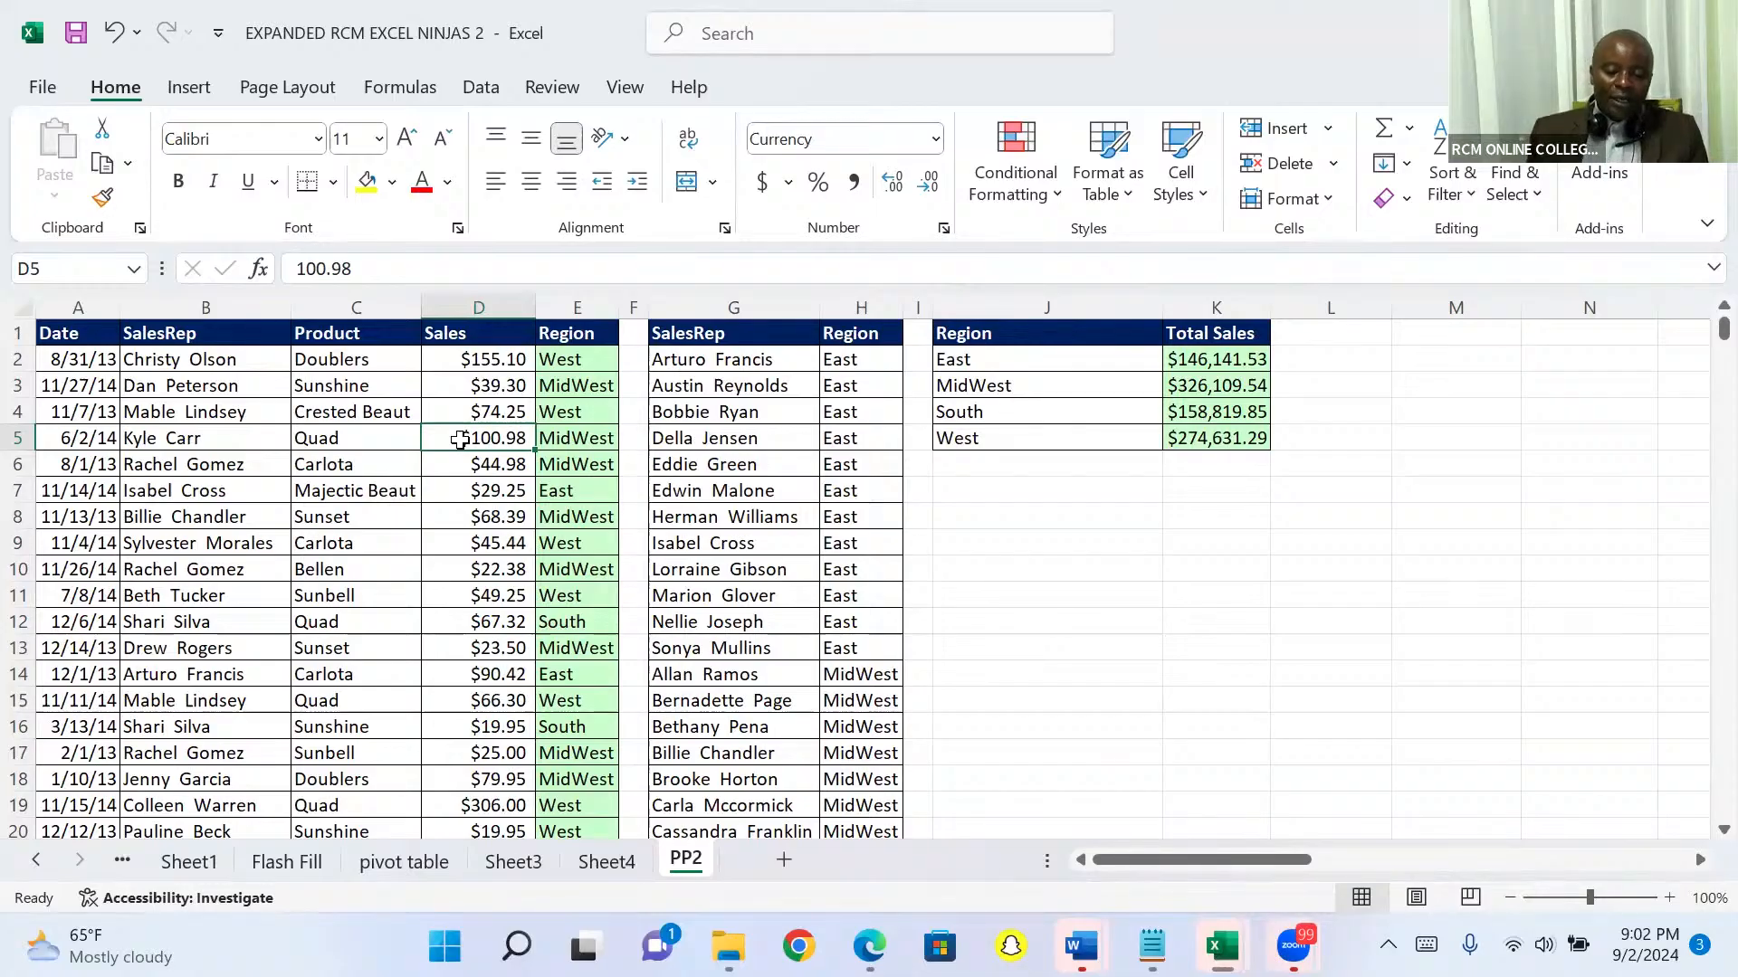
{"action": "left_click", "coordinate": [193, 89]}
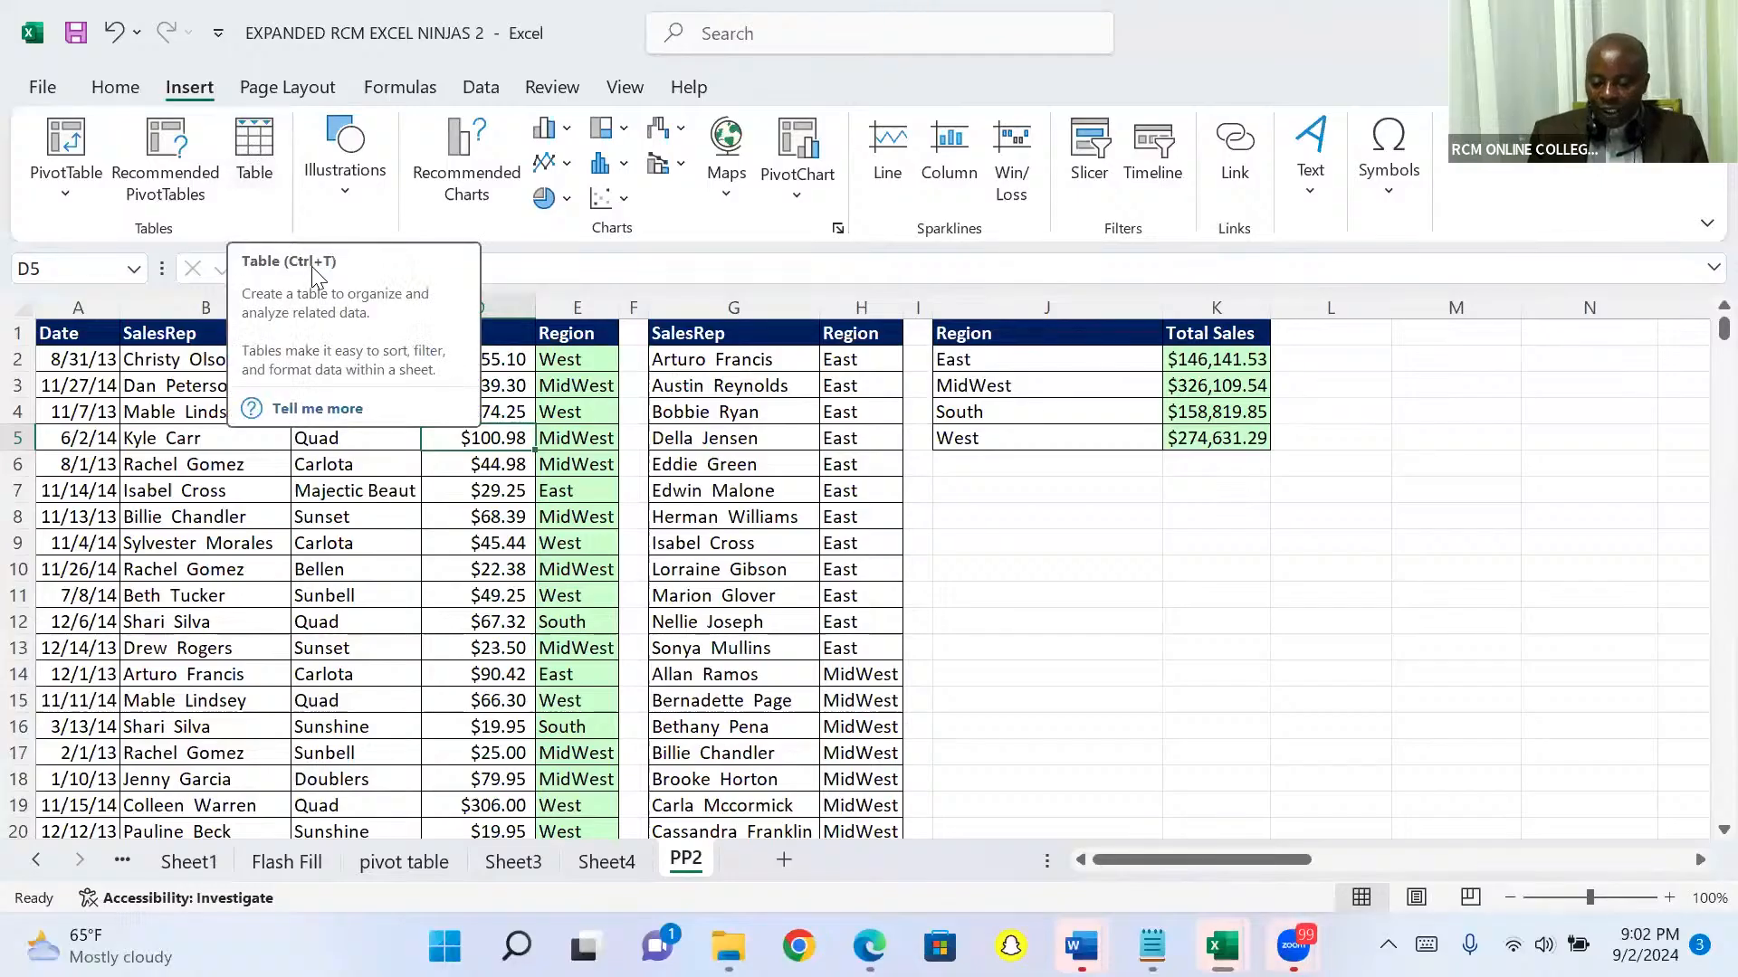
{"action": "left_click", "coordinate": [253, 149]}
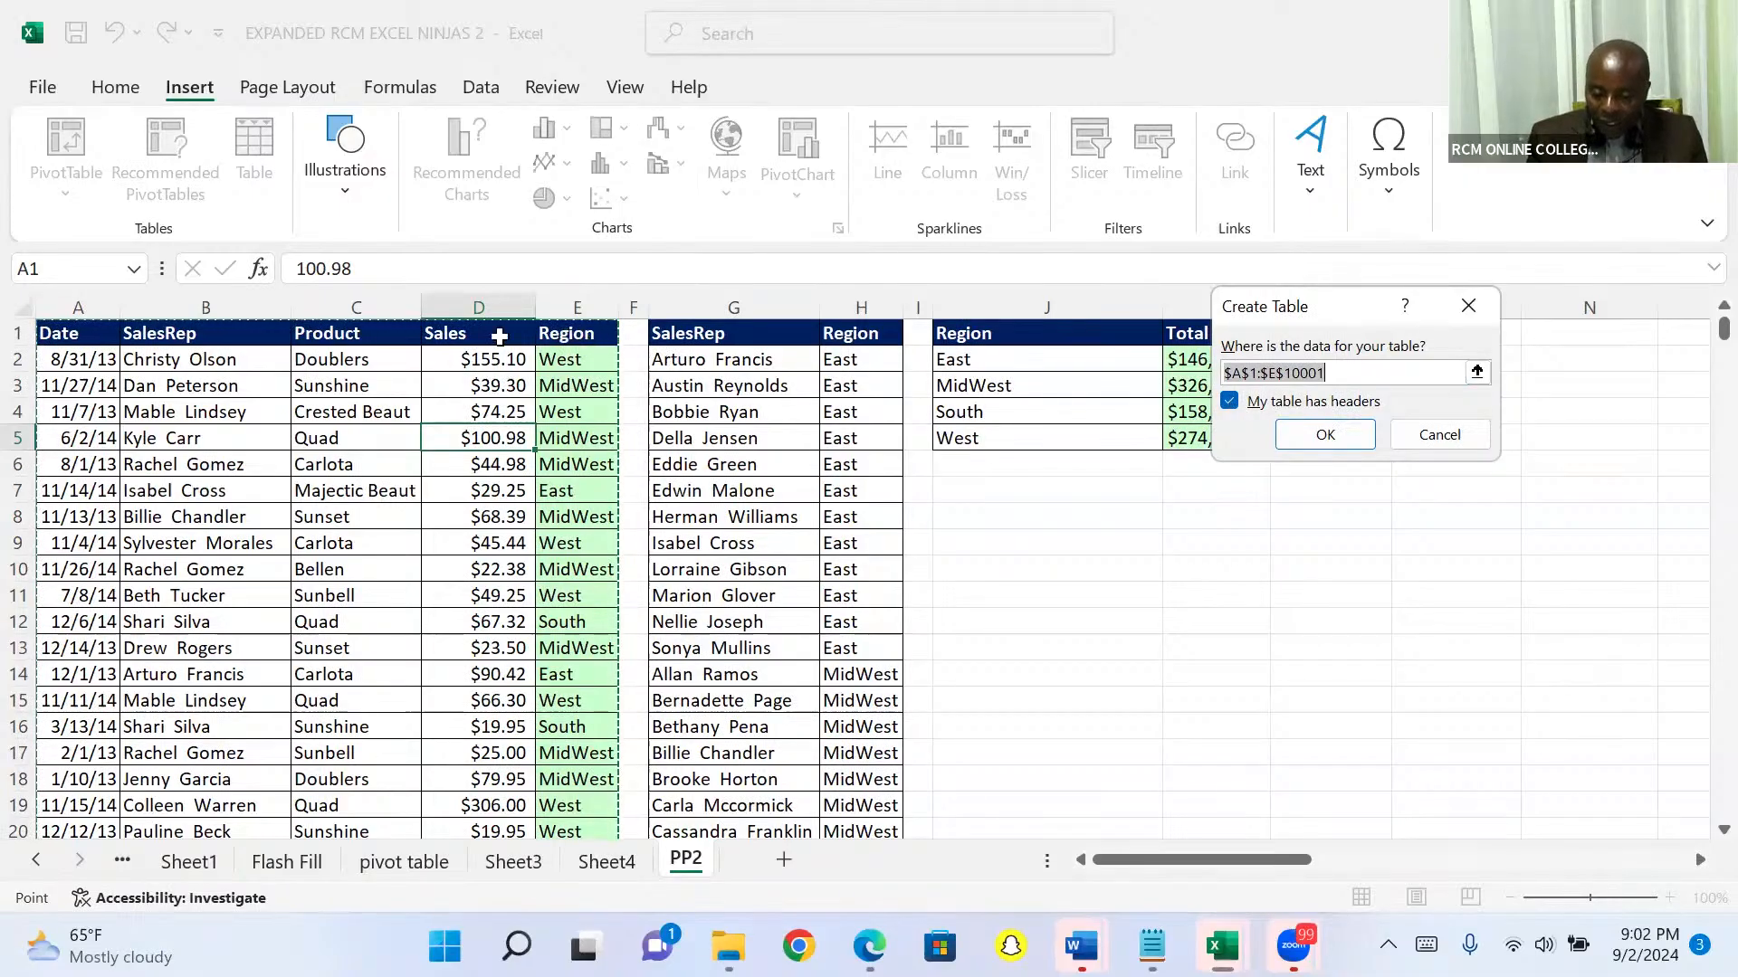
{"action": "left_click", "coordinate": [1244, 404]}
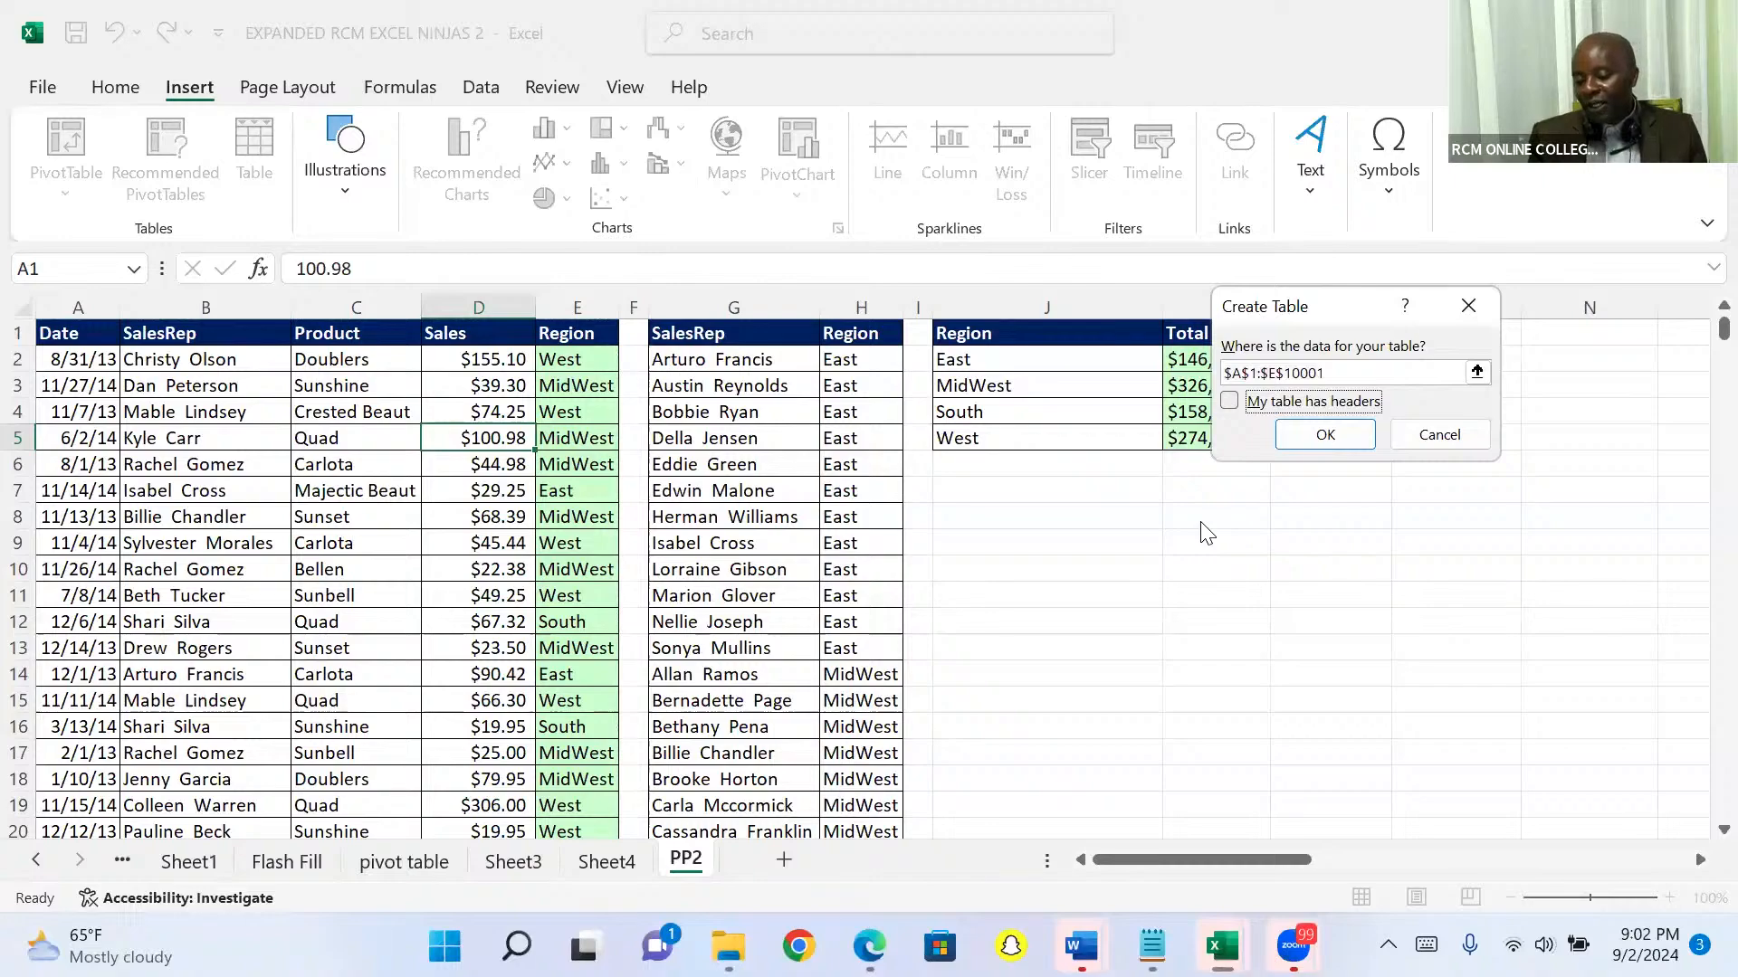
{"action": "left_click", "coordinate": [1229, 405]}
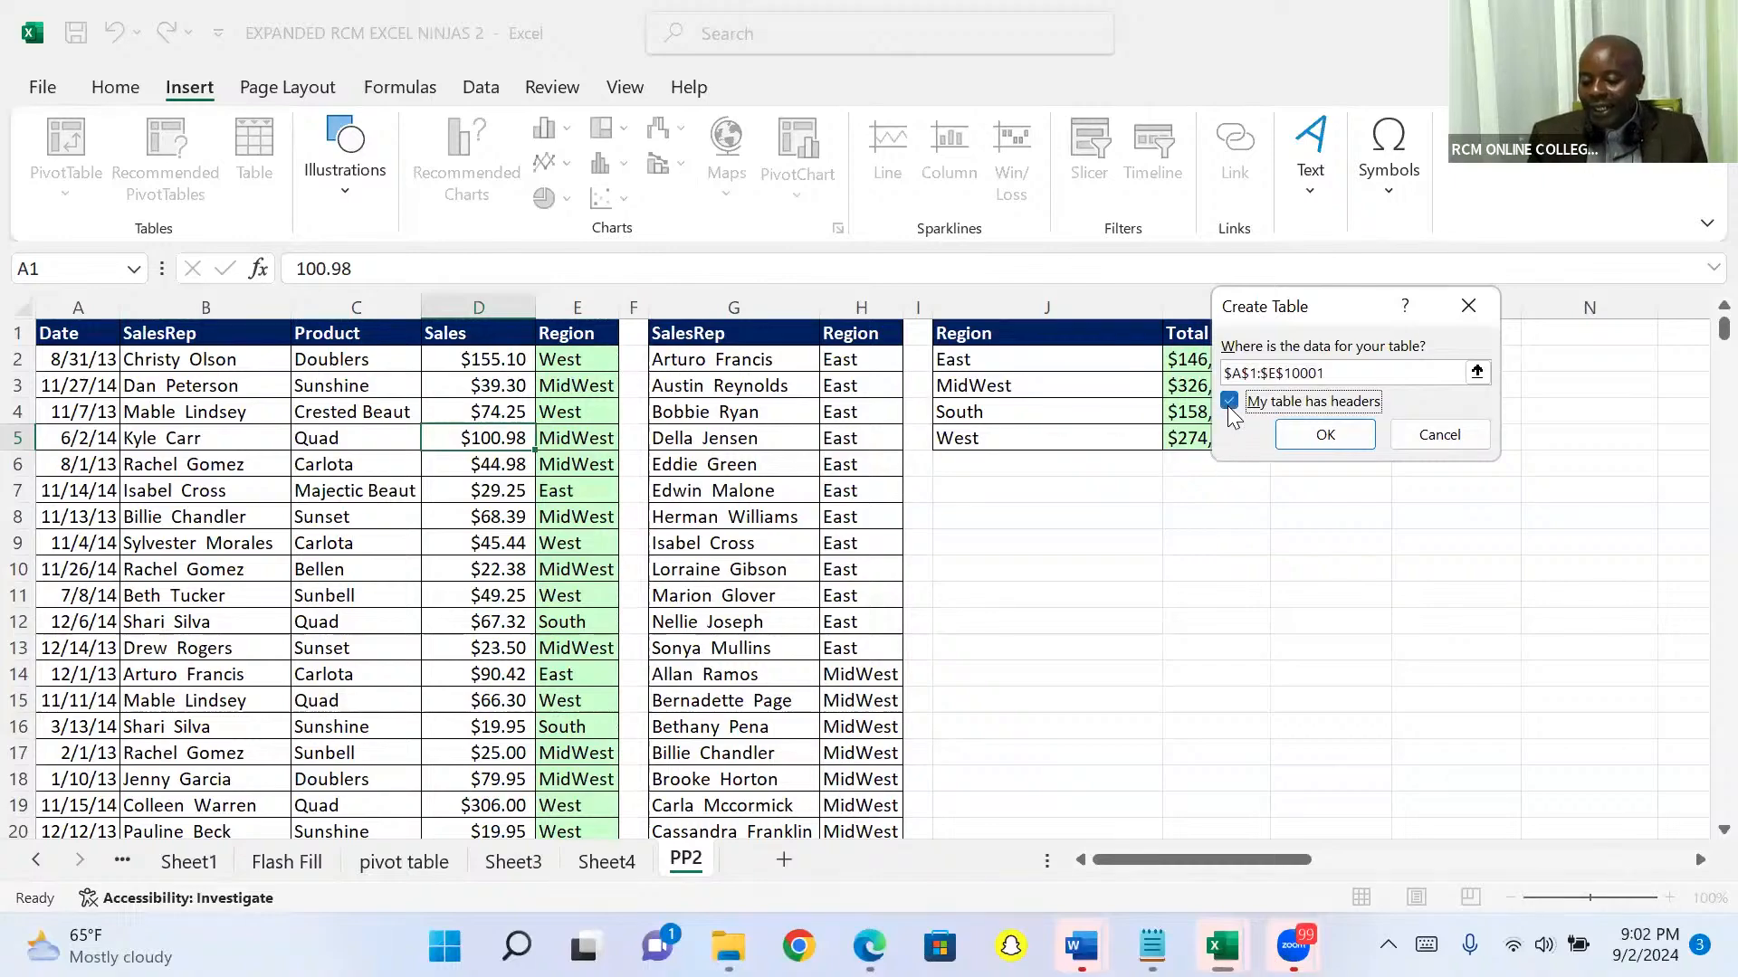
{"action": "left_click", "coordinate": [1314, 434]}
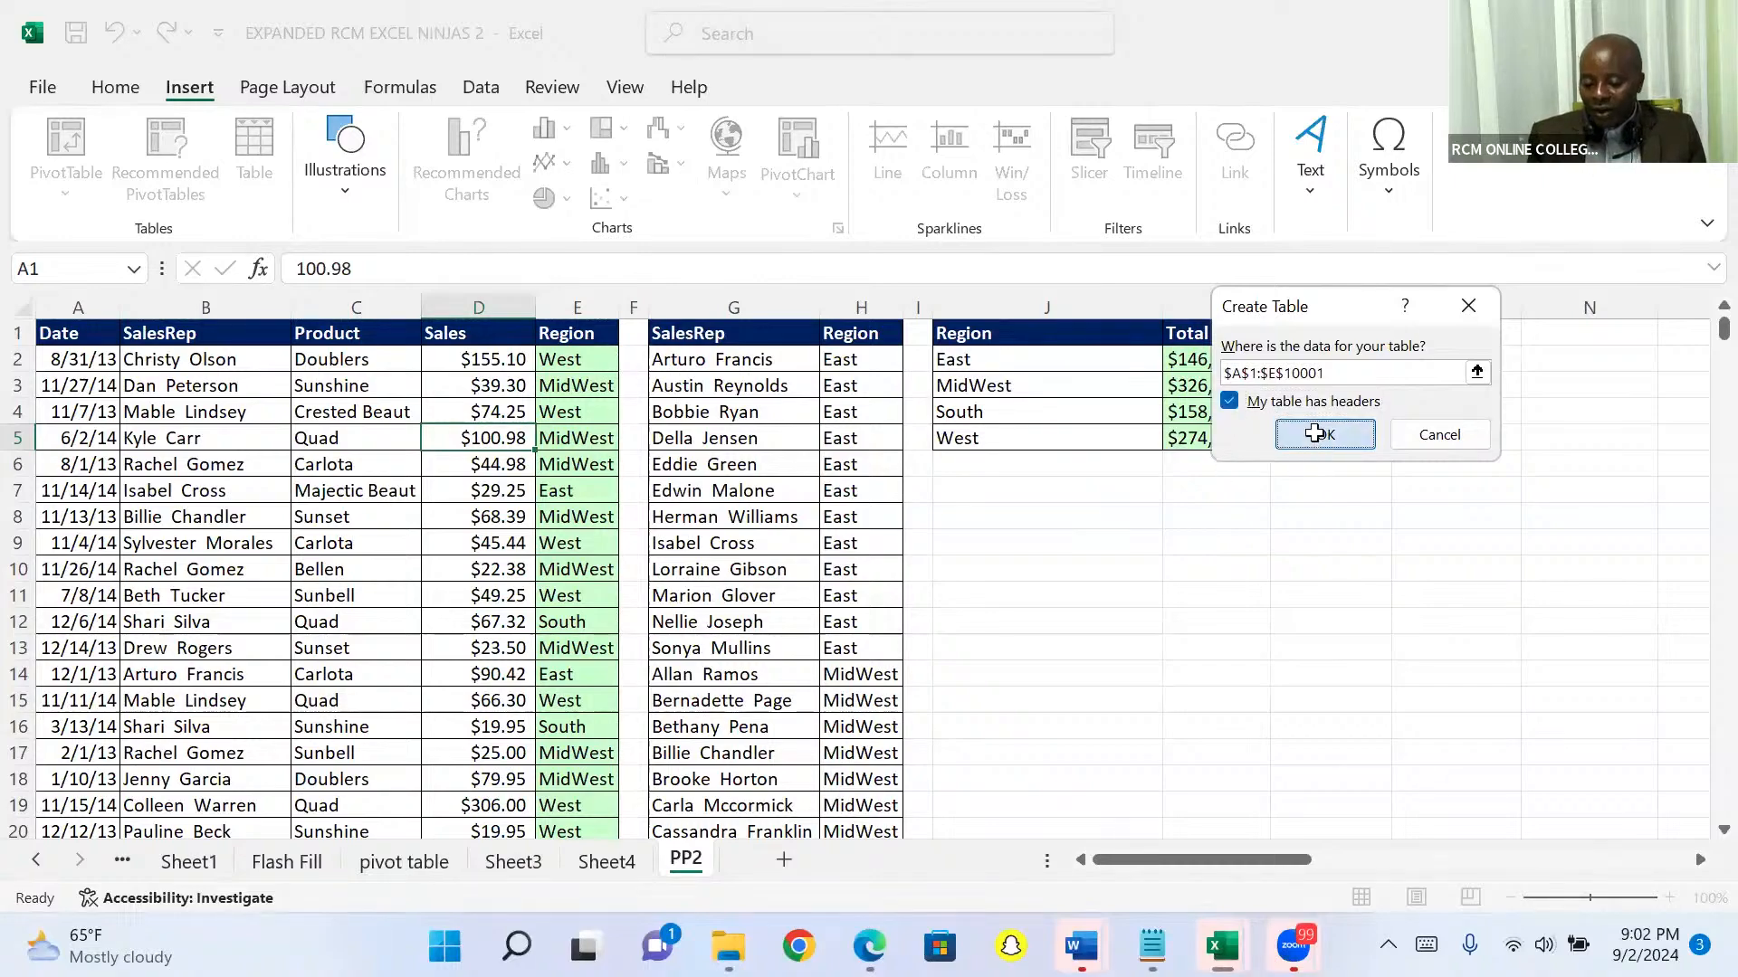
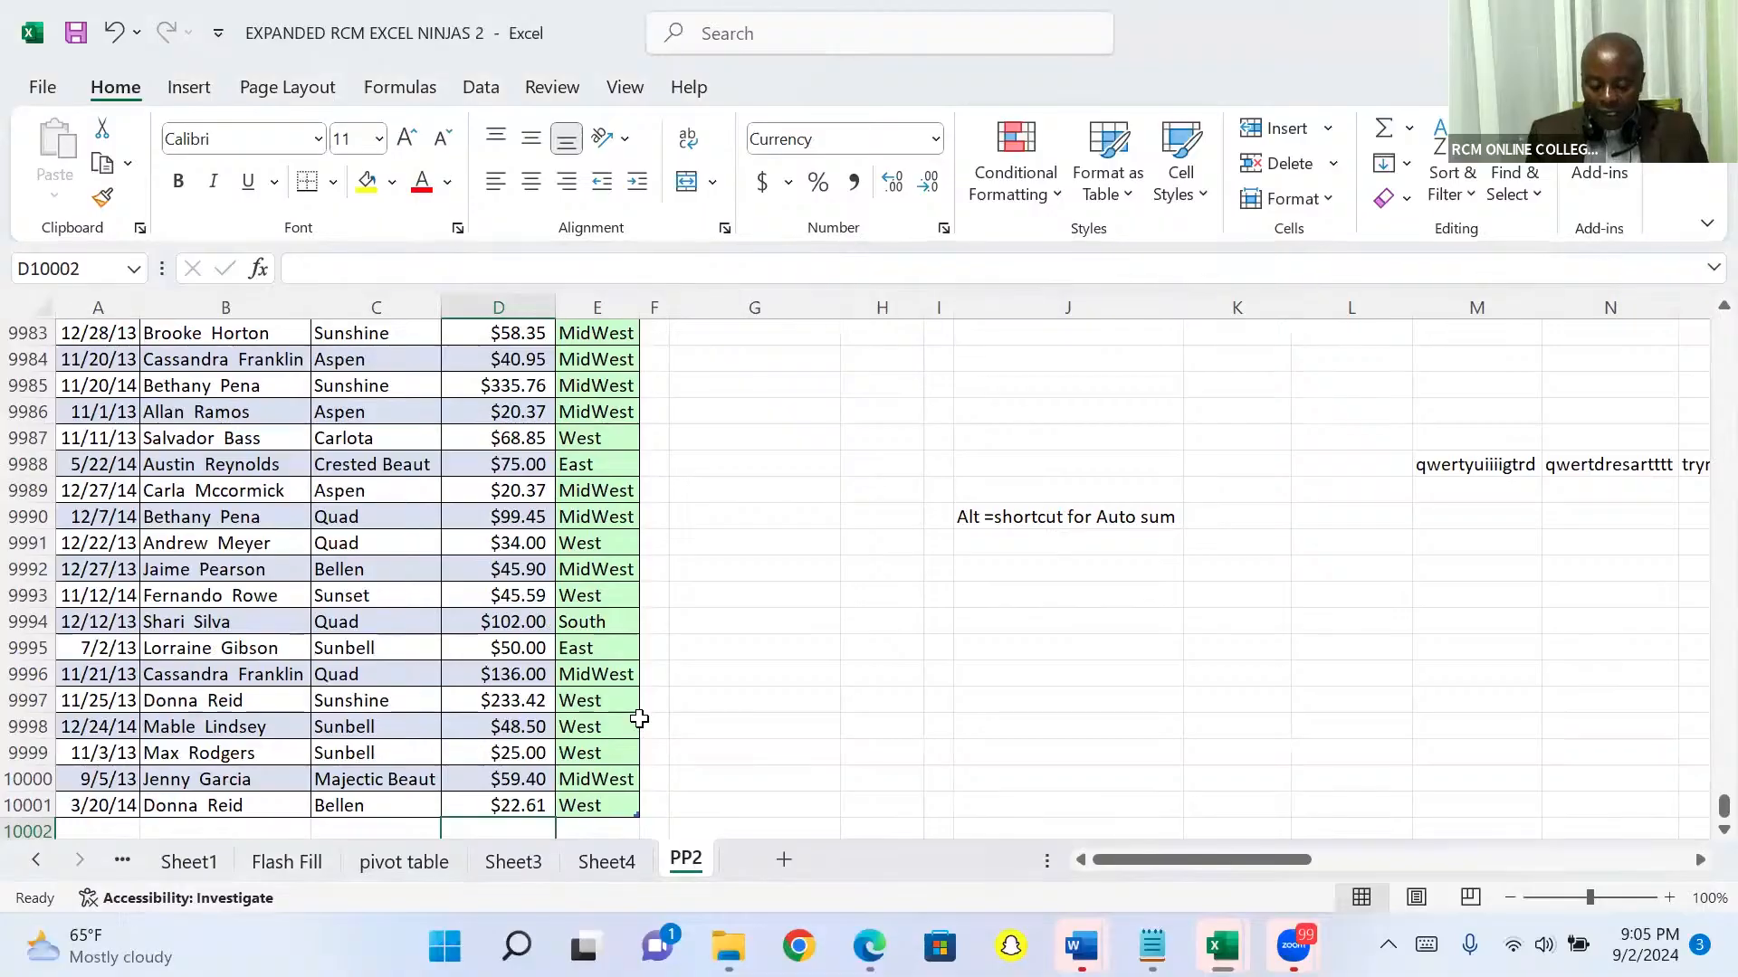
Step: Total the Sales column with AutoSum in cell D10002, directly below the table's last record
{"action": "key", "text": "alt+="}
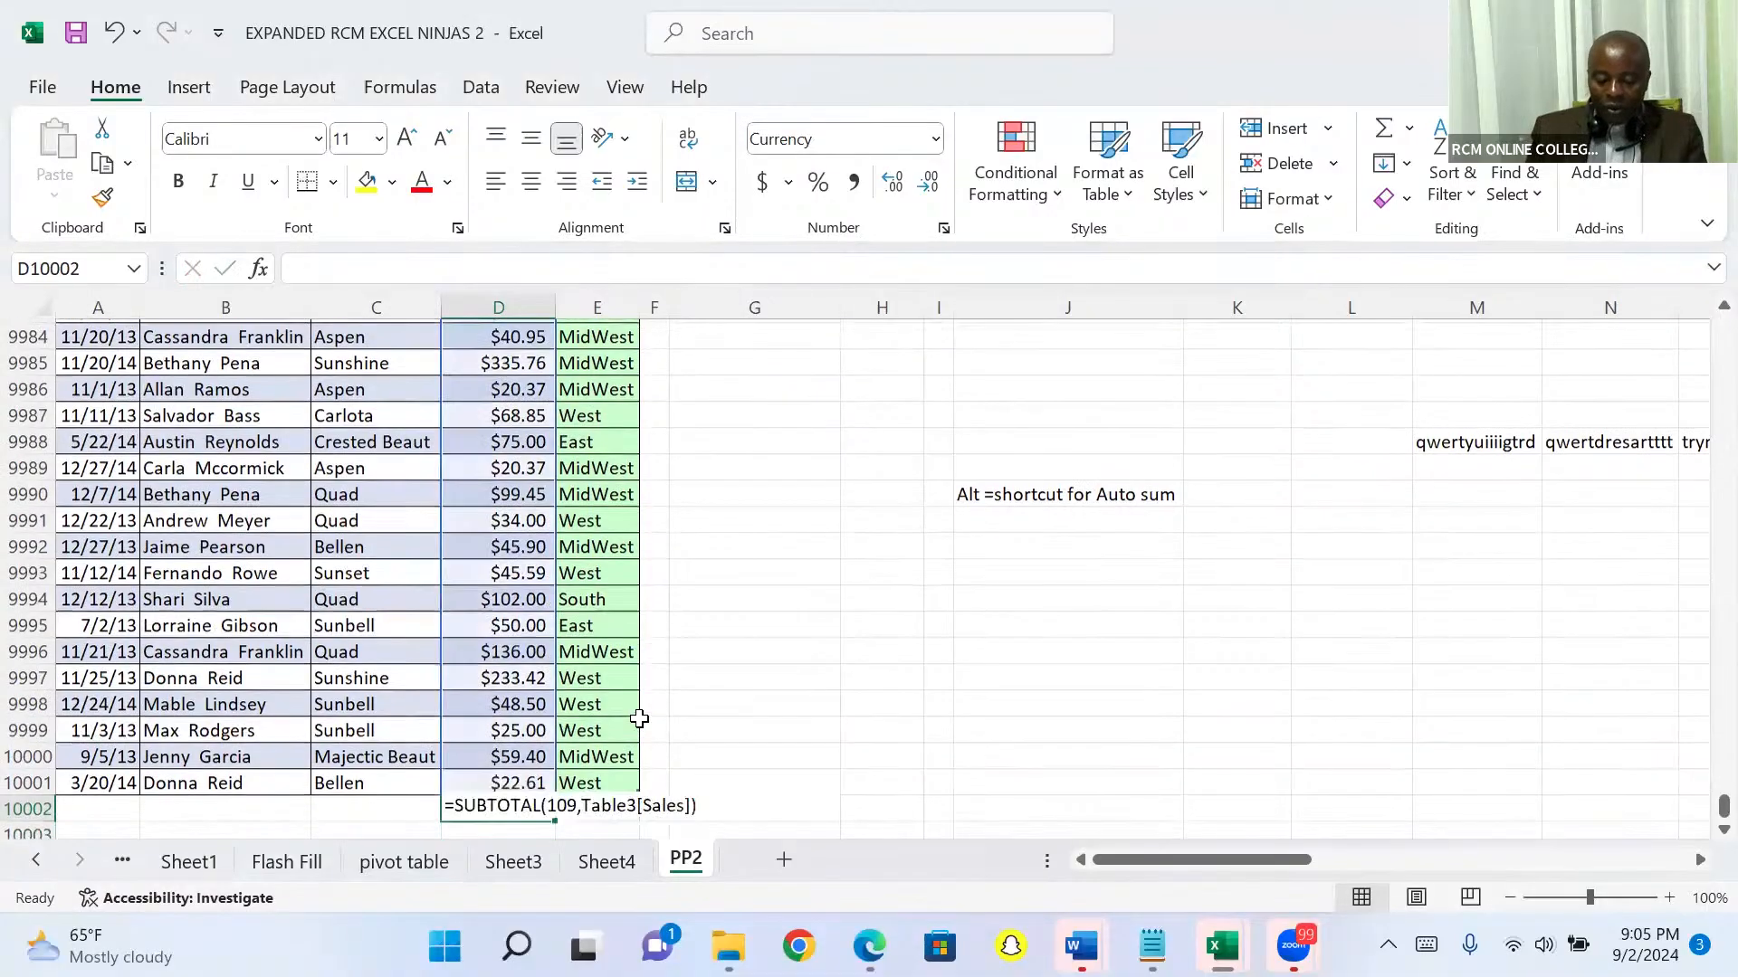
{"action": "key", "text": "alt+="}
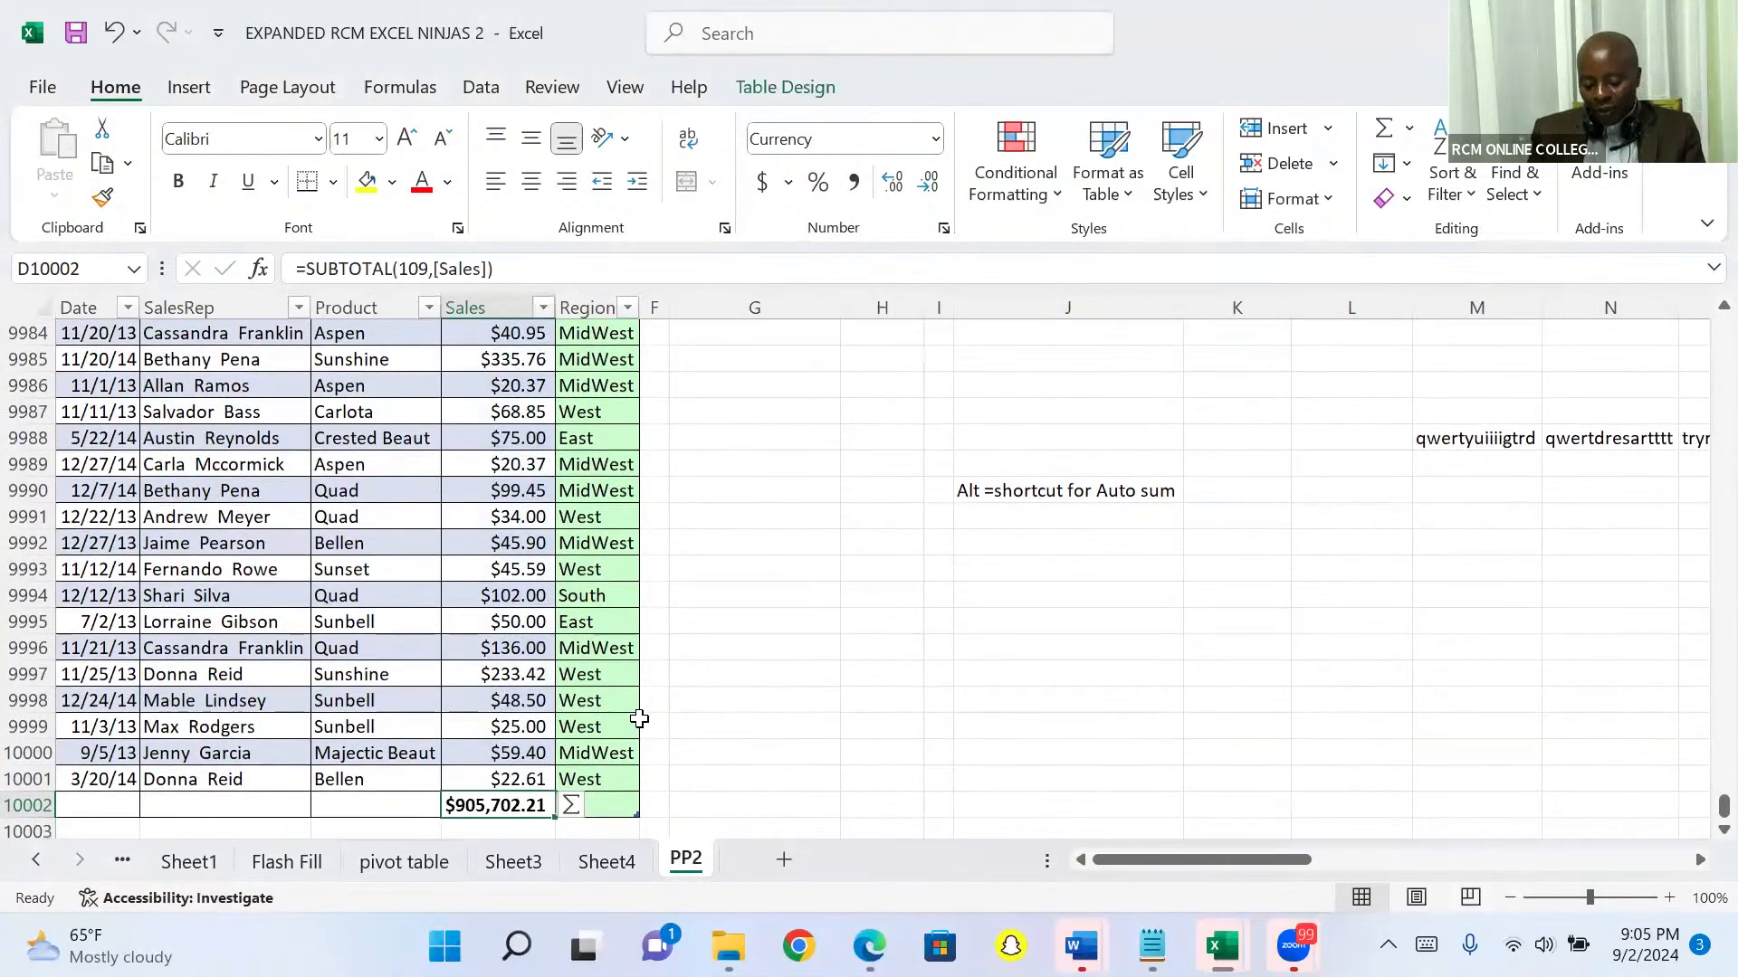
Step: Filter the sales table's Region column to show only East
{"action": "key", "text": "Up"}
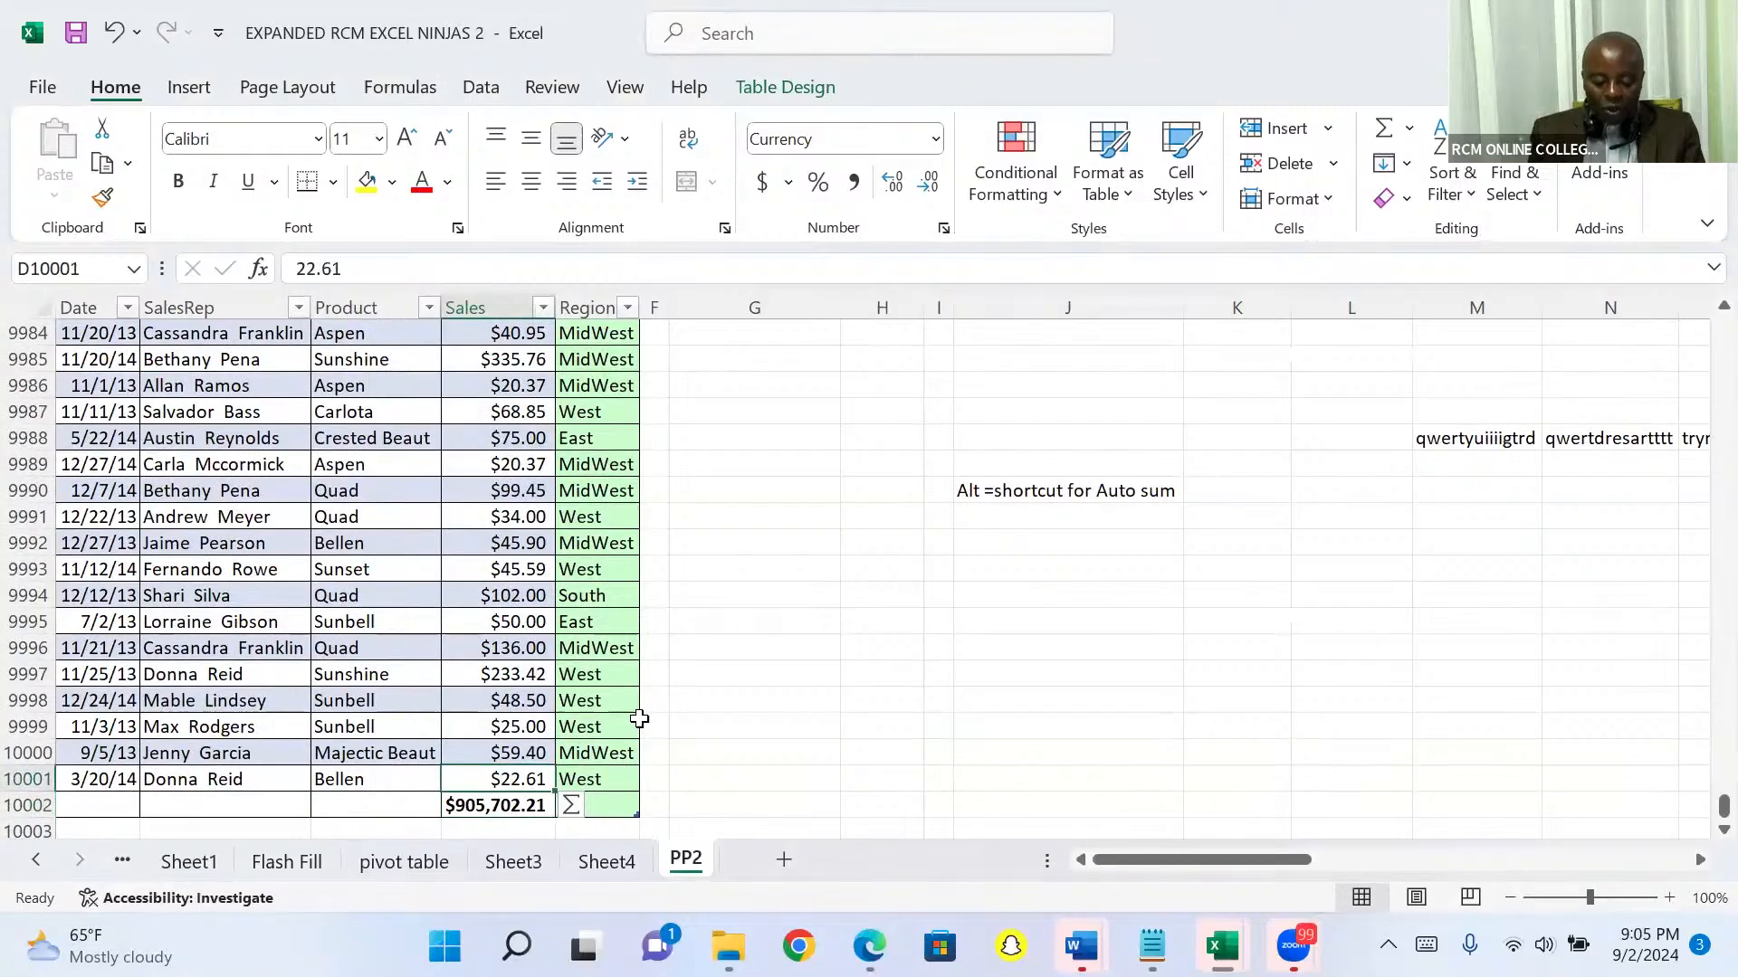
{"action": "key", "text": "ctrl+Up"}
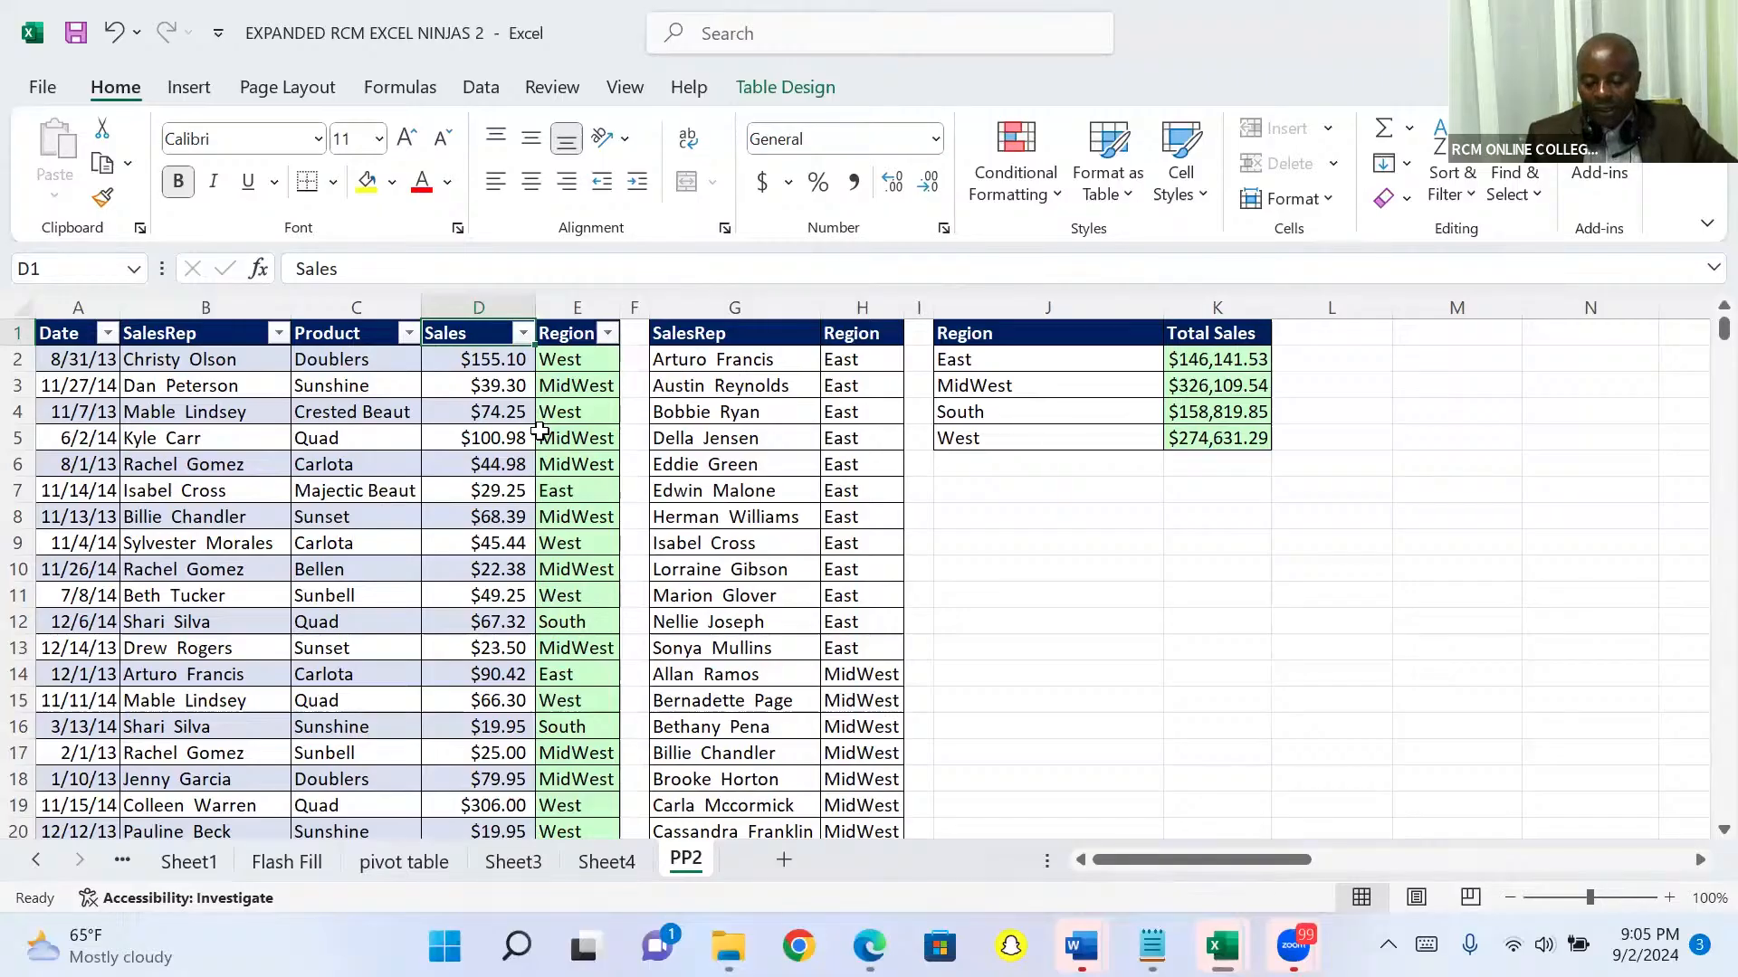
{"action": "left_click", "coordinate": [606, 334]}
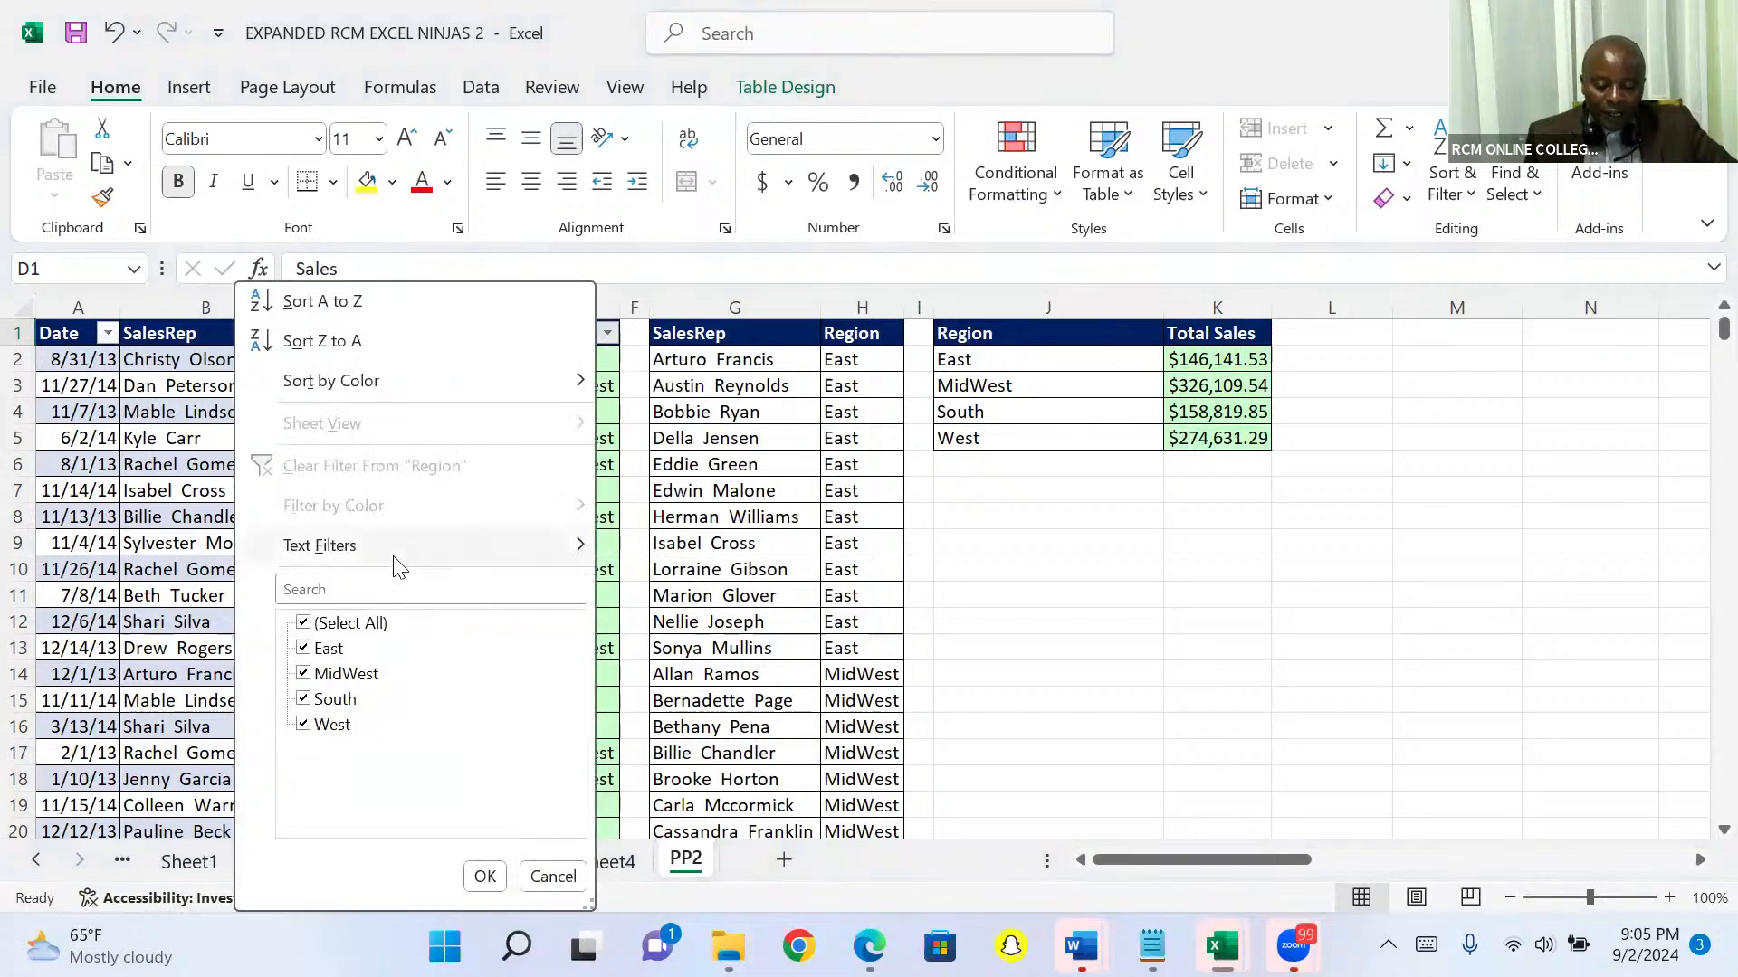
{"action": "left_click", "coordinate": [304, 623]}
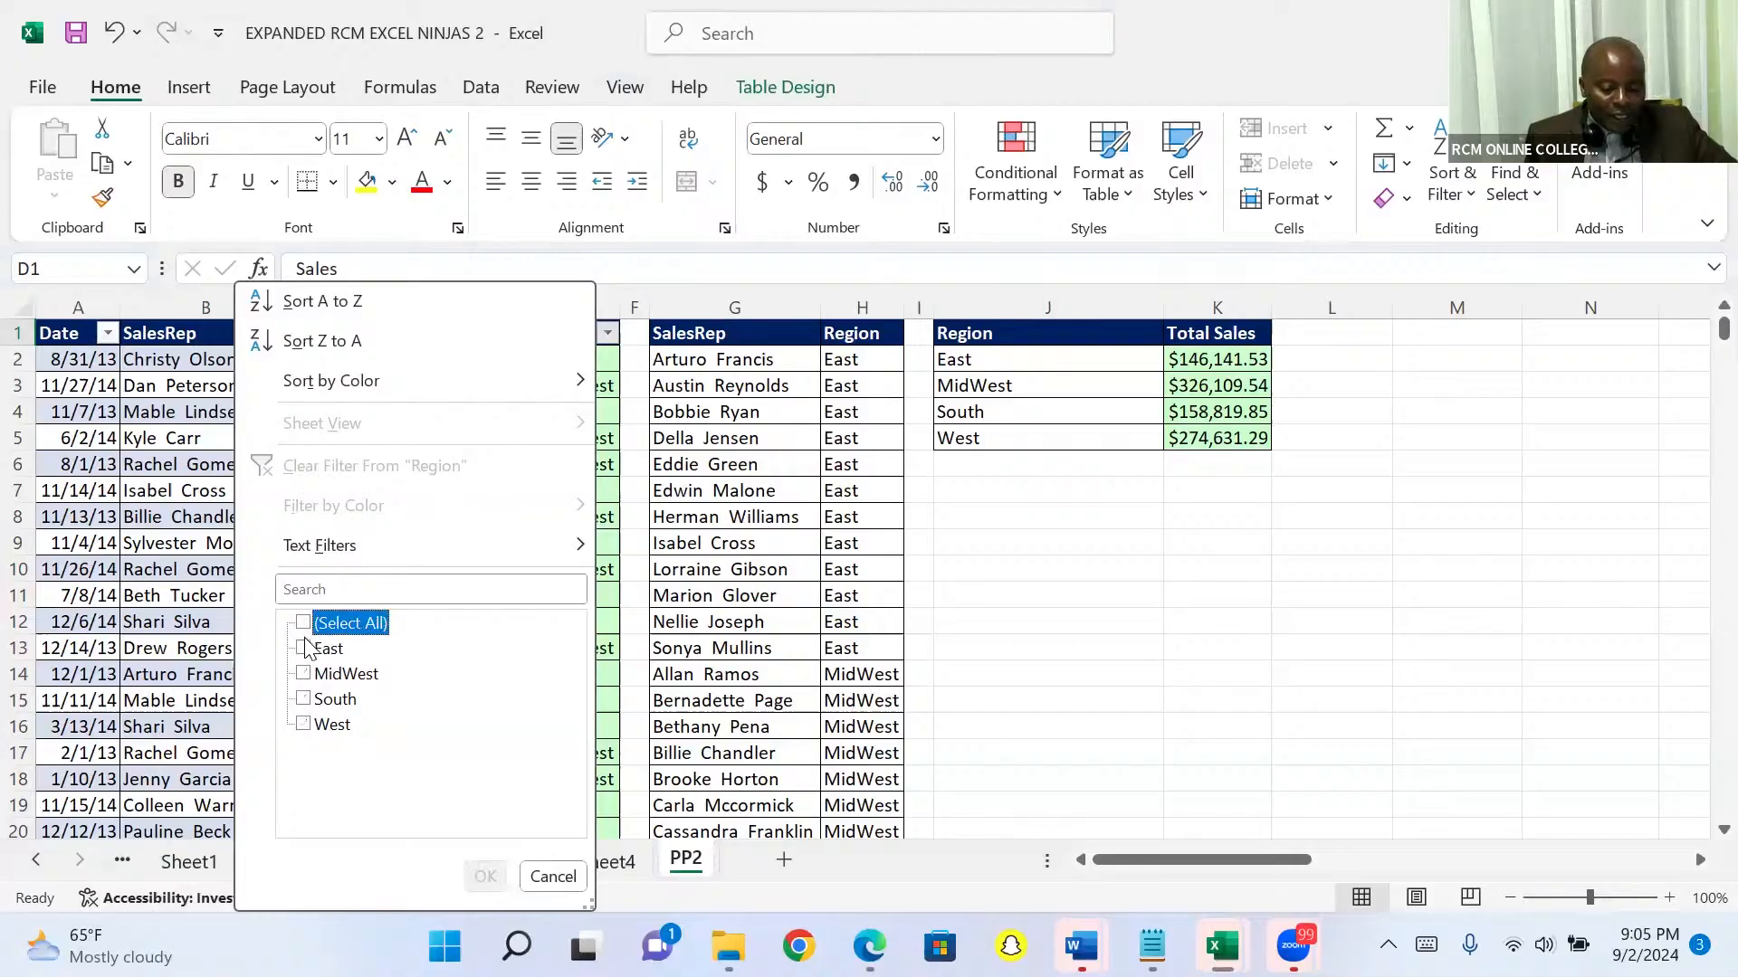
{"action": "left_click", "coordinate": [305, 646]}
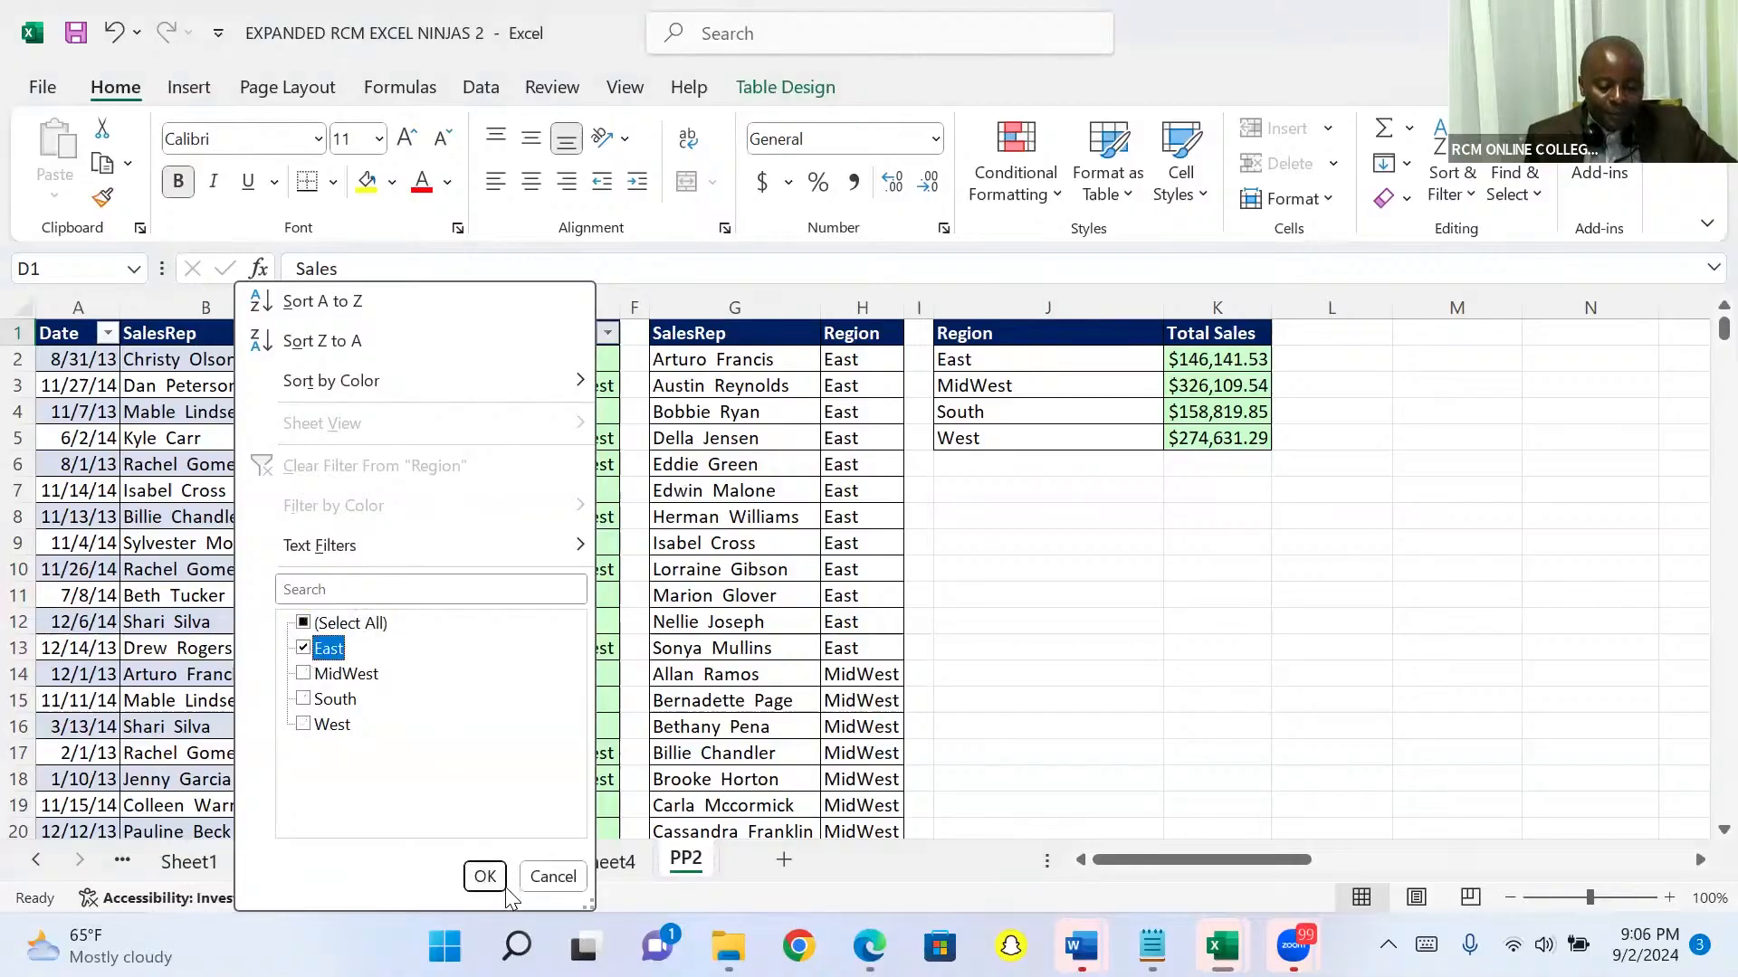
{"action": "left_click", "coordinate": [482, 877]}
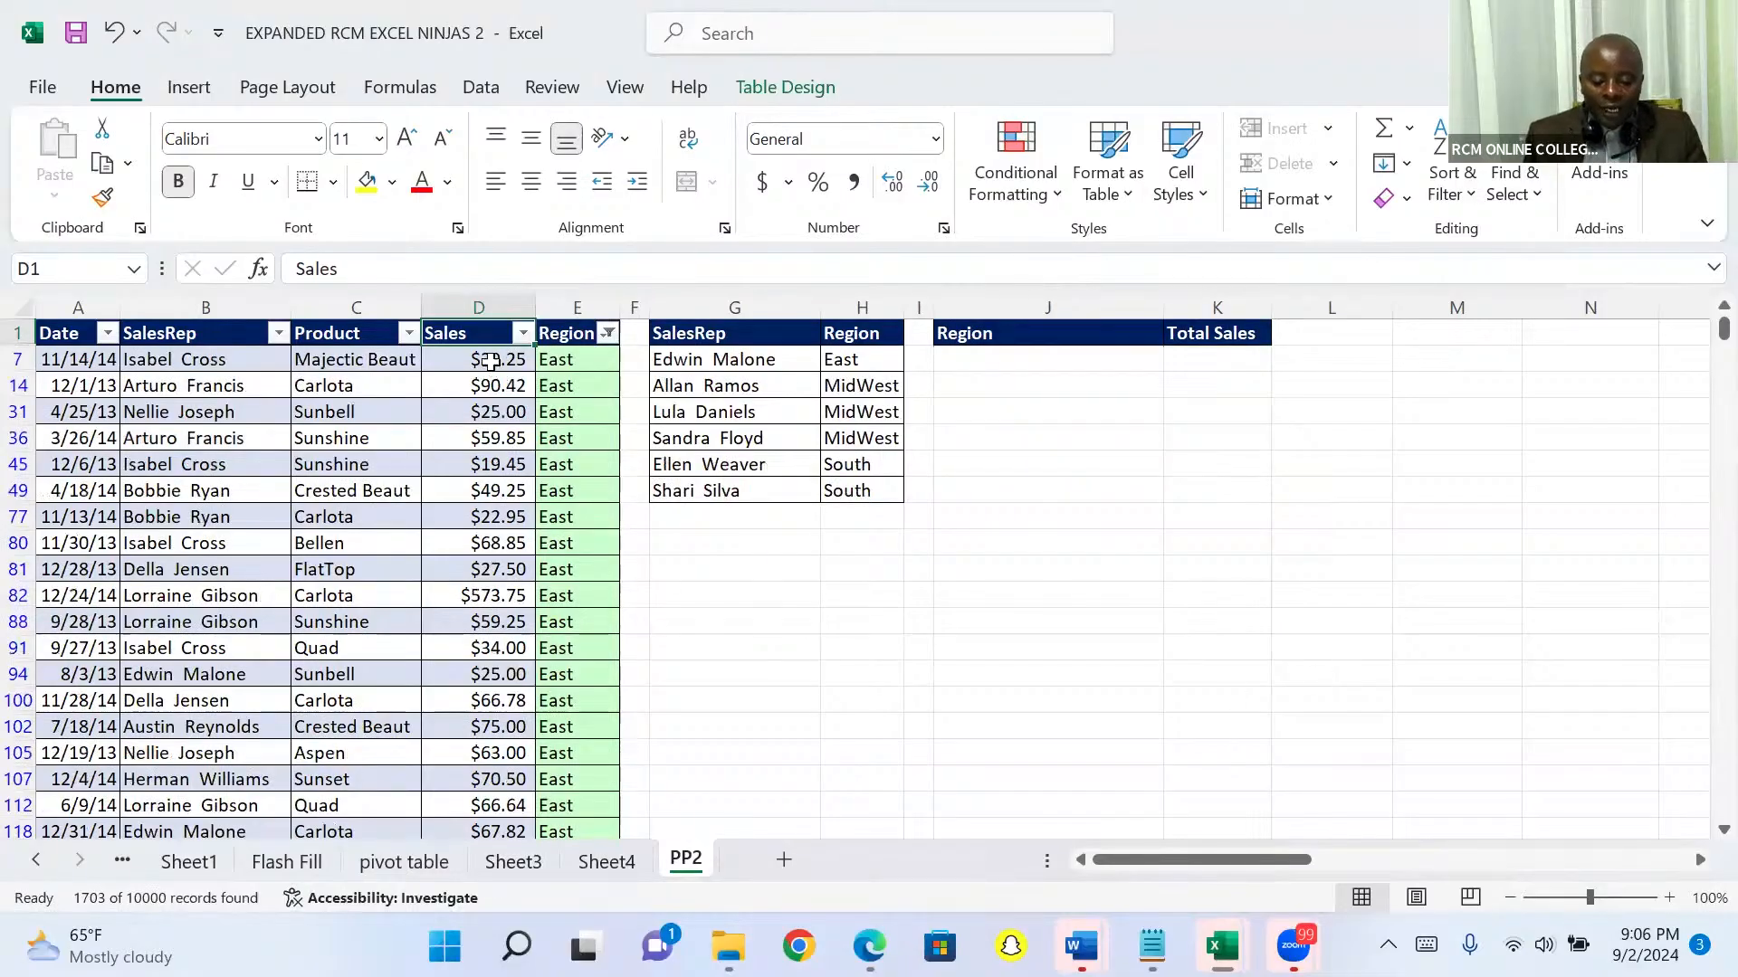
Step: Compare the filtered Sales total in D10002 with the East sum in the PivotTable on Sheet4, and return to PP2
{"action": "left_click", "coordinate": [490, 361]}
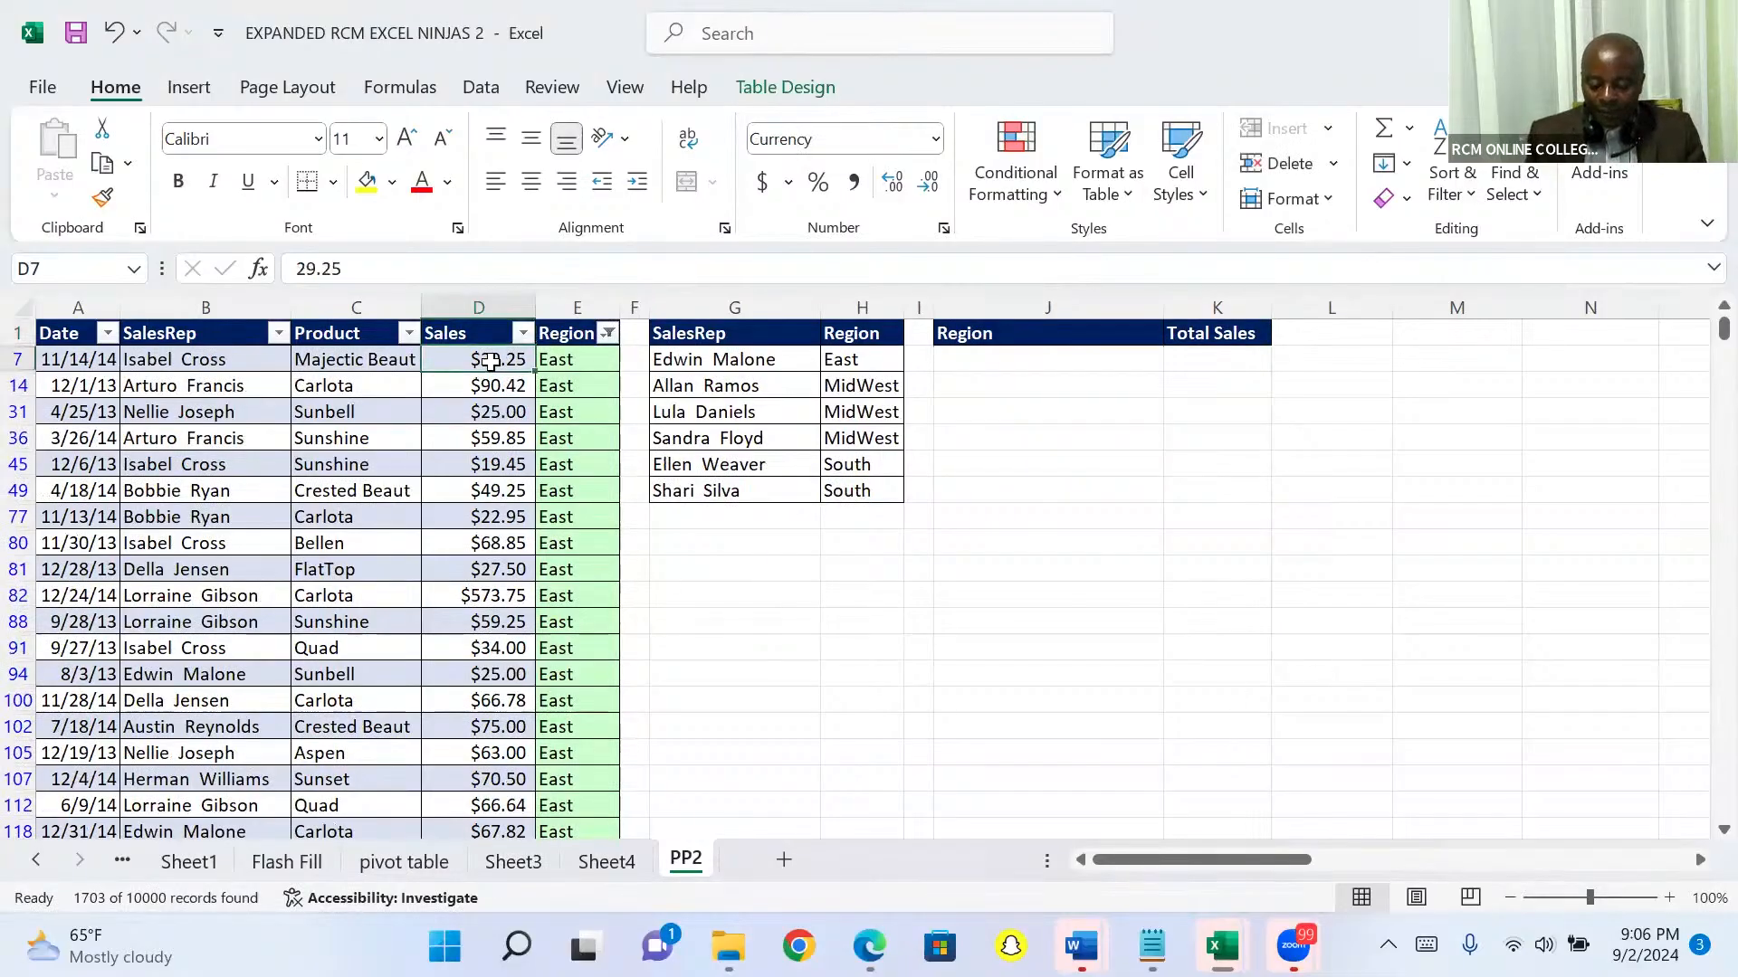
{"action": "key", "text": "ctrl+Down"}
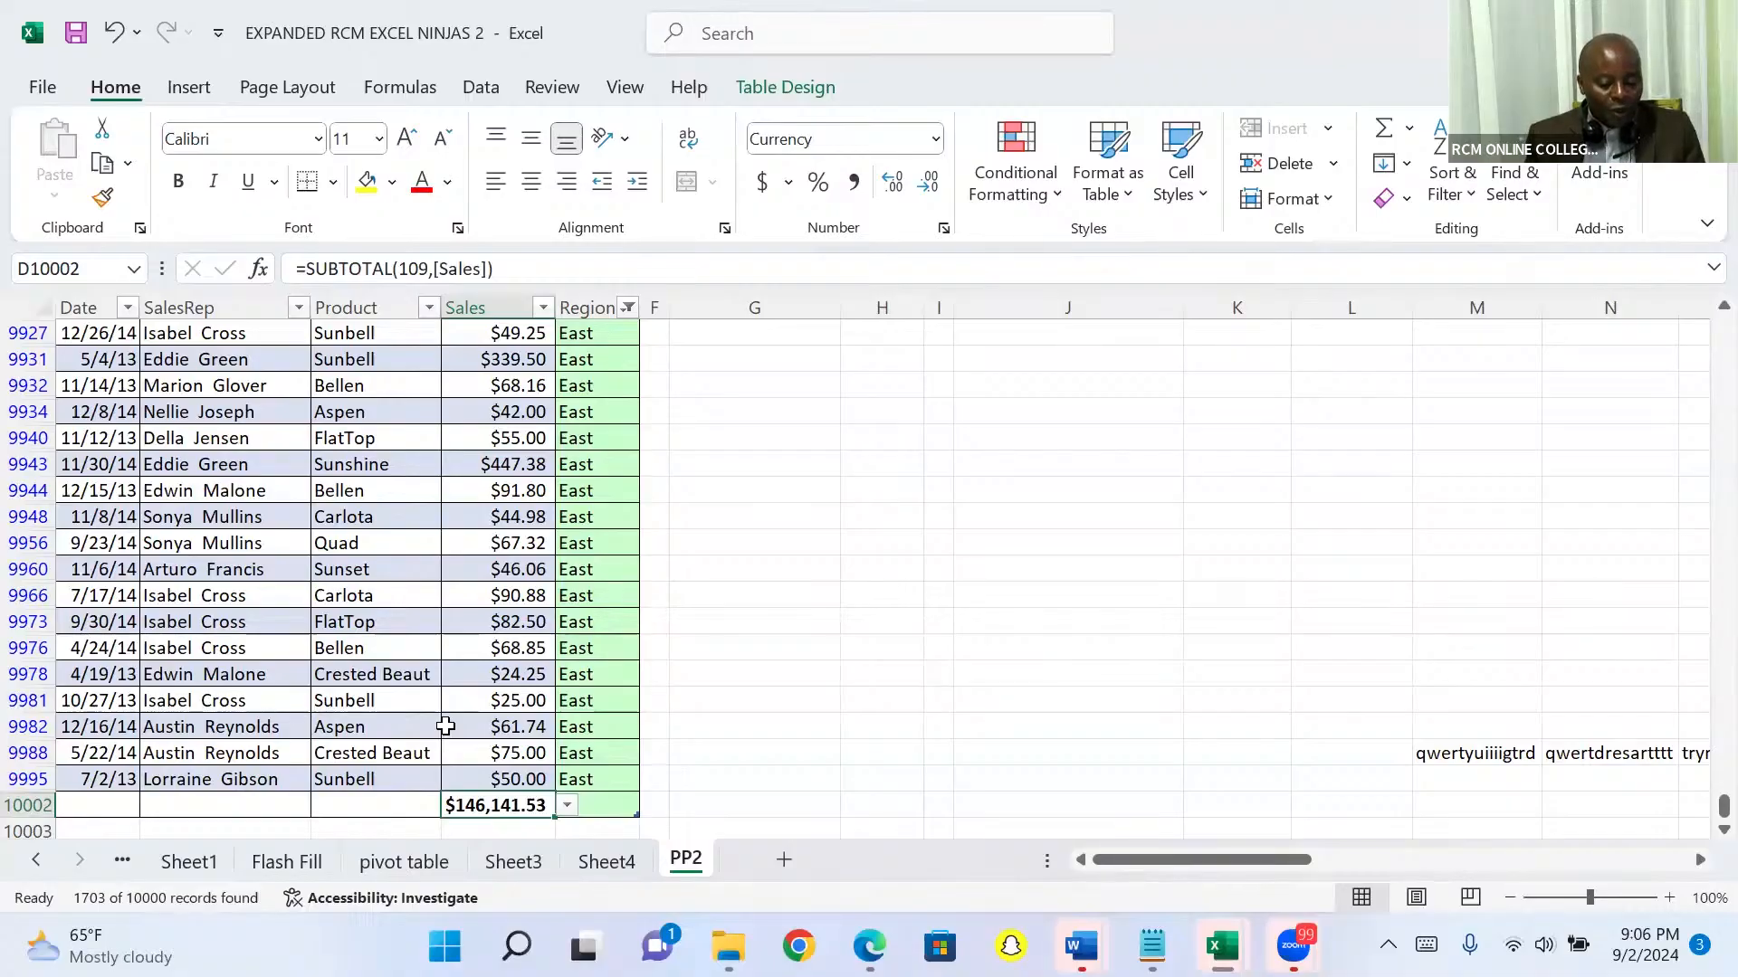
{"action": "left_click", "coordinate": [601, 861]}
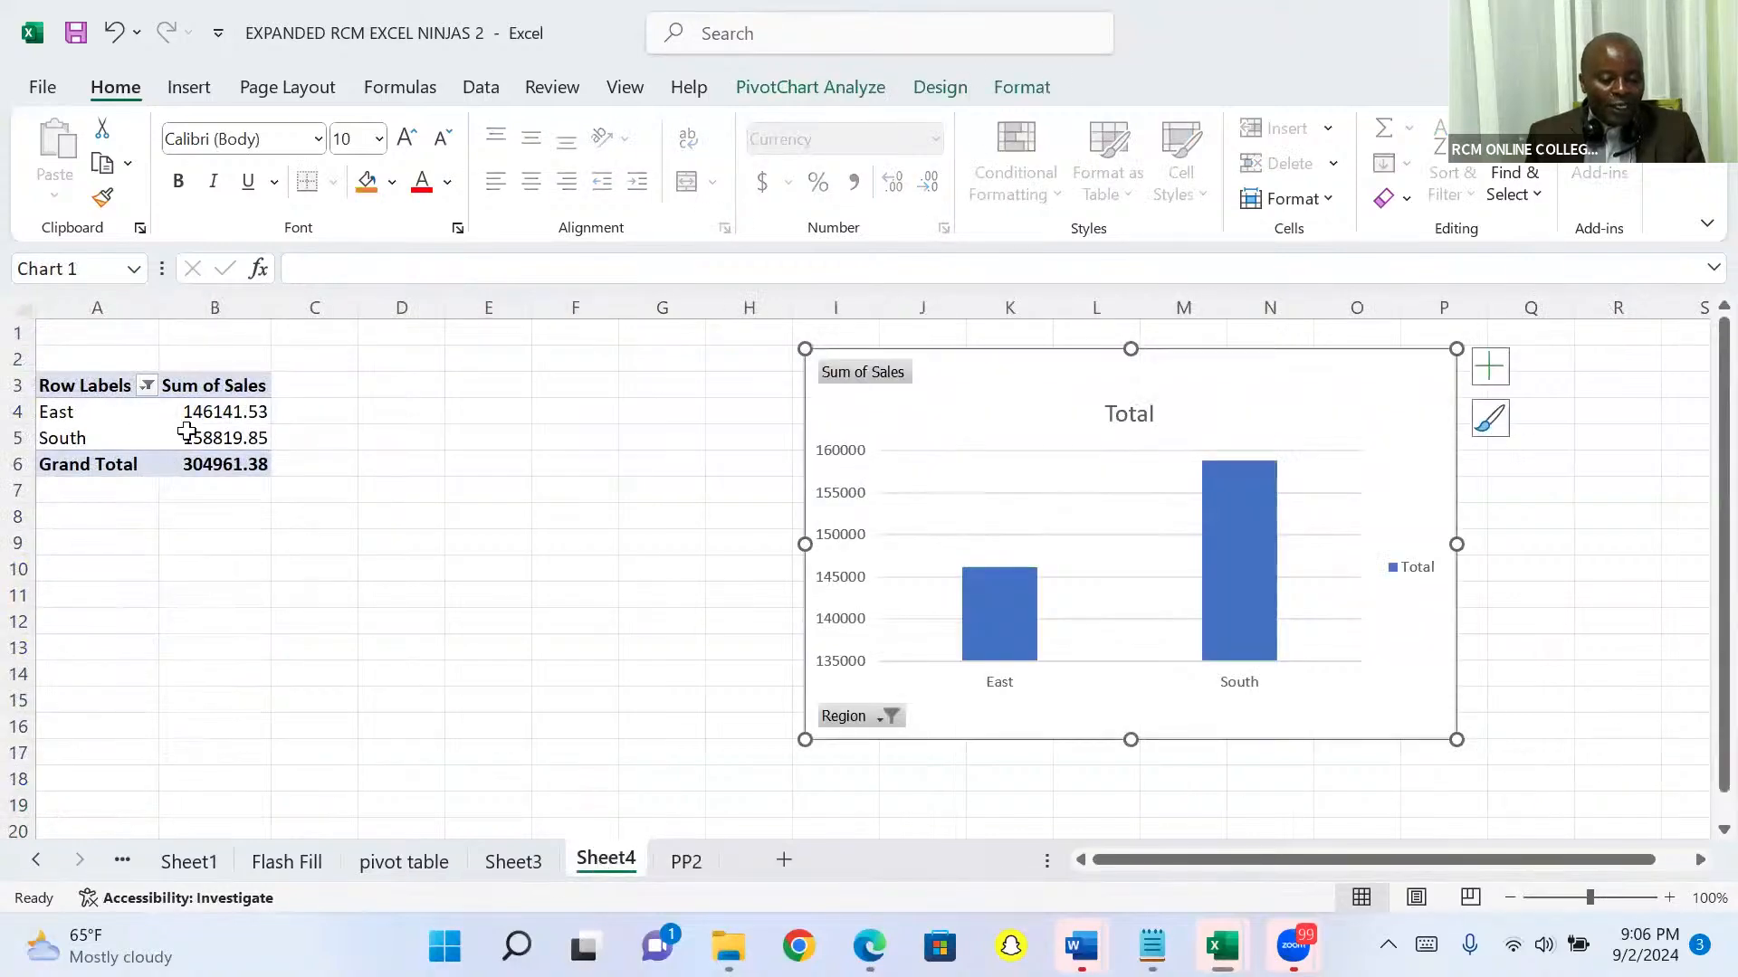
{"action": "mouse_move", "coordinate": [228, 426]}
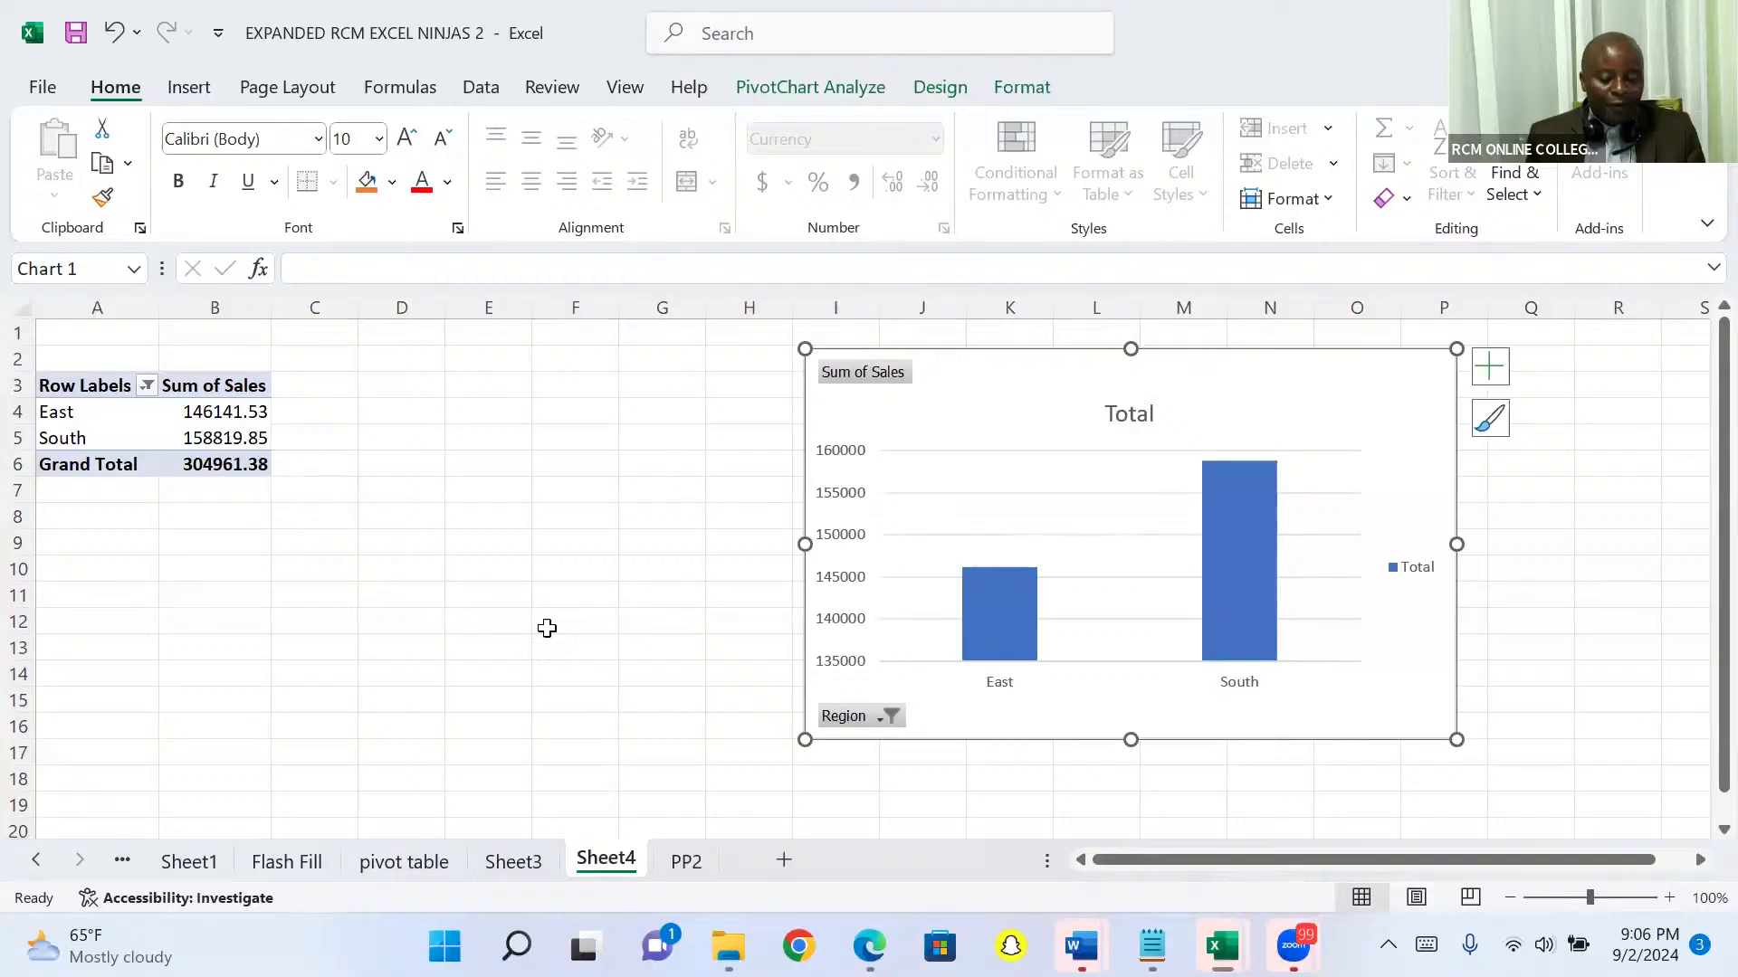
{"action": "left_click", "coordinate": [677, 865]}
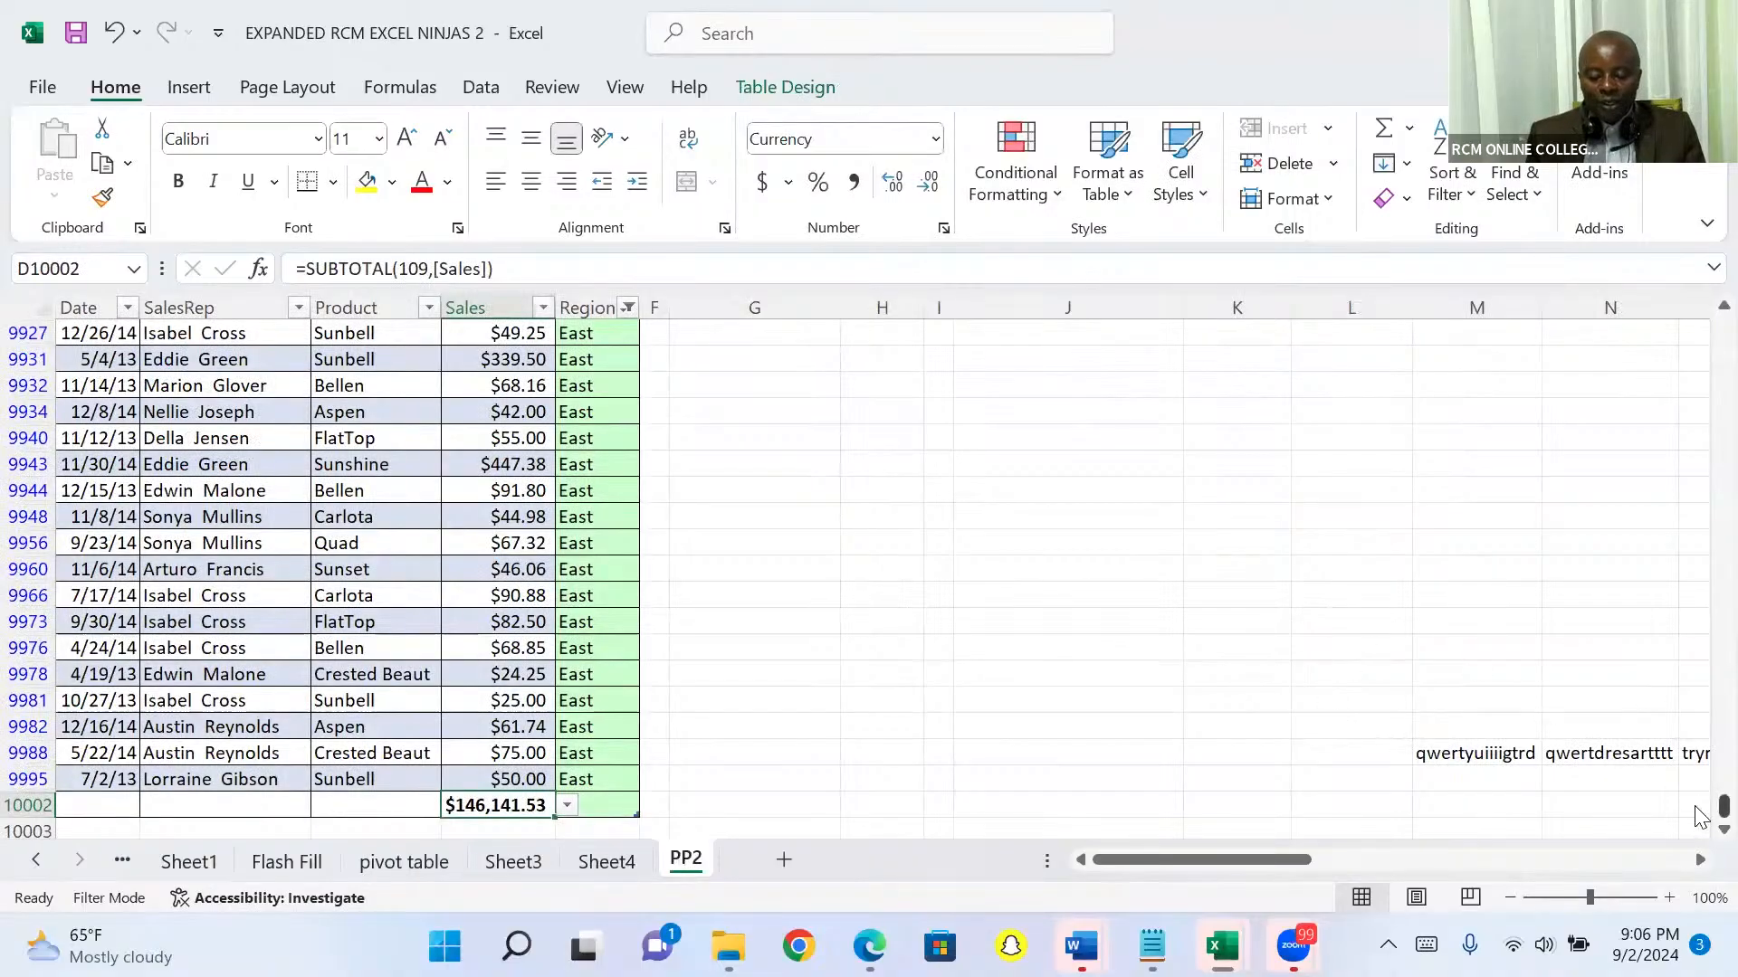
Step: Clear the filter from the sales table's Region column
{"action": "key", "text": "Up"}
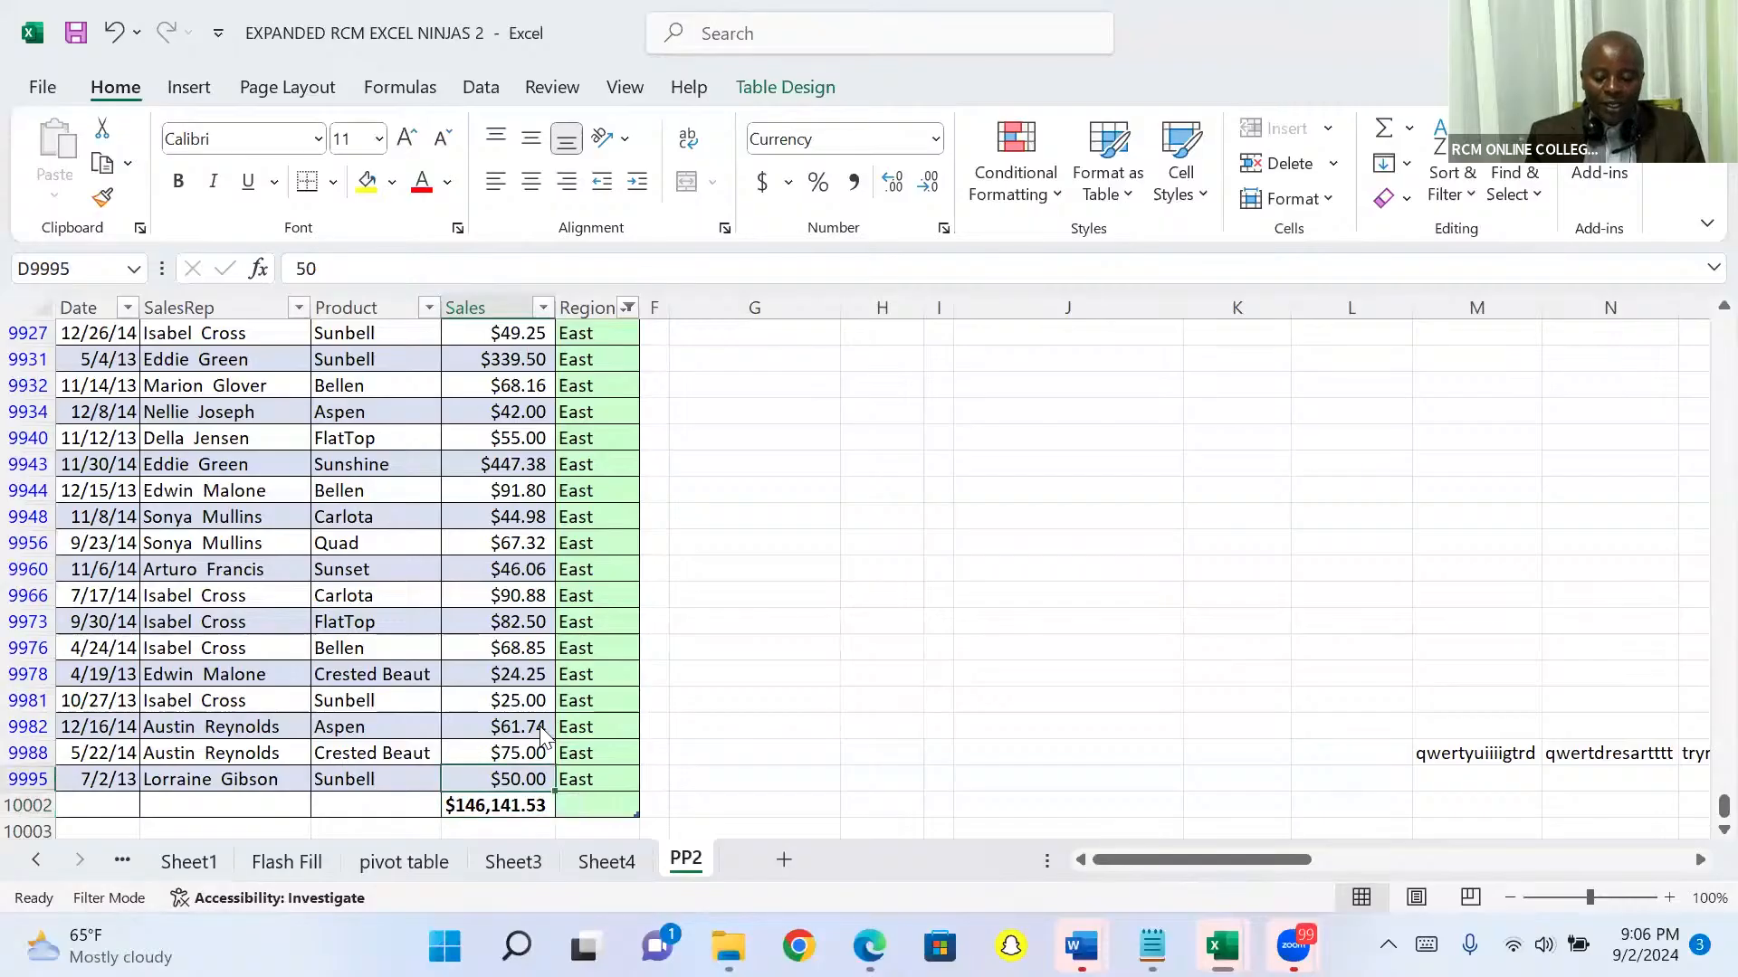
{"action": "key", "text": "ctrl+Up"}
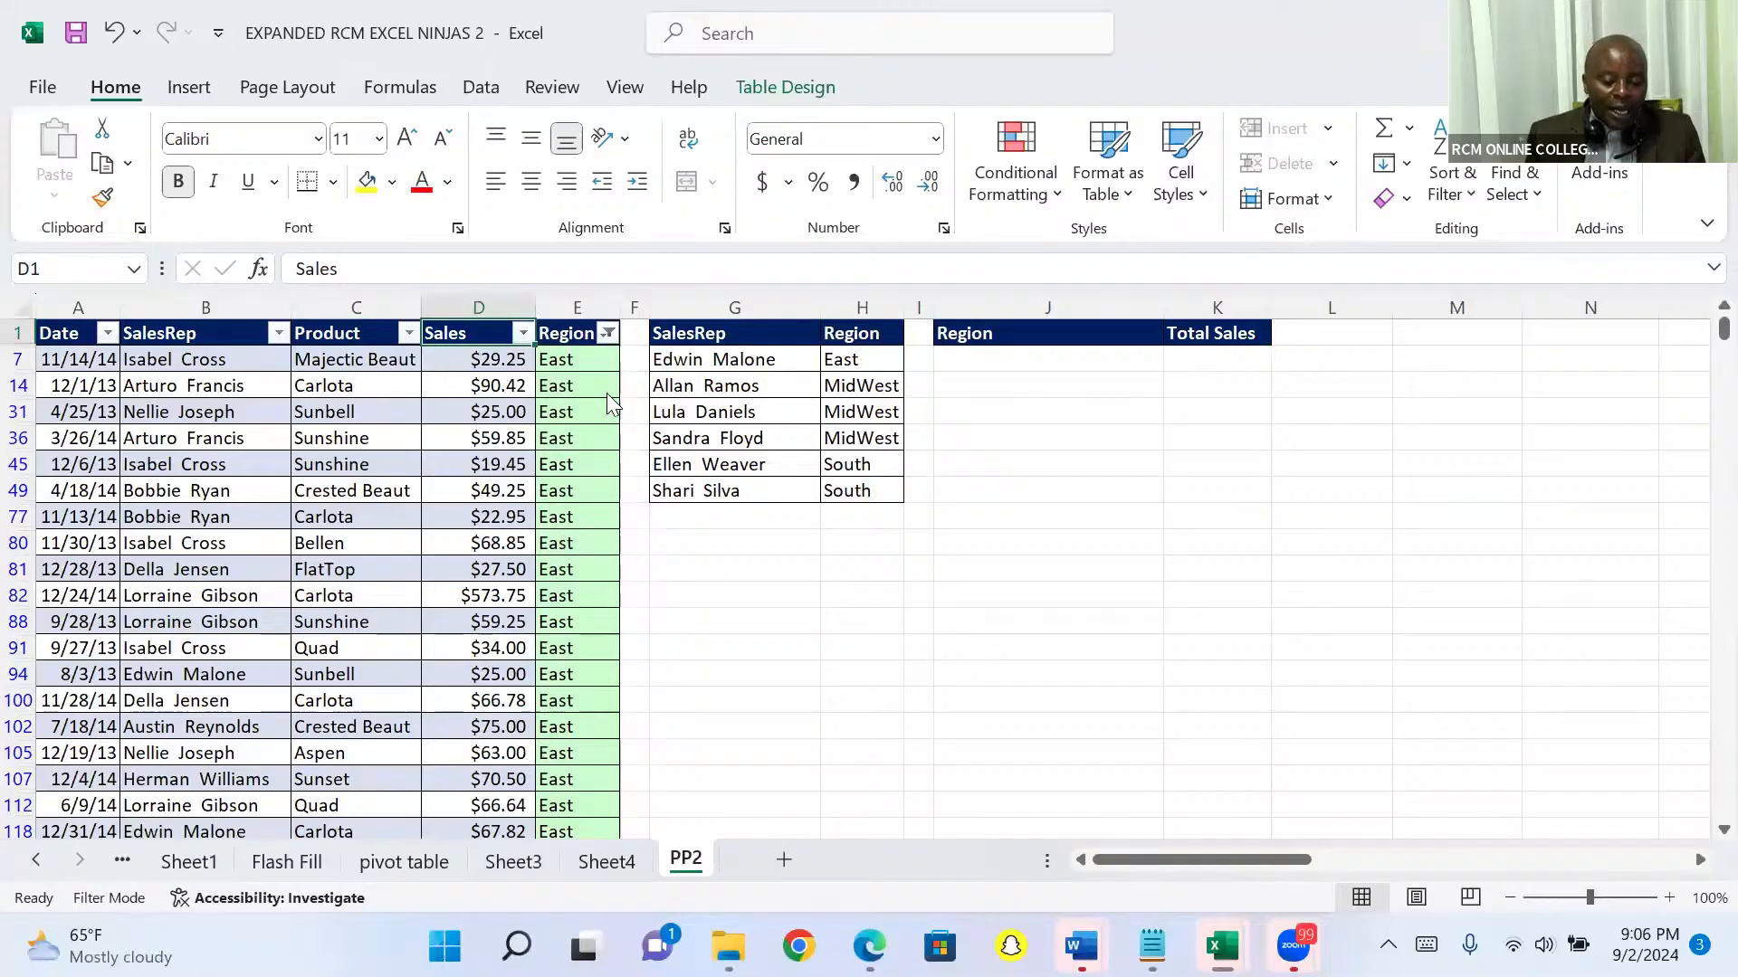
{"action": "left_click", "coordinate": [610, 333]}
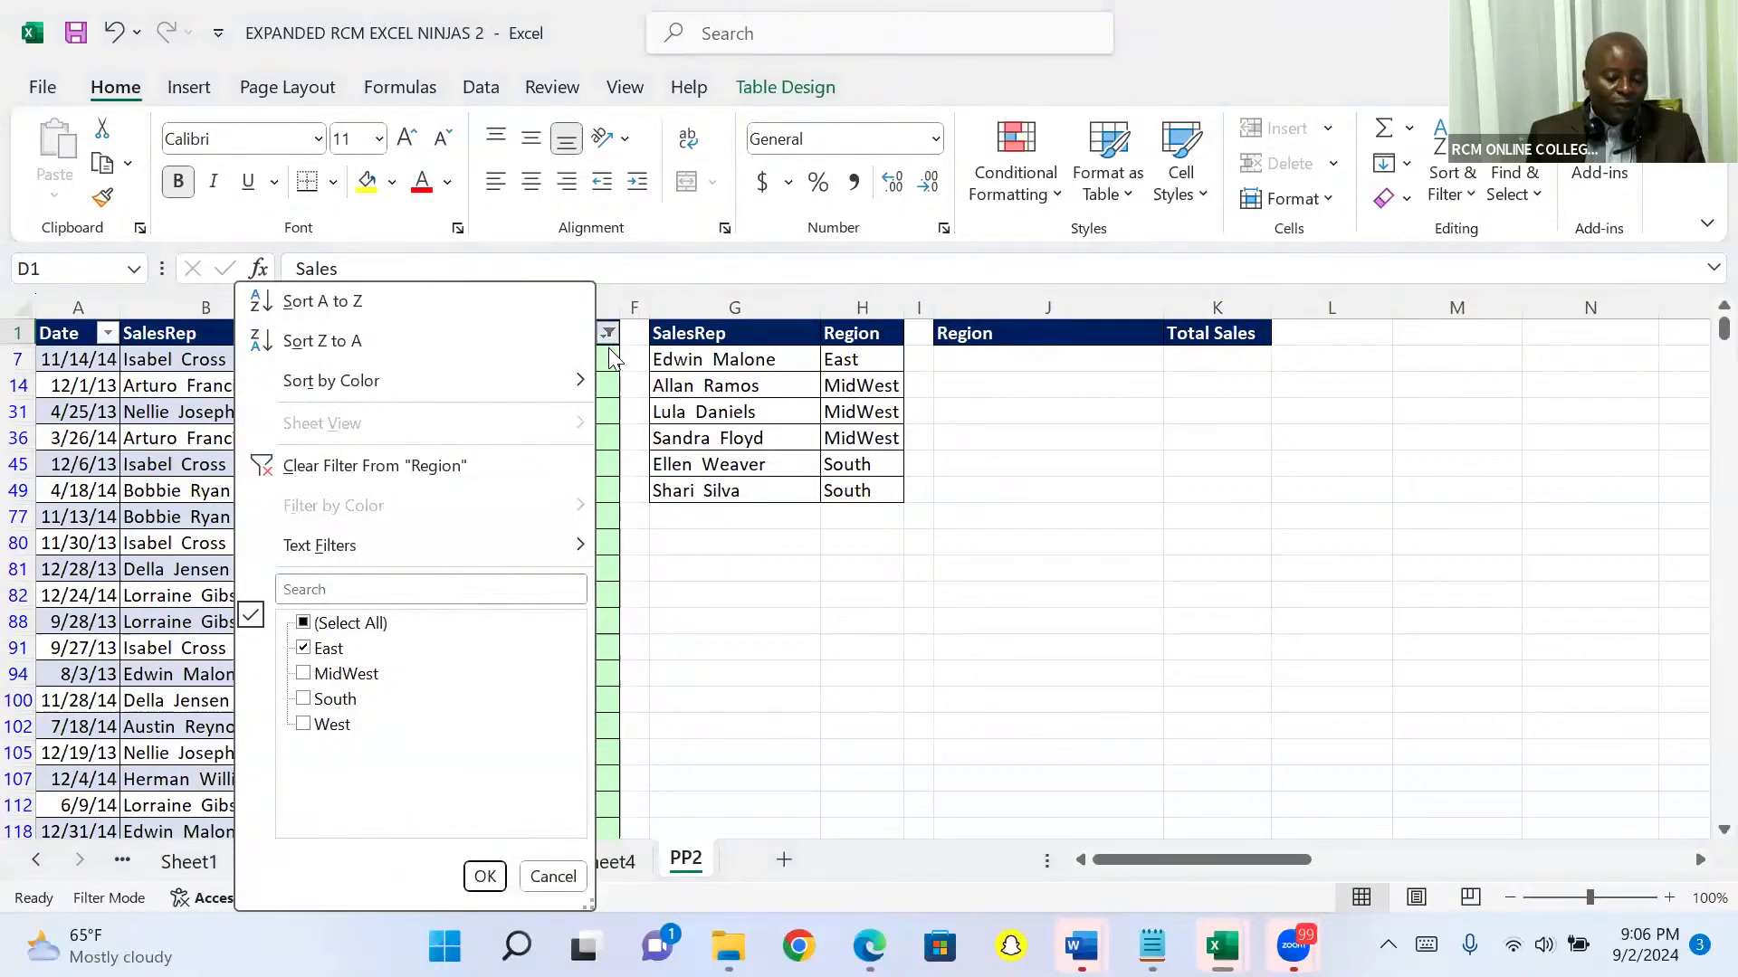
{"action": "left_click", "coordinate": [299, 466]}
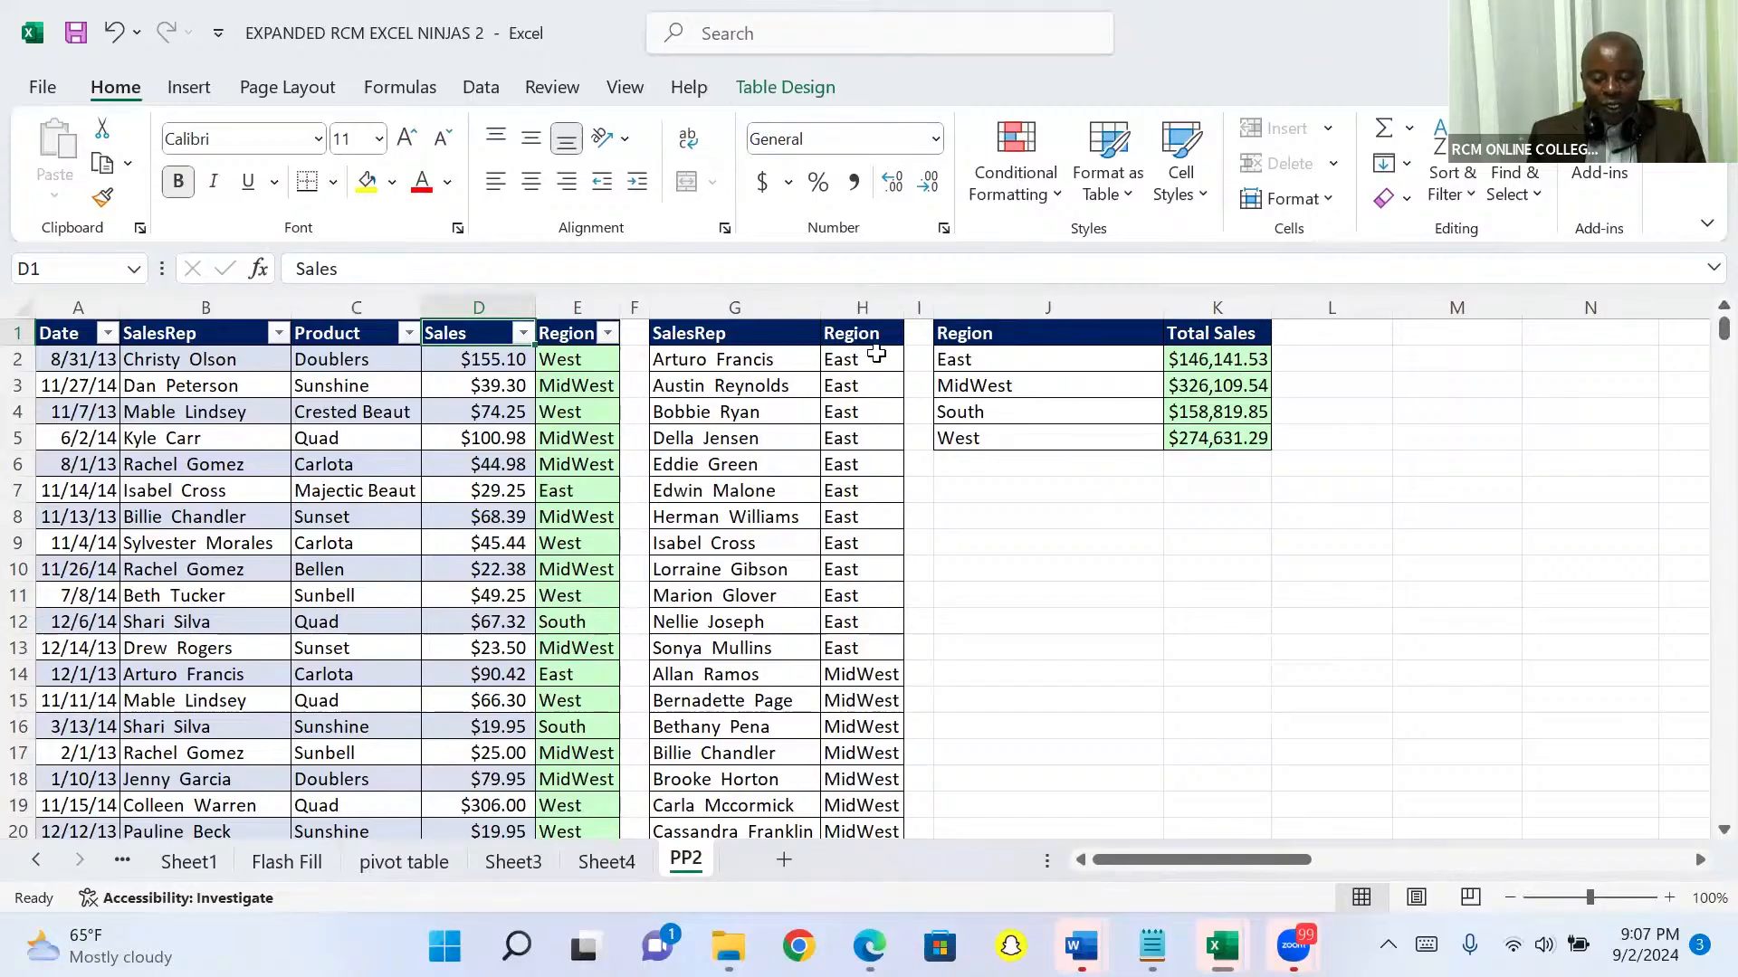
Step: Write the row-insertion shortcut note "ctrl shift +" in cell L7
{"action": "left_click", "coordinate": [19, 332]}
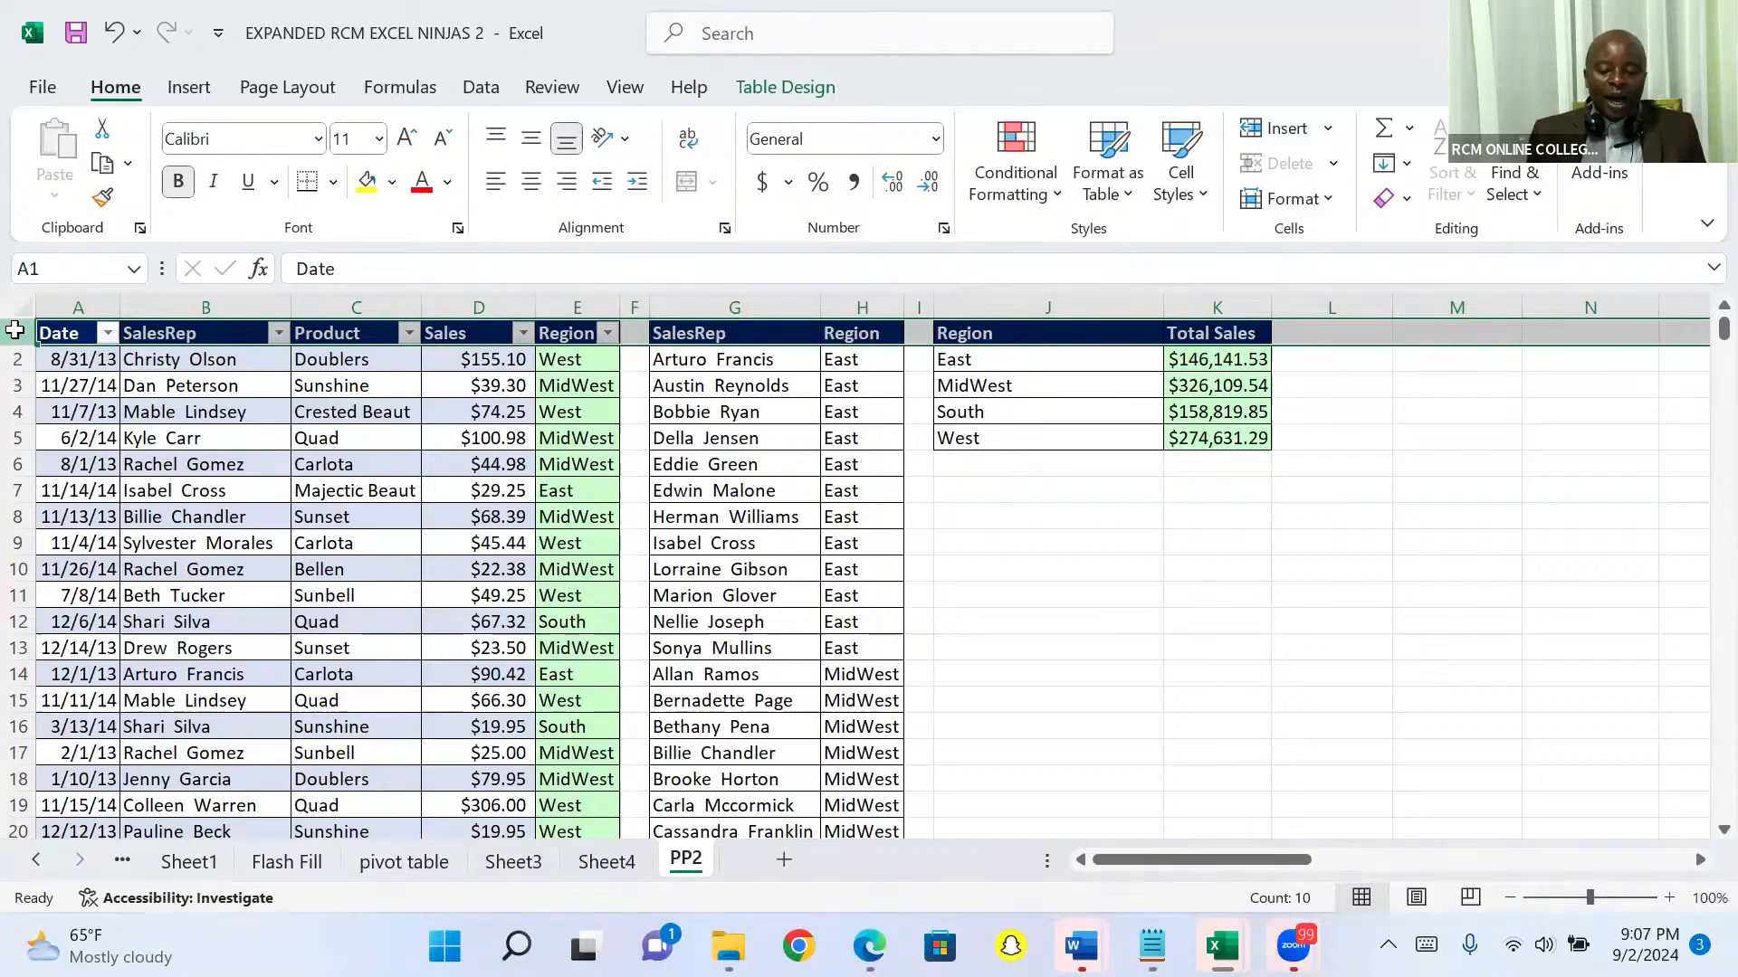
{"action": "left_click", "coordinate": [1305, 496]}
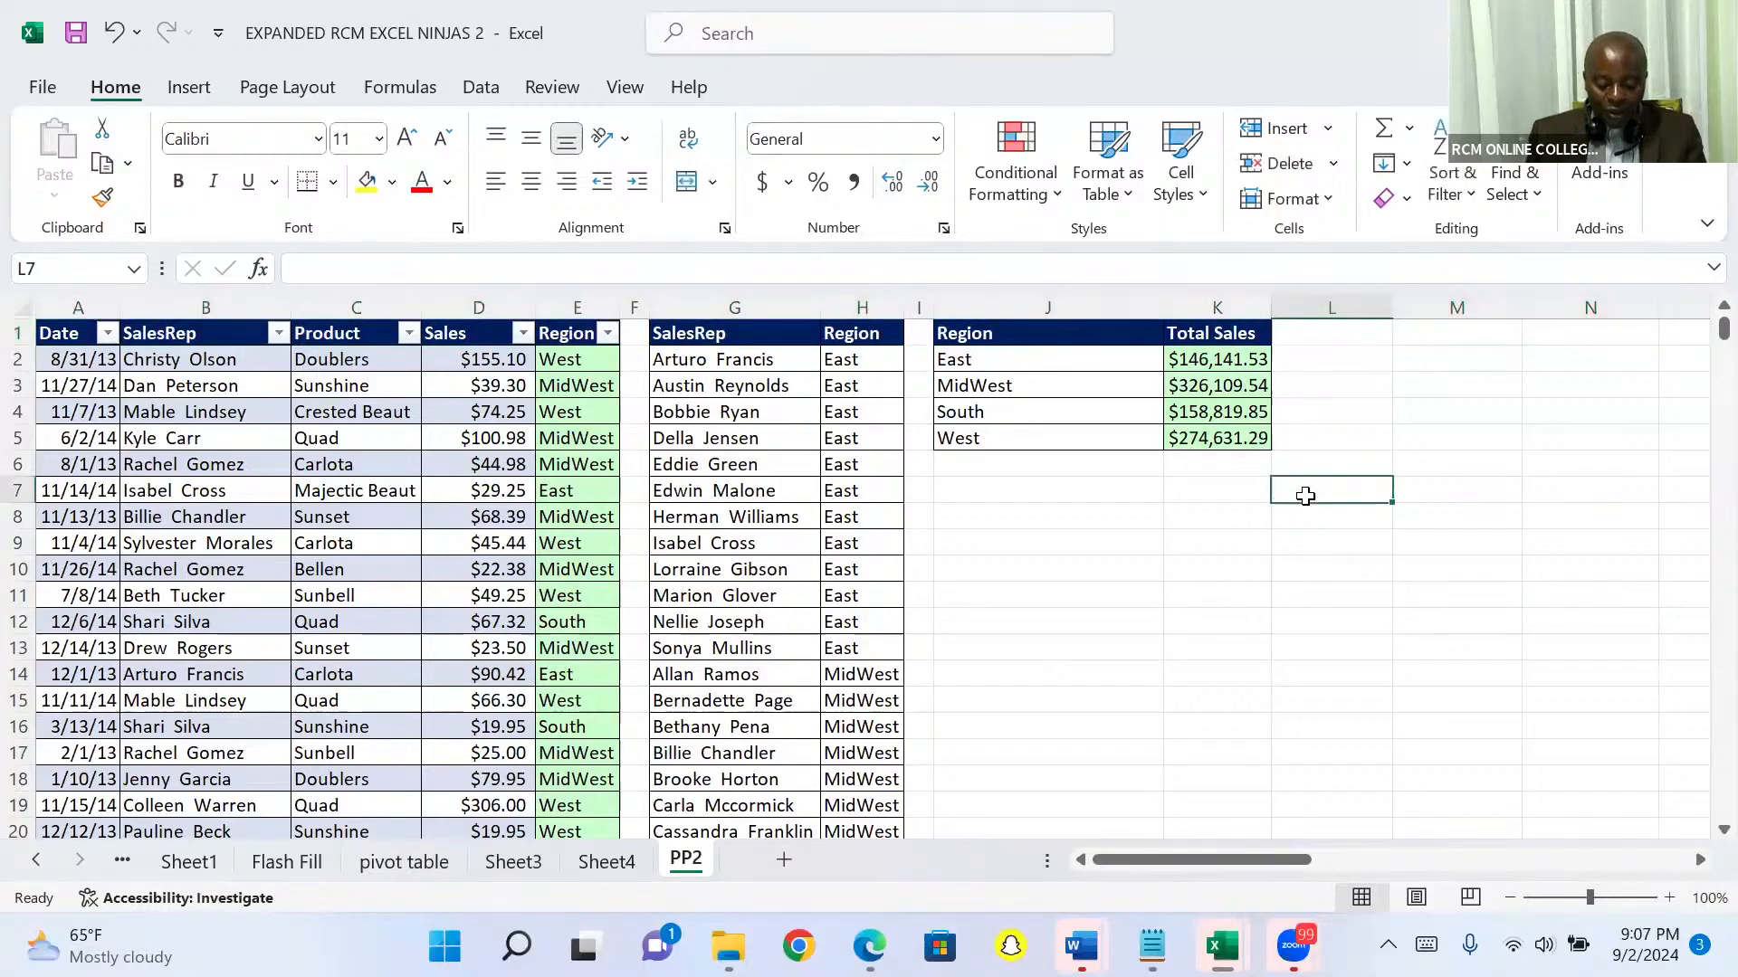
{"action": "type", "text": "ctrl"}
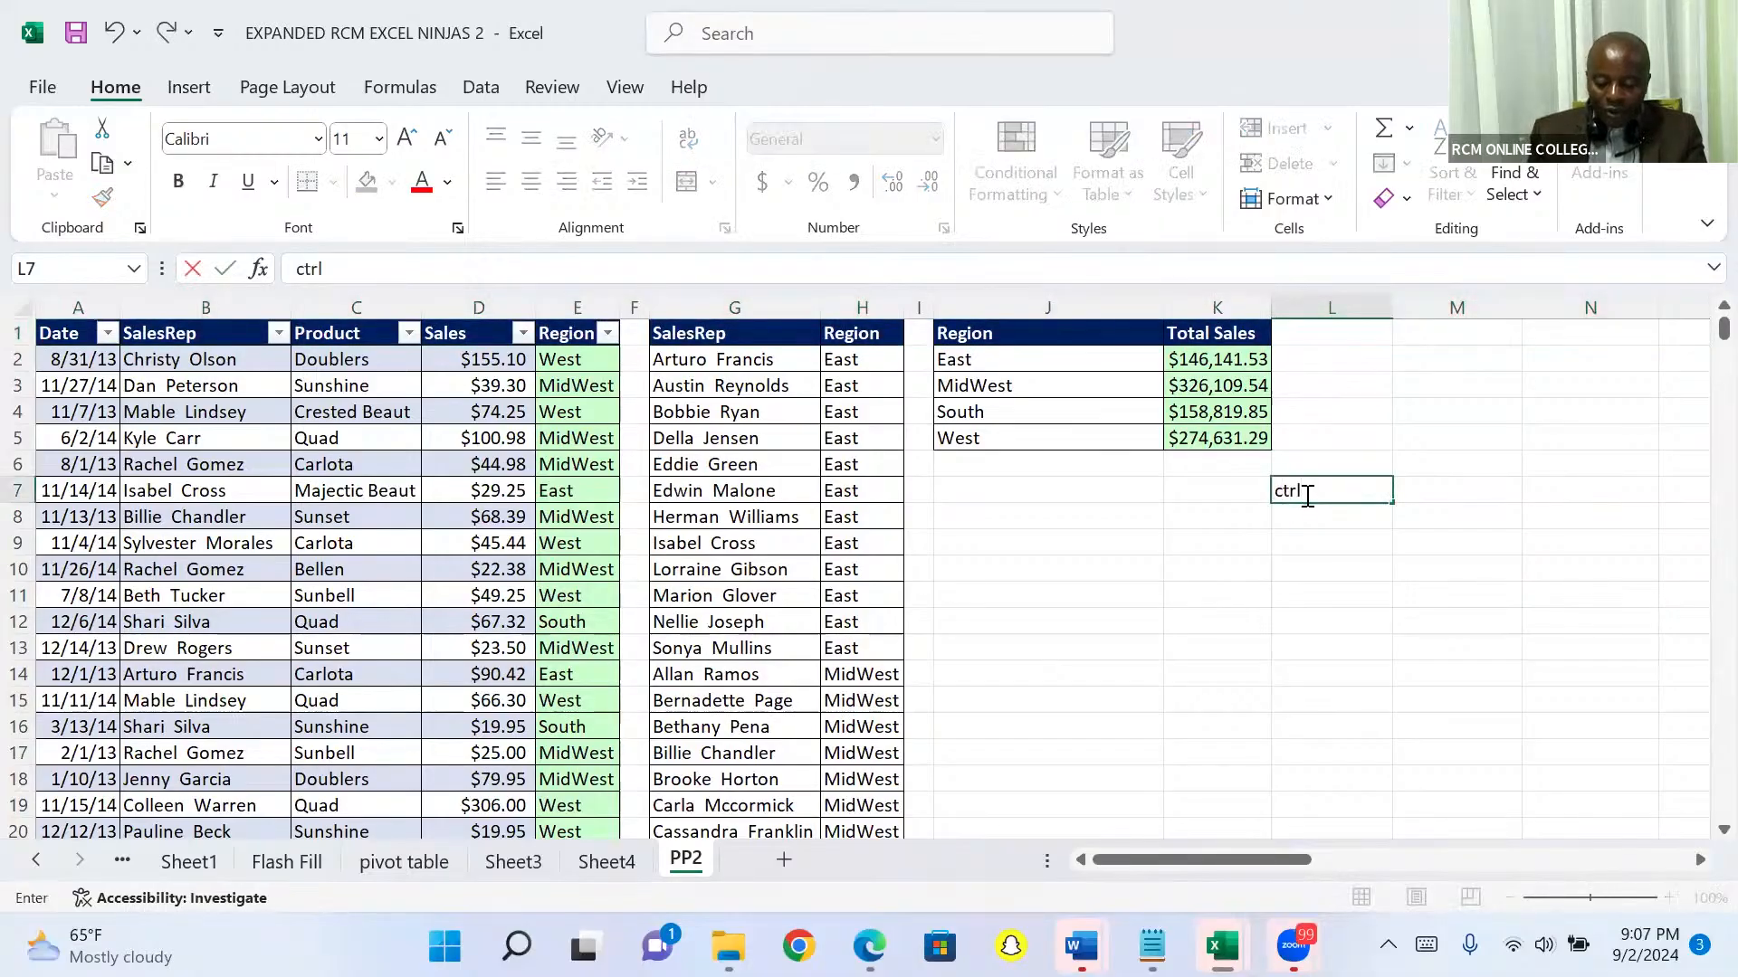
{"action": "type", "text": " shift"}
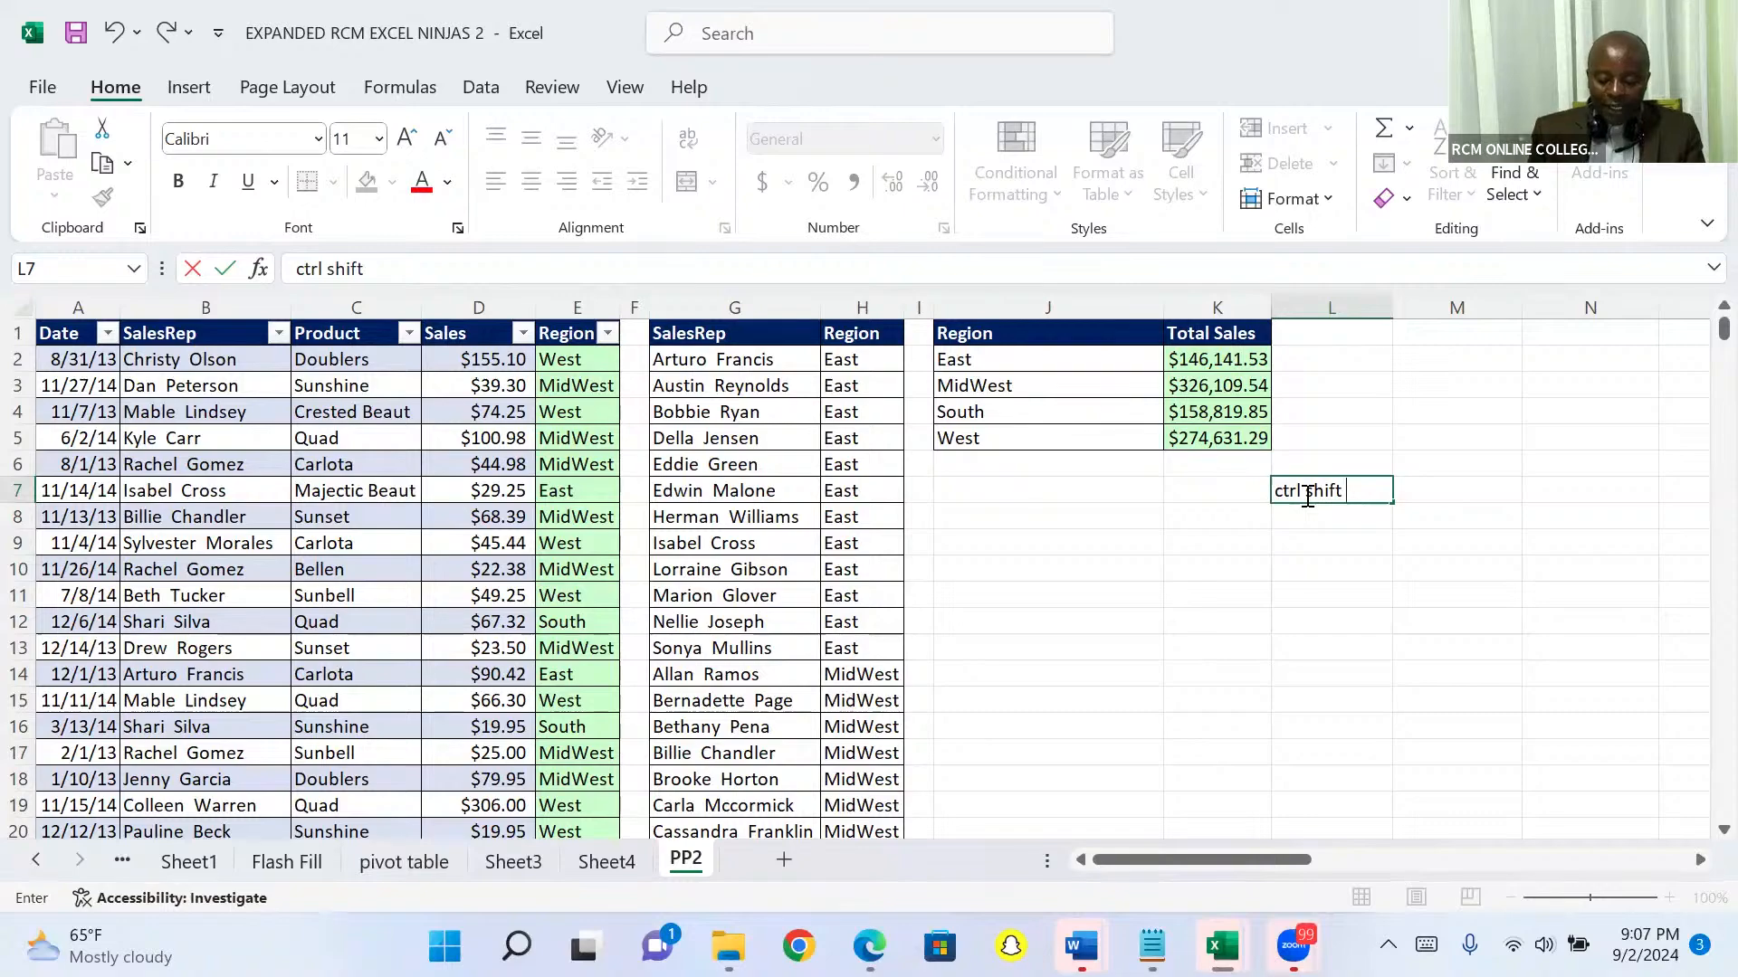
{"action": "type", "text": "+"}
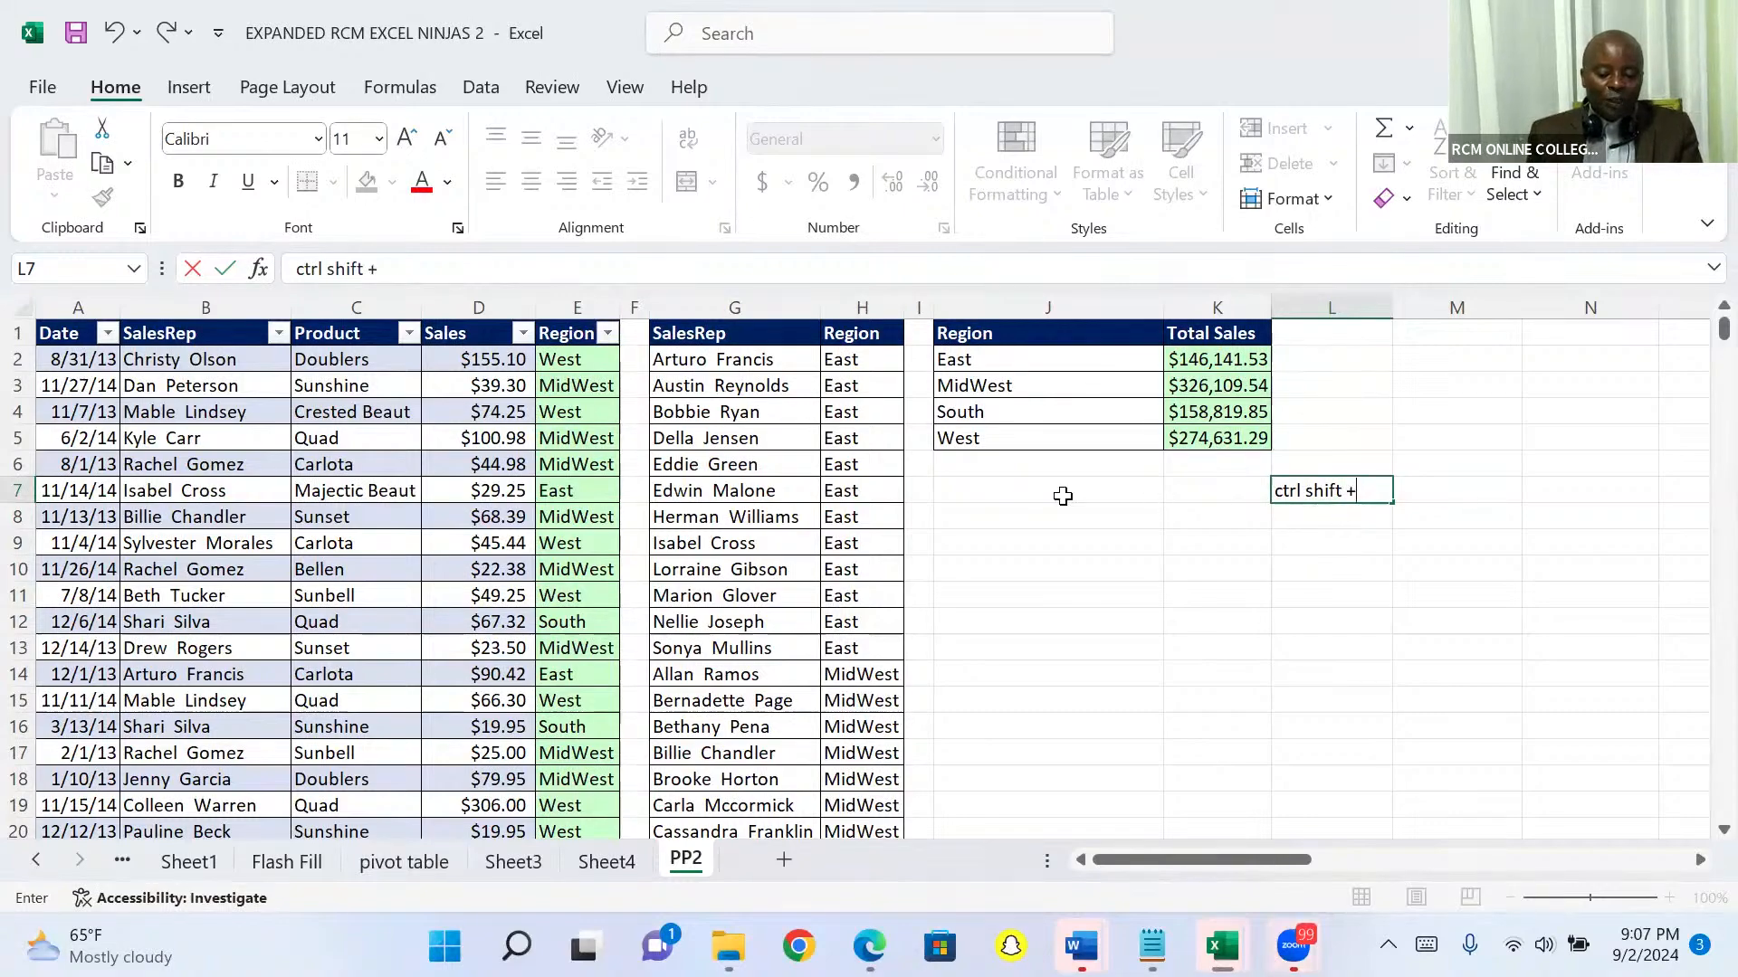
Step: Insert 12 blank rows above the header row of the sales table
{"action": "left_click", "coordinate": [13, 334]}
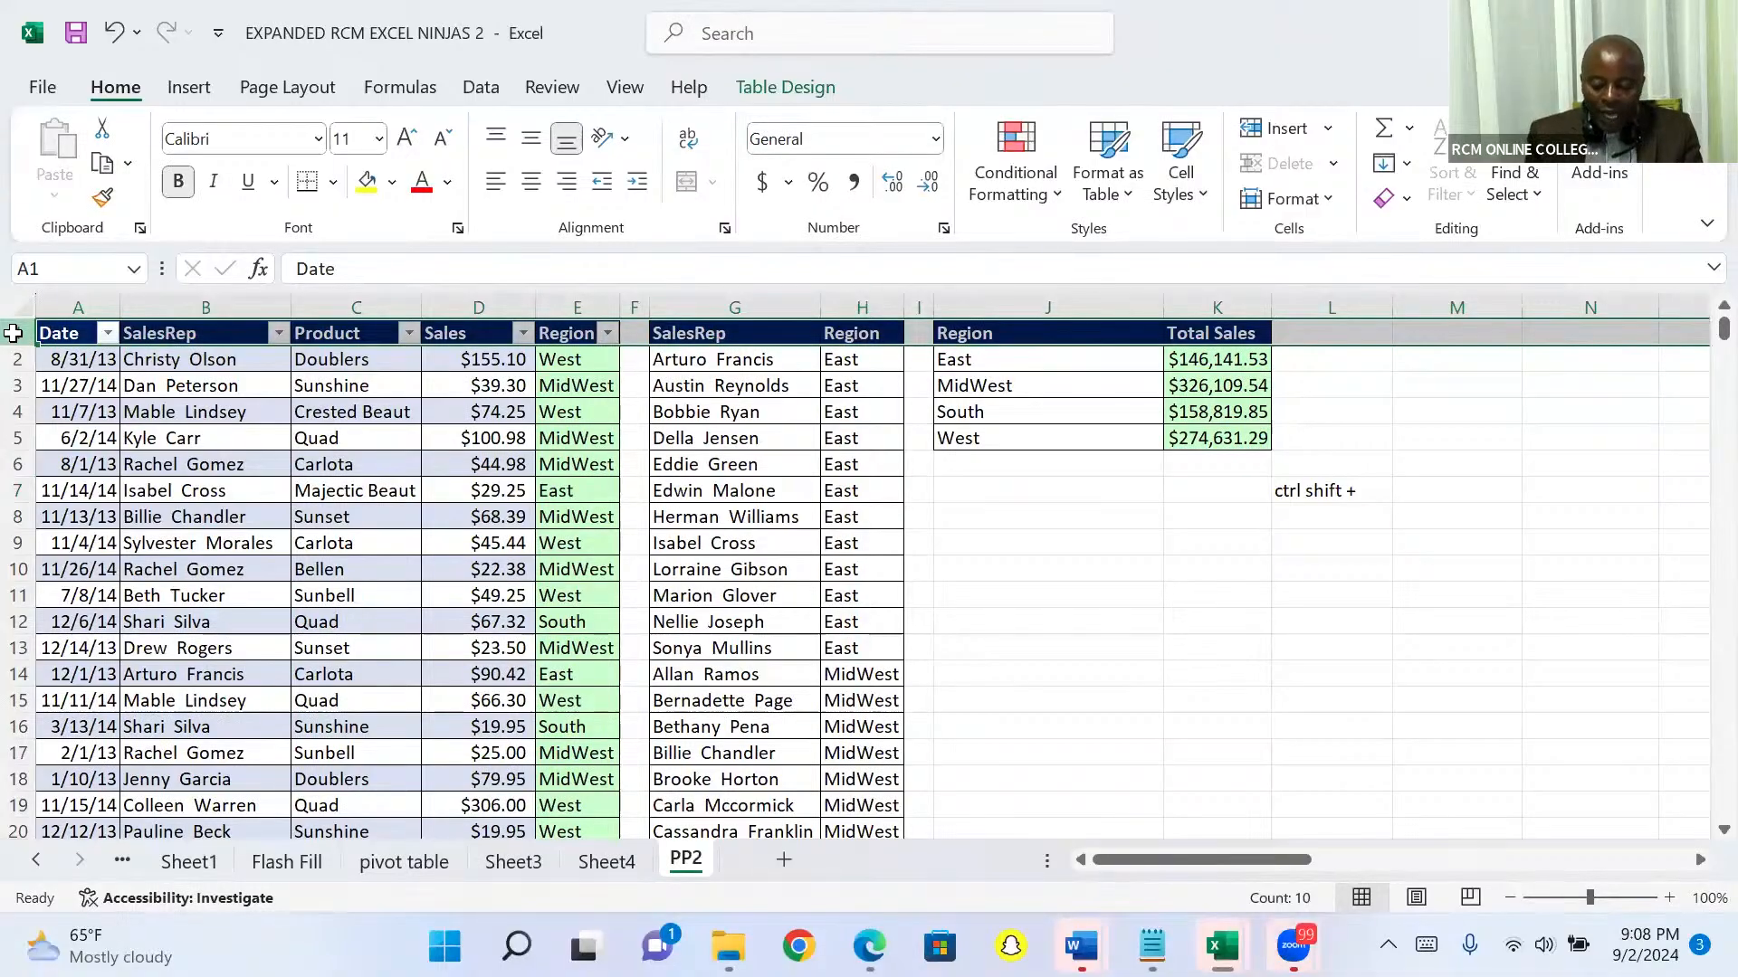
{"action": "key", "text": "ctrl+shift+plus"}
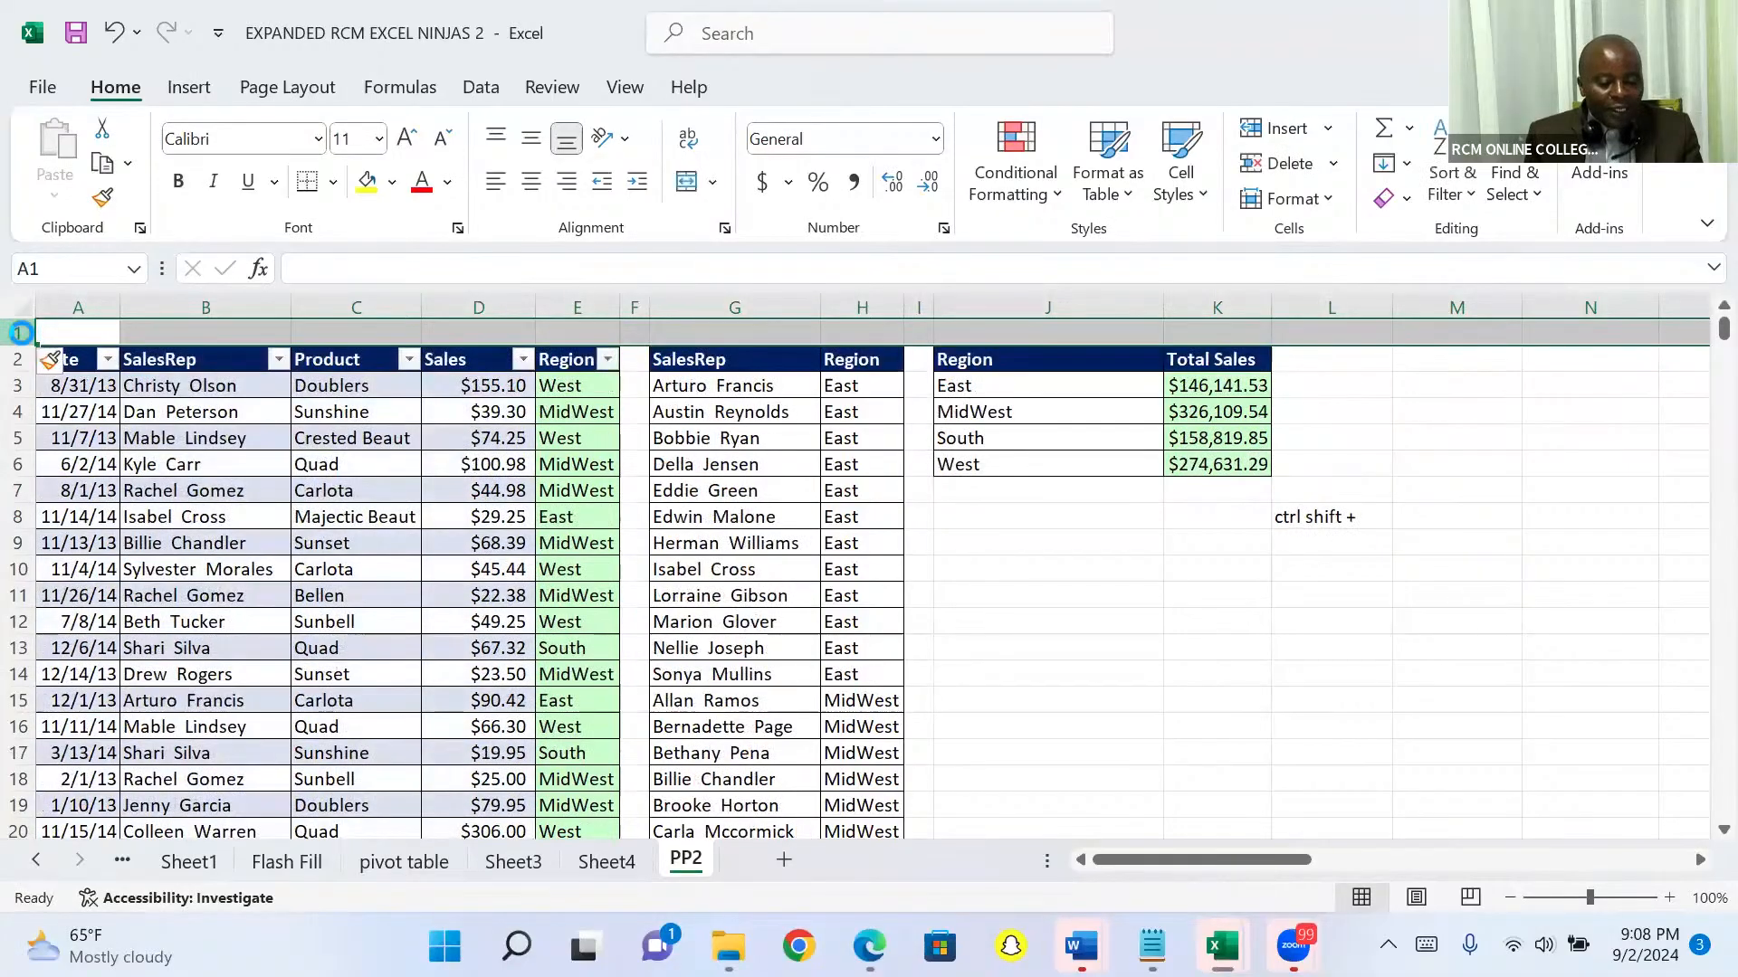
{"action": "key", "text": "ctrl+shift+plus"}
{"action": "key", "text": "ctrl+shift+plus"}
{"action": "key", "text": "ctrl+shift+plus"}
{"action": "key", "text": "ctrl+shift+plus"}
{"action": "key", "text": "ctrl+shift+plus"}
{"action": "key", "text": "ctrl+shift+plus"}
{"action": "key", "text": "ctrl+shift+plus"}
{"action": "key", "text": "ctrl+shift+plus"}
{"action": "key", "text": "ctrl+shift+plus"}
{"action": "key", "text": "ctrl+shift+plus"}
{"action": "key", "text": "ctrl+shift+plus"}
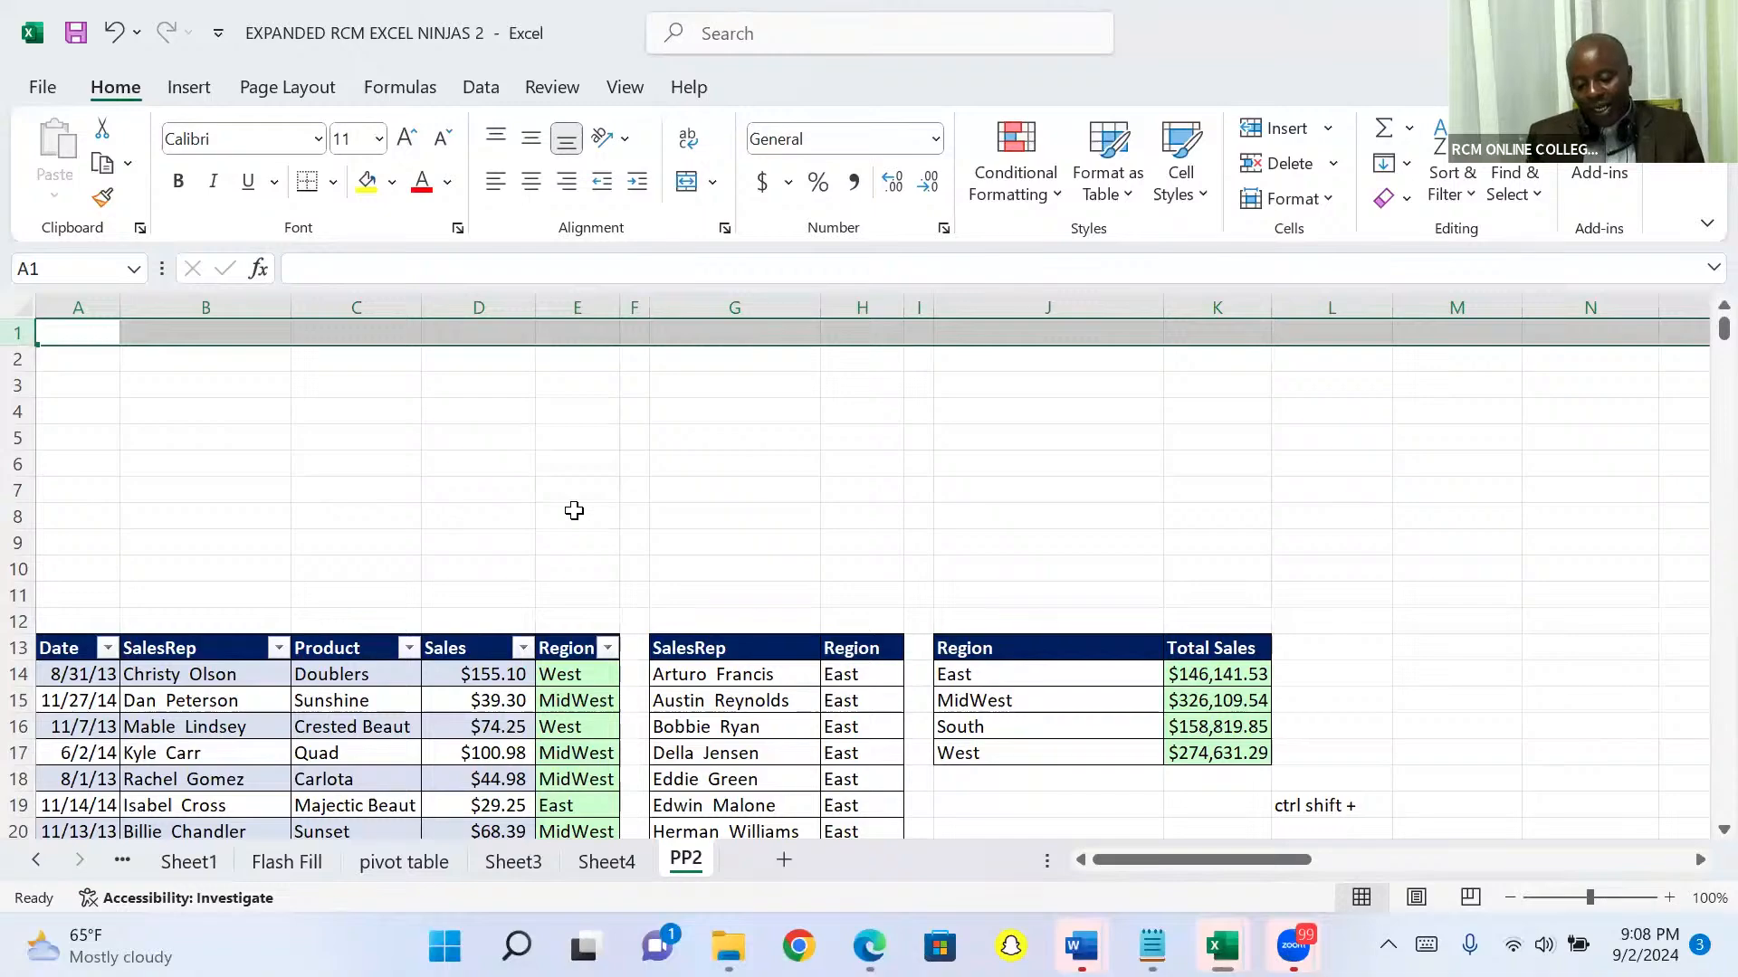
{"action": "left_click", "coordinate": [18, 596]}
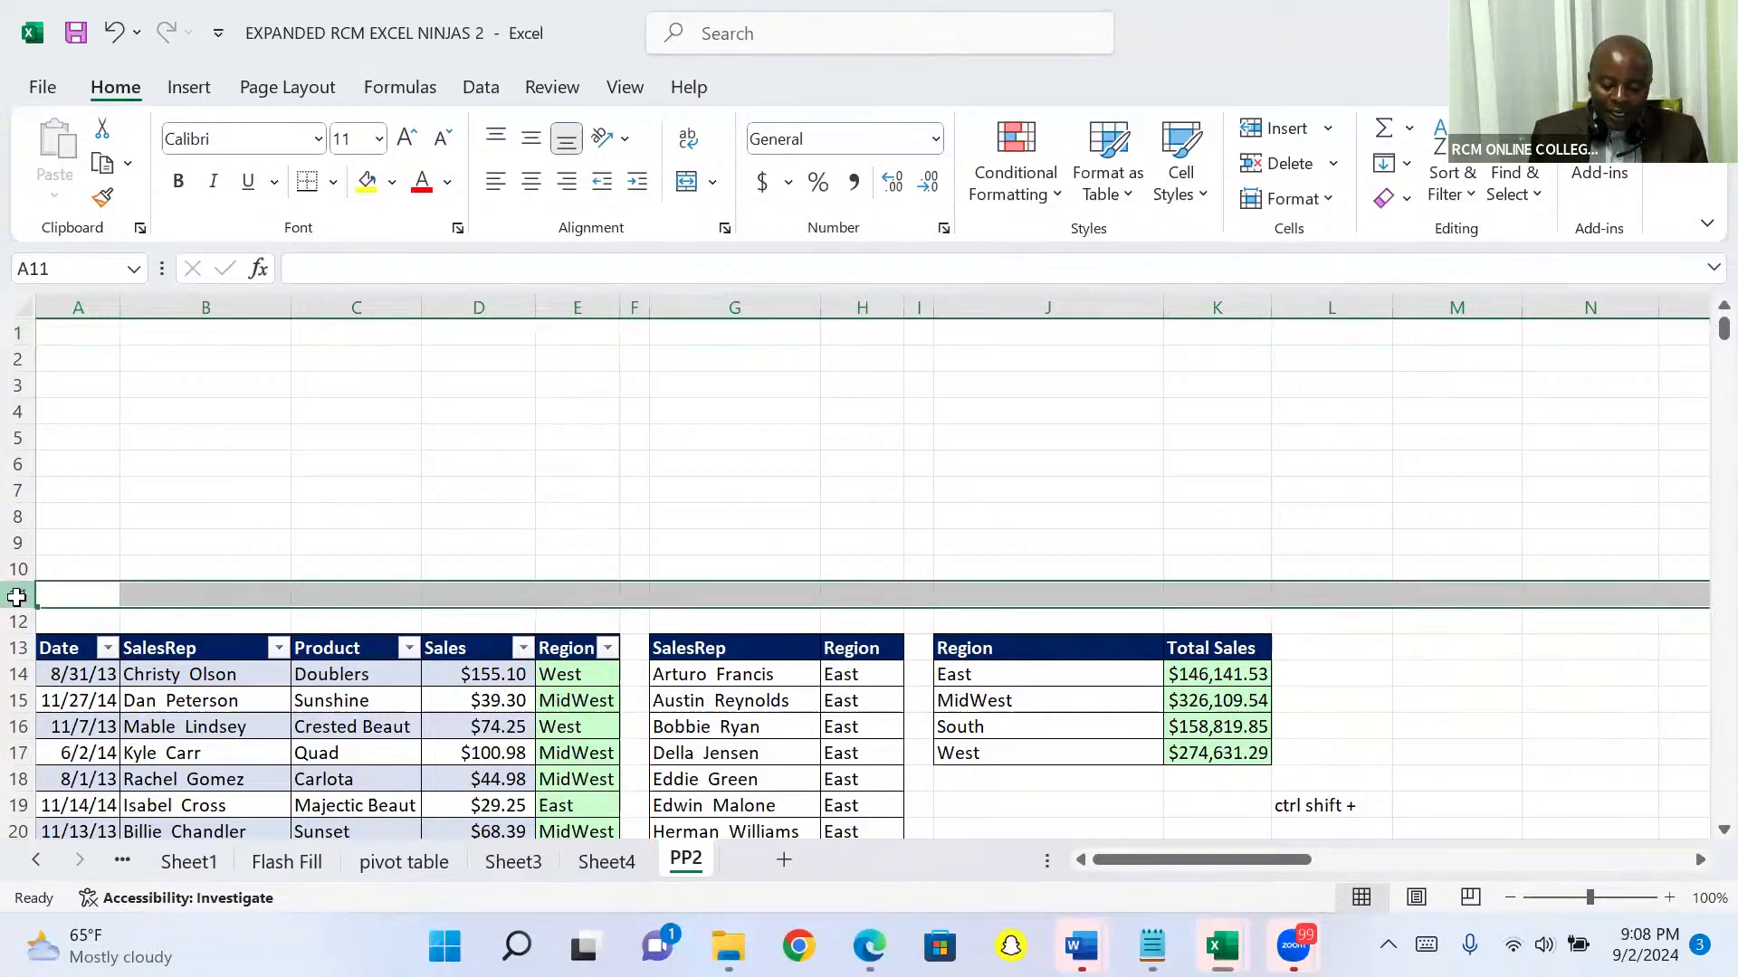
{"action": "right_click", "coordinate": [19, 597]}
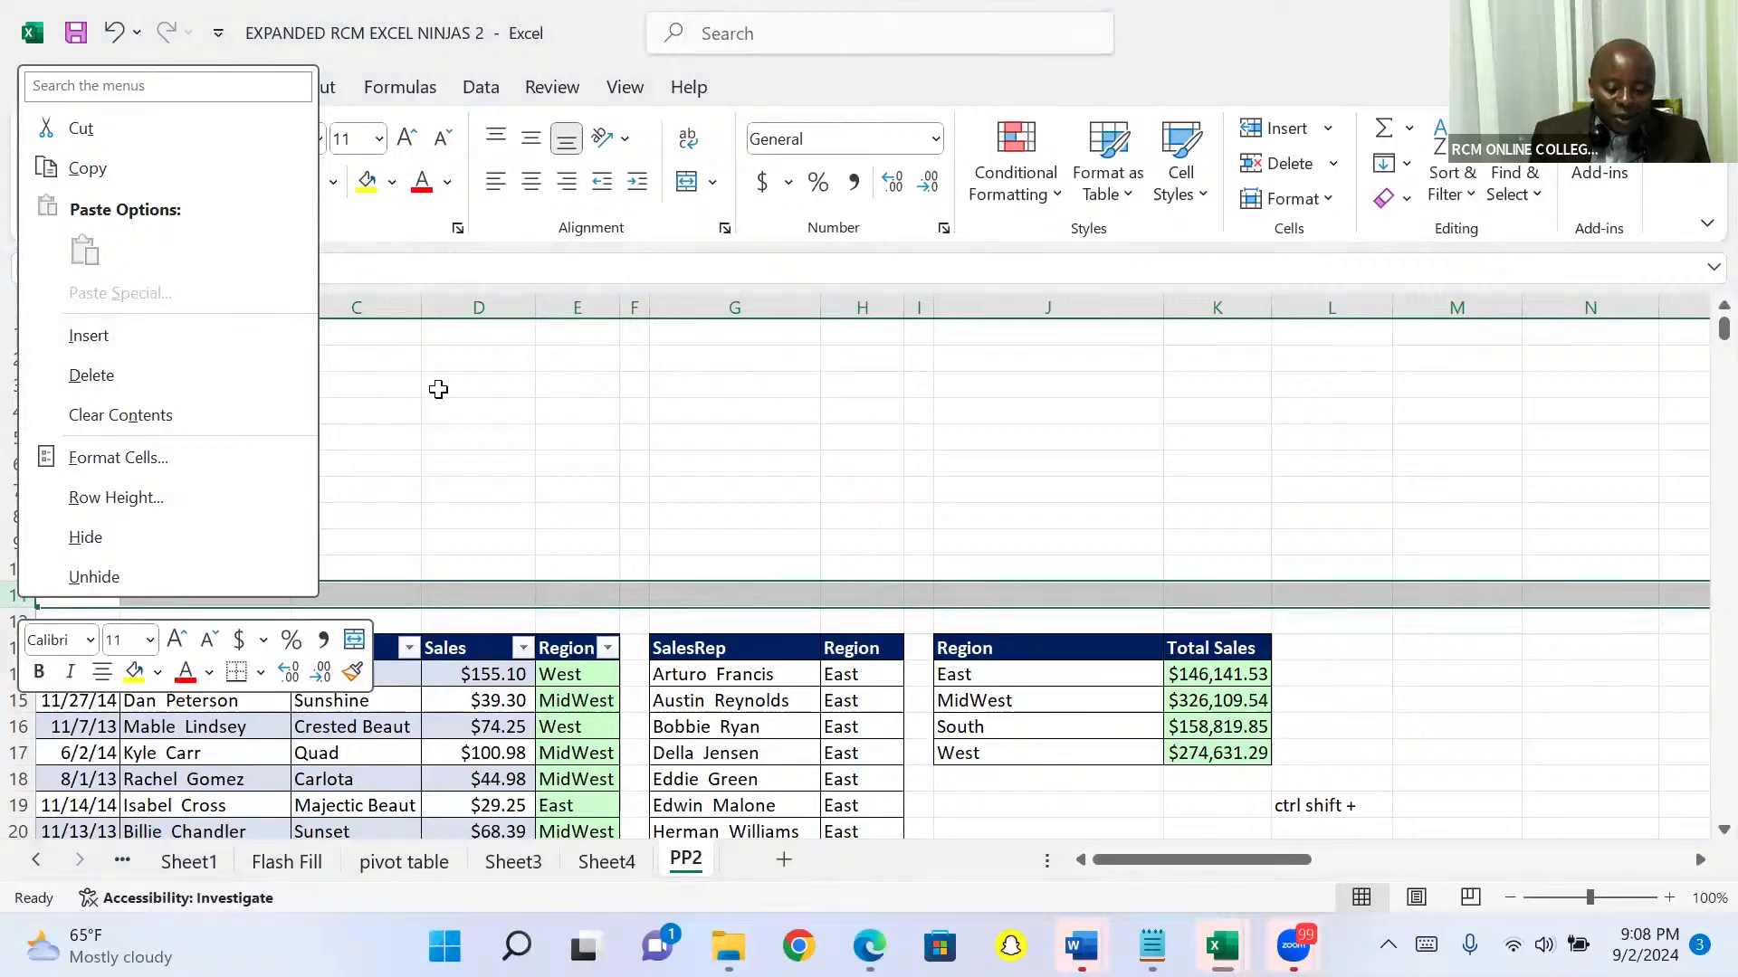
{"action": "key", "text": "Escape"}
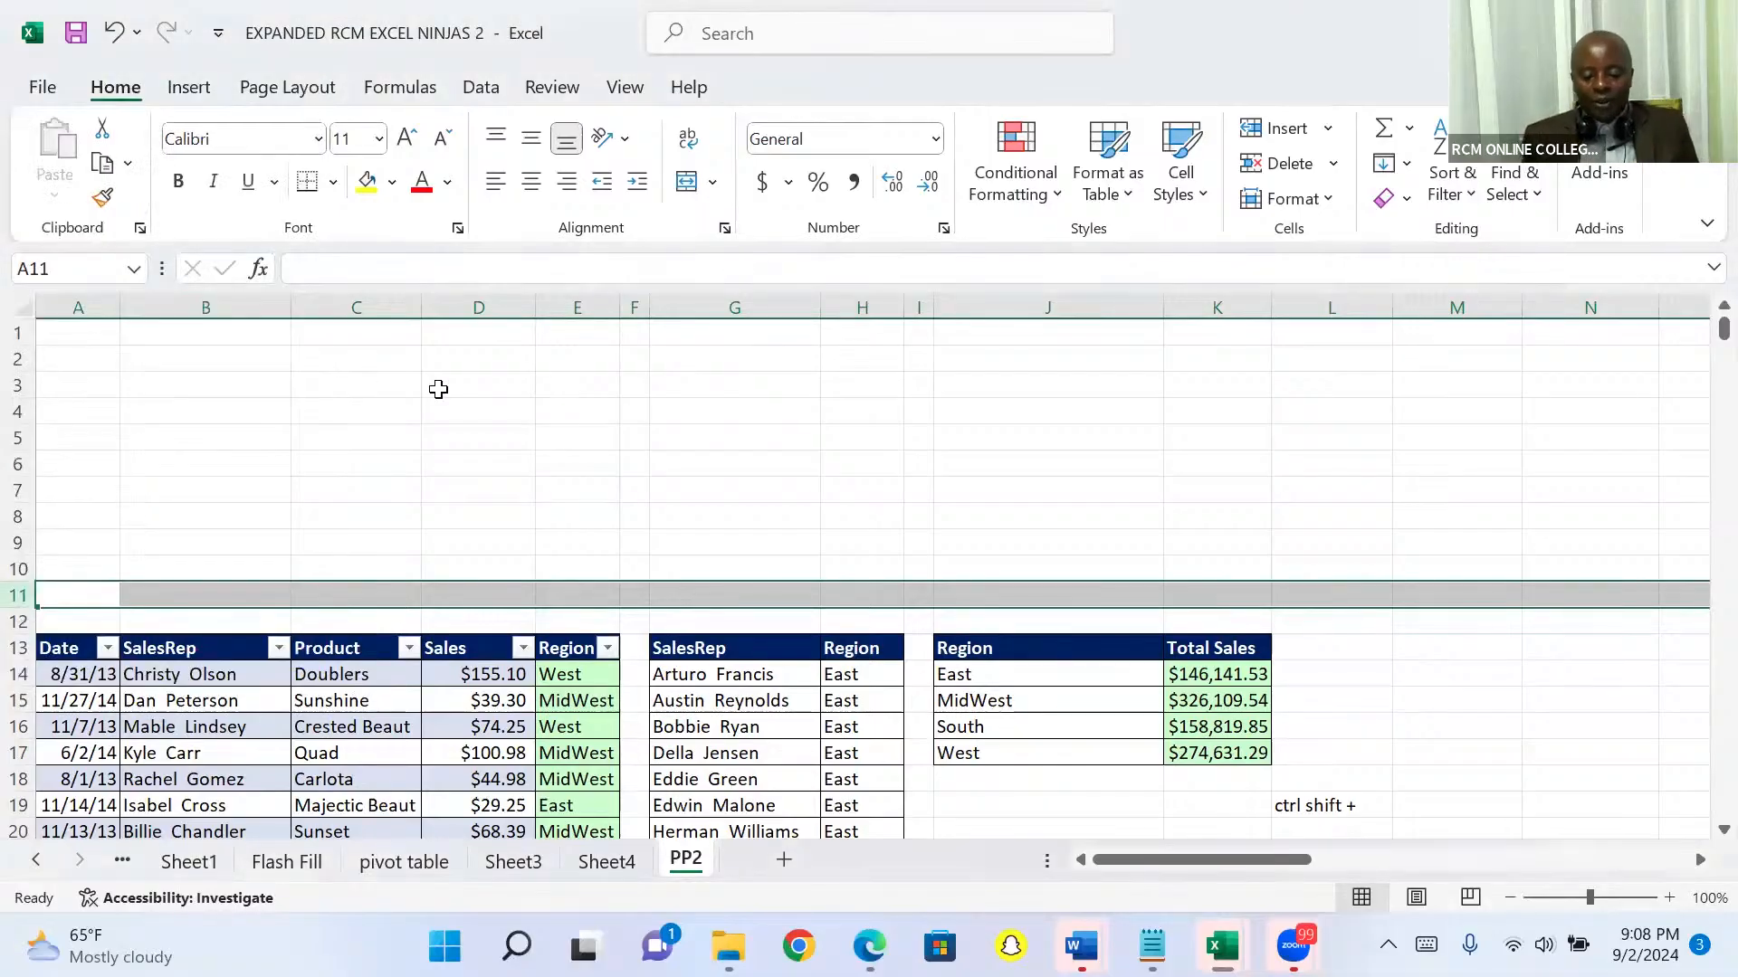
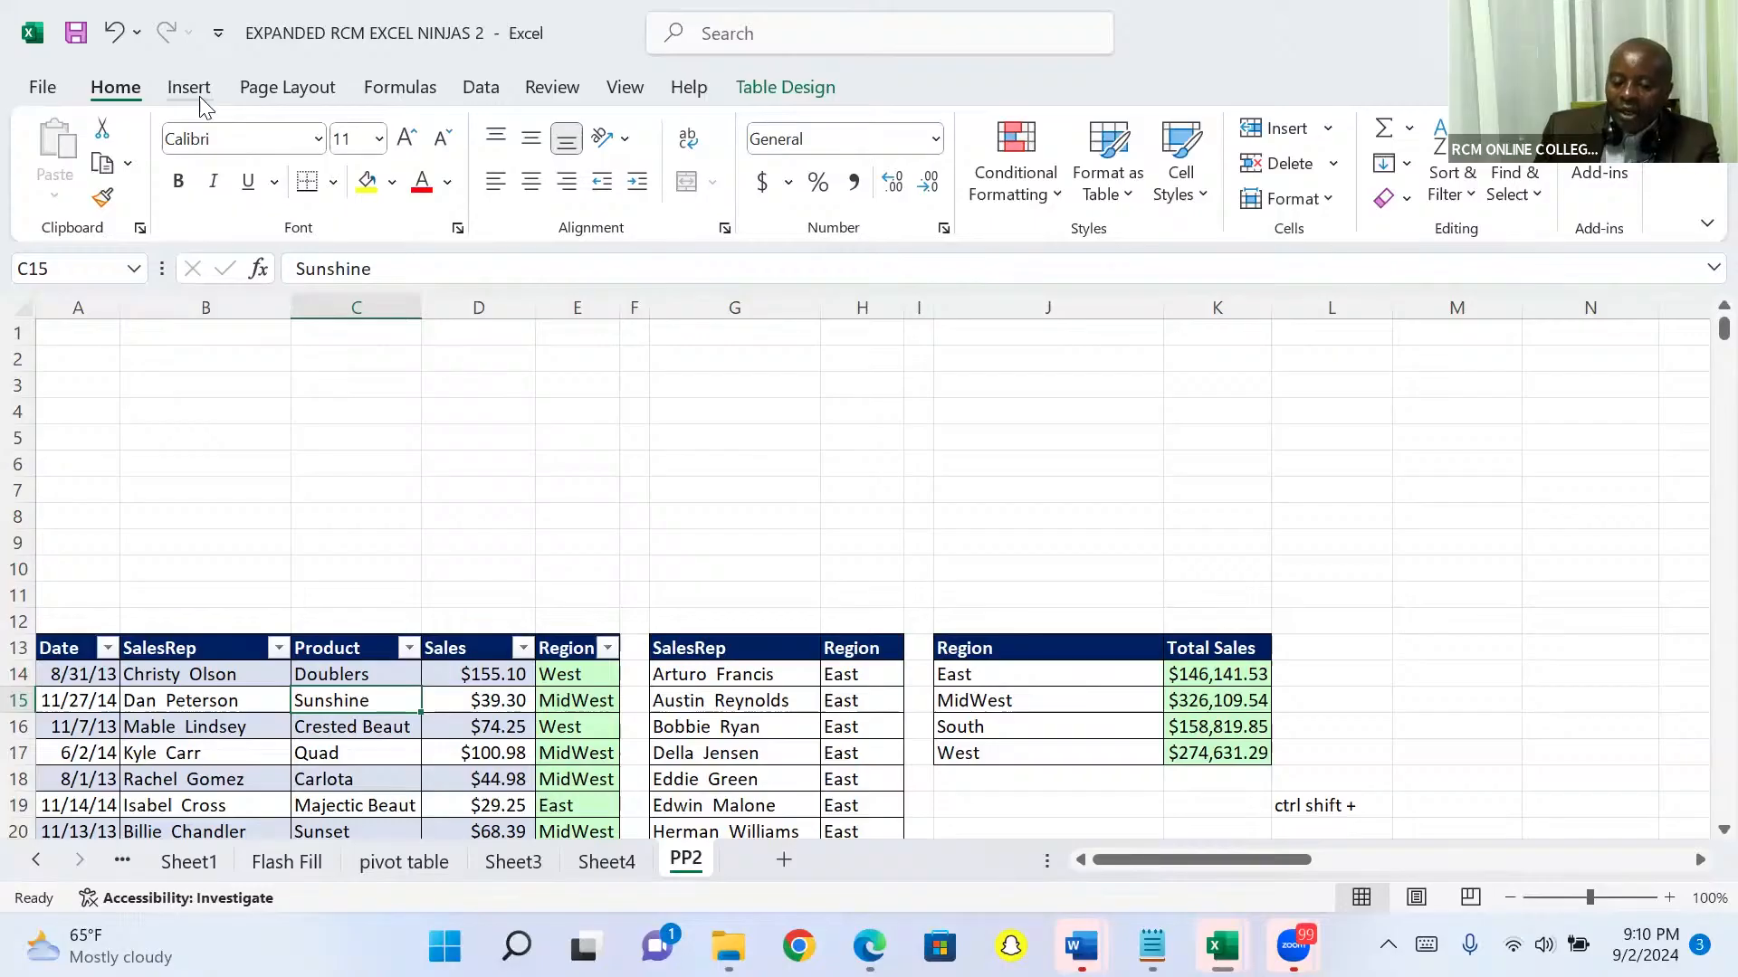
Step: Insert slicers for the SalesRep and Region fields of the sales table
{"action": "left_click", "coordinate": [190, 88]}
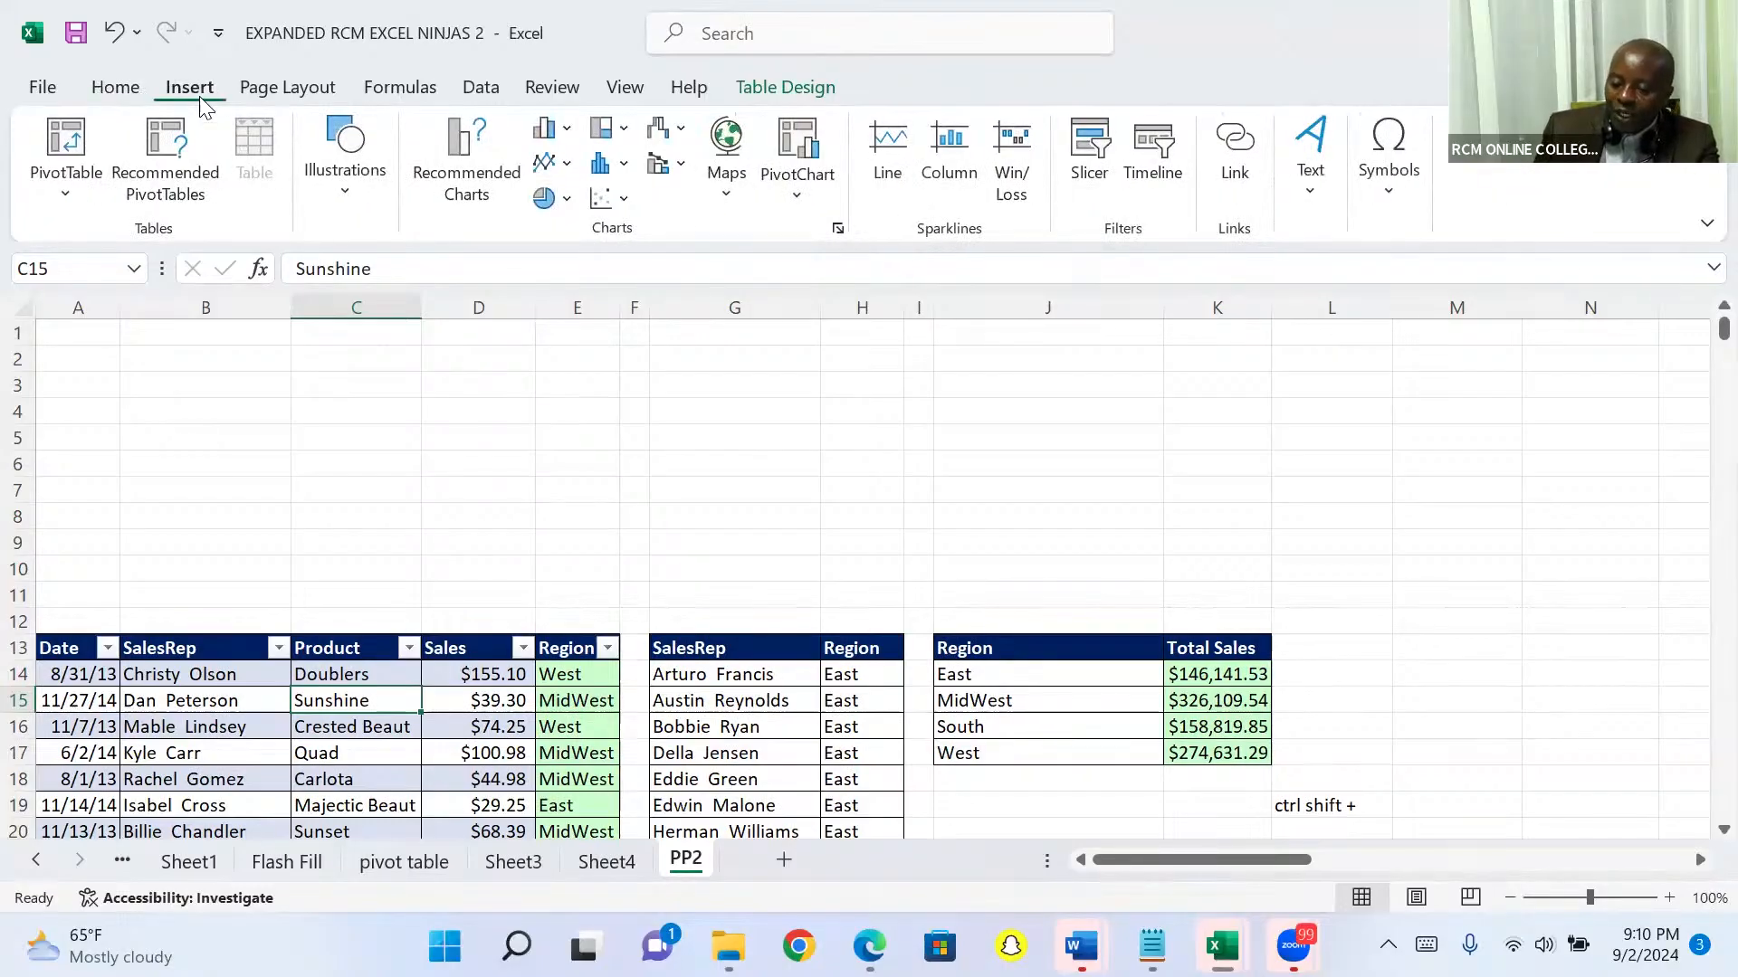
{"action": "left_click", "coordinate": [1093, 161]}
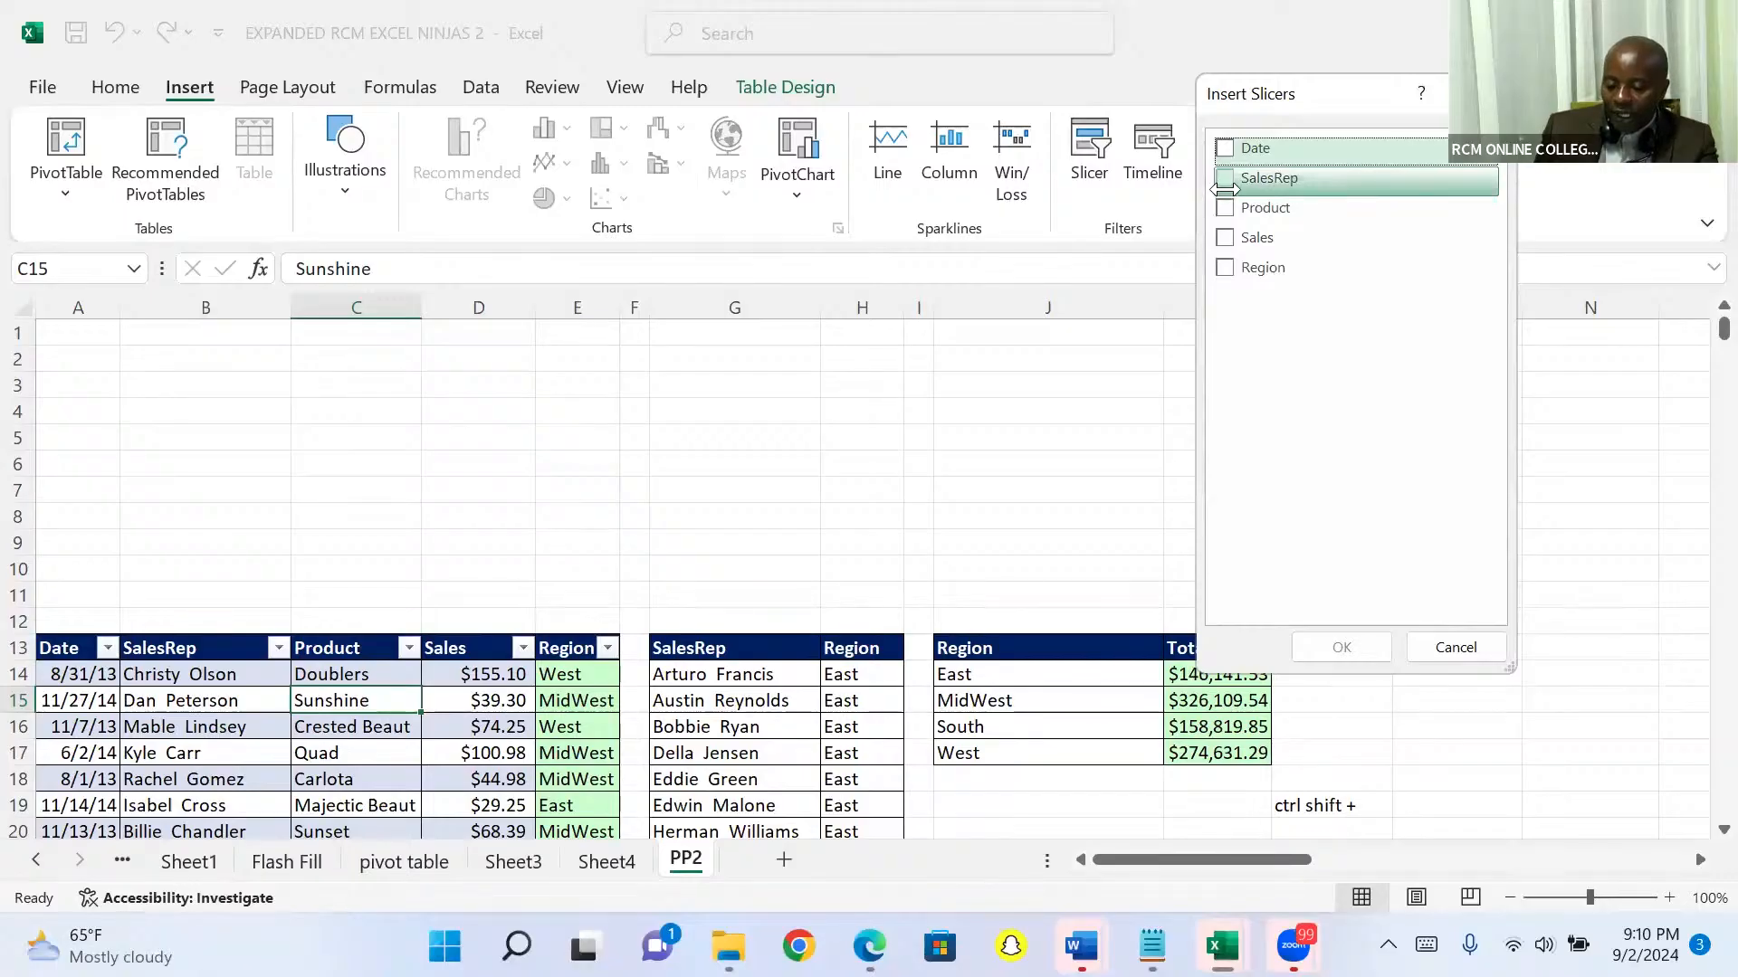
{"action": "left_click", "coordinate": [1224, 179]}
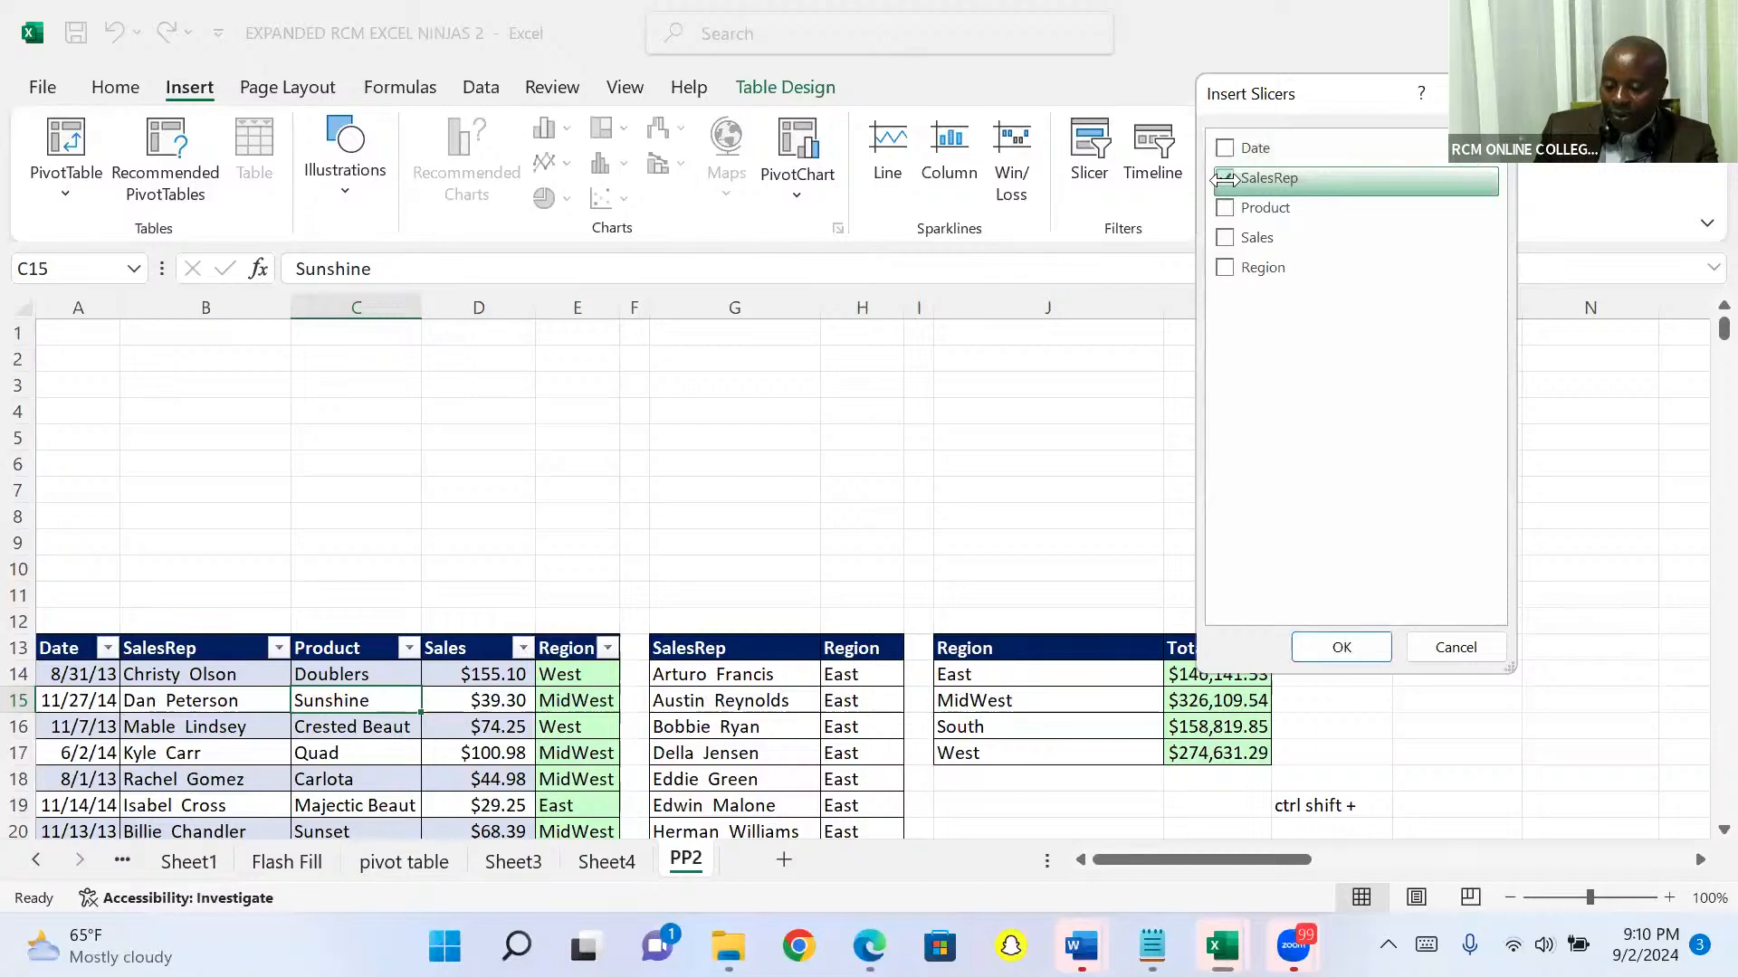
{"action": "left_click", "coordinate": [1221, 267]}
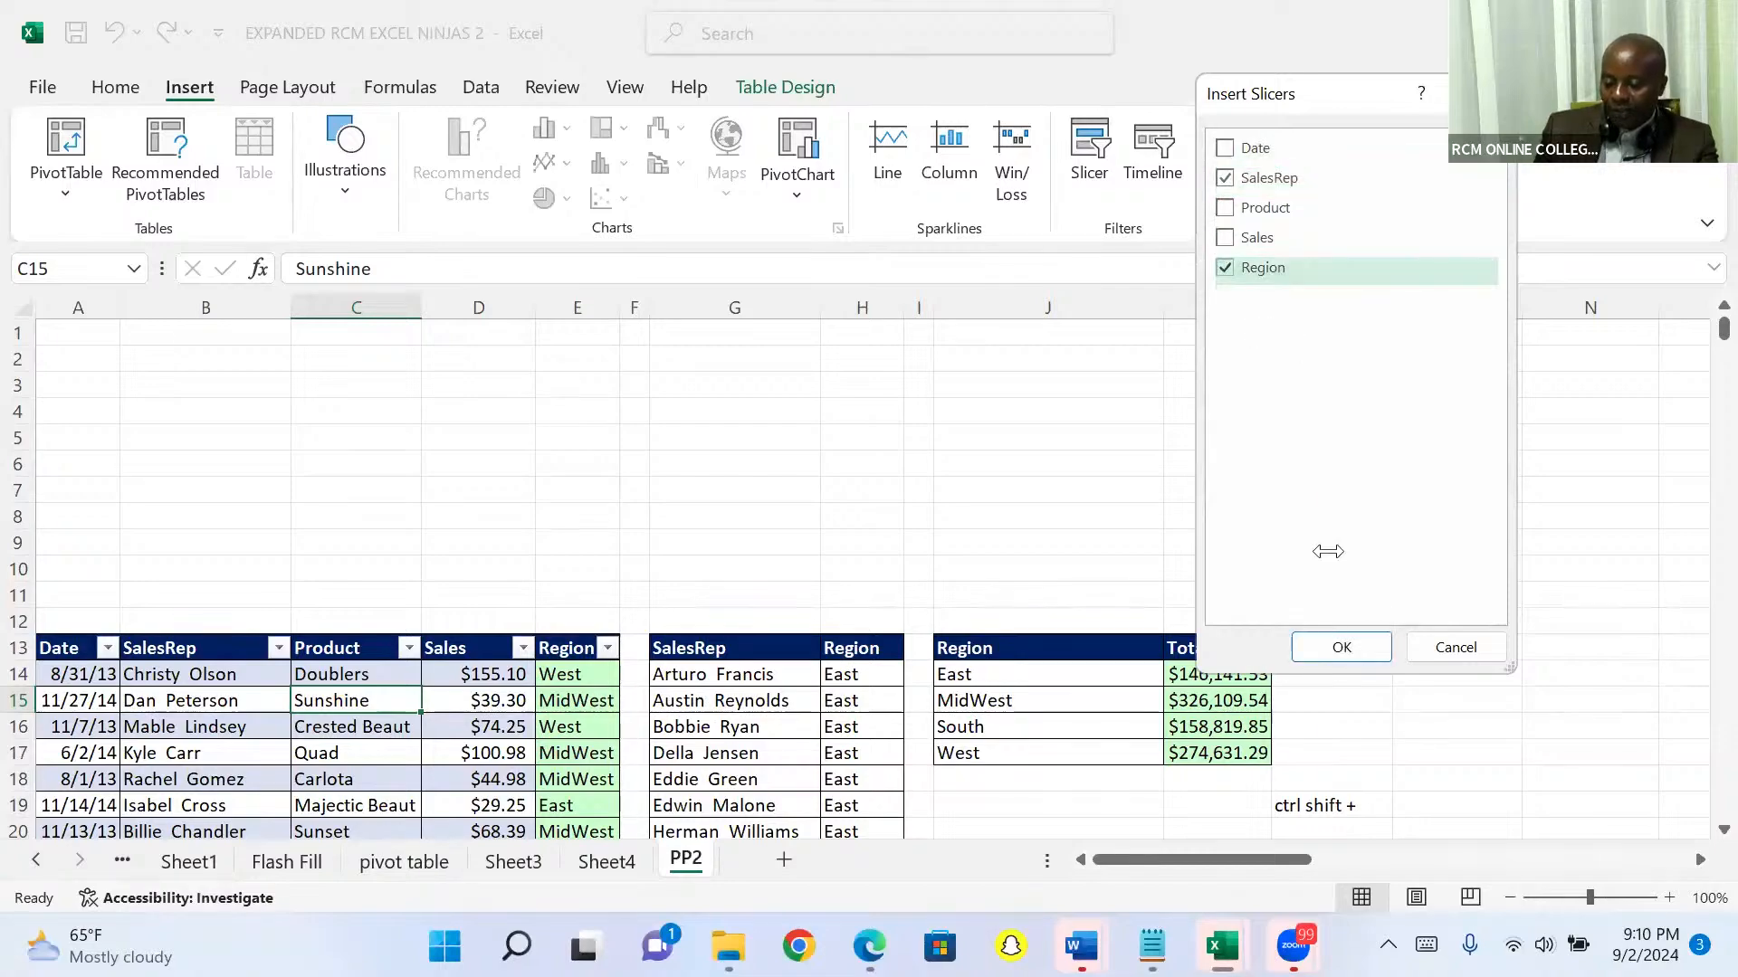
{"action": "left_click", "coordinate": [1315, 640]}
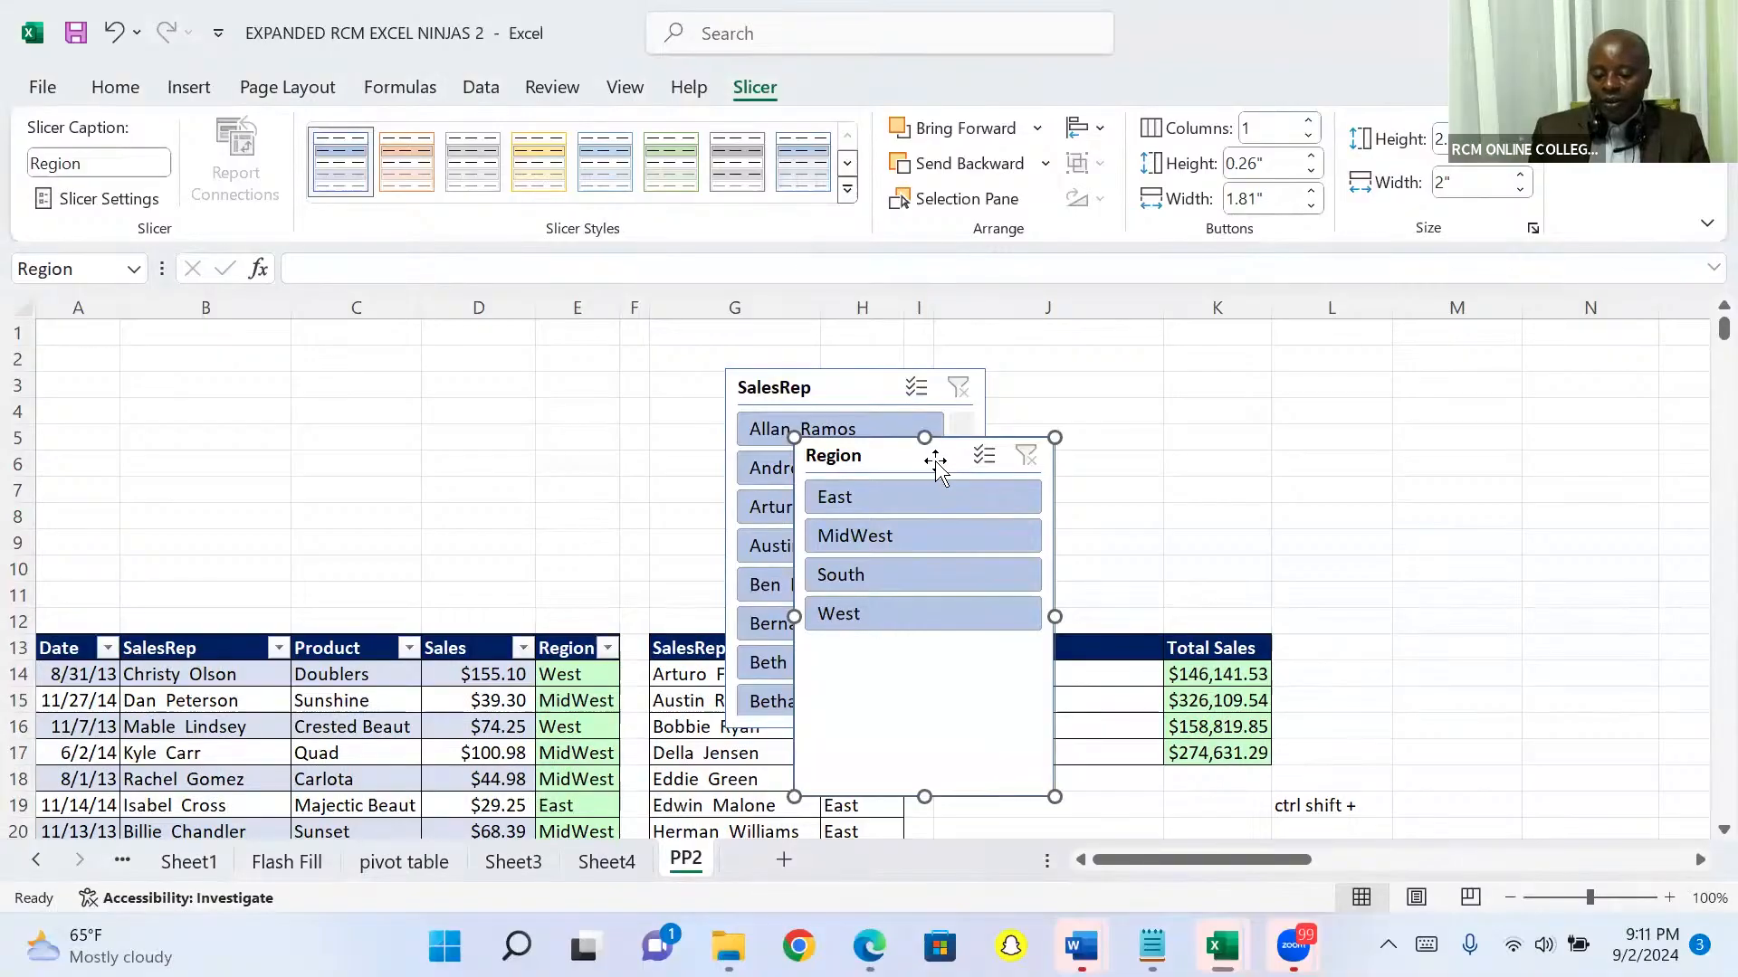
Step: Move the Region slicer clear of the SalesRep slicer, and delete the SalesRep slicer
{"action": "left_click_drag", "start_coordinate": [935, 463], "coordinate": [1241, 425]}
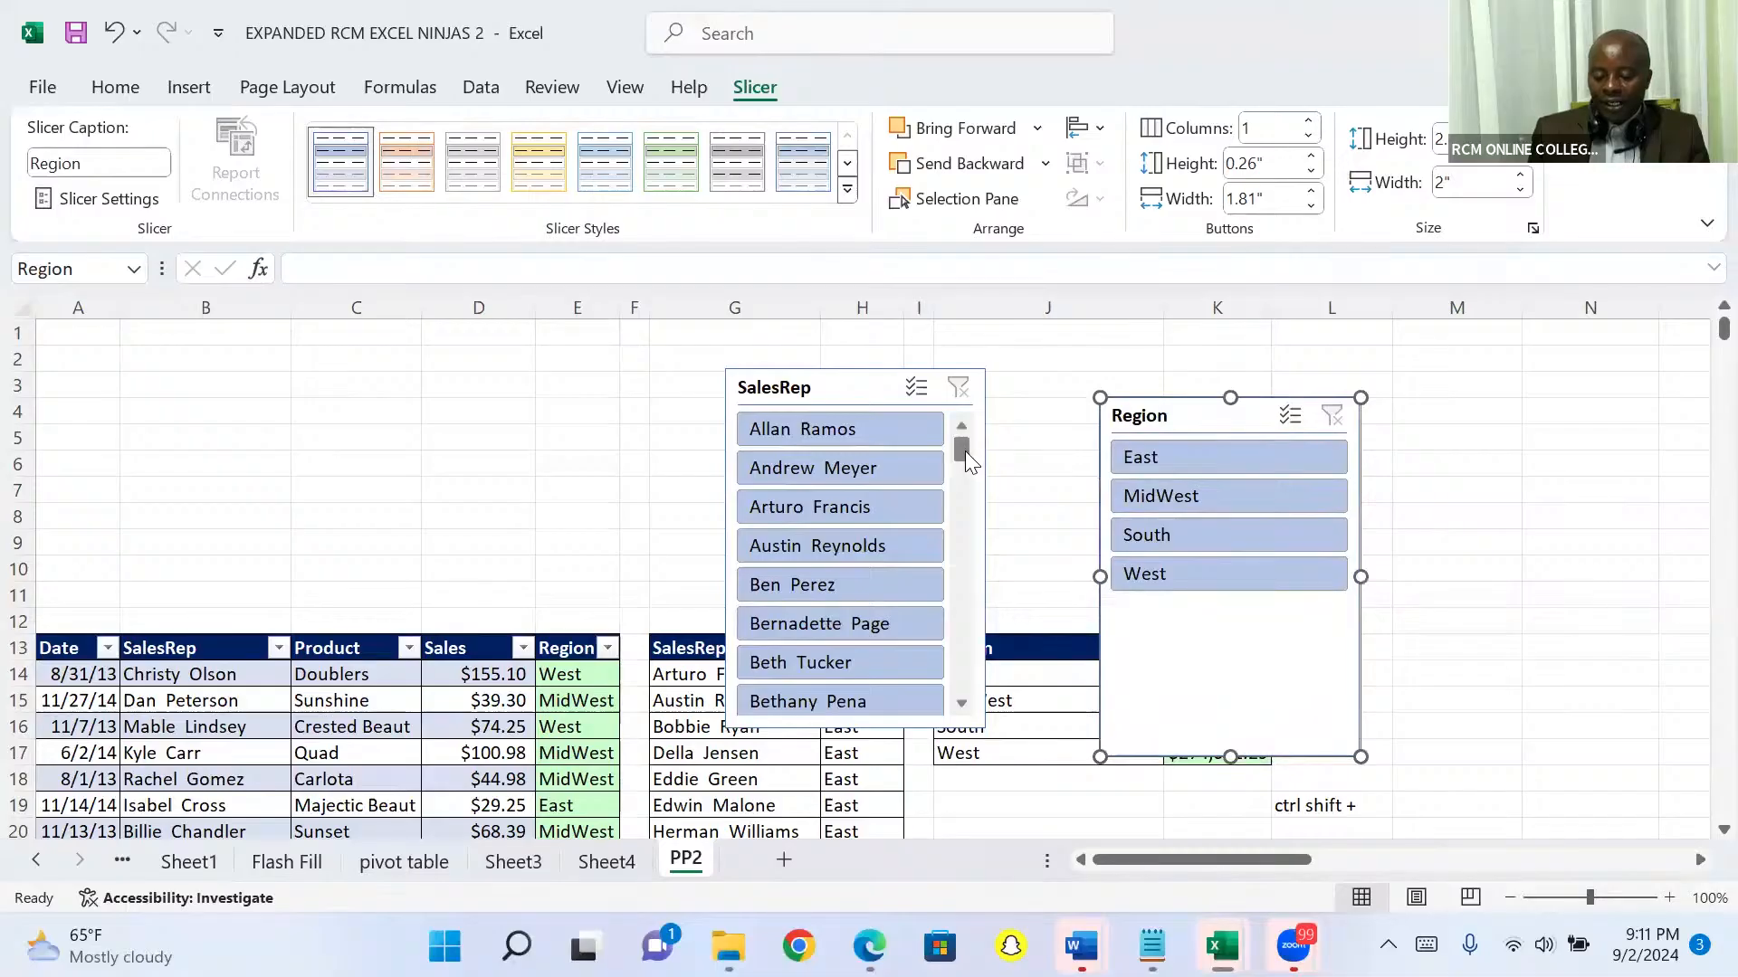
{"action": "left_click_drag", "start_coordinate": [964, 450], "coordinate": [946, 371]}
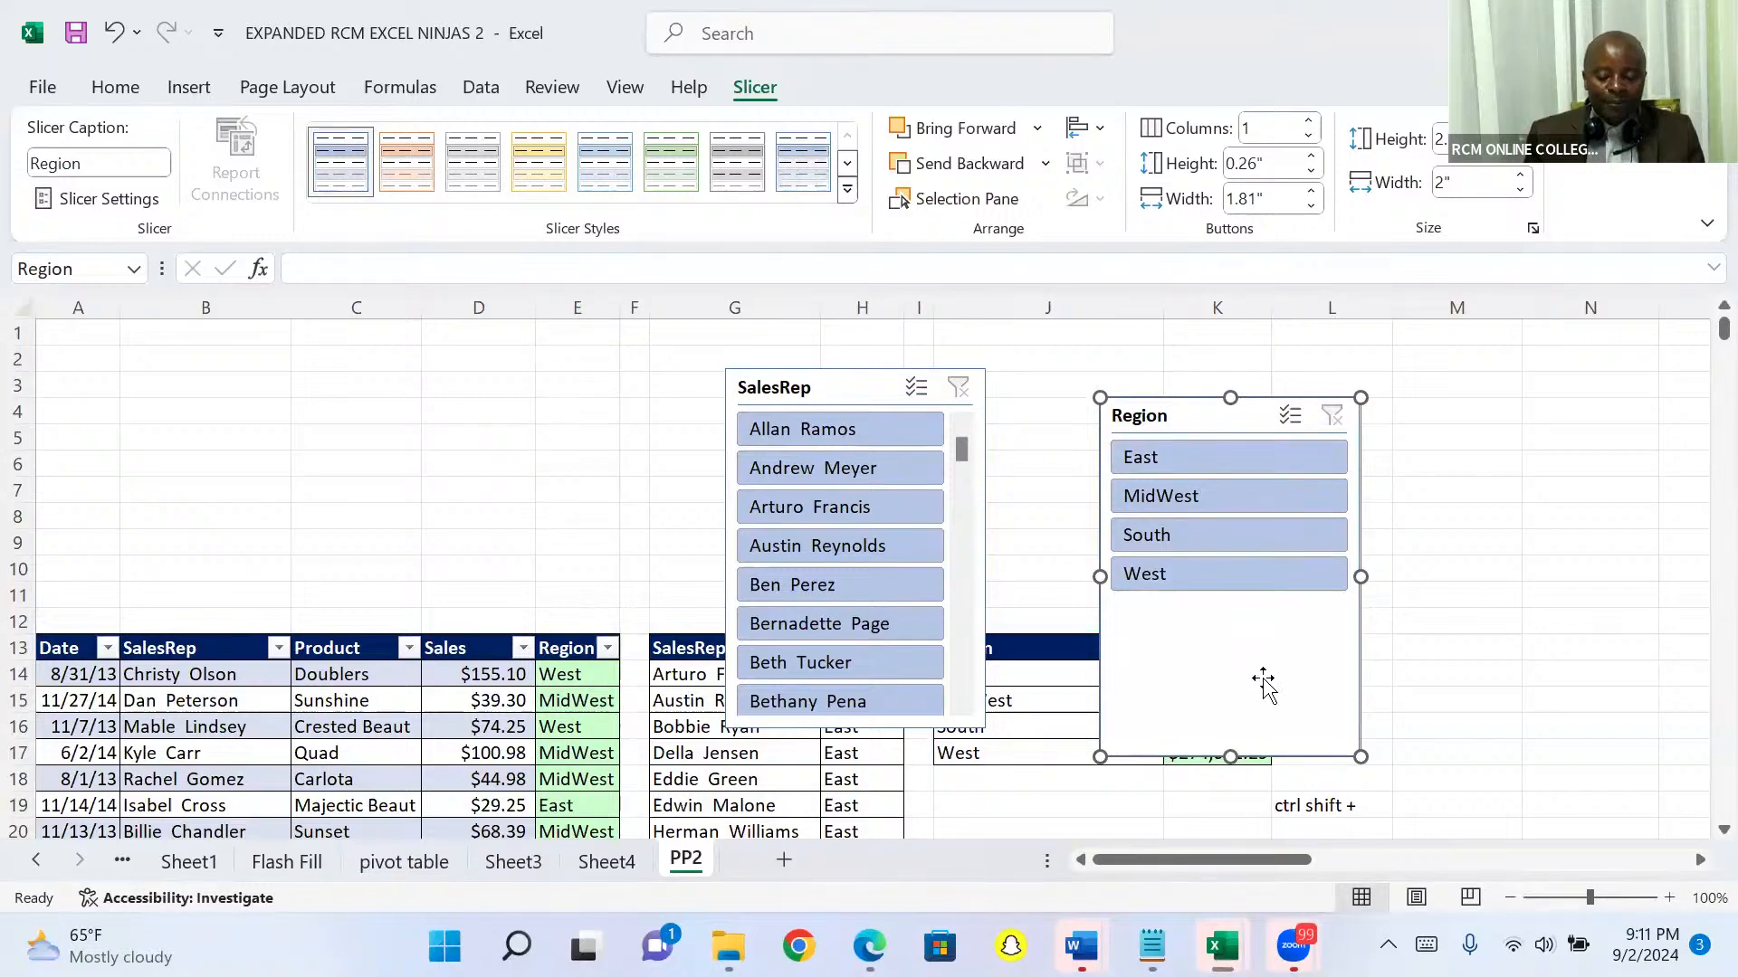
{"action": "left_click", "coordinate": [819, 396]}
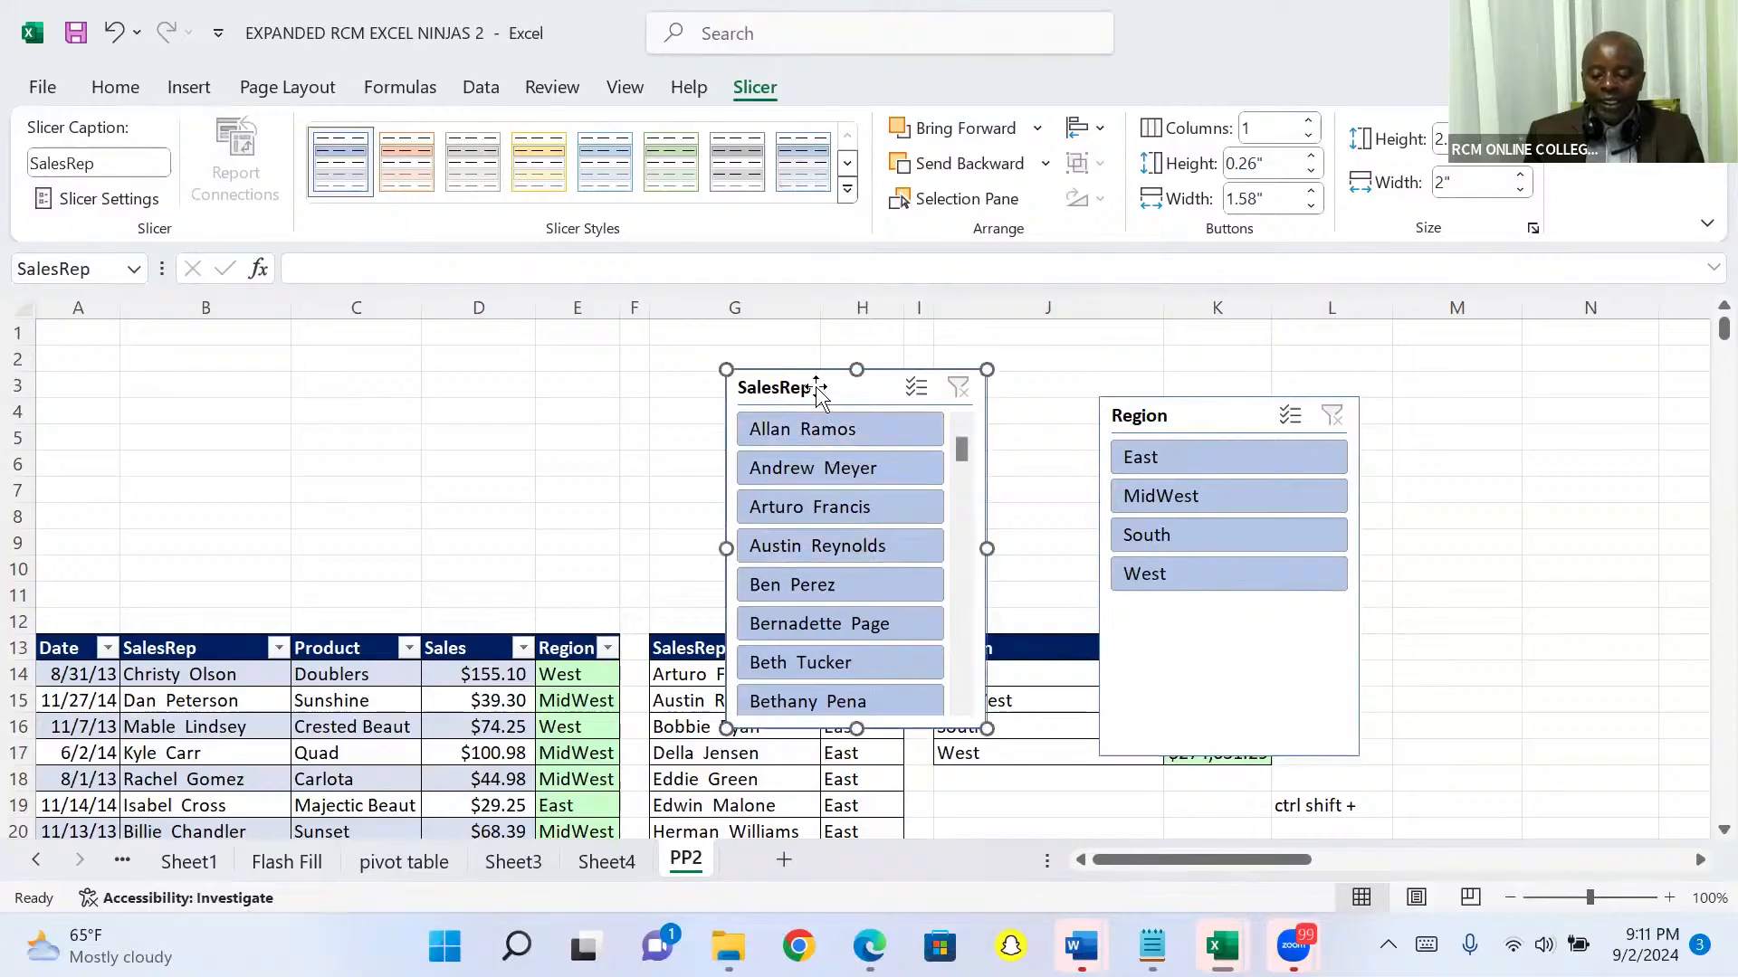
{"action": "key", "text": "Delete"}
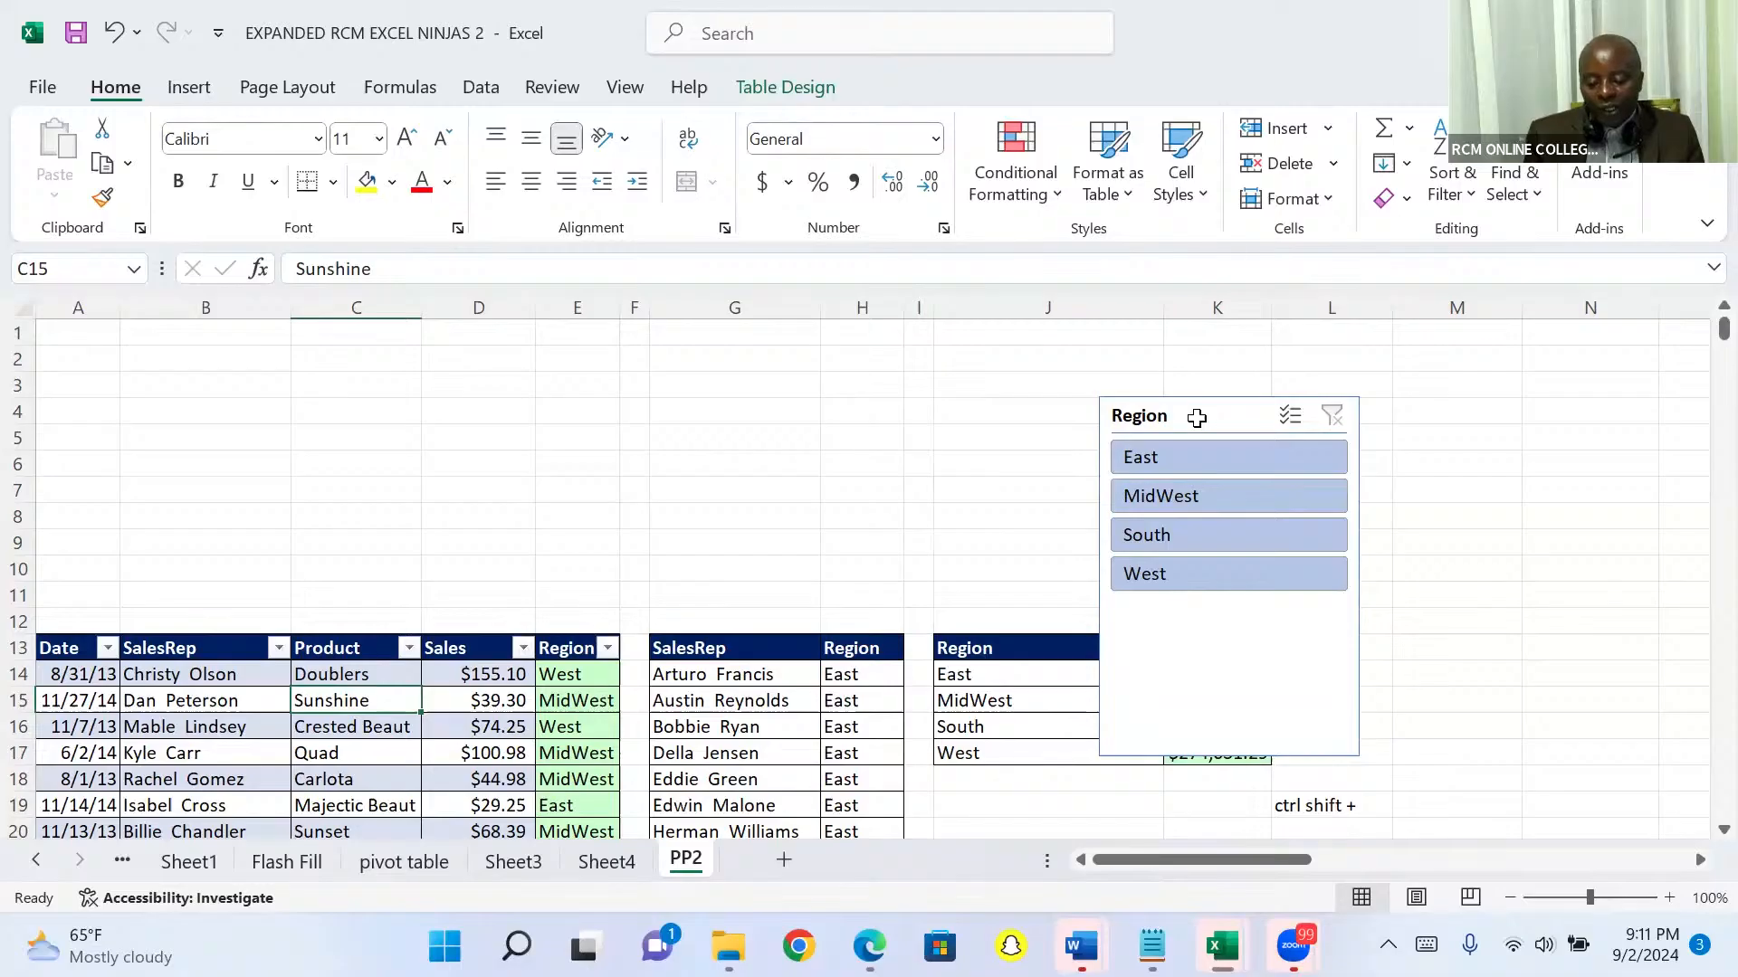
Step: Set the Region slicer to show its buttons in 4 columns
{"action": "left_click", "coordinate": [1198, 418]}
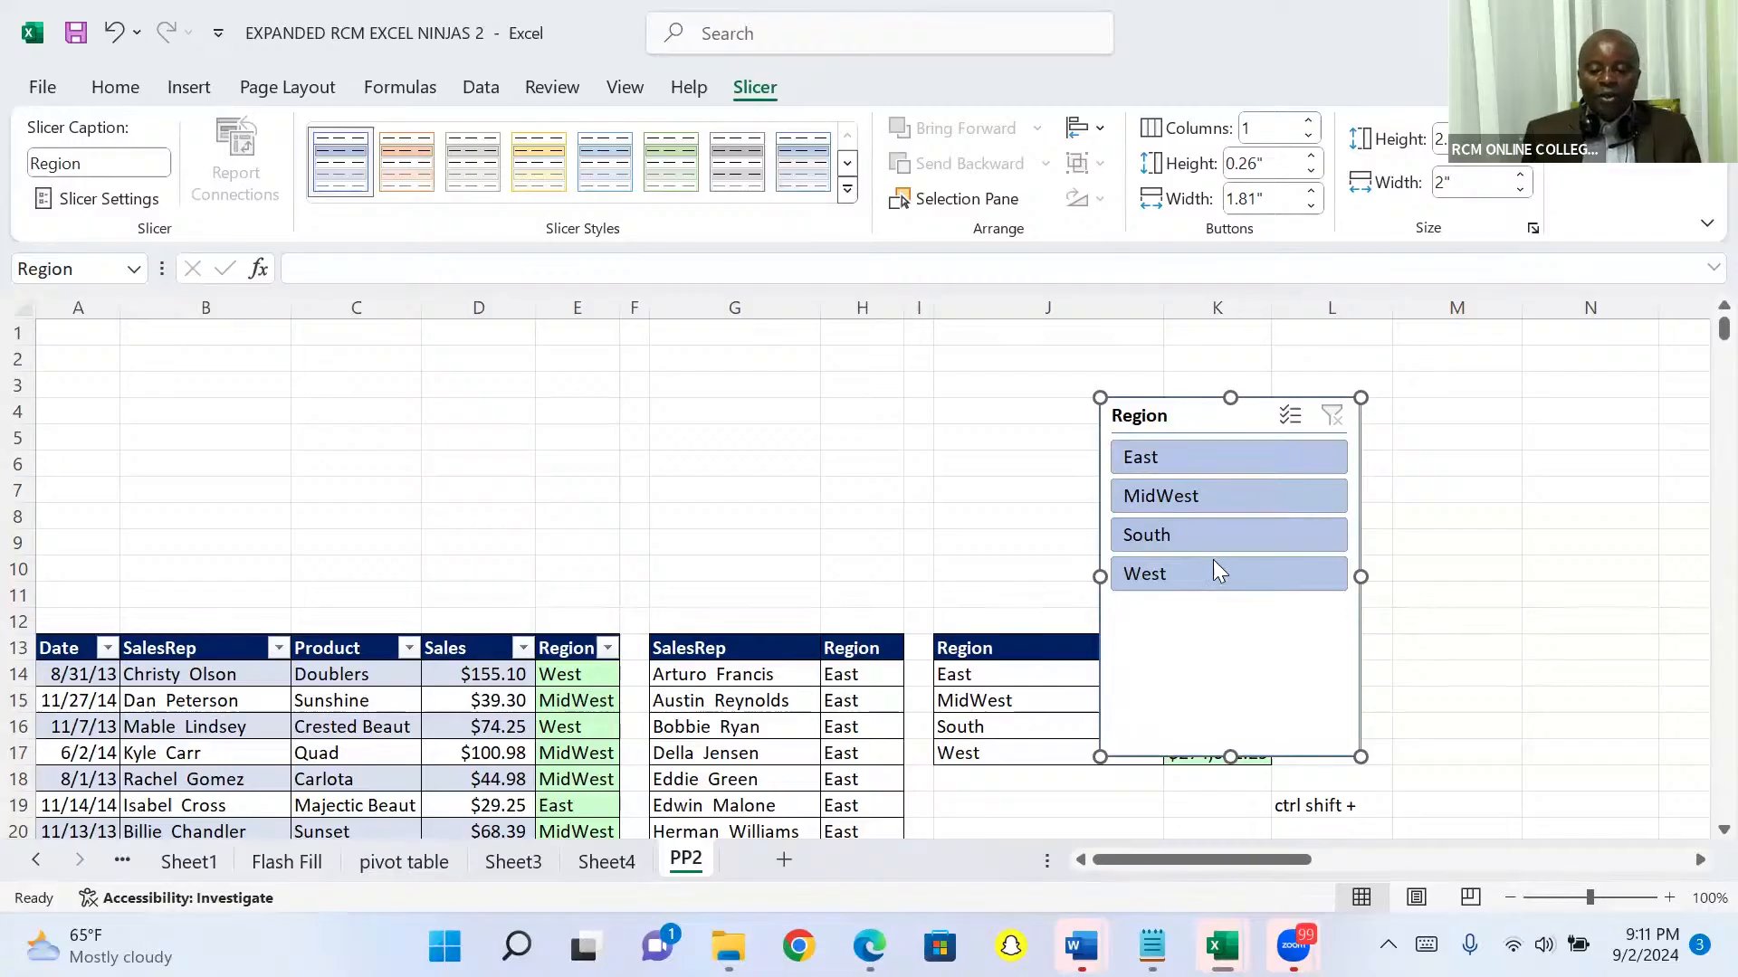
{"action": "left_click", "coordinate": [1310, 120]}
{"action": "left_click", "coordinate": [1311, 120]}
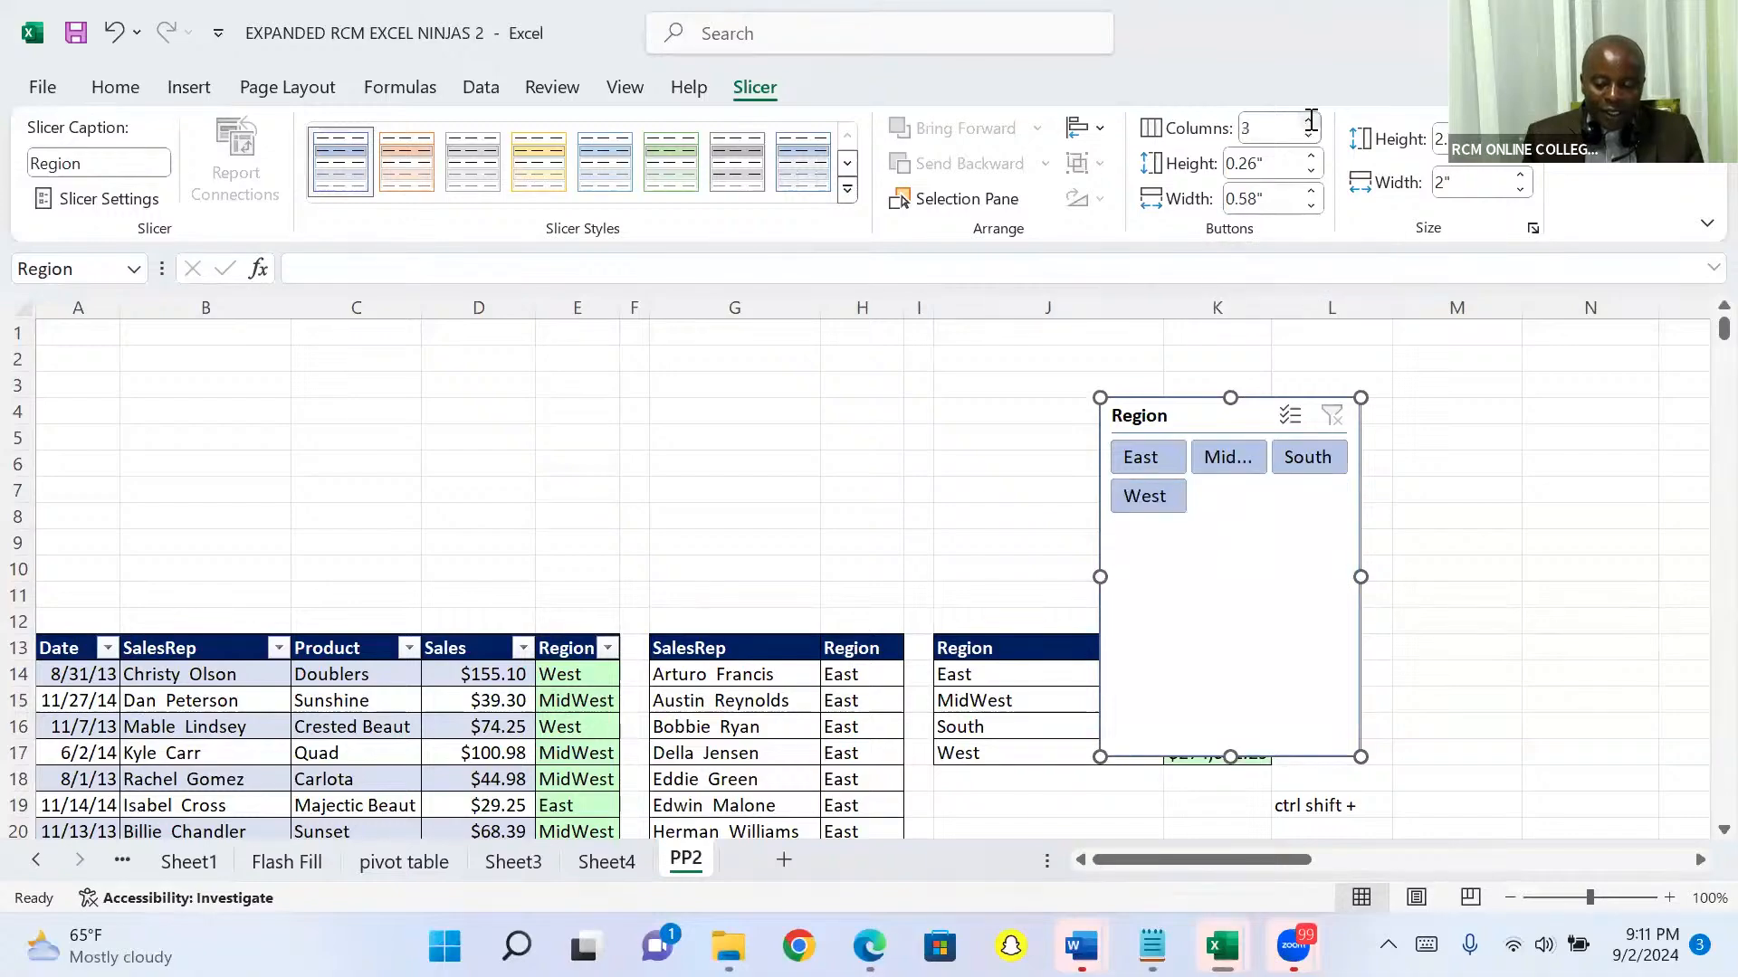
{"action": "left_click", "coordinate": [1311, 121]}
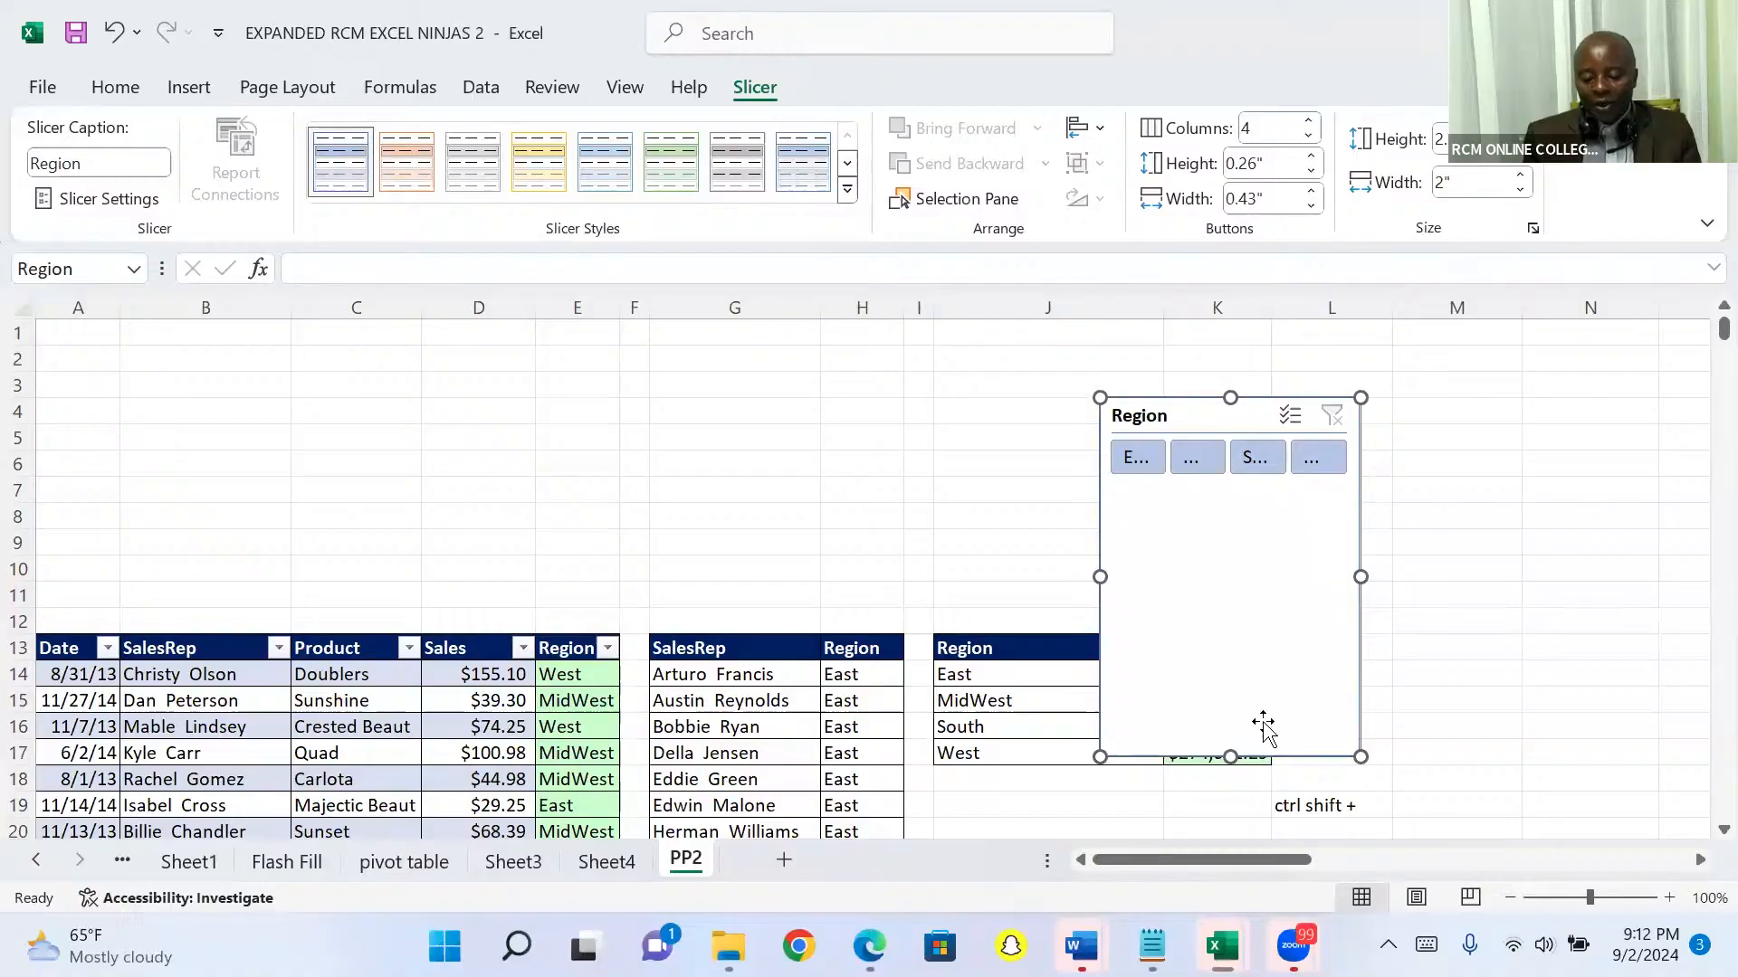
Step: Resize the Region slicer to a one-row strip about 6.67" wide and place it directly above the sales table's header, starting at column A
{"action": "left_click_drag", "start_coordinate": [1230, 756], "coordinate": [1214, 483]}
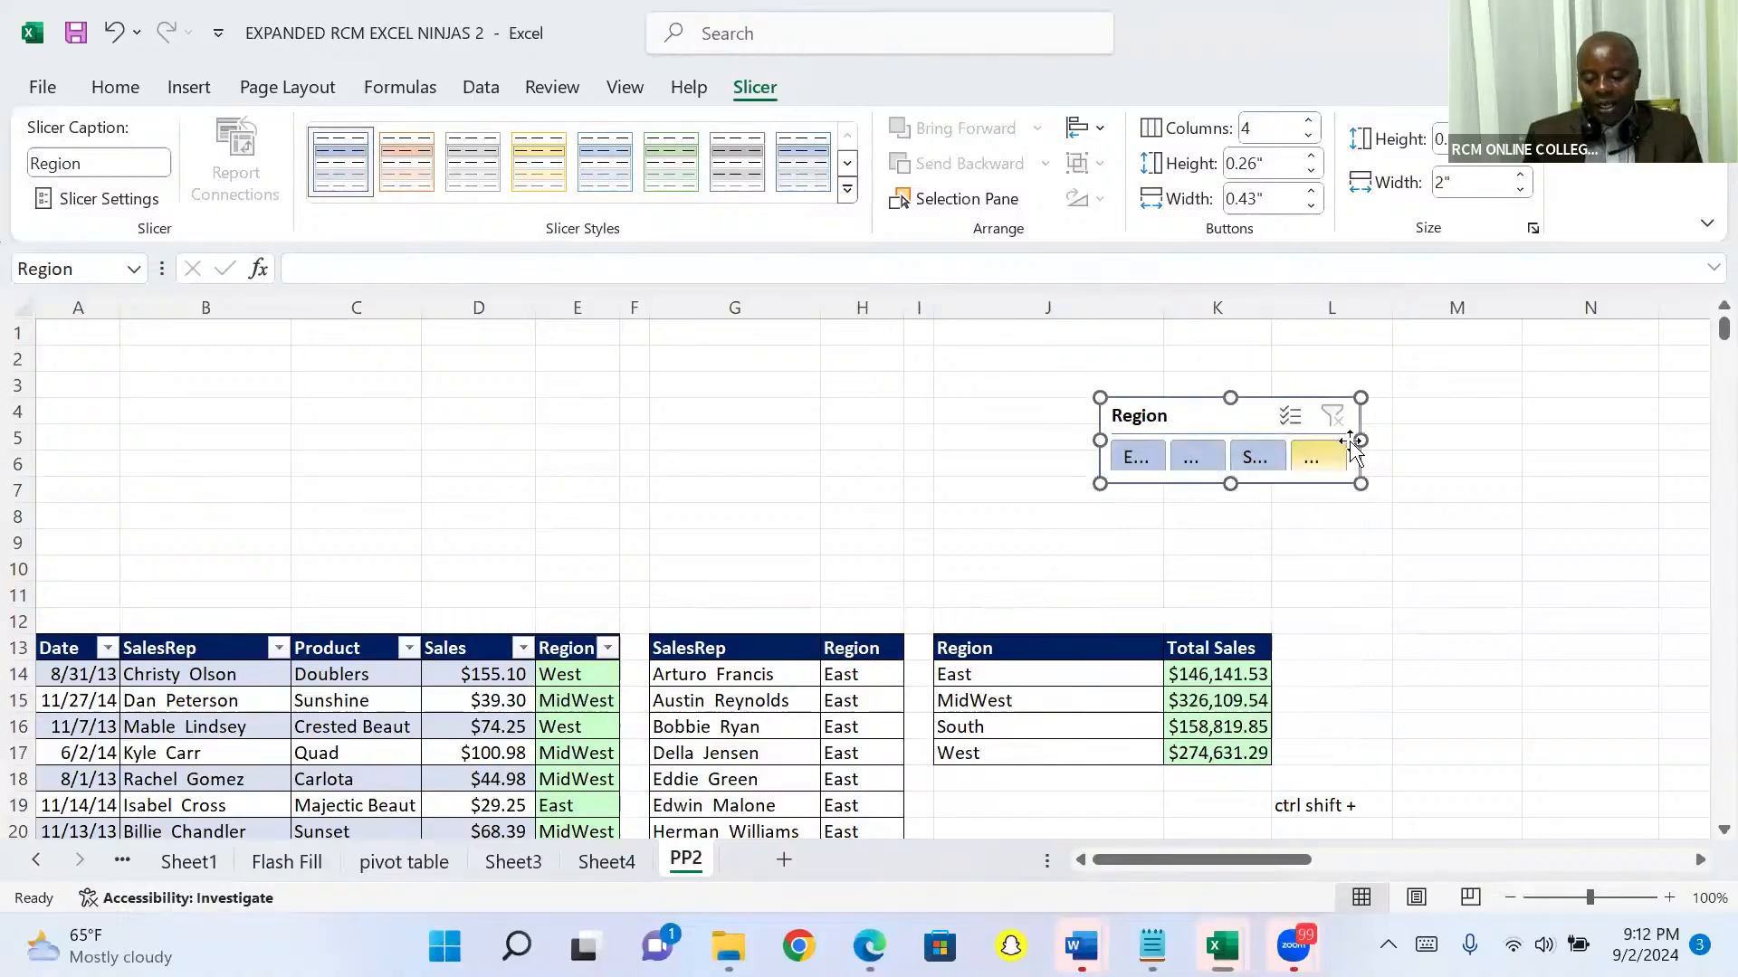
{"action": "left_click_drag", "start_coordinate": [1360, 438], "coordinate": [1707, 409]}
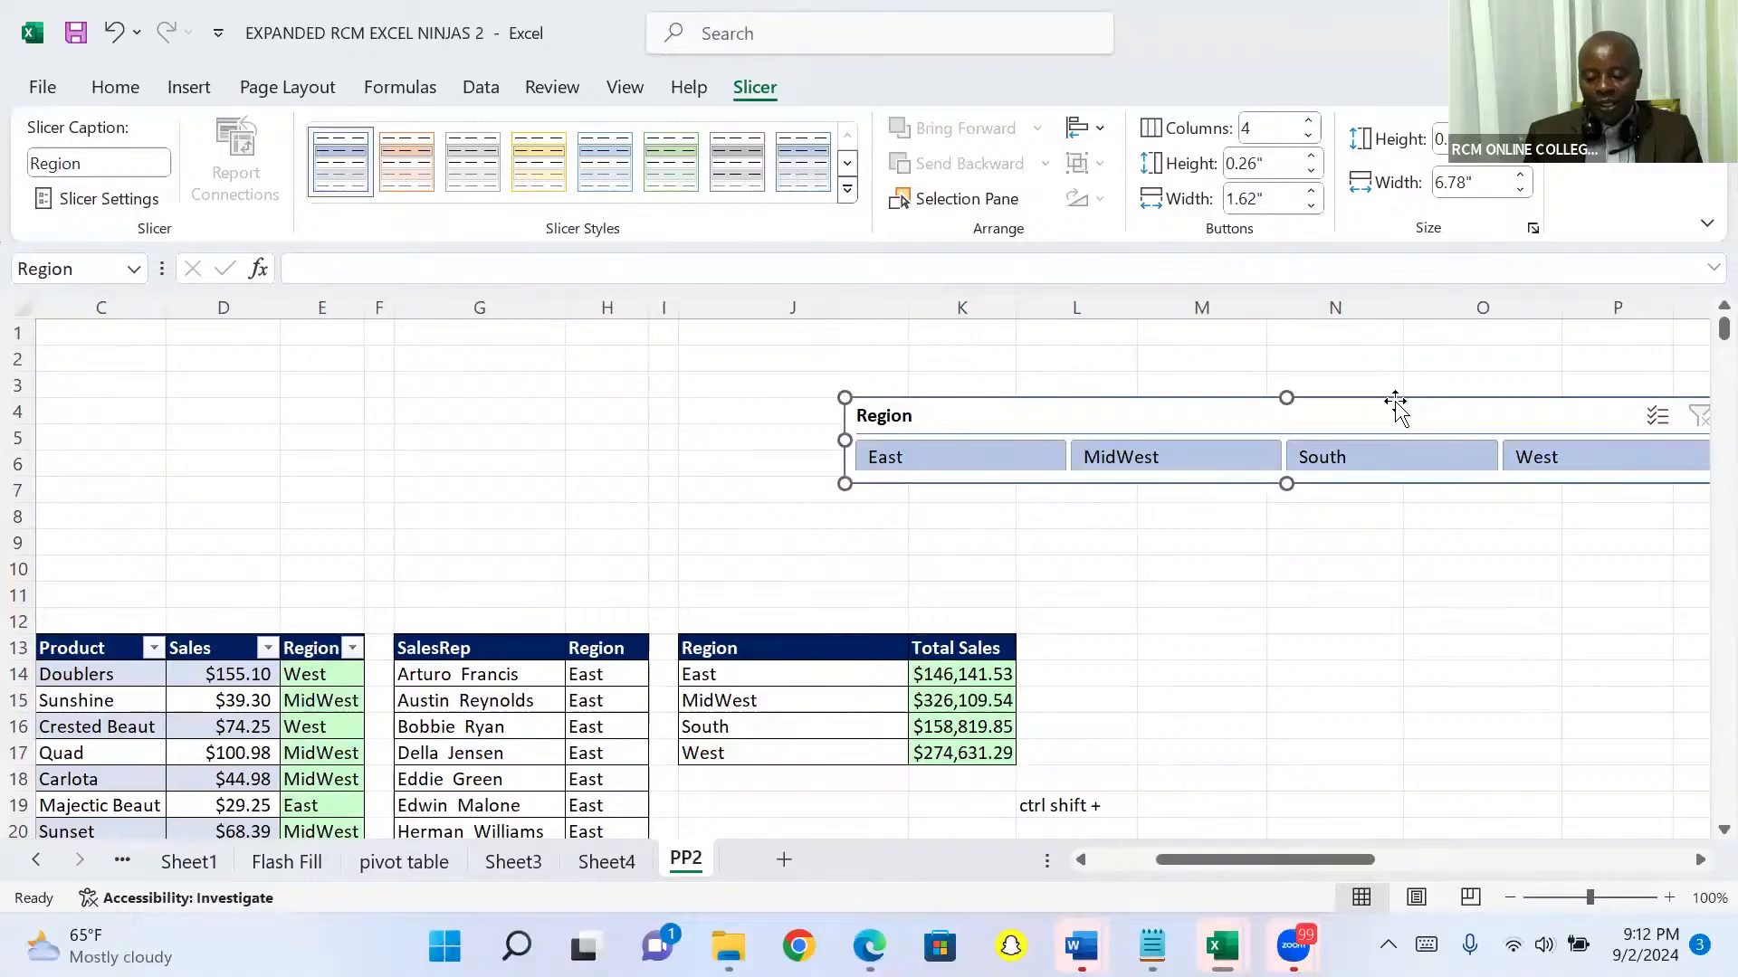
{"action": "left_click_drag", "start_coordinate": [1393, 407], "coordinate": [570, 558]}
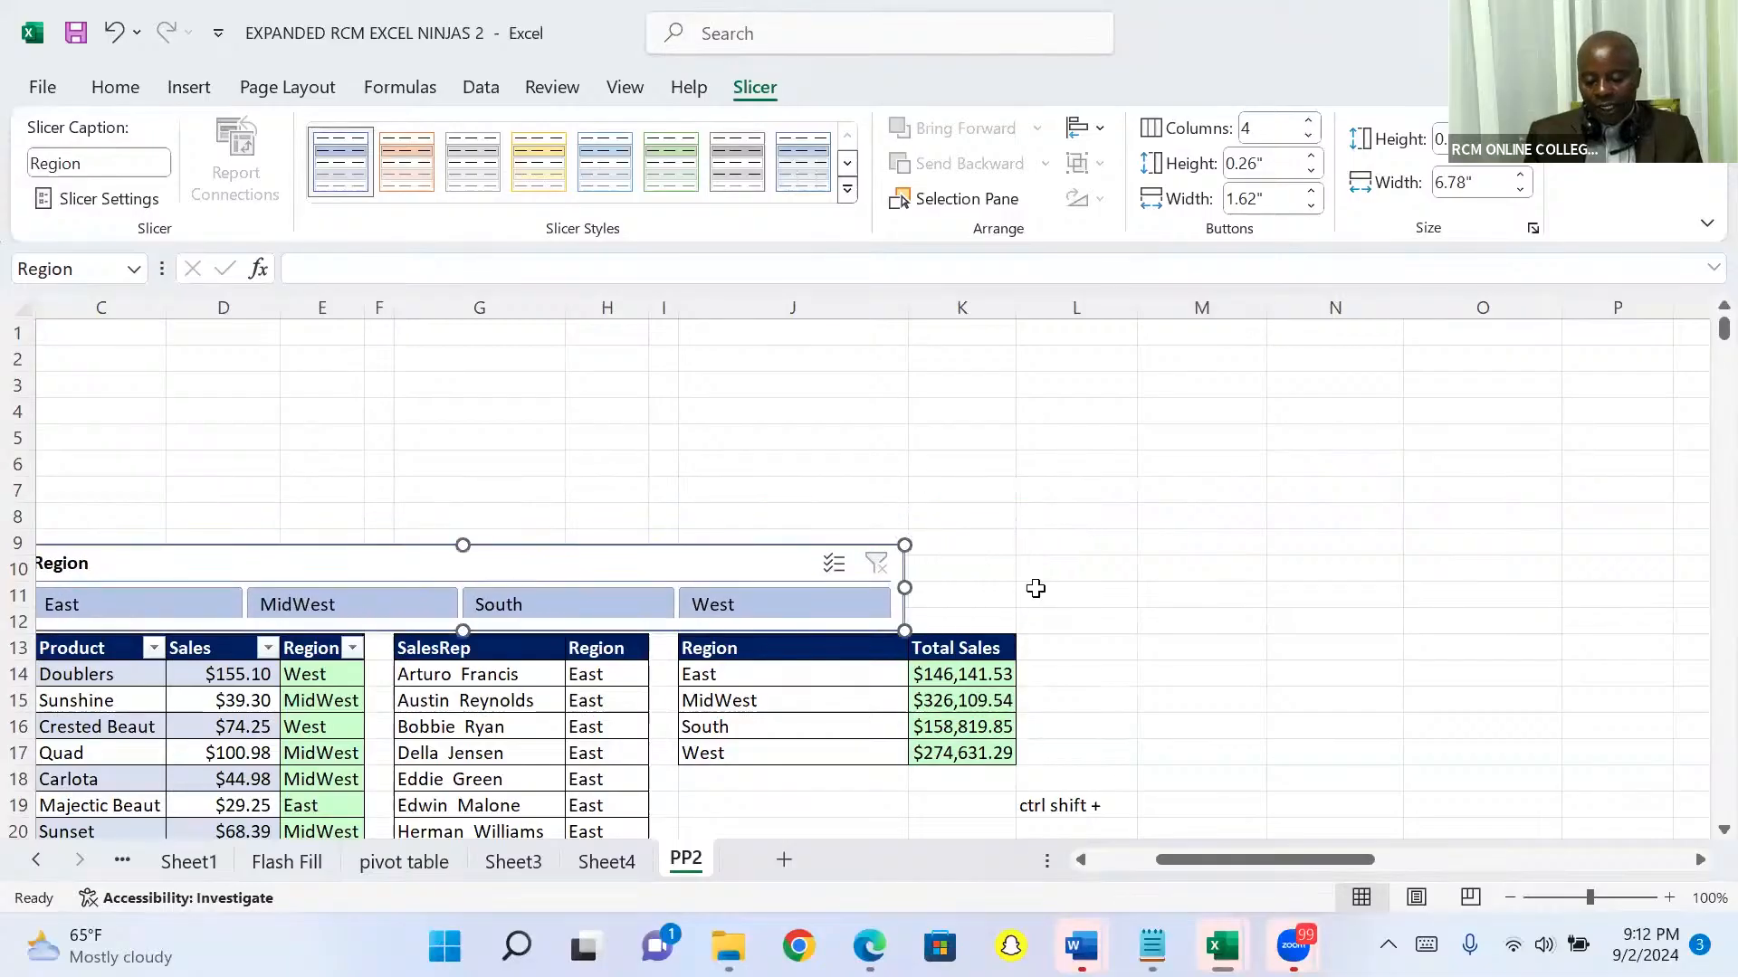
{"action": "left_click_drag", "start_coordinate": [1188, 862], "coordinate": [1122, 871]}
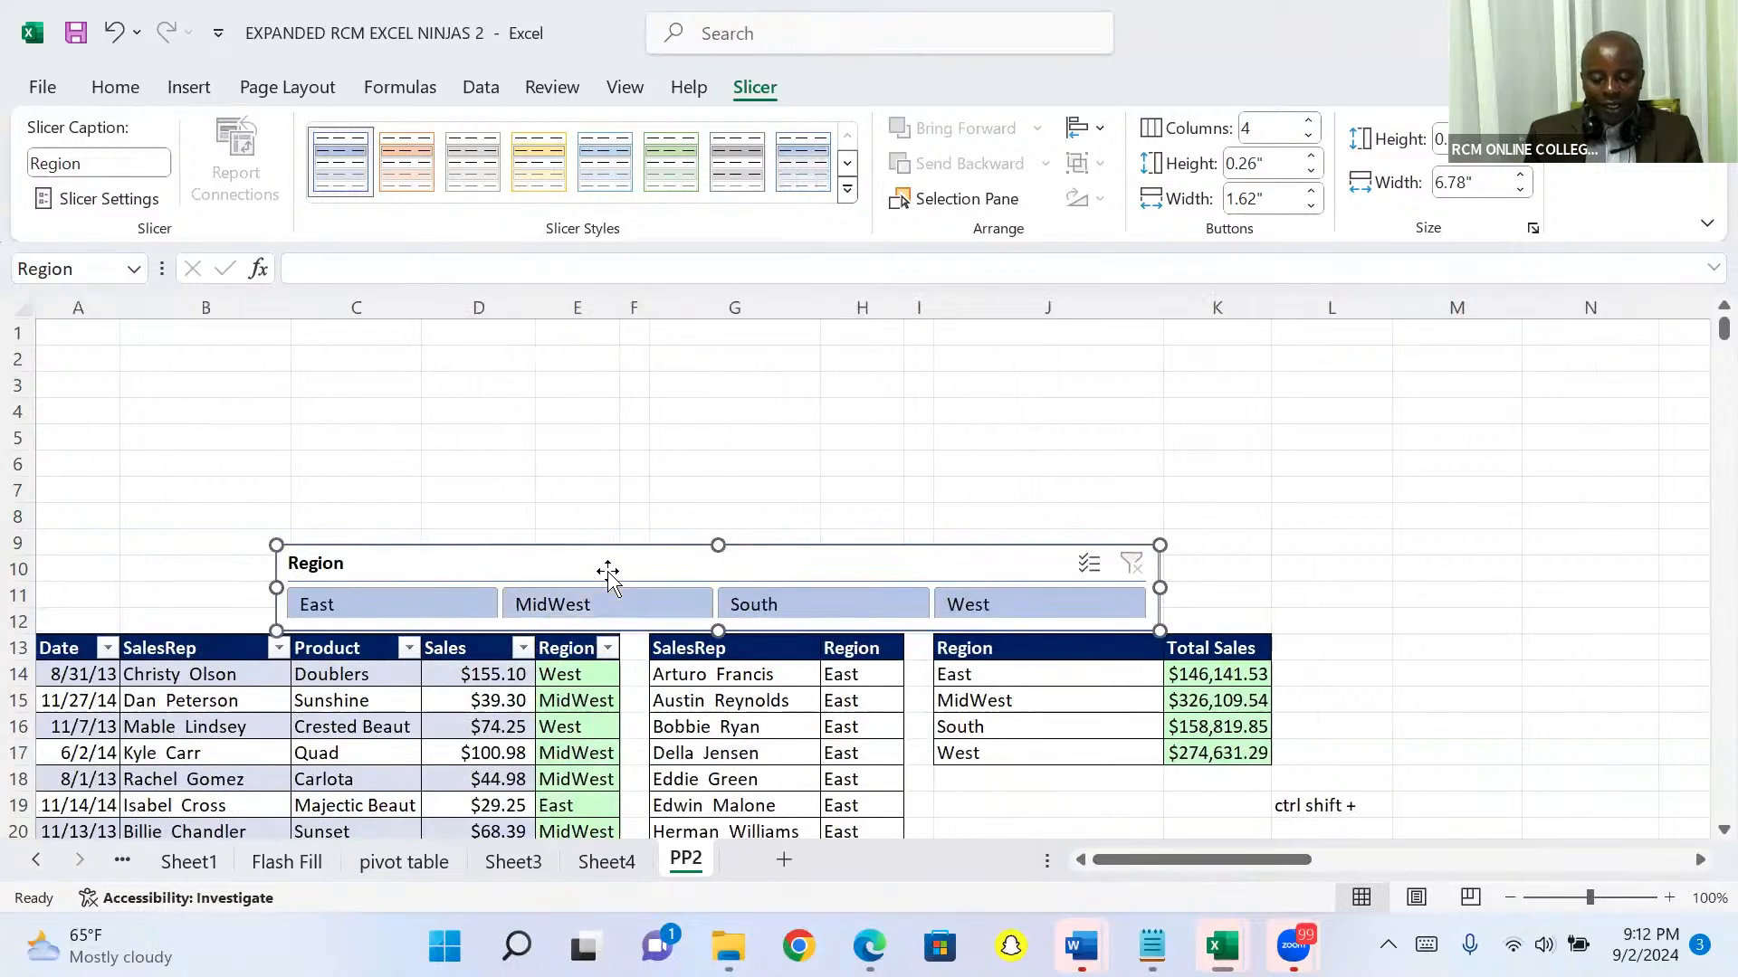
{"action": "left_click_drag", "start_coordinate": [589, 562], "coordinate": [349, 561]}
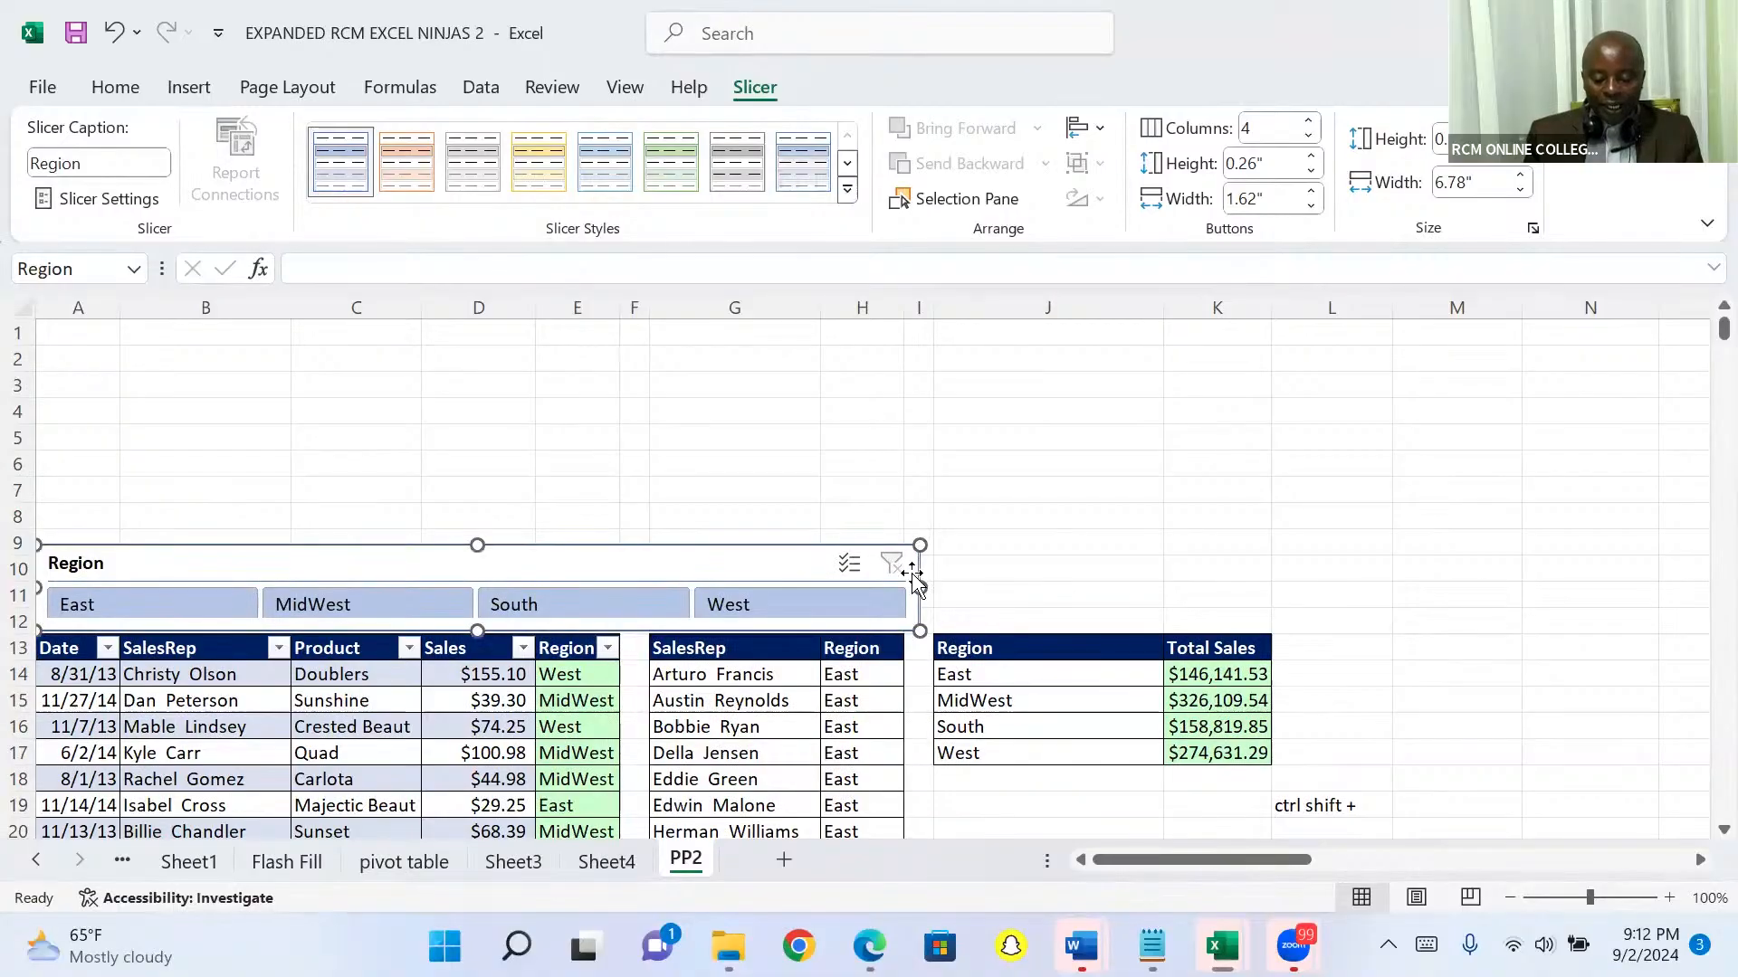
{"action": "left_click_drag", "start_coordinate": [919, 587], "coordinate": [905, 587]}
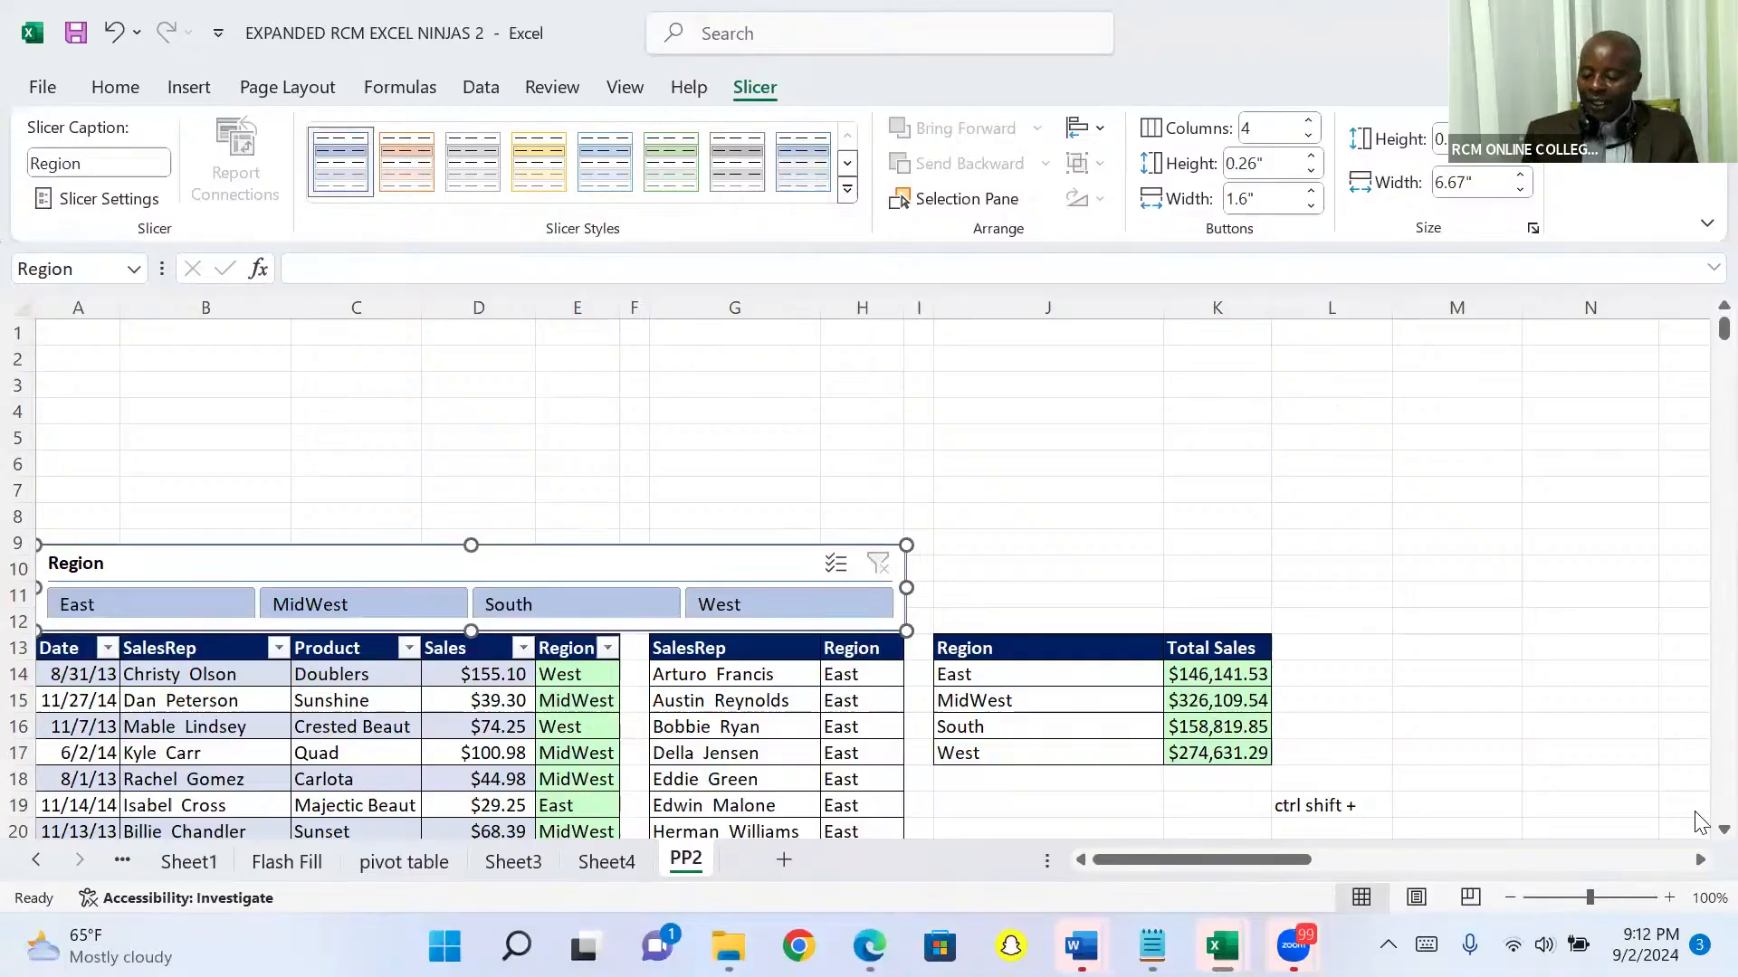
Step: Filter the sales table to the East region with the Region slicer
{"action": "scroll", "coordinate": [1695, 828], "scroll_direction": "down", "scroll_amount": 1}
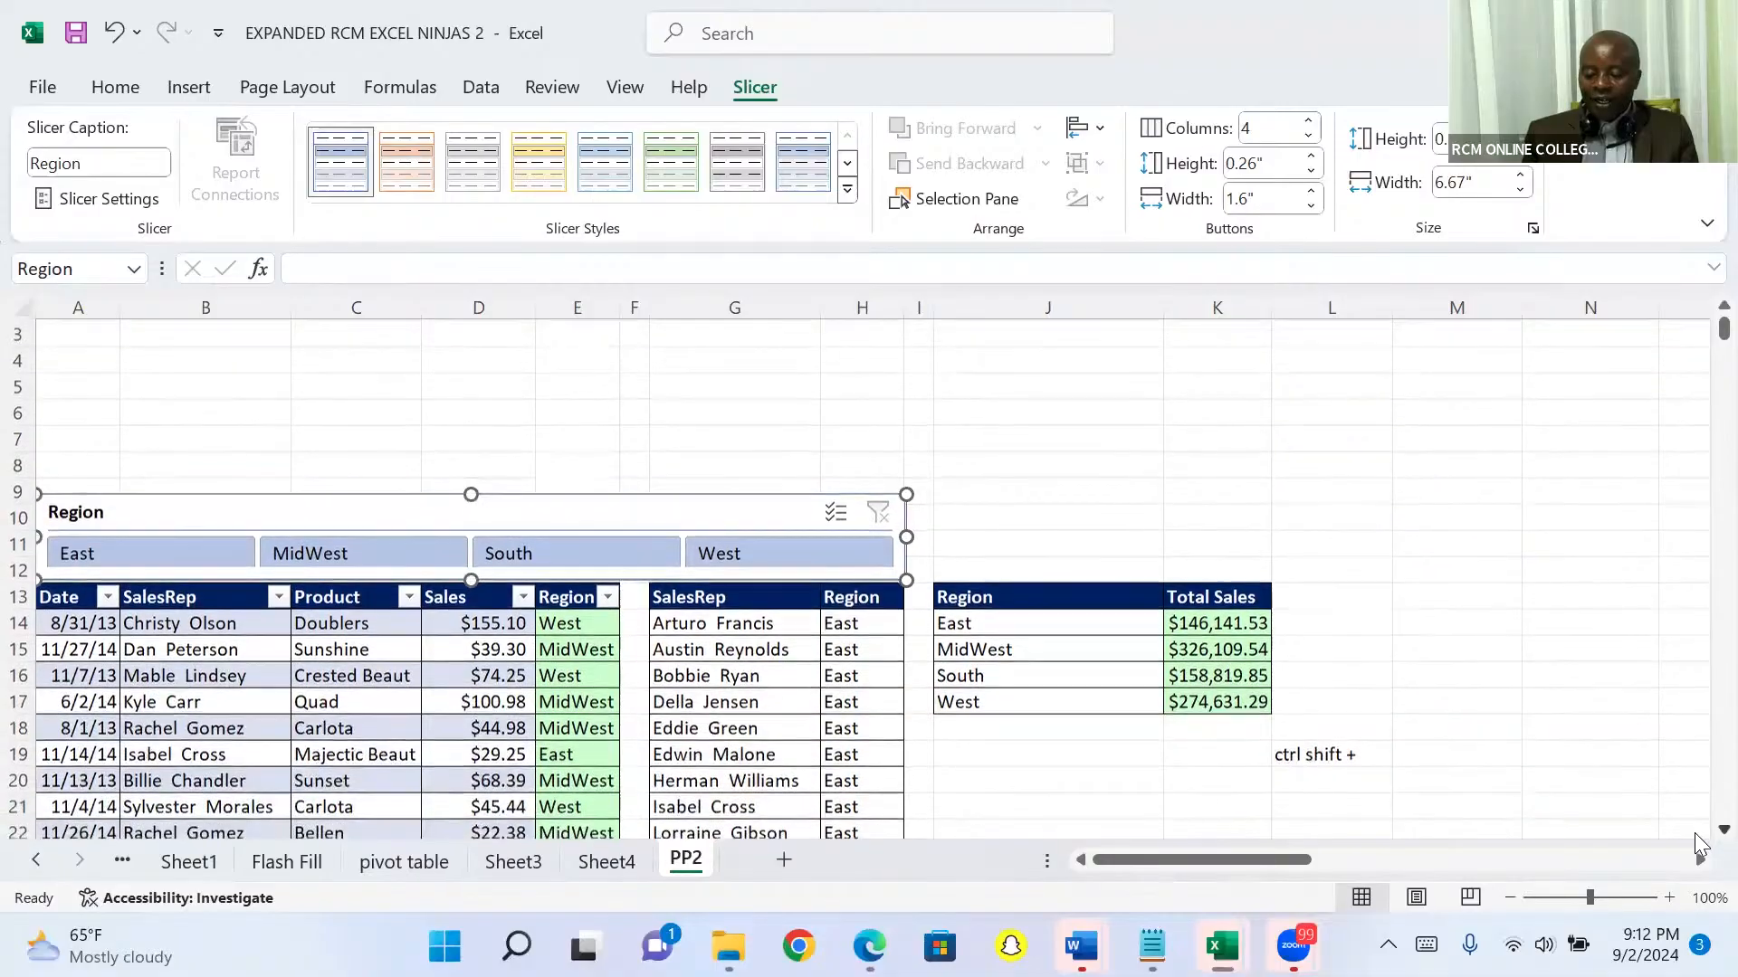
{"action": "scroll", "coordinate": [1698, 845], "scroll_direction": "down", "scroll_amount": 2}
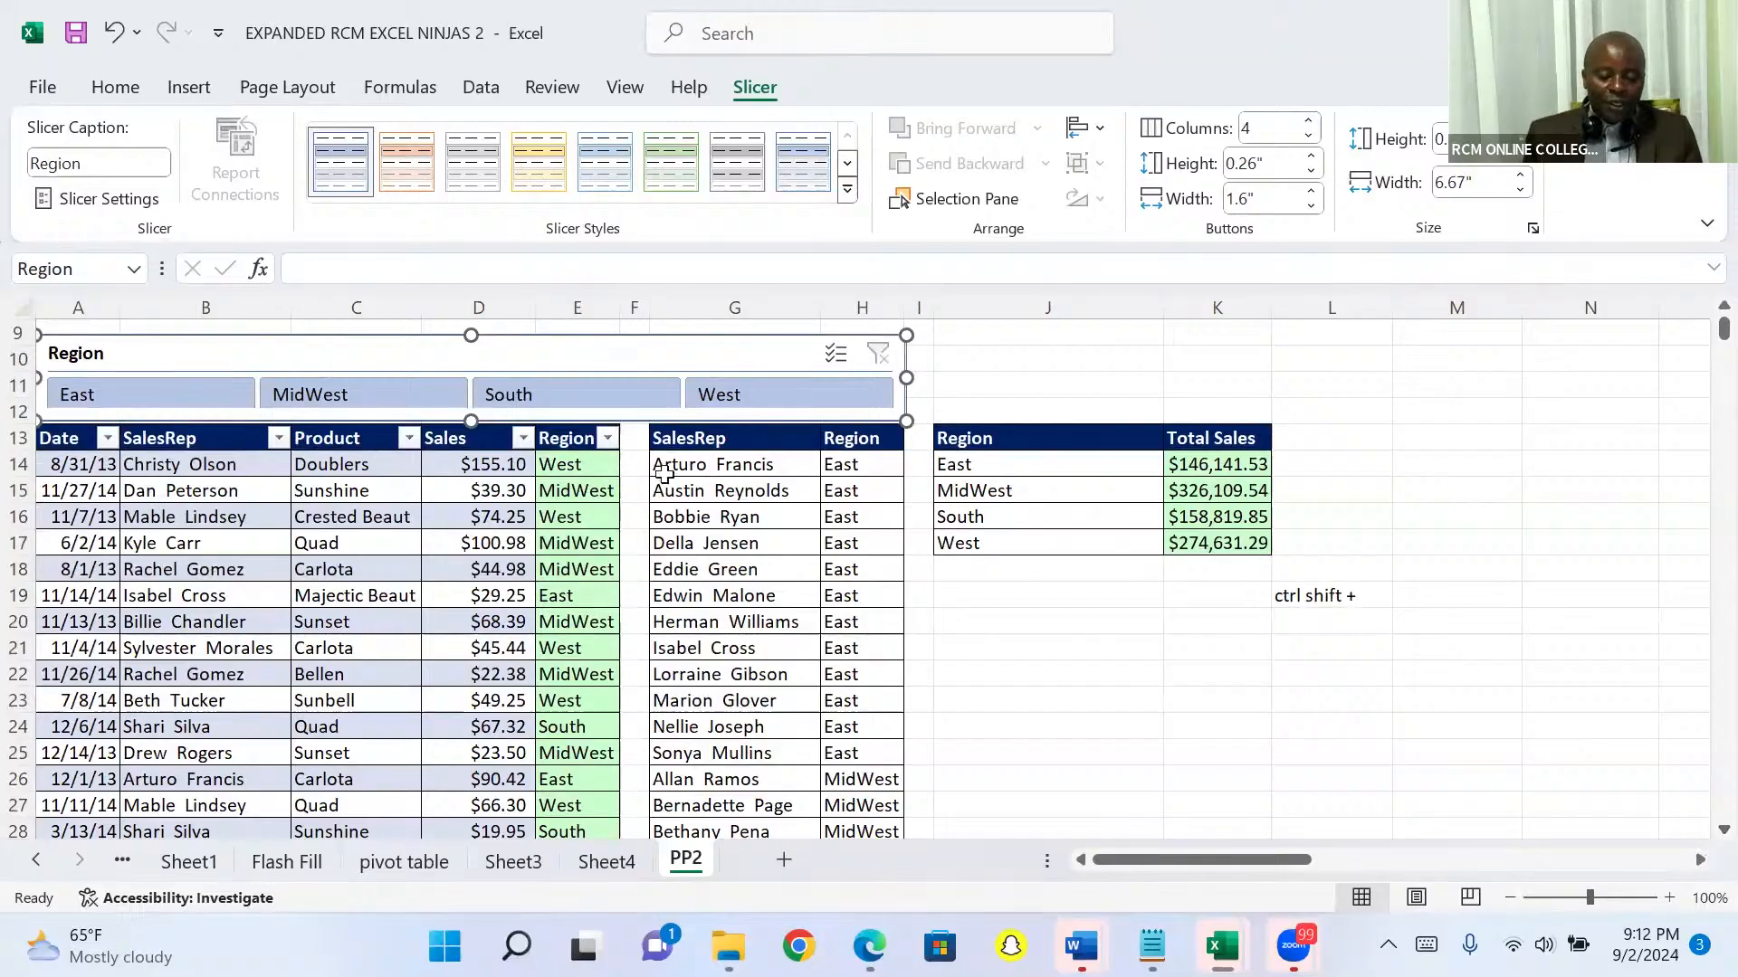
{"action": "left_click", "coordinate": [168, 396]}
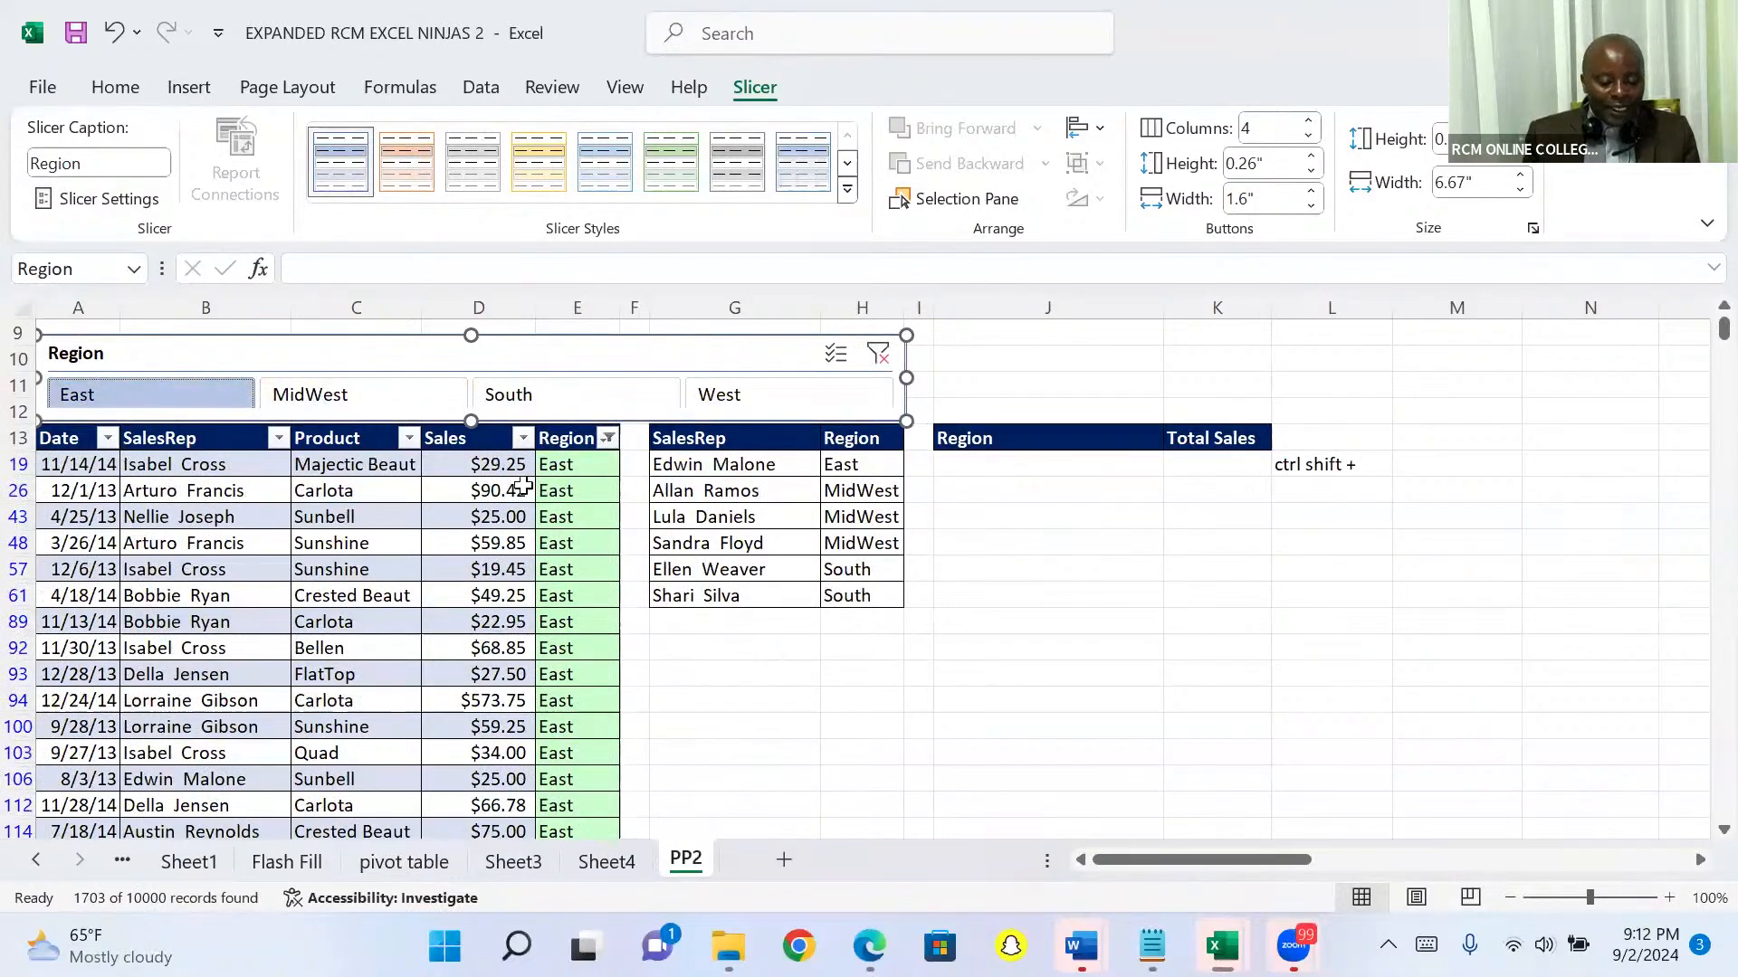
Step: Check the filtered Sales total in D10014 at the end of the table, and return to the slicer above the header
{"action": "left_click", "coordinate": [567, 465]}
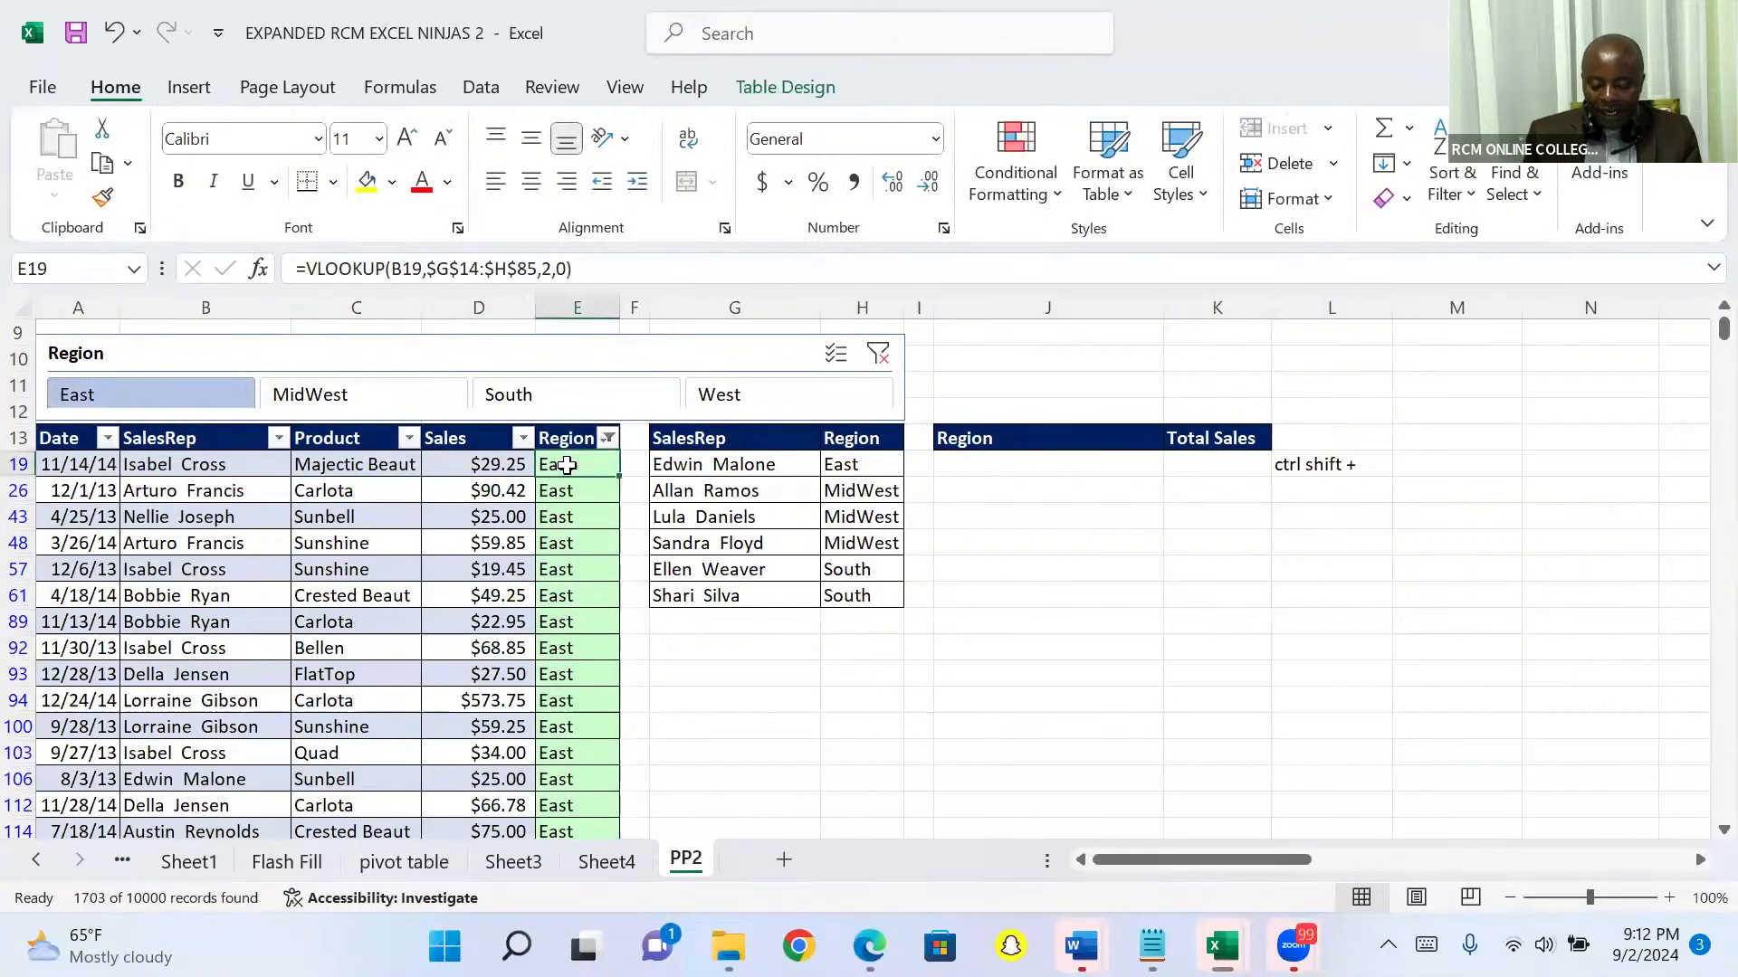
{"action": "key", "text": "ctrl+Down"}
{"action": "key", "text": "Down"}
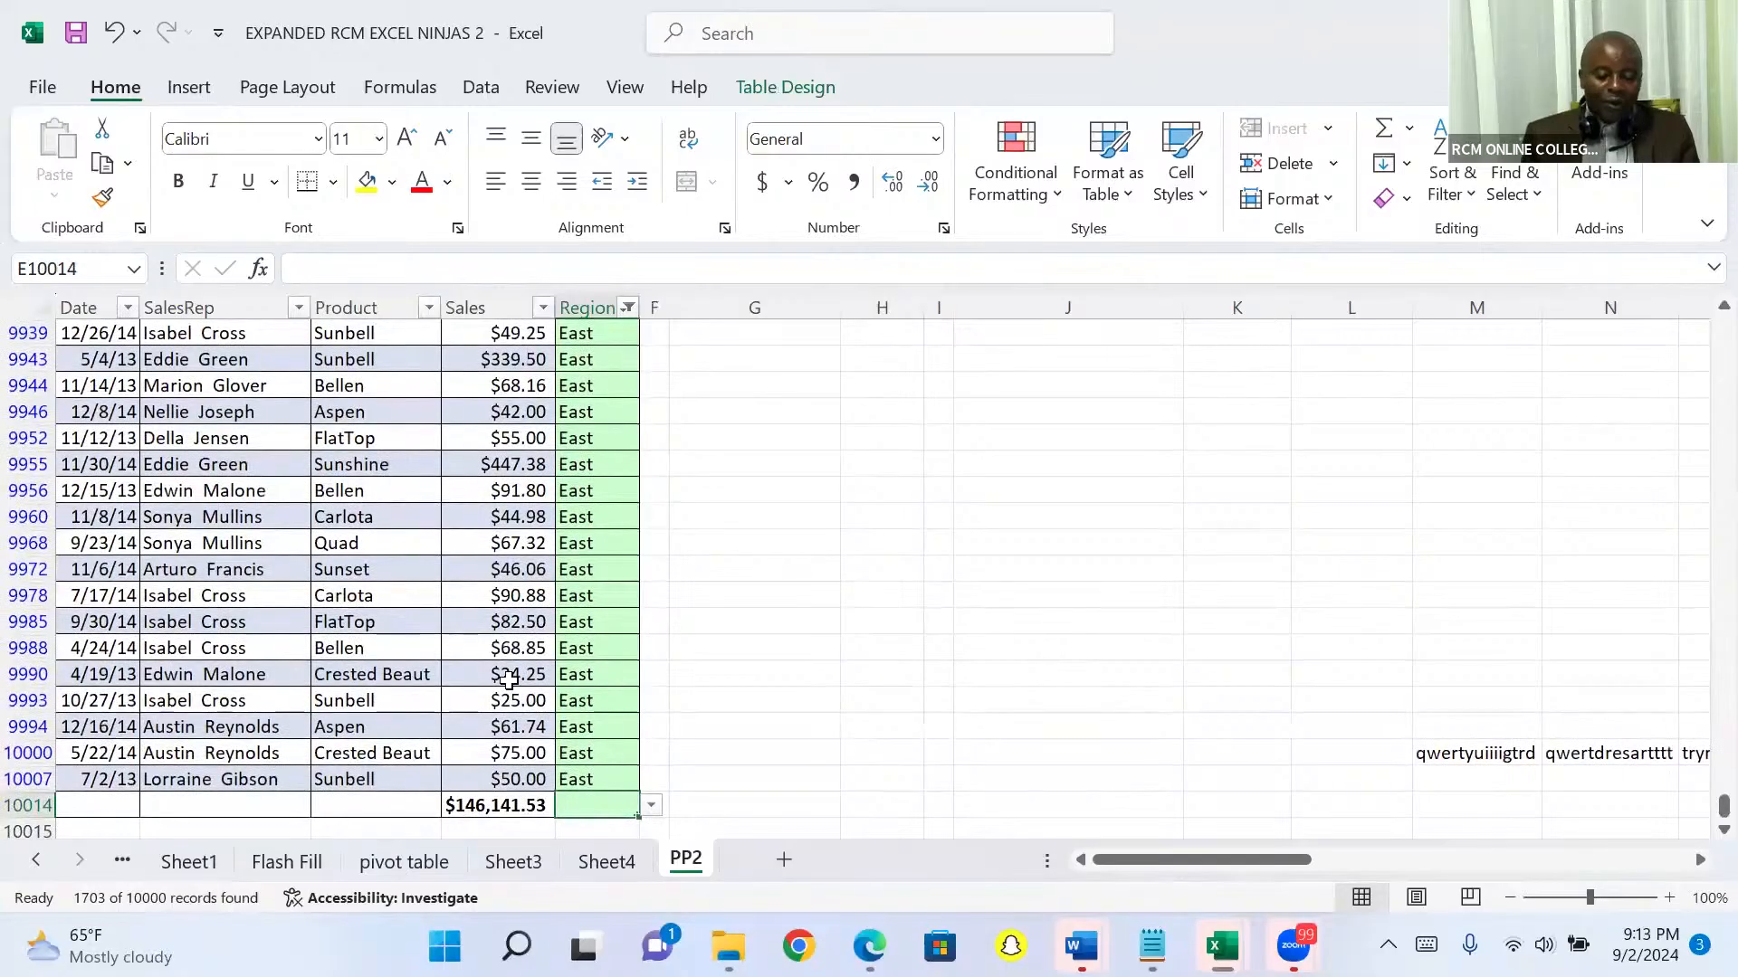
{"action": "key", "text": "Left"}
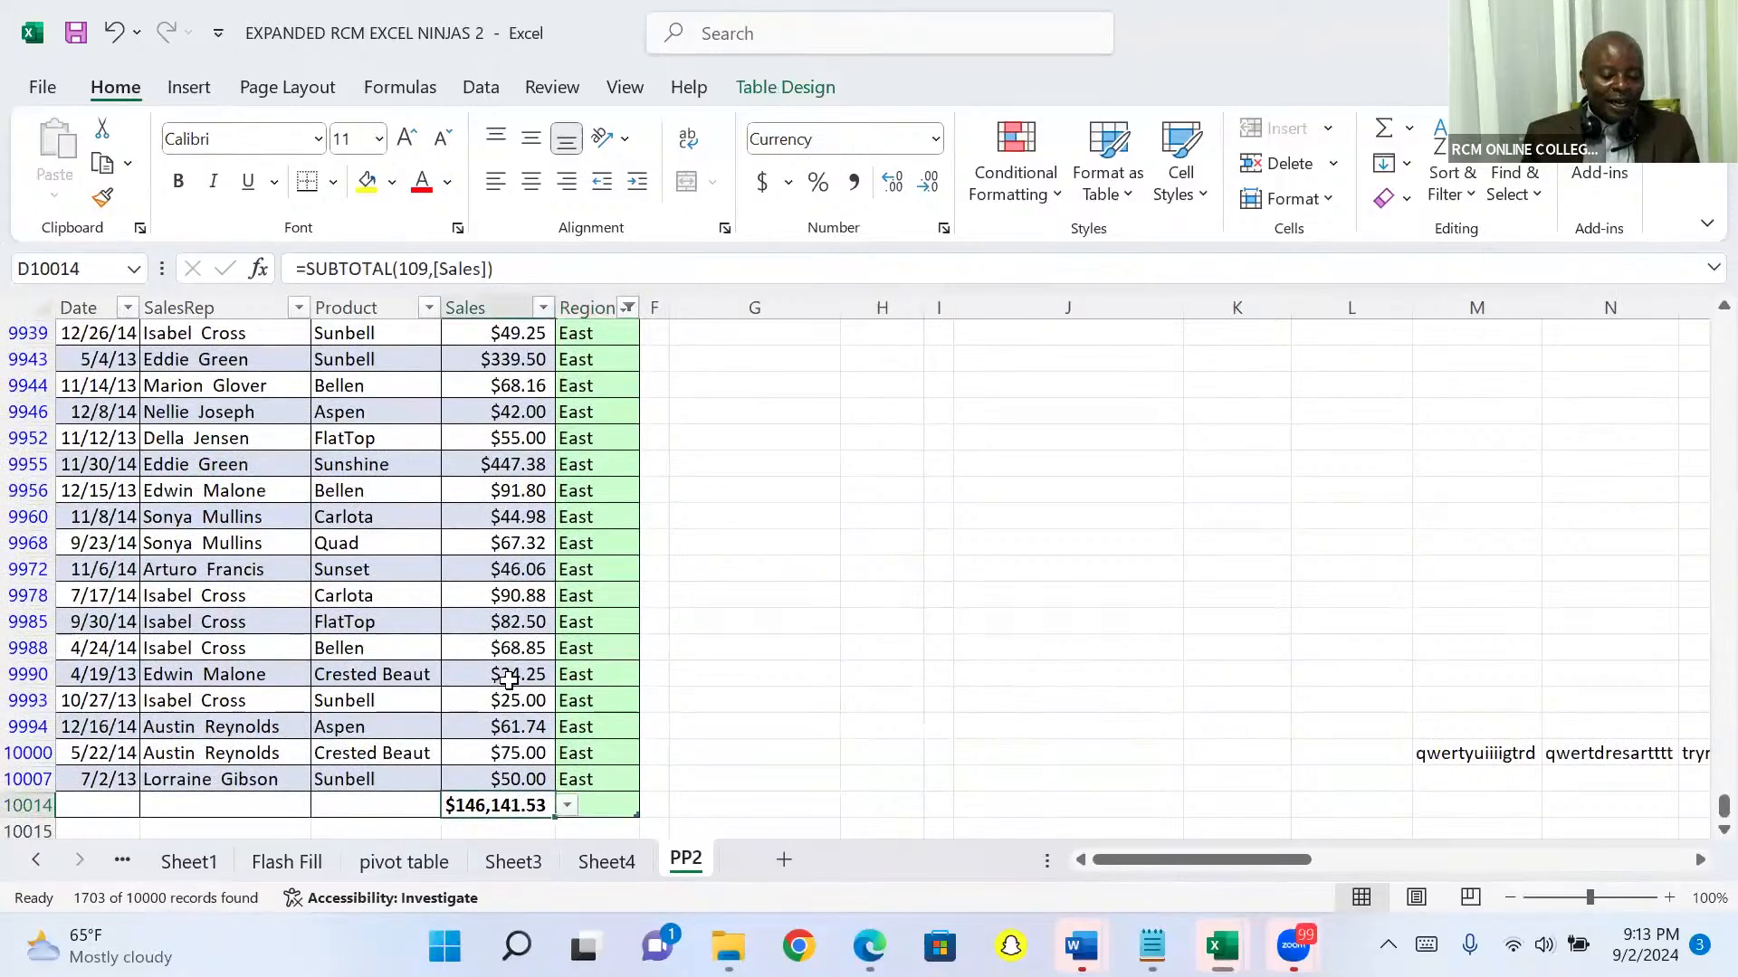
{"action": "key", "text": "ctrl+Up"}
{"action": "key", "text": "ctrl+Up"}
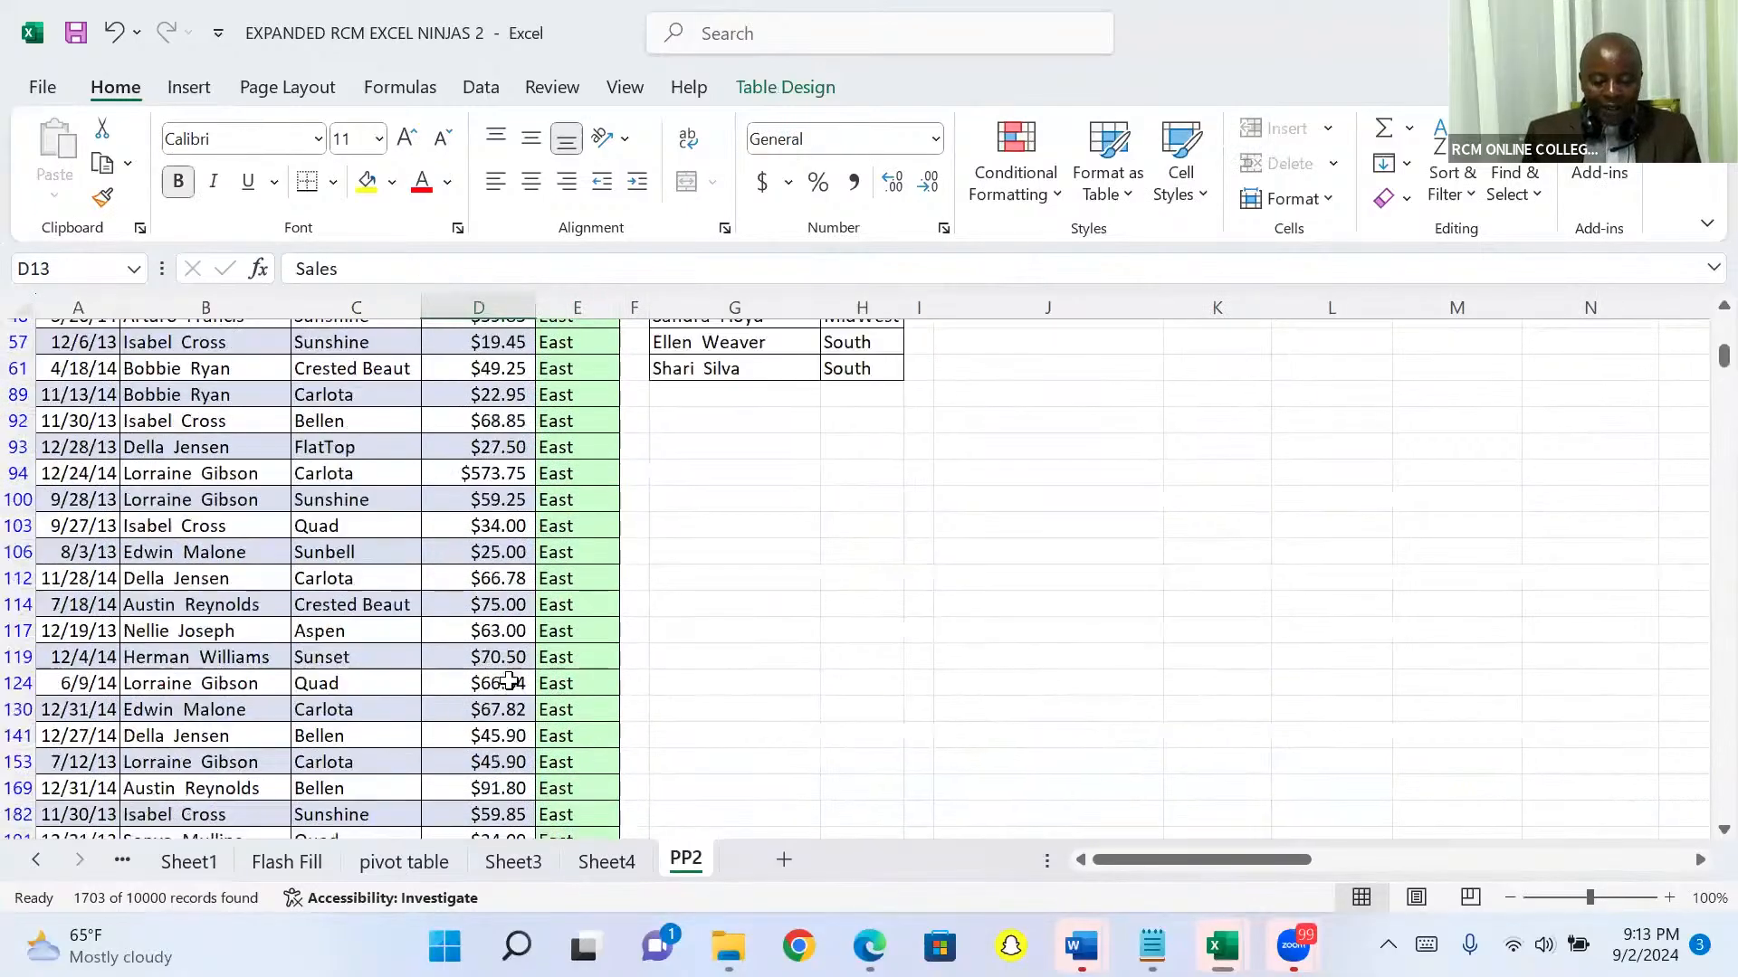
{"action": "key", "text": "Down"}
{"action": "key", "text": "Down"}
{"action": "key", "text": "Down"}
{"action": "key", "text": "Down"}
{"action": "key", "text": "Down"}
{"action": "key", "text": "Down"}
{"action": "key", "text": "Down"}
{"action": "key", "text": "Down"}
{"action": "key", "text": "Down"}
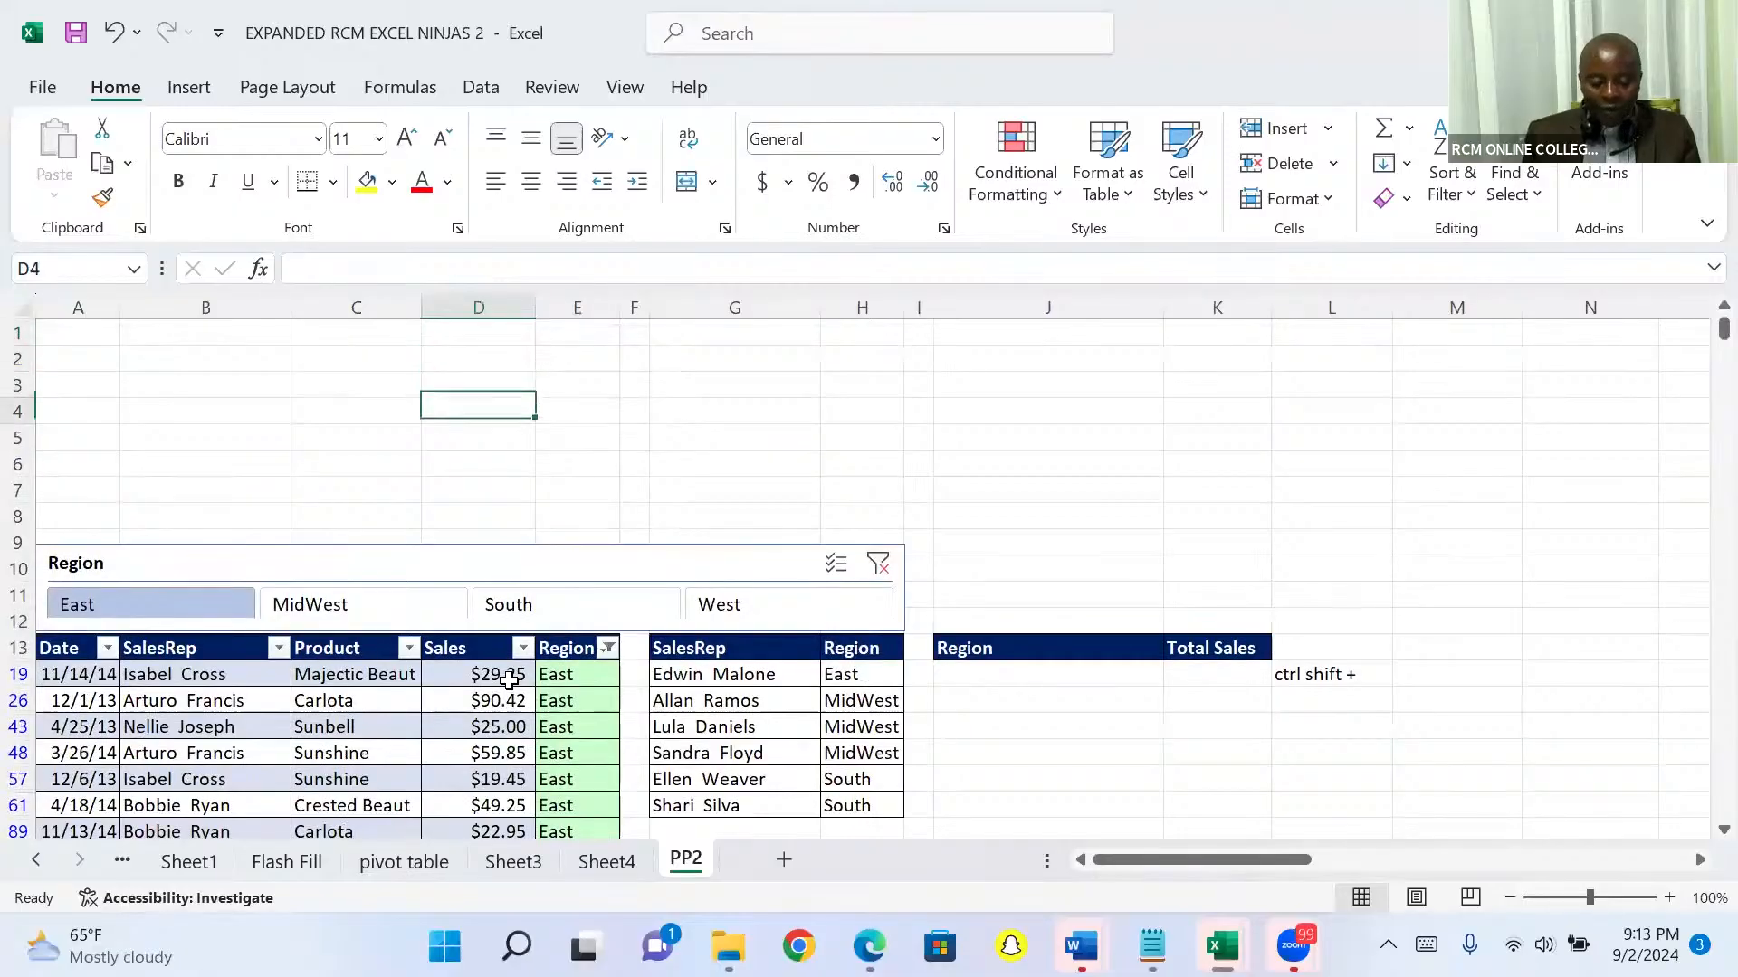
{"action": "key", "text": "Down"}
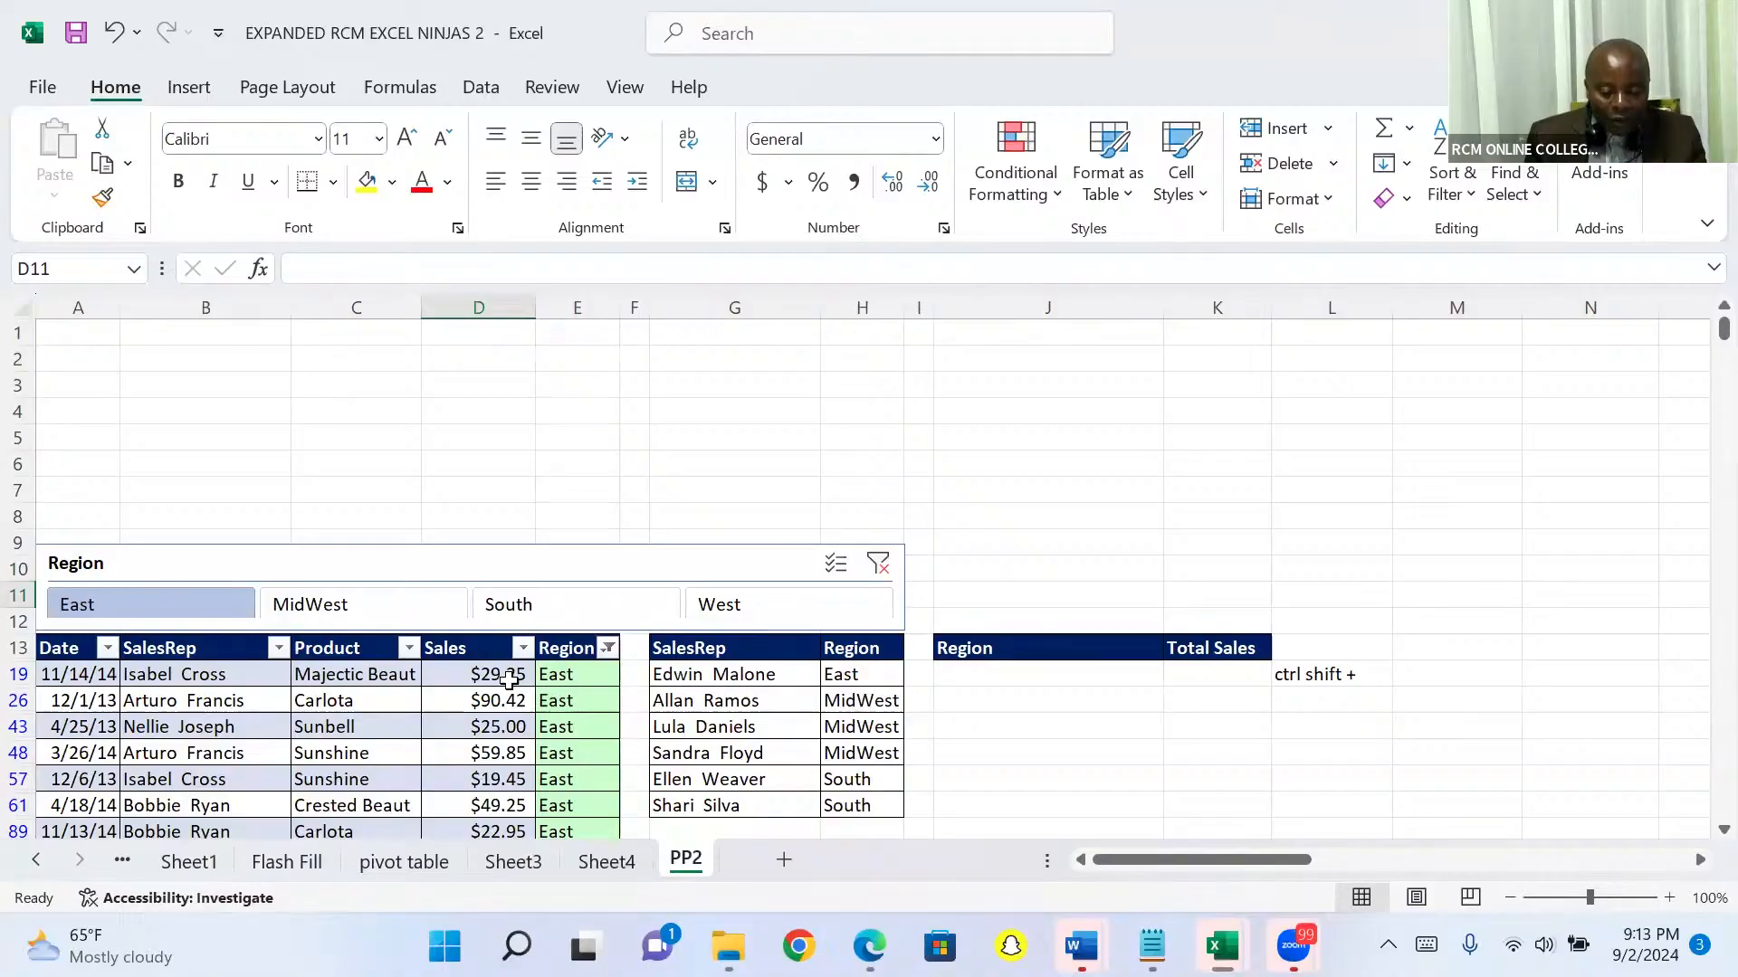
Step: Filter the sales table to both MidWest and South with the Region slicer, and select the slicer
{"action": "left_click", "coordinate": [351, 612]}
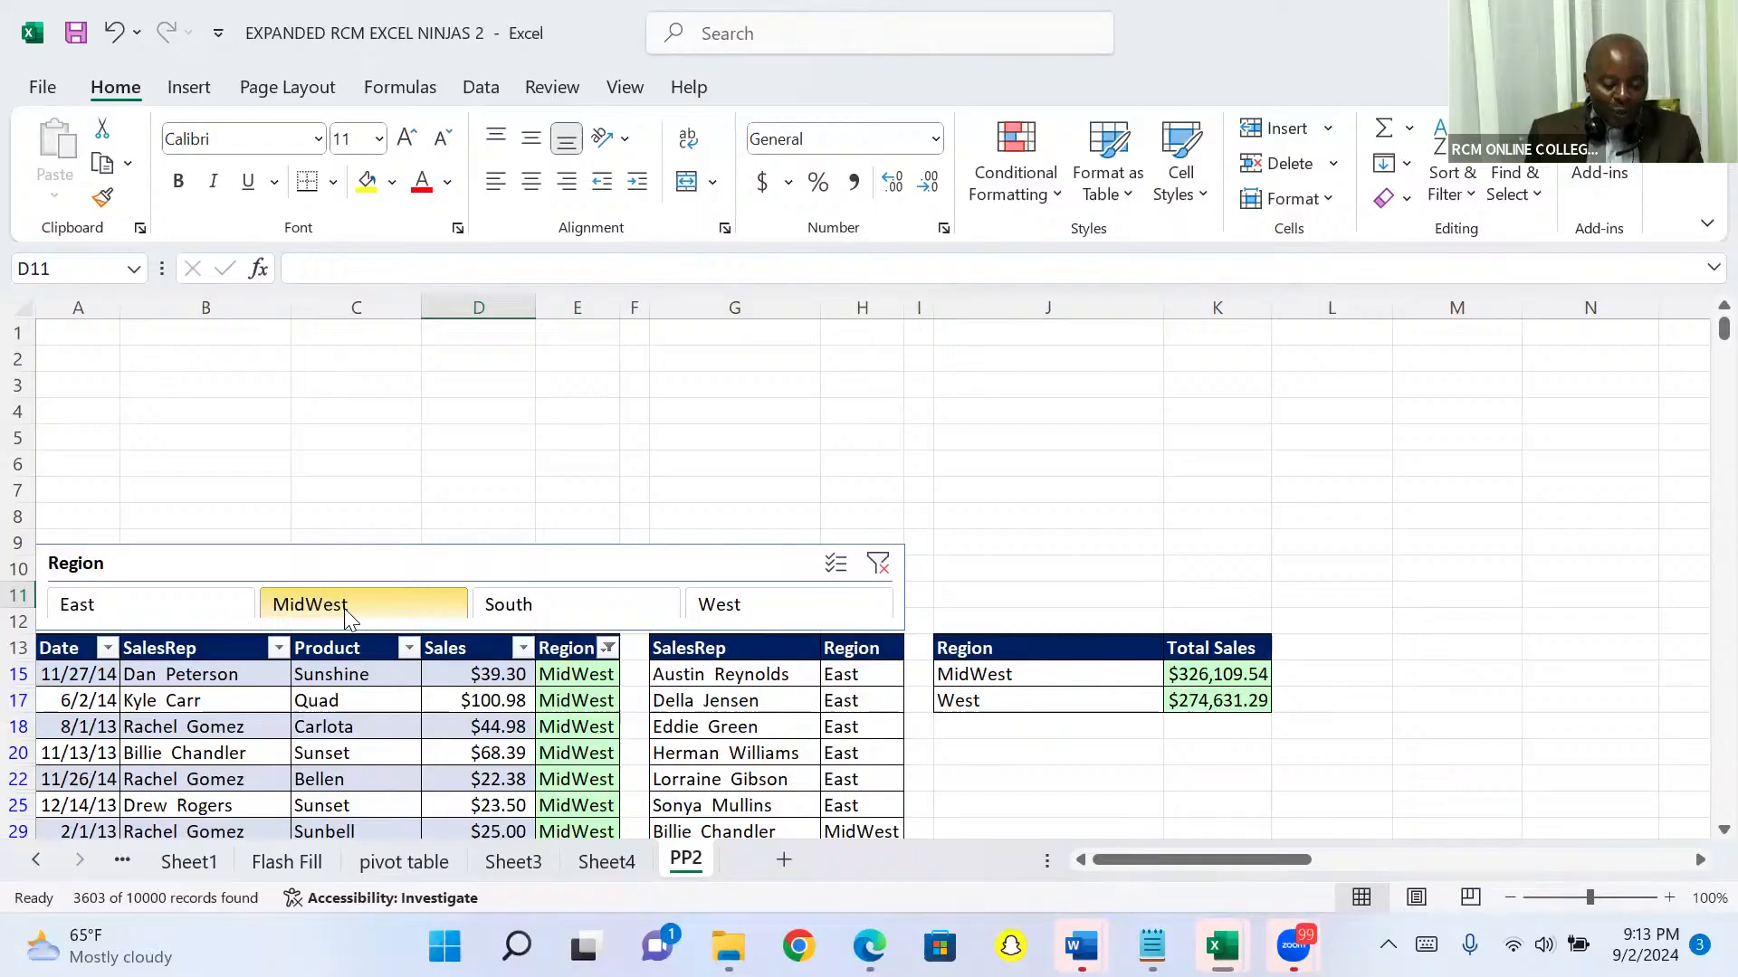
{"action": "left_click", "coordinate": [514, 612], "text": "ctrl"}
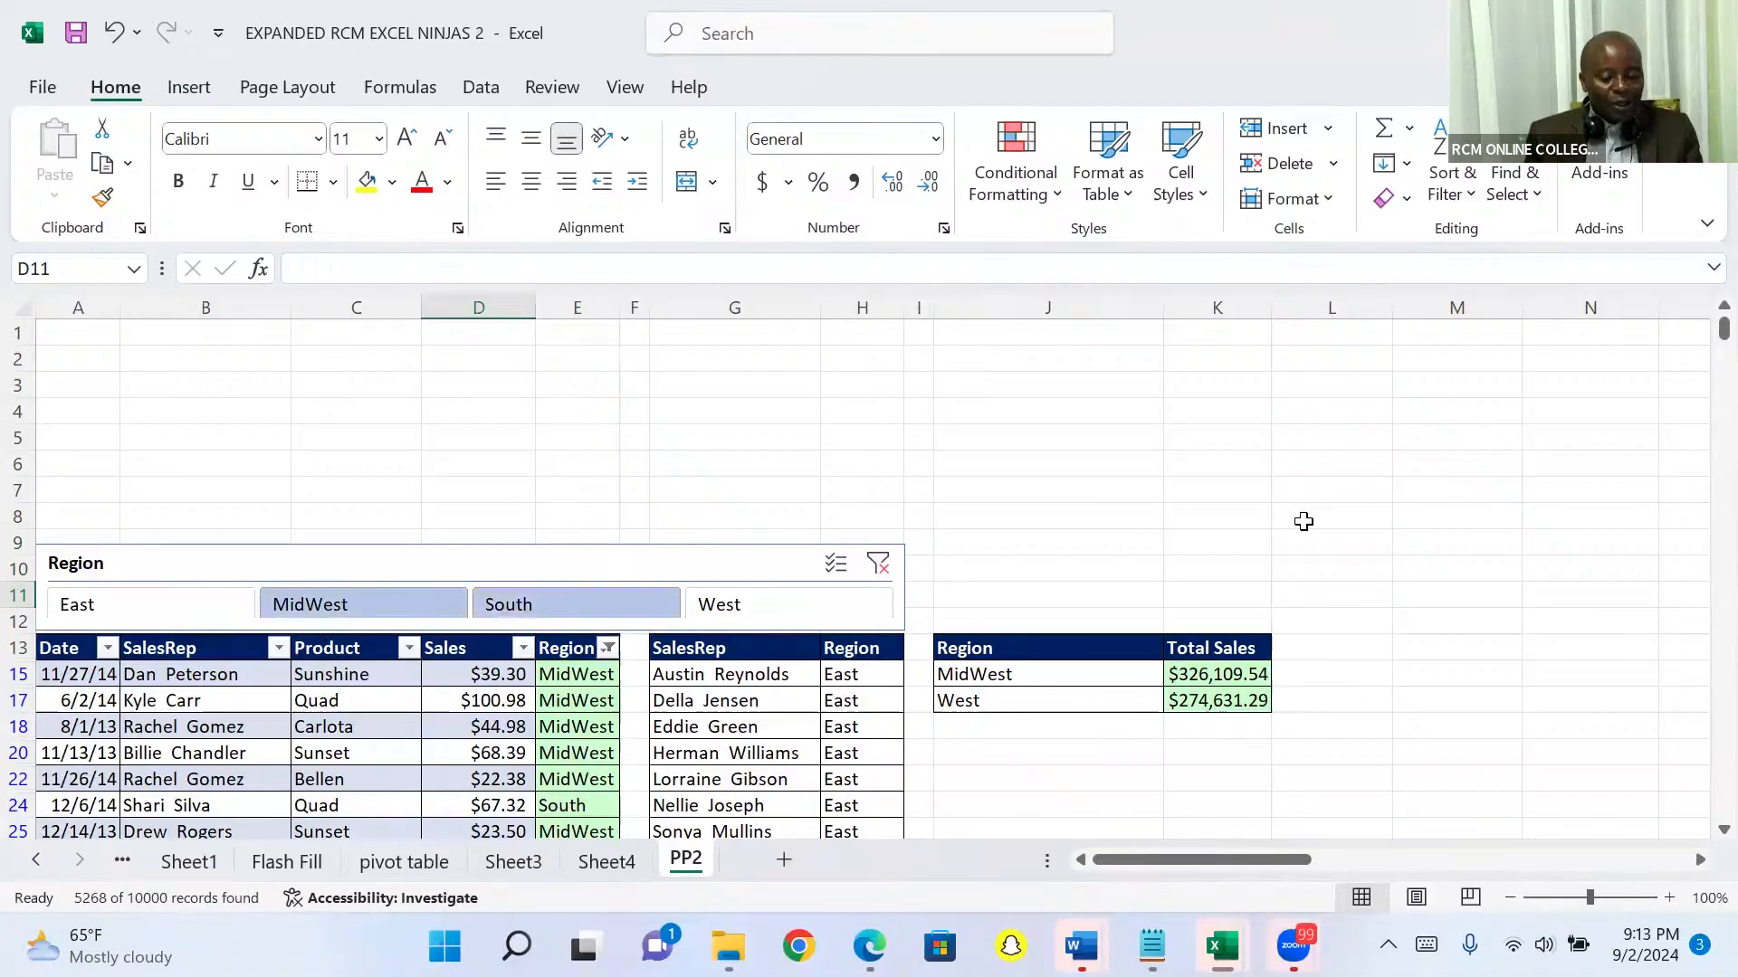
{"action": "scroll", "coordinate": [965, 697], "scroll_direction": "down", "scroll_amount": 2}
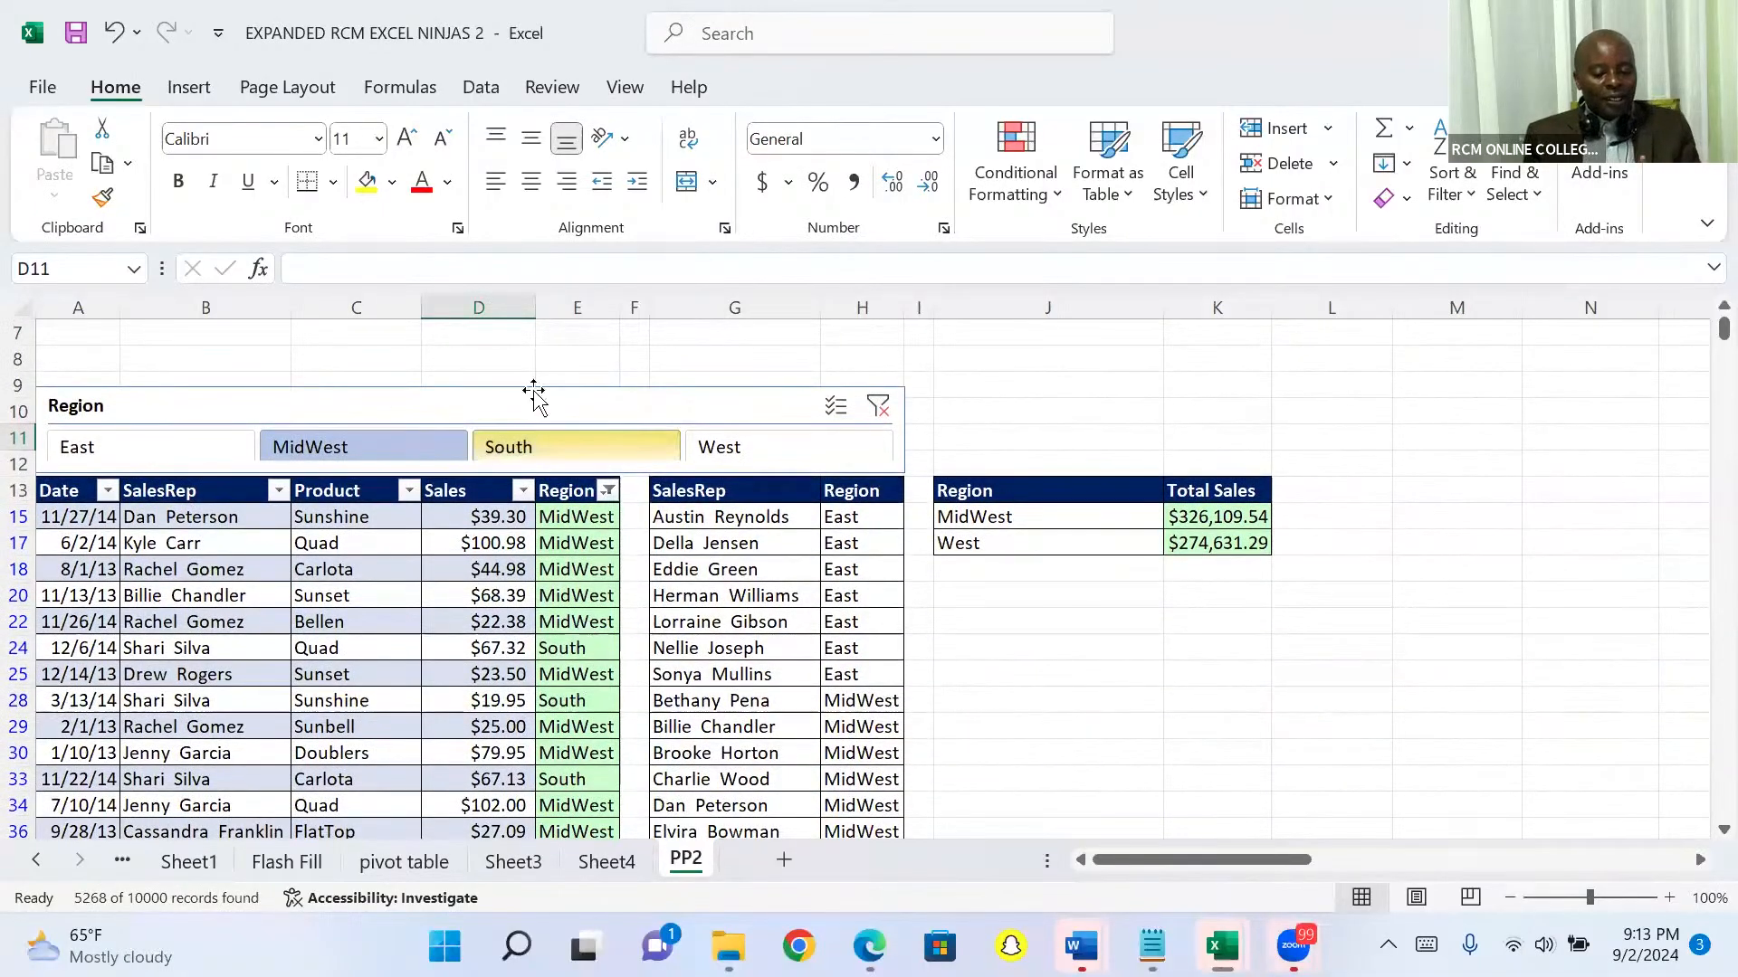
{"action": "left_click", "coordinate": [521, 404]}
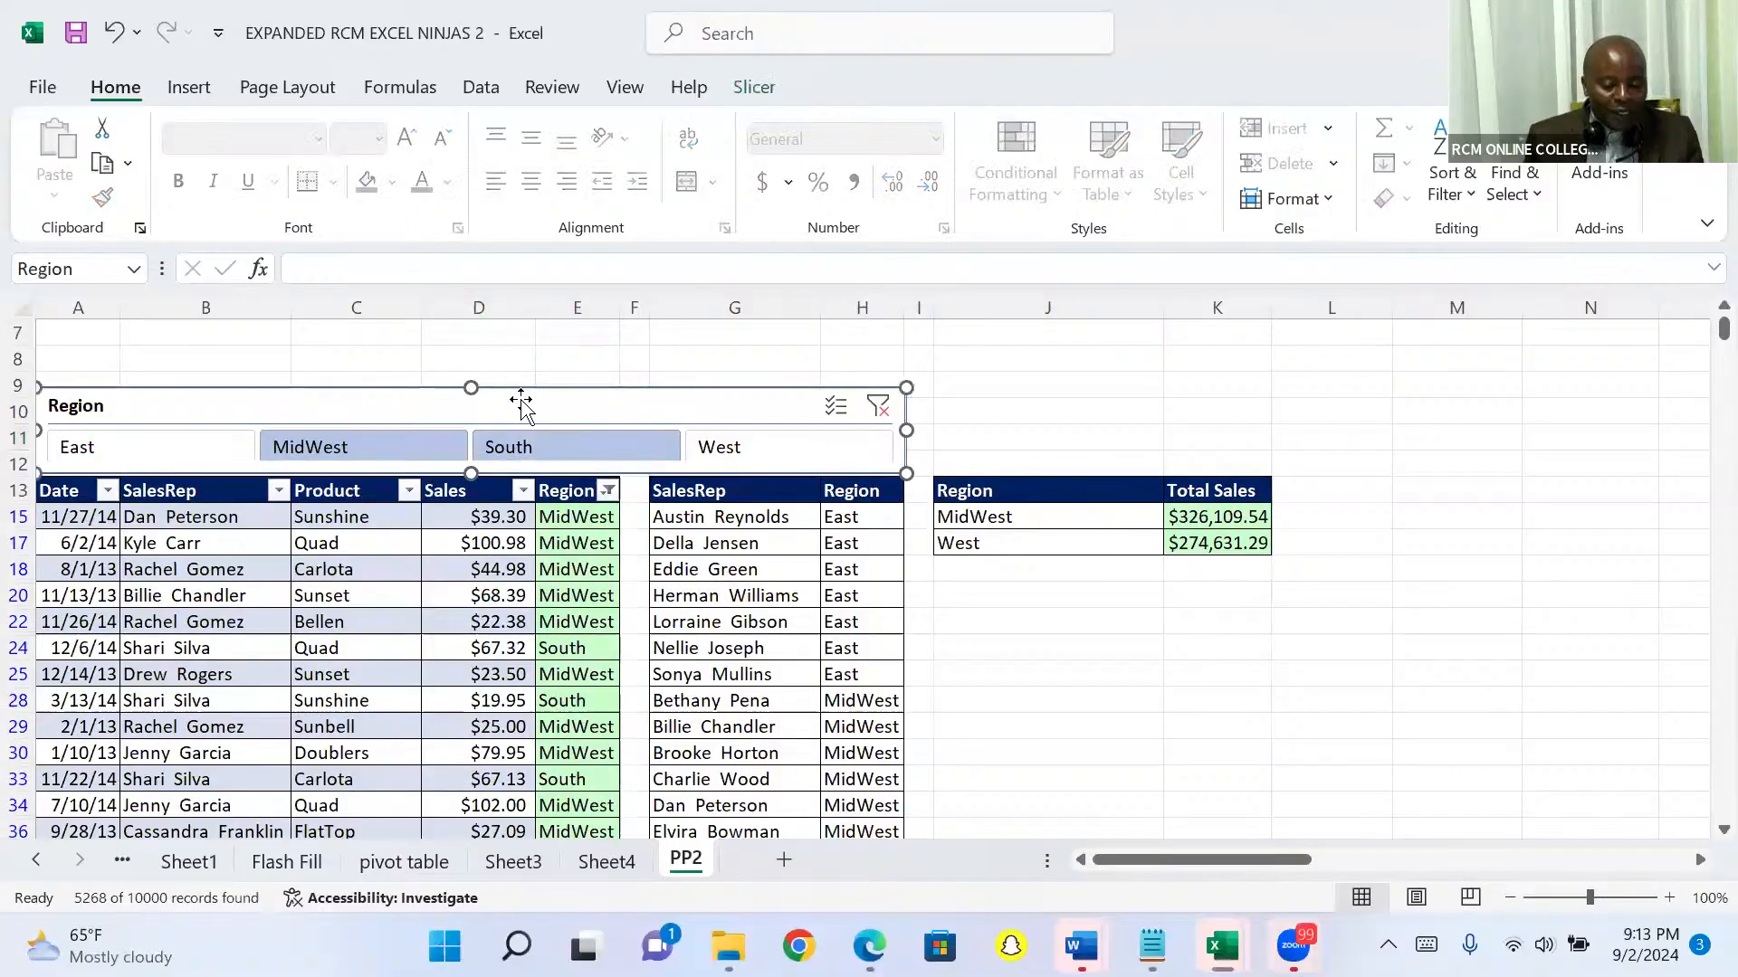
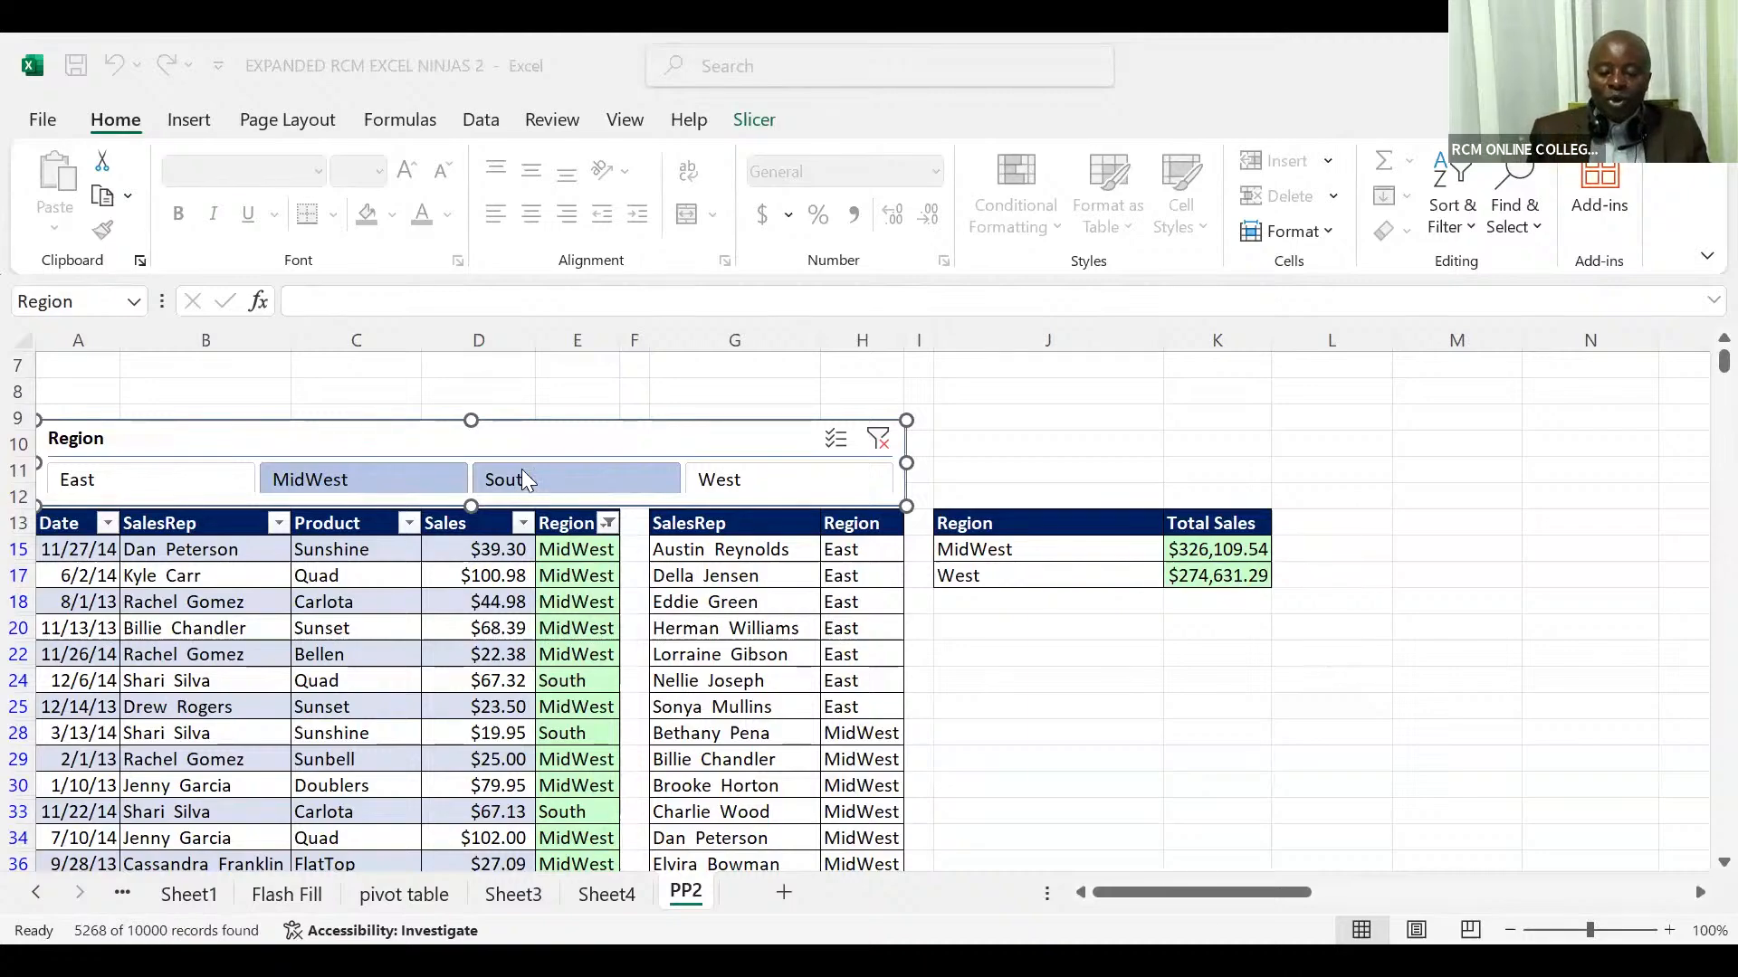
Step: Delete the Region slicer above the sales table and insert a new slicer for the table's Region field
{"action": "left_click", "coordinate": [596, 439]}
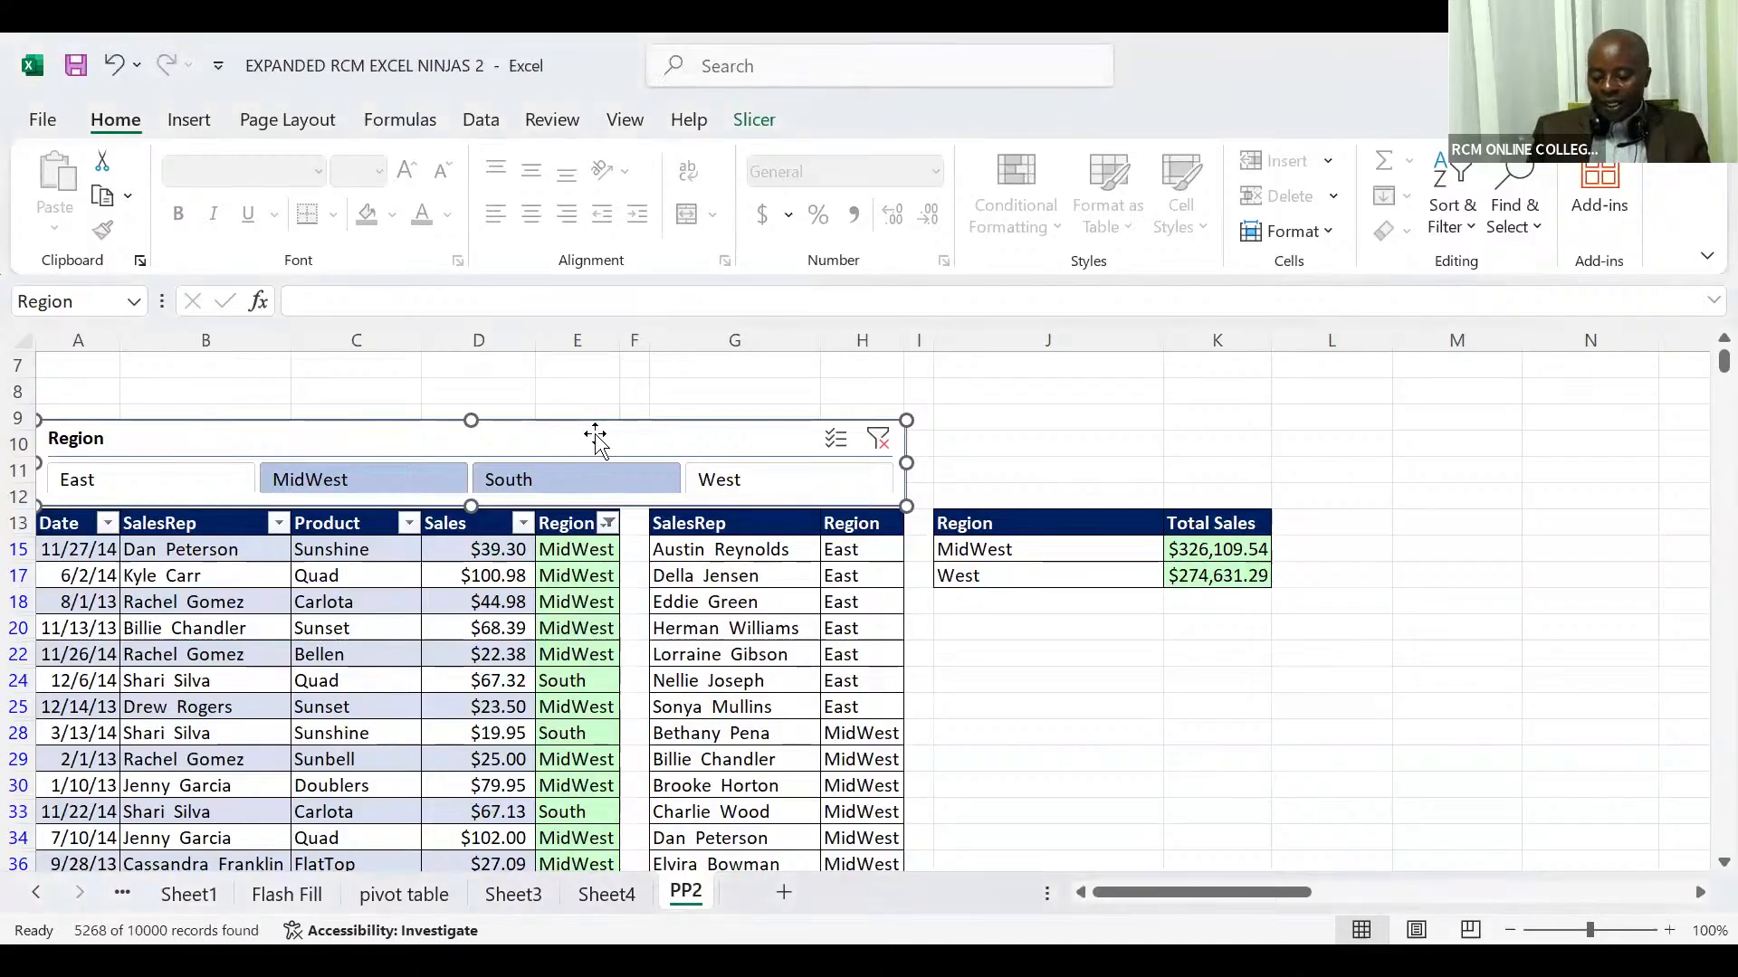
{"action": "key", "text": "Delete"}
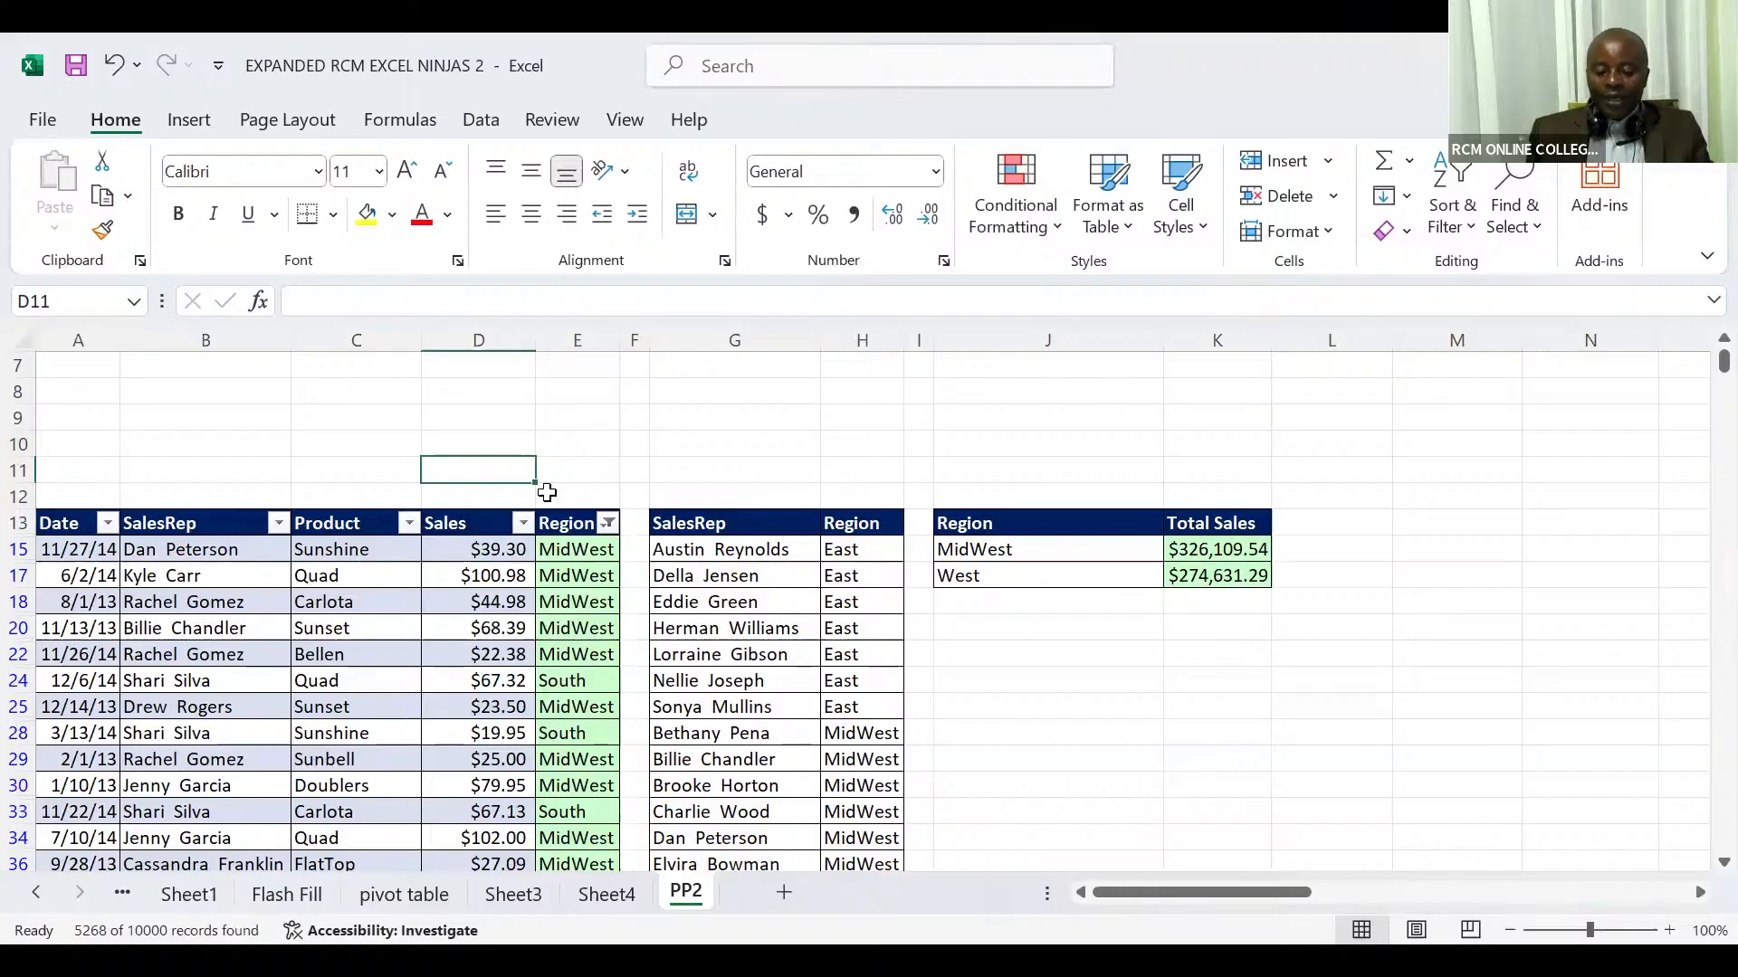
{"action": "left_click", "coordinate": [488, 597]}
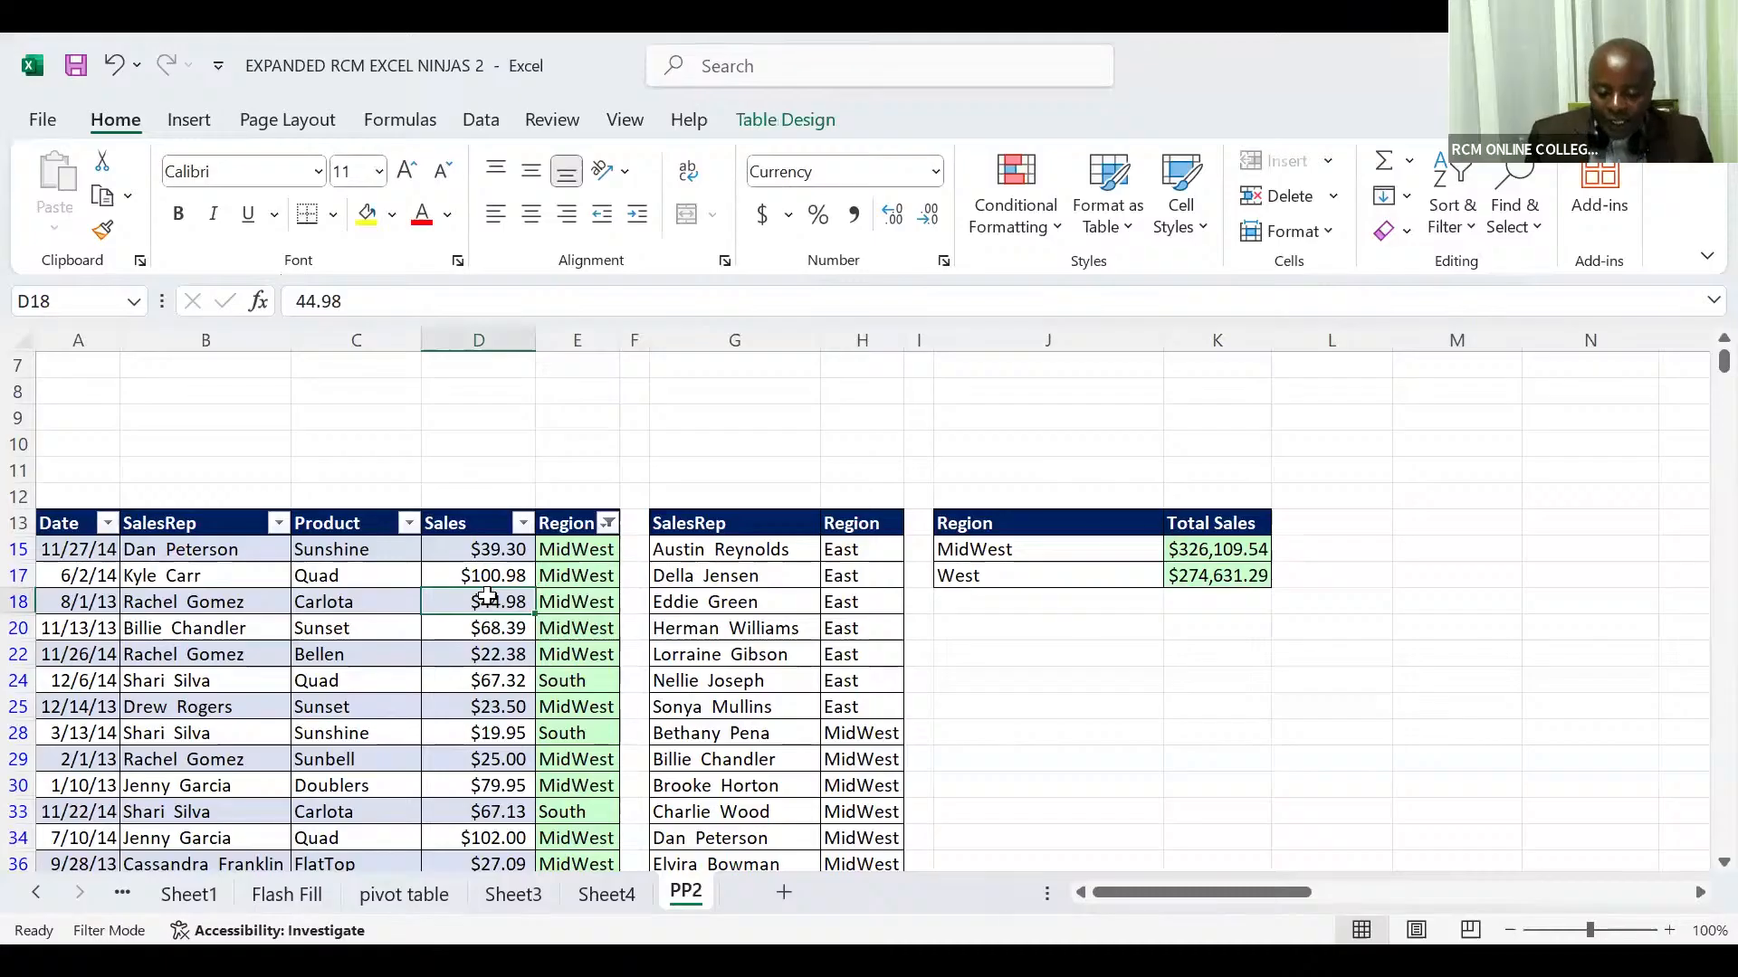
{"action": "left_click", "coordinate": [189, 120]}
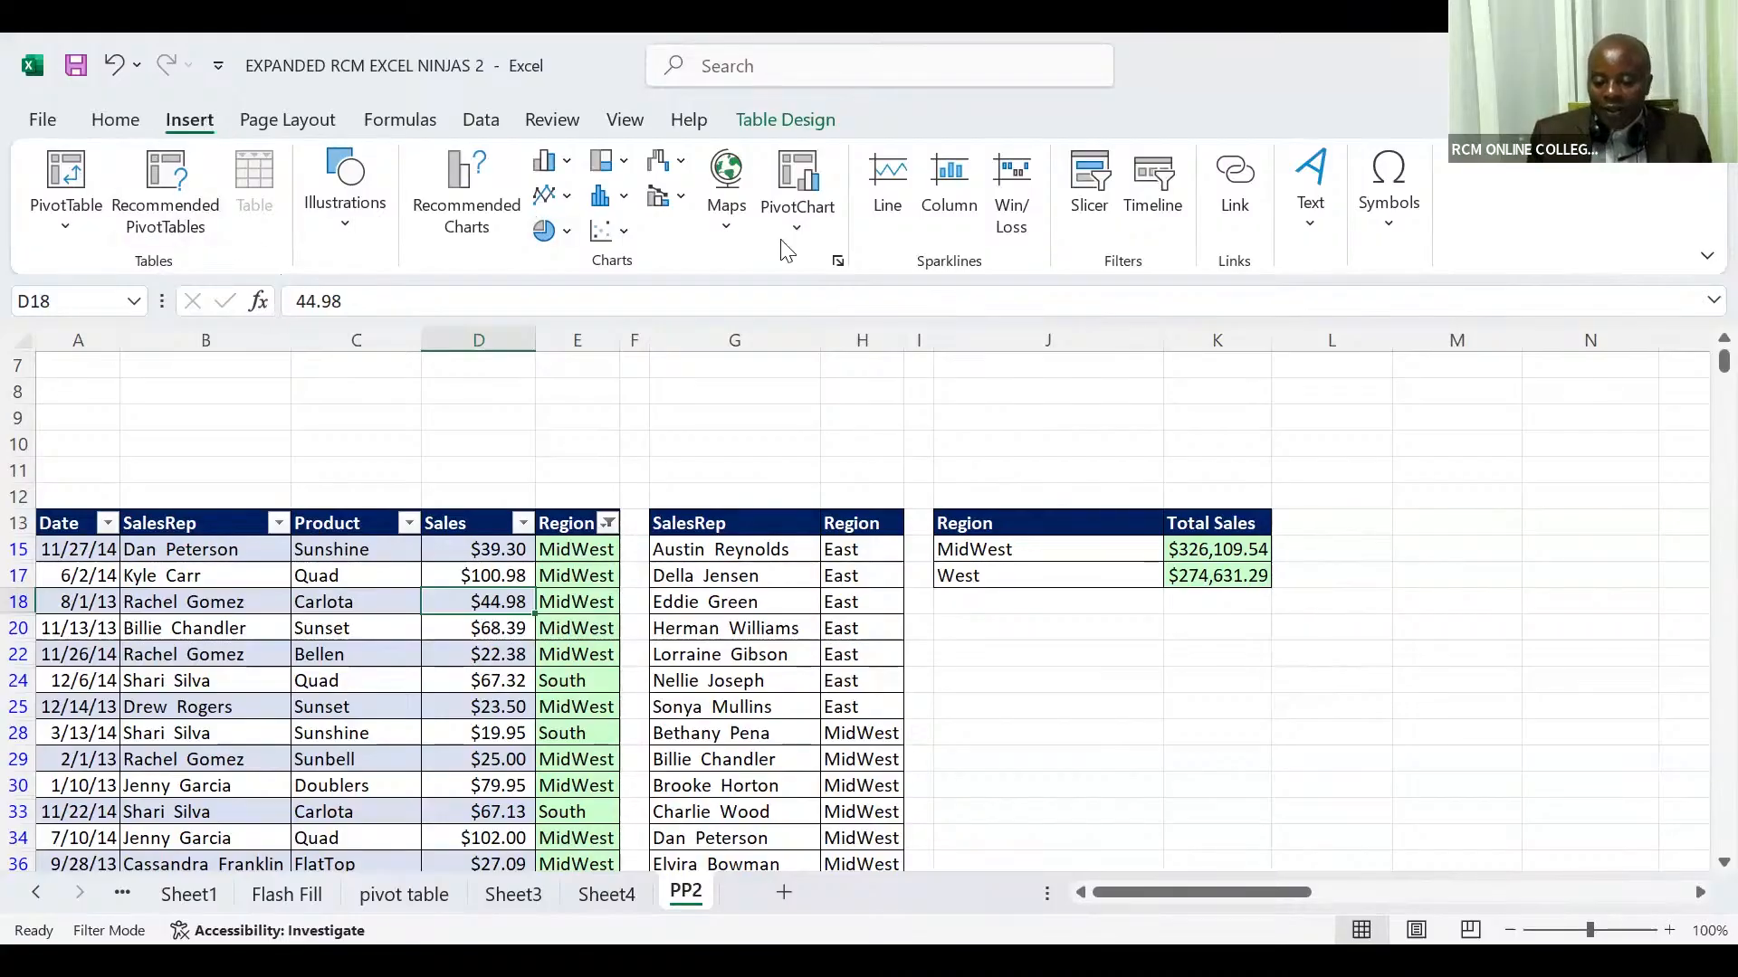
{"action": "left_click", "coordinate": [1091, 192]}
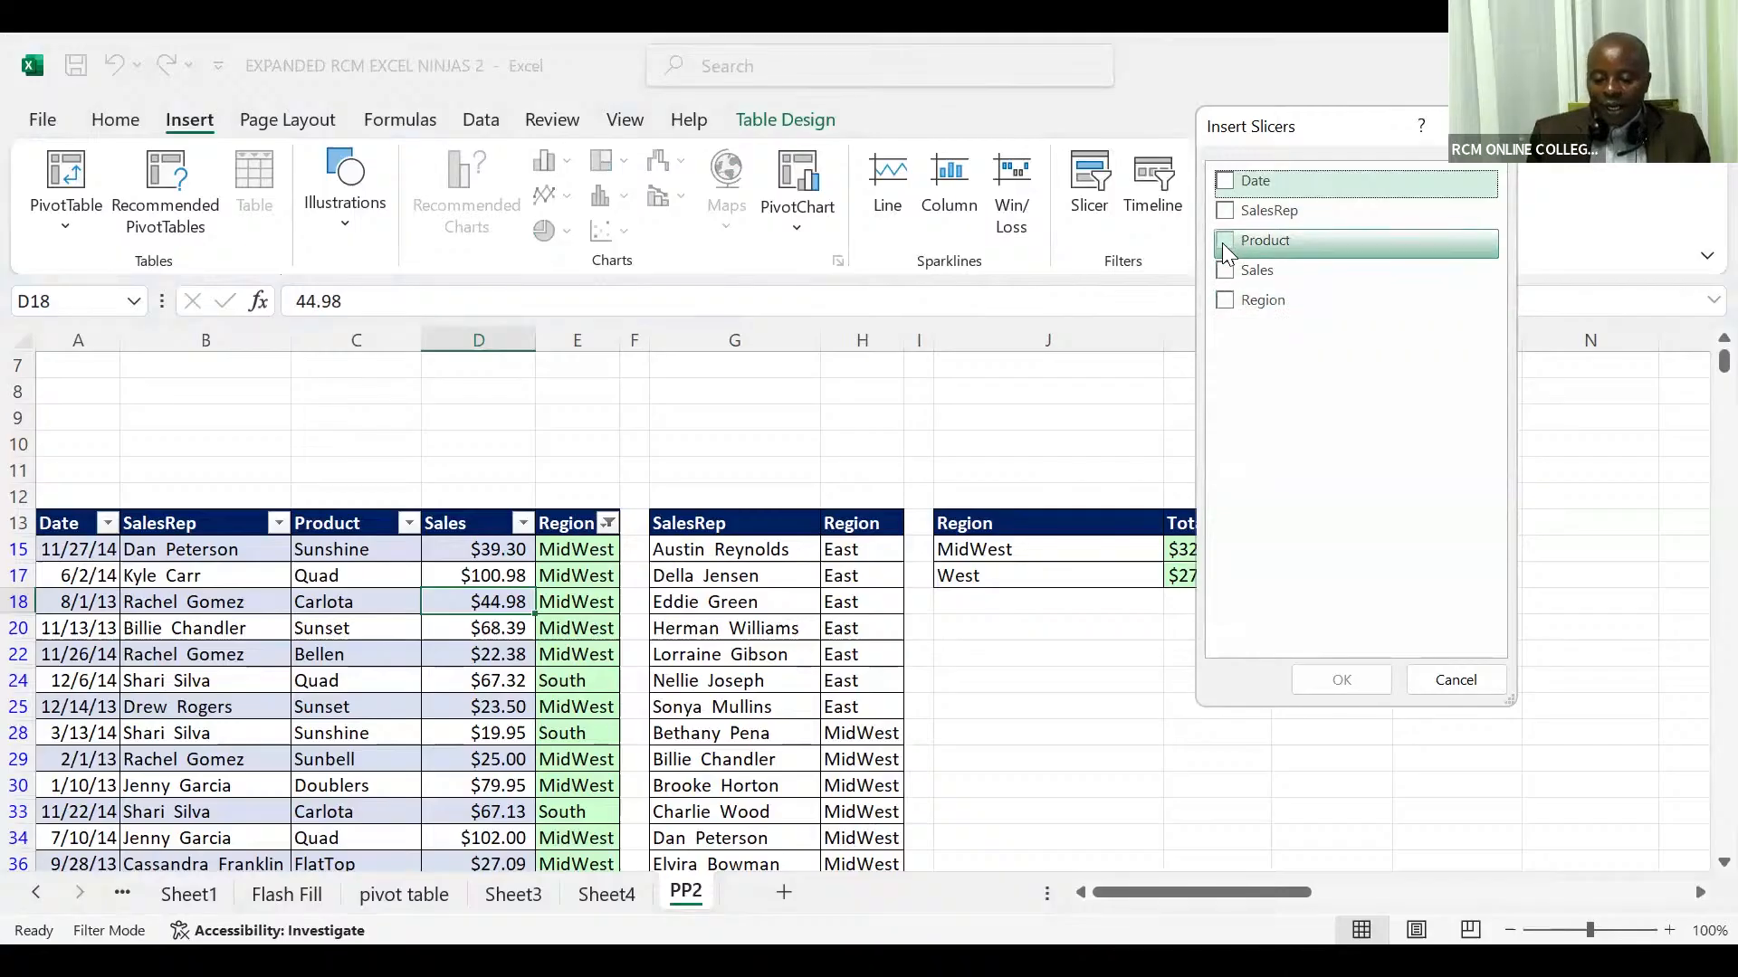
{"action": "left_click", "coordinate": [1225, 303]}
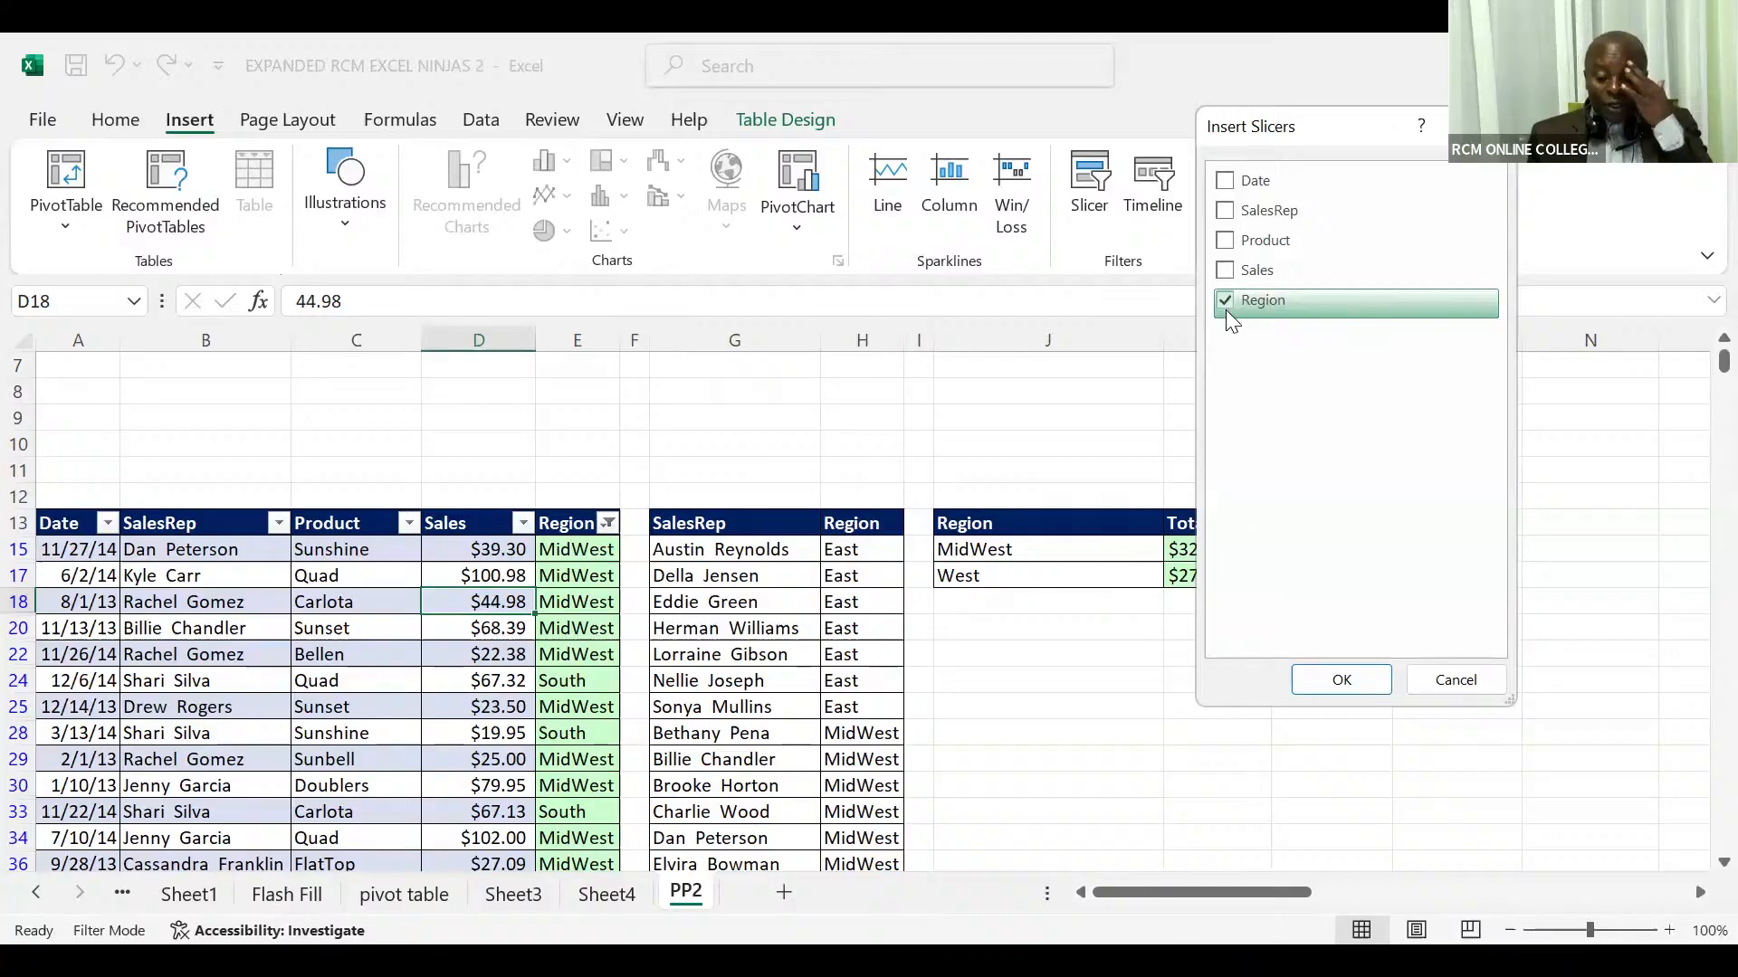
{"action": "left_click", "coordinate": [1300, 678]}
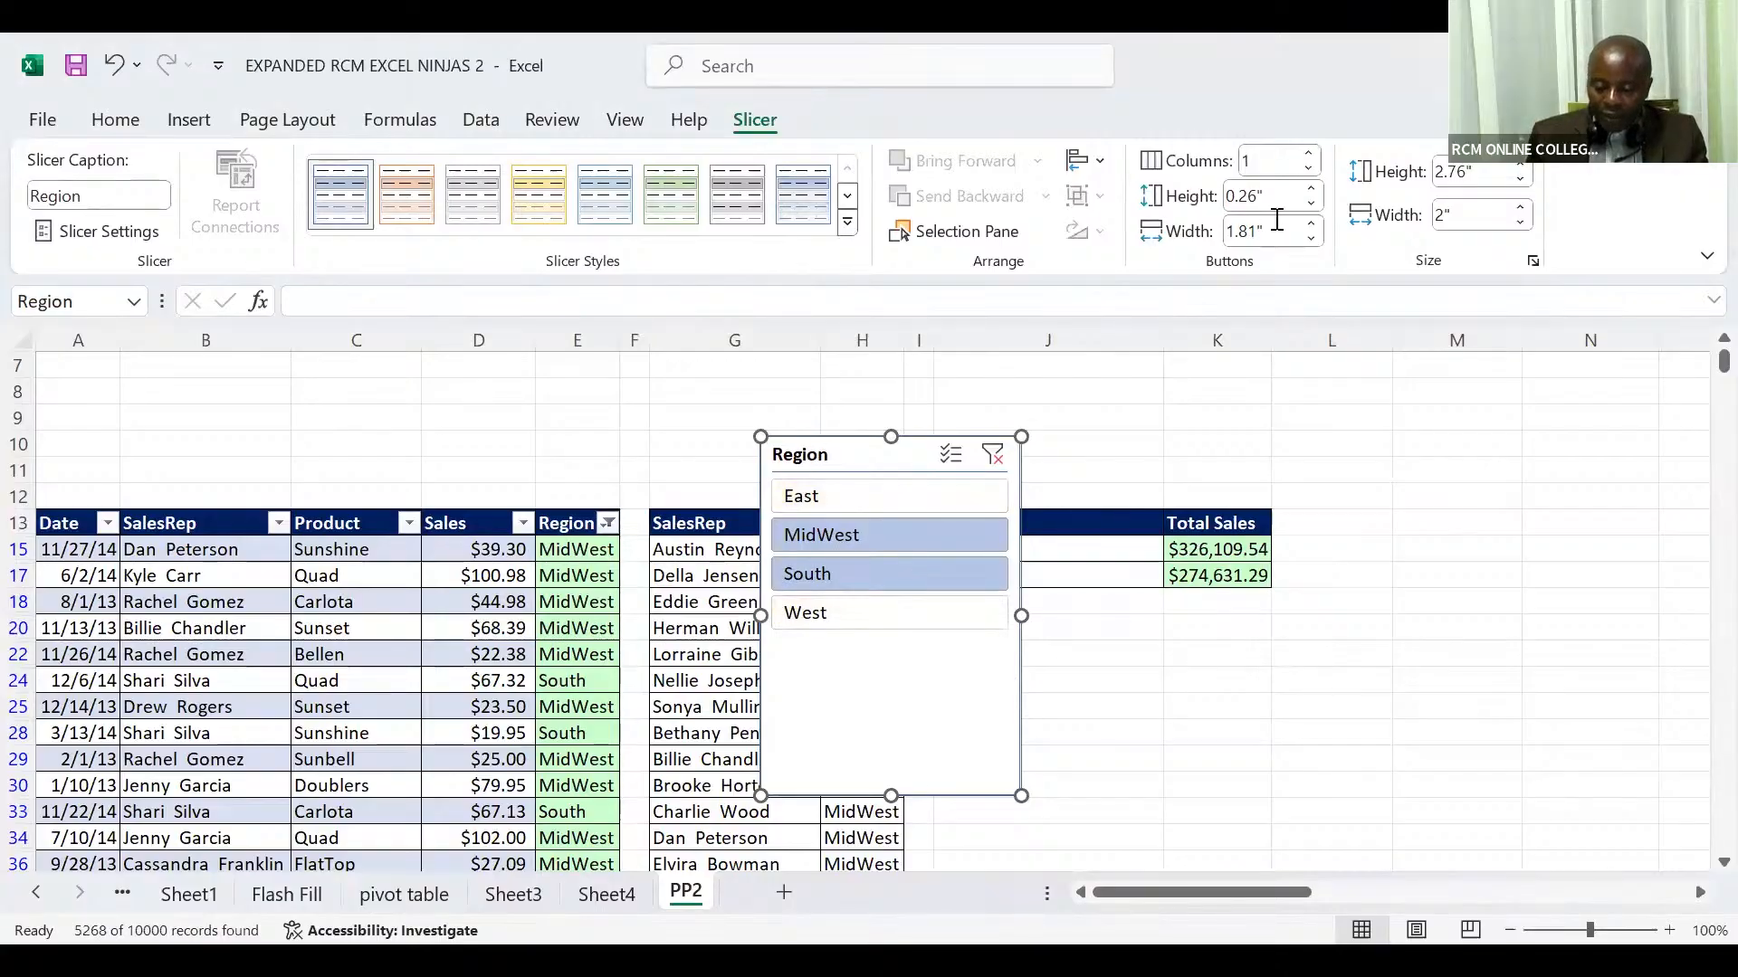
Step: Arrange the new Region slicer's buttons in 4 columns and shrink the slicer's height to about 0.69"
{"action": "left_click", "coordinate": [1310, 156]}
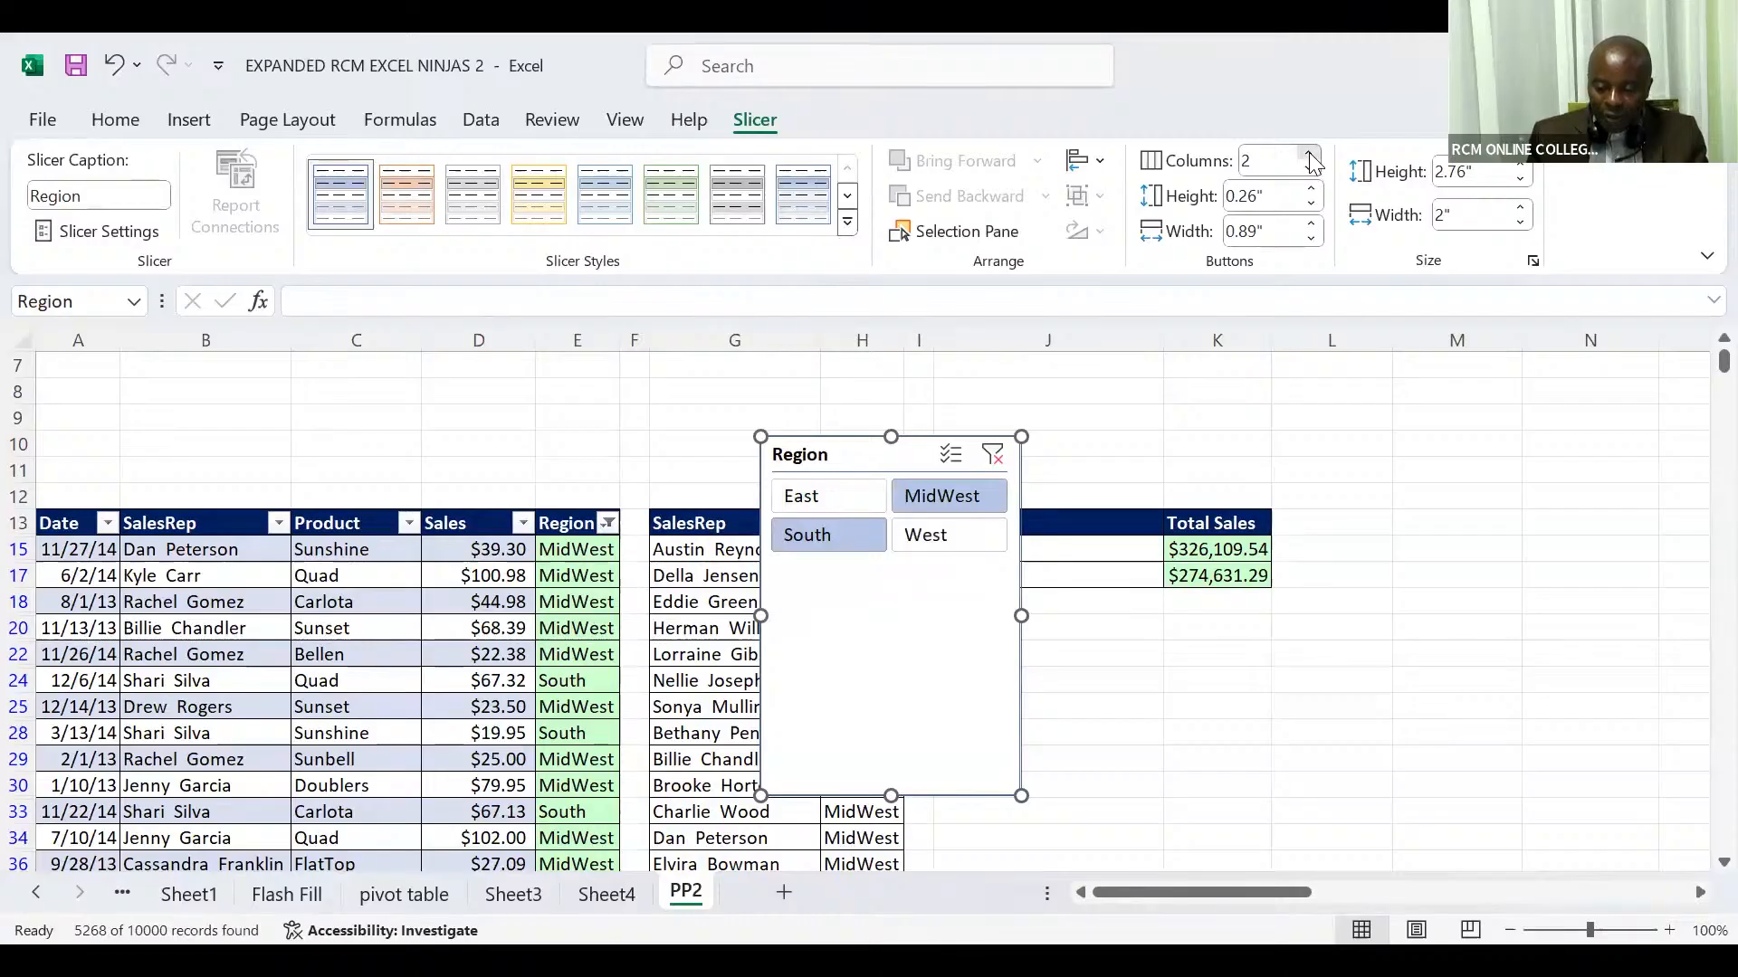
{"action": "left_click", "coordinate": [1309, 155]}
{"action": "left_click", "coordinate": [1309, 155]}
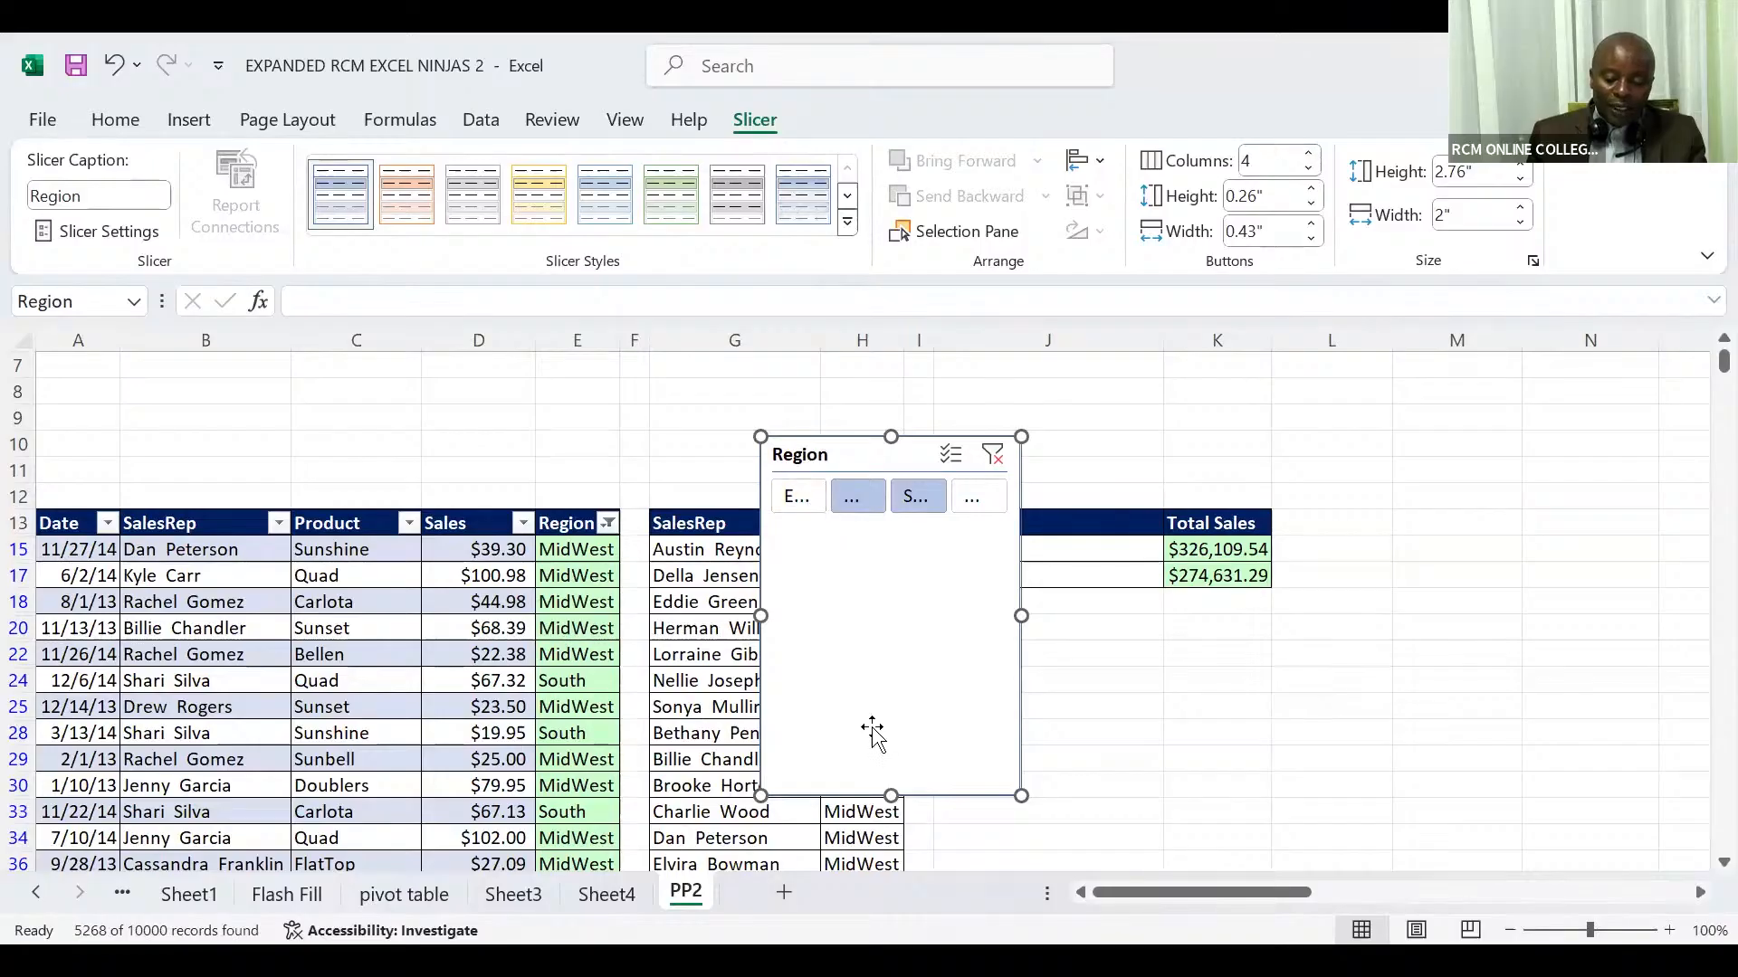
{"action": "left_click_drag", "start_coordinate": [890, 796], "coordinate": [903, 527]}
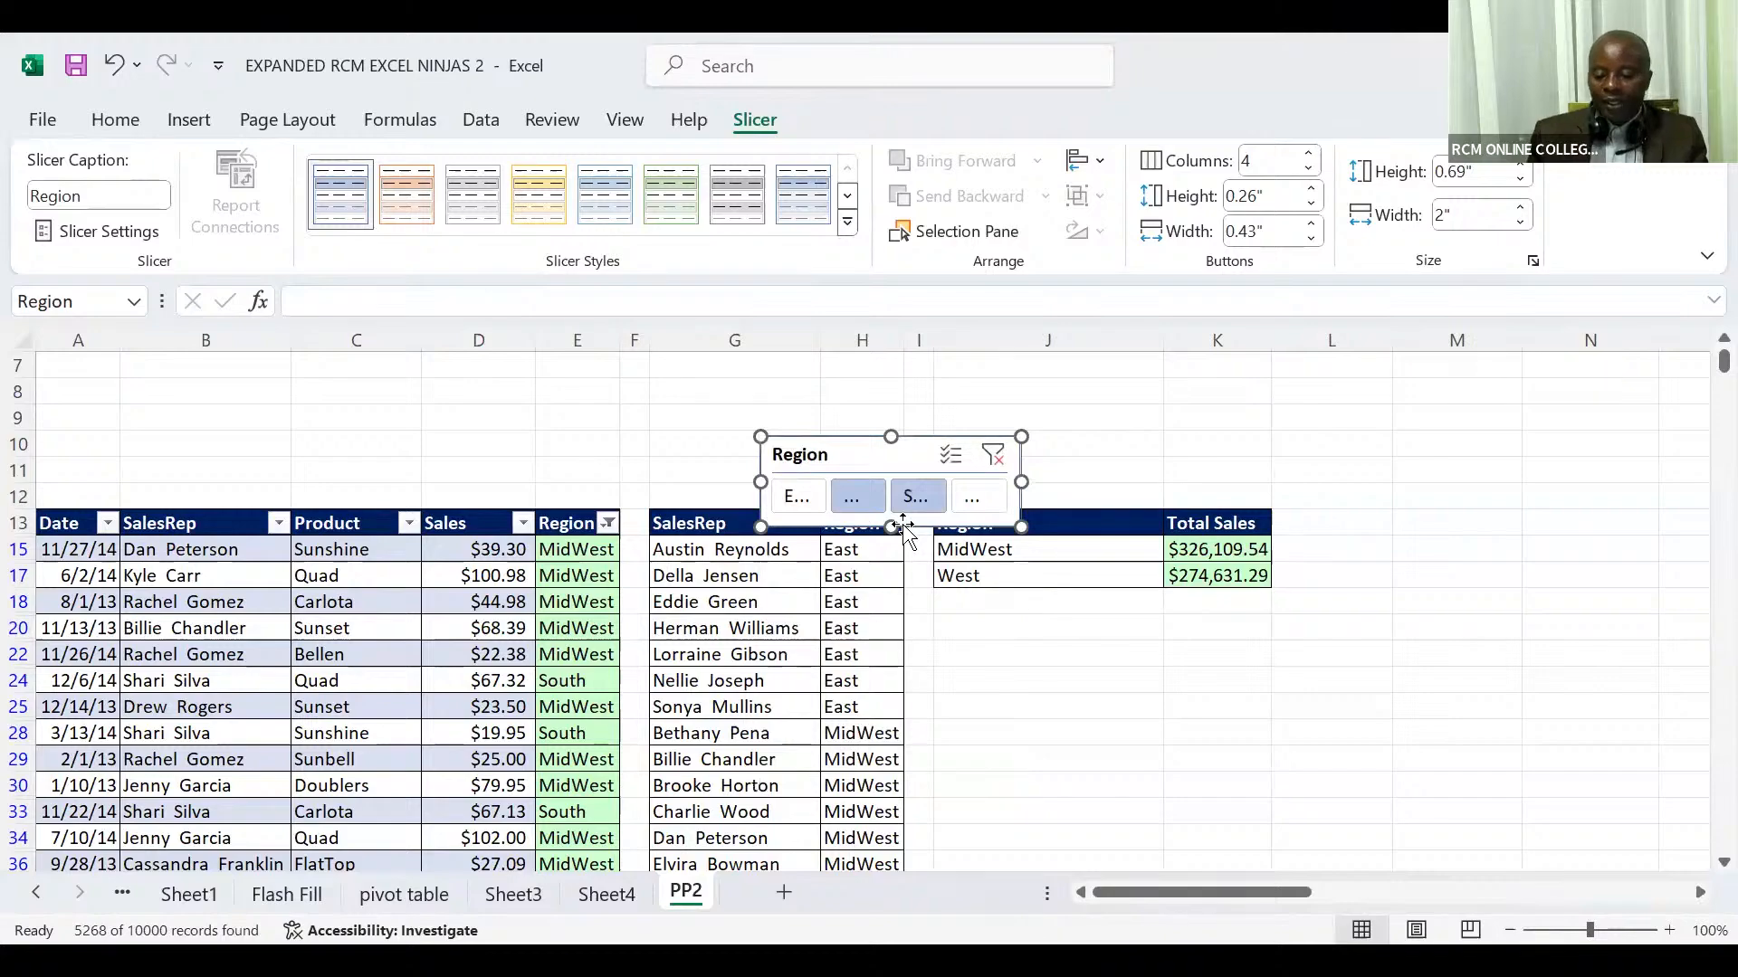
Step: Apply the Light Orange, Slicer Style Light 2 style to the Region slicer and set its button width to 0.8"
{"action": "left_click", "coordinate": [902, 467], "text": "ctrl"}
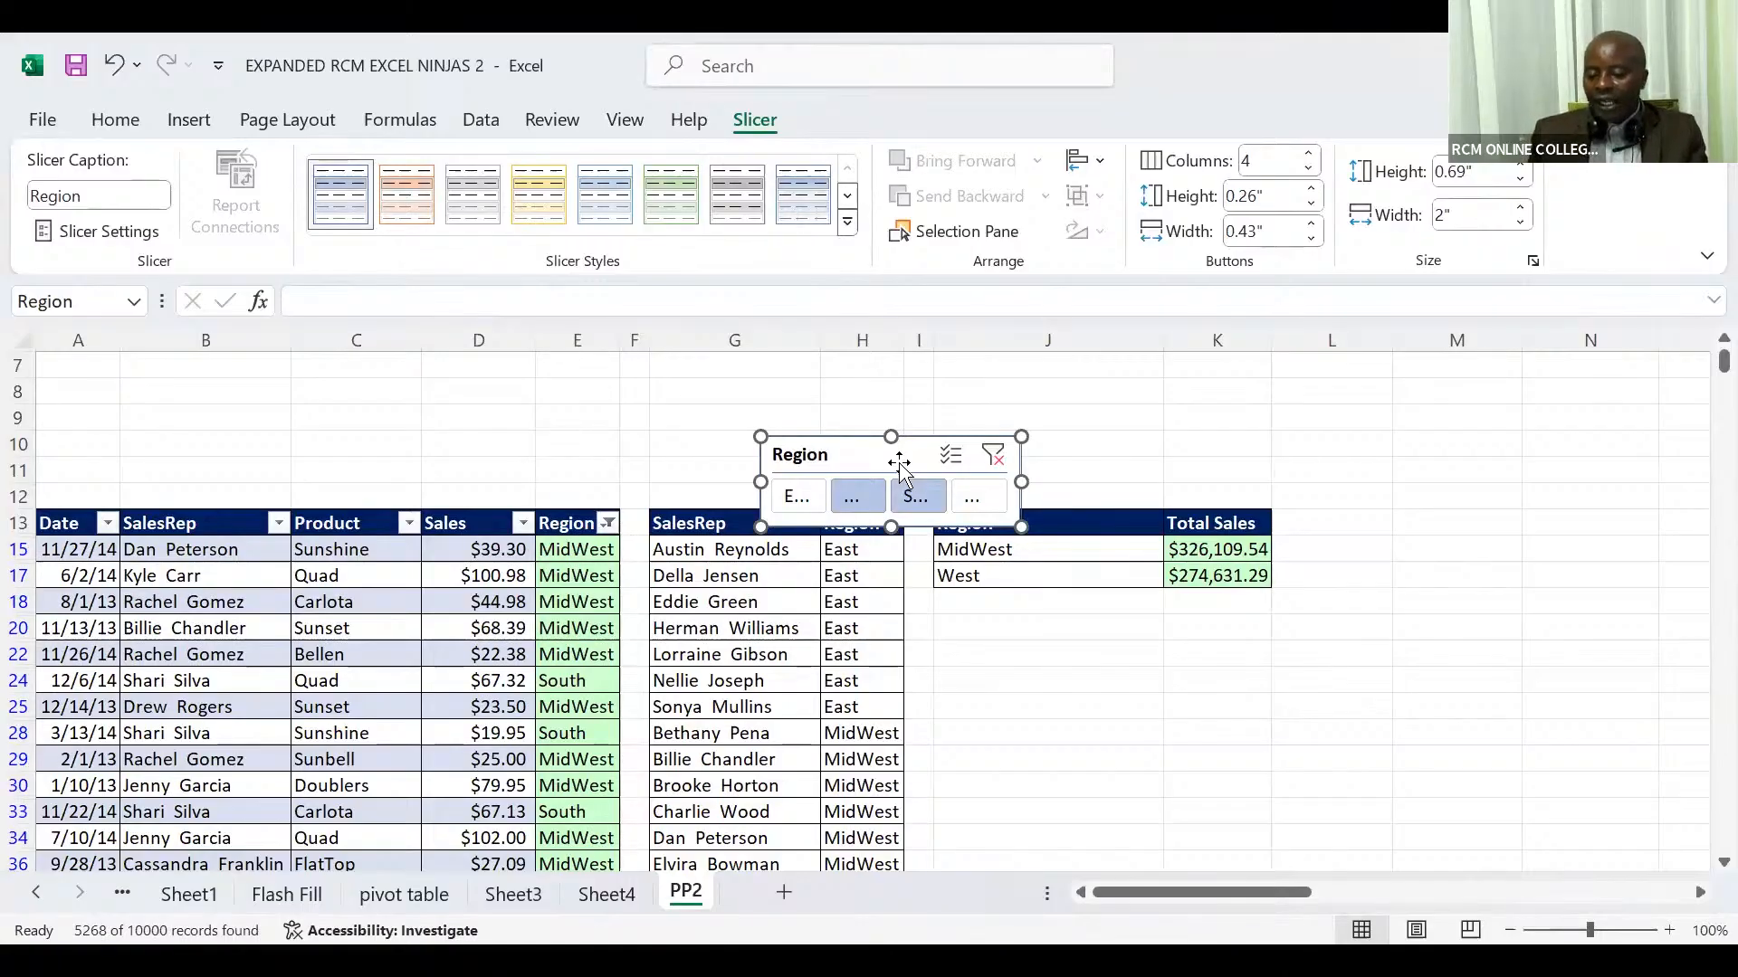
{"action": "left_click", "coordinate": [418, 206]}
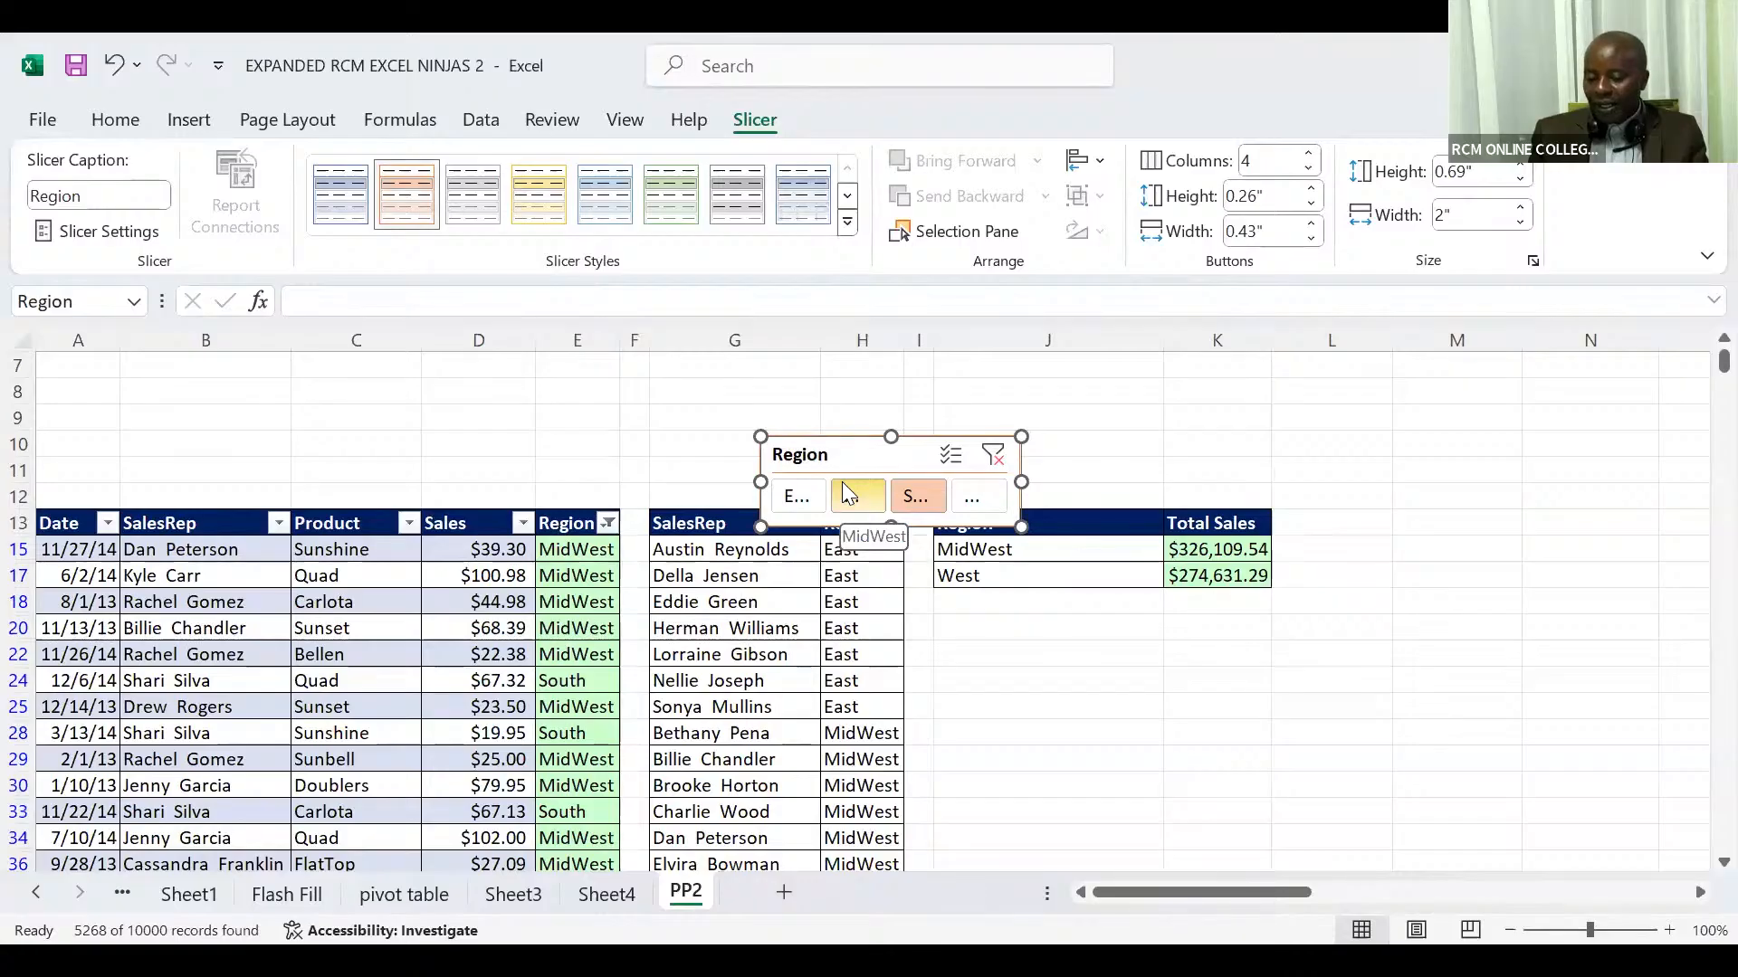
{"action": "left_click", "coordinate": [1312, 226]}
{"action": "left_click", "coordinate": [1312, 226]}
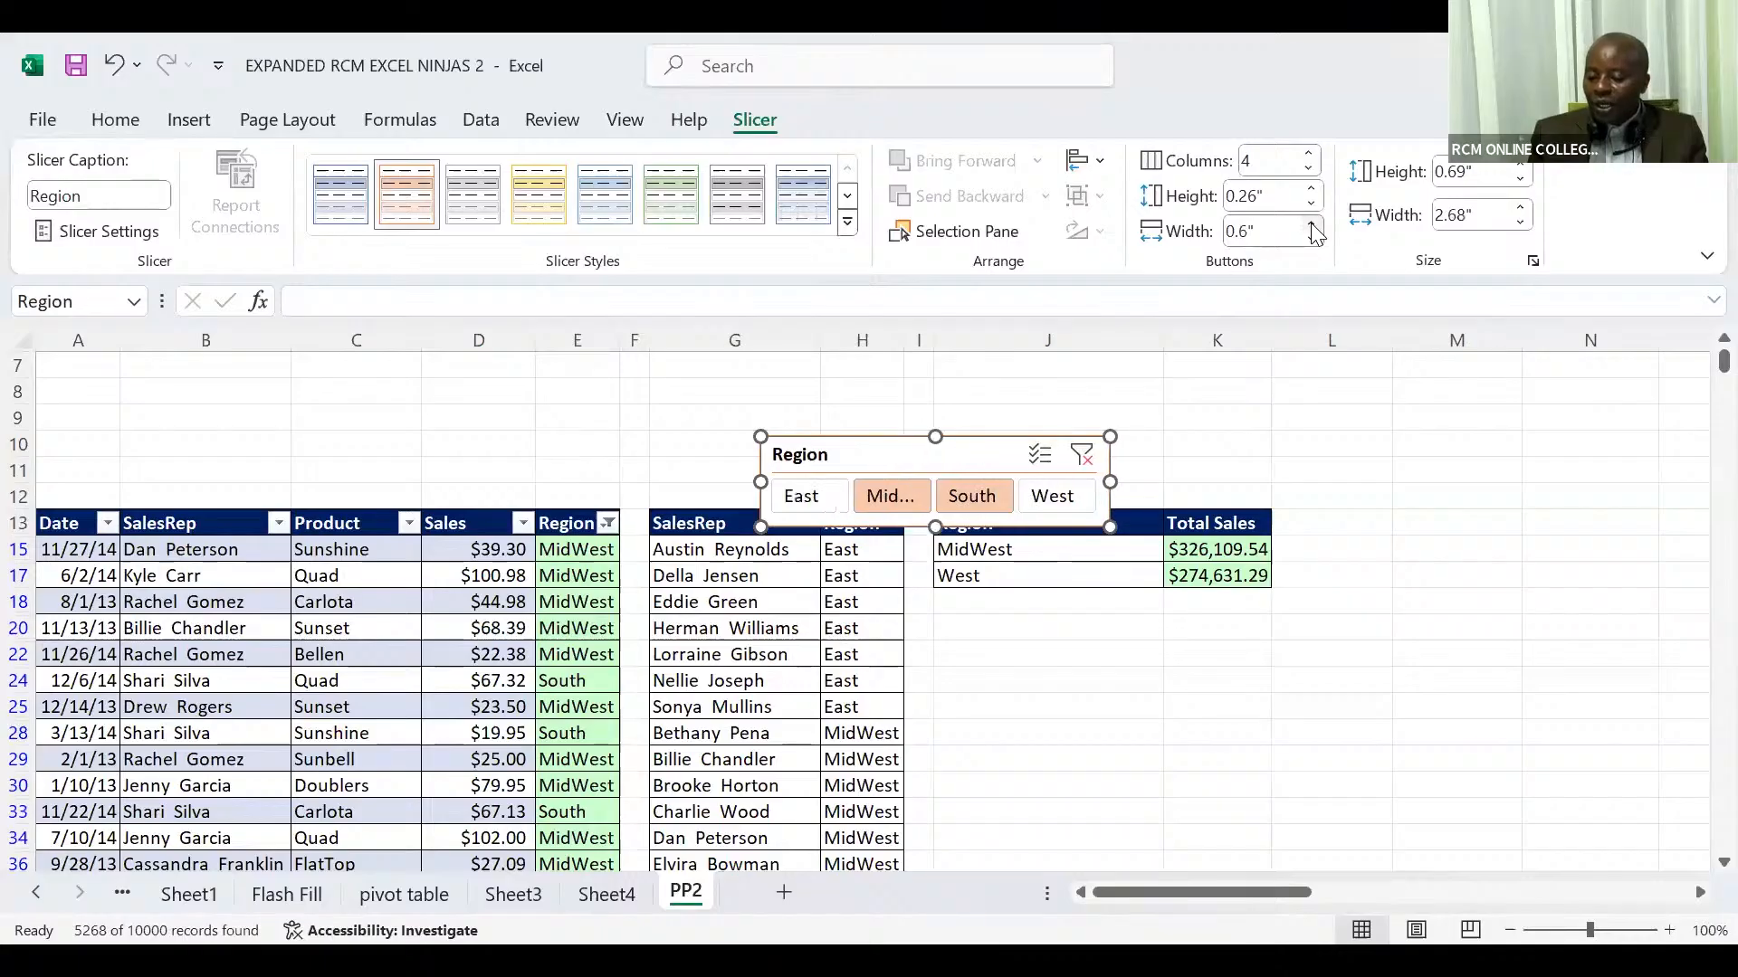
{"action": "left_click", "coordinate": [1312, 226]}
{"action": "left_click", "coordinate": [1311, 226]}
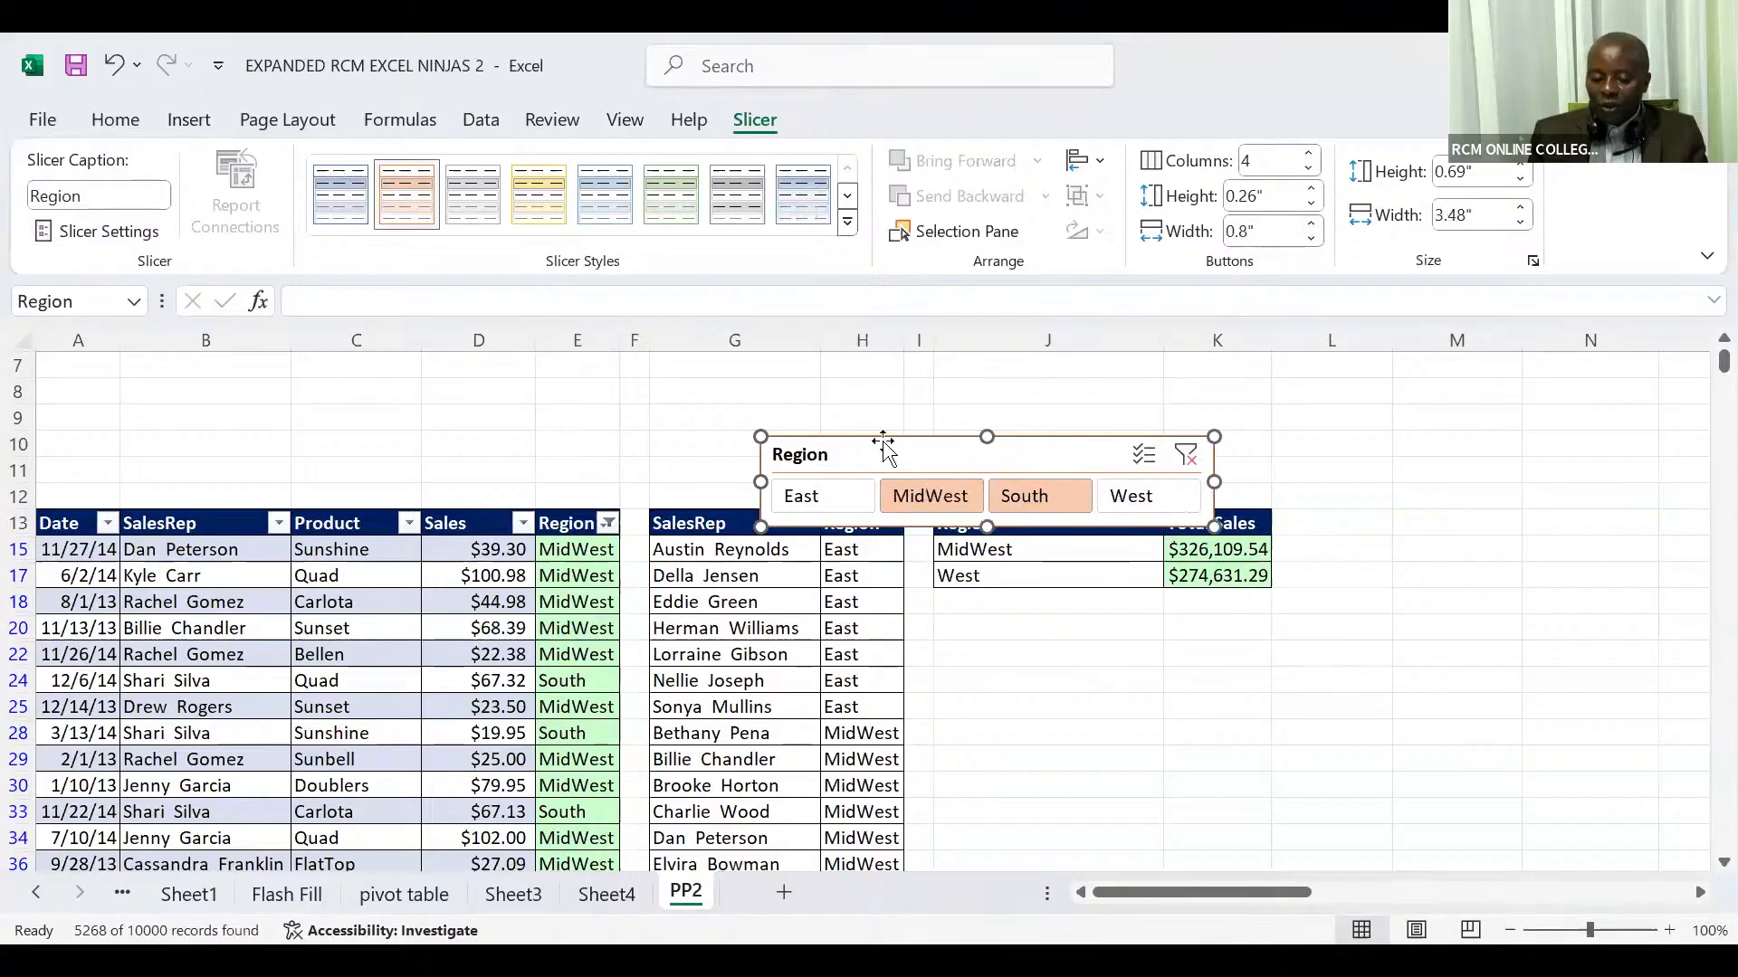
Step: Move the Region slicer above the sales table's header, starting at column A, and widen it to about 4.47" to span the table
{"action": "left_click_drag", "start_coordinate": [869, 453], "coordinate": [146, 440]}
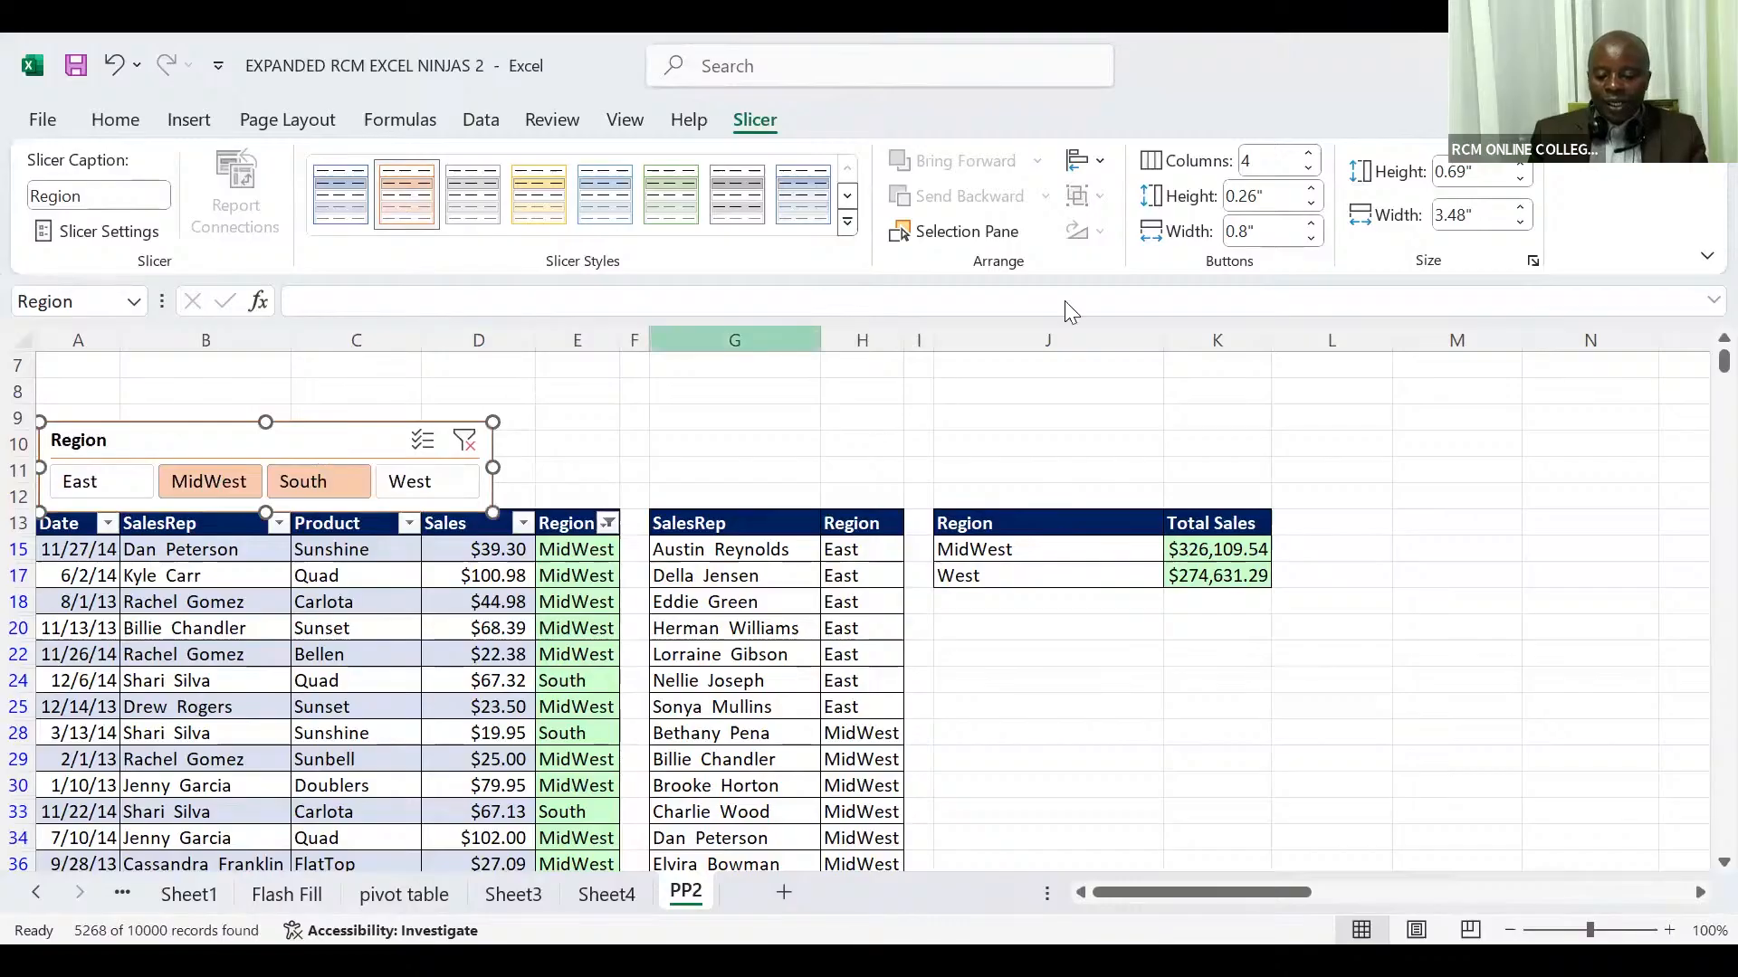
{"action": "left_click", "coordinate": [1311, 227]}
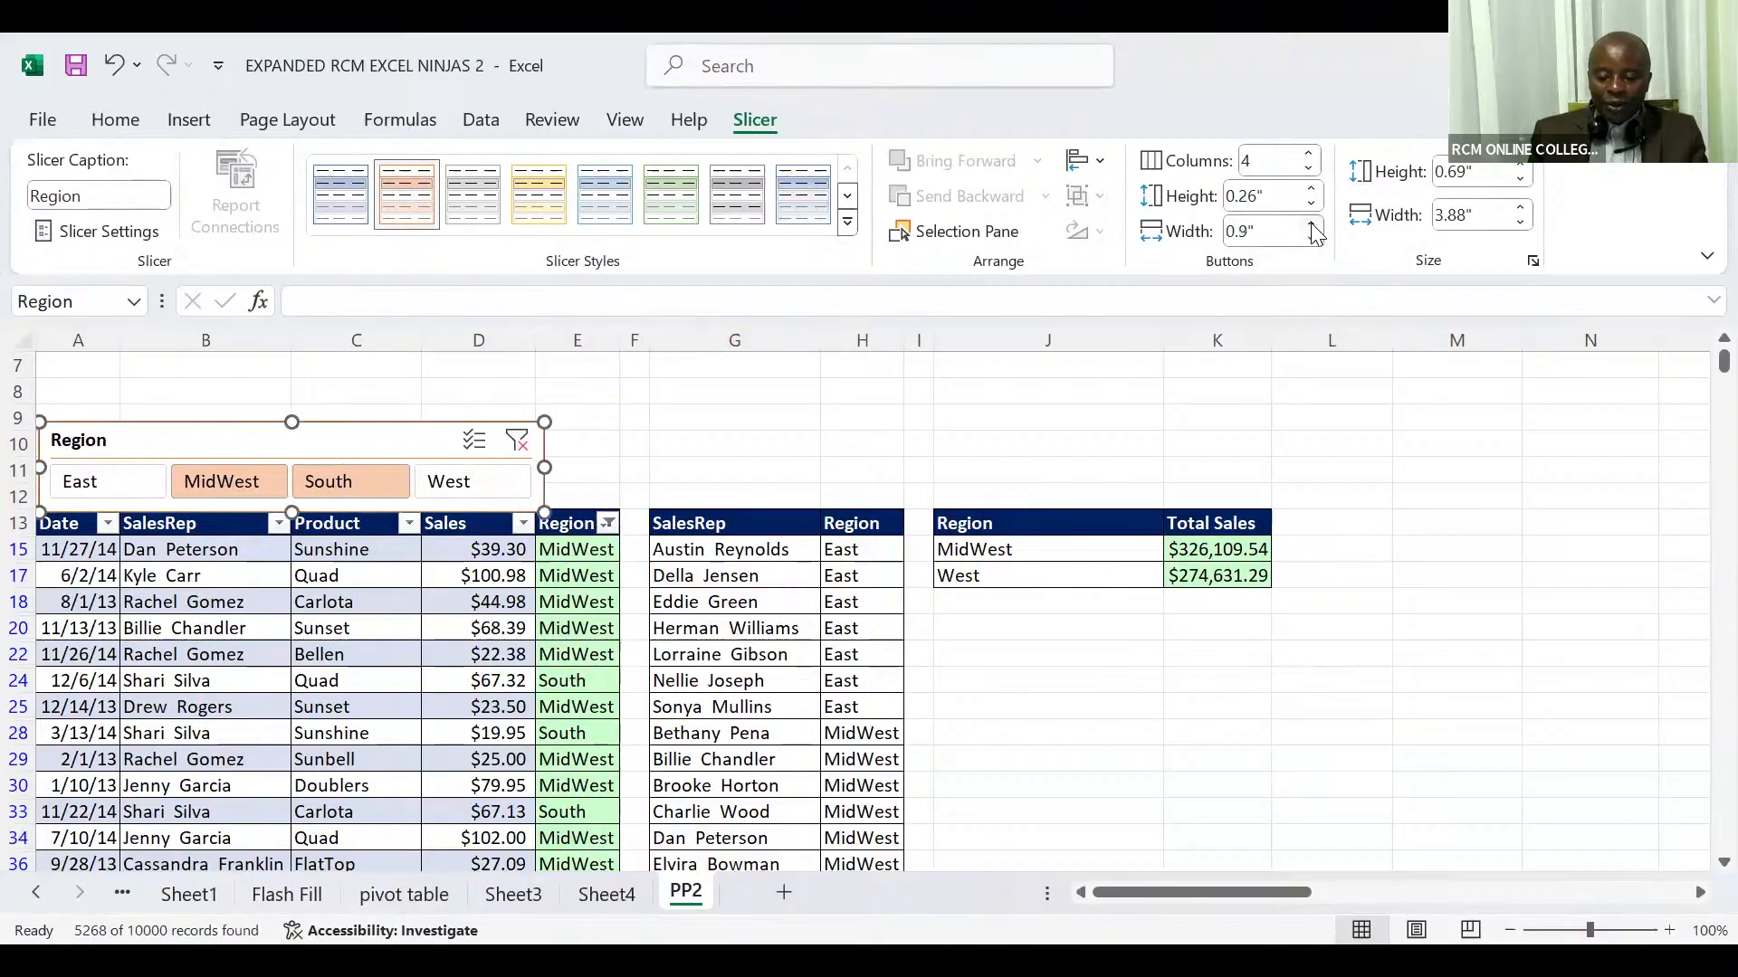
{"action": "left_click", "coordinate": [1311, 226]}
{"action": "left_click", "coordinate": [1311, 227]}
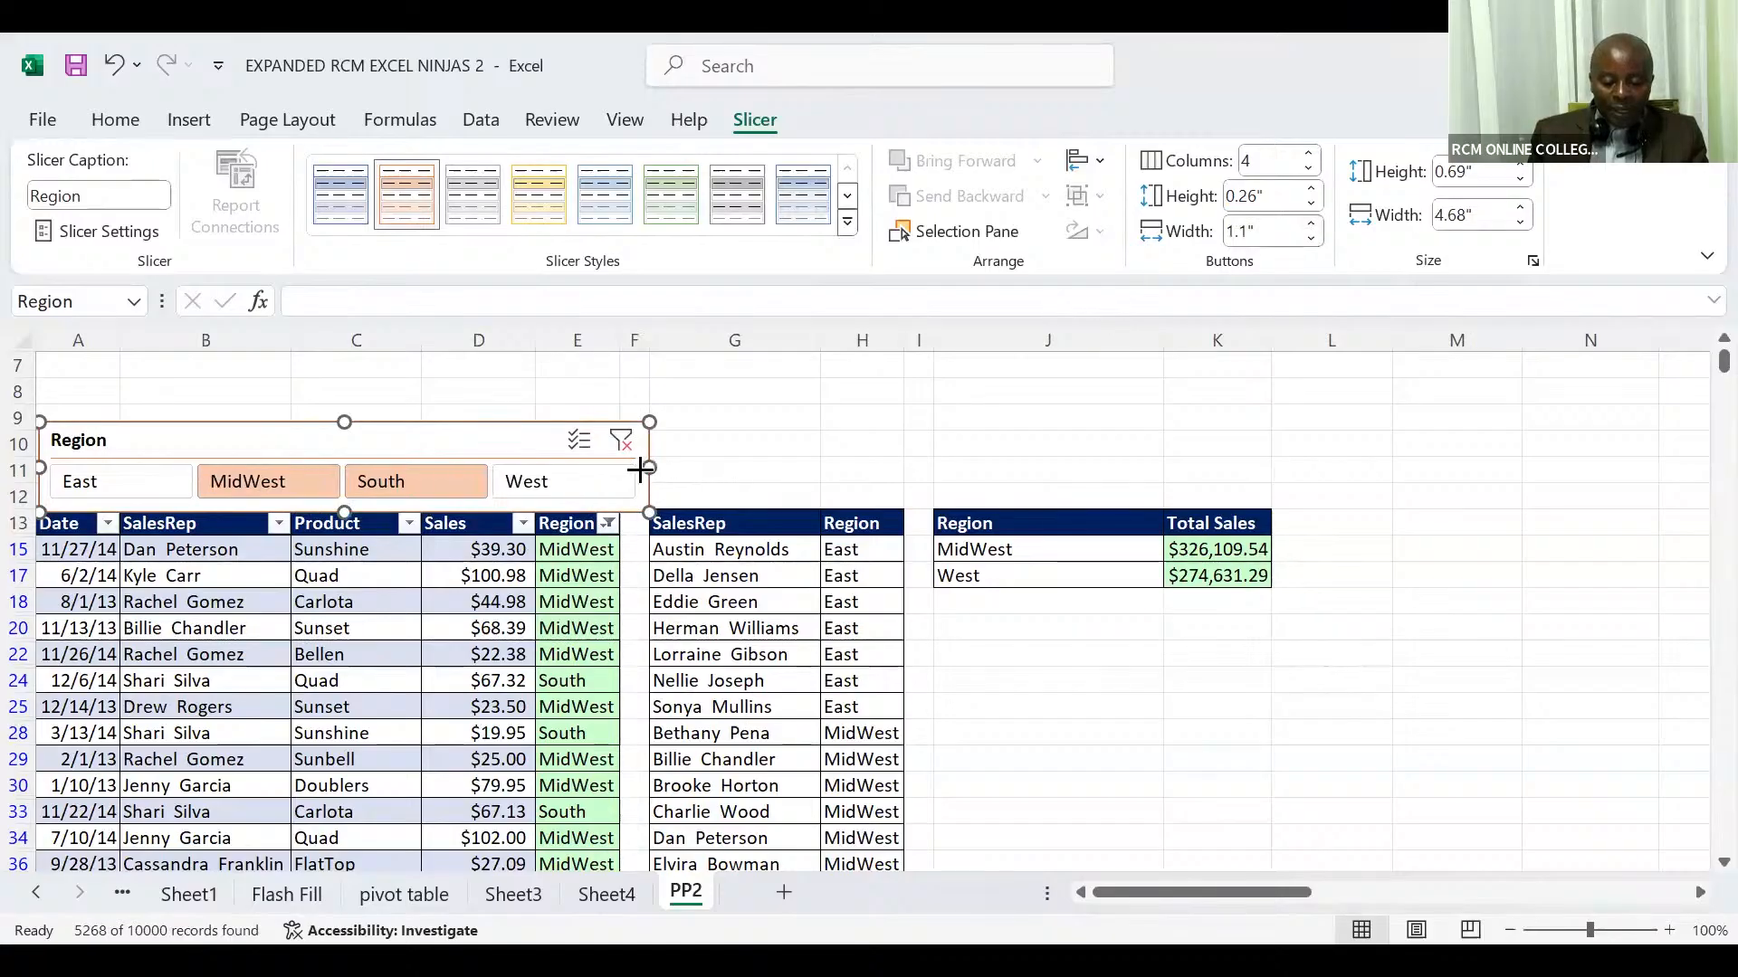
{"action": "left_click_drag", "start_coordinate": [646, 468], "coordinate": [621, 470]}
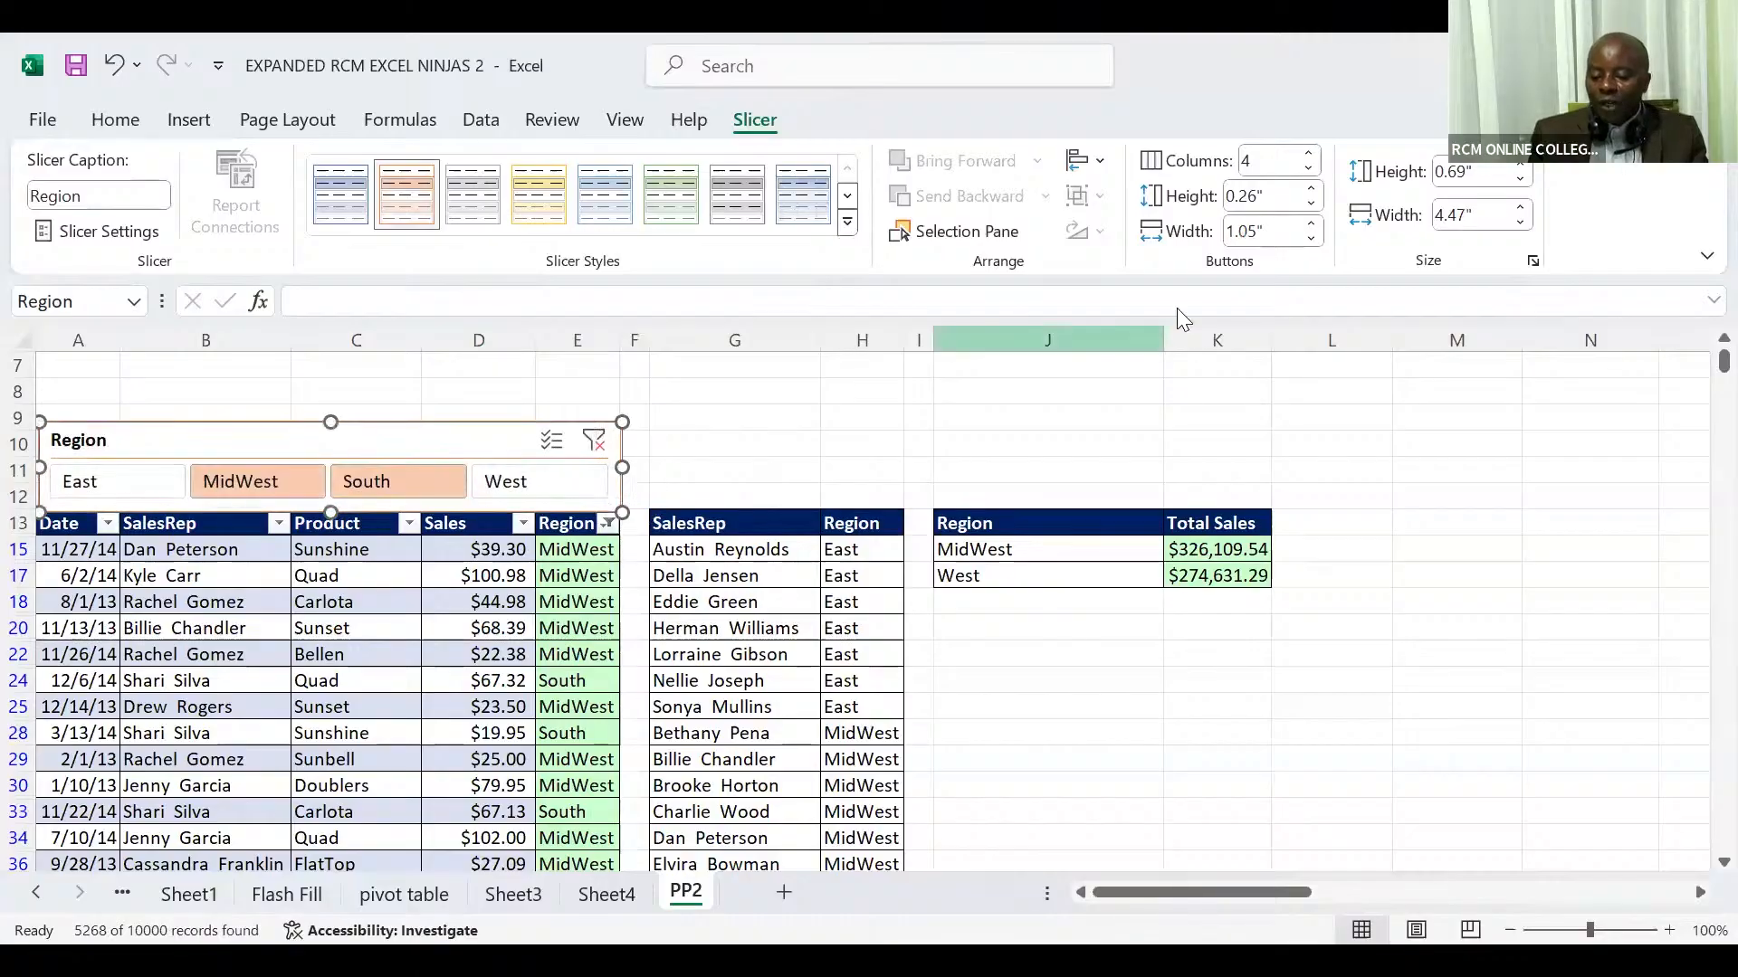
Step: Set the Region slicer's button height to 0.2" and its overall height to 0.6" so it clears the table header
{"action": "left_click", "coordinate": [1312, 208]}
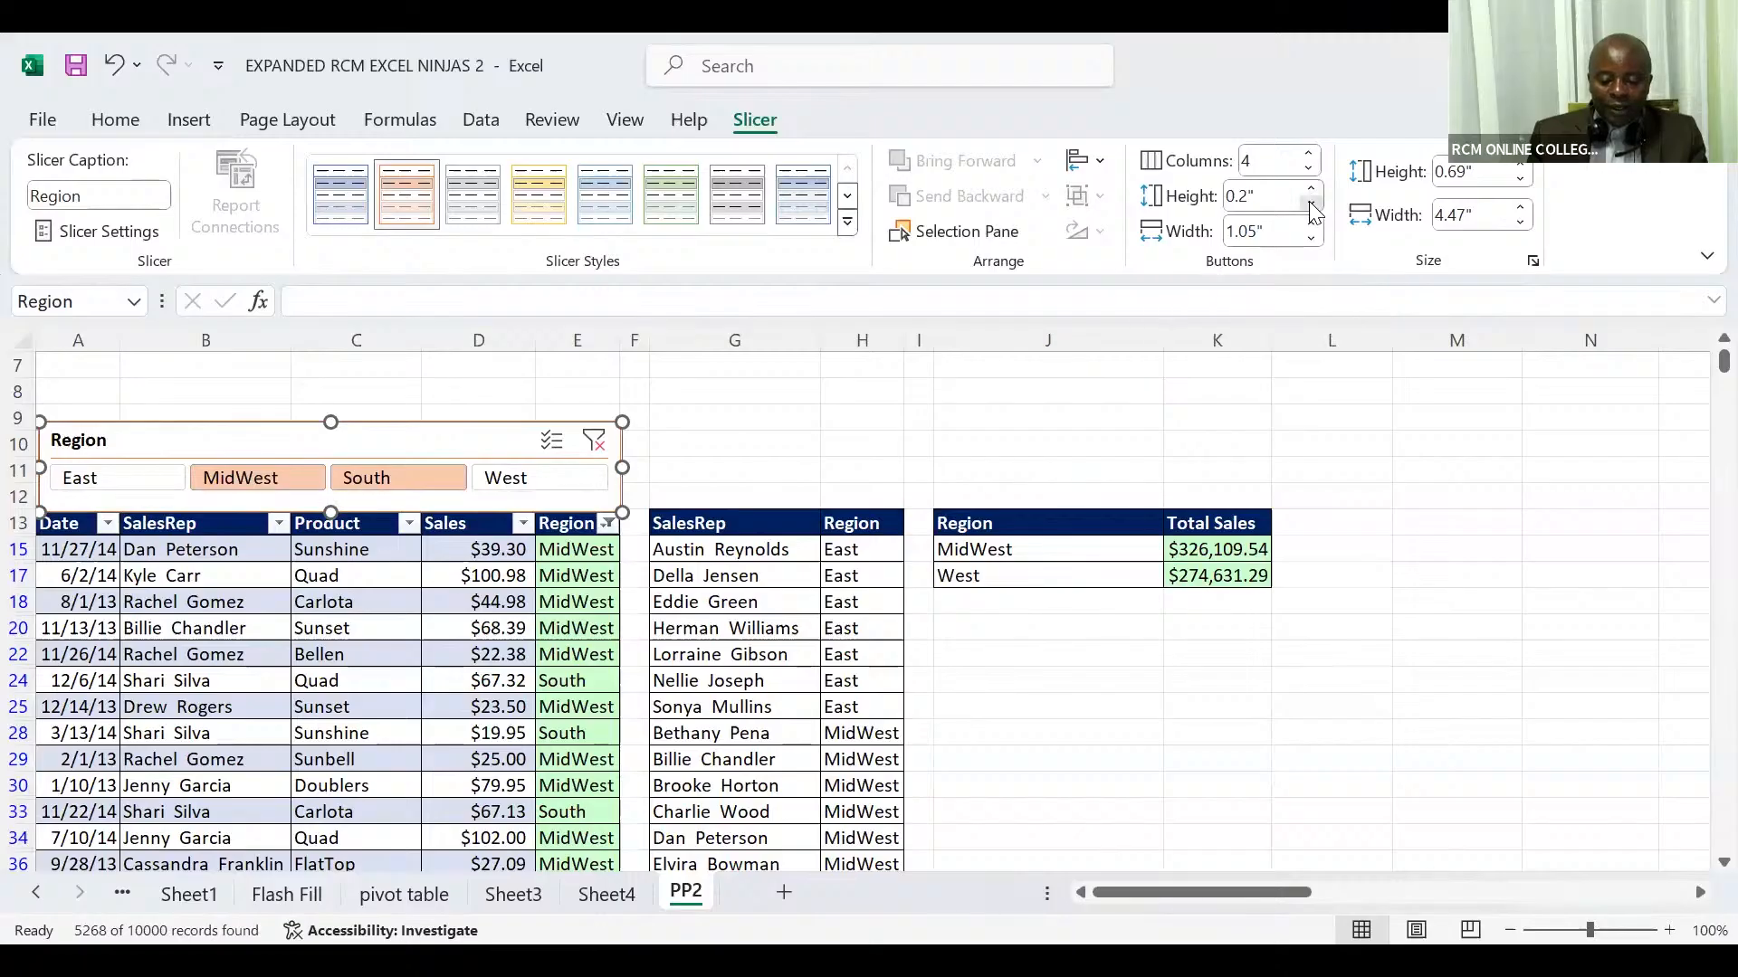
{"action": "left_click", "coordinate": [1313, 210]}
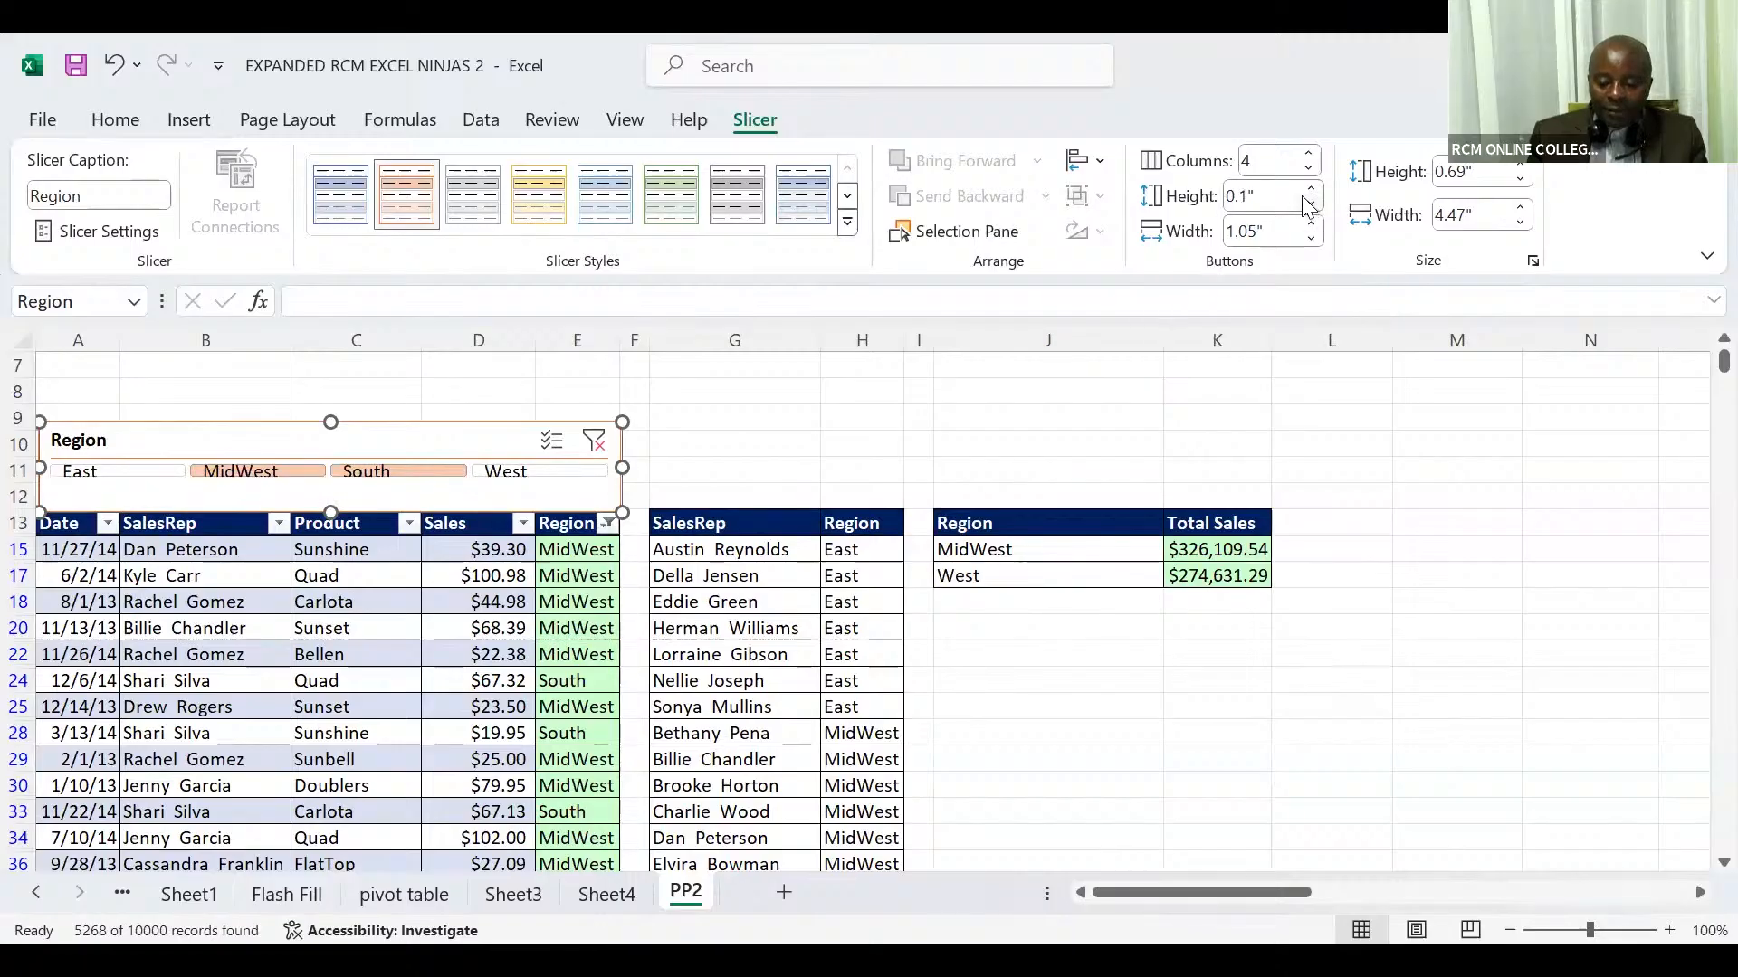
{"action": "left_click", "coordinate": [1313, 188]}
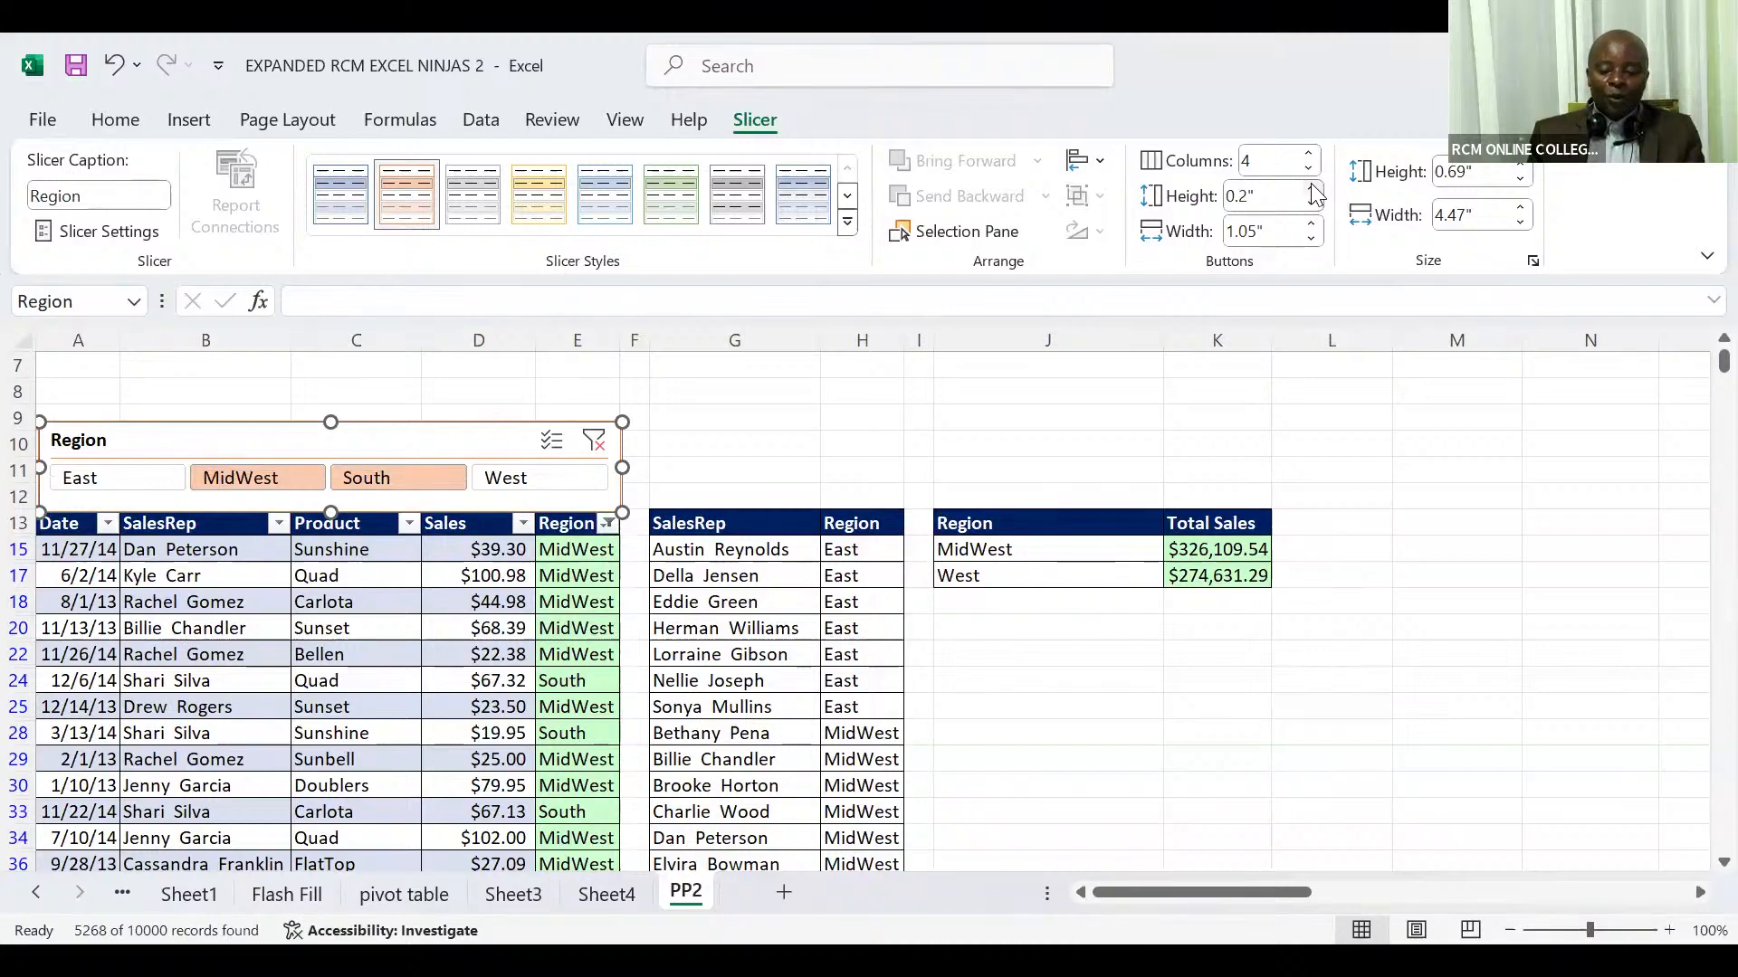
{"action": "left_click", "coordinate": [1519, 180]}
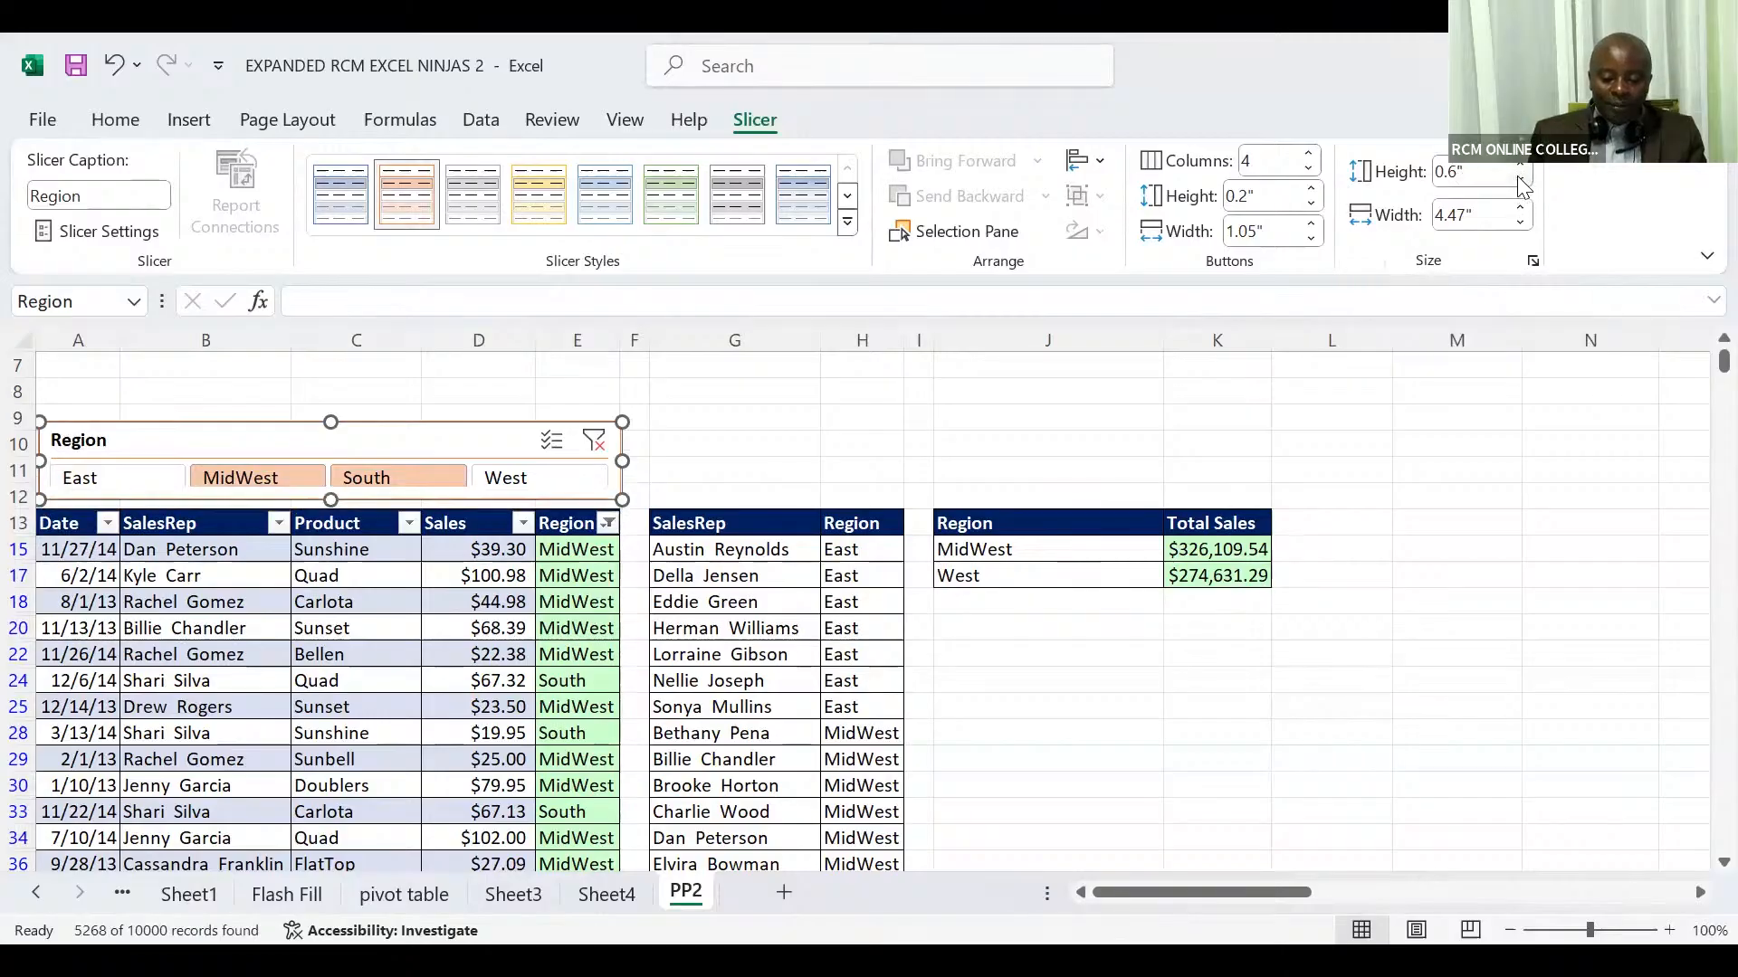
{"action": "left_click", "coordinate": [1519, 180]}
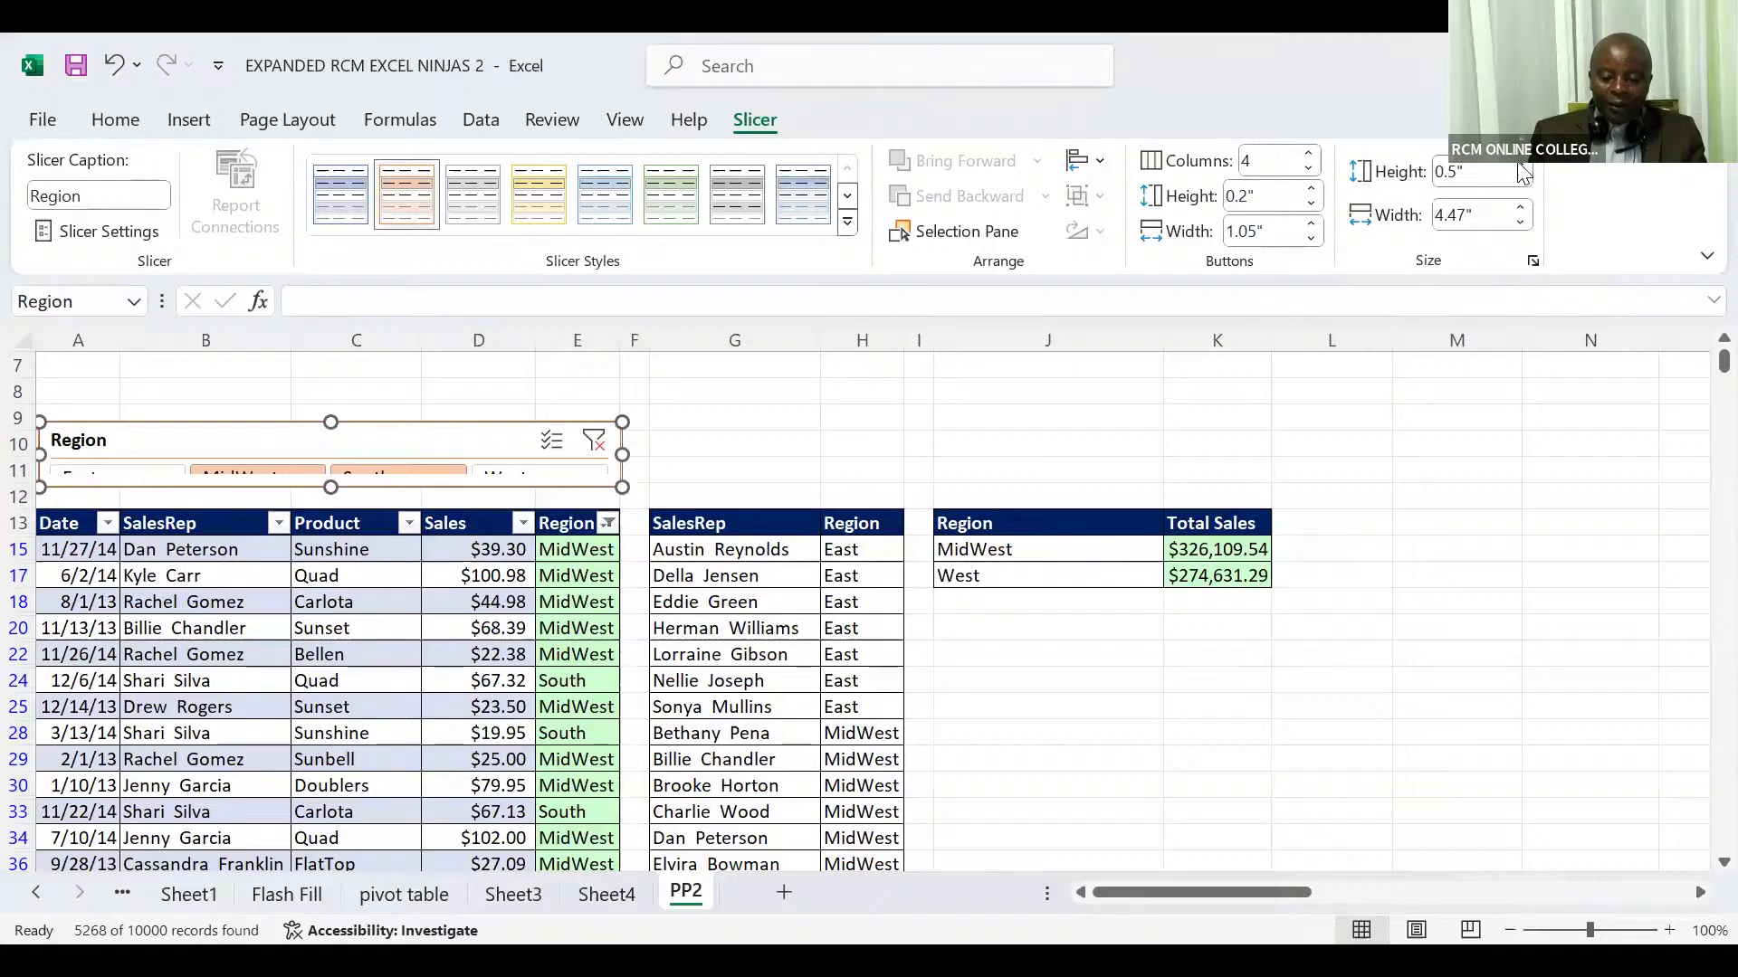
{"action": "left_click", "coordinate": [1521, 166]}
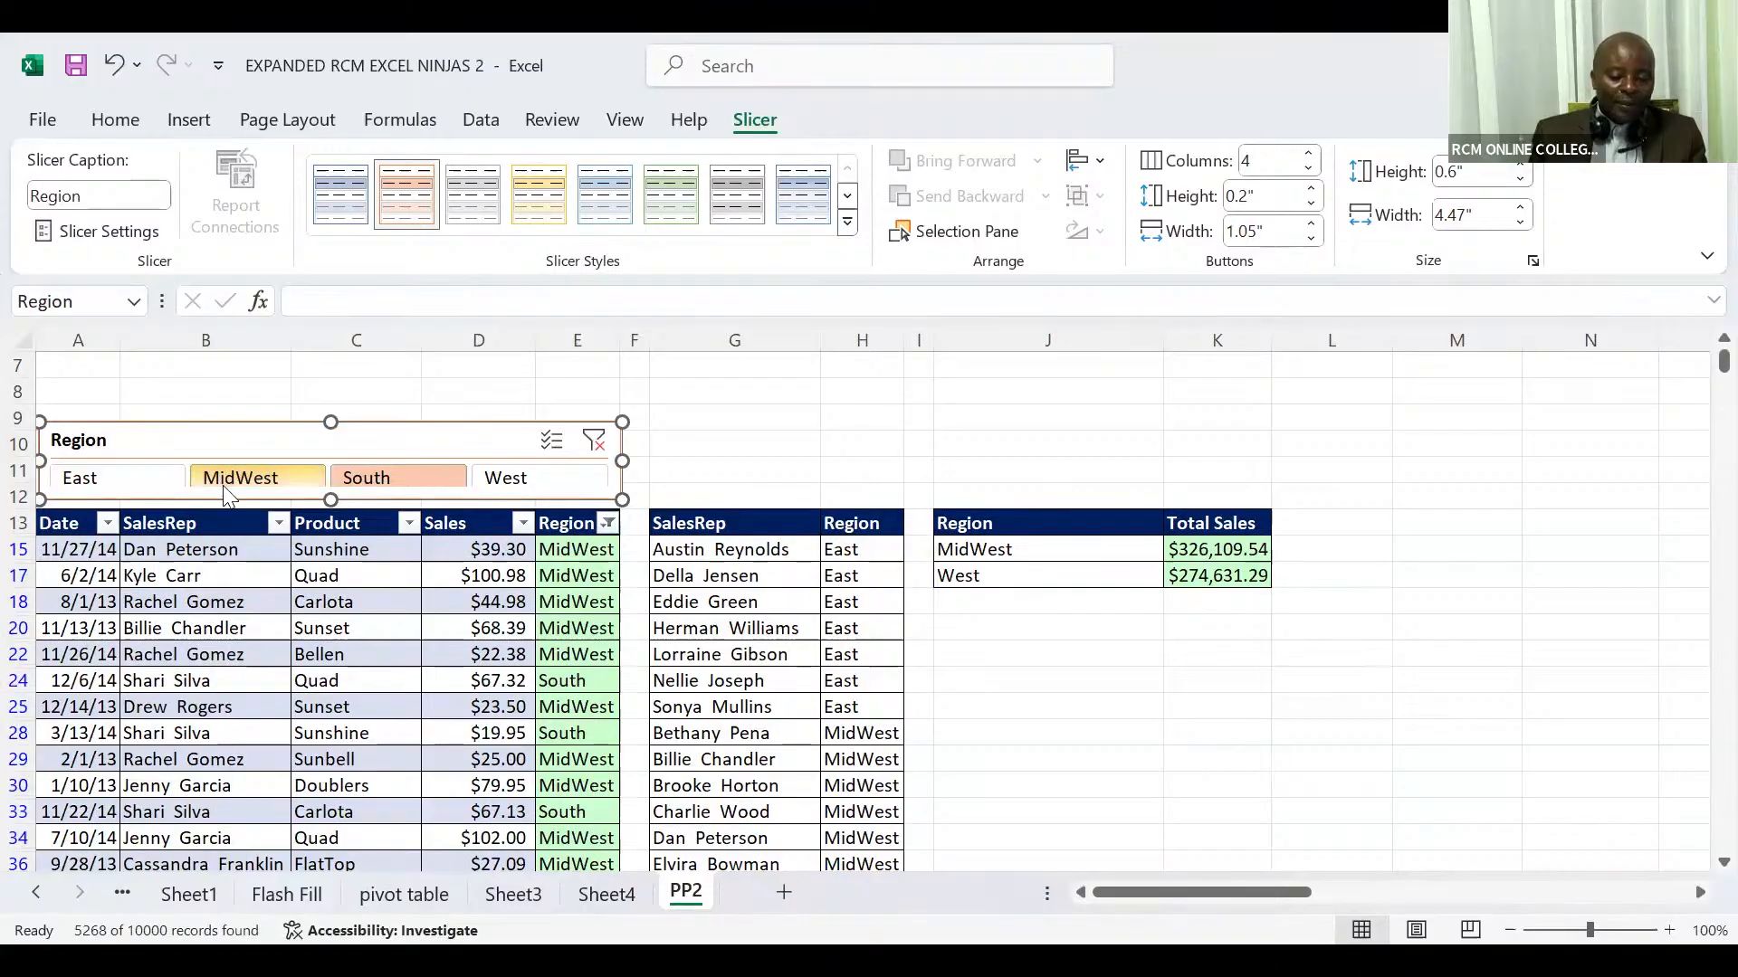
Step: Filter the sales table with the Region slicer to East, MidWest, South and West one after another, ending on West
{"action": "left_click", "coordinate": [124, 478]}
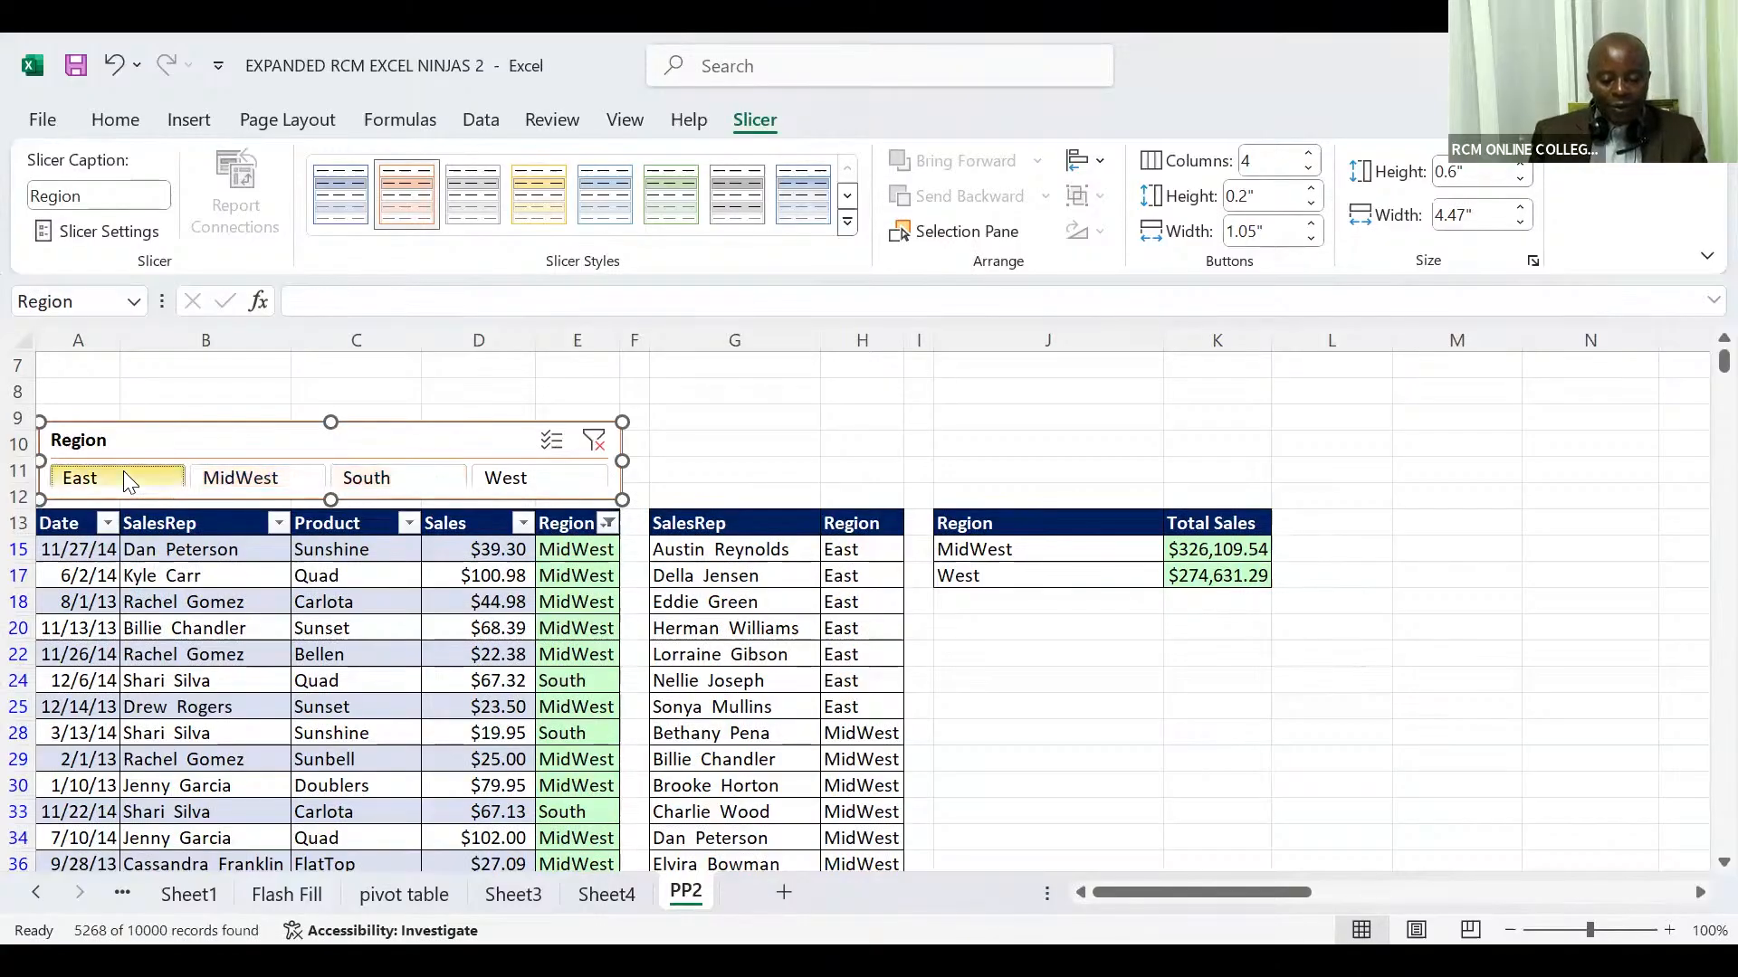
{"action": "left_click", "coordinate": [237, 478]}
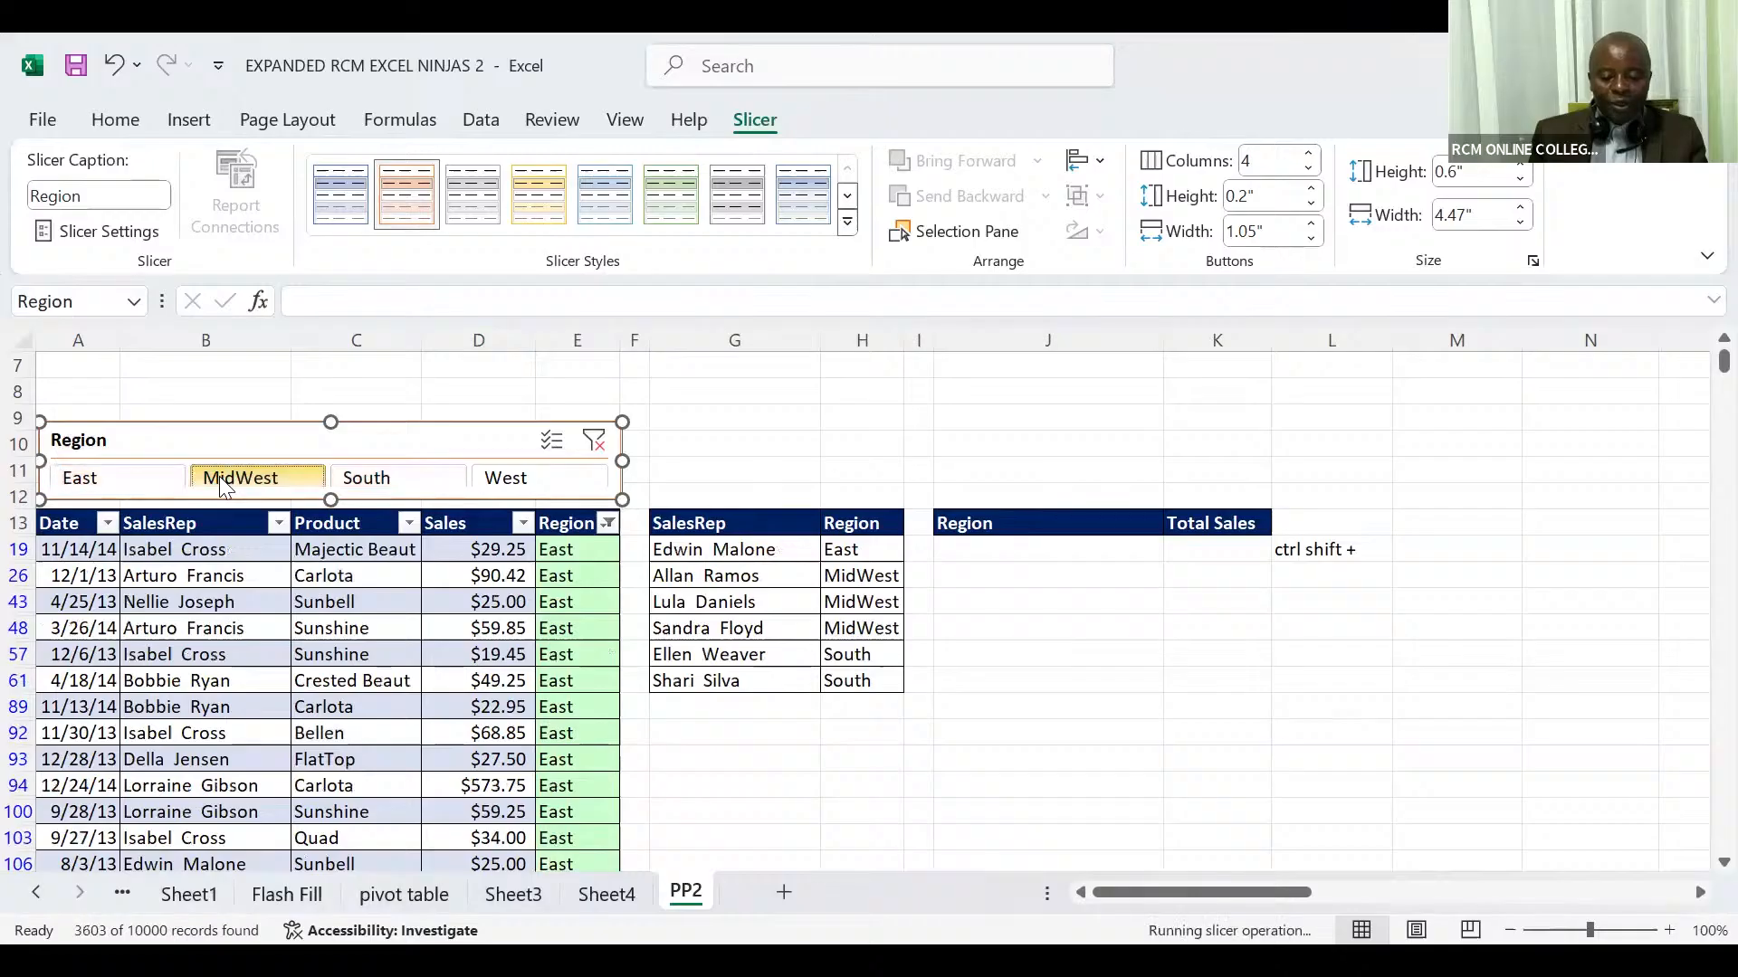
{"action": "left_click", "coordinate": [353, 476]}
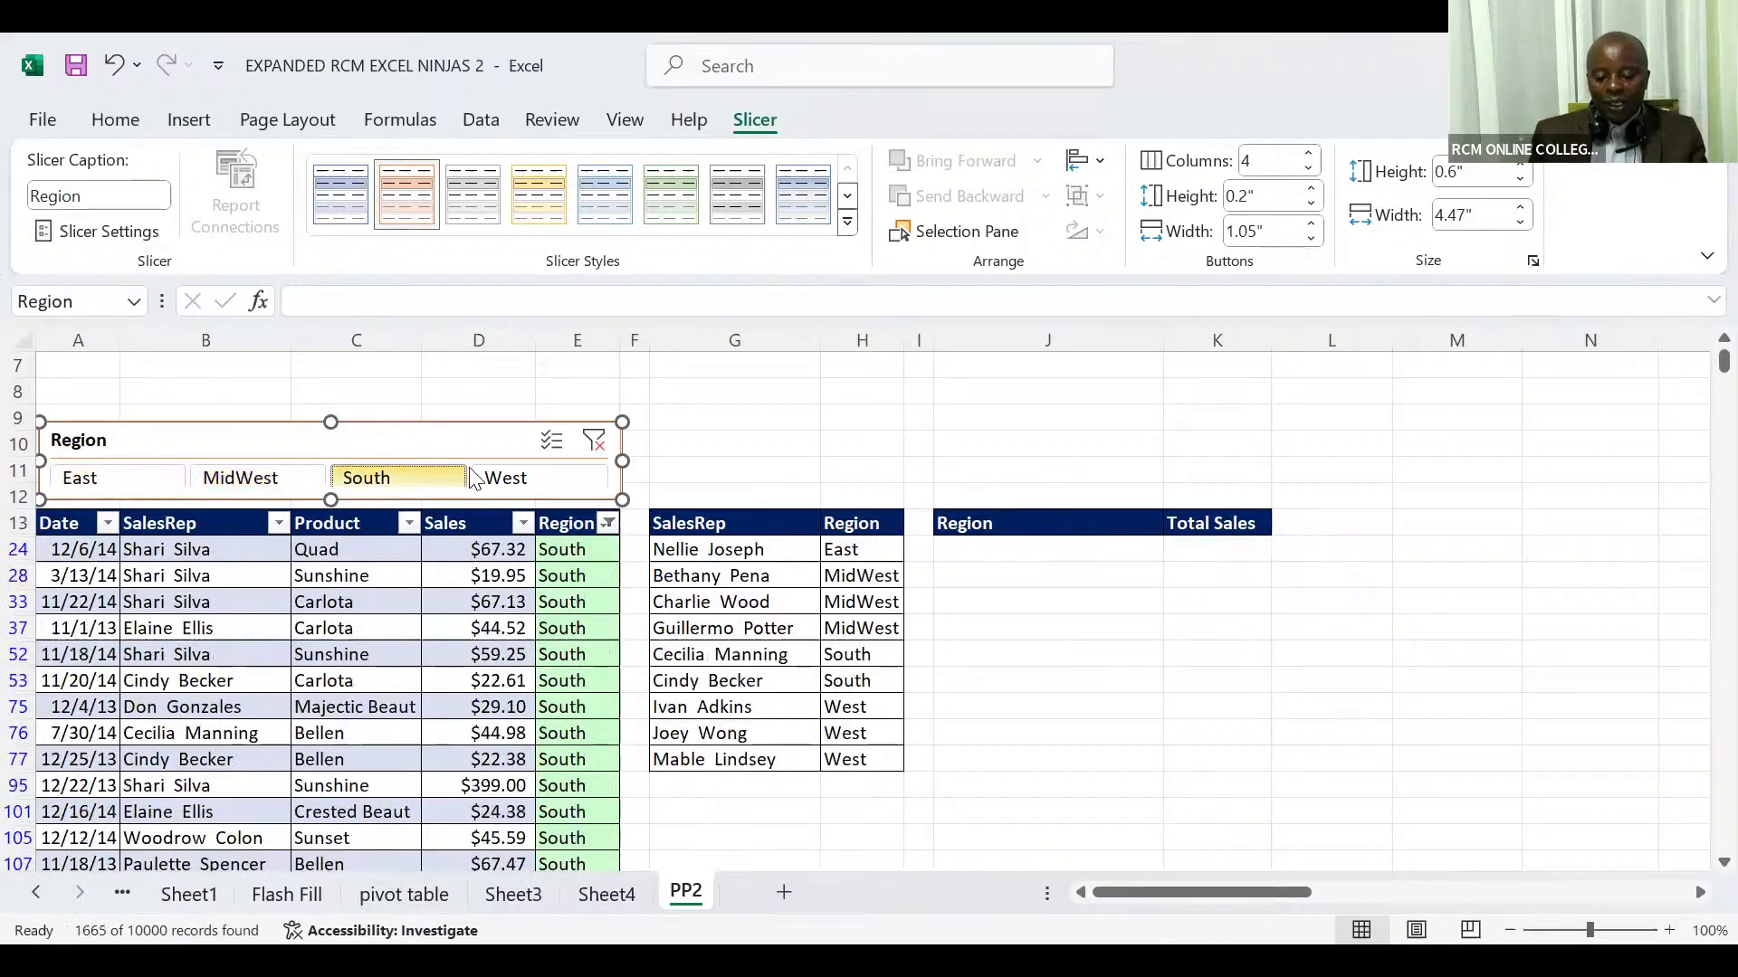
{"action": "left_click", "coordinate": [503, 479]}
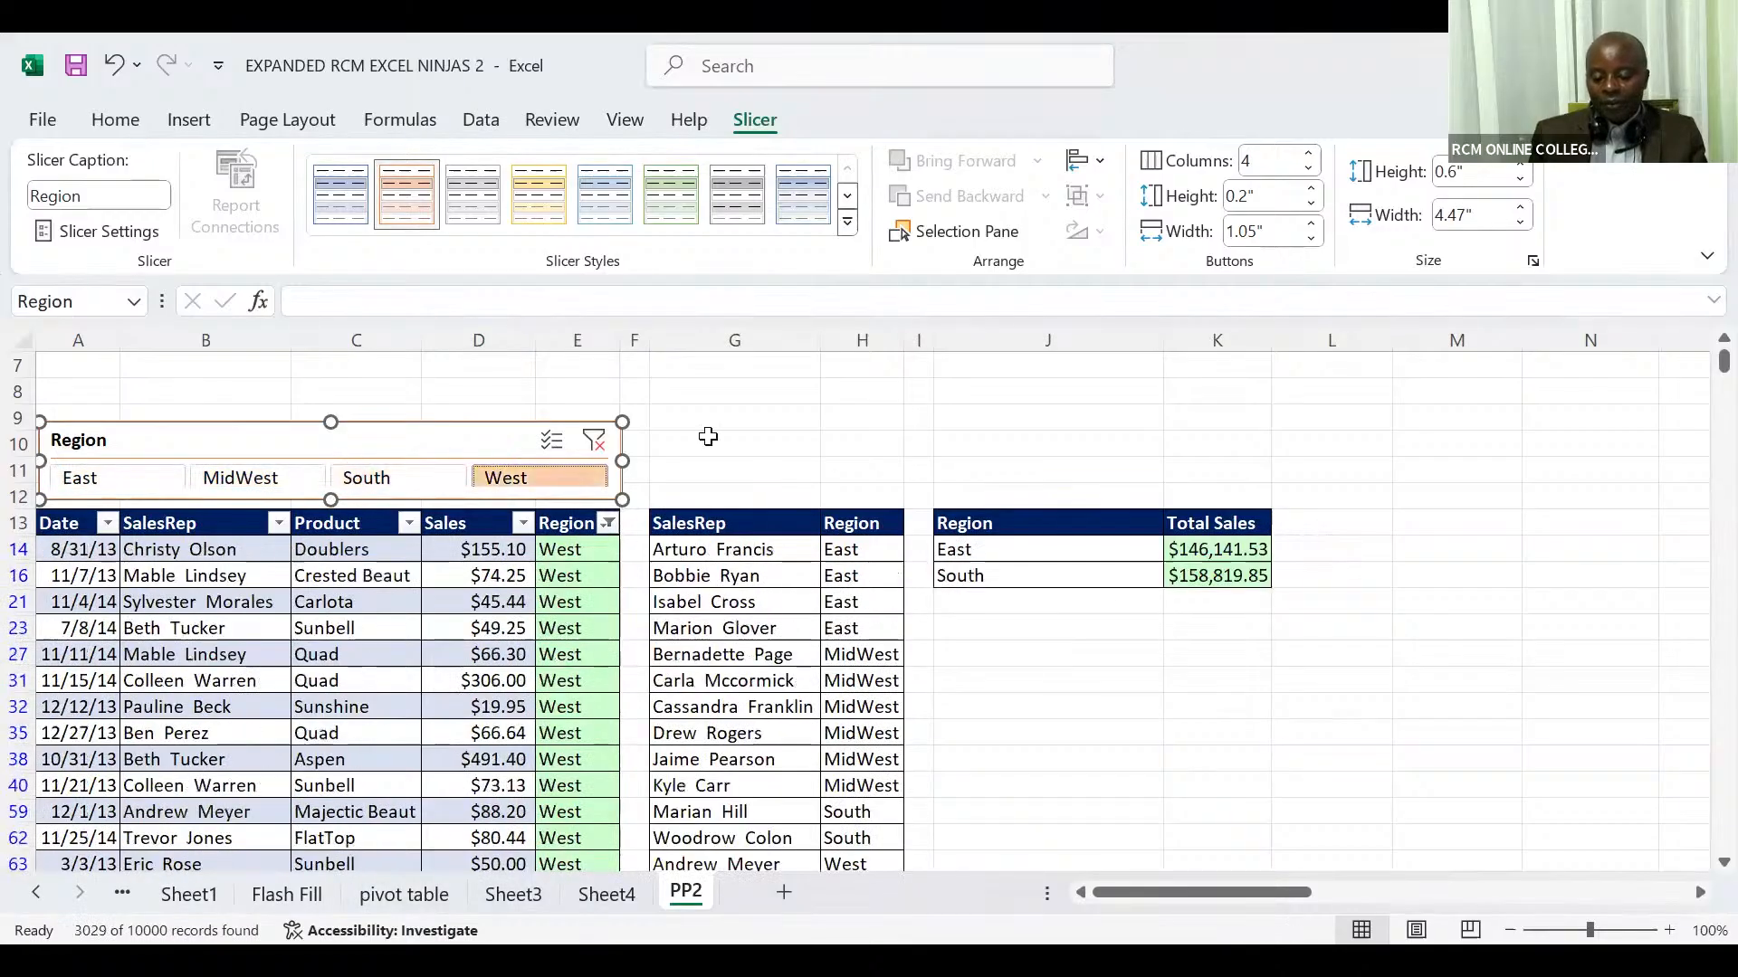
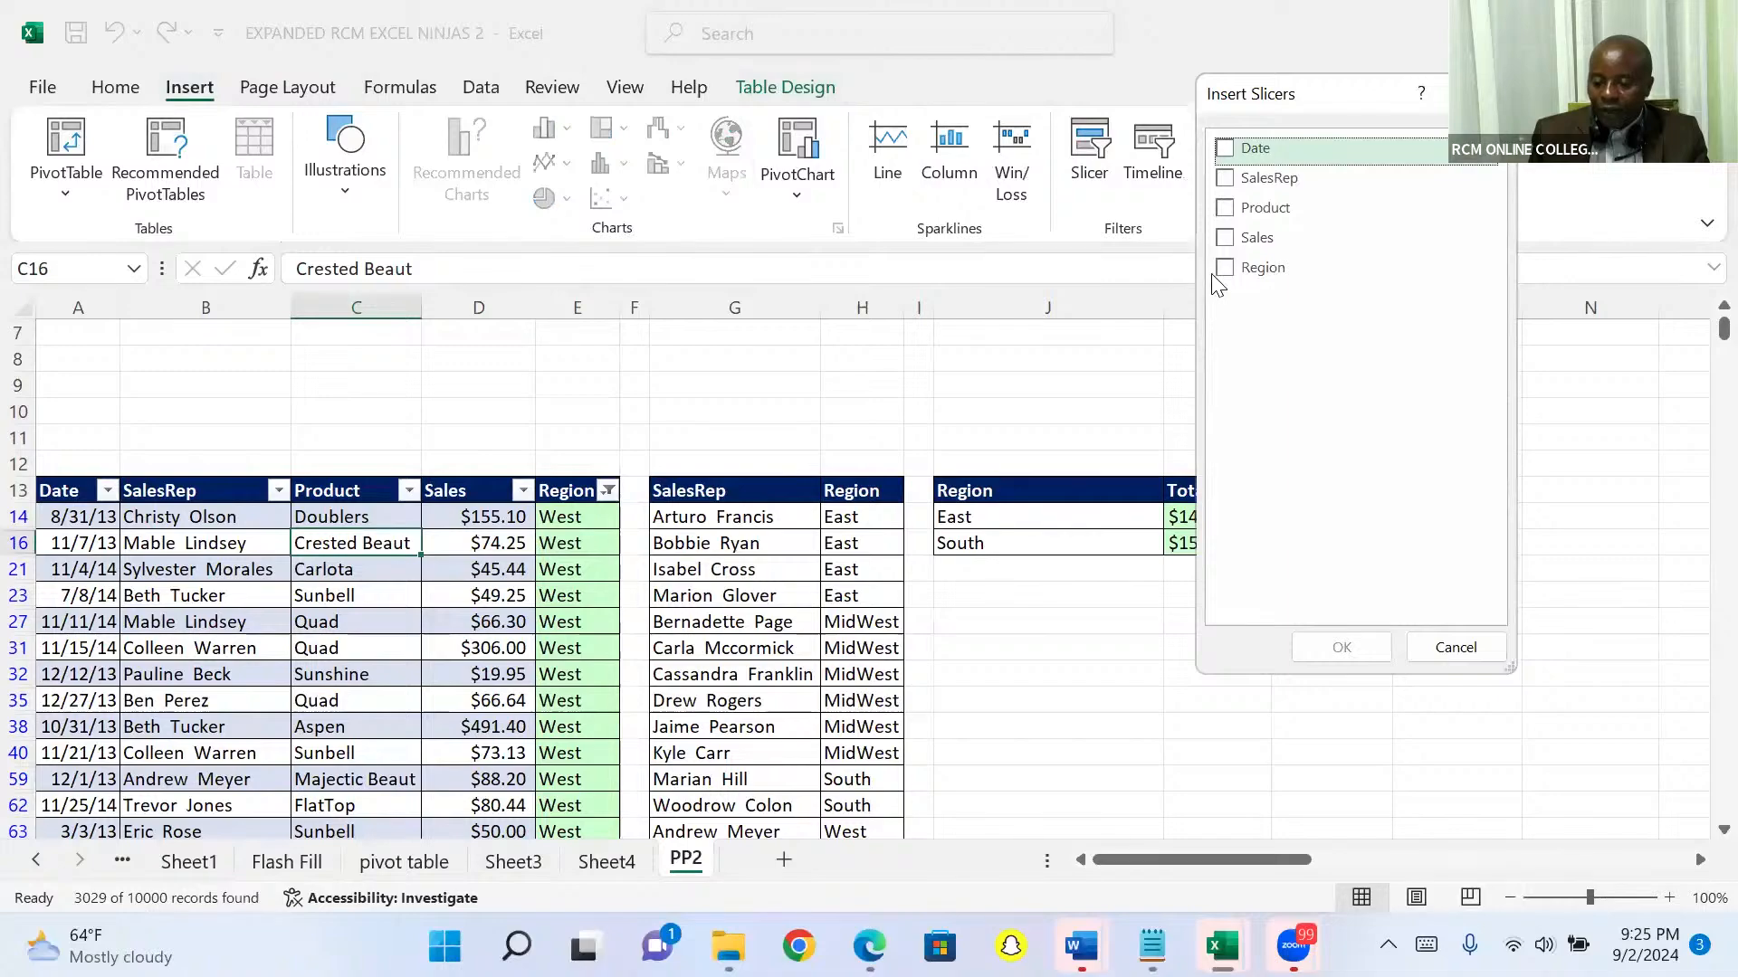
Step: Insert a slicer for the Region field of the sales table
{"action": "left_click", "coordinate": [1227, 270]}
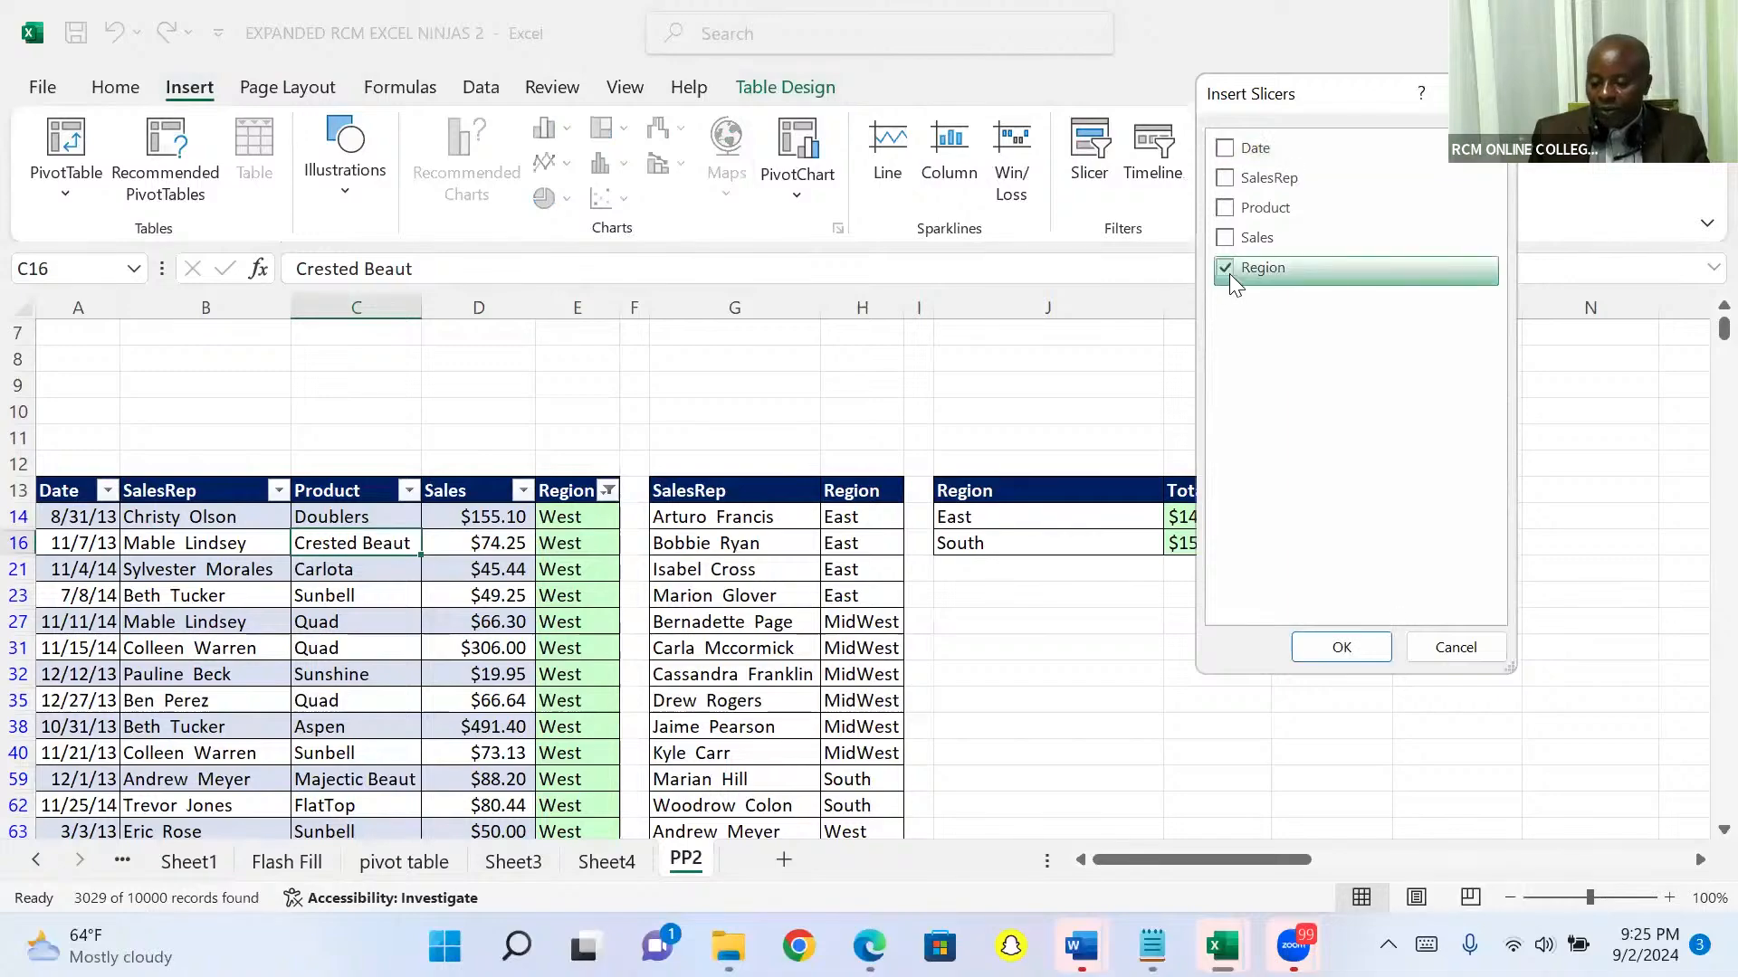
{"action": "left_click", "coordinate": [1343, 648]}
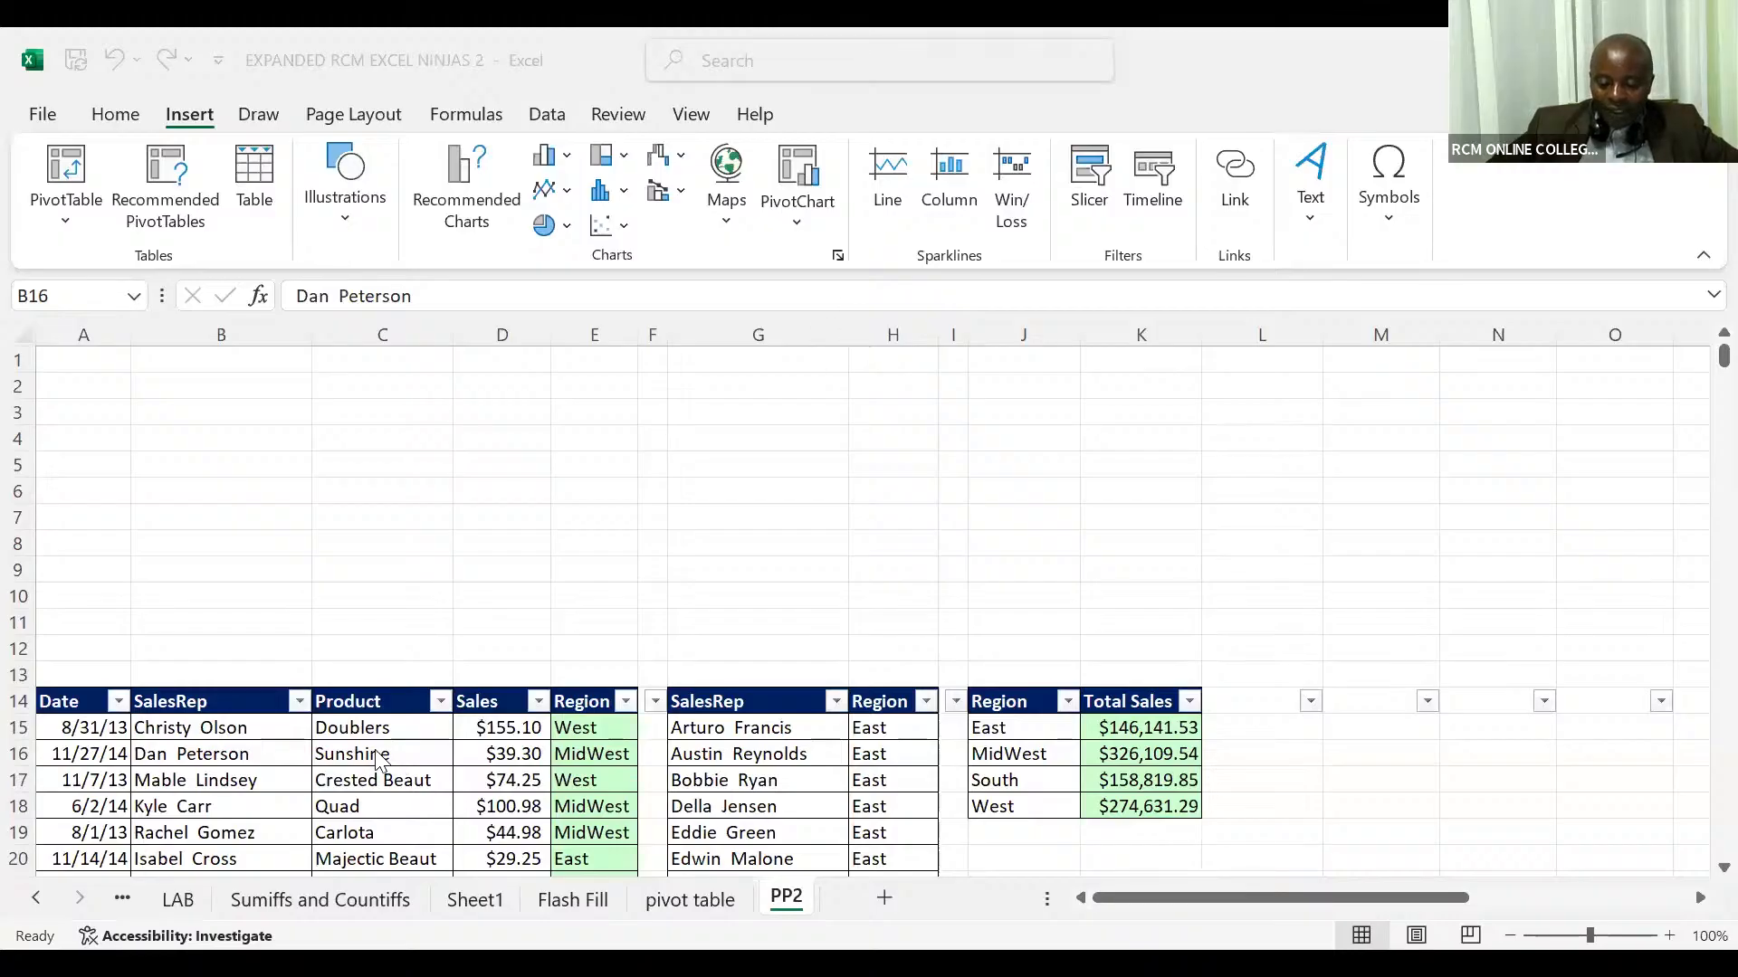
Step: Try to insert a slicer from cells inside the sales list on the PP2 sheet, cancelling the Existing Connections dialog each time
{"action": "left_click", "coordinate": [360, 730]}
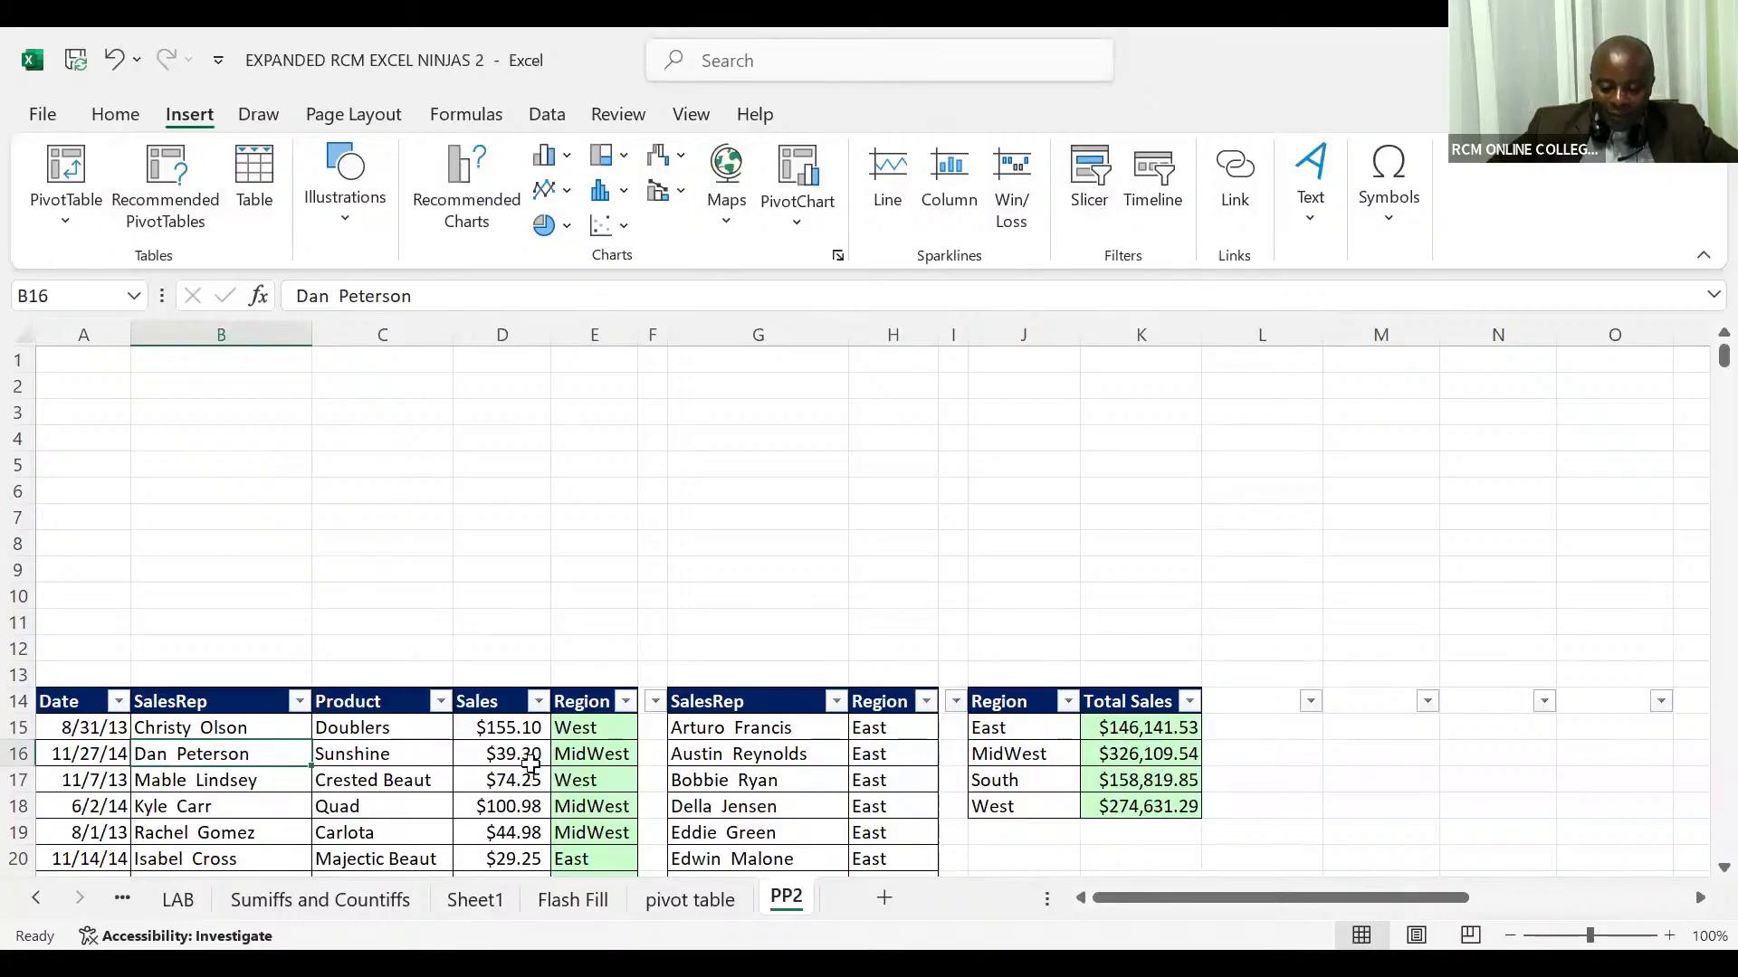
{"action": "left_click", "coordinate": [307, 772]}
{"action": "left_click", "coordinate": [234, 812]}
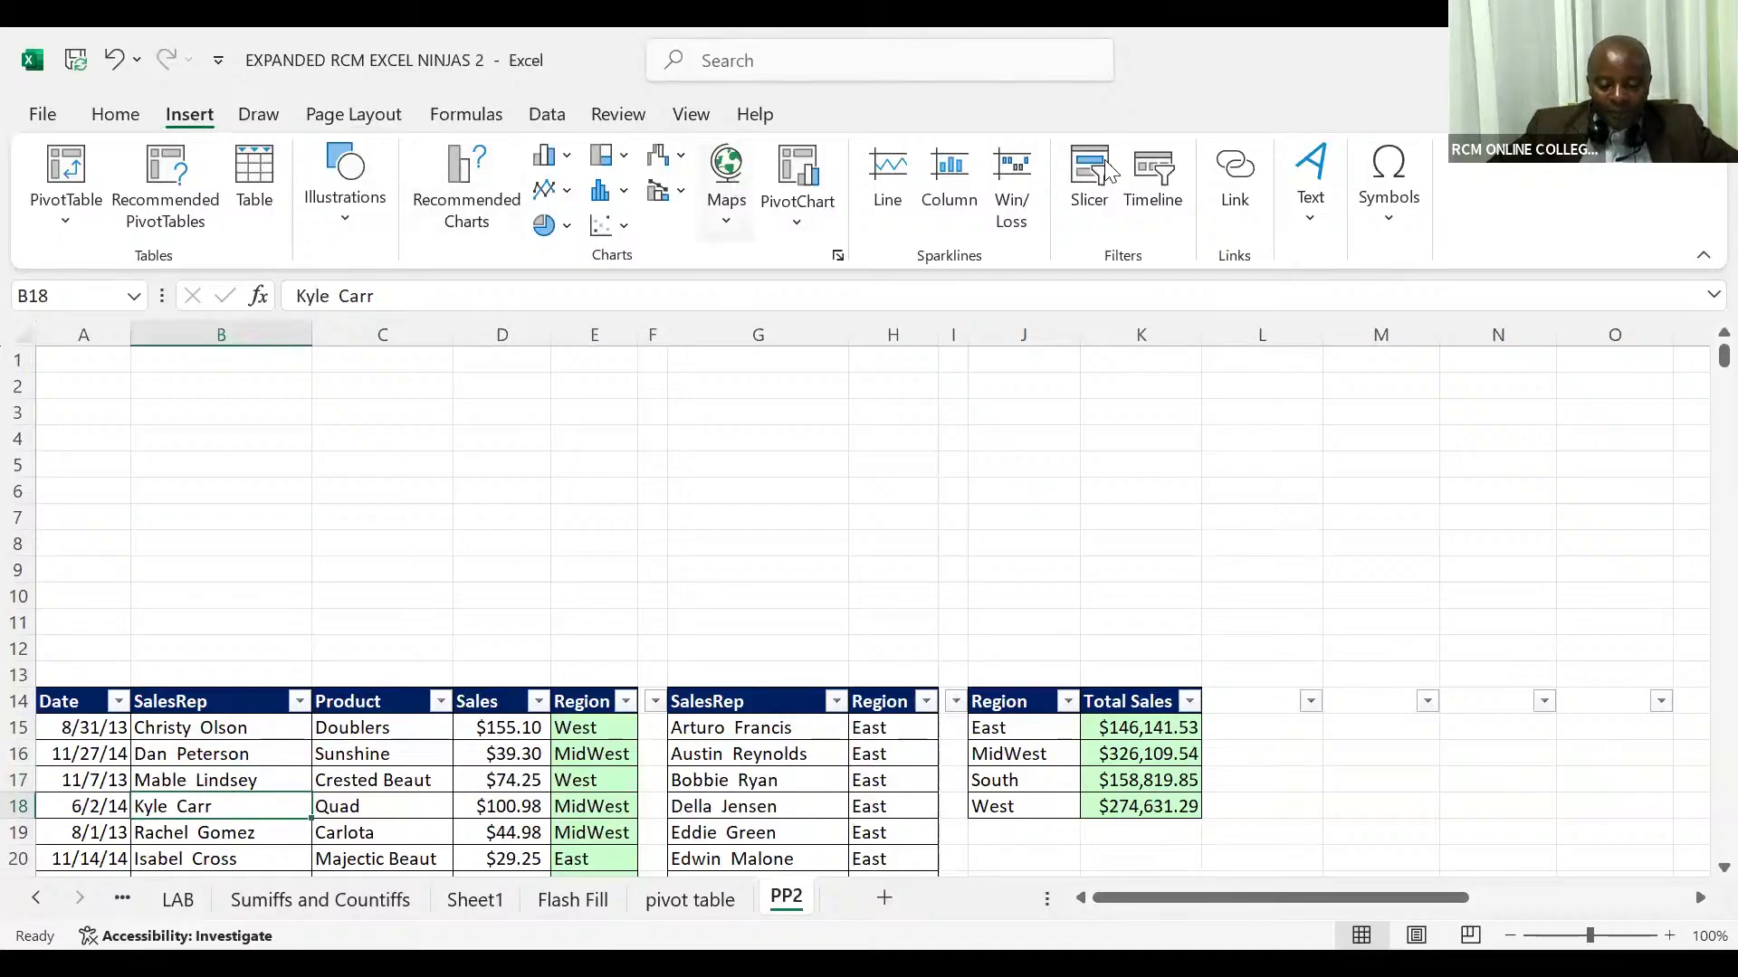
{"action": "left_click", "coordinate": [1090, 187]}
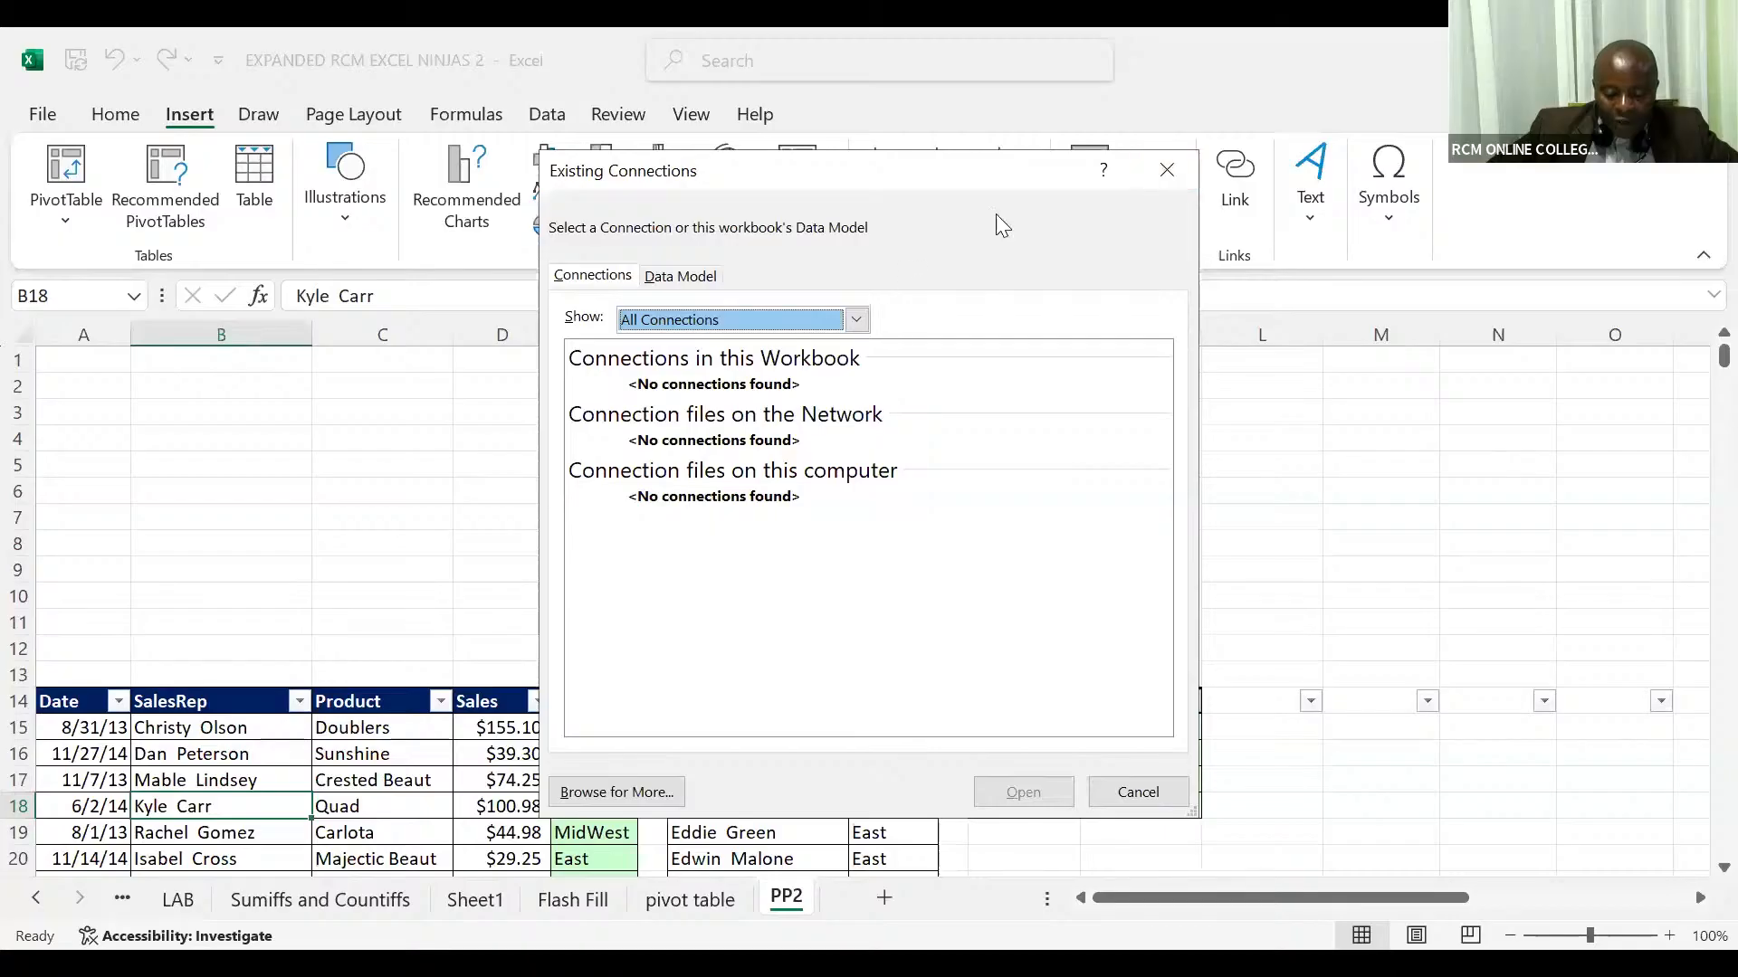
{"action": "left_click", "coordinate": [1170, 175]}
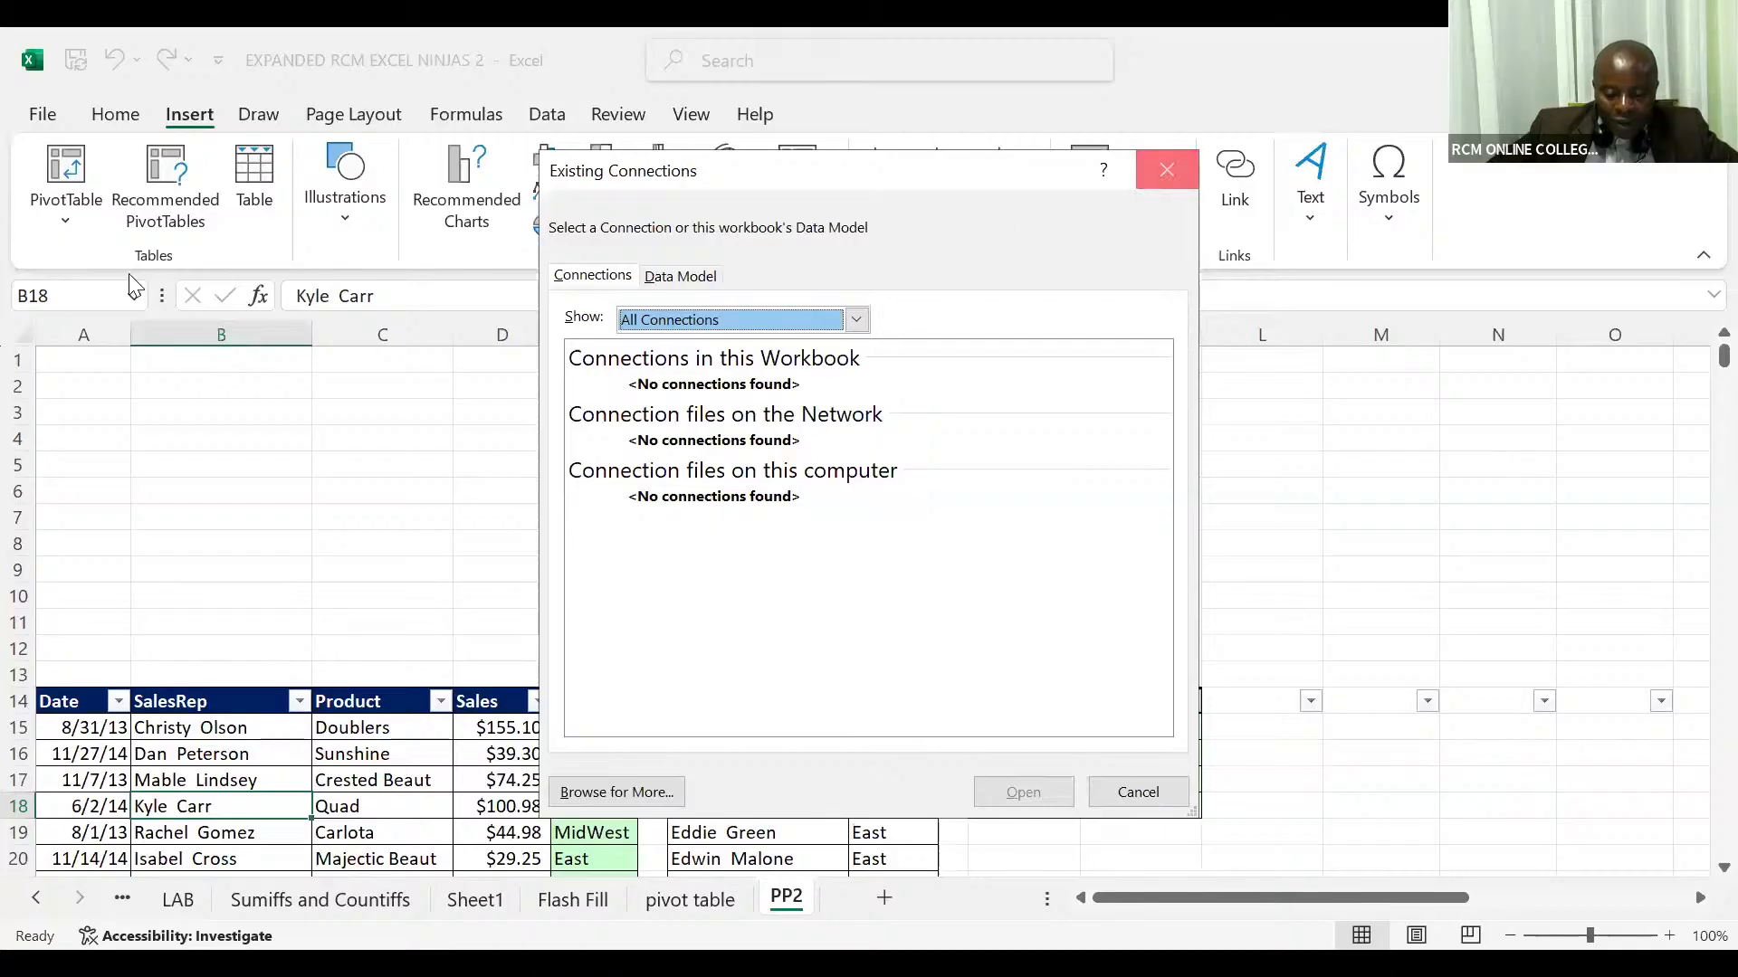
{"action": "left_click", "coordinate": [107, 114]}
{"action": "left_click", "coordinate": [429, 548]}
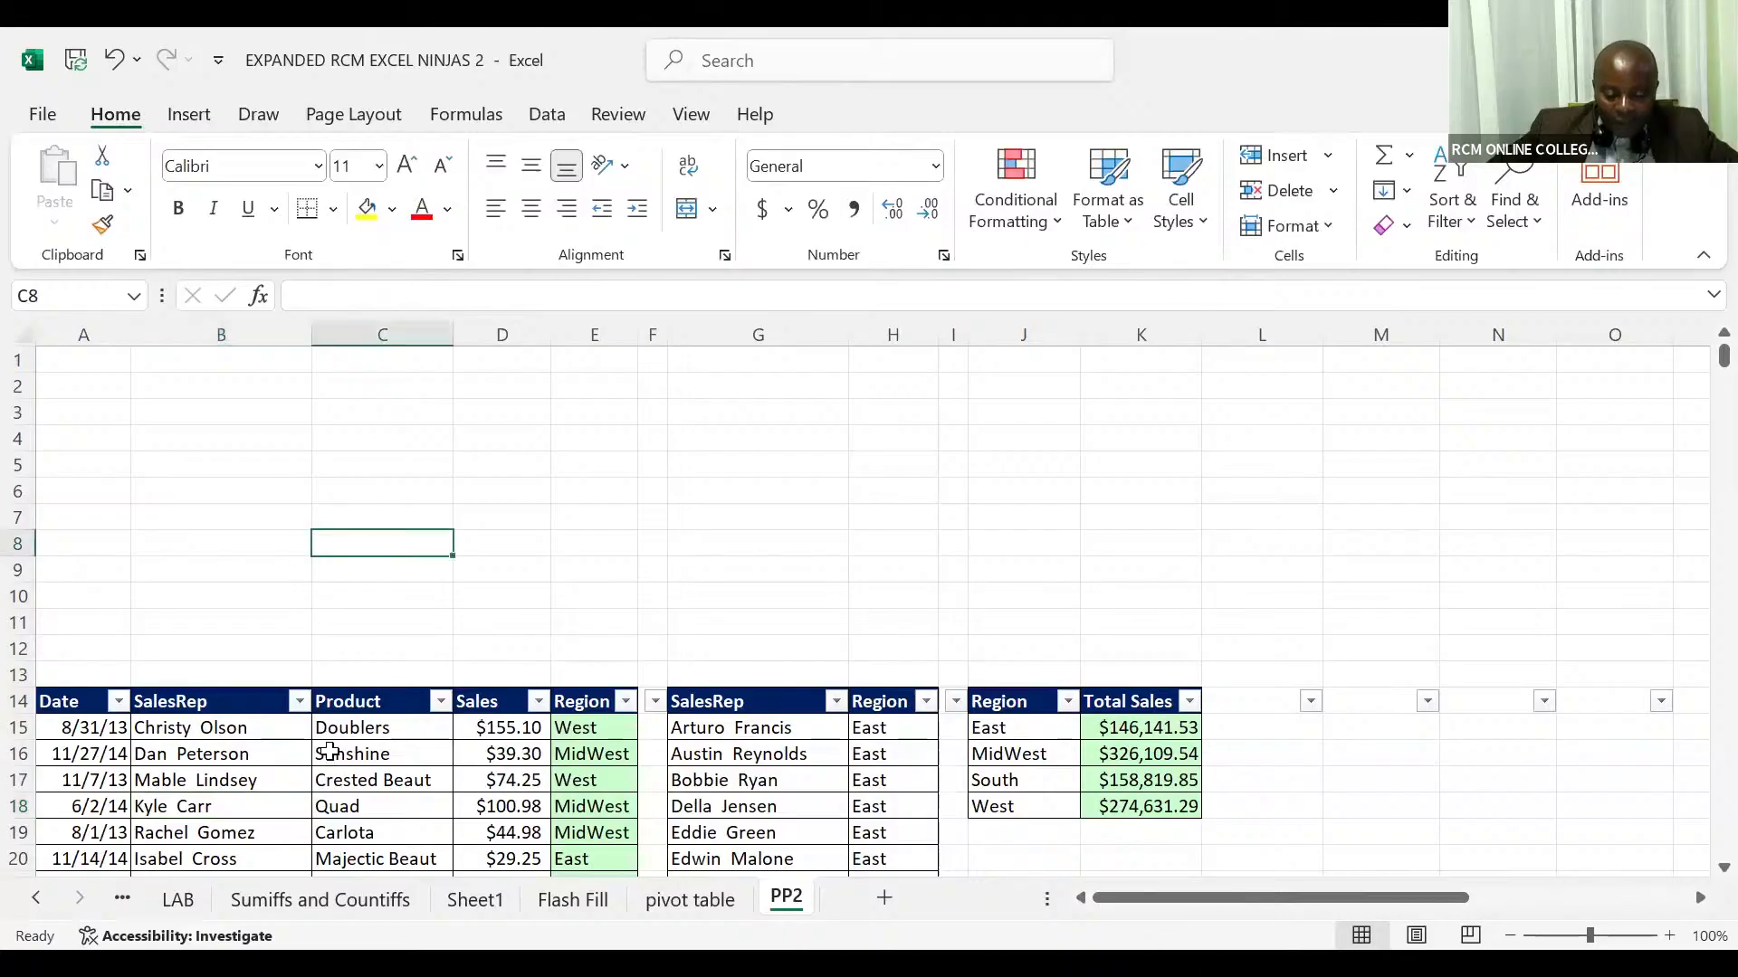
{"action": "left_click", "coordinate": [330, 752]}
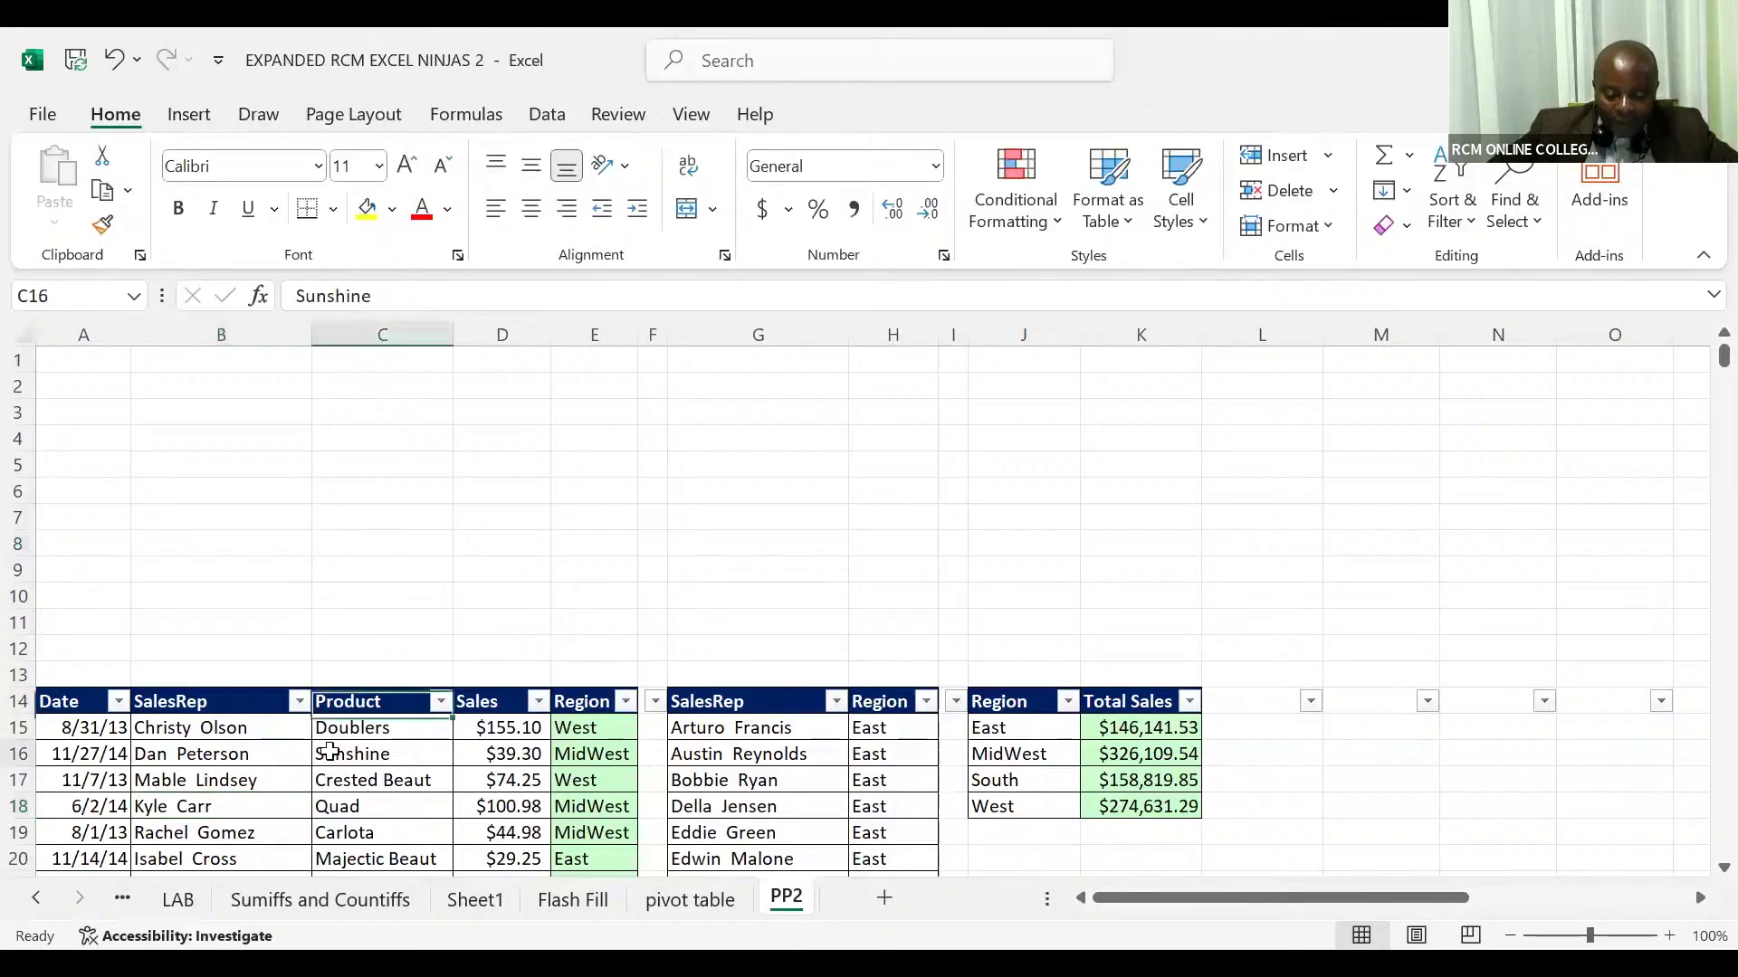
{"action": "left_click", "coordinate": [189, 118]}
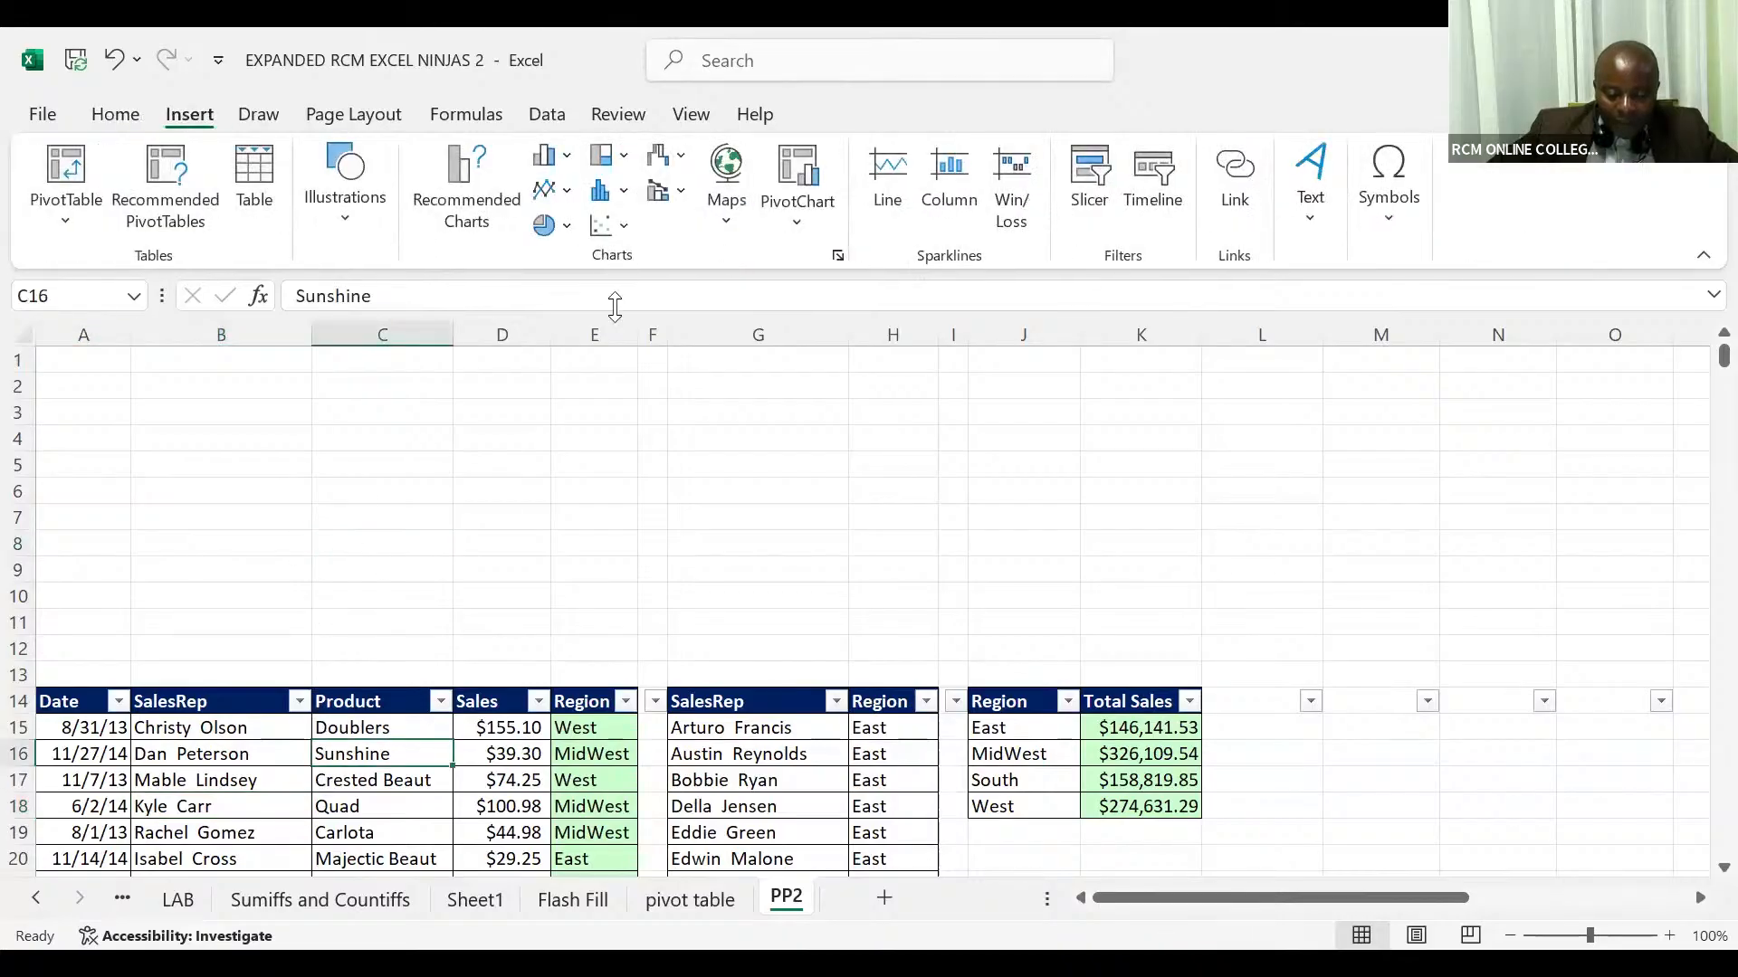
{"action": "left_click", "coordinate": [1079, 187]}
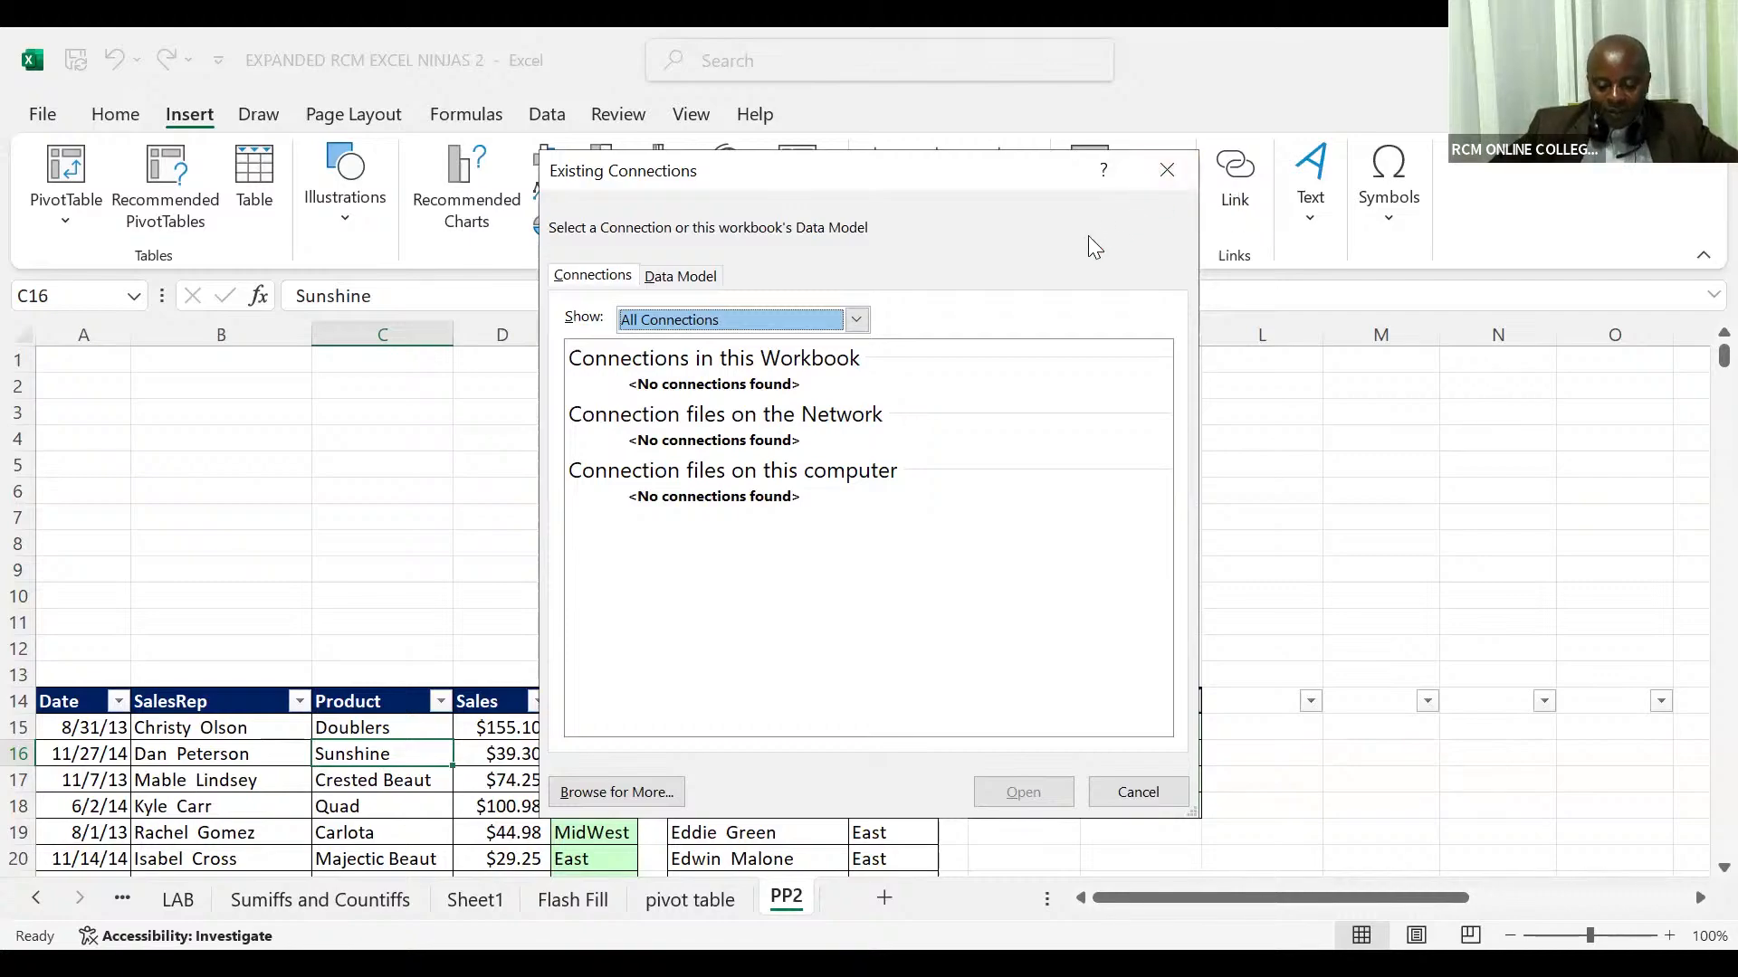
{"action": "left_click", "coordinate": [1161, 184]}
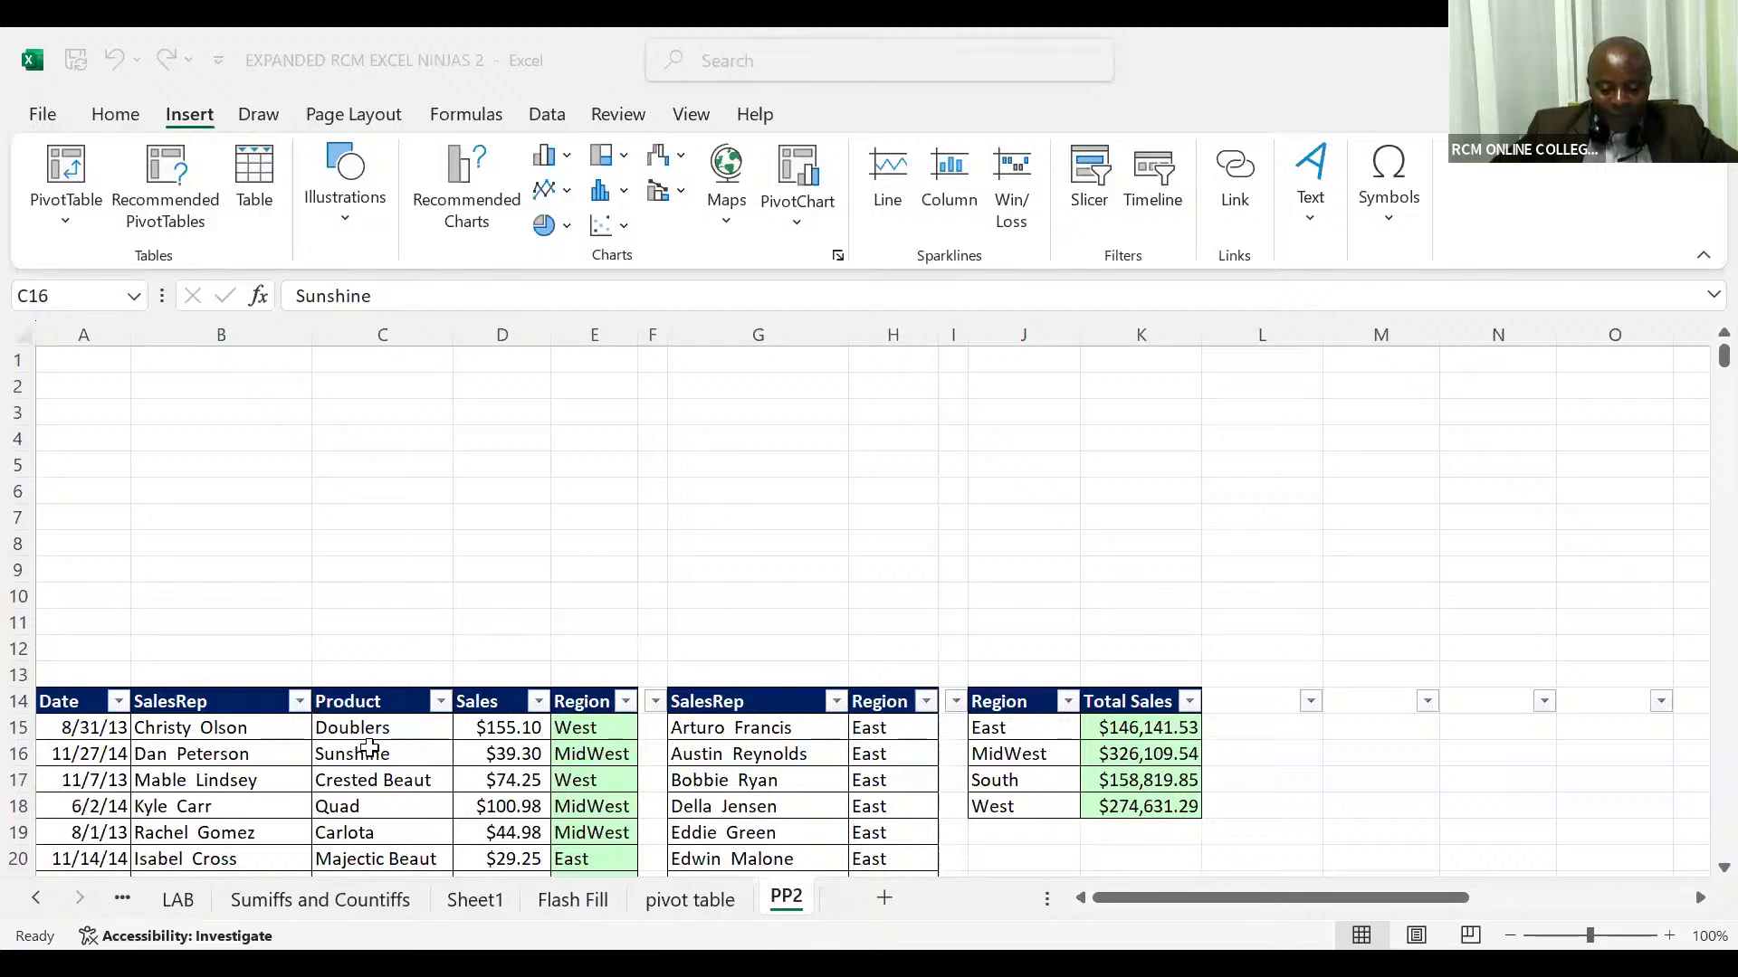
{"action": "left_click", "coordinate": [370, 748]}
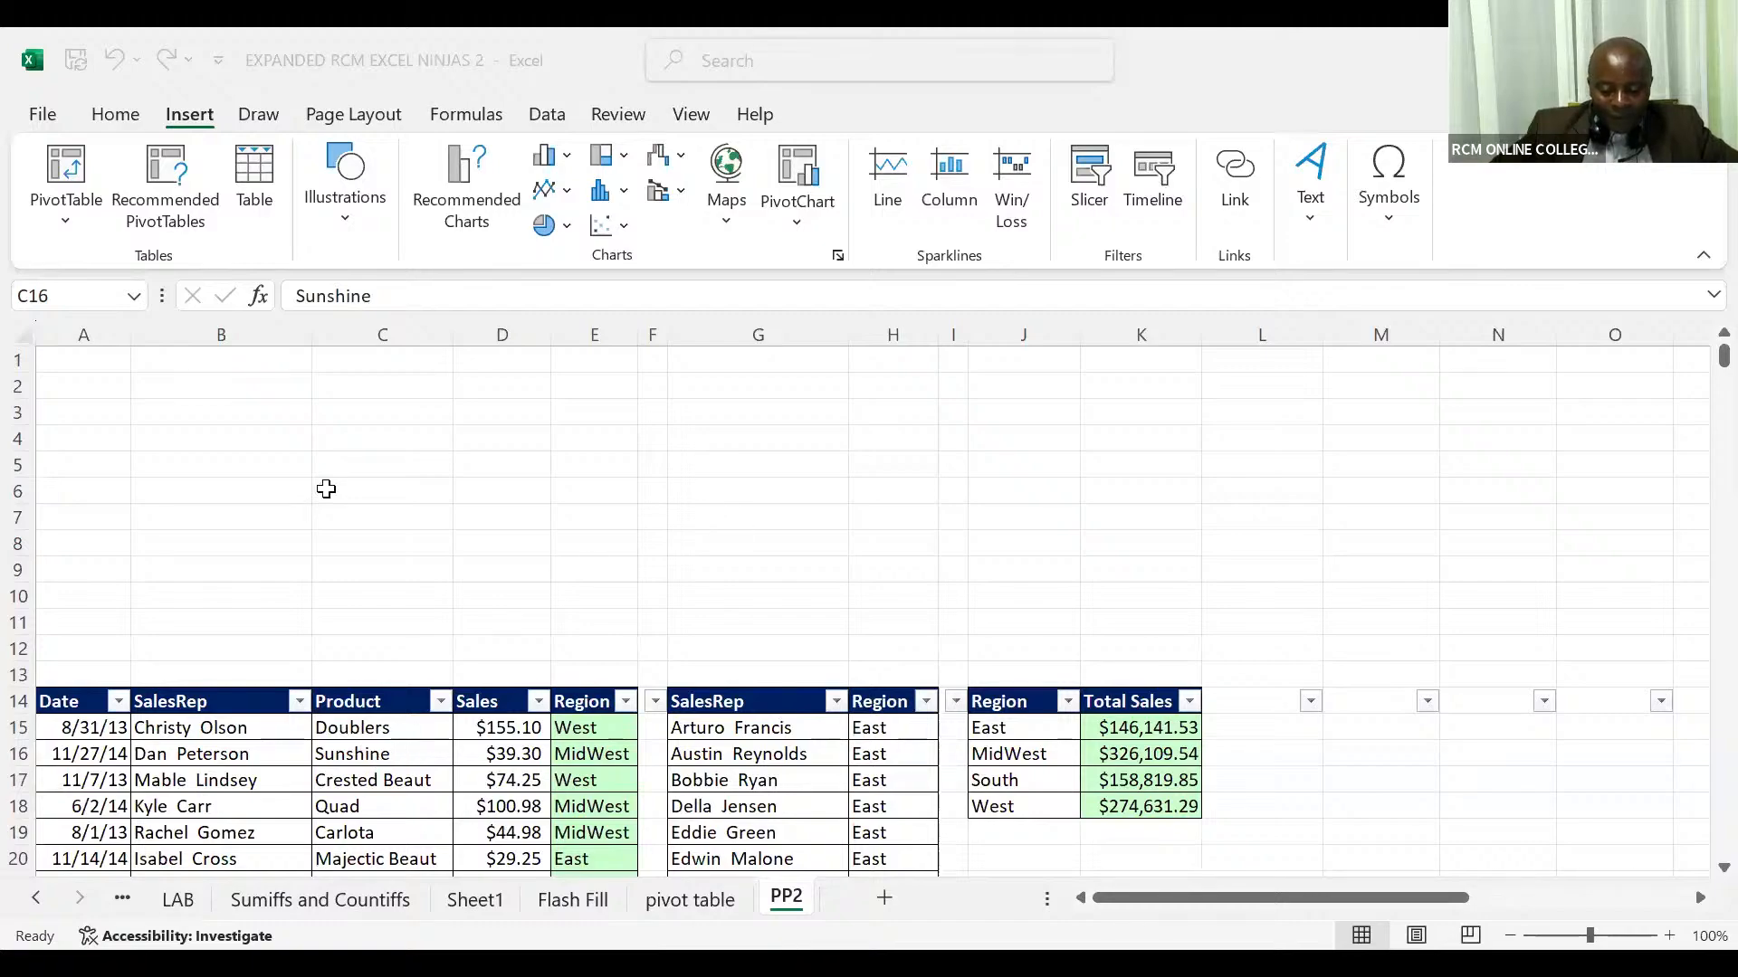
{"action": "left_click", "coordinate": [123, 118]}
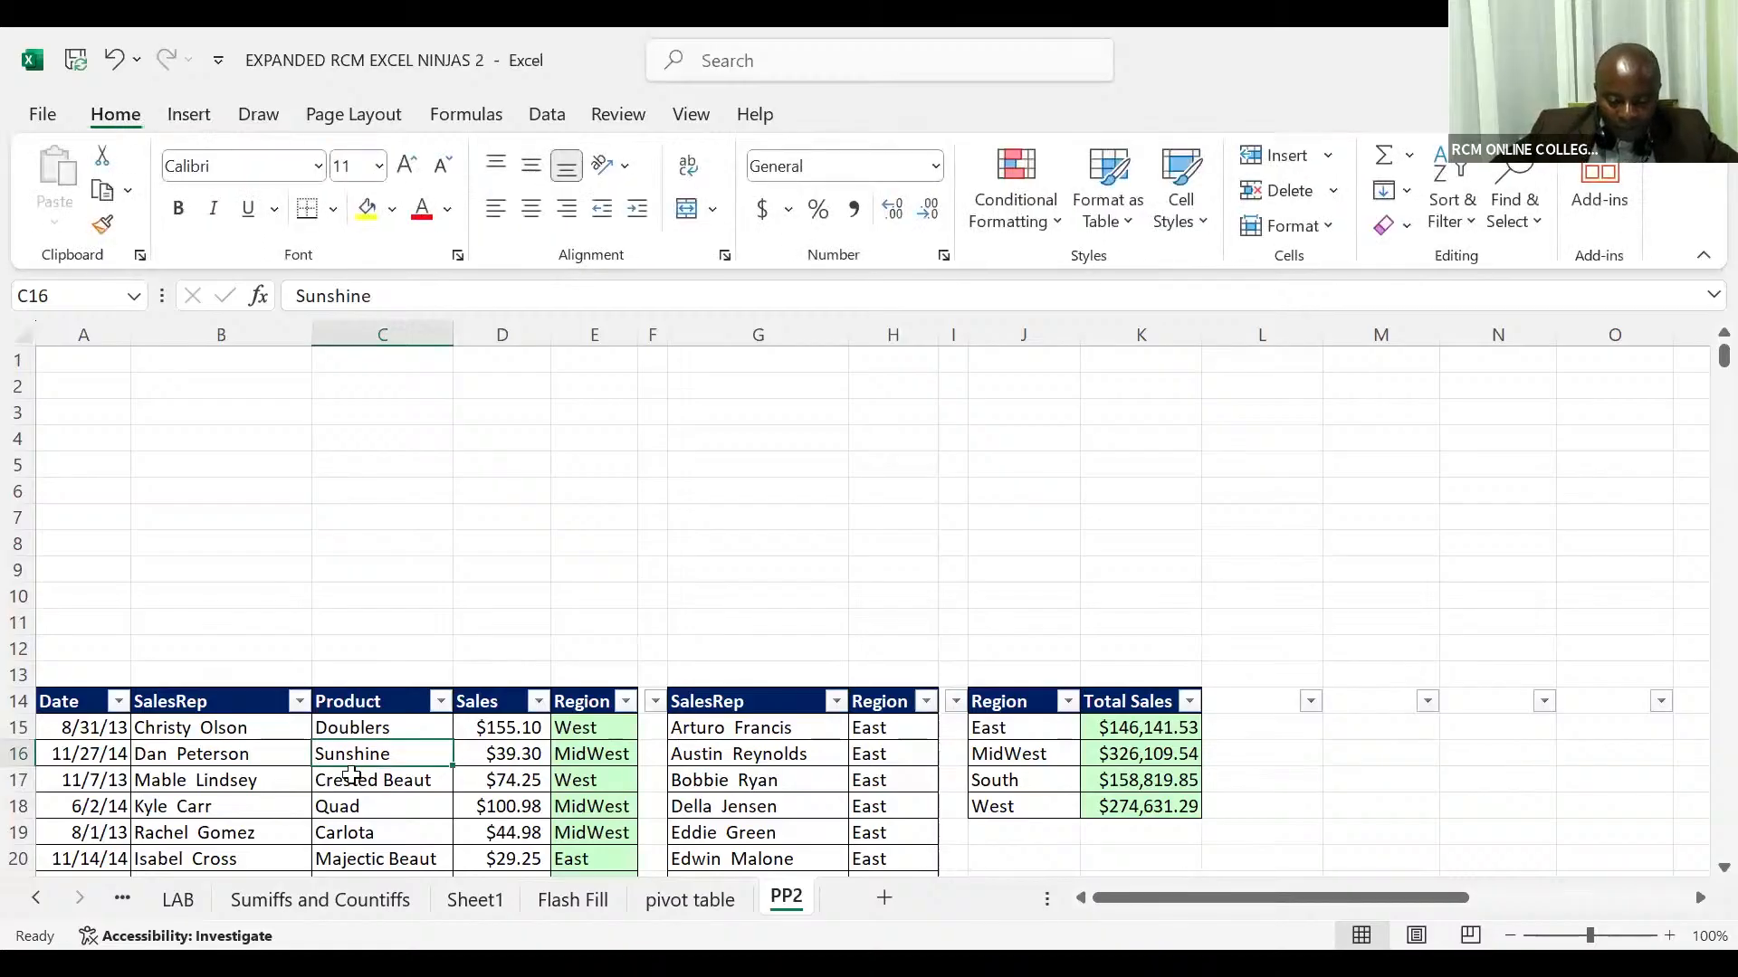
{"action": "left_click", "coordinate": [351, 777]}
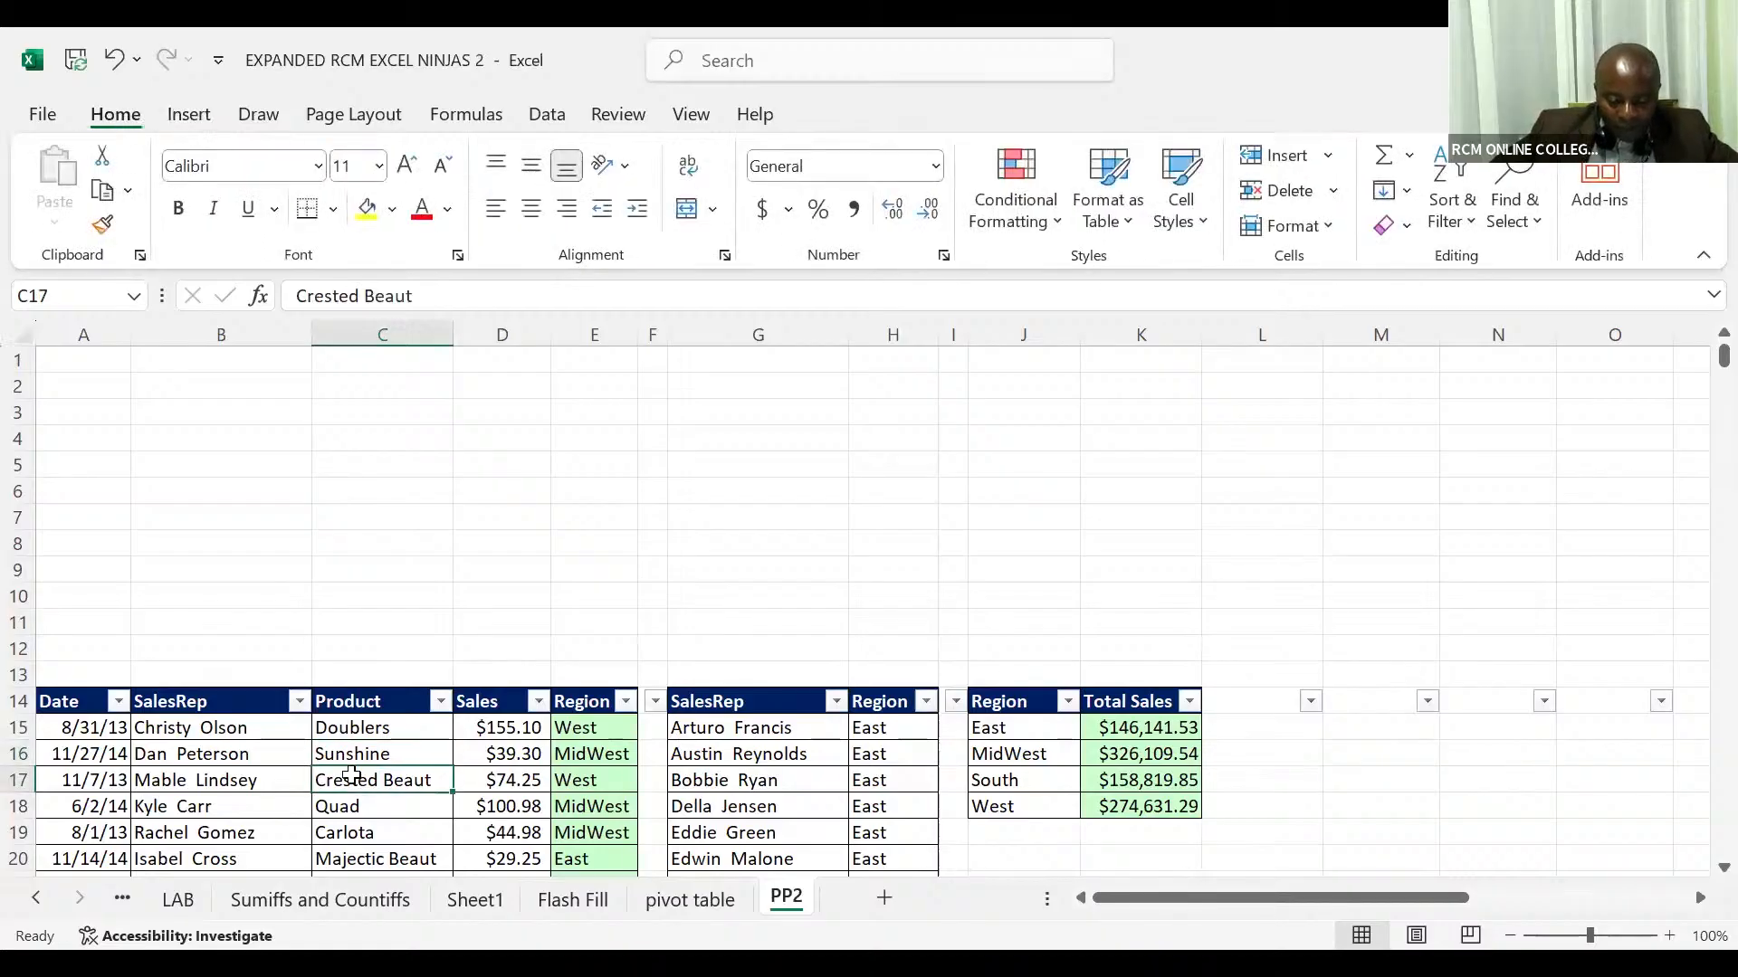
{"action": "left_click", "coordinate": [197, 118]}
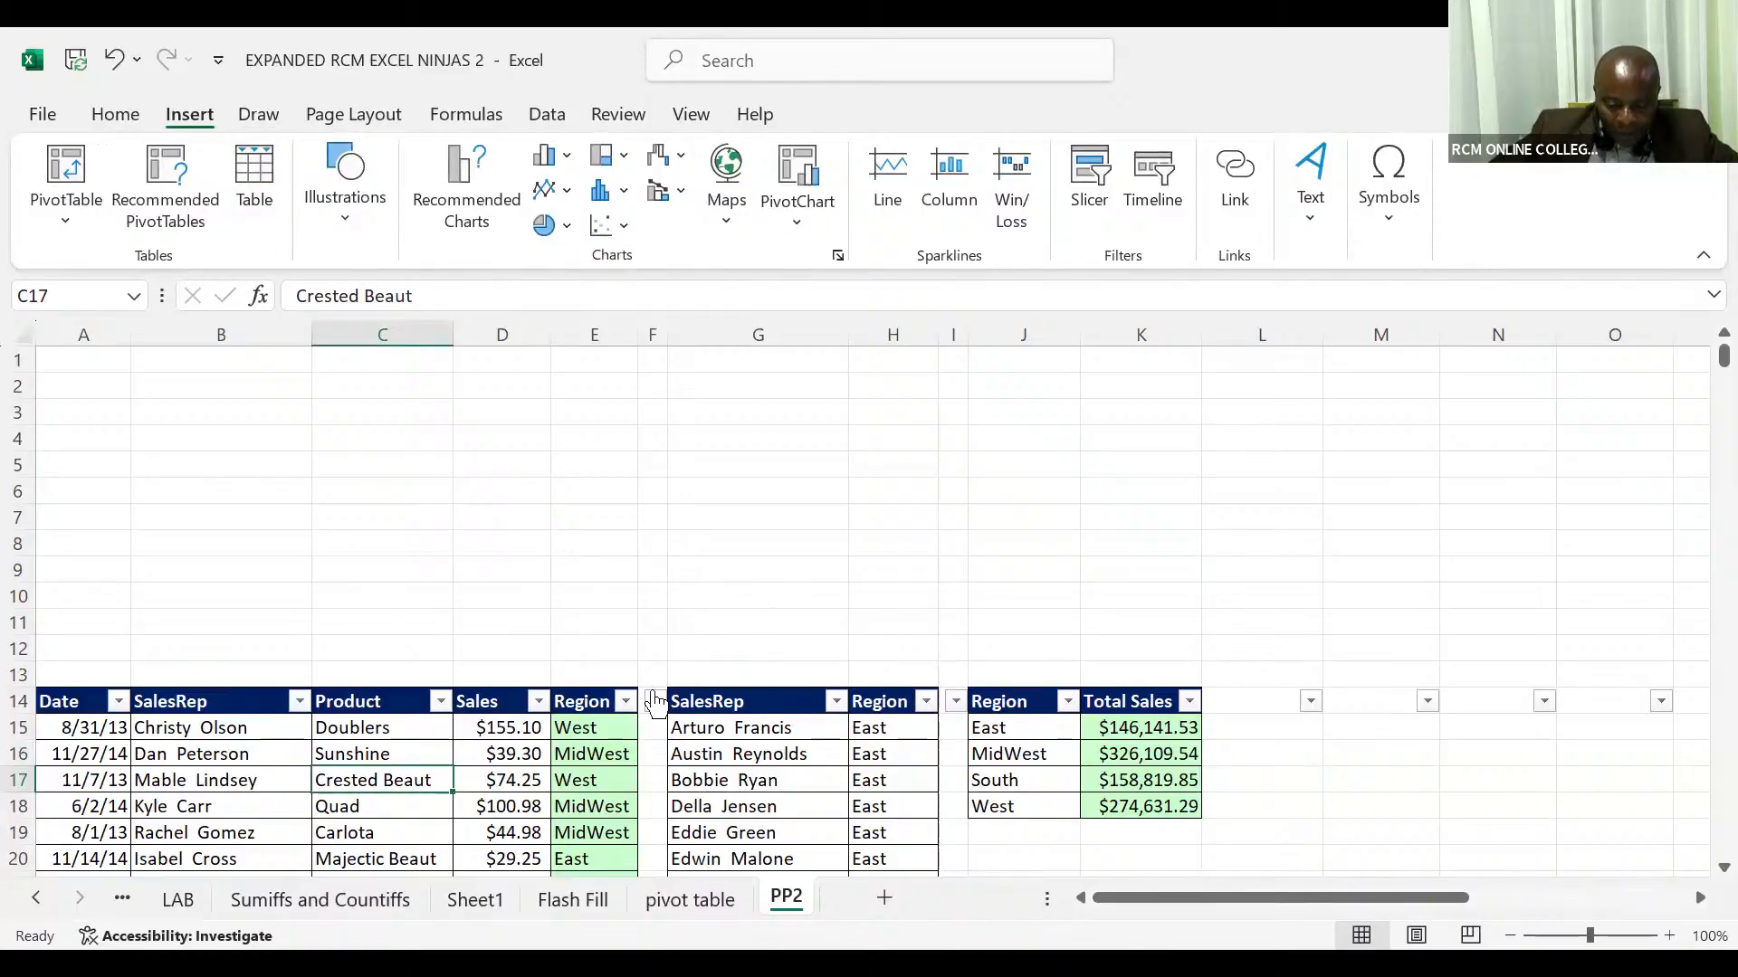
Step: Delete the blank column F between the sales list and the SalesRep region lookup list
{"action": "left_click", "coordinate": [660, 328]}
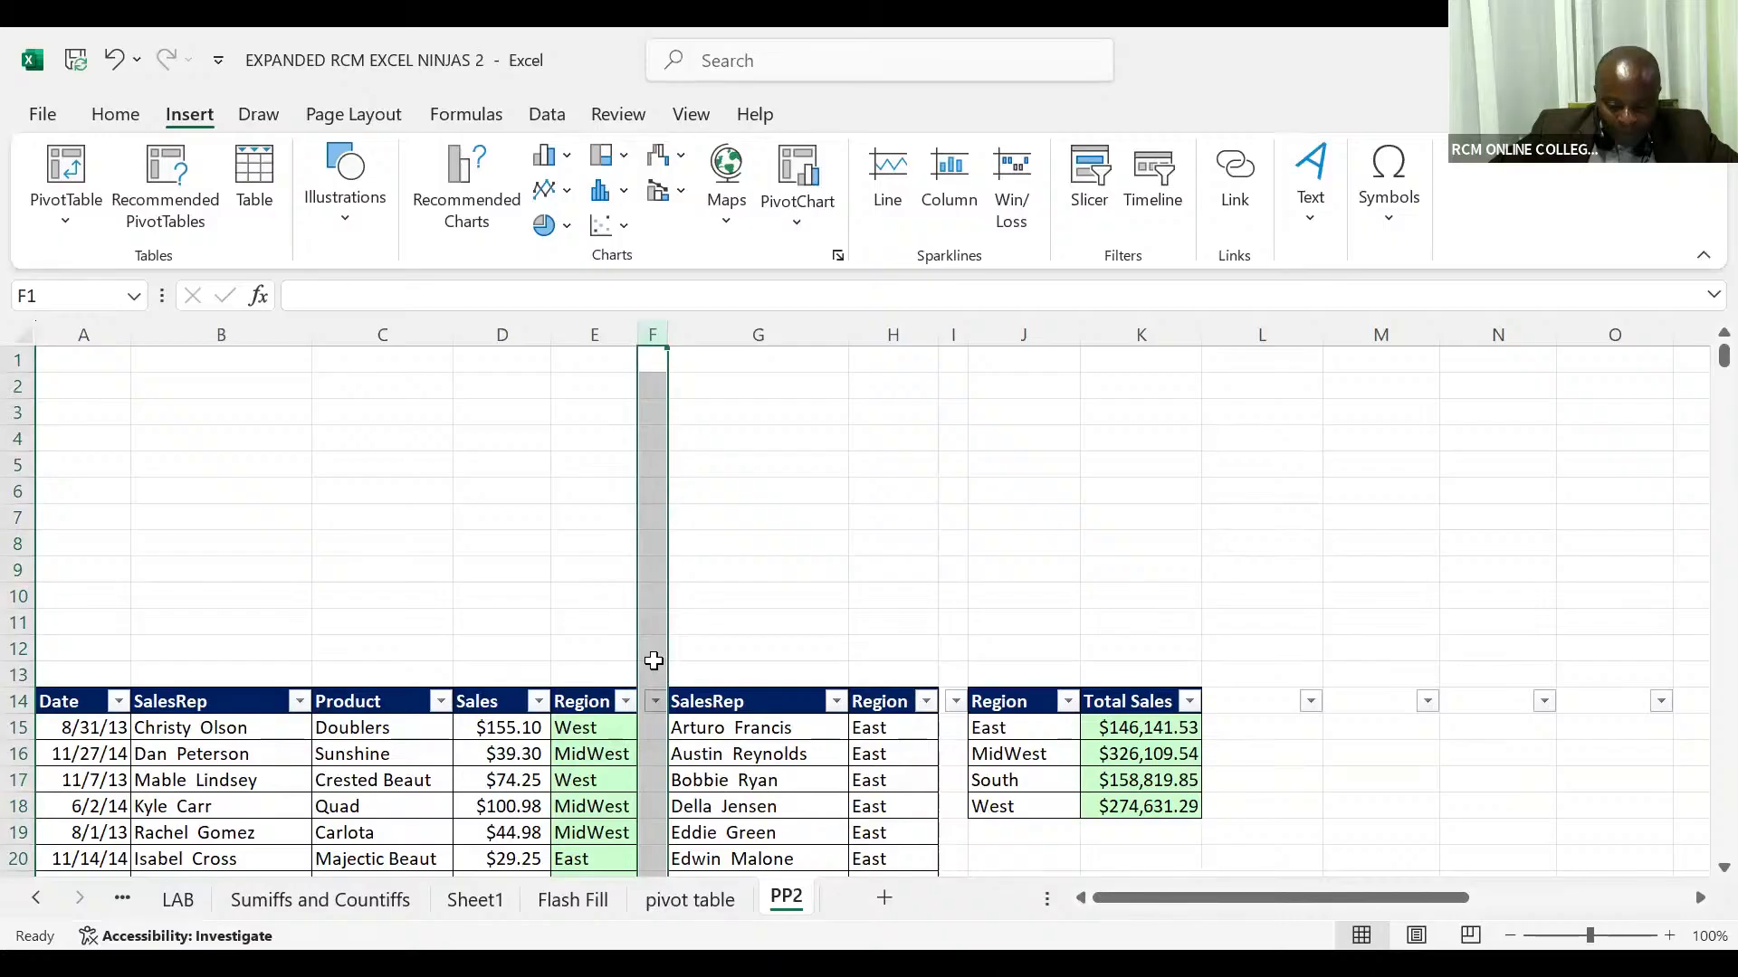
{"action": "right_click", "coordinate": [653, 661]}
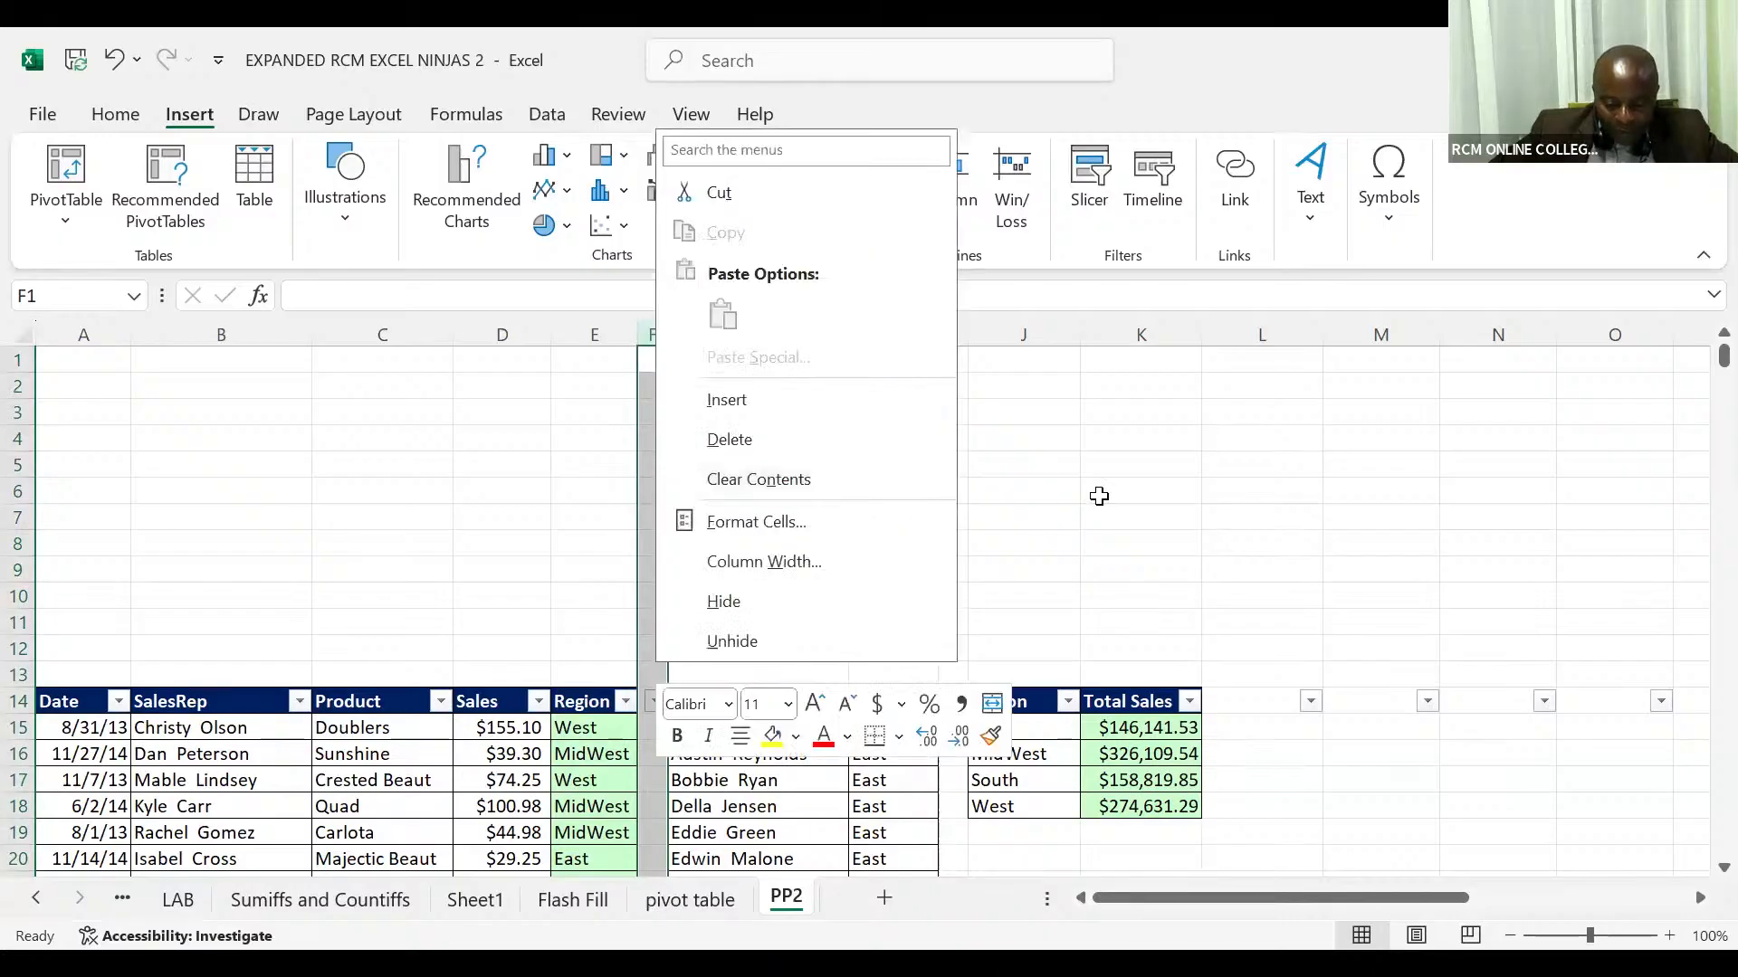
{"action": "key", "text": "Escape"}
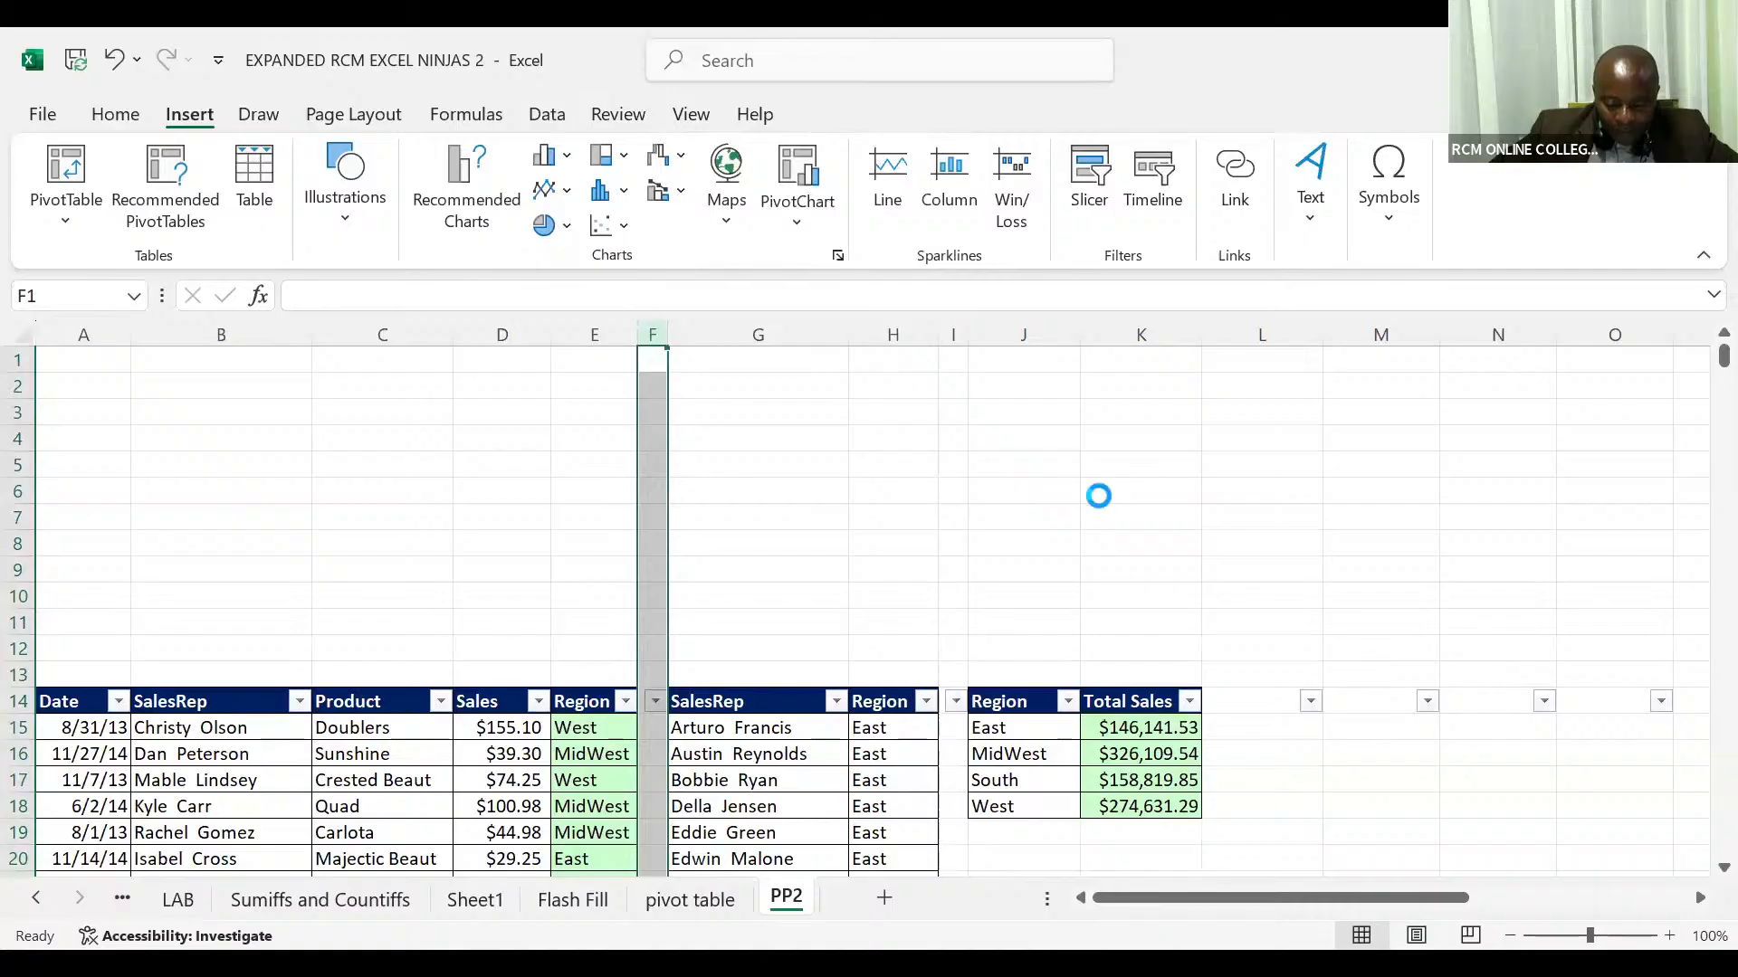
{"action": "key", "text": "ctrl+minus"}
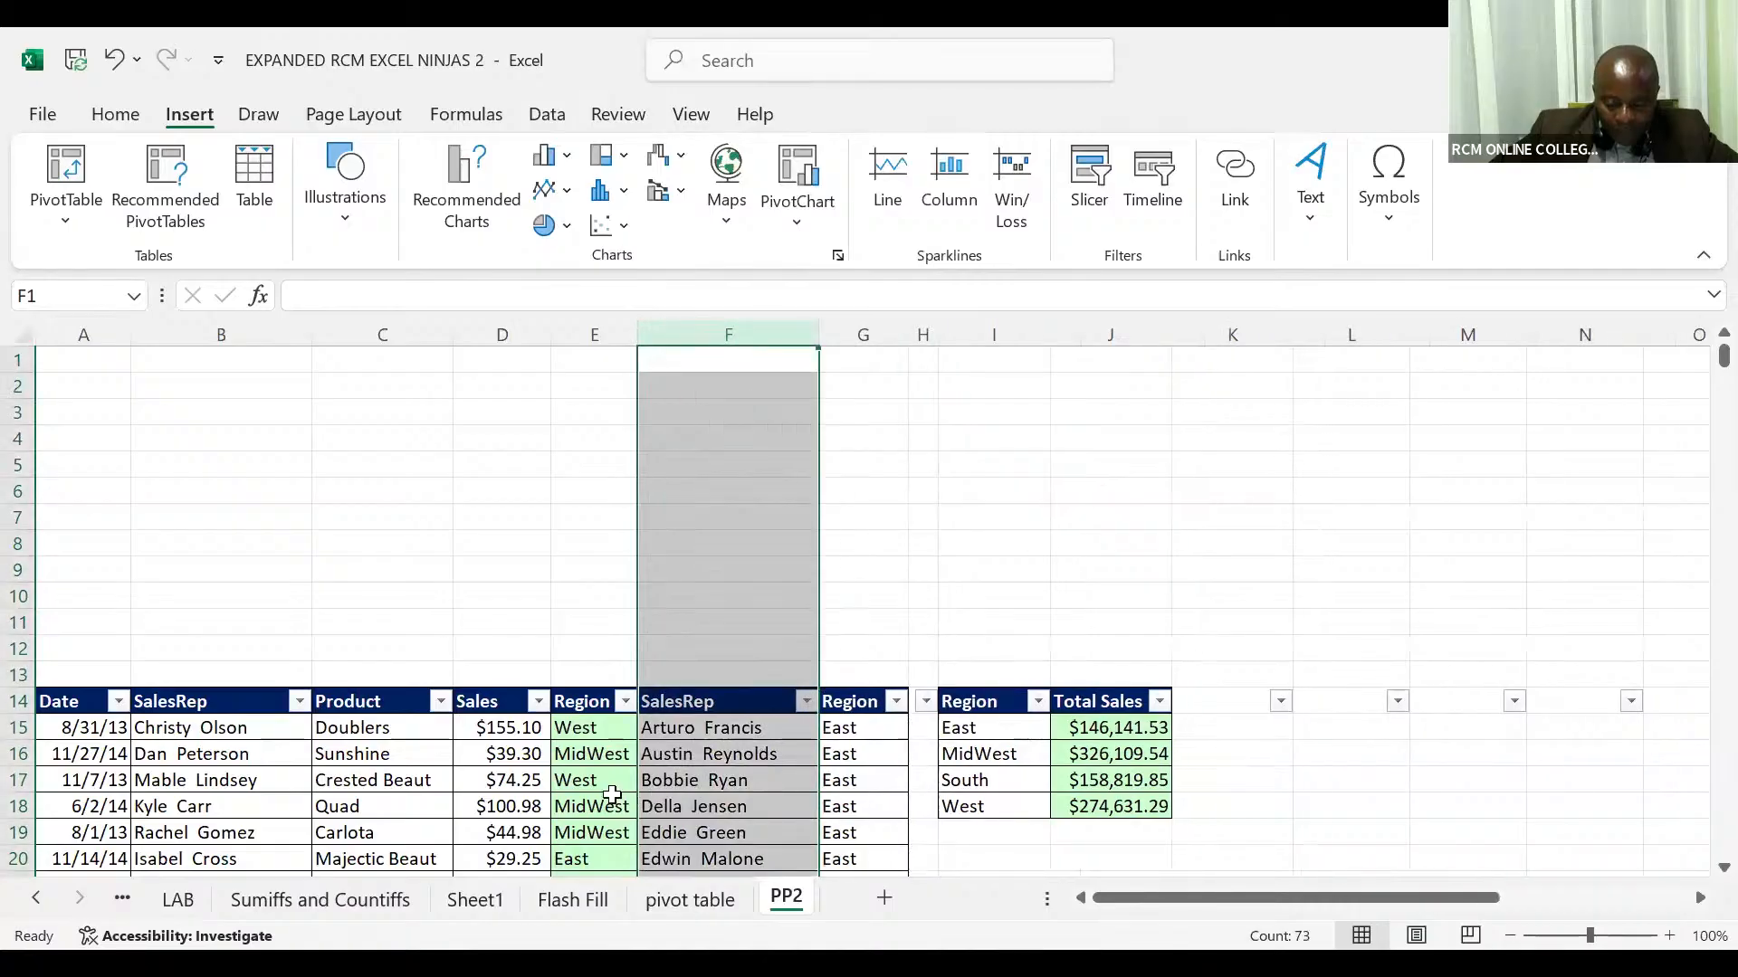
{"action": "left_click", "coordinate": [599, 800]}
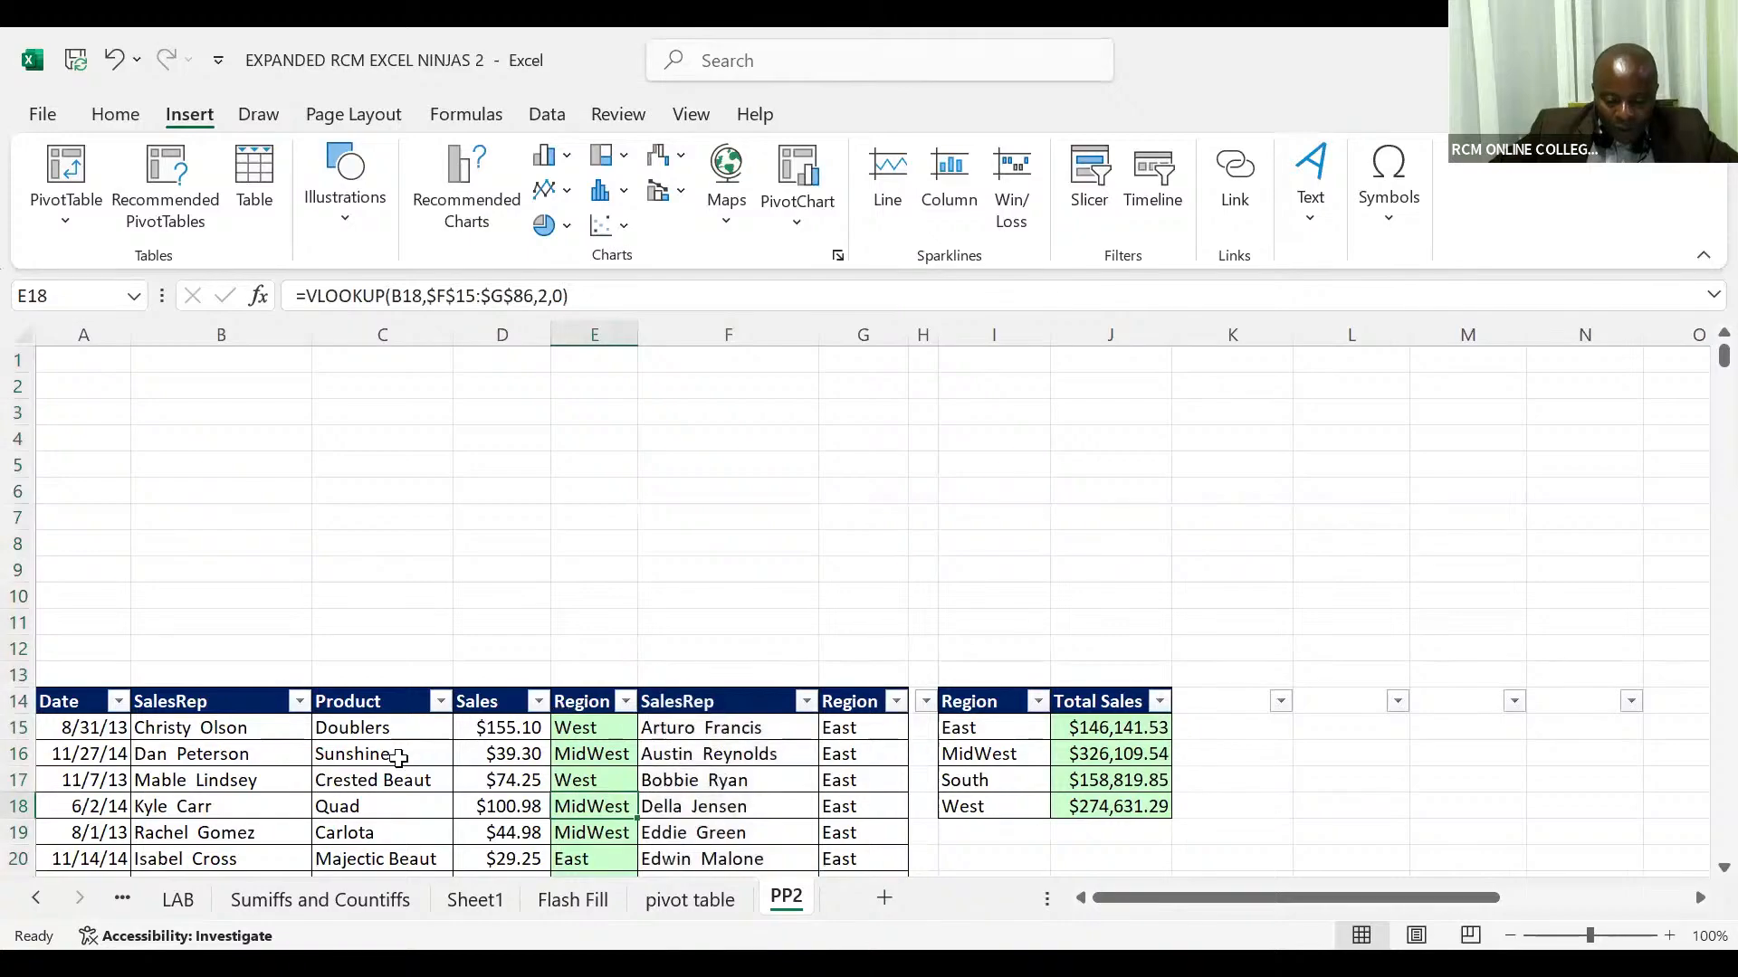
{"action": "left_click", "coordinate": [399, 758]}
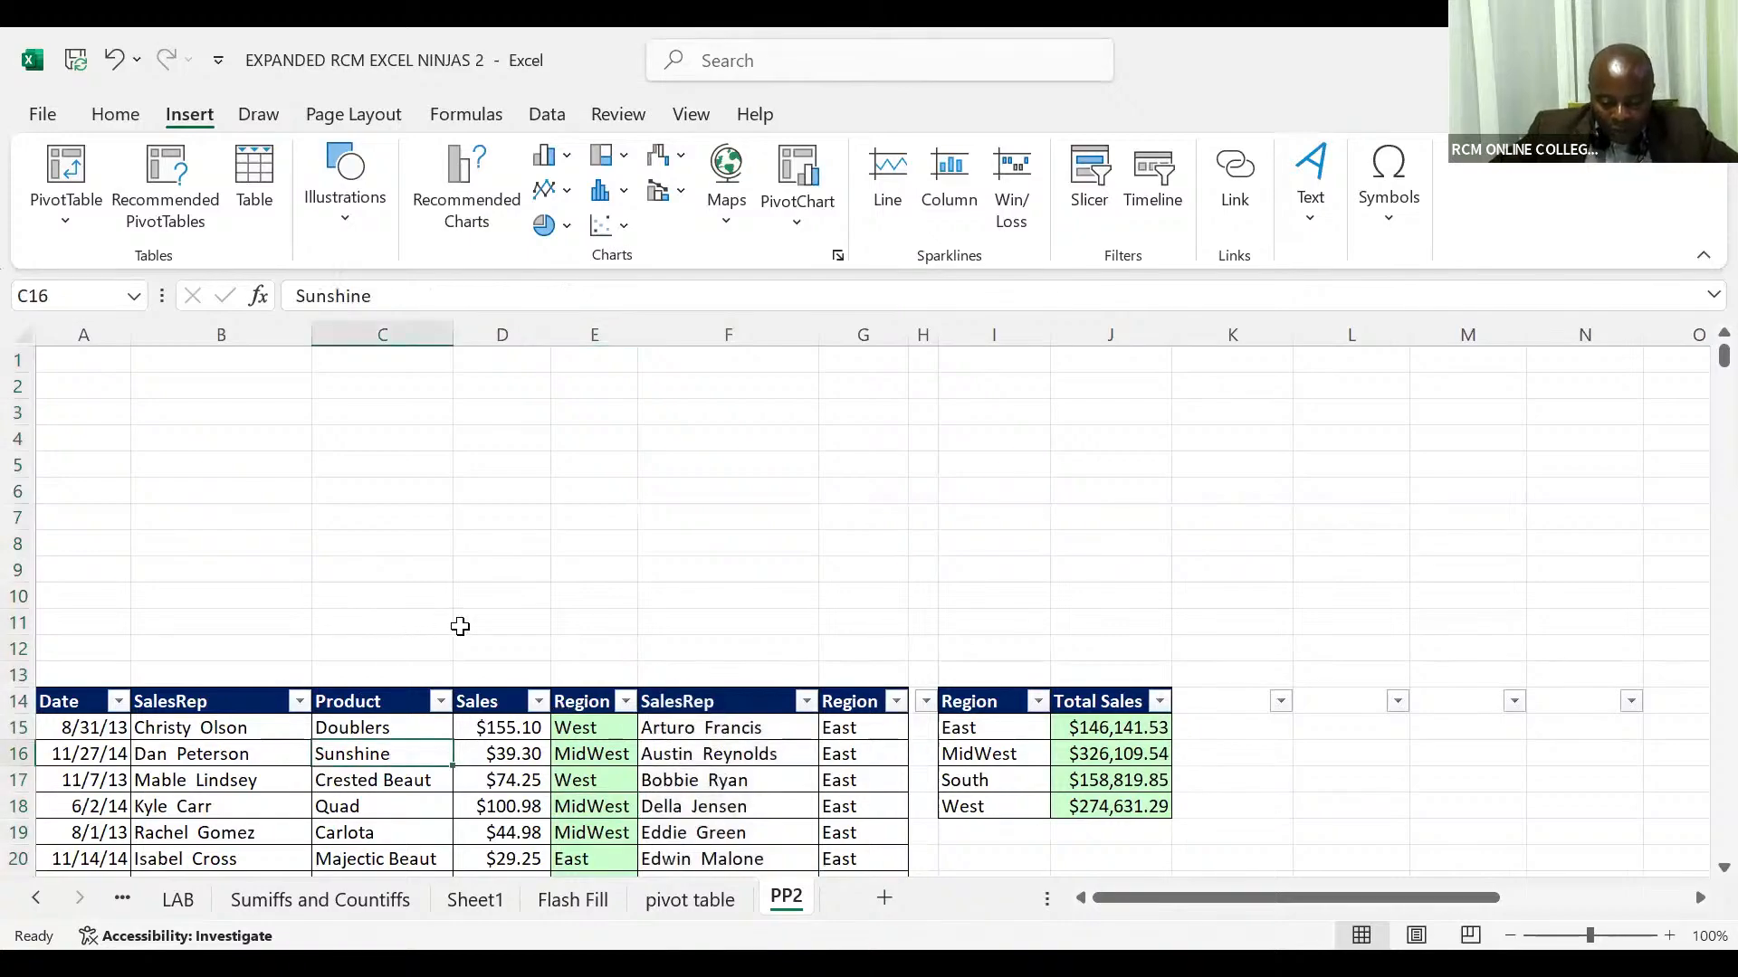
Step: Insert a new blank column at F, before the SalesRep region lookup list
{"action": "left_click", "coordinate": [732, 333]}
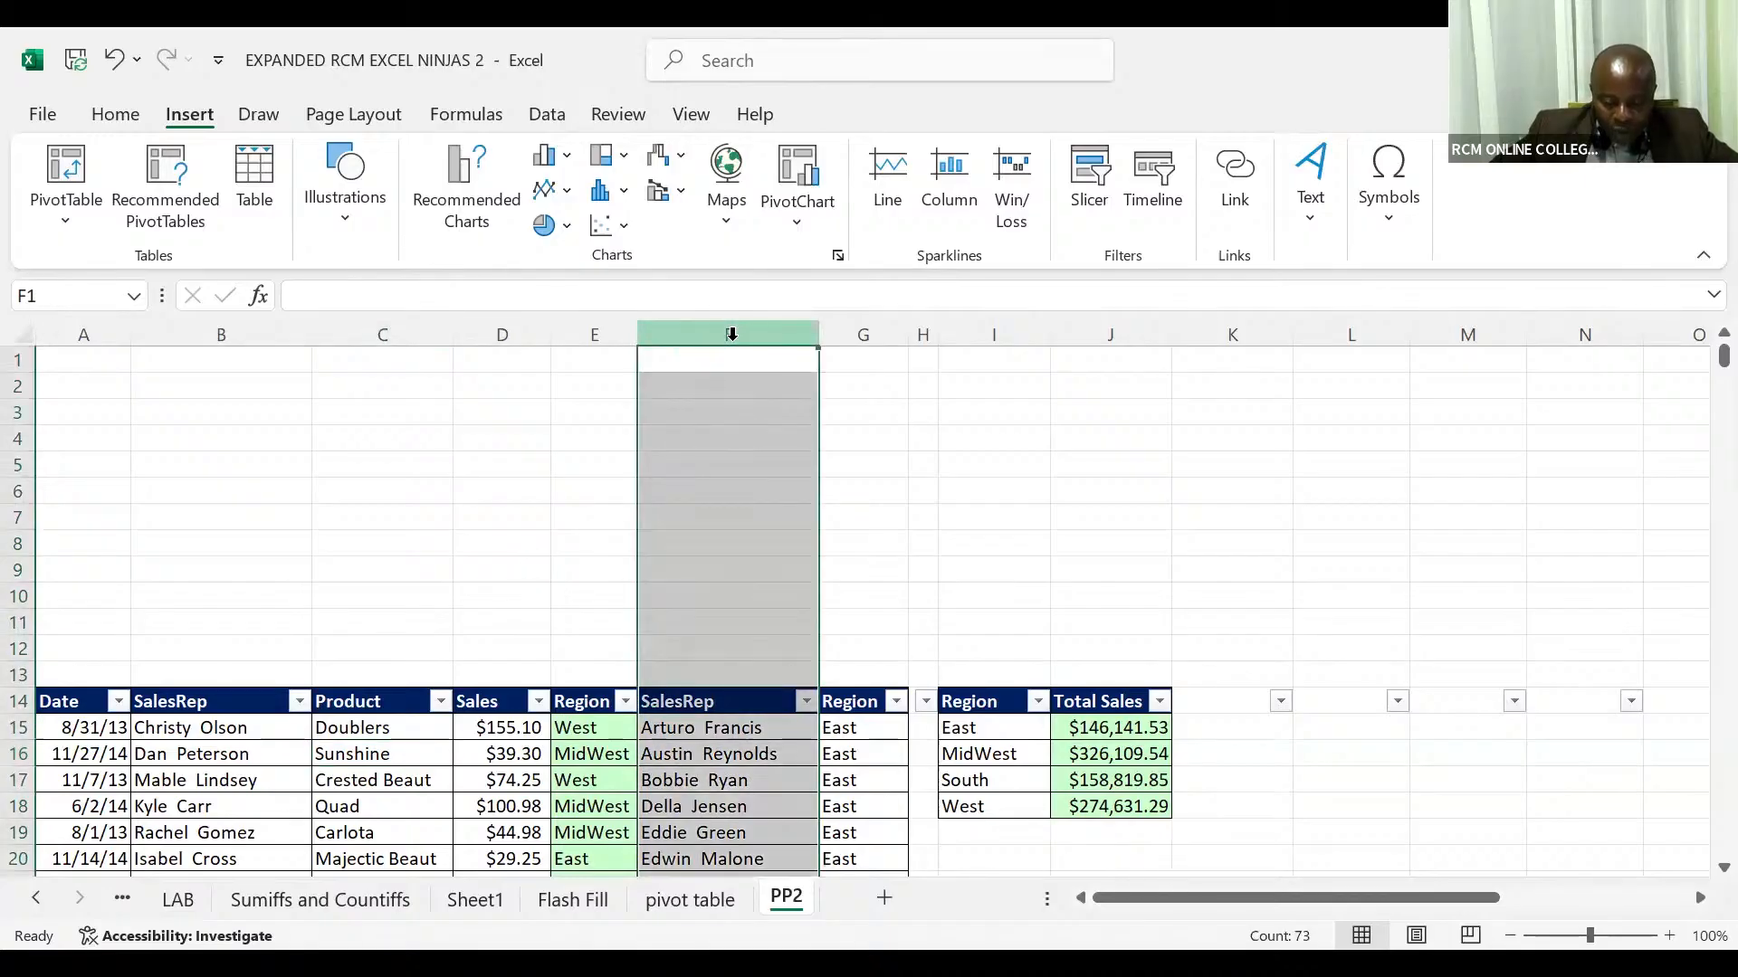
{"action": "key", "text": "ctrl+plus"}
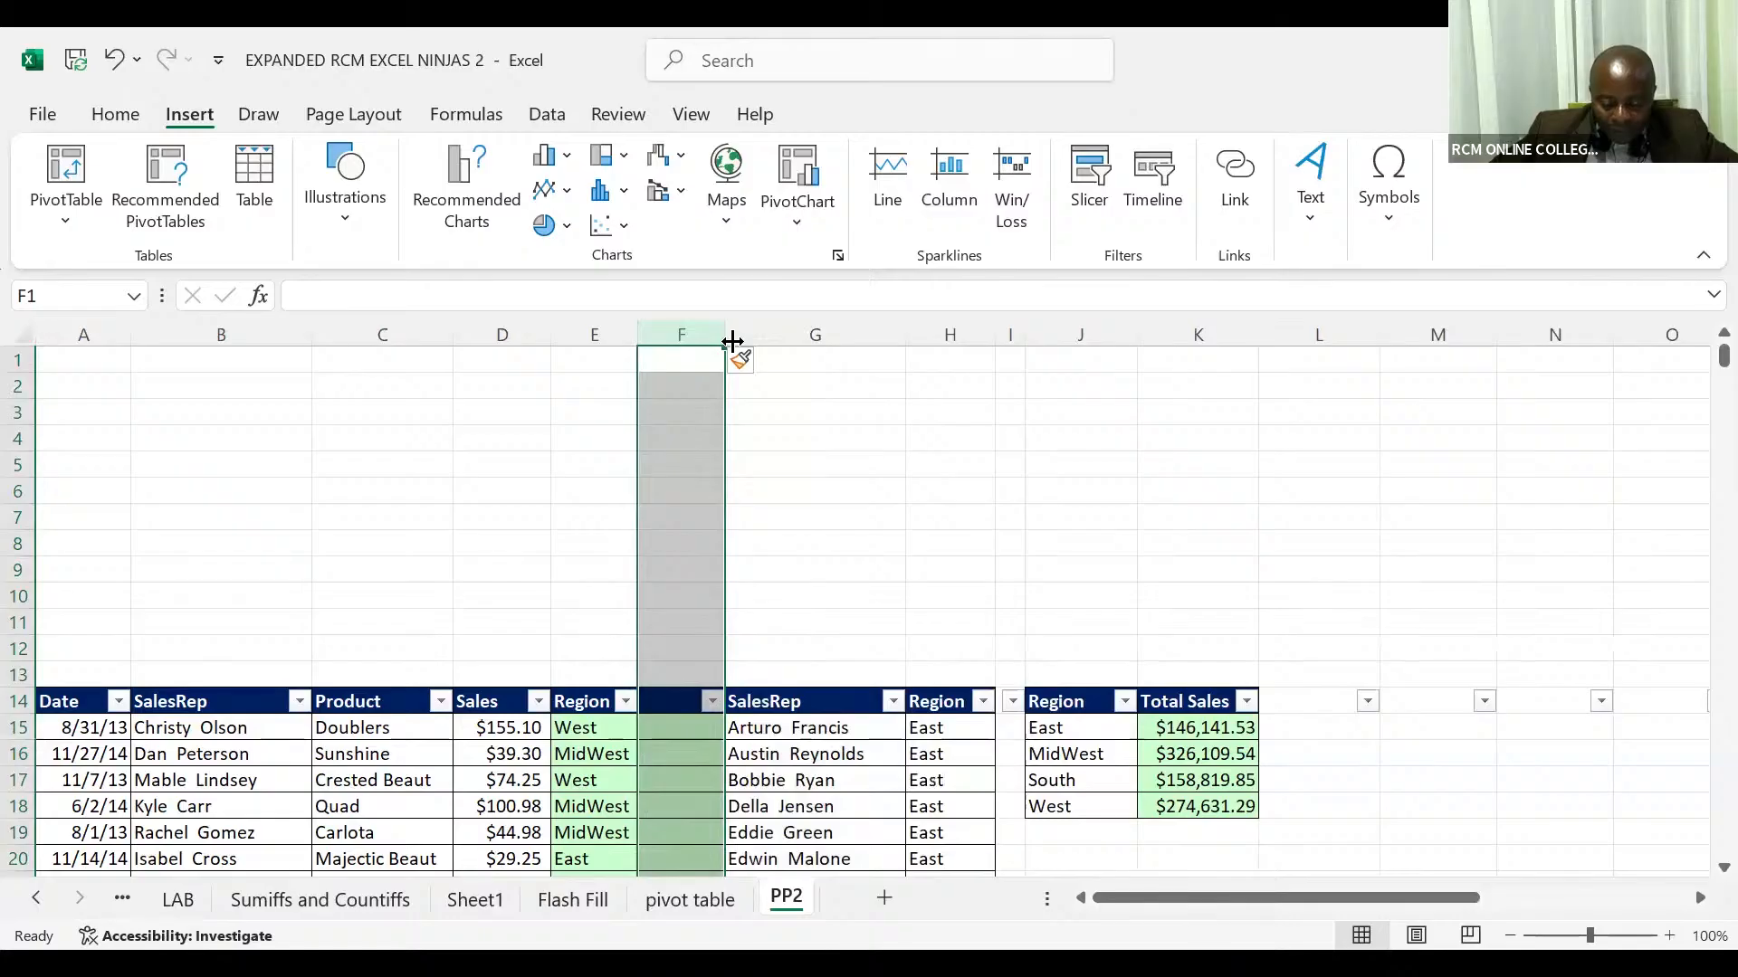
{"action": "left_click", "coordinate": [676, 727]}
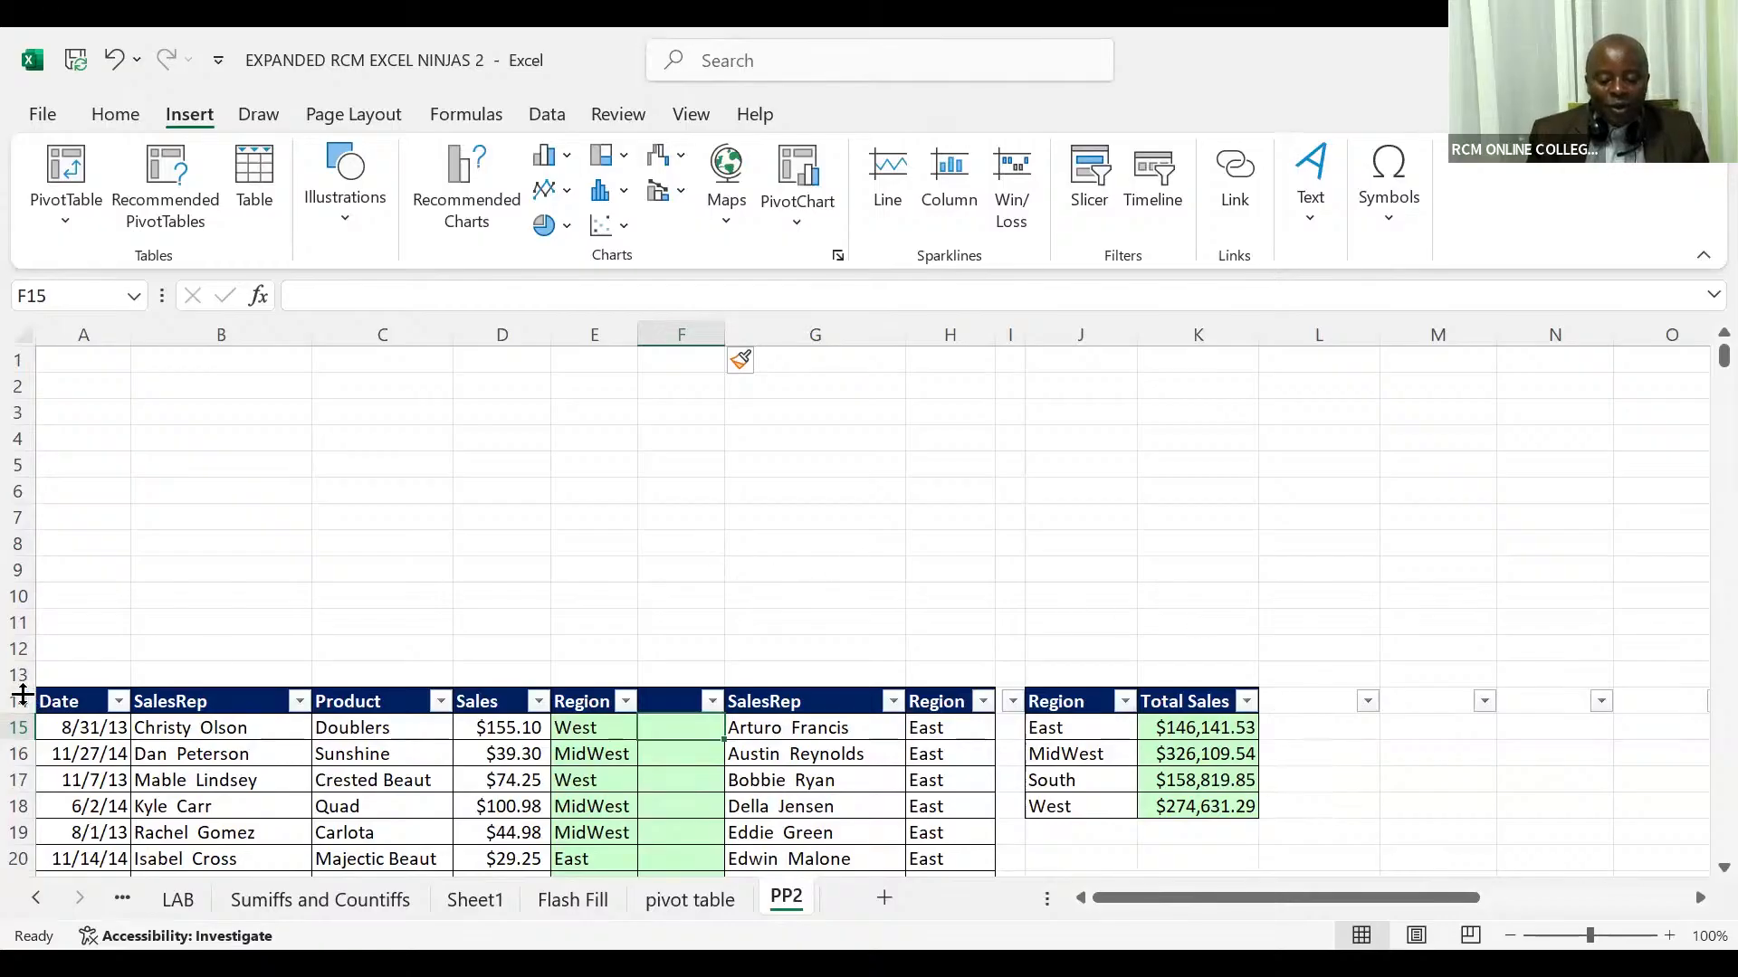
Step: Close the EXPANDED RCM EXCEL NINJAS 2 workbook without saving its changes
{"action": "left_click", "coordinate": [23, 700]}
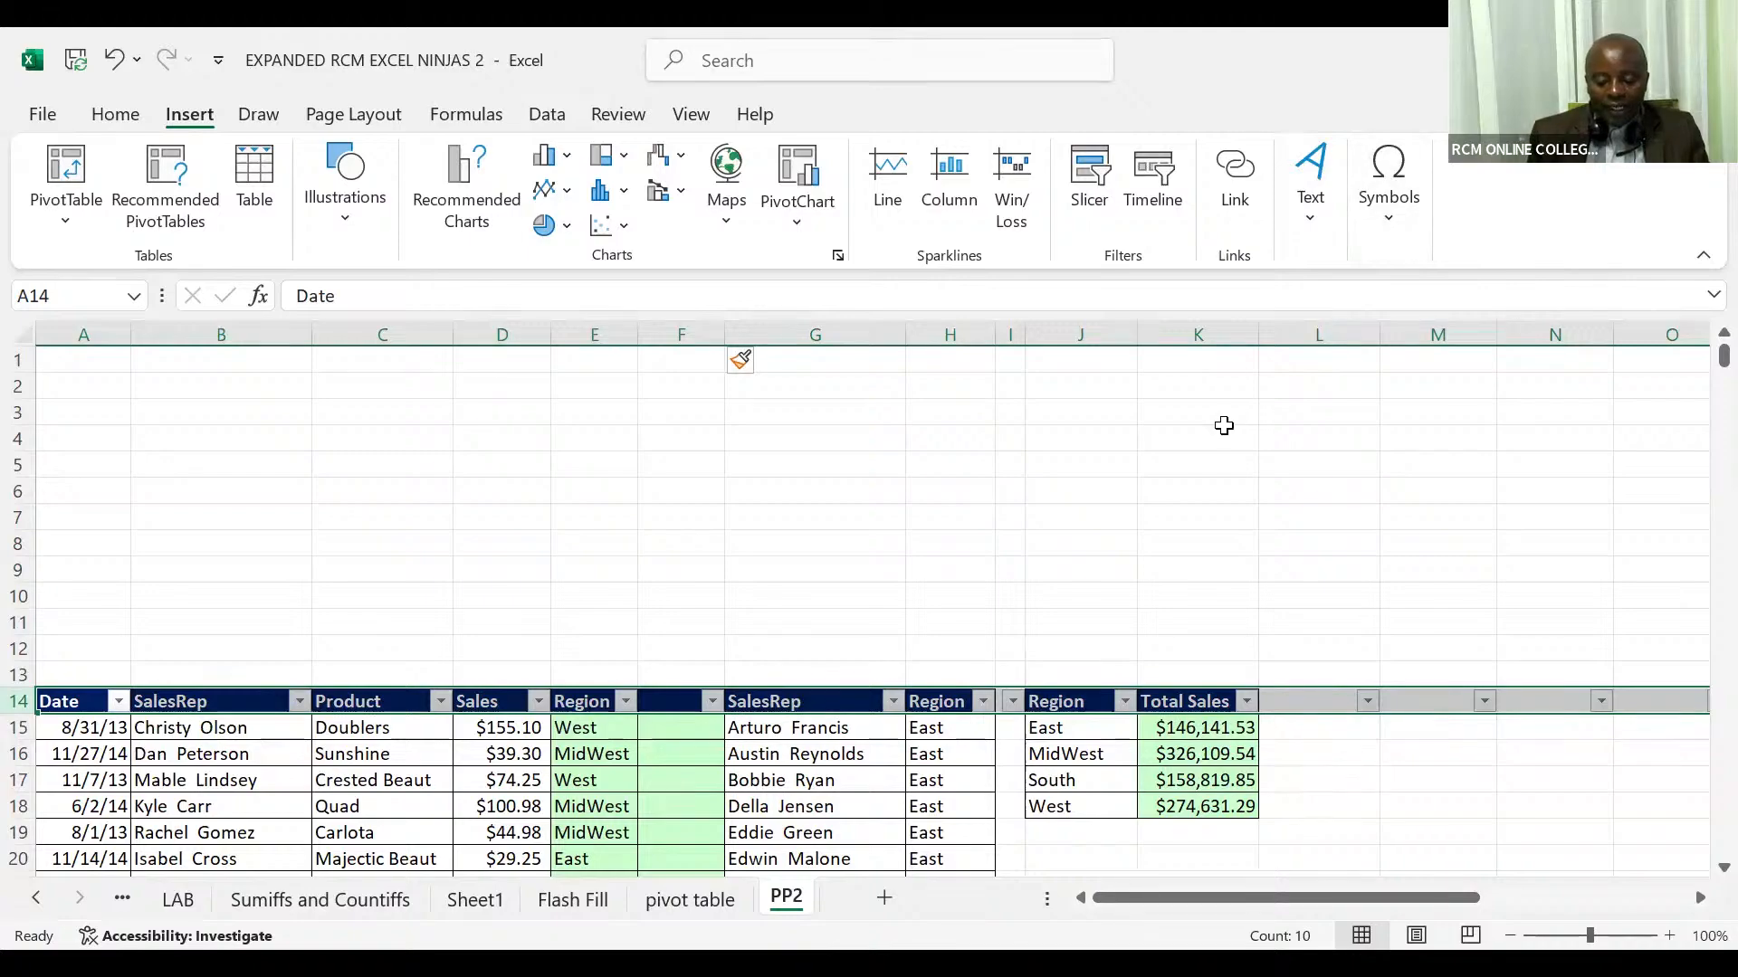
{"action": "left_click", "coordinate": [1225, 427]}
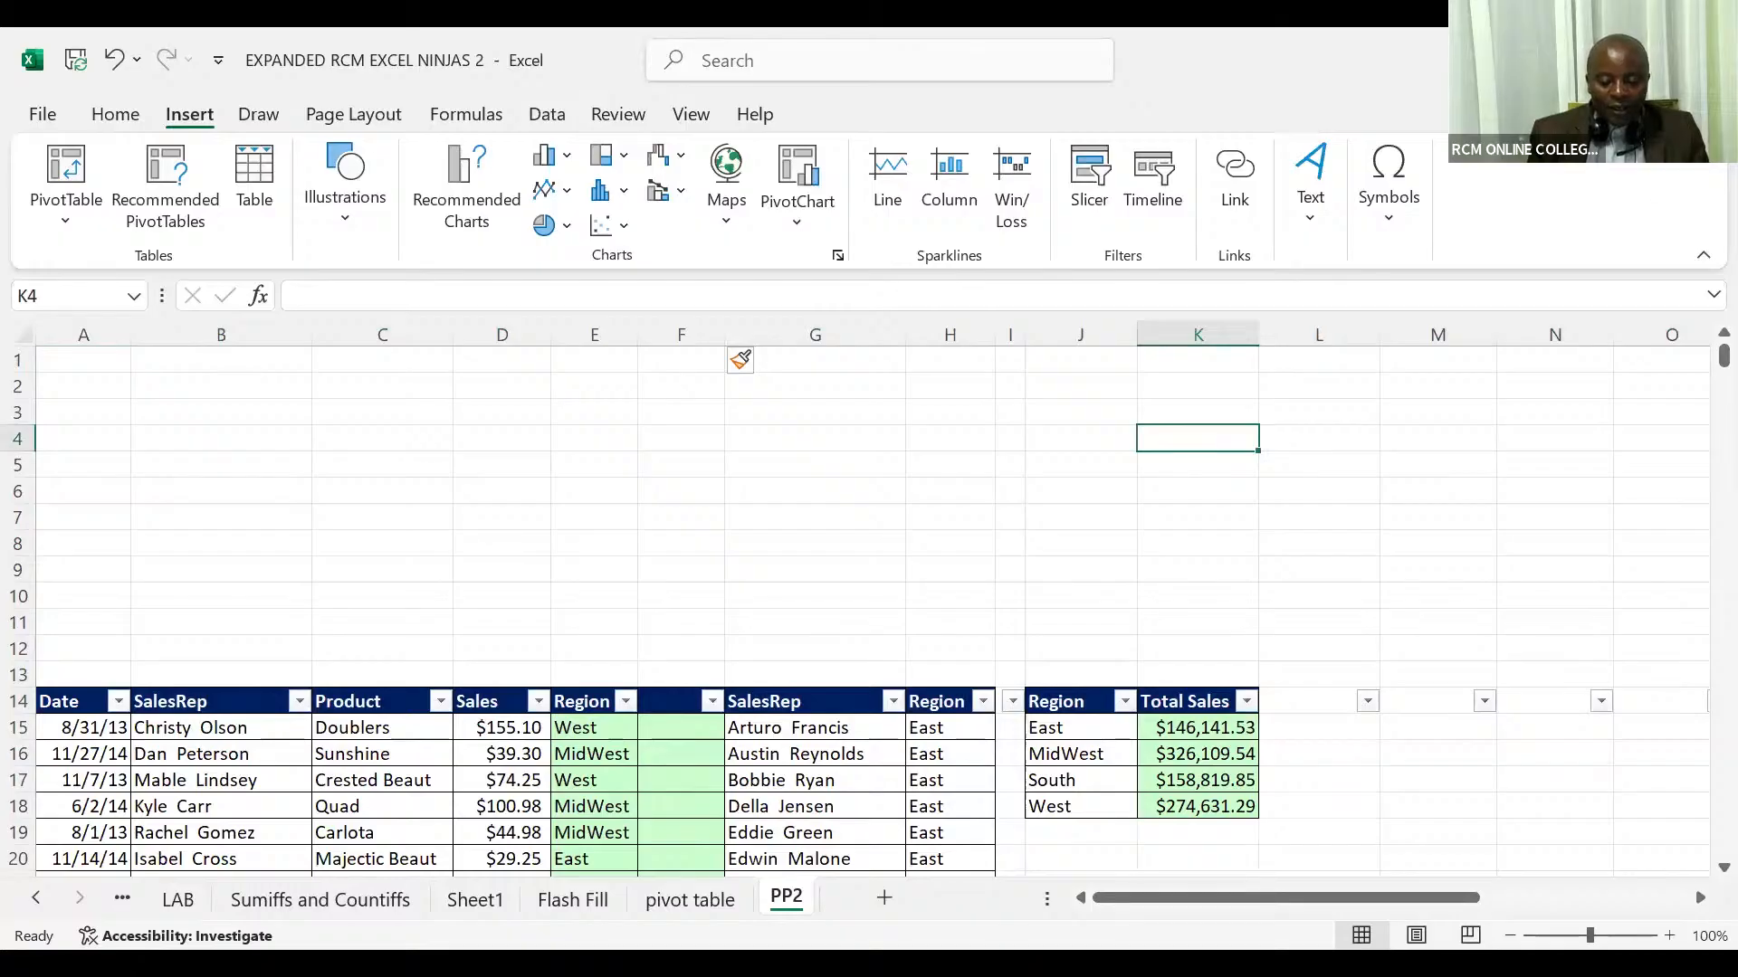
{"action": "key", "text": "ctrl+w"}
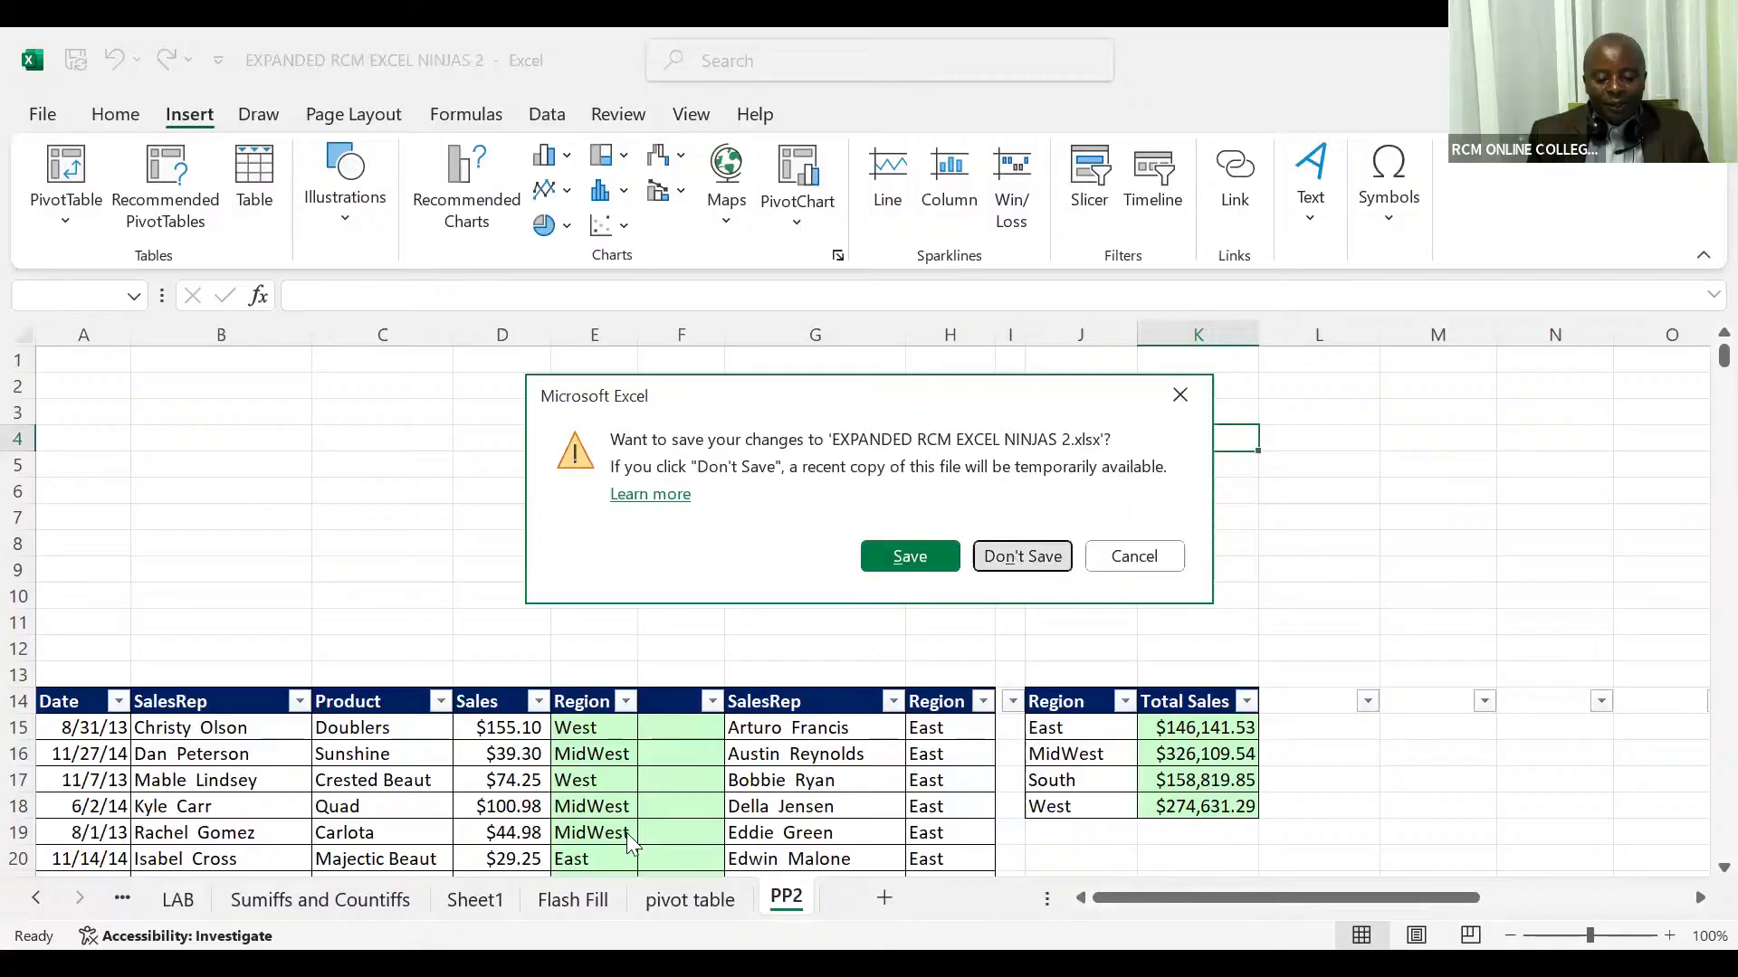
{"action": "left_click", "coordinate": [1014, 559]}
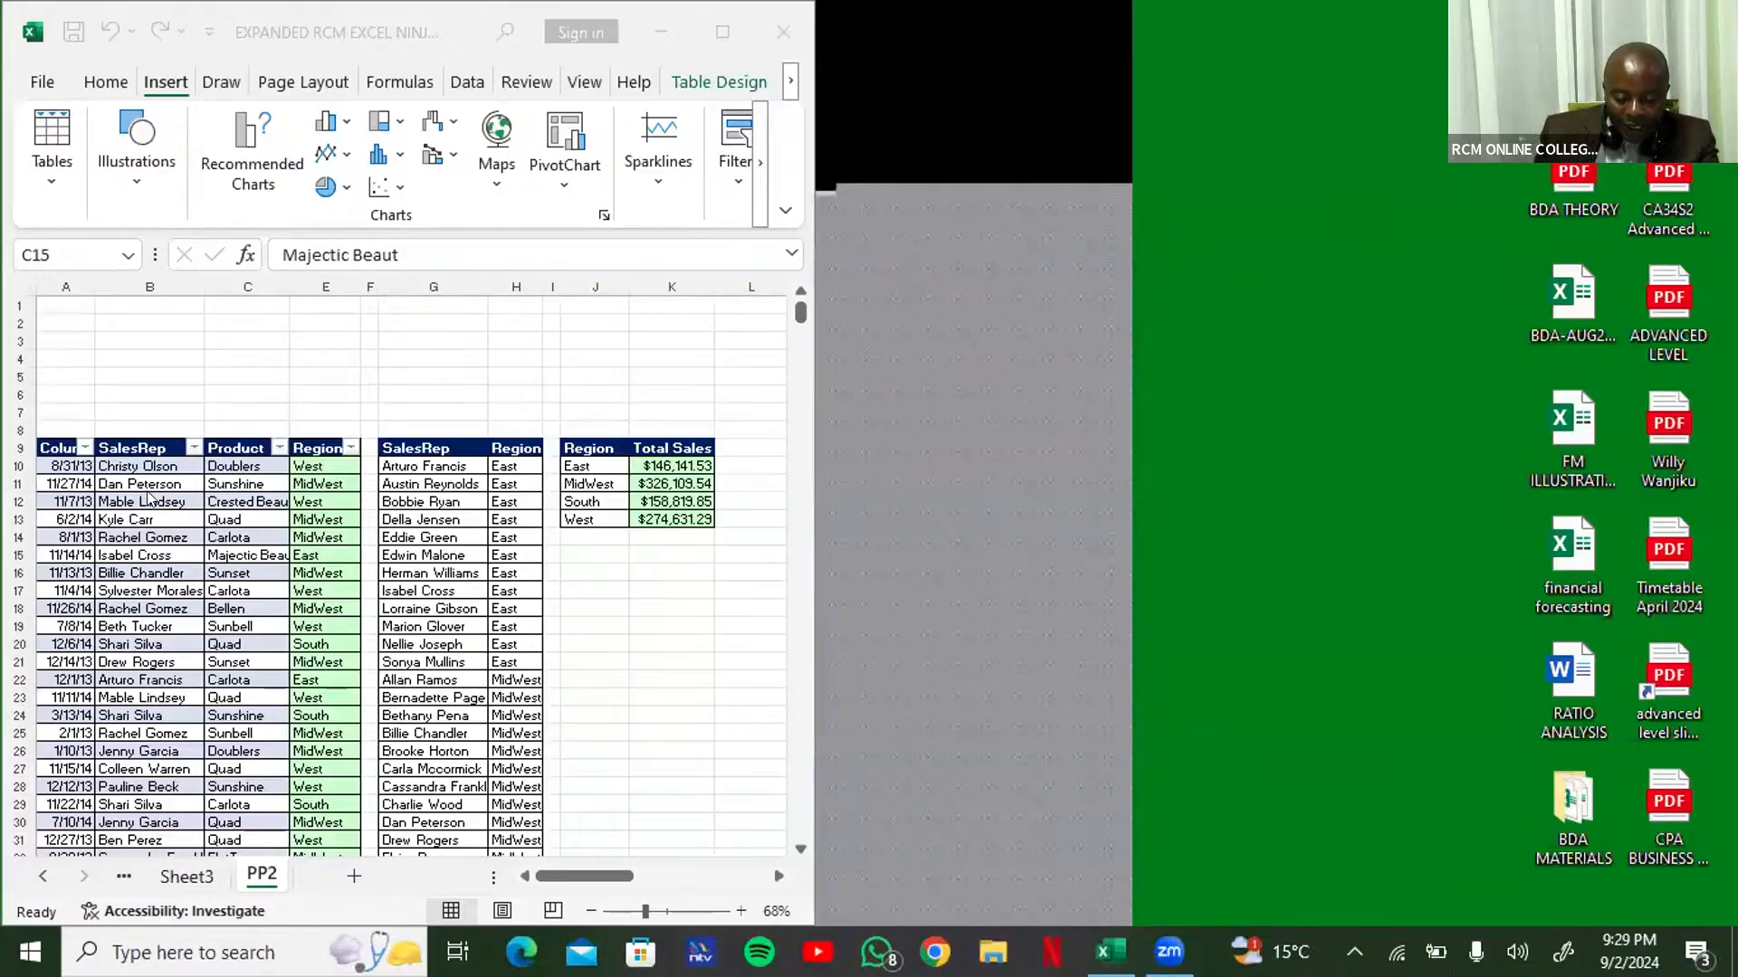
Step: Widen the workbook window and insert a slicer for the Region field of the sales table on the PP2 sheet
{"action": "left_click", "coordinate": [204, 559]}
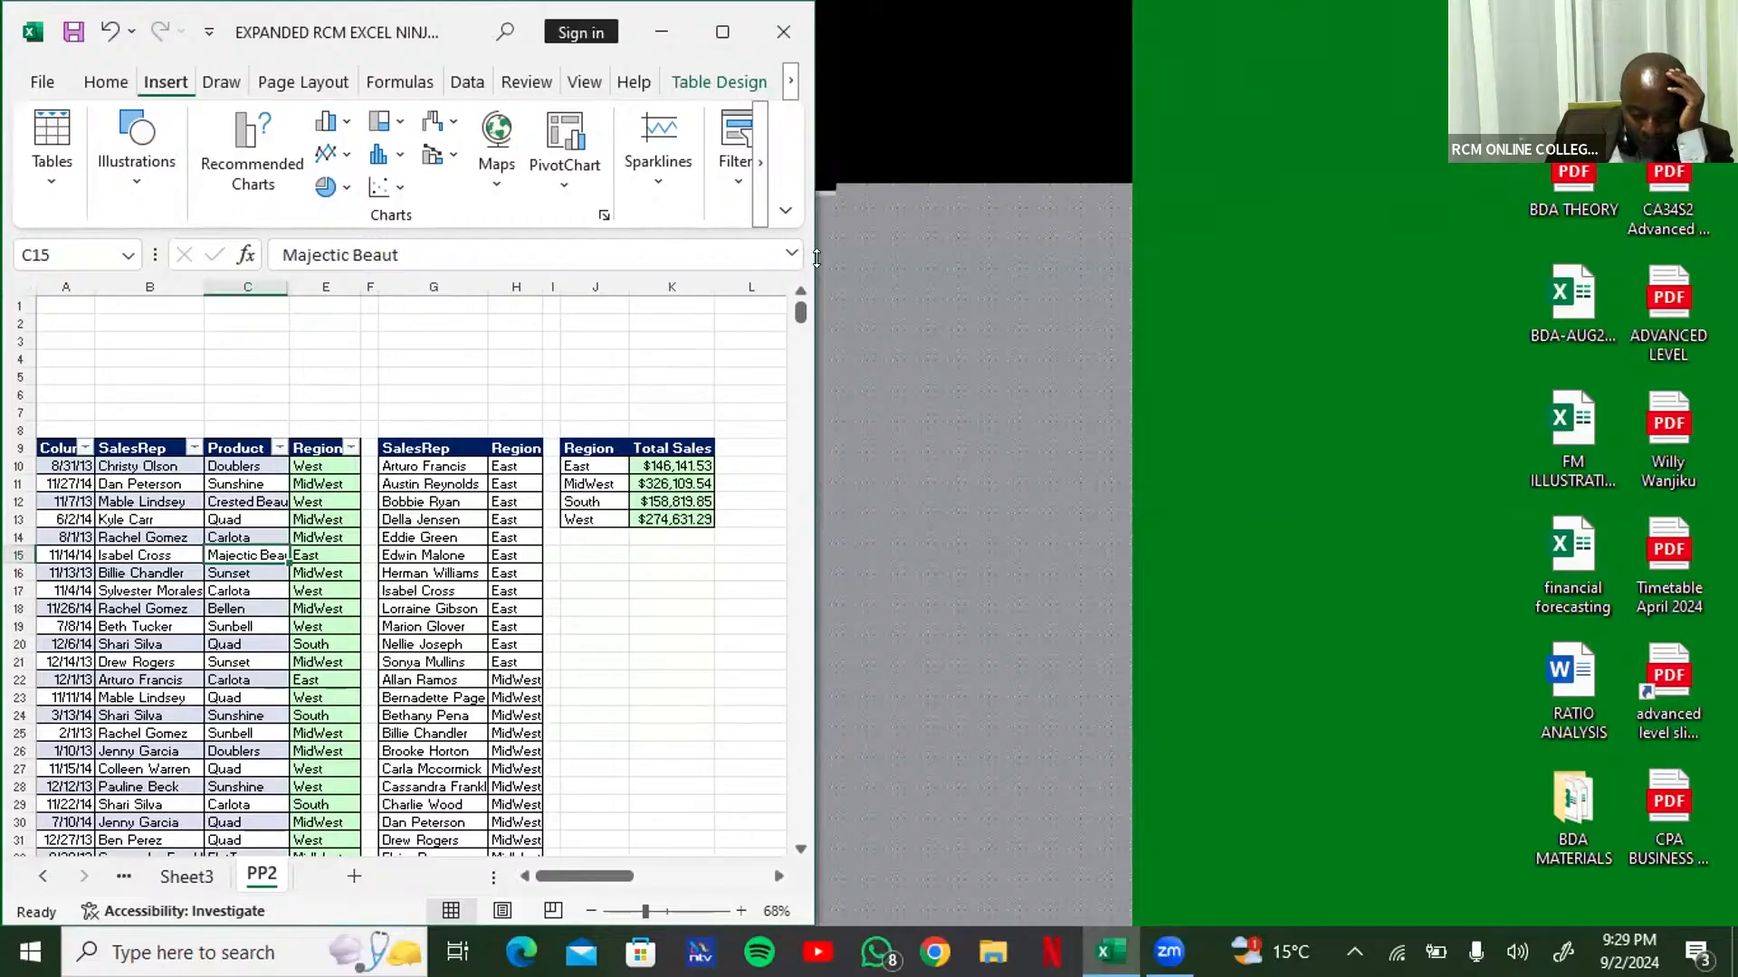
{"action": "left_click_drag", "start_coordinate": [816, 259], "coordinate": [1334, 259]}
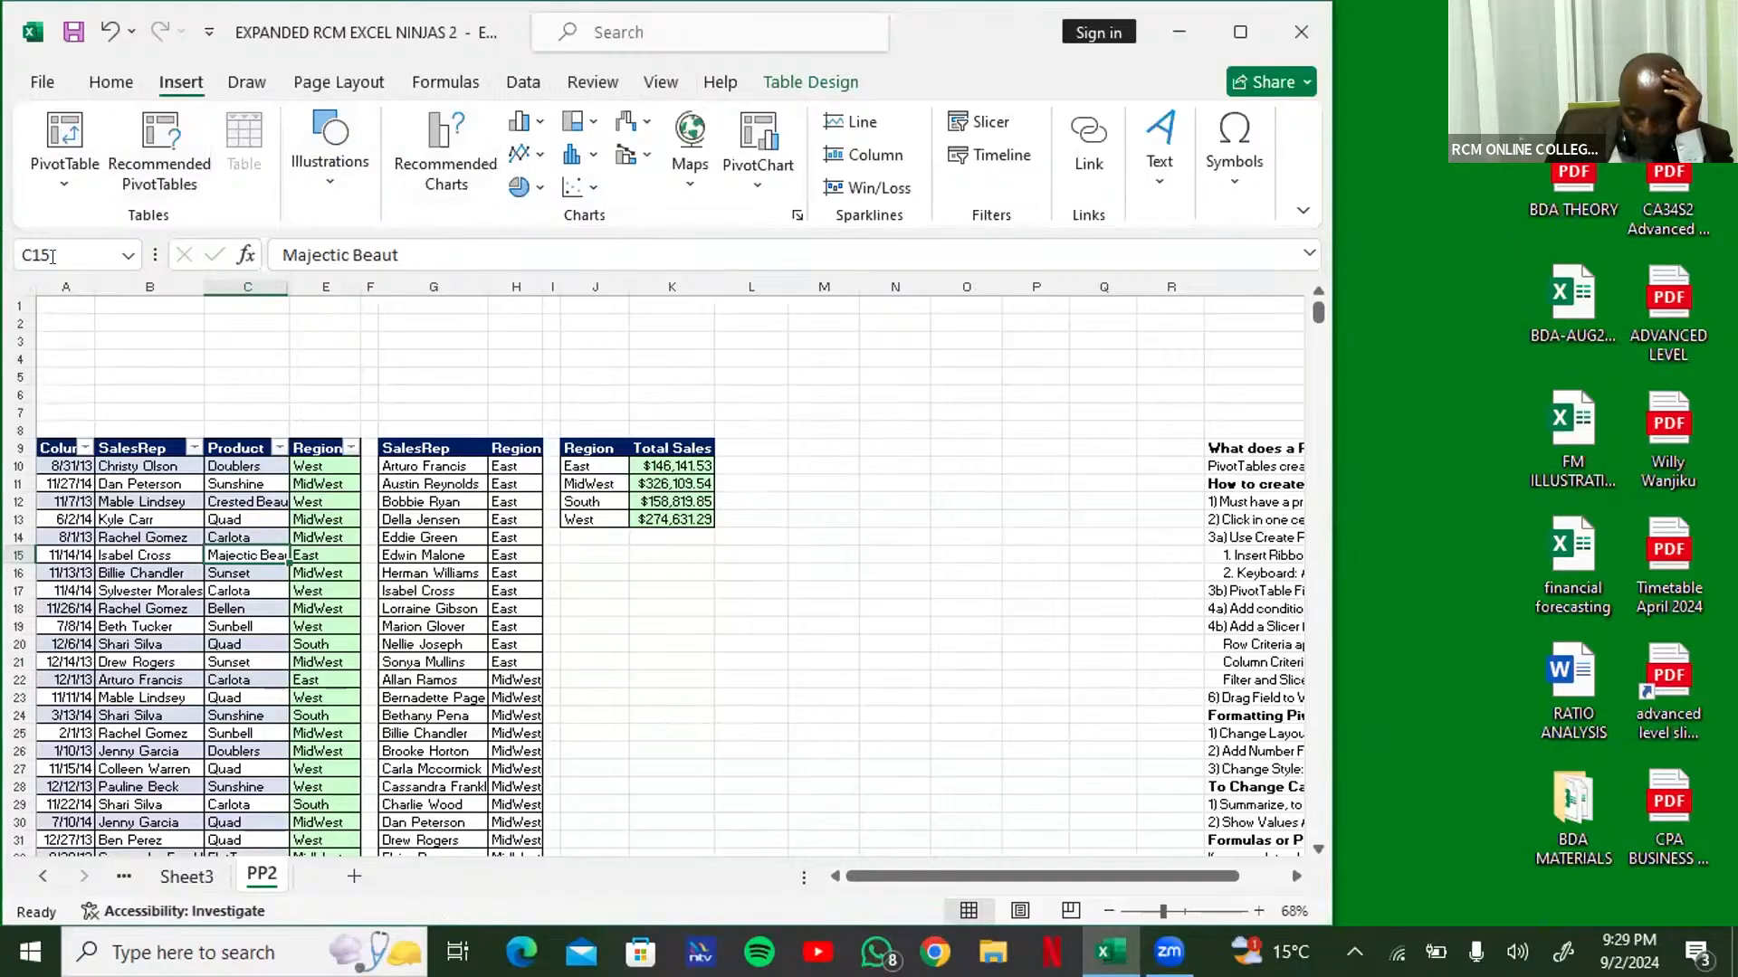
{"action": "left_click", "coordinate": [980, 122]}
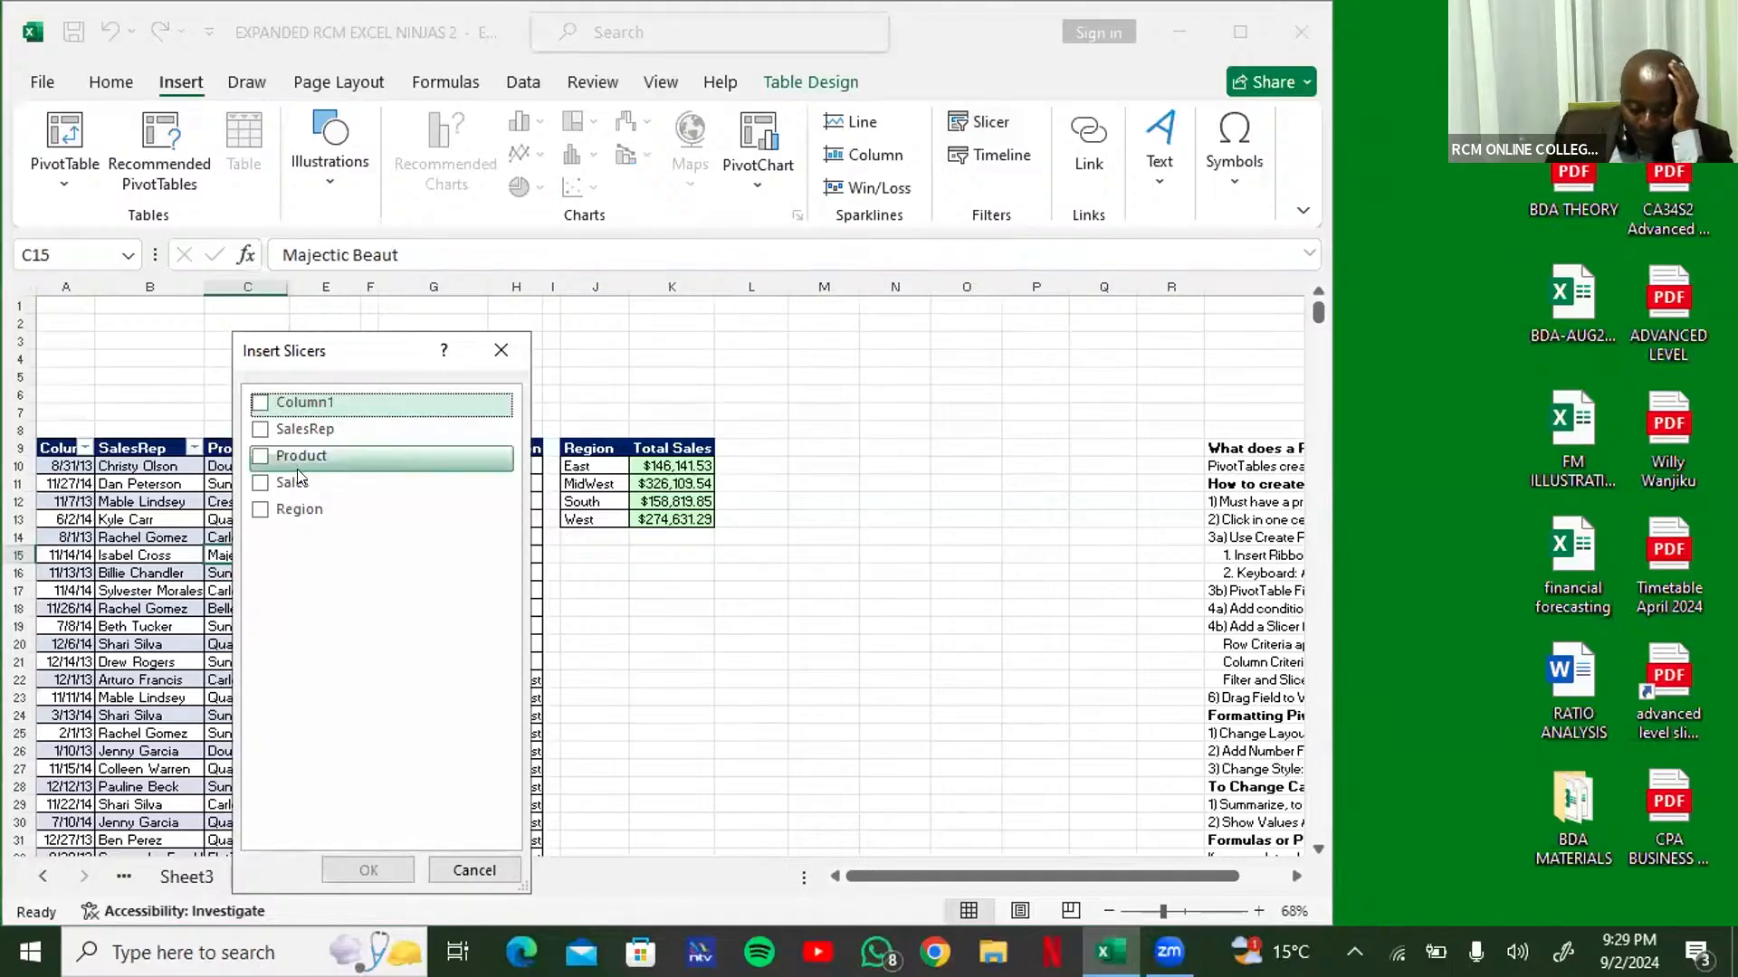
{"action": "left_click", "coordinate": [257, 515]}
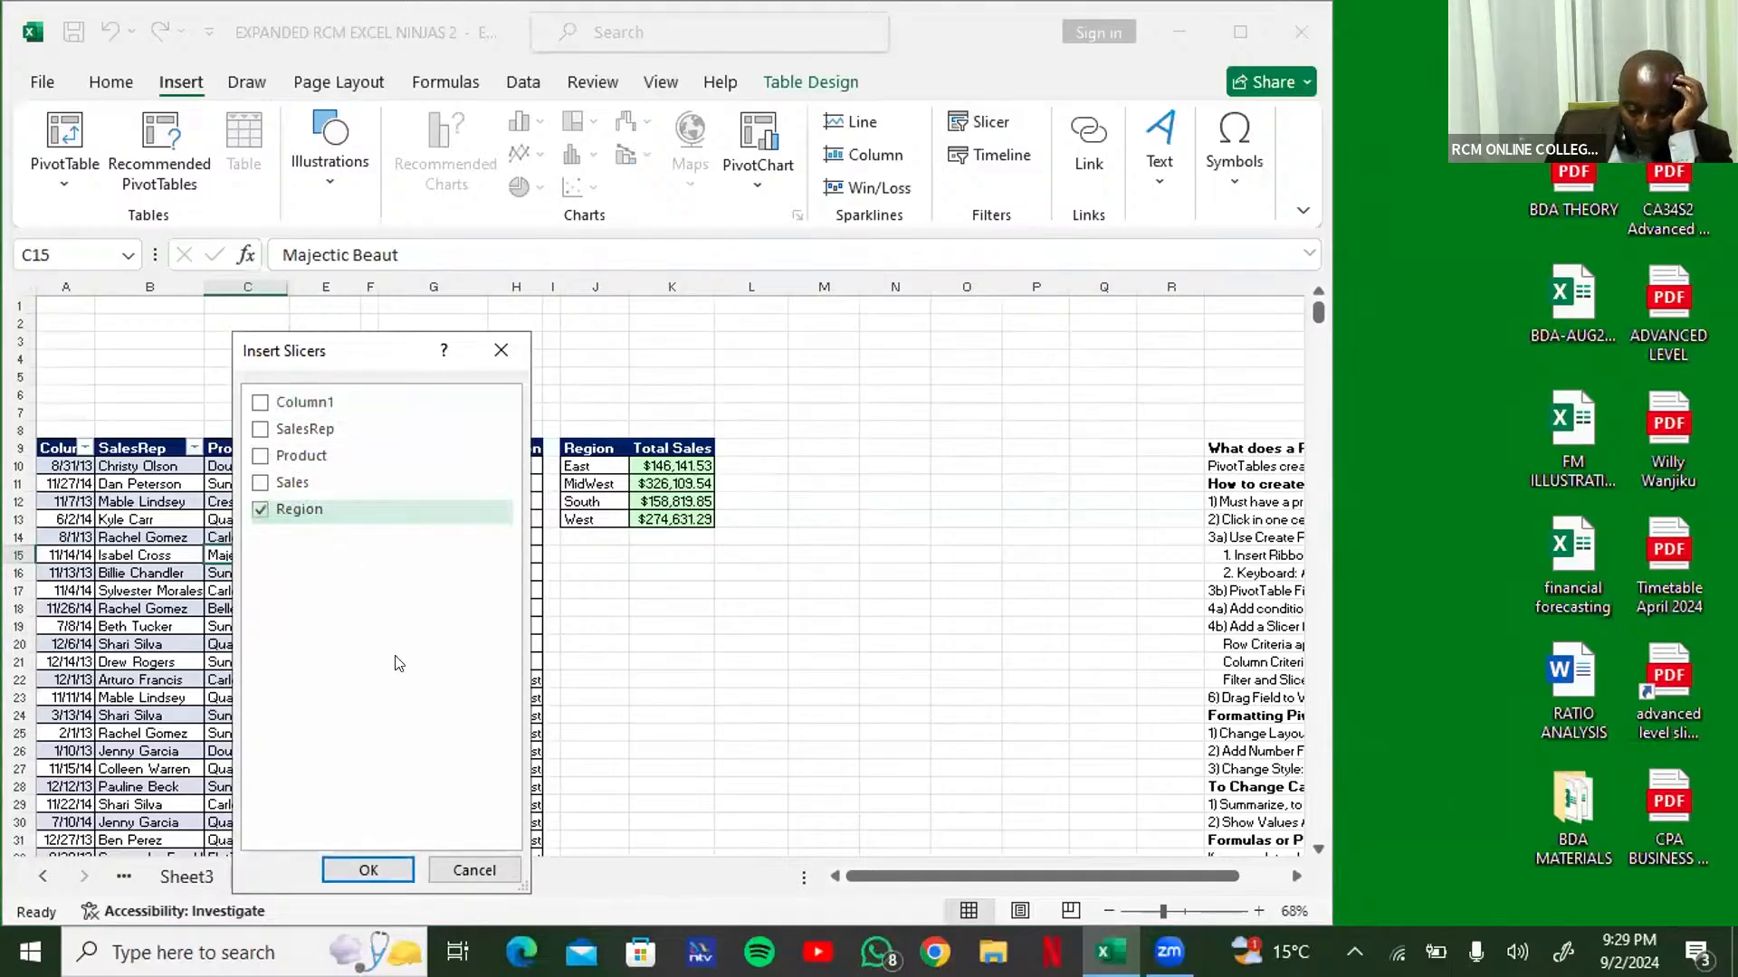
{"action": "left_click", "coordinate": [380, 871]}
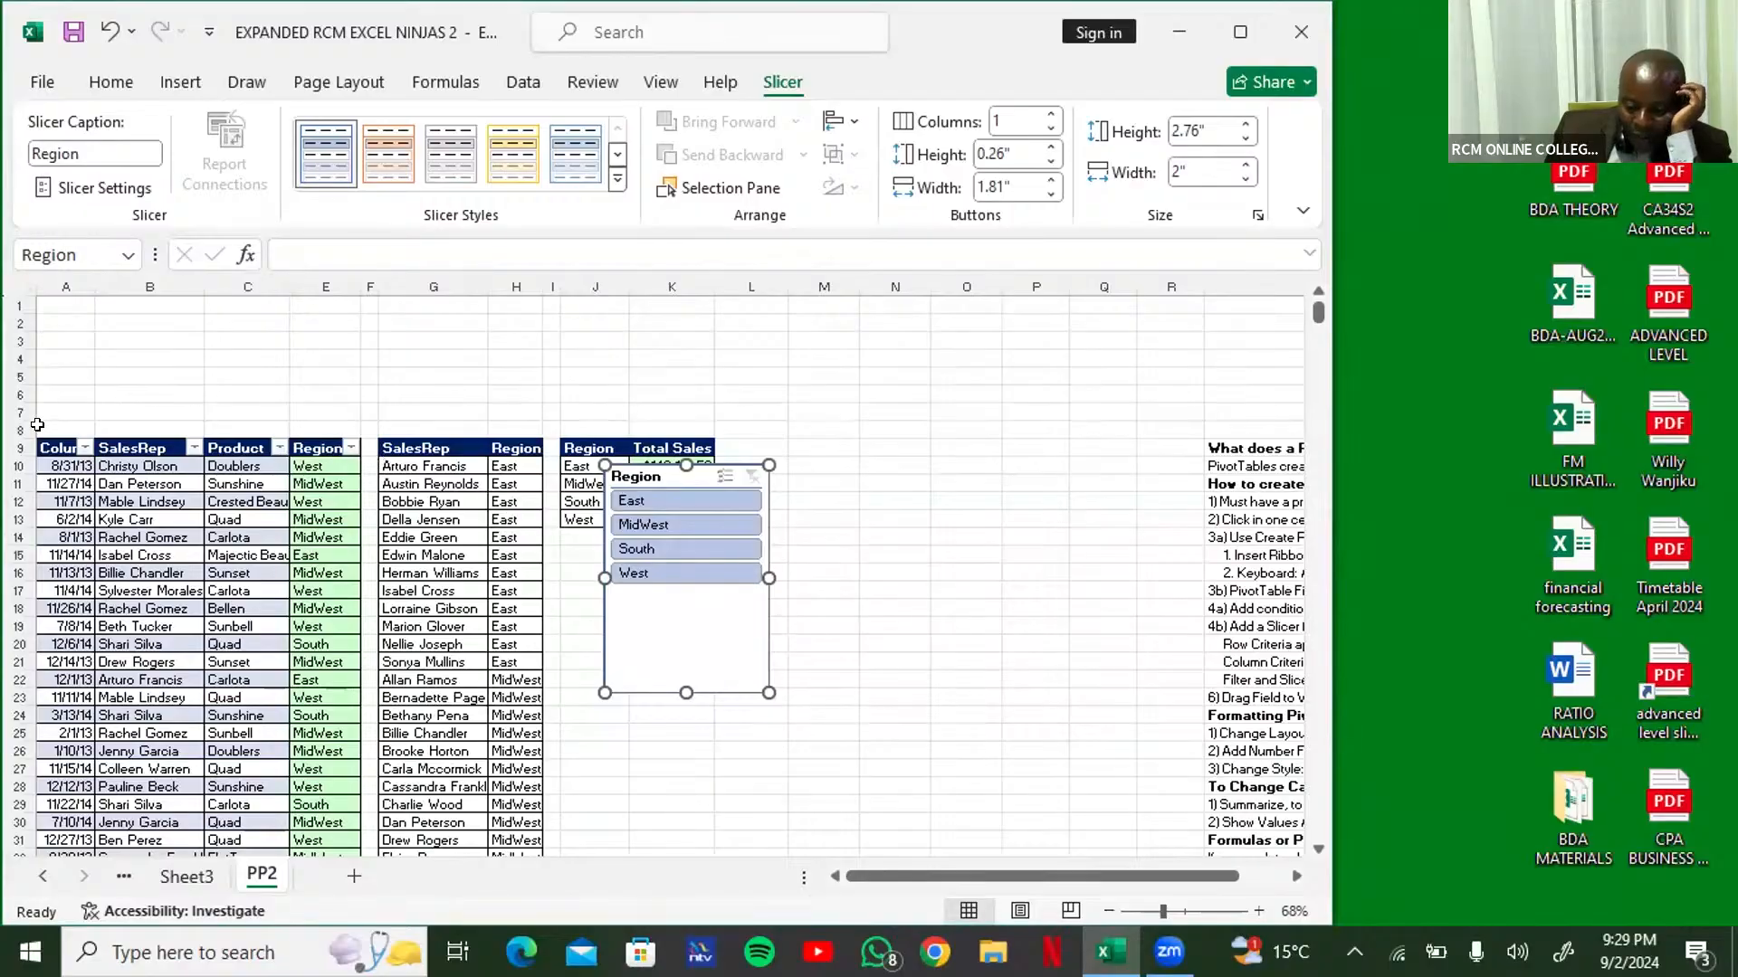
Step: Arrange the Region slicer's buttons in 4 columns
{"action": "left_click", "coordinate": [1051, 115]}
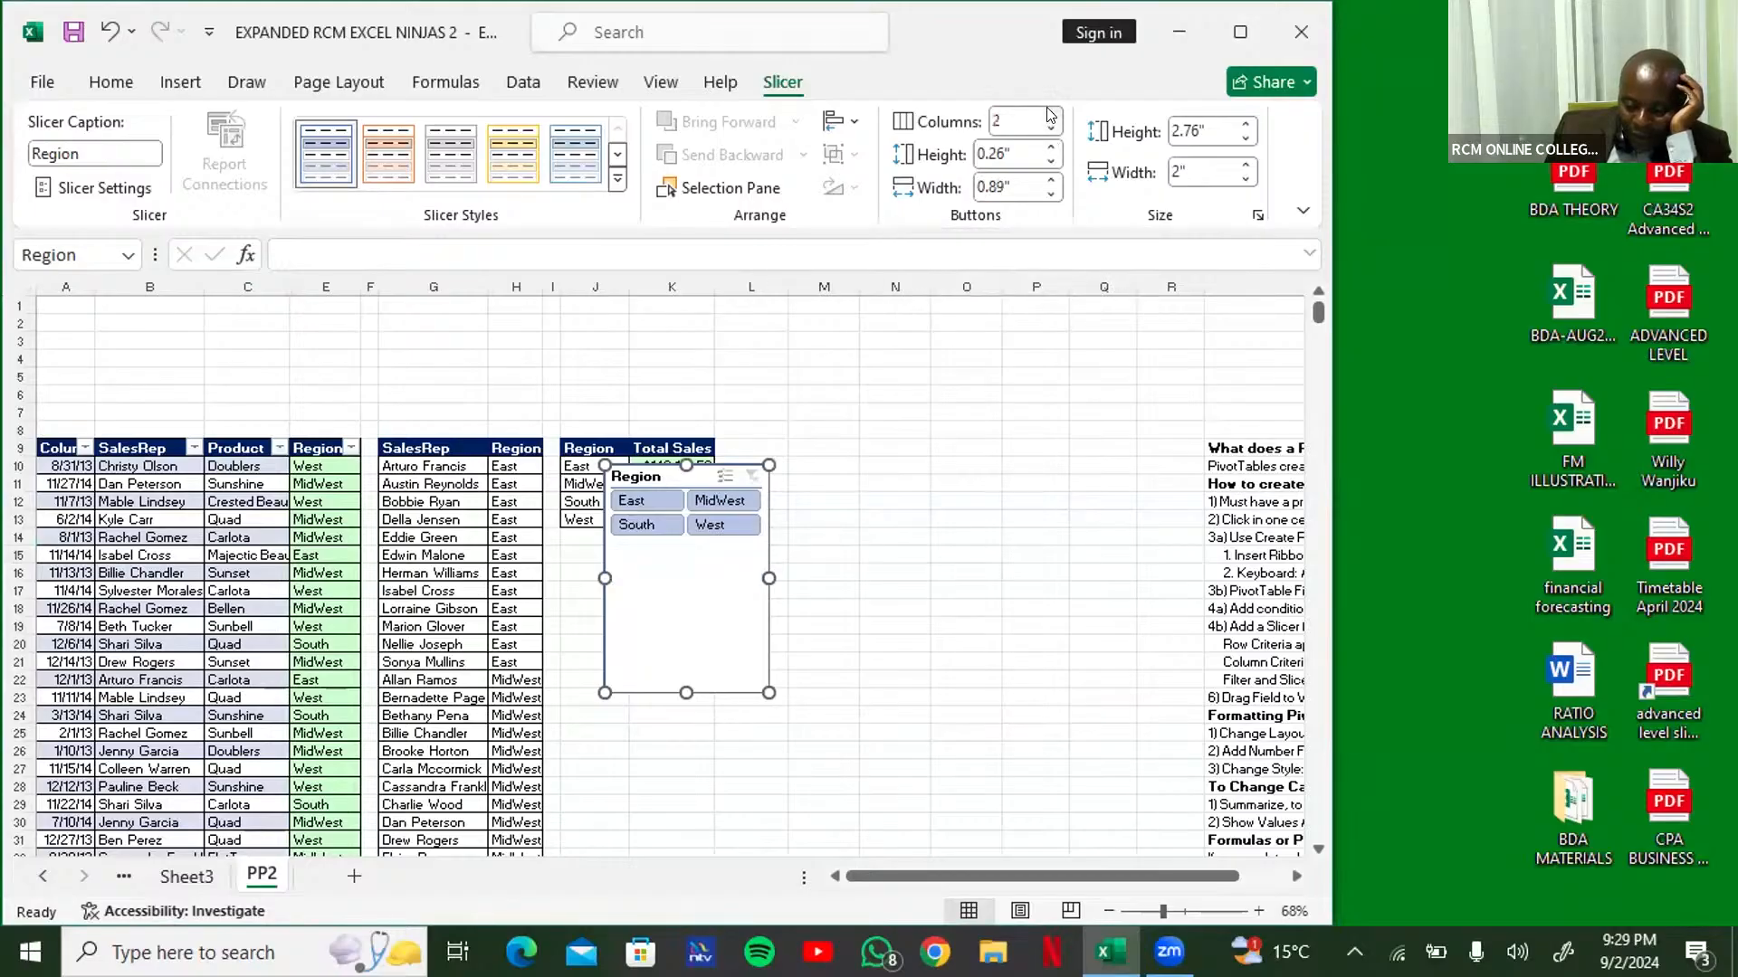
{"action": "left_click", "coordinate": [1051, 115]}
{"action": "left_click", "coordinate": [1051, 115]}
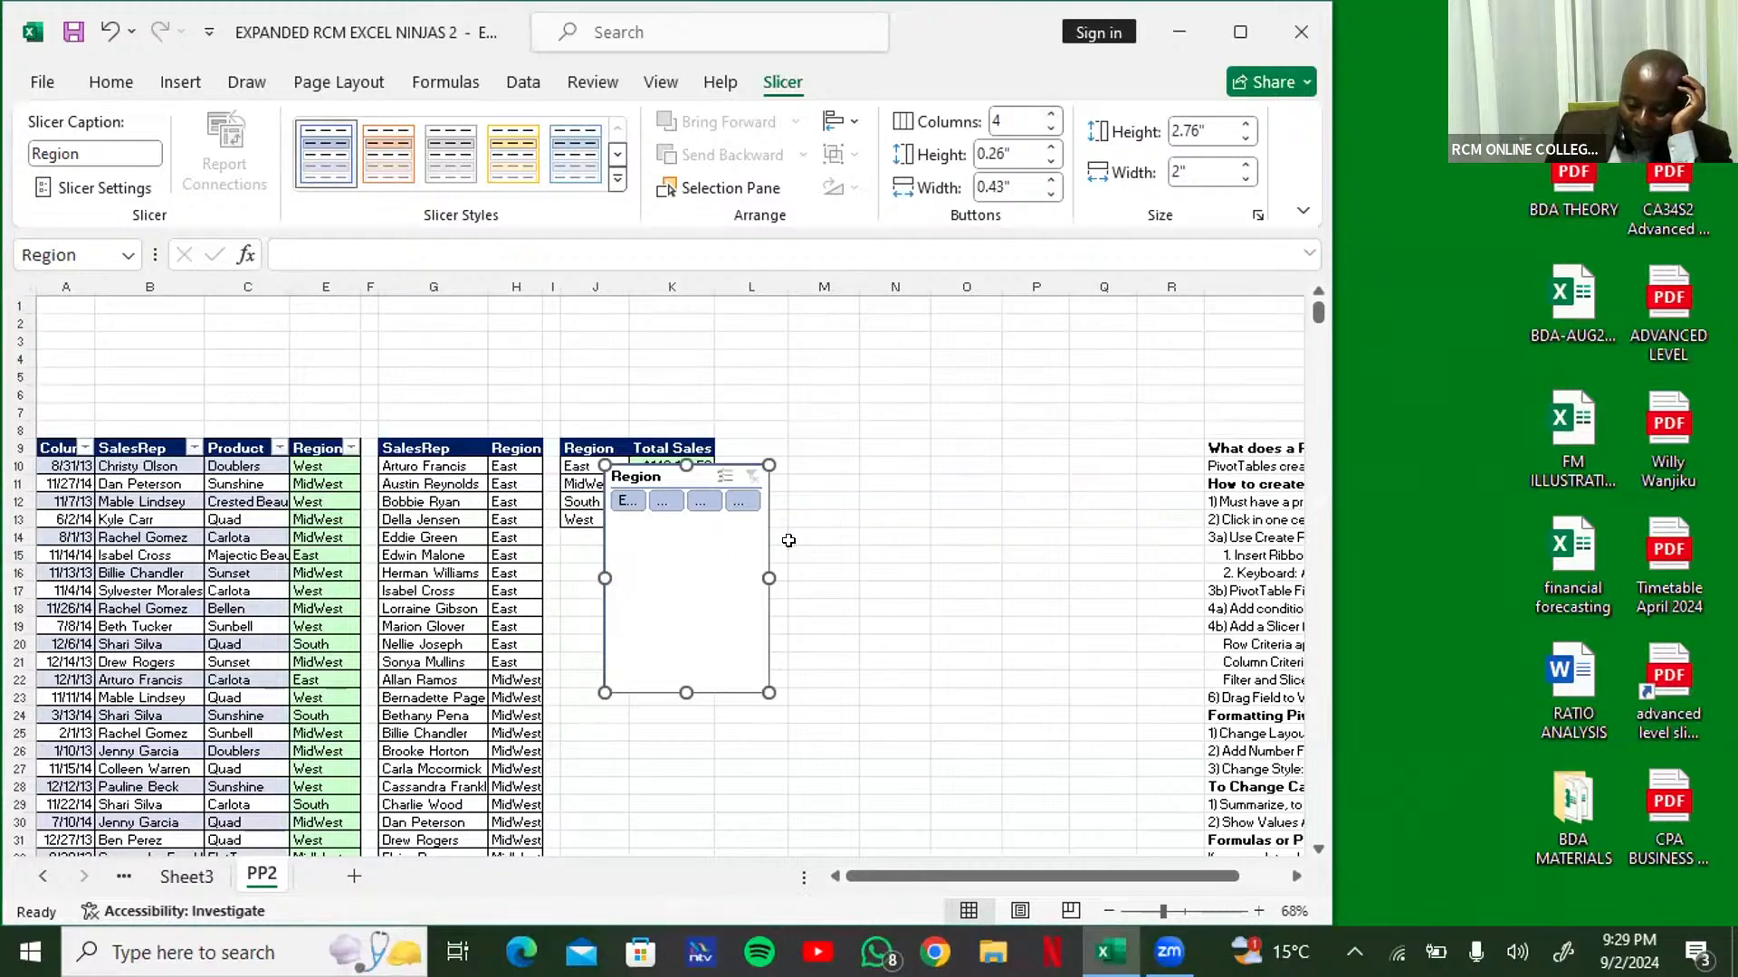
Step: Resize the Region slicer to a short strip about 3.91" wide and place it above the sales table's header row
{"action": "left_click_drag", "start_coordinate": [763, 578], "coordinate": [929, 580]}
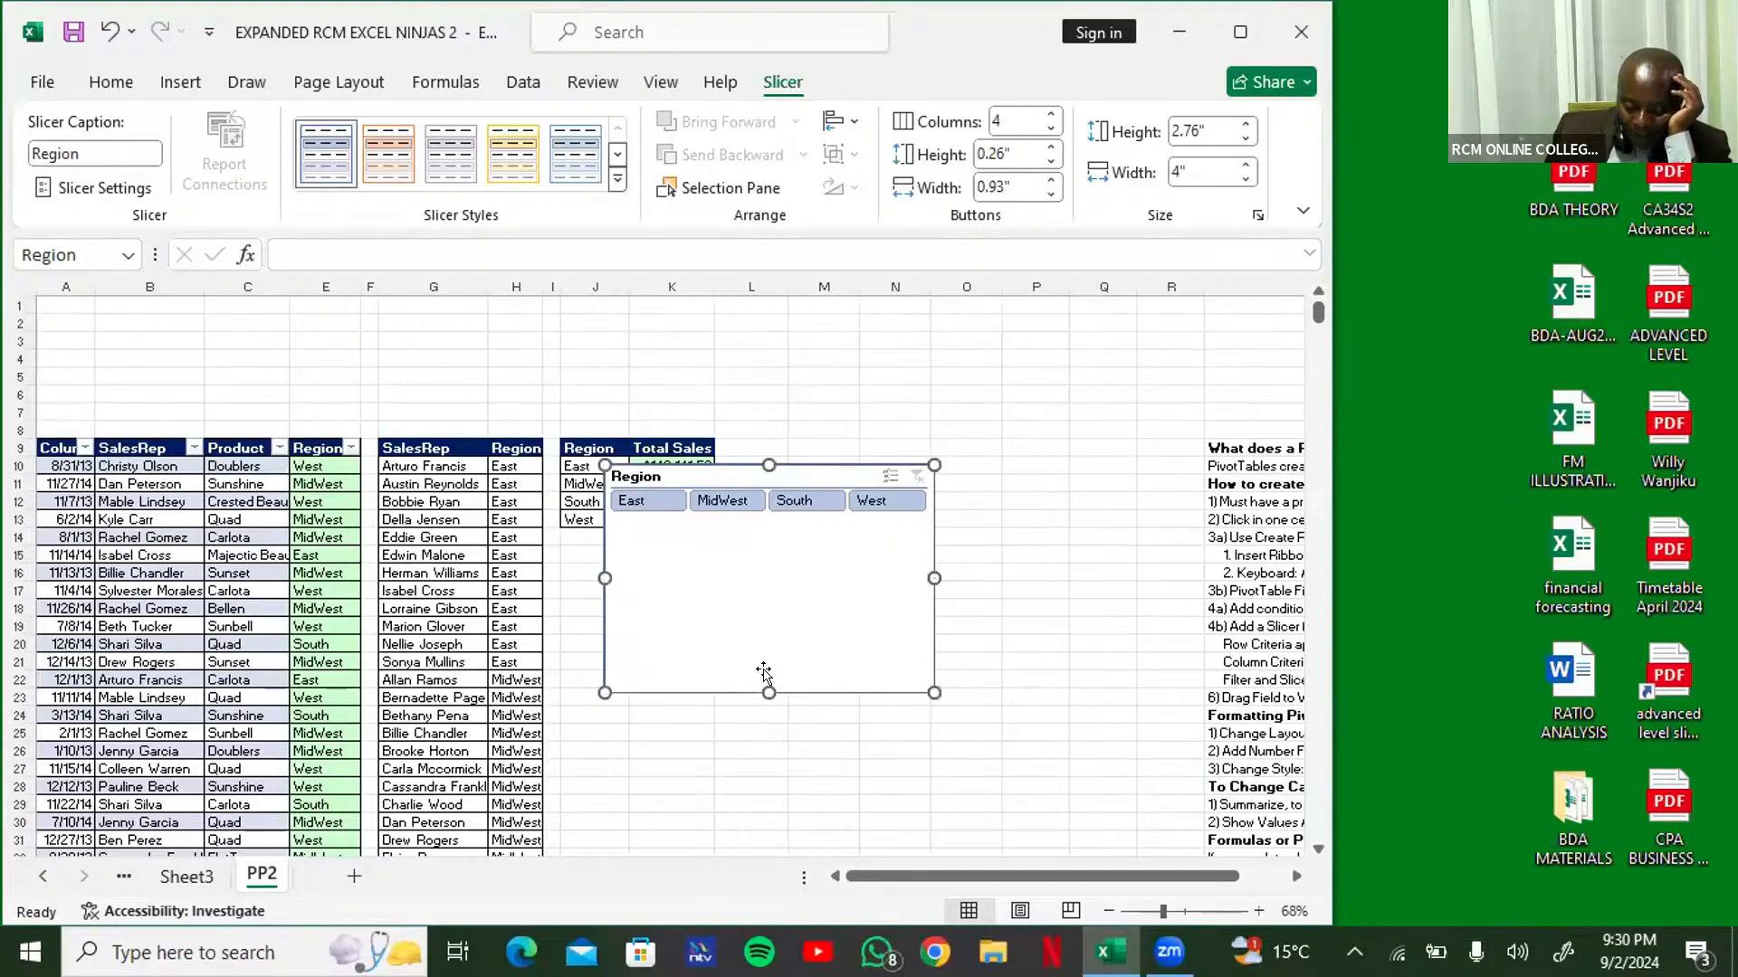
{"action": "left_click_drag", "start_coordinate": [768, 689], "coordinate": [784, 547]}
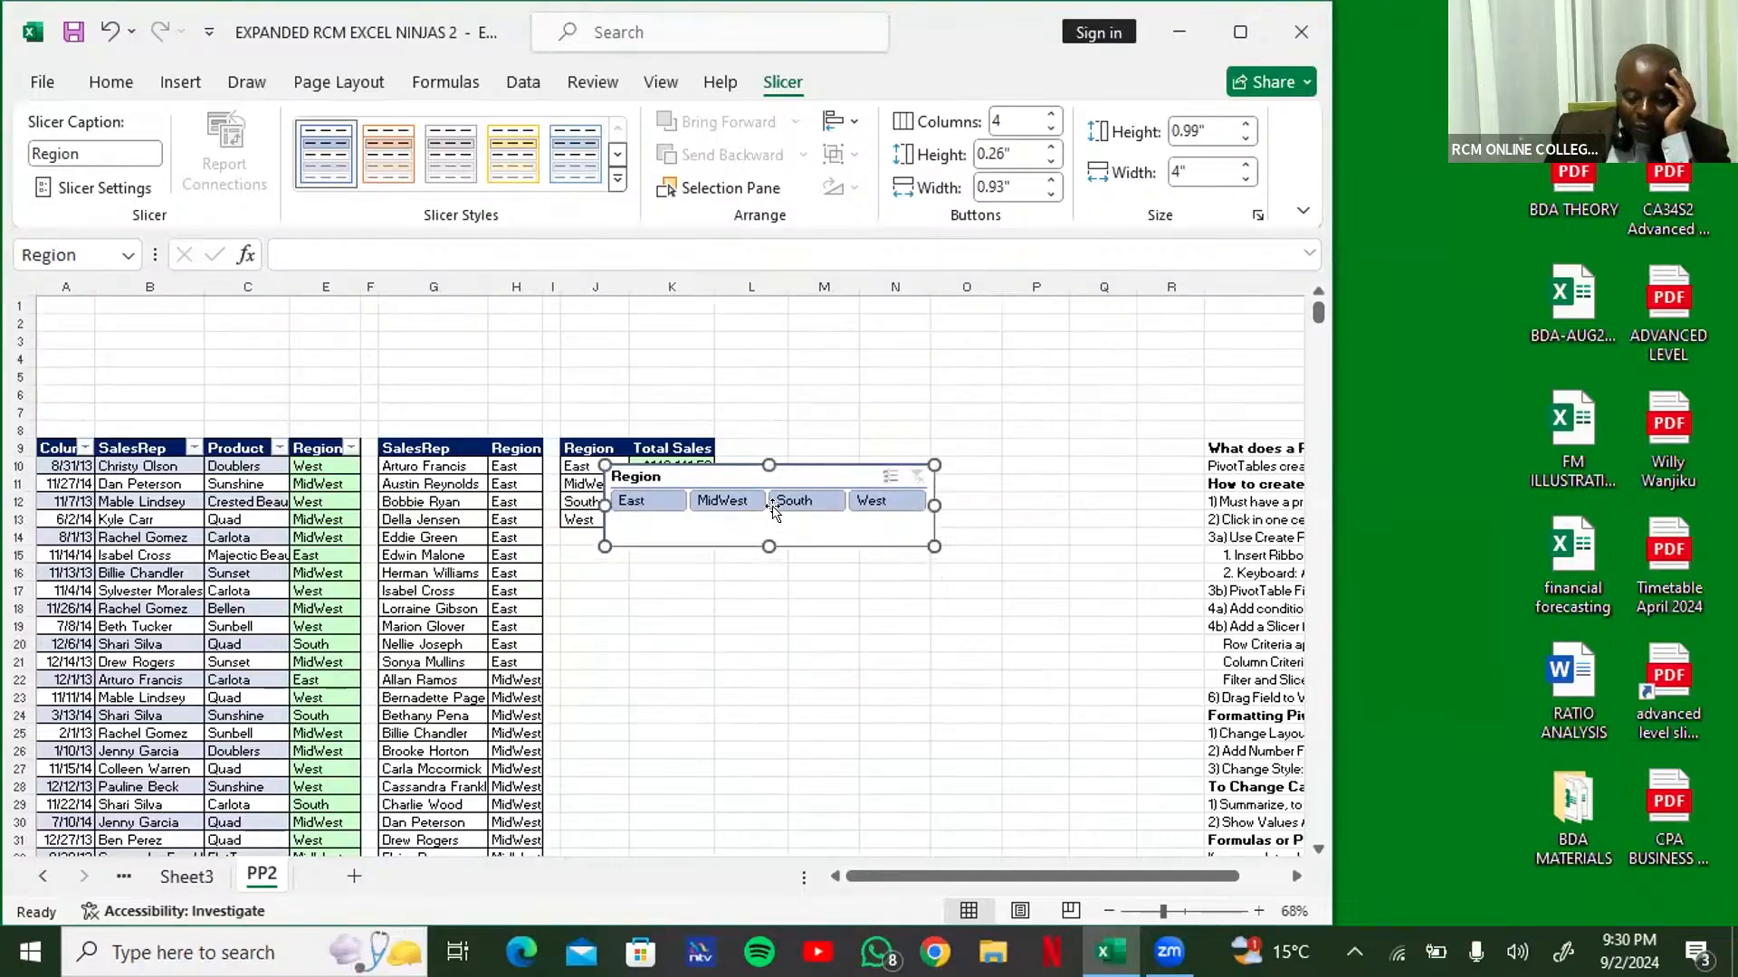
{"action": "left_click_drag", "start_coordinate": [730, 478], "coordinate": [224, 401]}
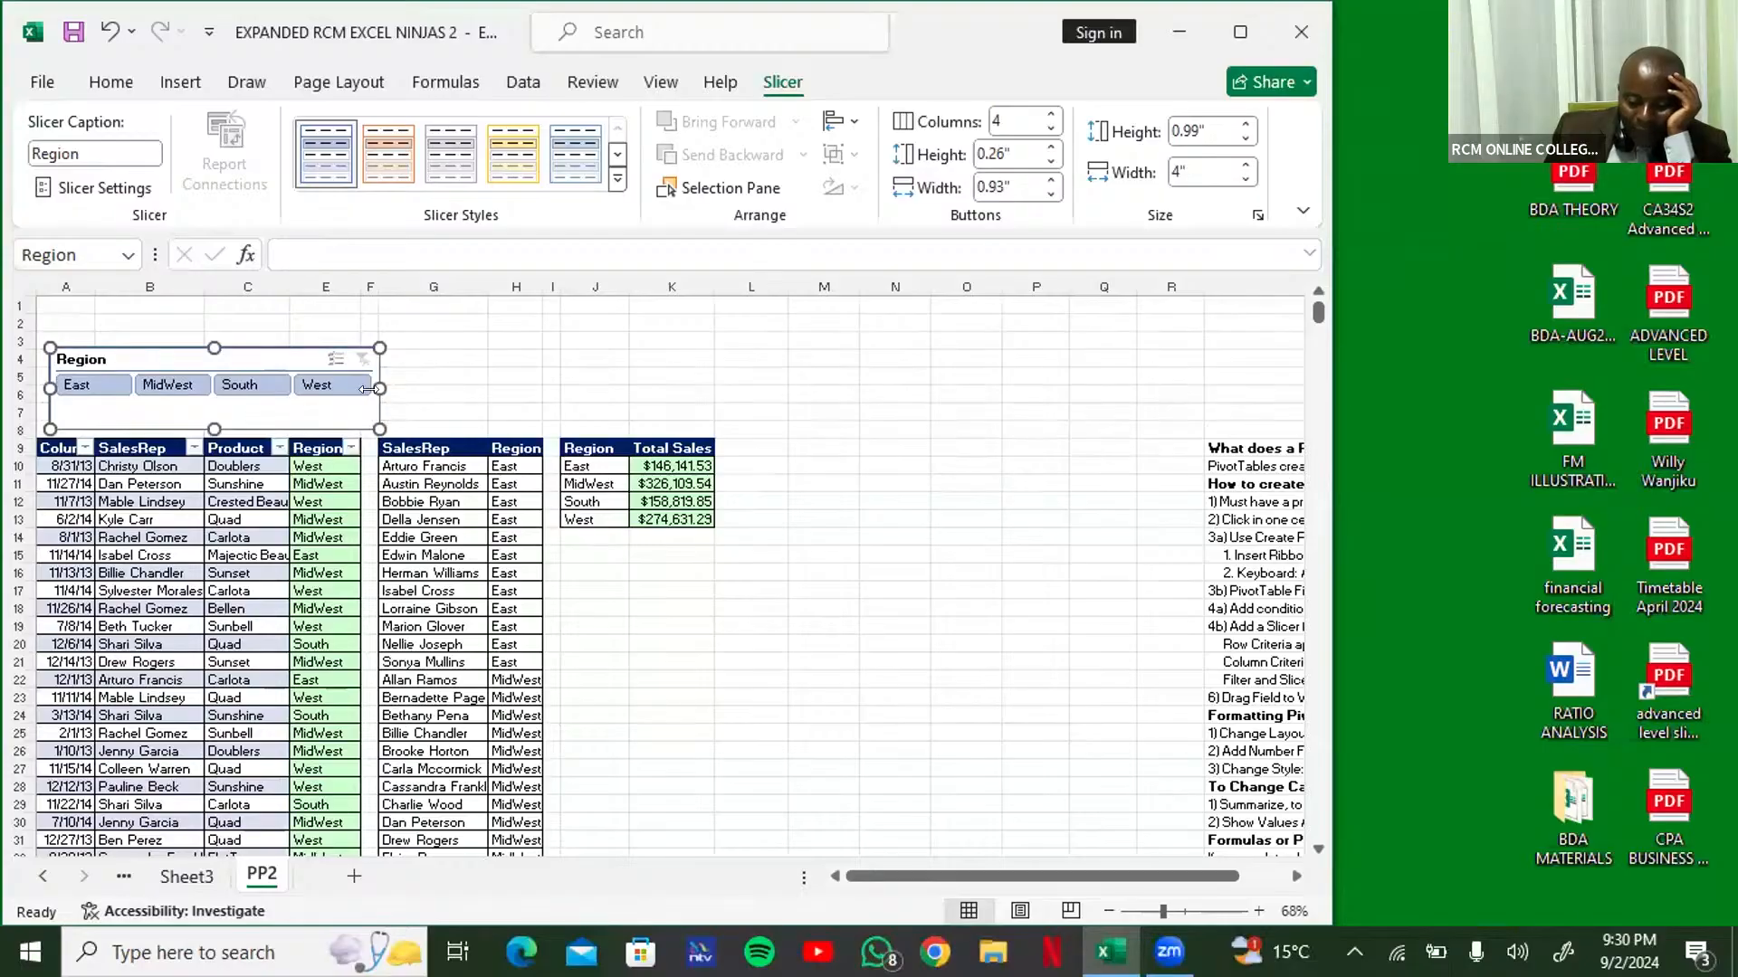
{"action": "mouse_move", "coordinate": [371, 380]}
{"action": "left_mouse_down"}
{"action": "mouse_move", "coordinate": [540, 394]}
{"action": "mouse_move", "coordinate": [373, 392]}
{"action": "left_mouse_up"}
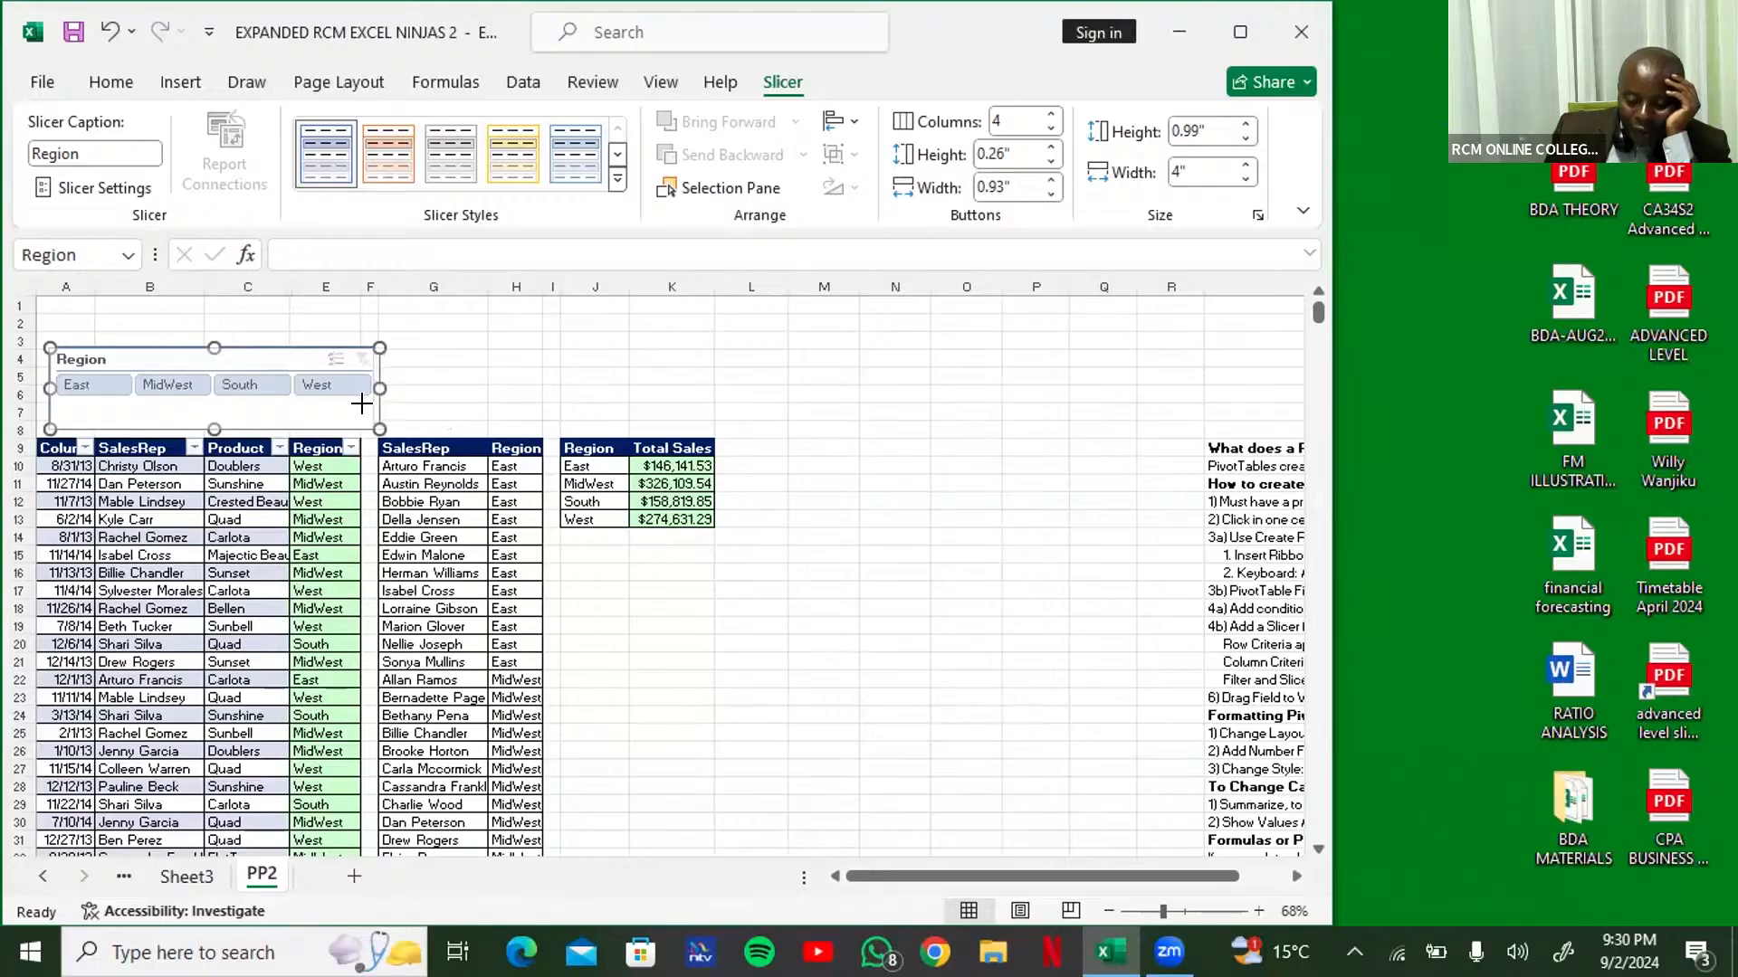
{"action": "left_click_drag", "start_coordinate": [362, 404], "coordinate": [362, 408]}
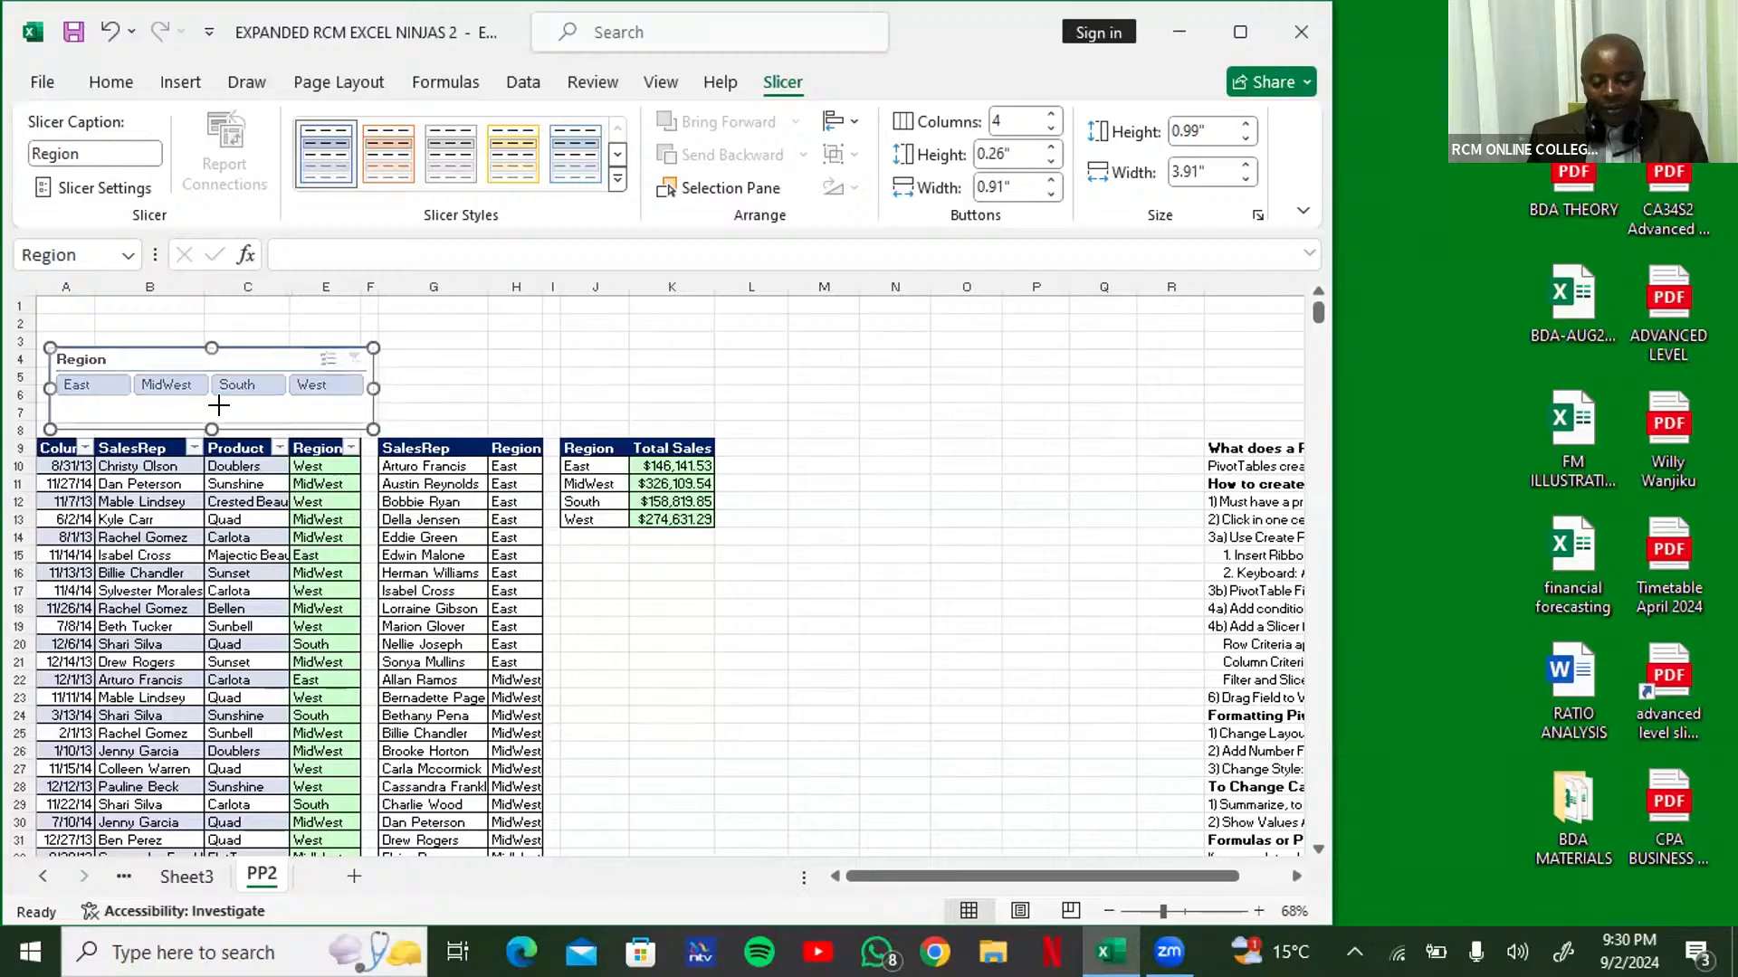
{"action": "left_click_drag", "start_coordinate": [211, 429], "coordinate": [212, 413]}
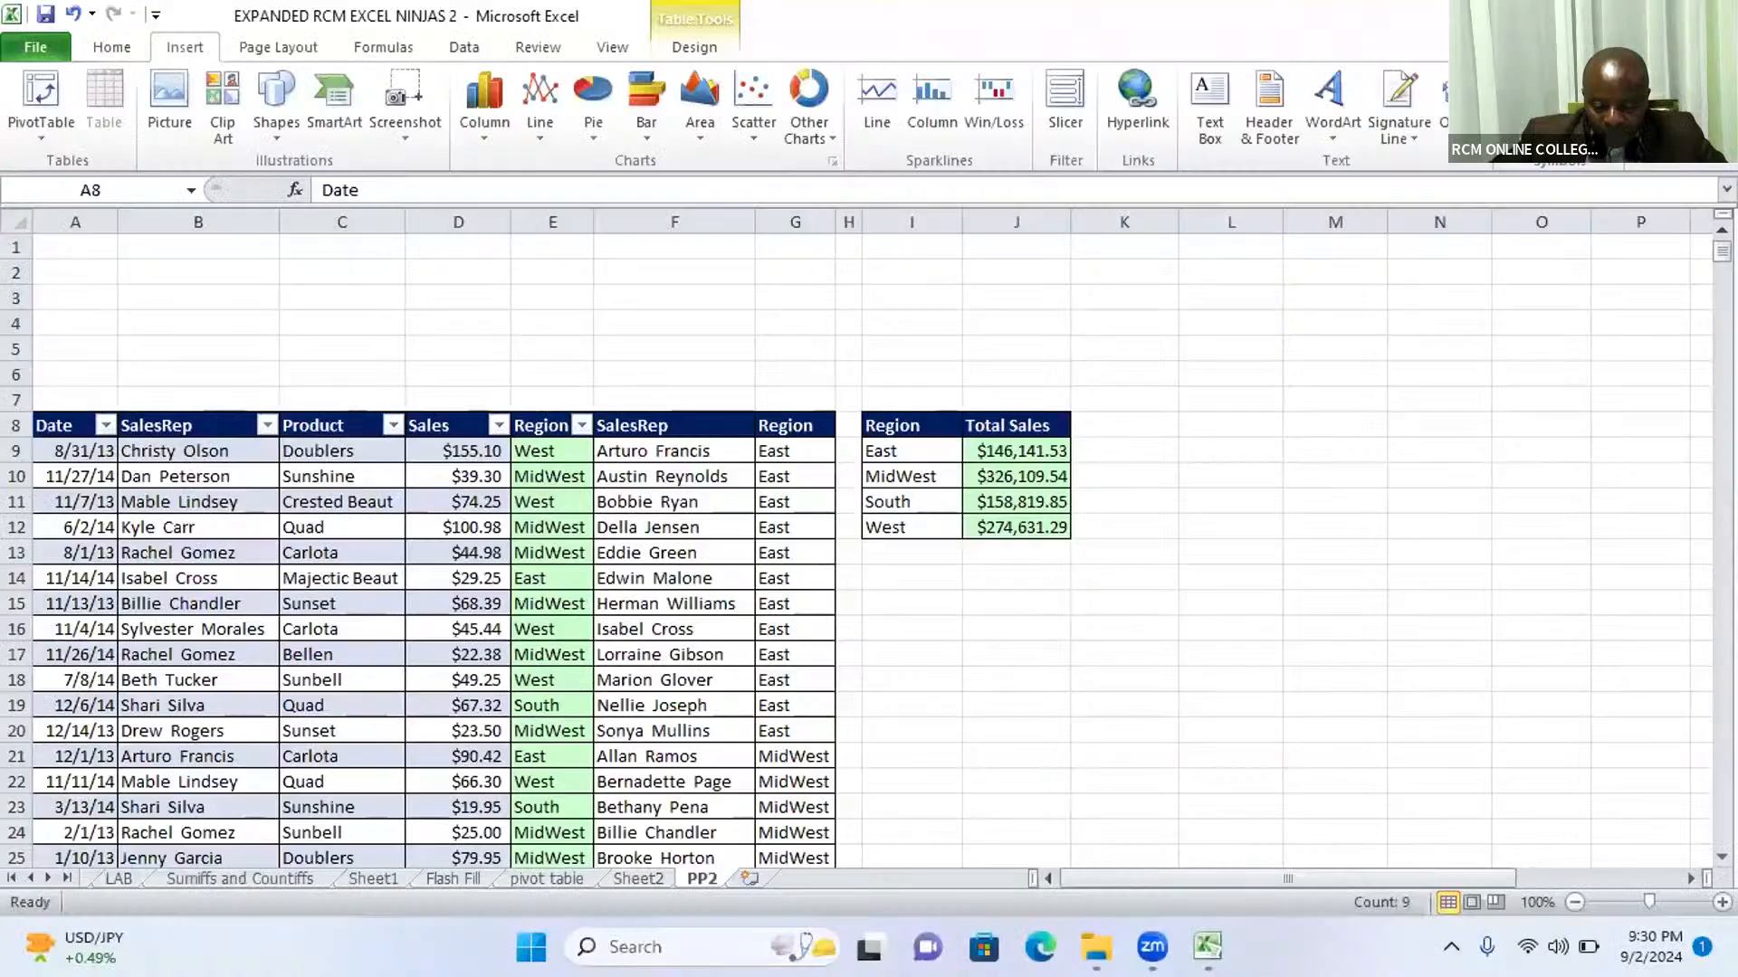
{"action": "mouse_move", "coordinate": [1208, 946]}
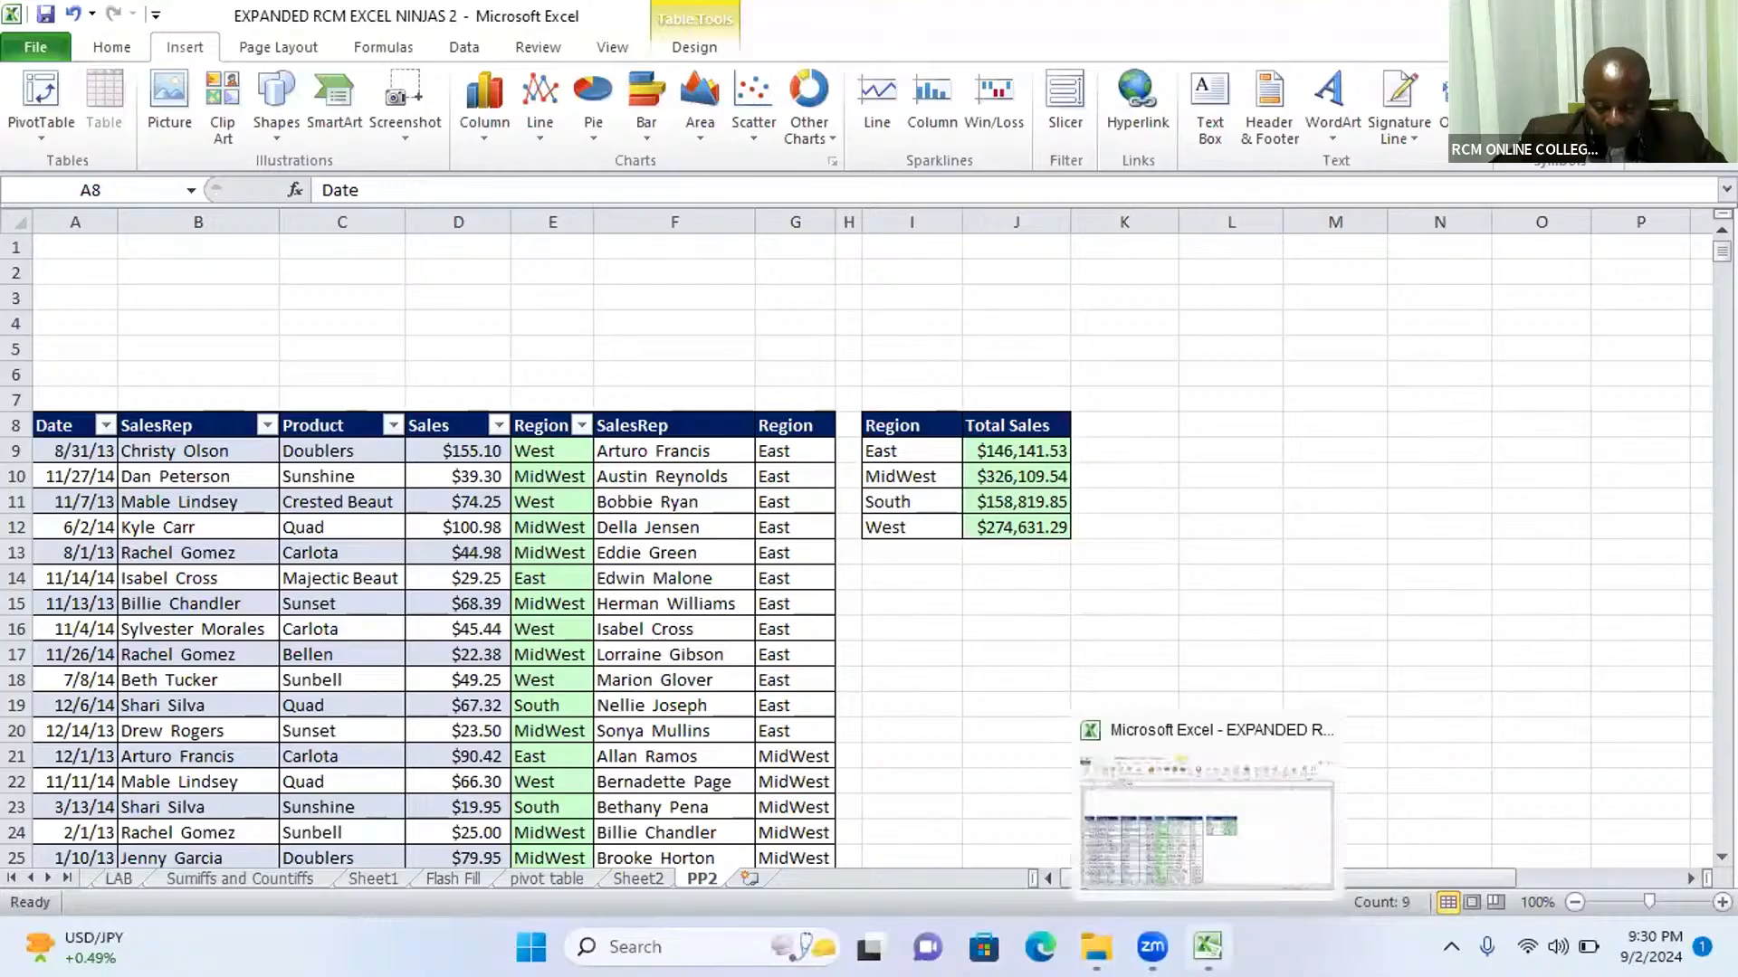
{"action": "left_click", "coordinate": [1207, 946]}
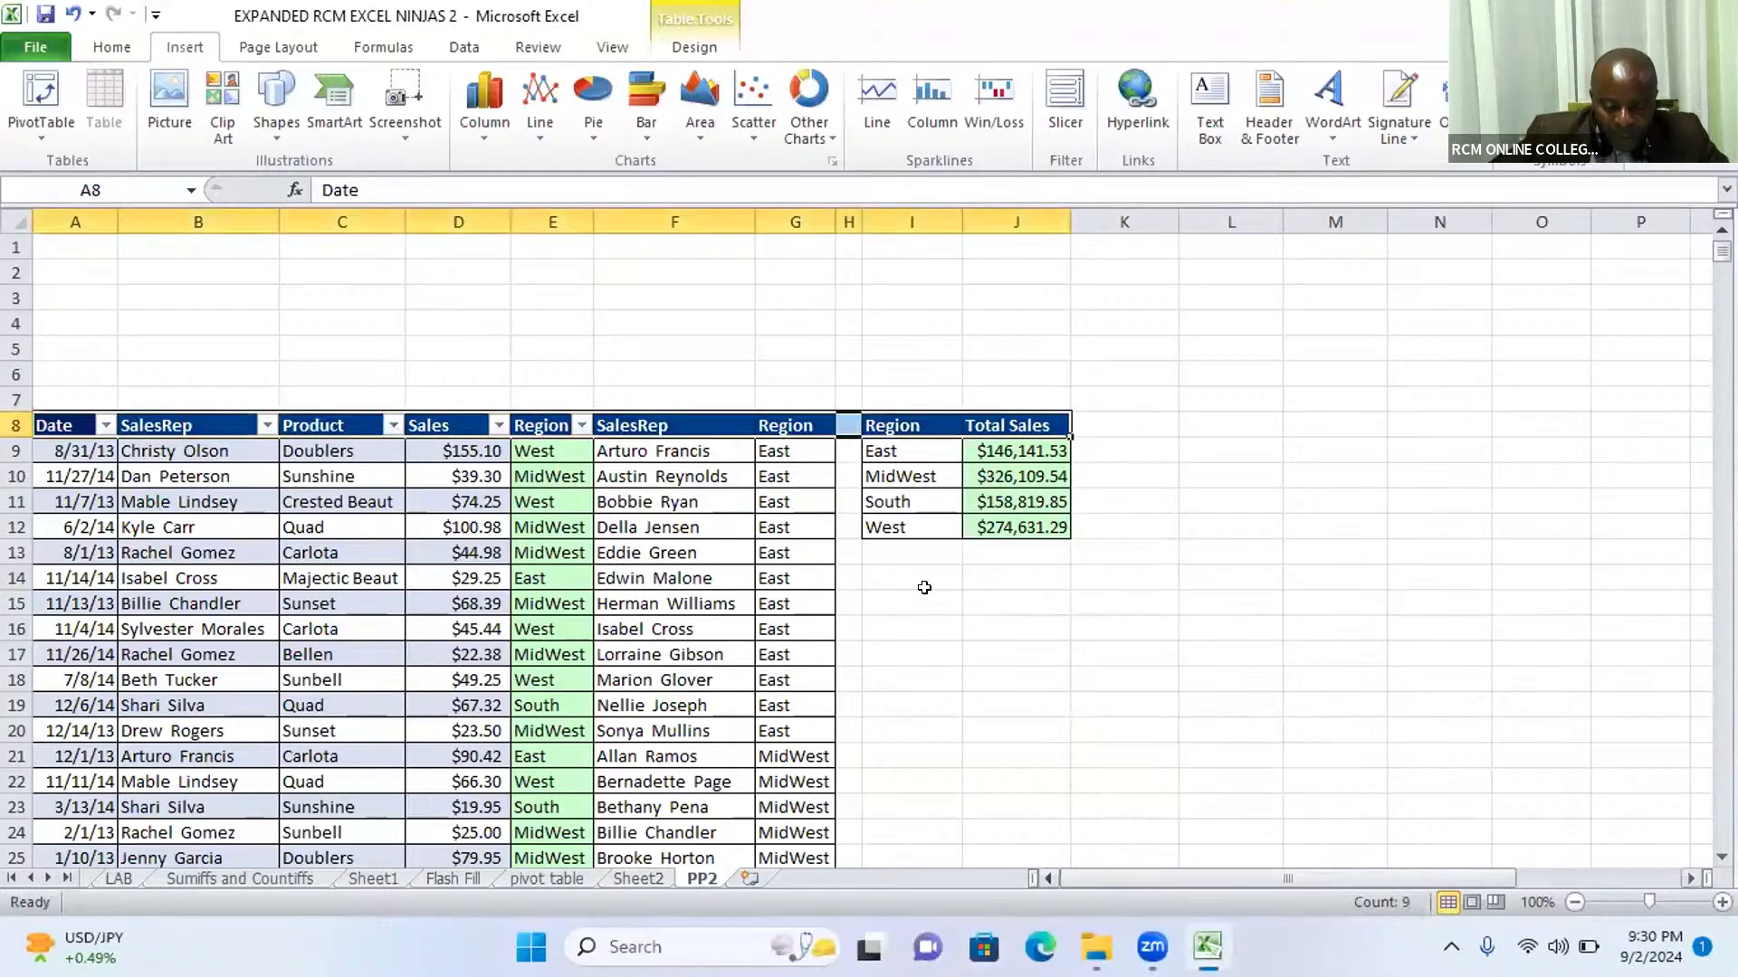
{"action": "left_click", "coordinate": [299, 577]}
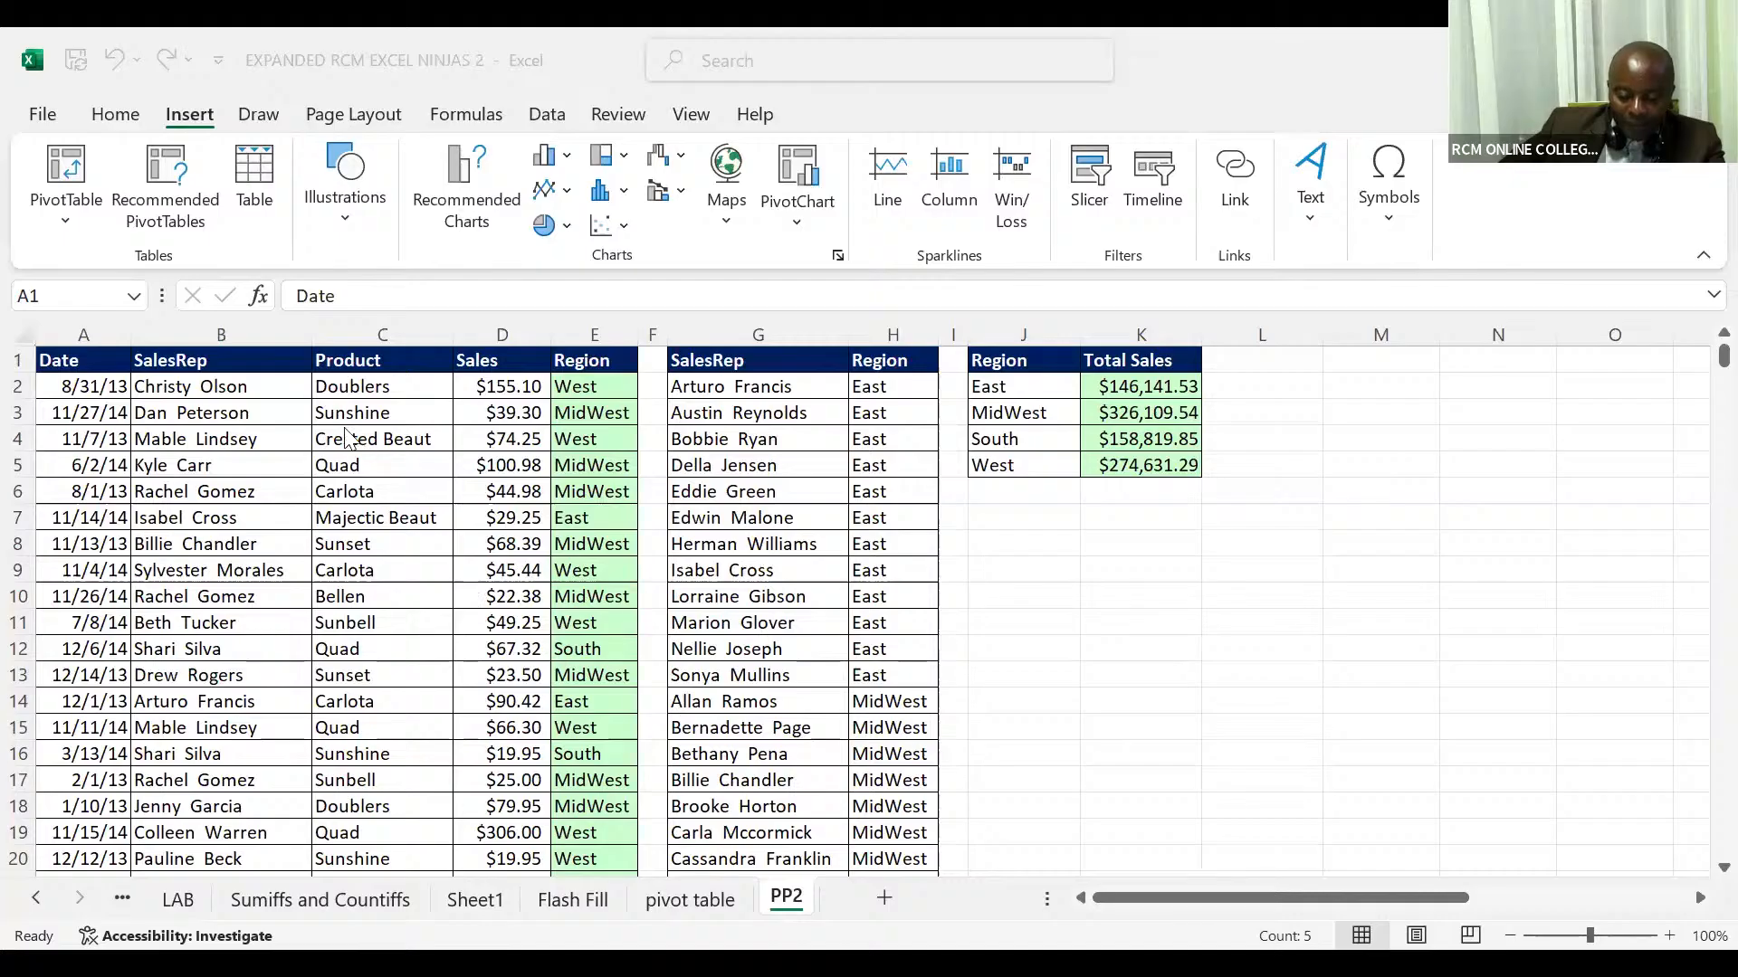
Step: Convert the sales data range A1:E10001 on the PP2 sheet into a table with headers
{"action": "left_click", "coordinate": [344, 427]}
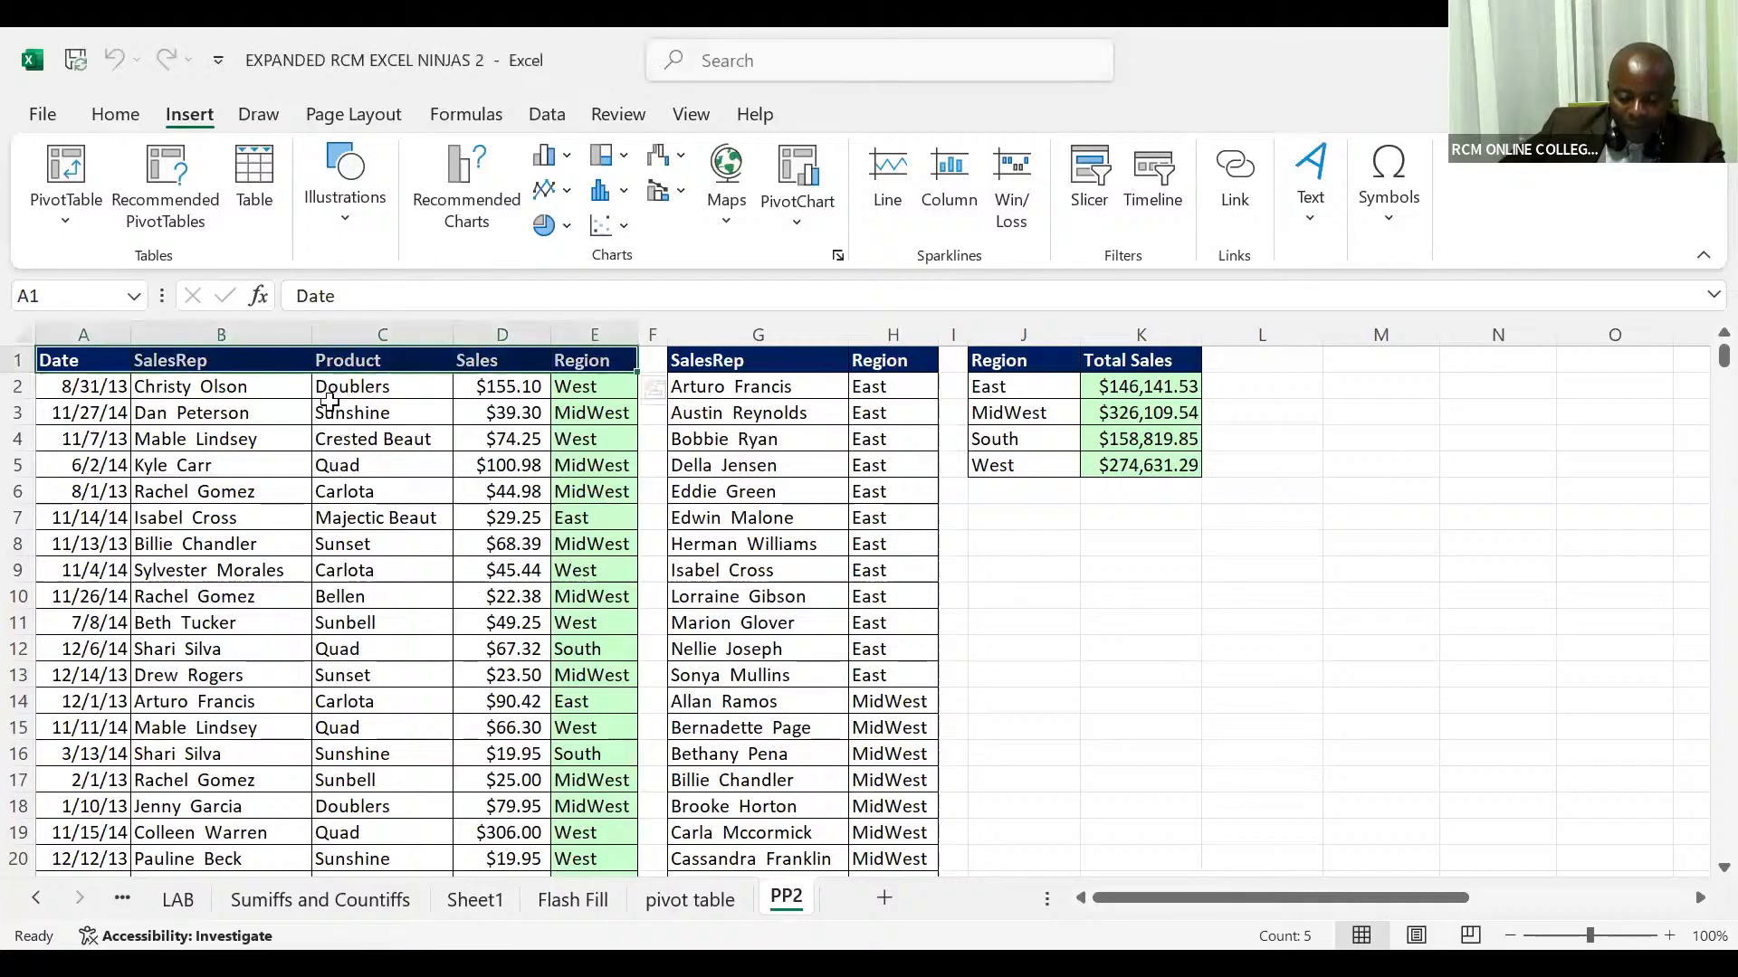
{"action": "left_click", "coordinate": [329, 404]}
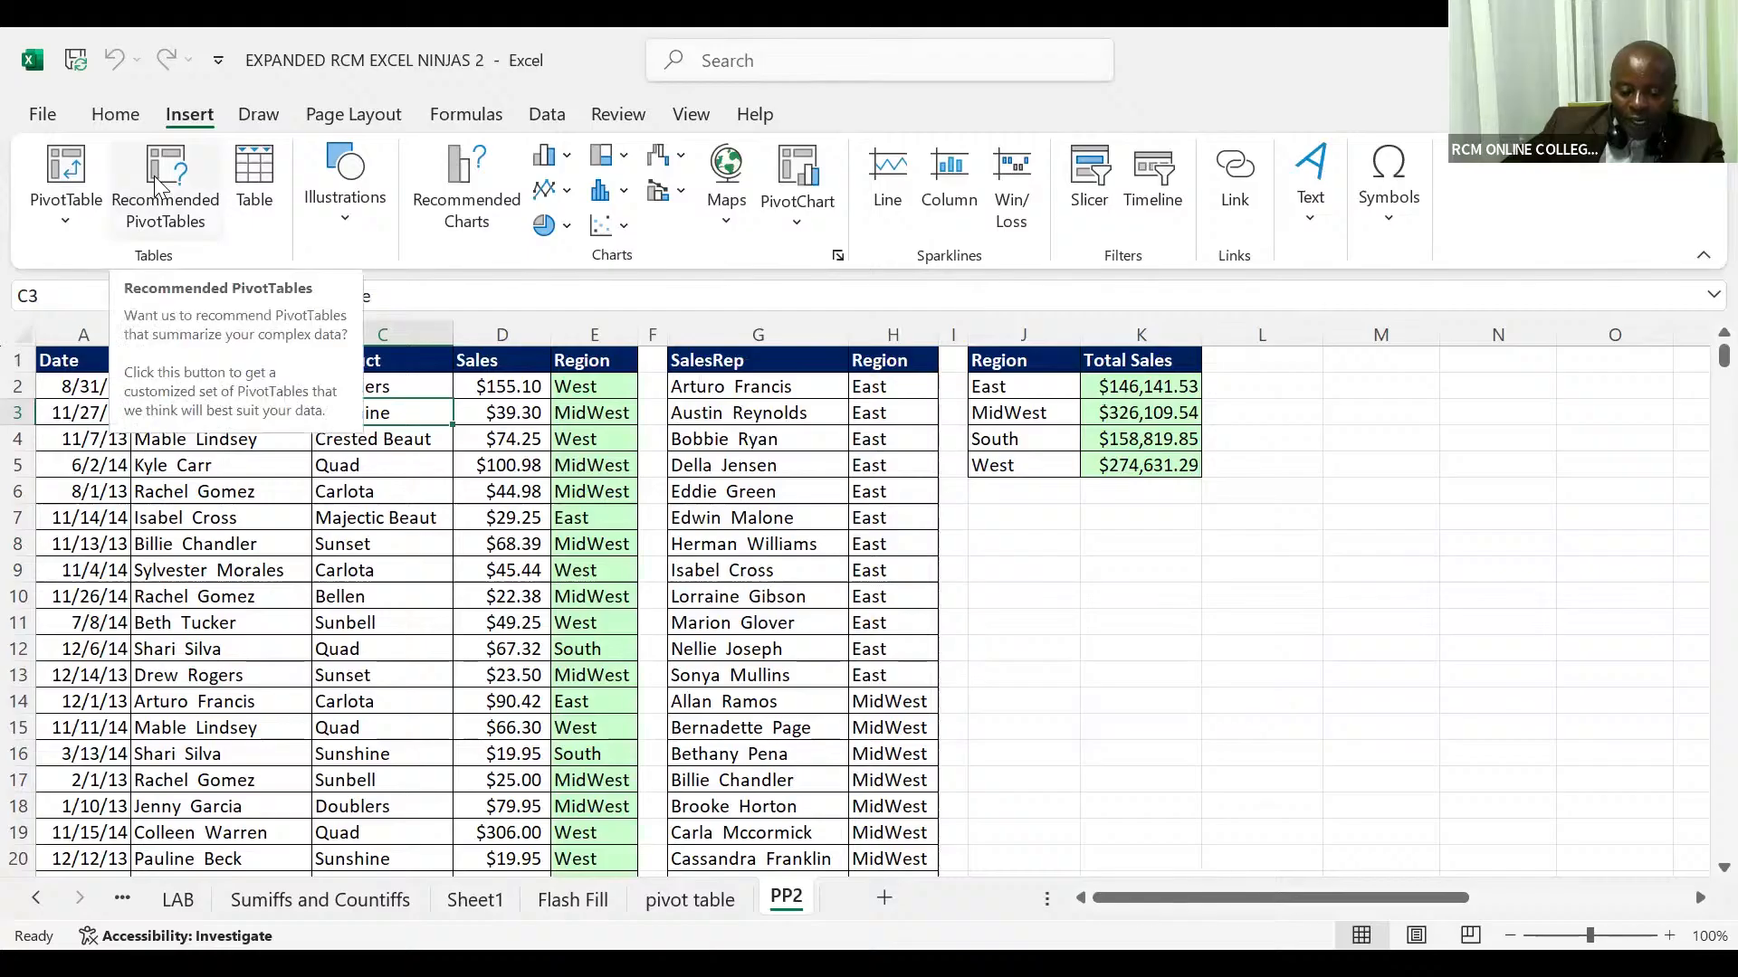
{"action": "left_click", "coordinate": [255, 187]}
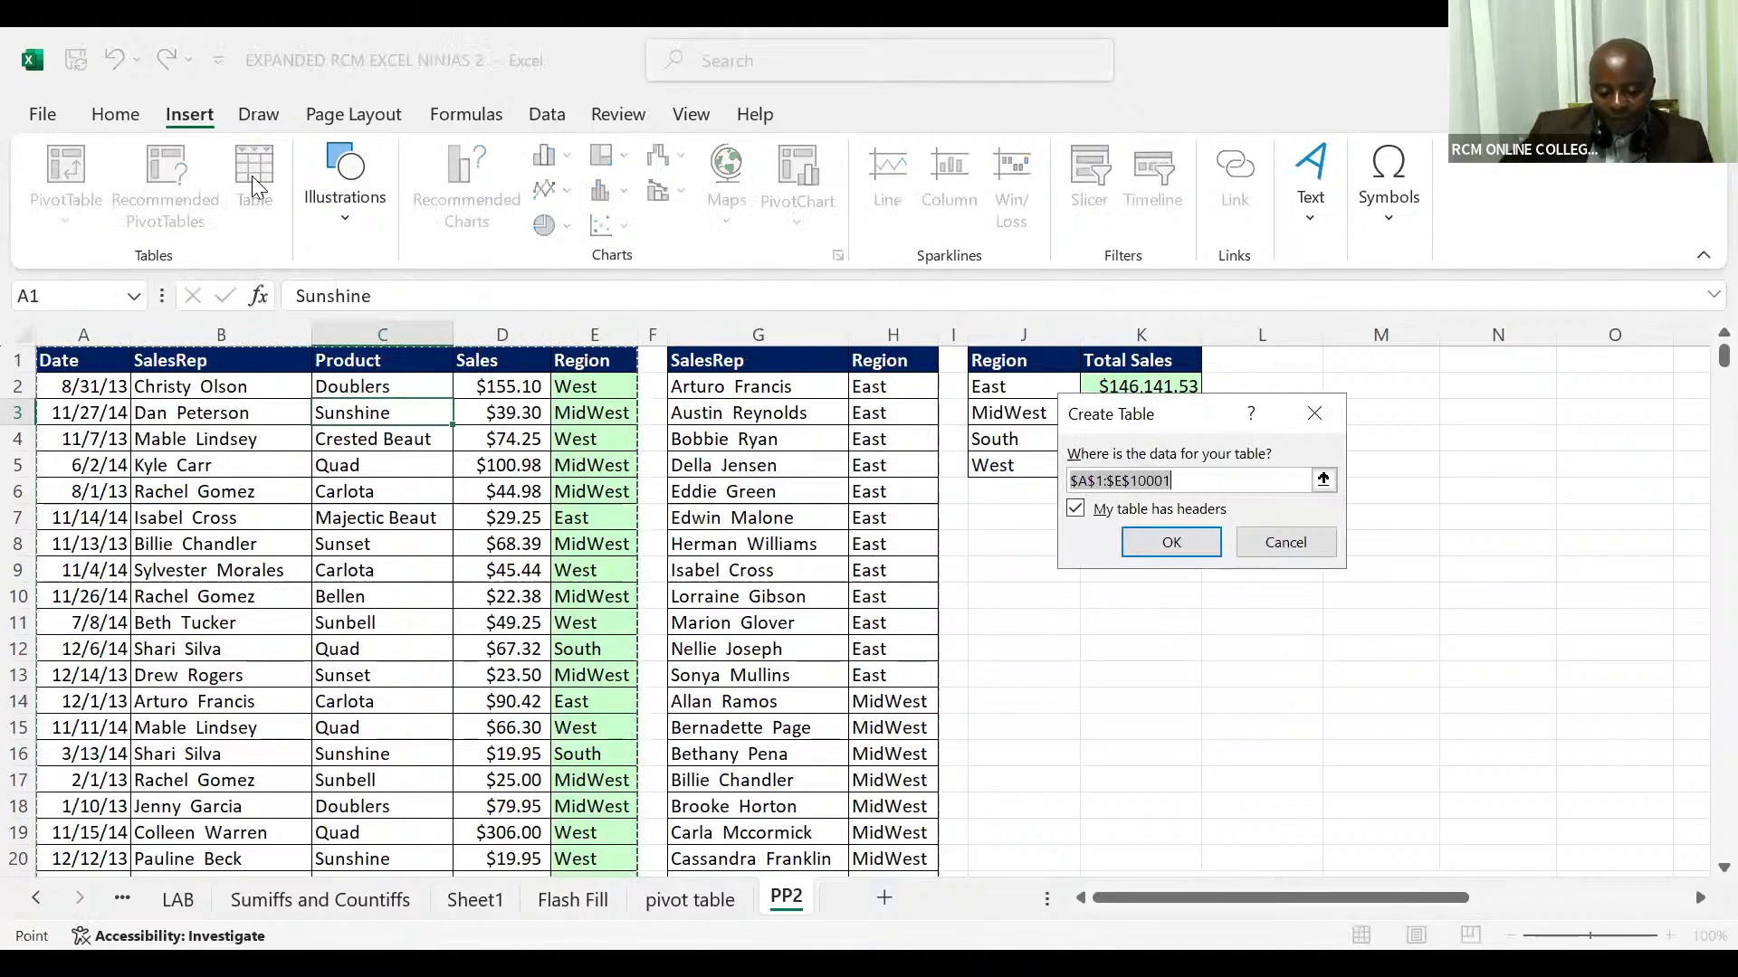
{"action": "left_click", "coordinate": [1135, 546]}
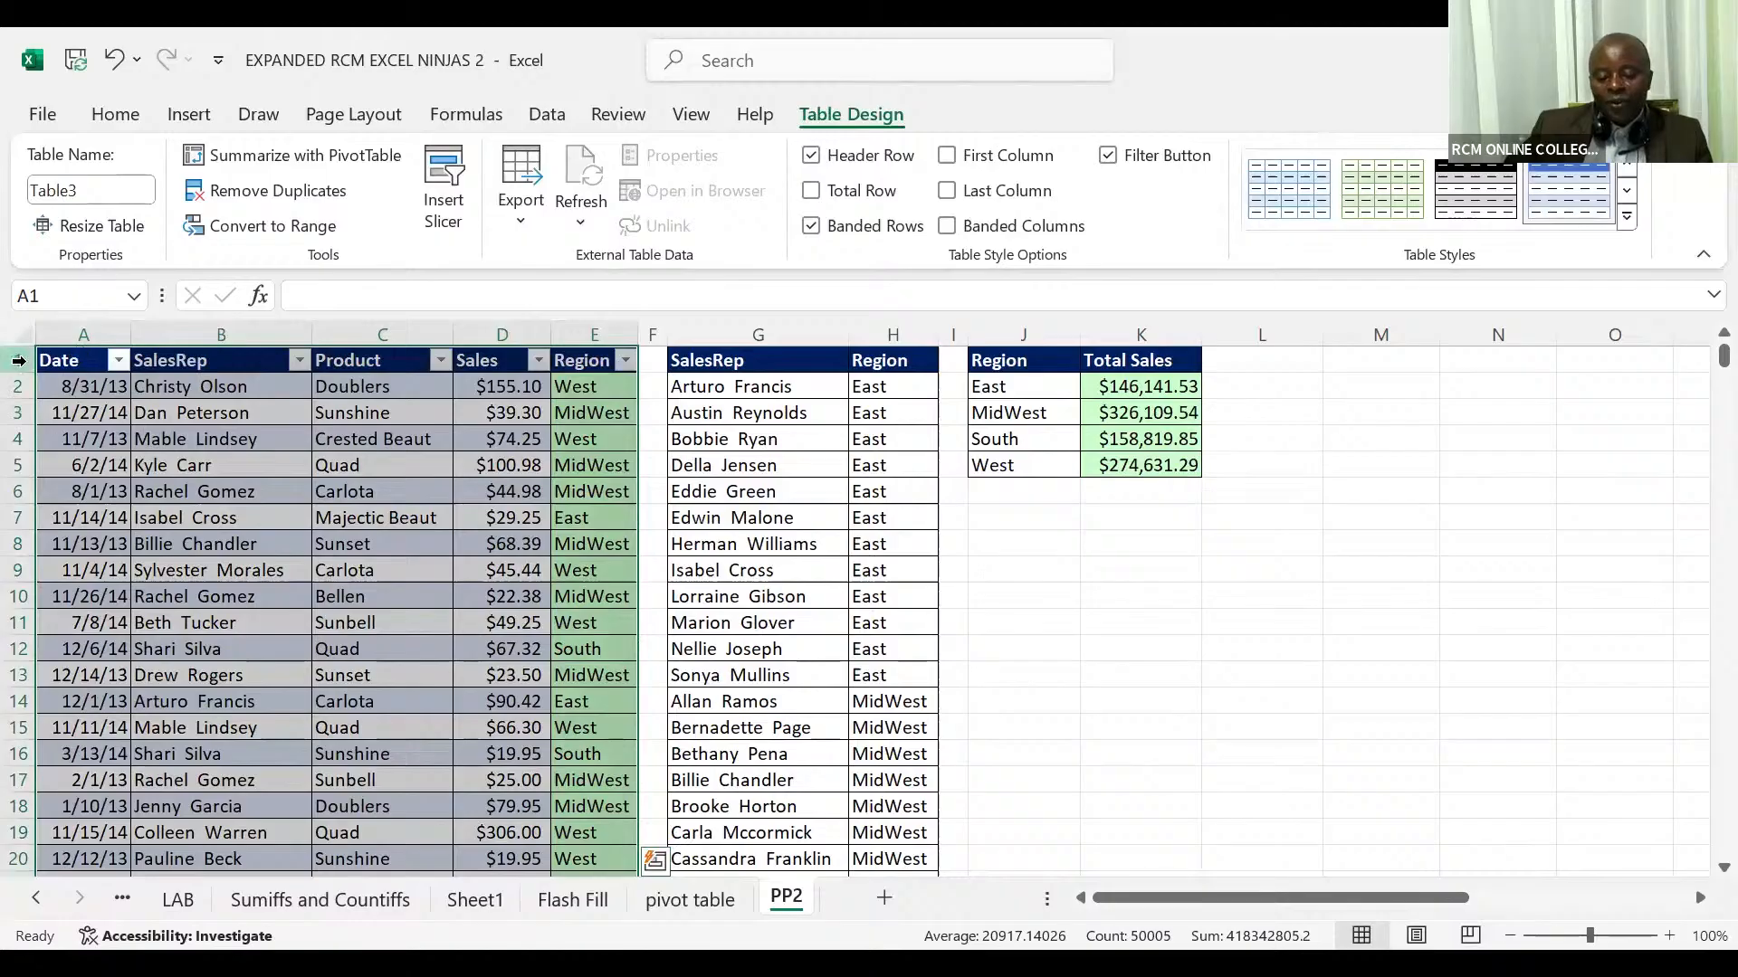
Step: Insert a slicer for the Region field of the new sales table
{"action": "left_click", "coordinate": [18, 361]}
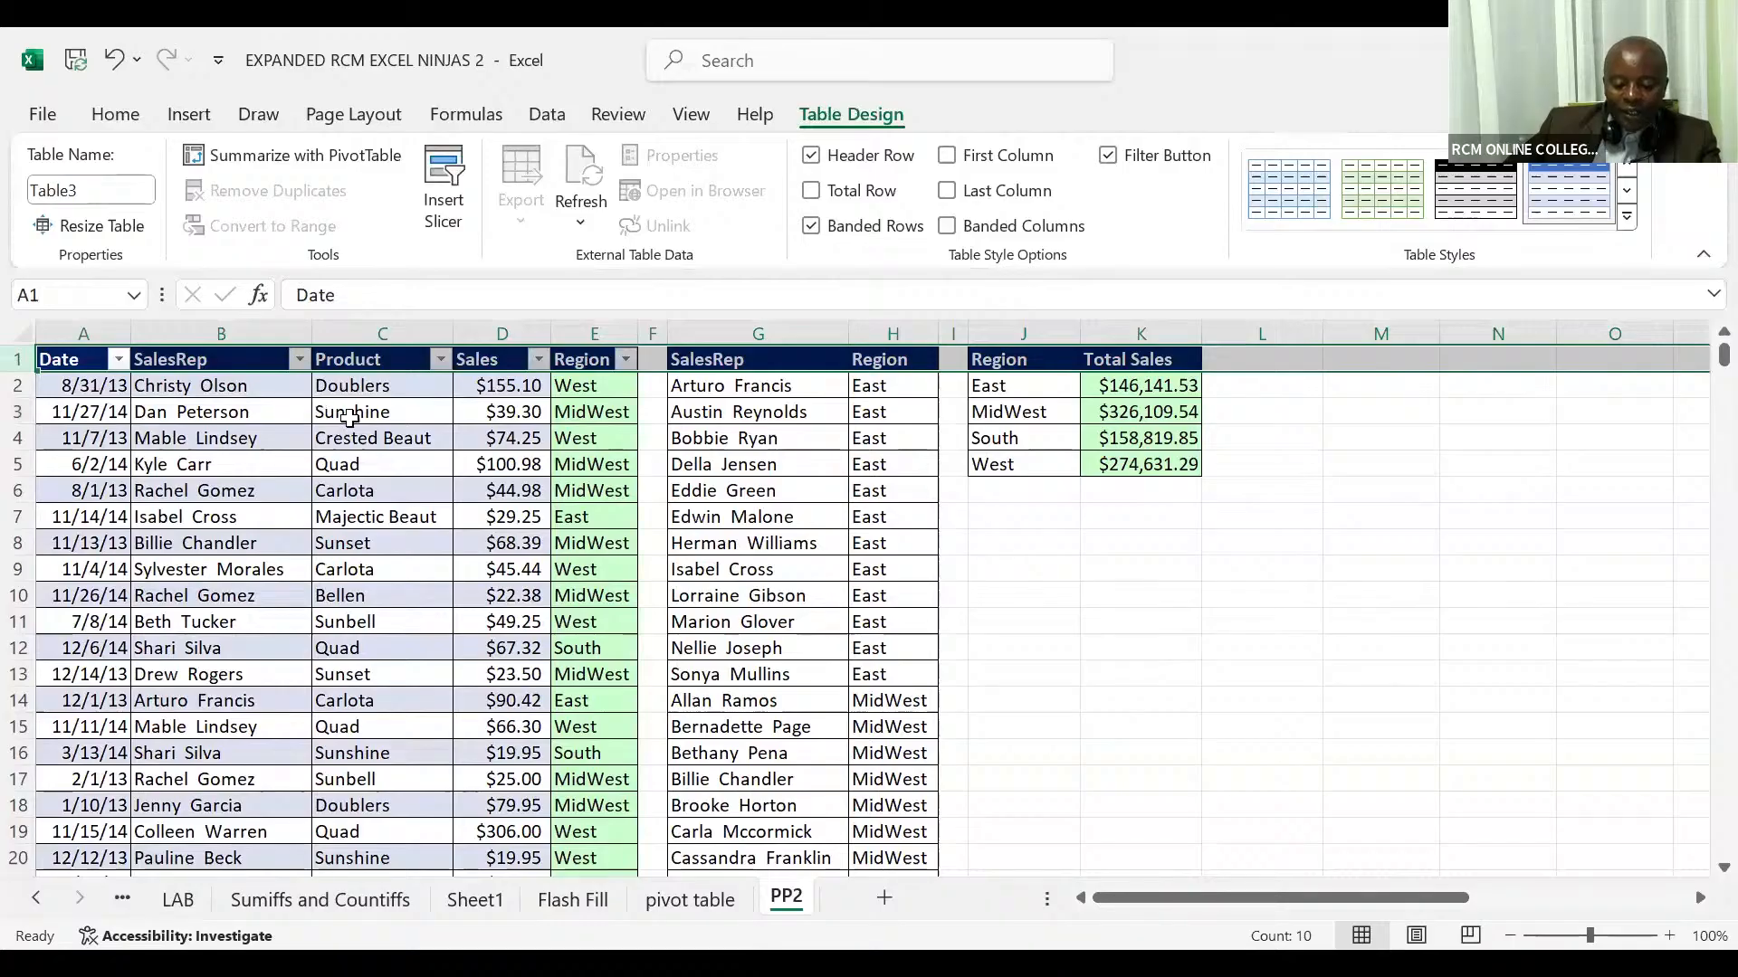
{"action": "left_click", "coordinate": [342, 418]}
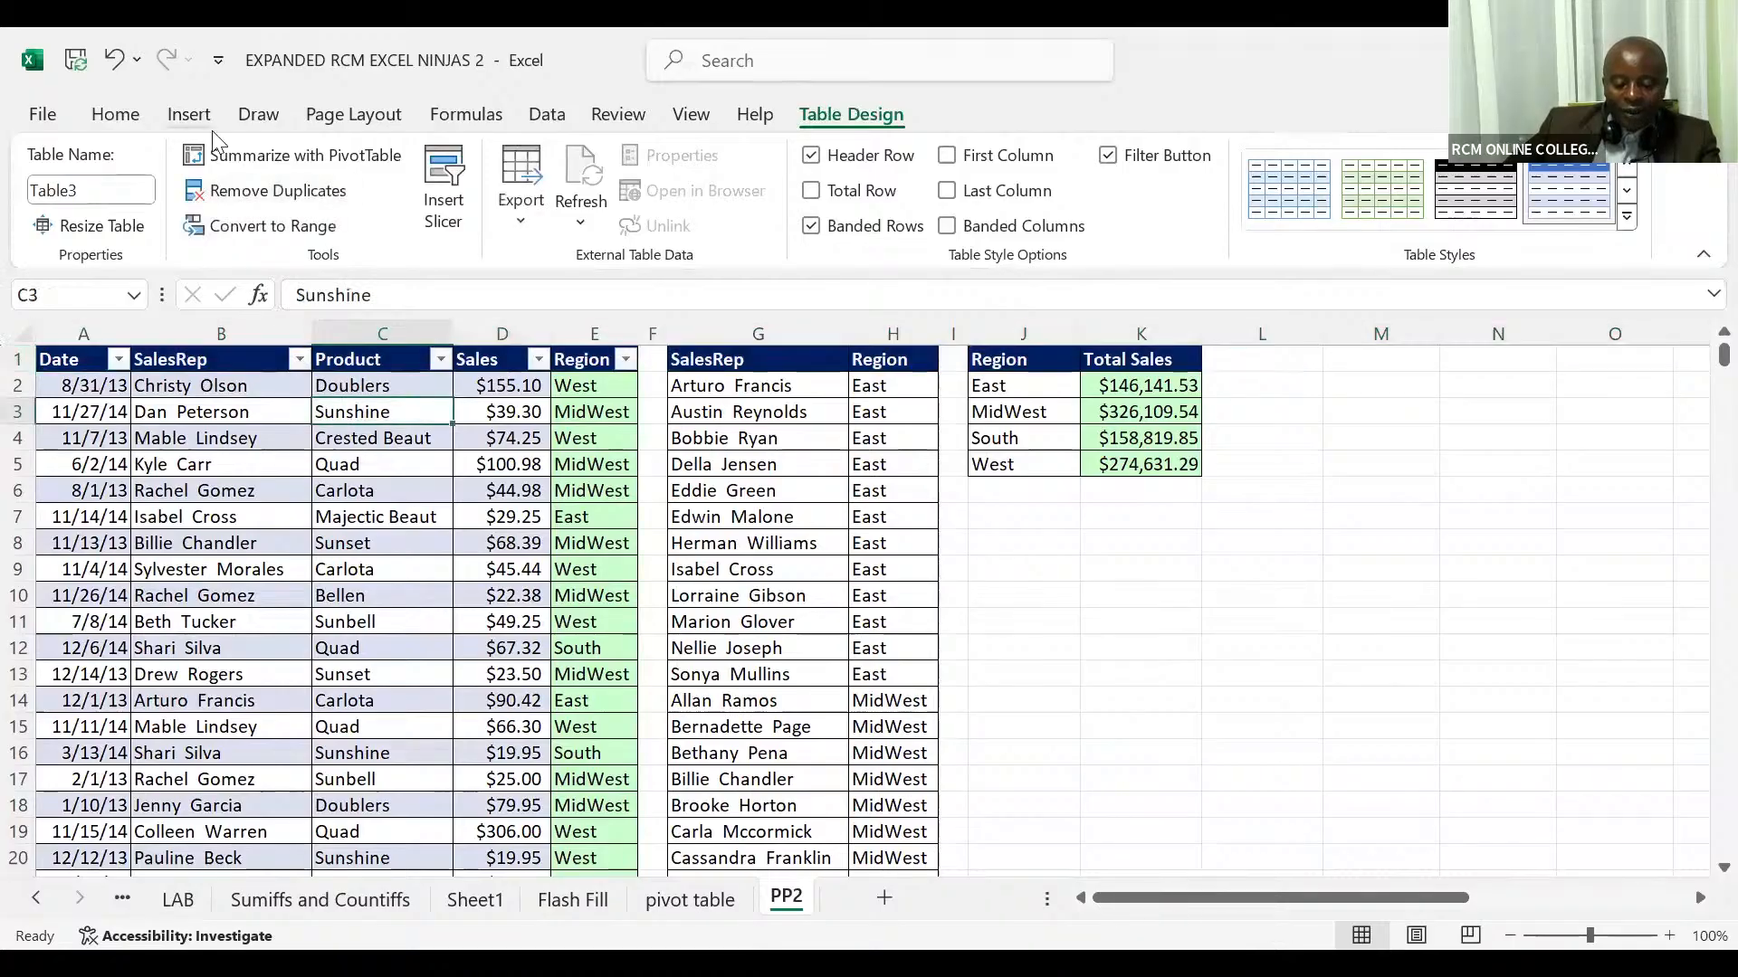
{"action": "left_click", "coordinate": [190, 116]}
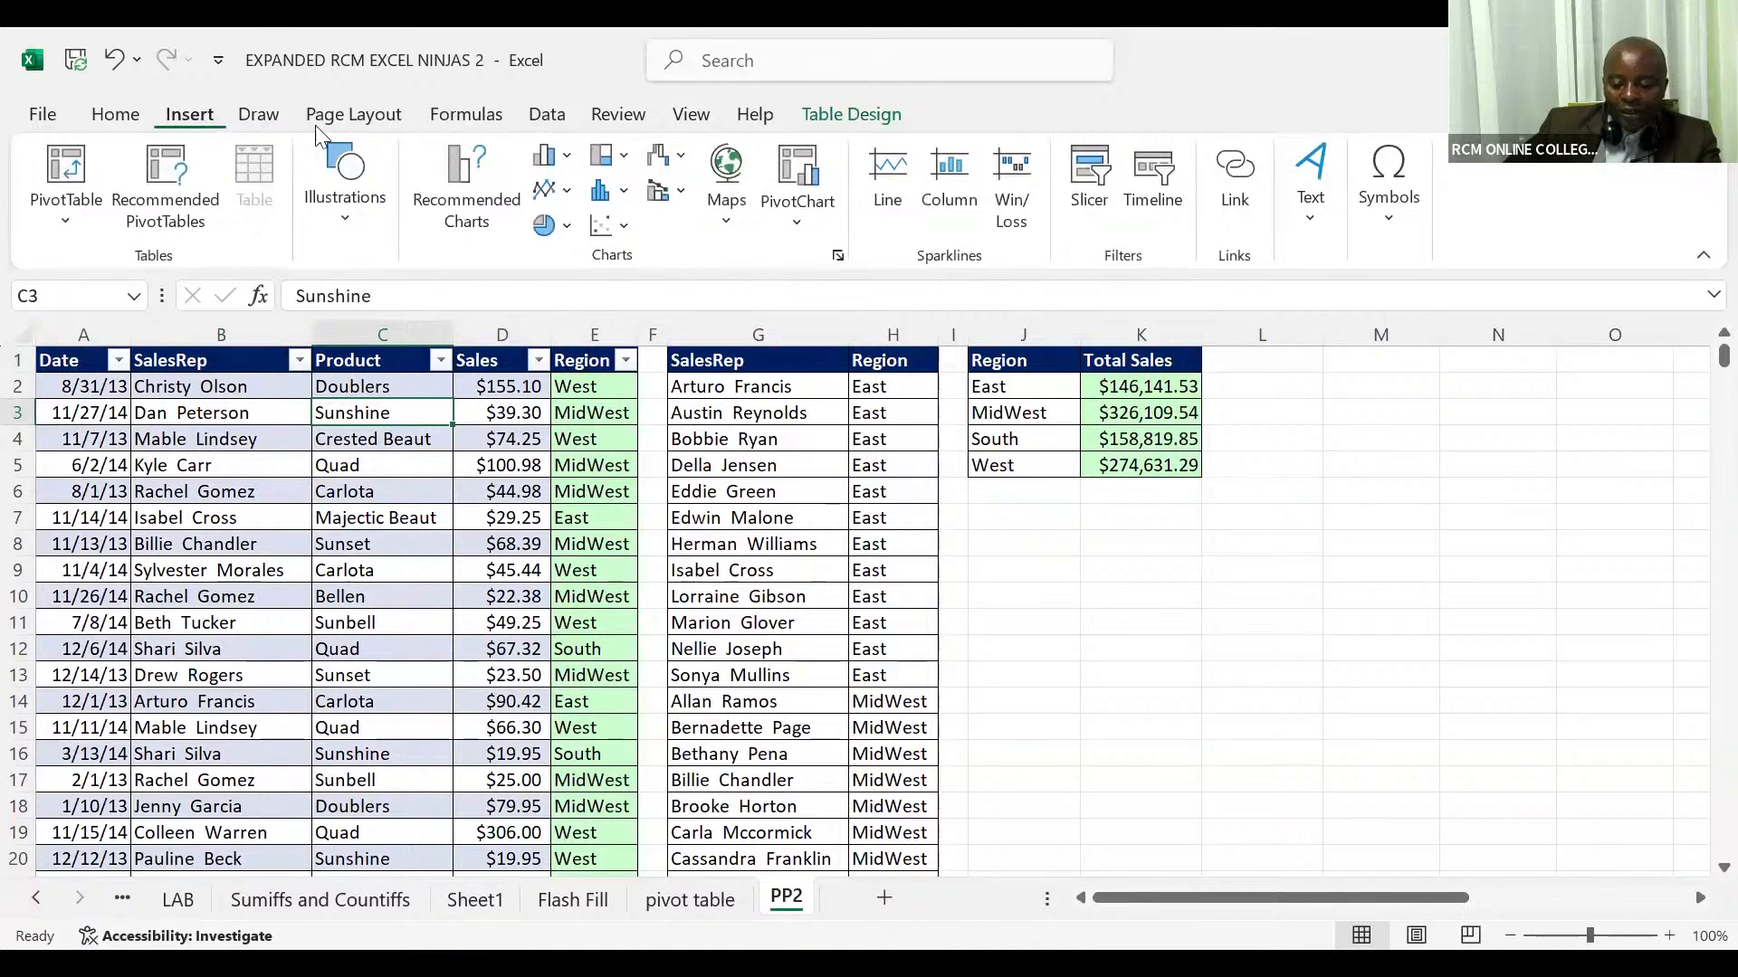
{"action": "left_click", "coordinate": [1106, 197]}
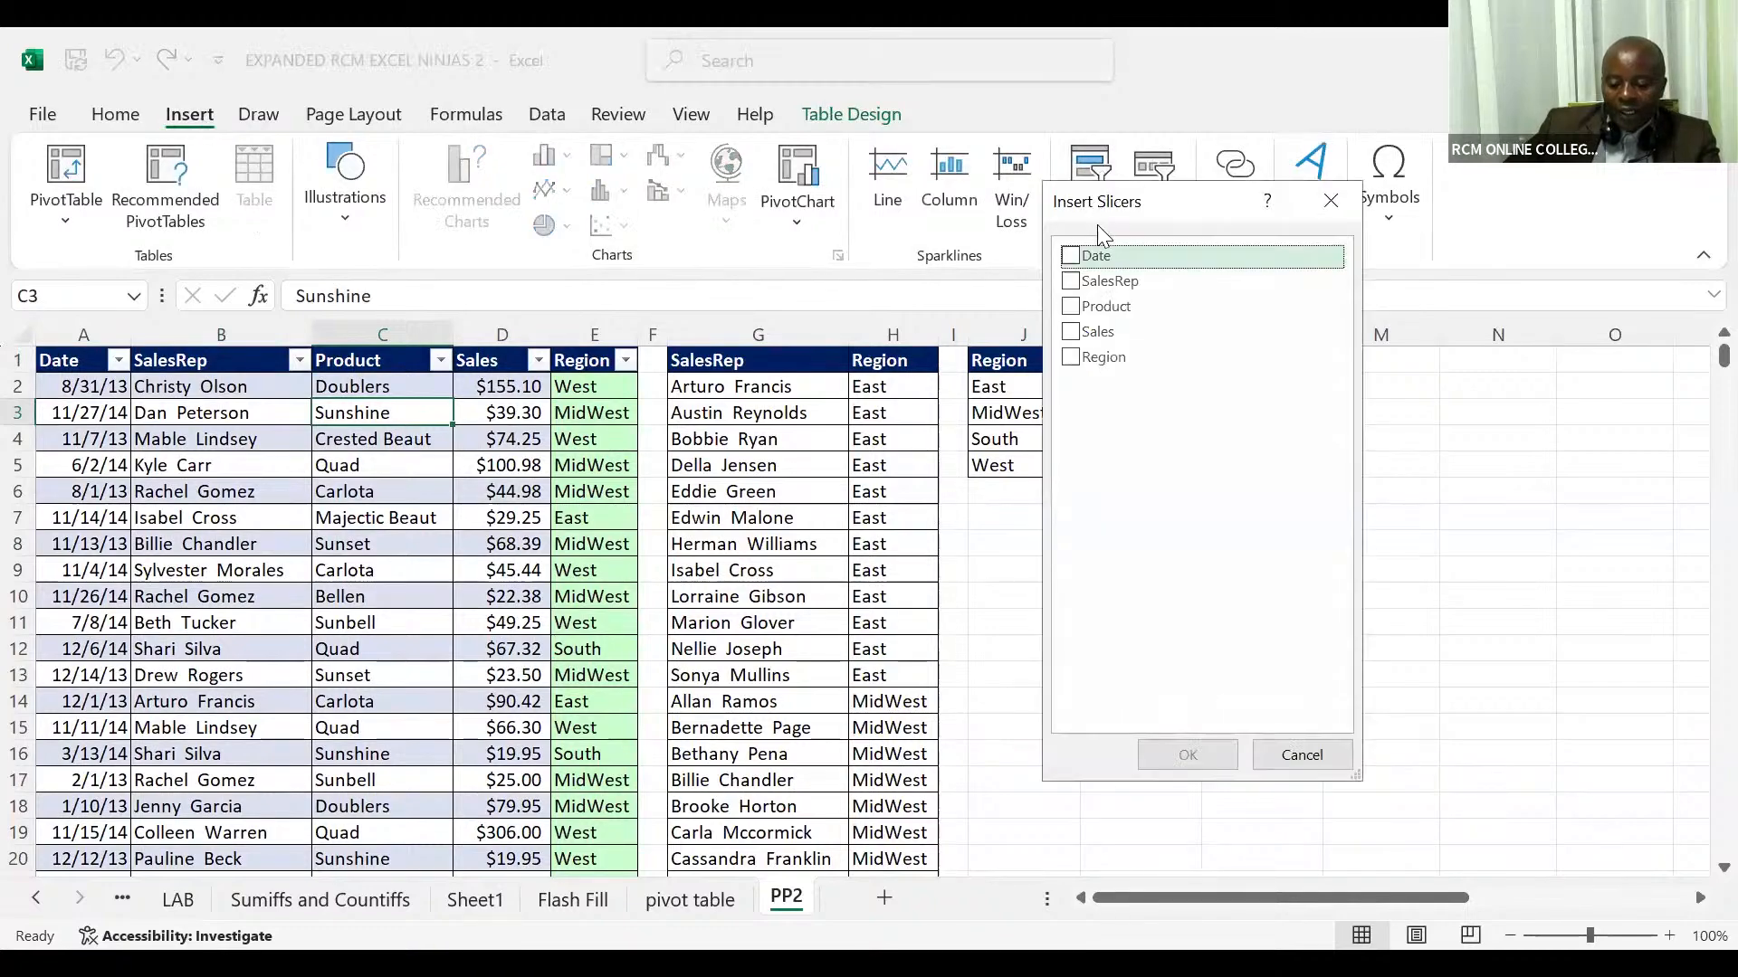
{"action": "left_click", "coordinate": [1086, 360]}
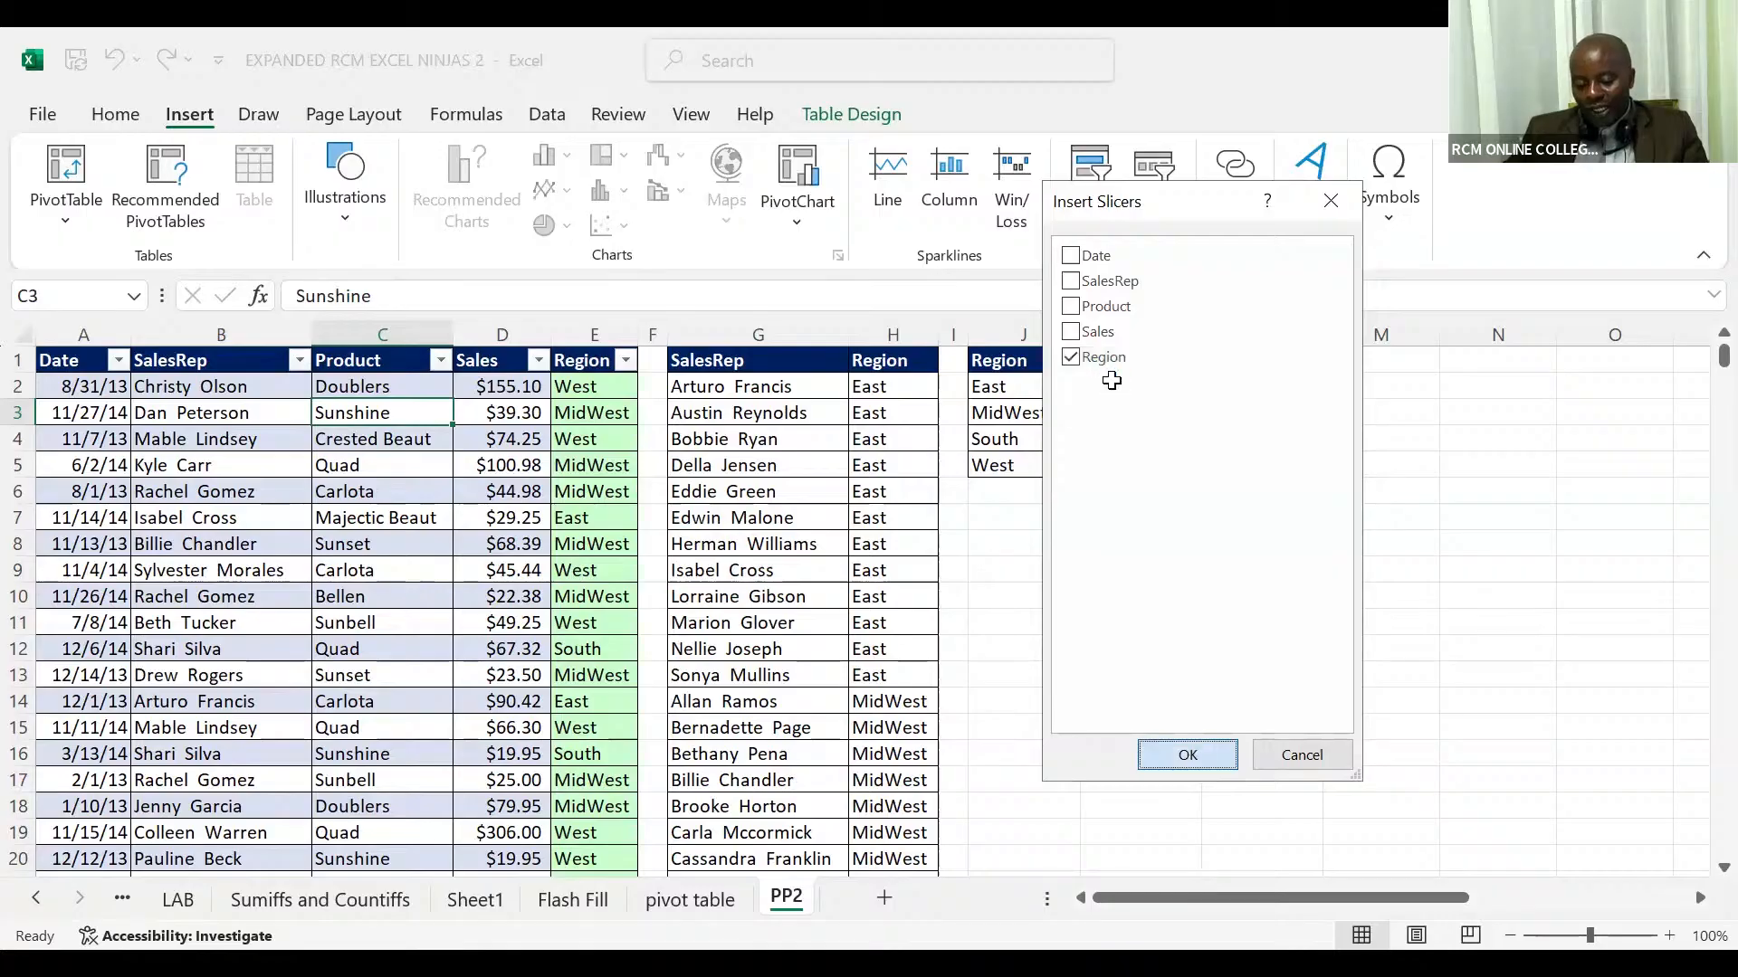
{"action": "left_click", "coordinate": [1190, 754]}
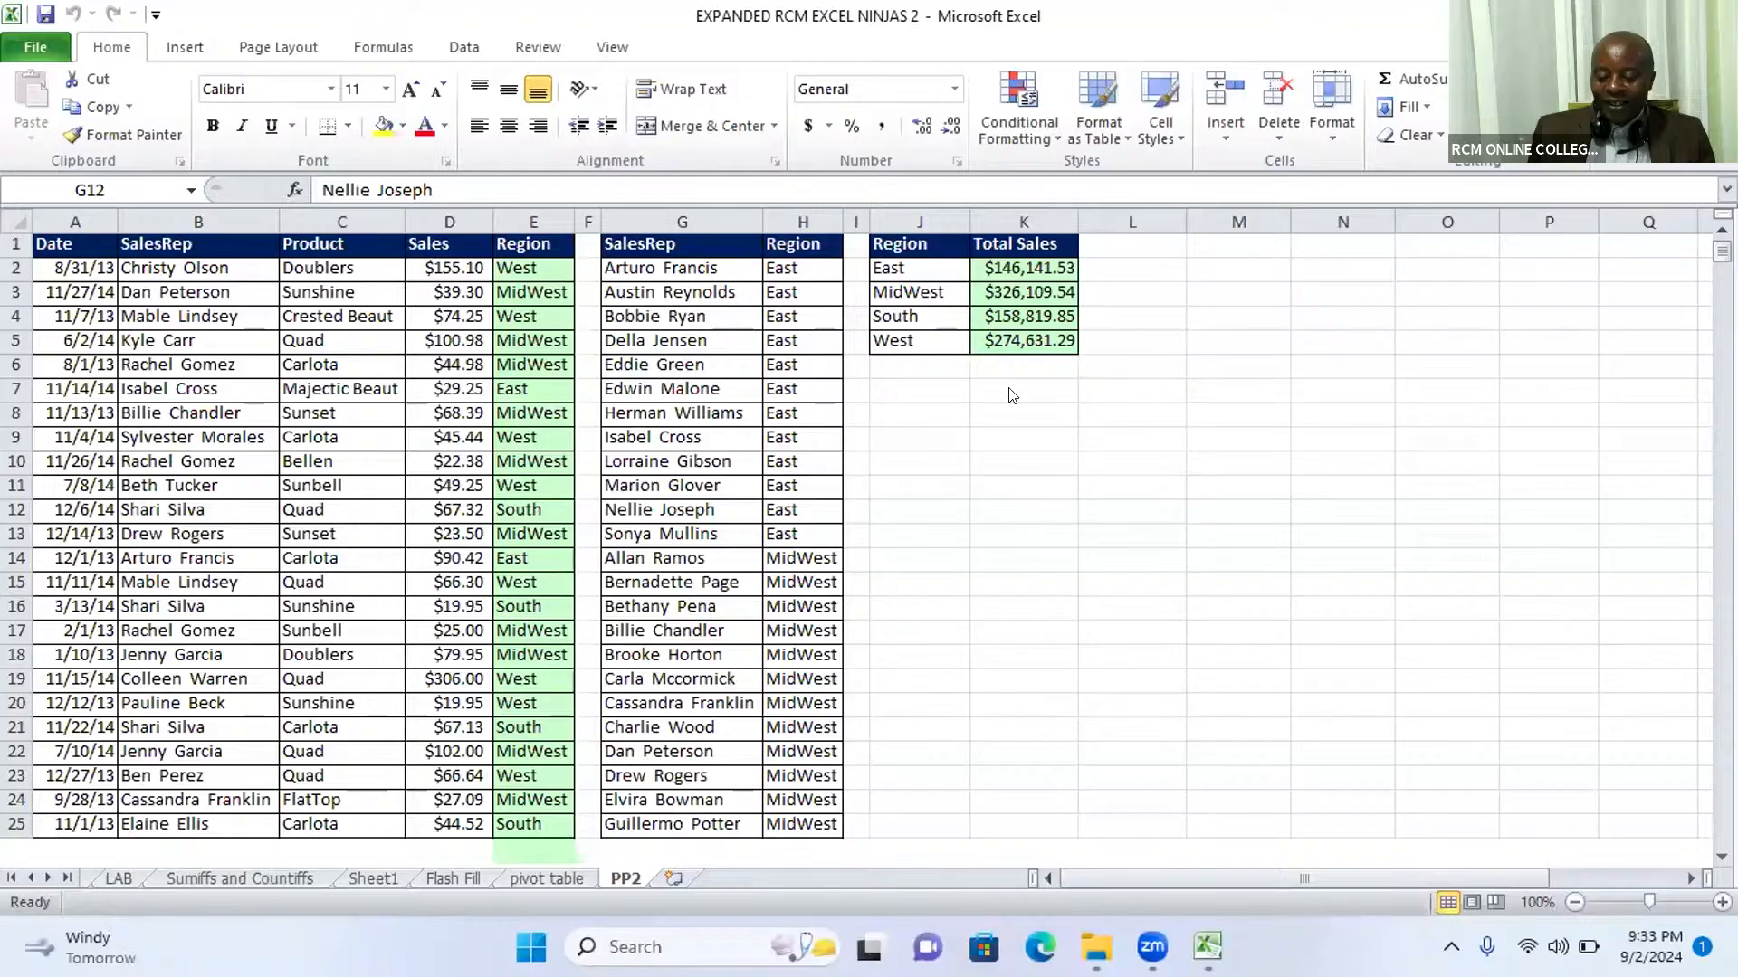
Step: Create a table with headers from the plain sales list in A1:E10001 on the PP2 sheet
{"action": "left_click", "coordinate": [294, 400]}
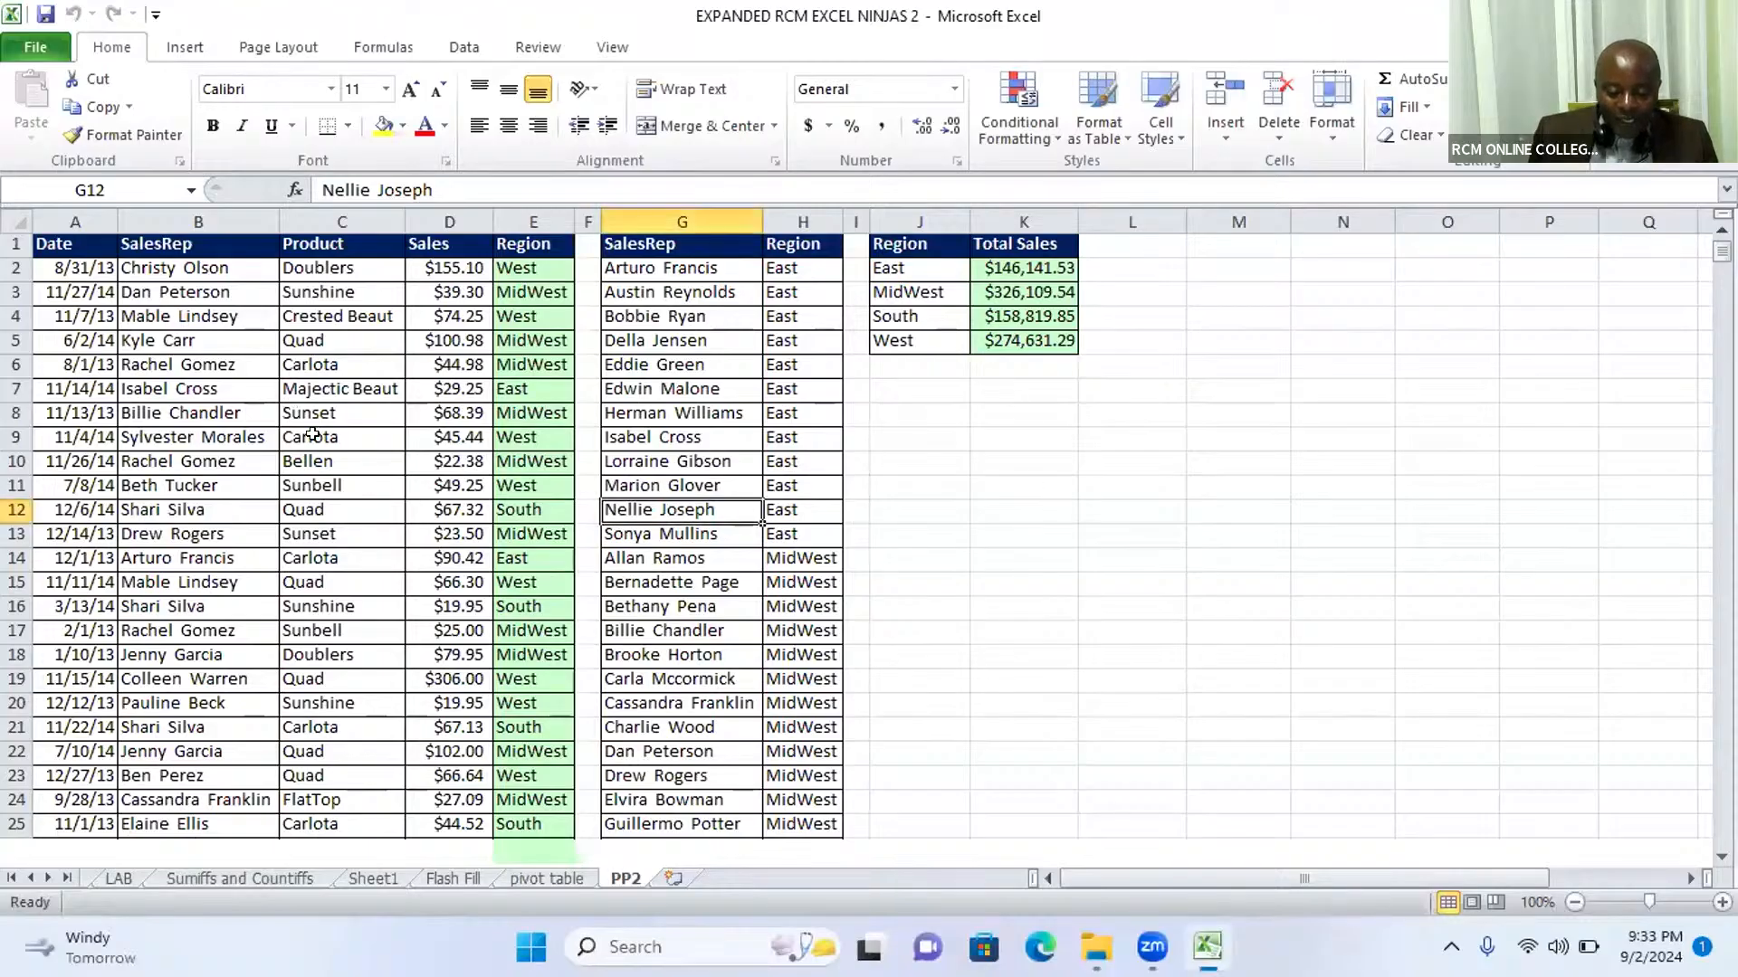
{"action": "left_click", "coordinate": [312, 435]}
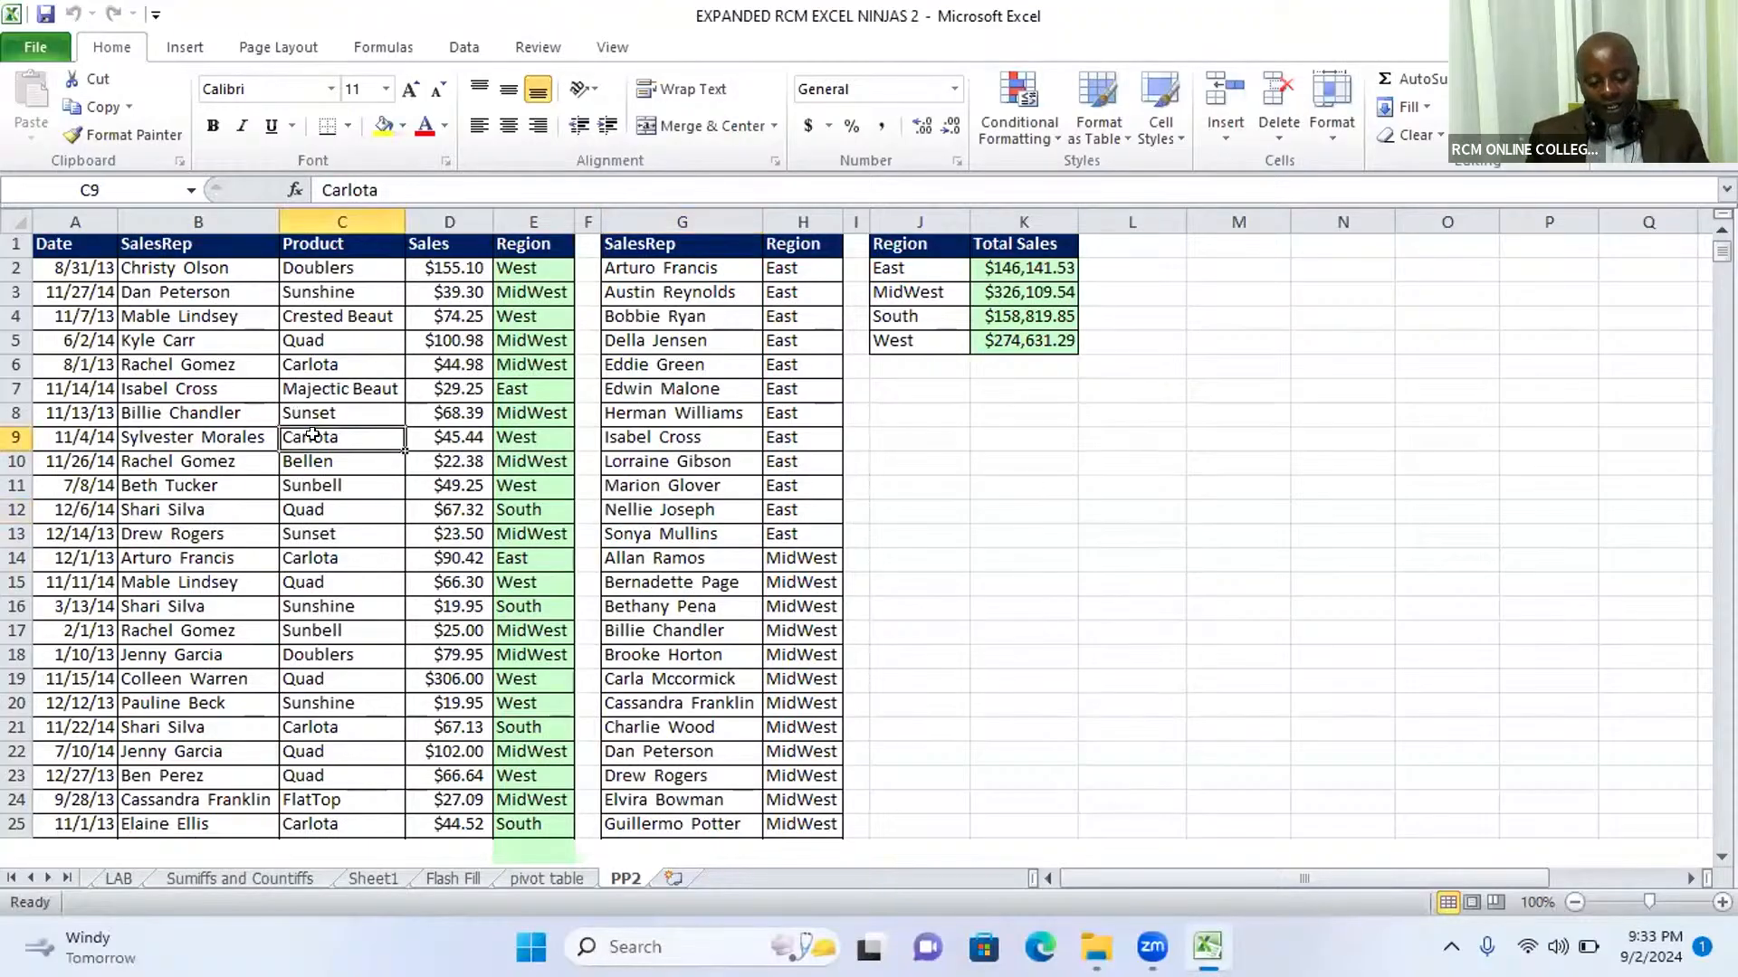
{"action": "left_click", "coordinate": [424, 406]}
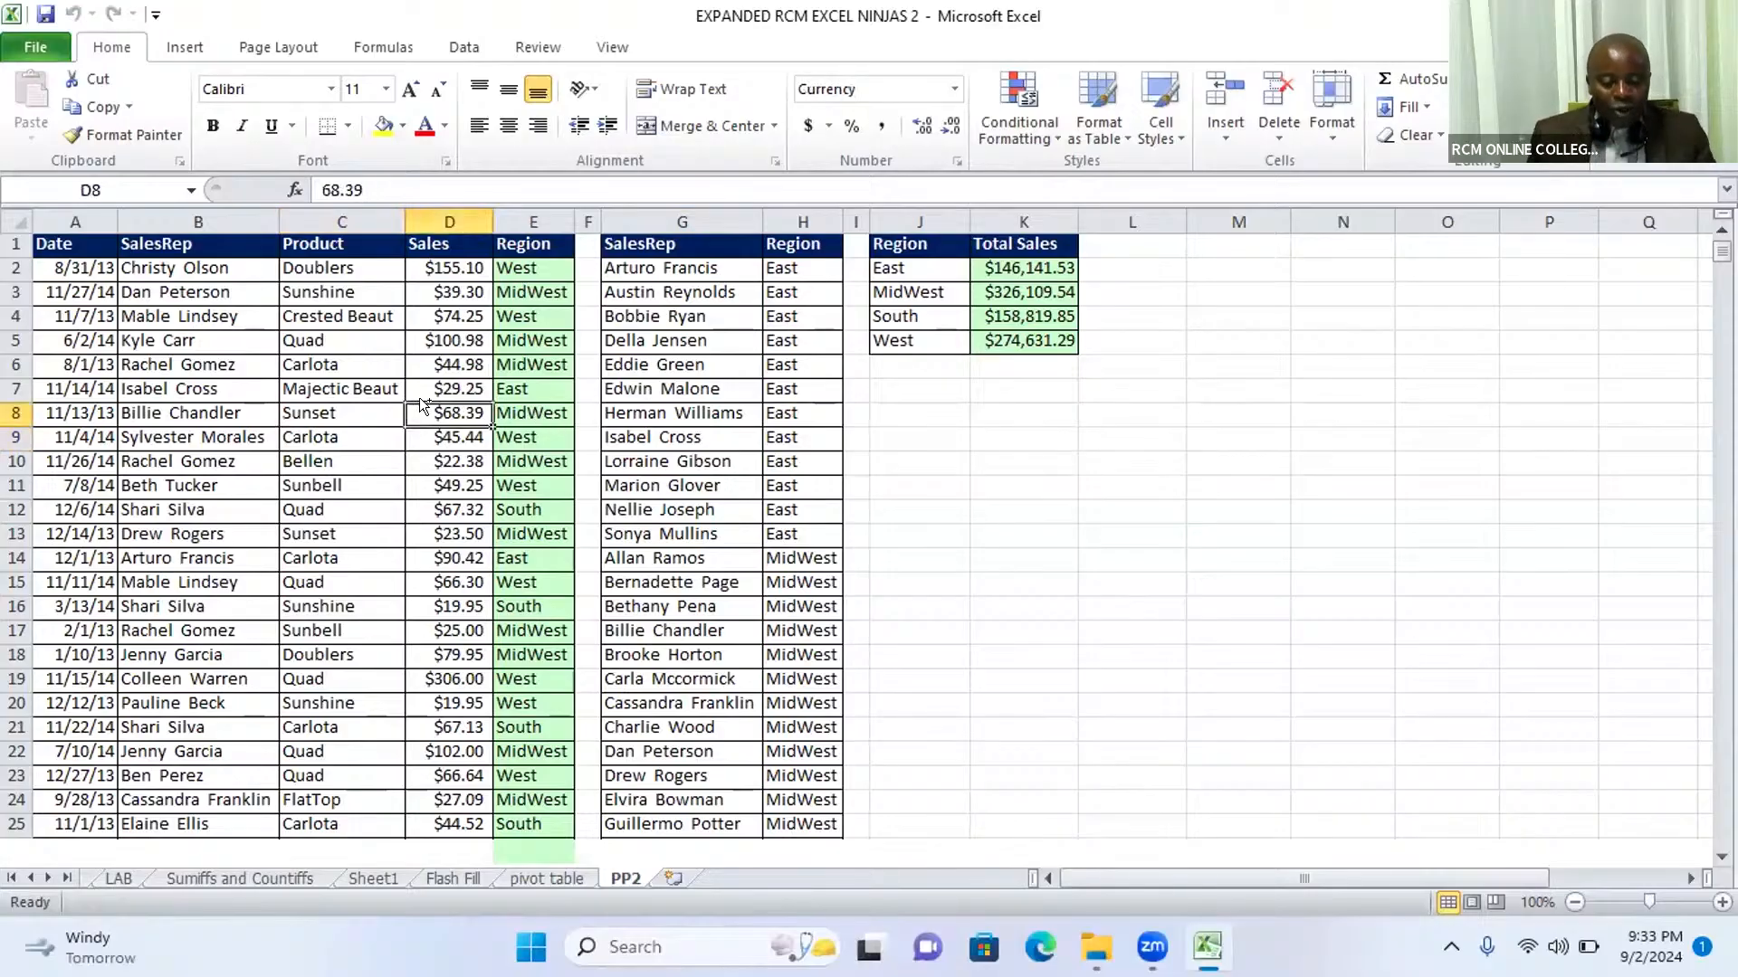
{"action": "key", "text": "ctrl+t"}
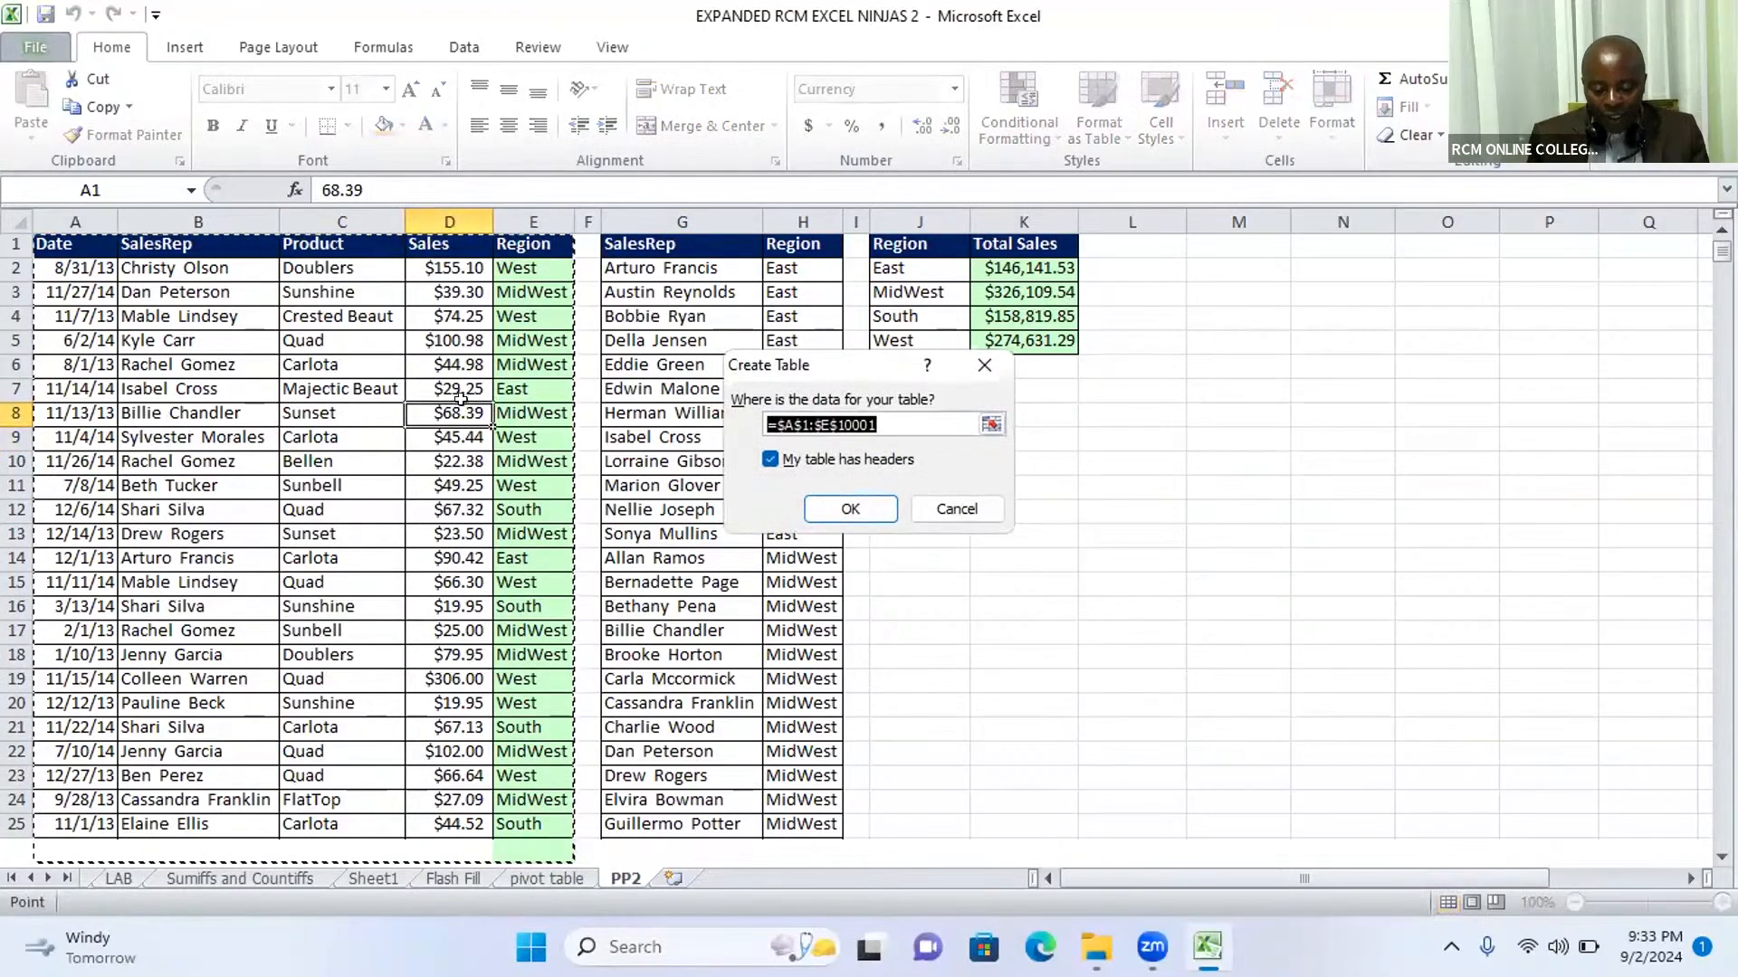
{"action": "left_click", "coordinate": [850, 509]}
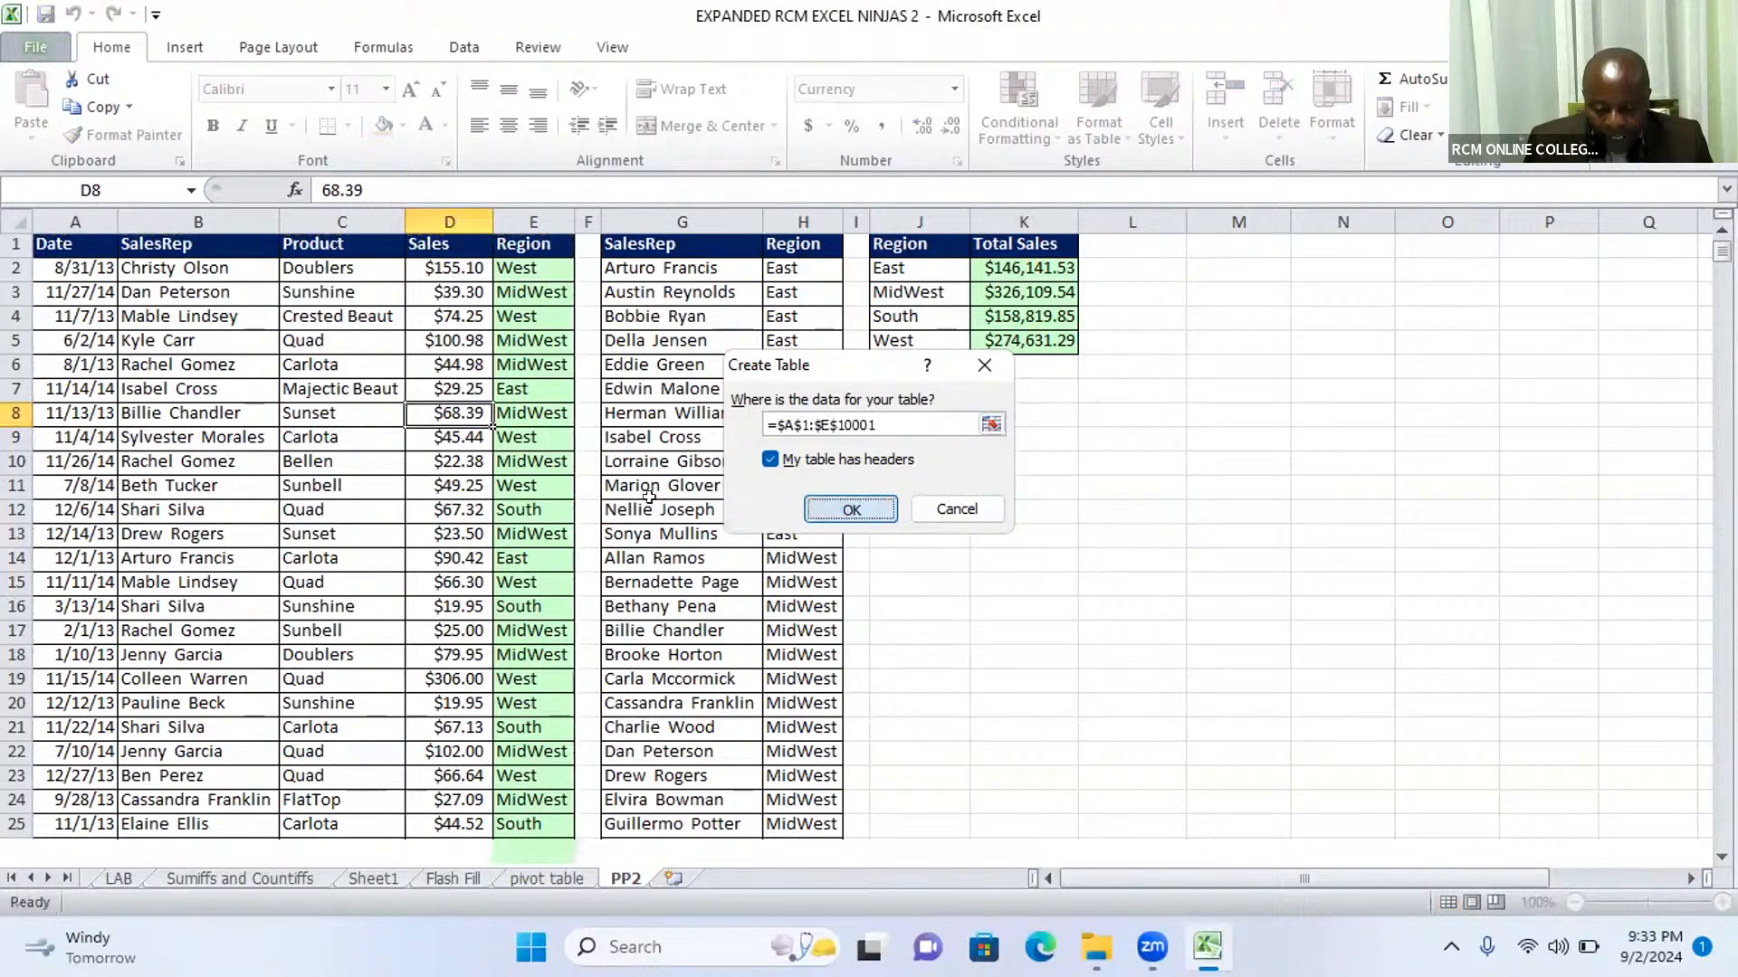
{"action": "left_click", "coordinate": [415, 503]}
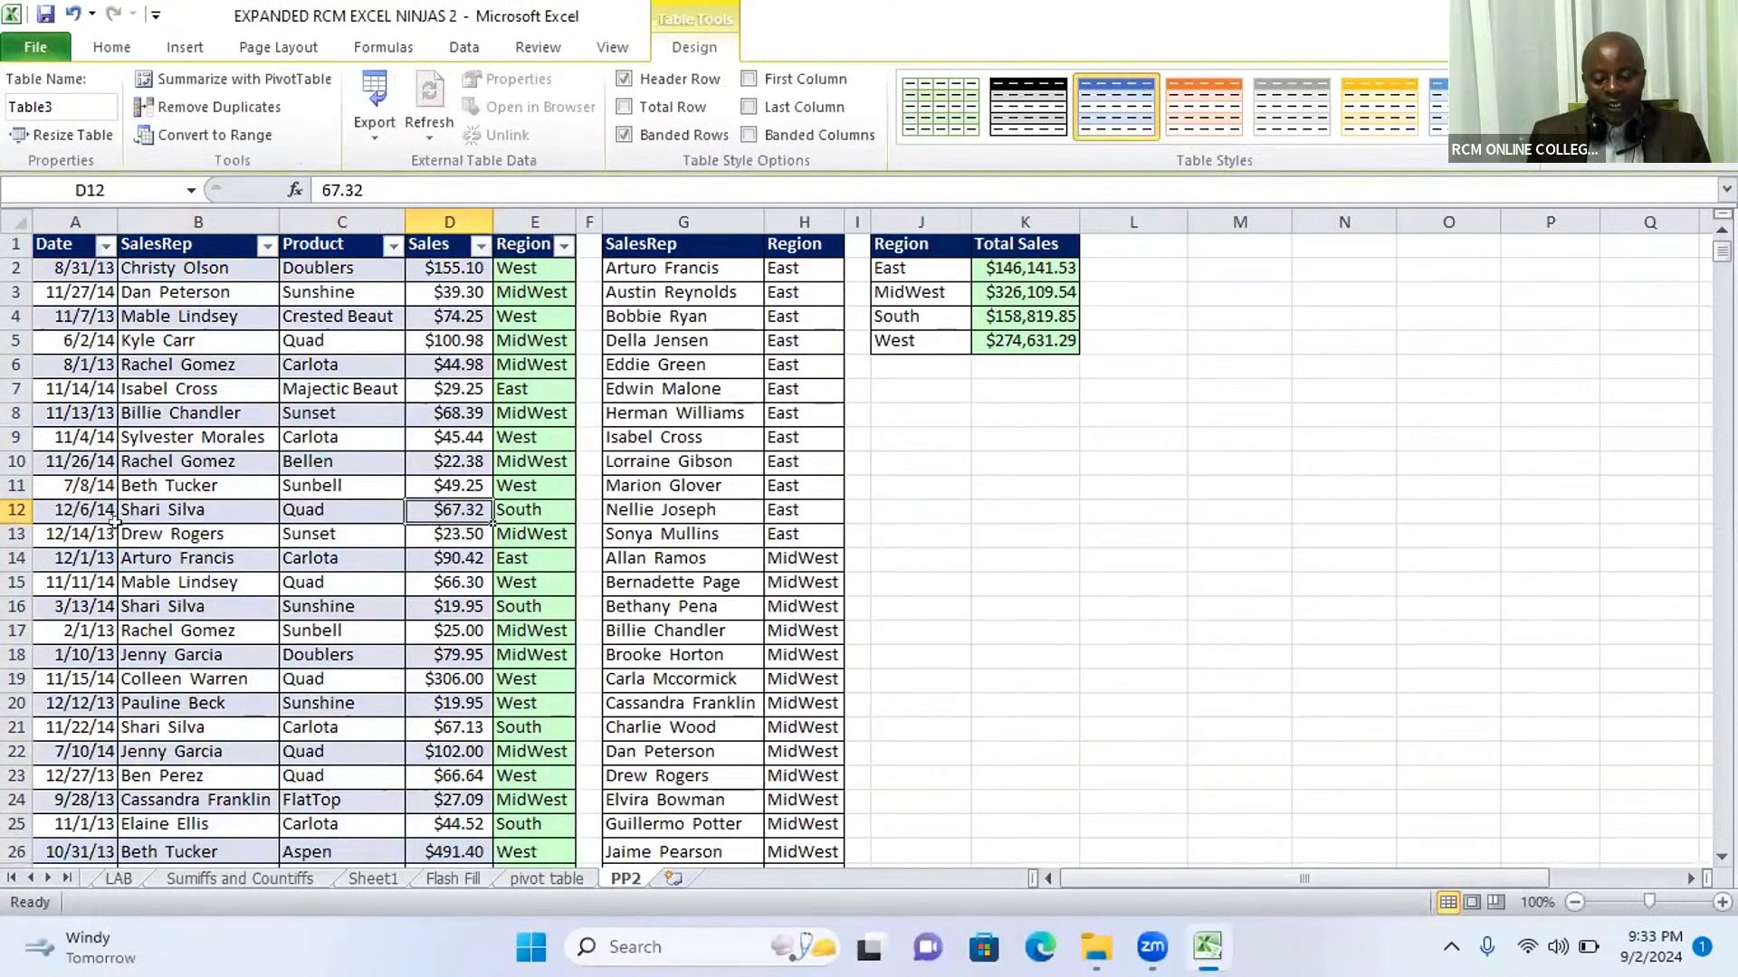
Step: Try to insert a slicer for the sales table, dismiss the Existing Connections dialog and undo the table creation
{"action": "left_click", "coordinate": [418, 416]}
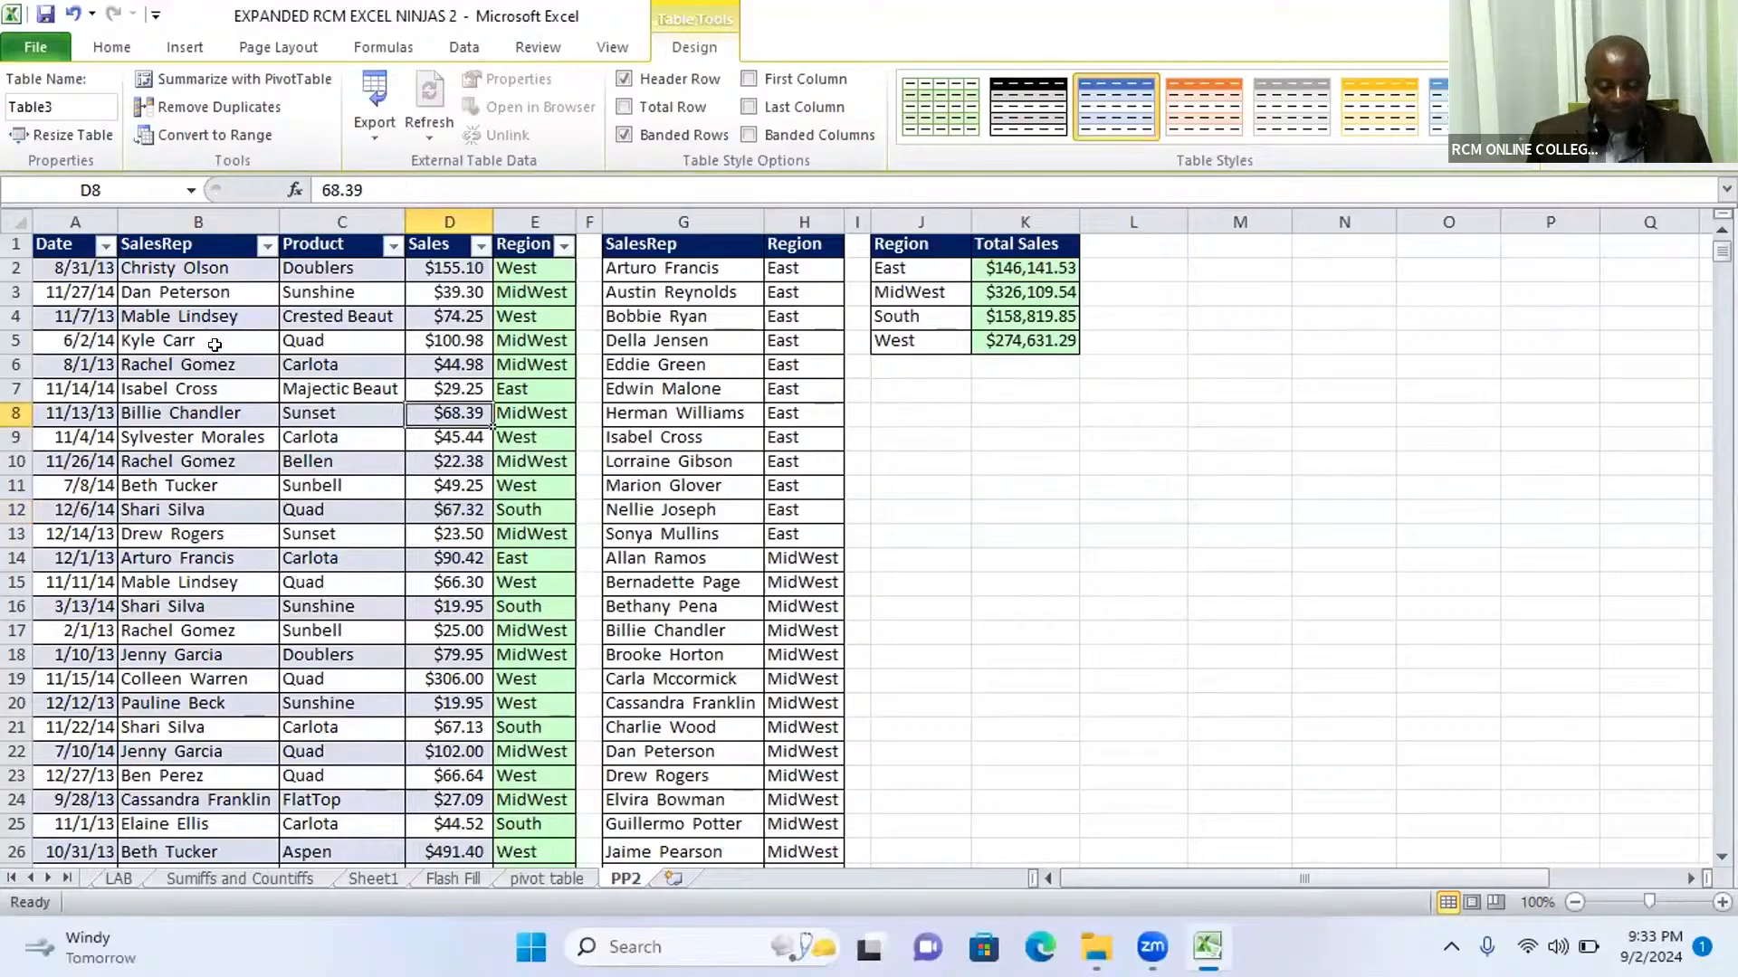
{"action": "left_click", "coordinate": [187, 49]}
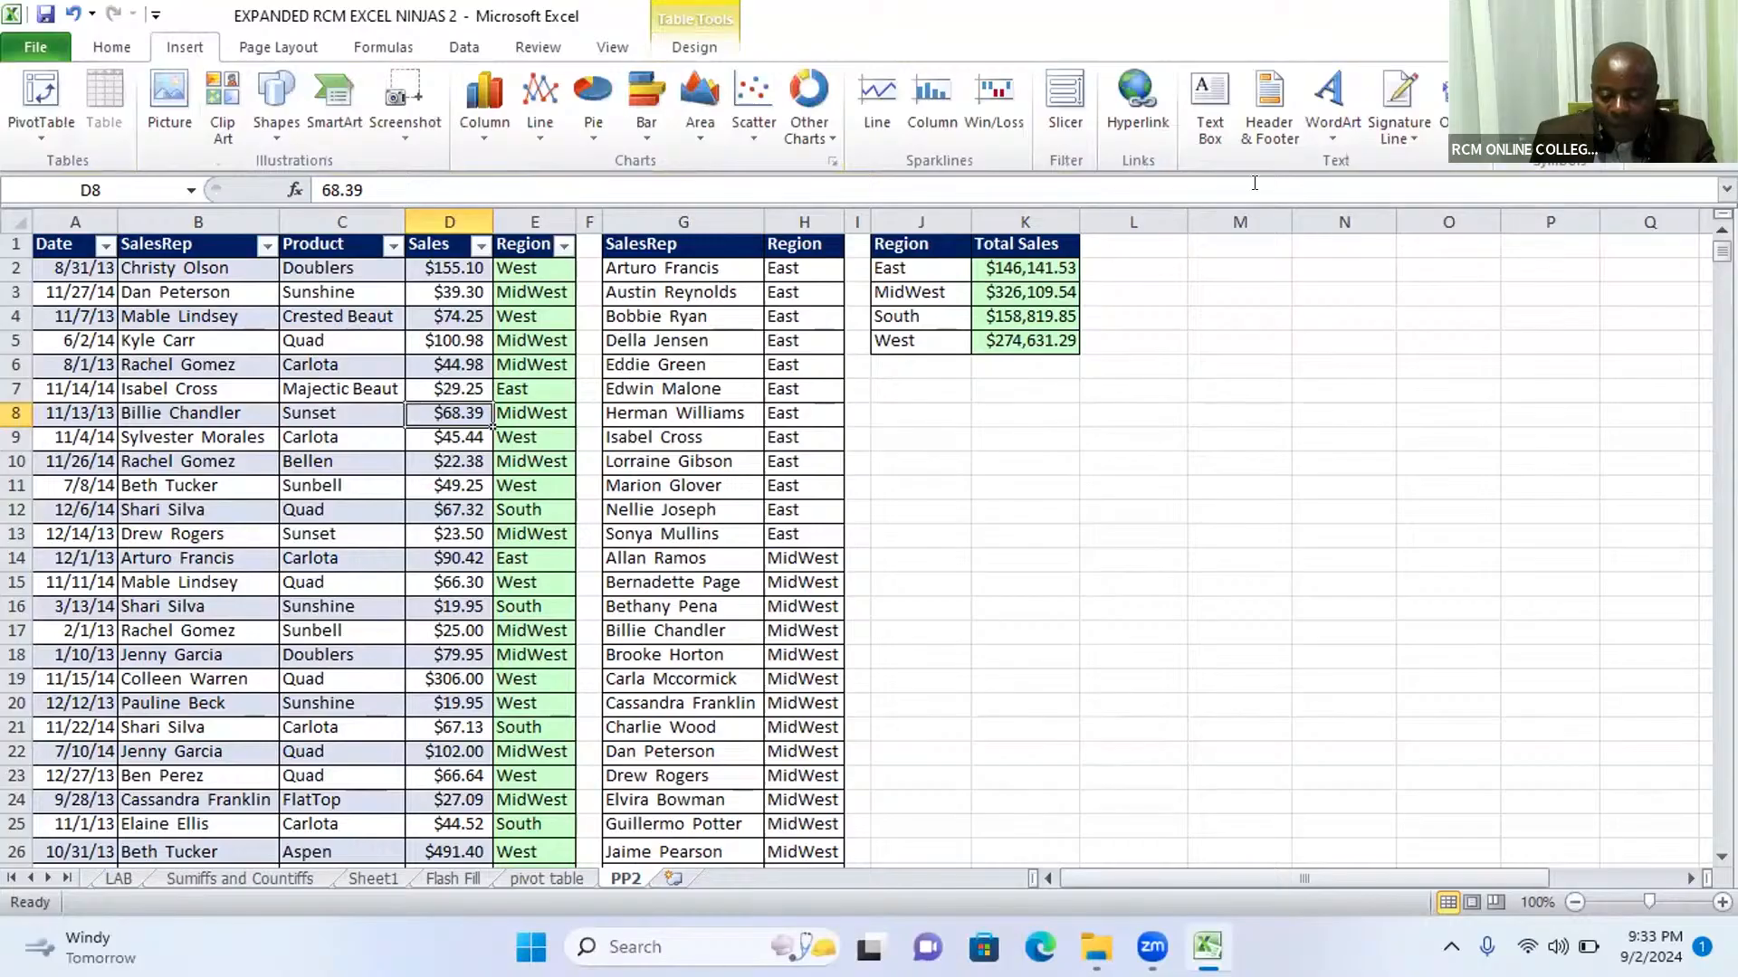
{"action": "left_click", "coordinate": [1068, 122]}
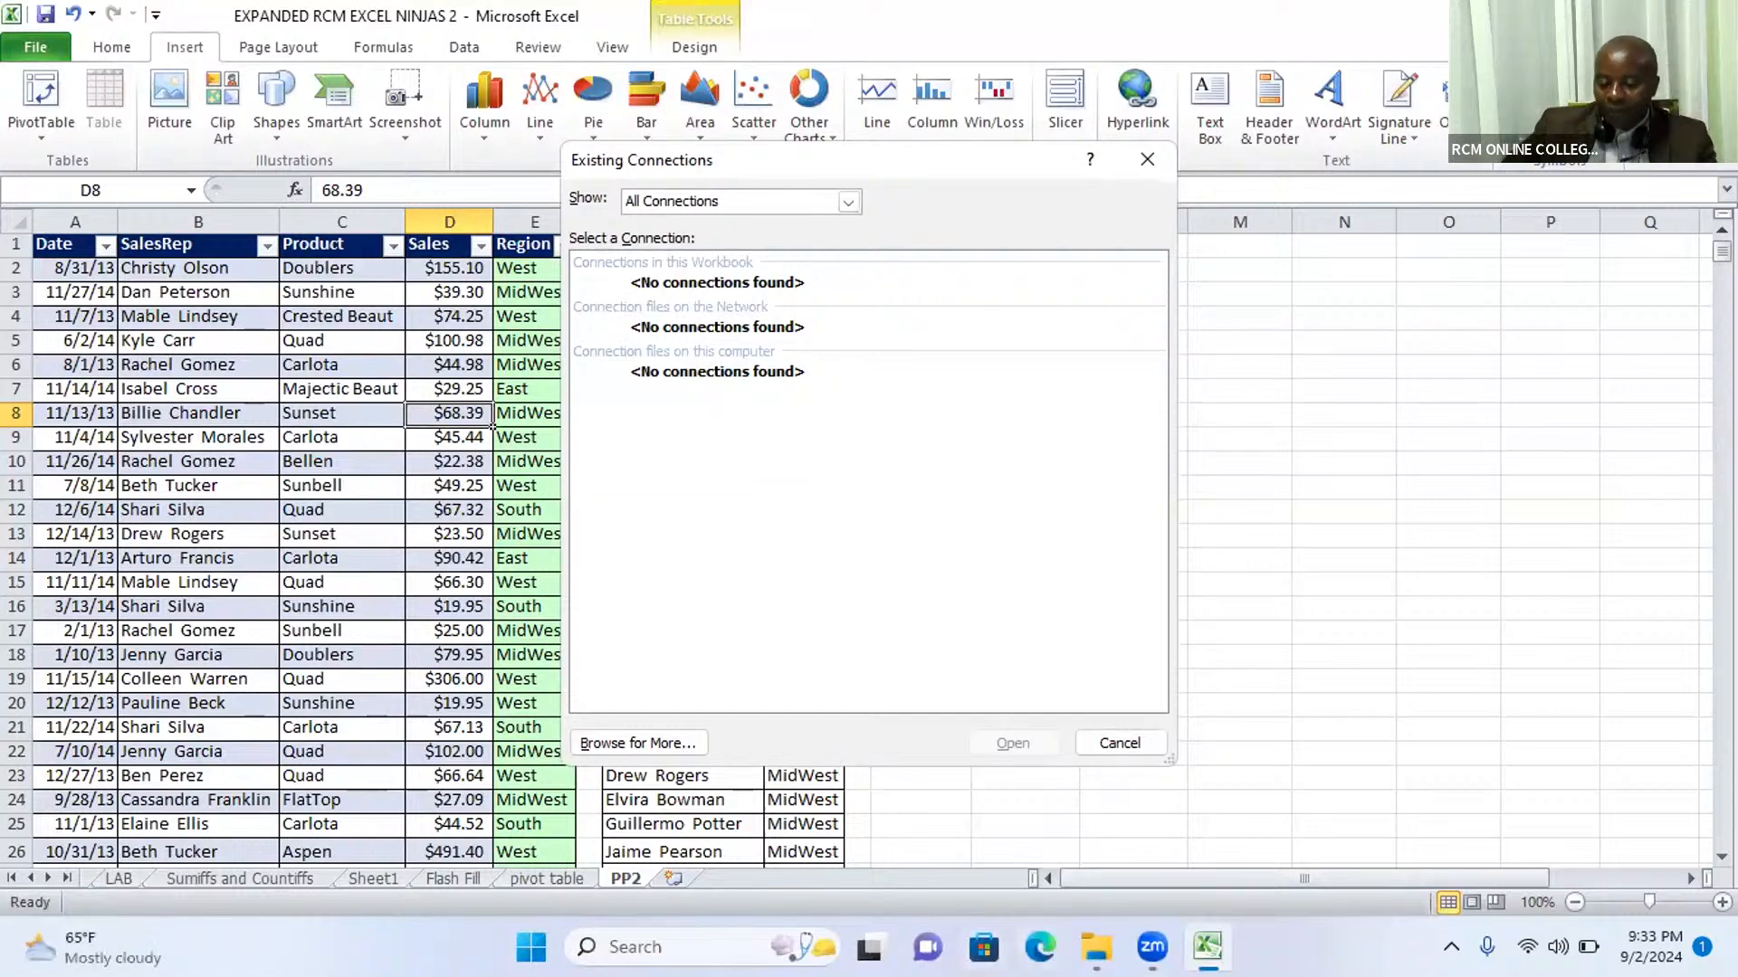
{"action": "mouse_move", "coordinate": [1096, 947]}
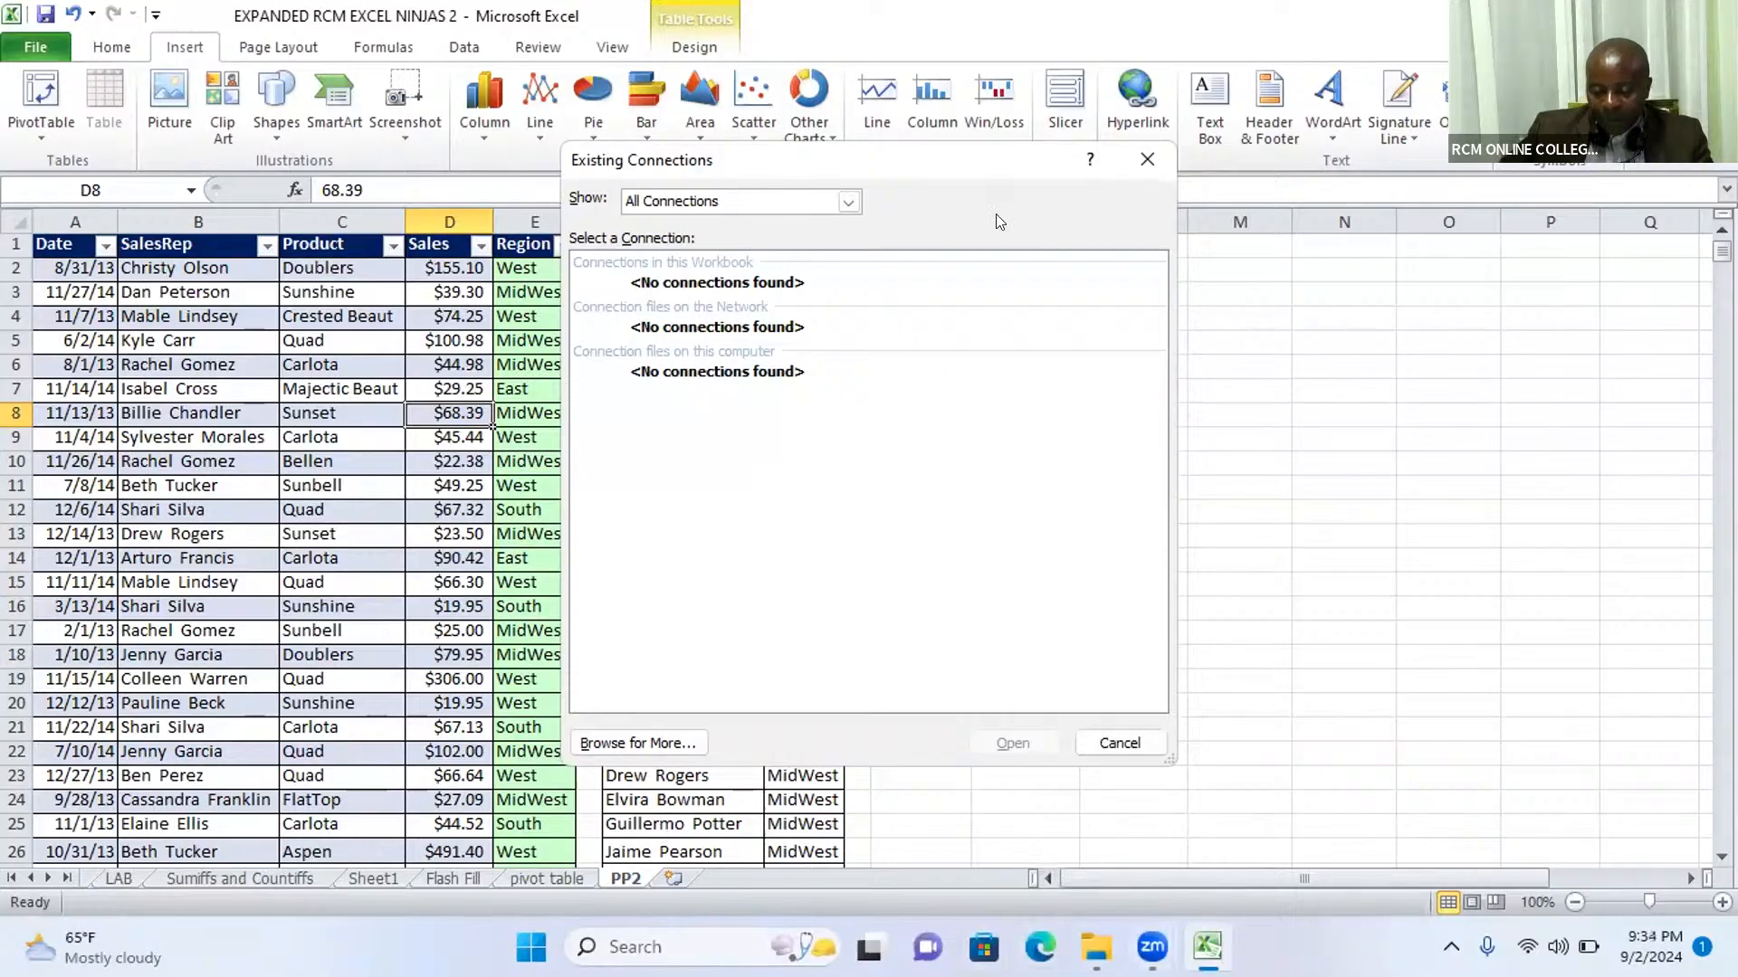
{"action": "left_click", "coordinate": [654, 129]}
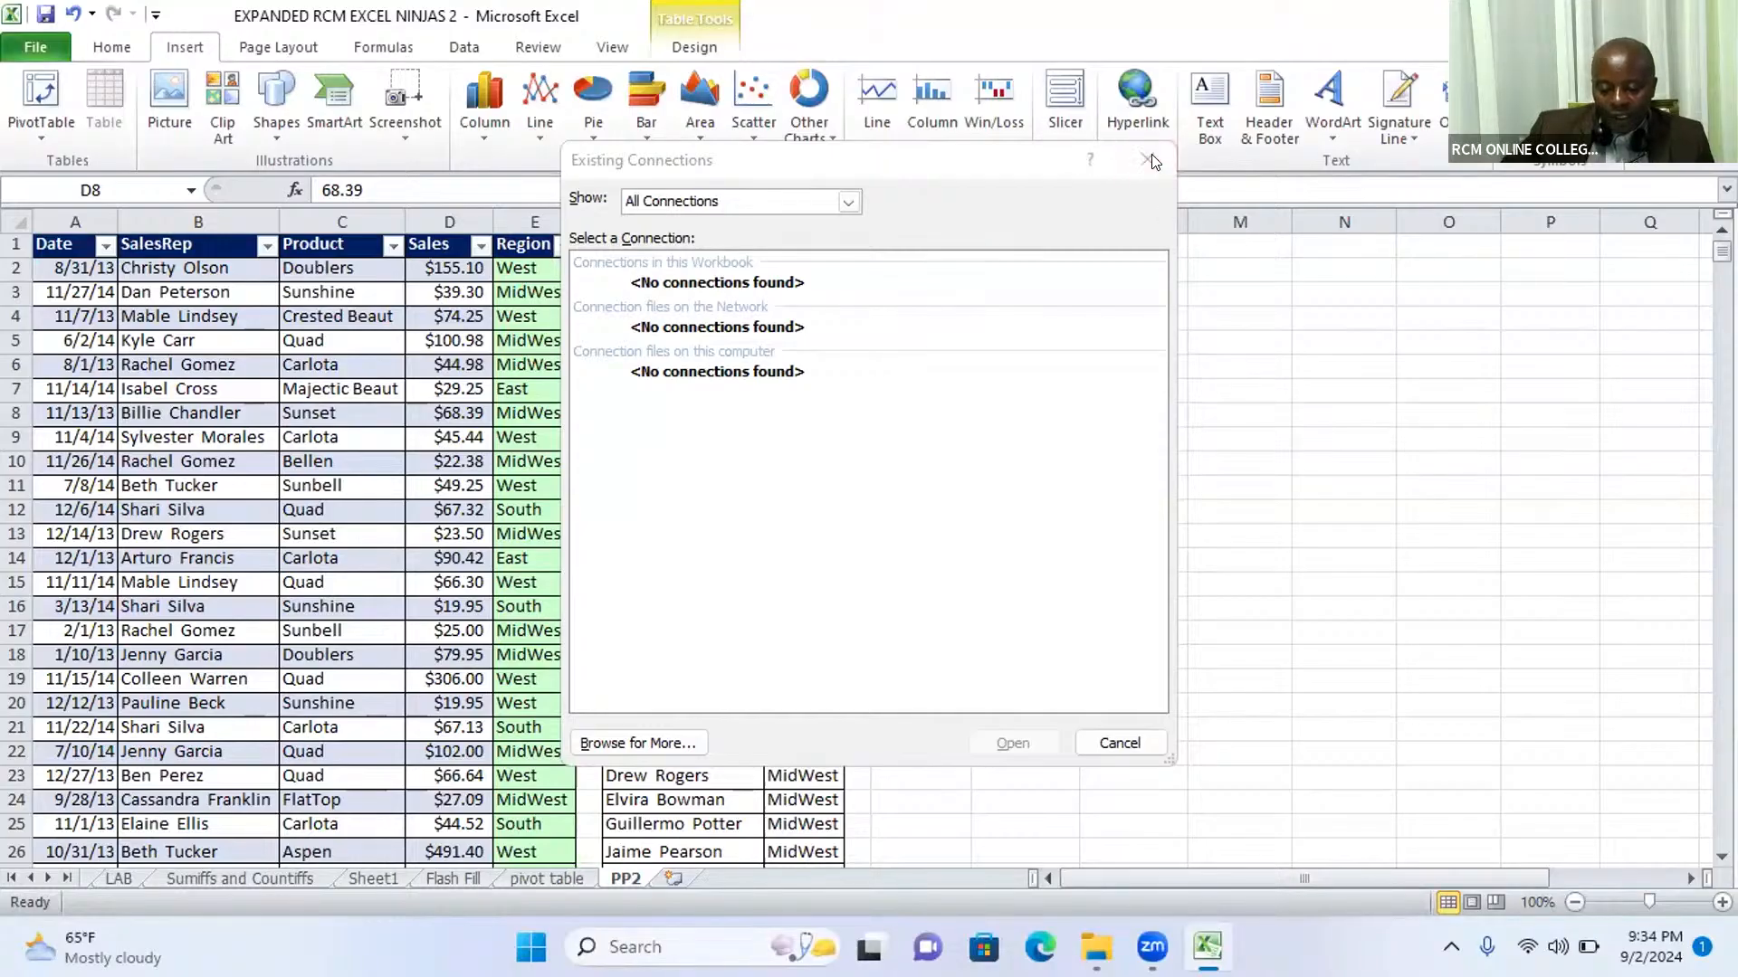
{"action": "left_click", "coordinate": [268, 521]}
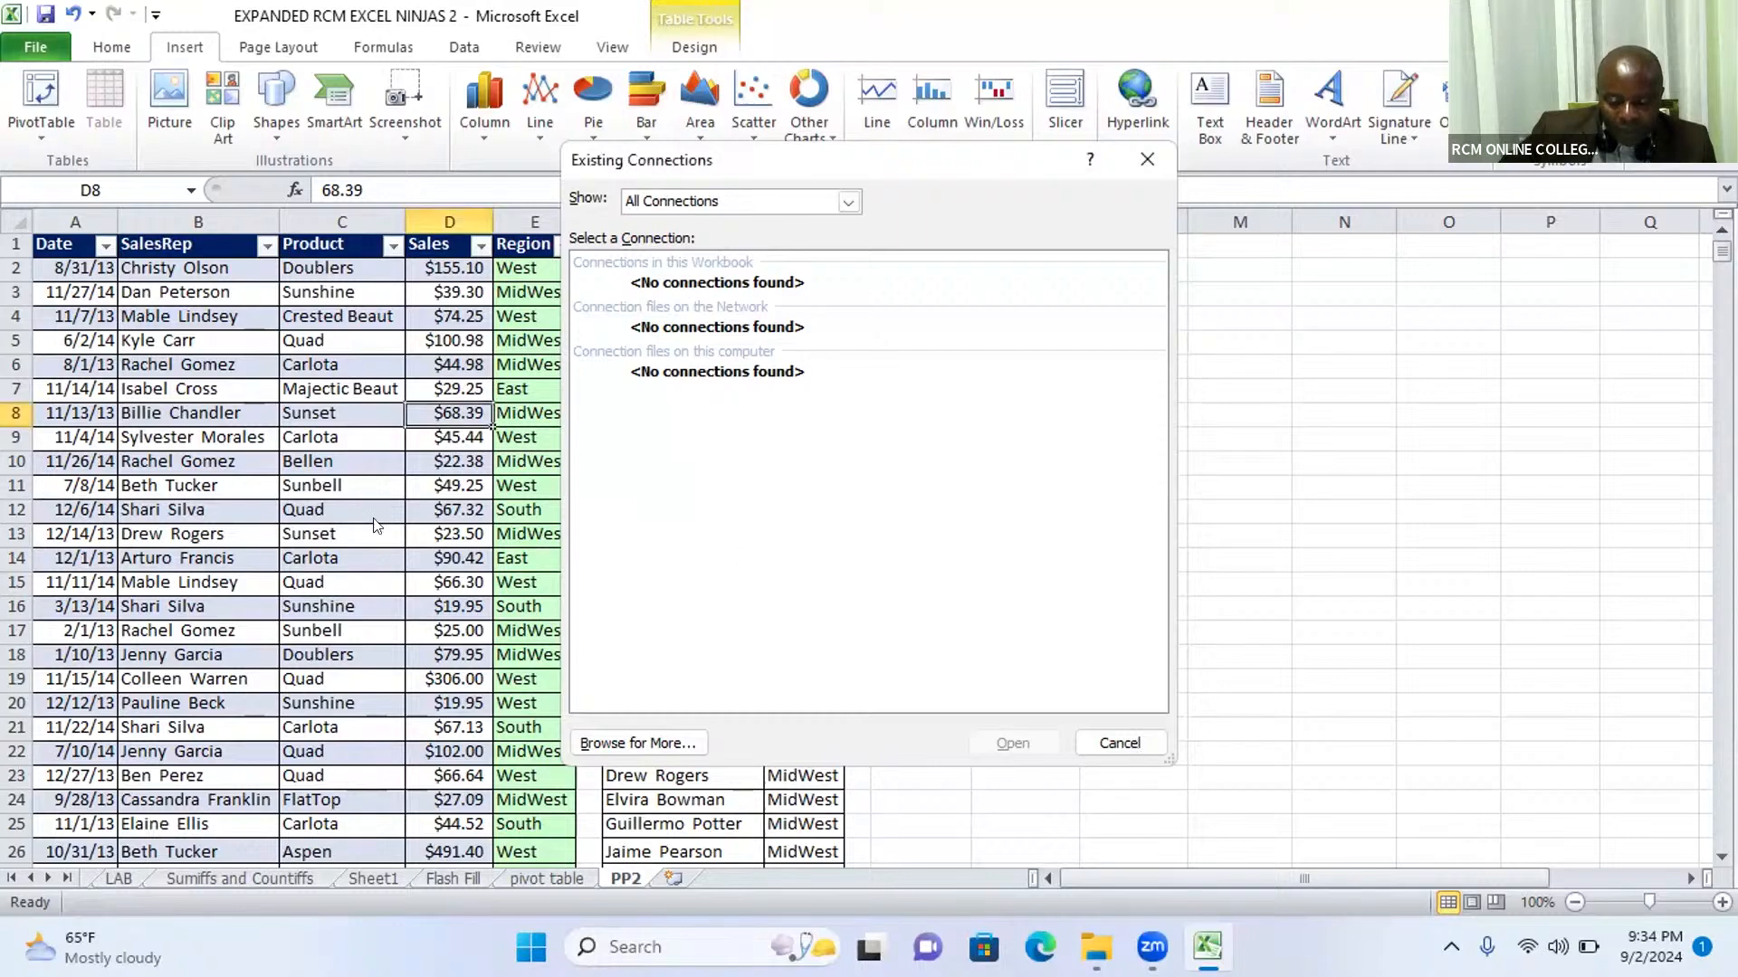
{"action": "left_click_drag", "start_coordinate": [374, 528], "coordinate": [374, 519]}
{"action": "left_click", "coordinate": [474, 617]}
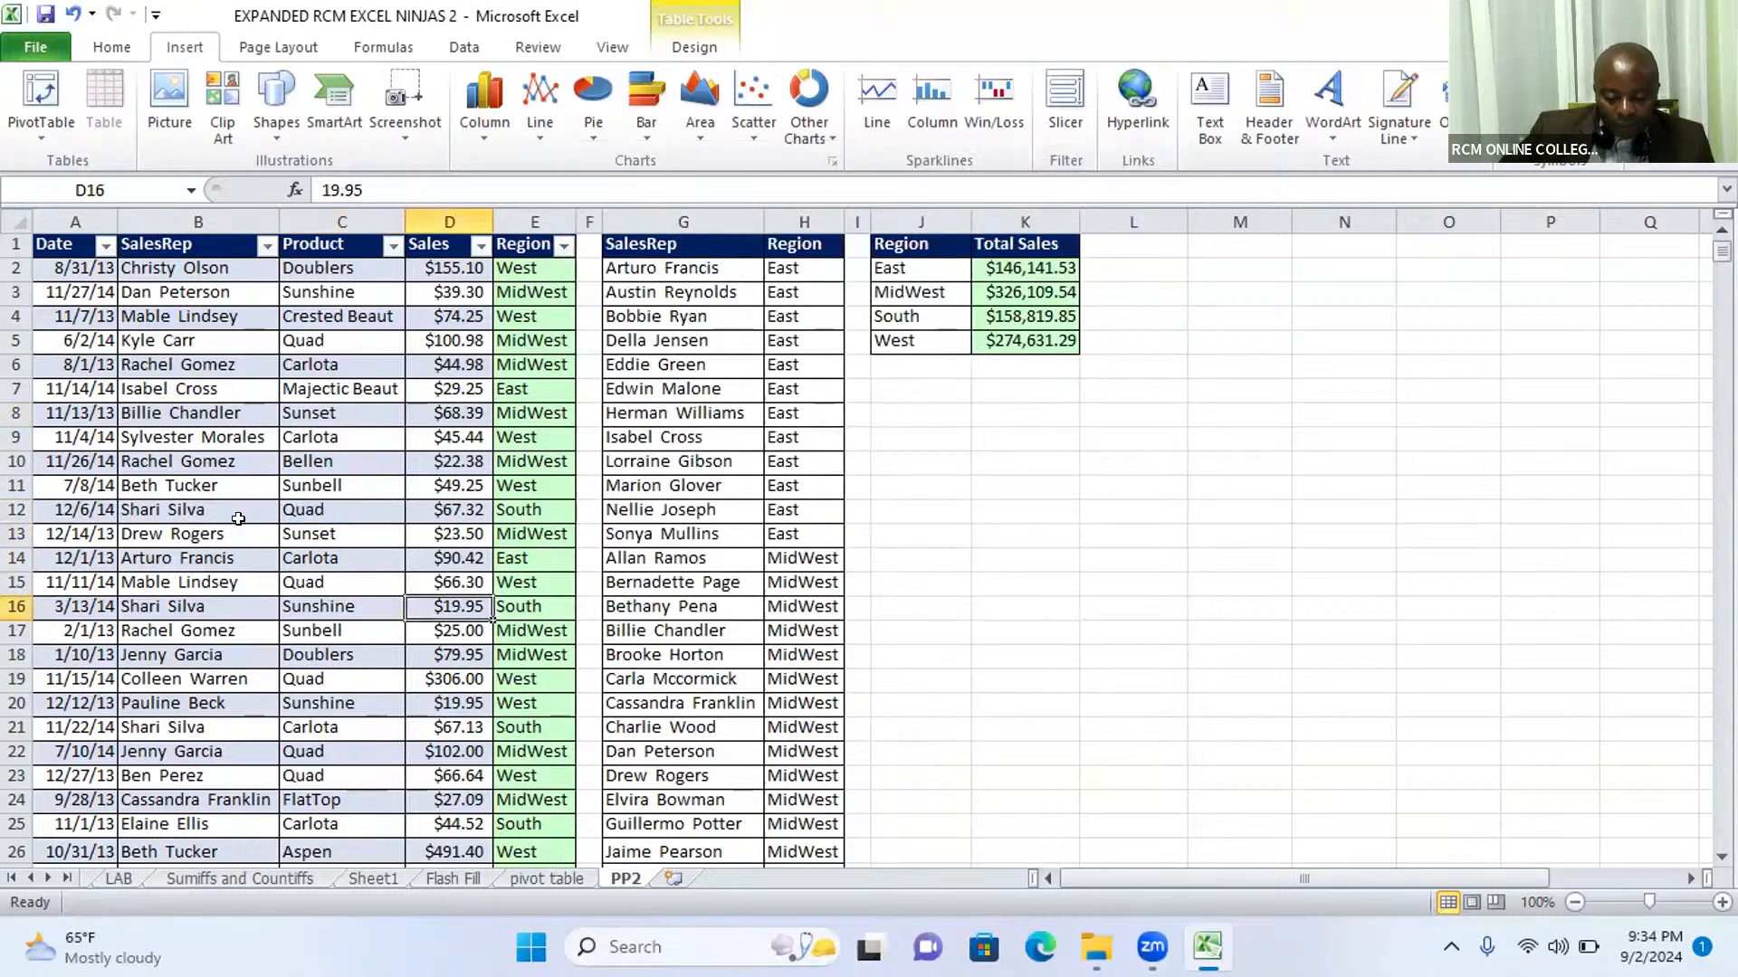
{"action": "left_click", "coordinate": [74, 16]}
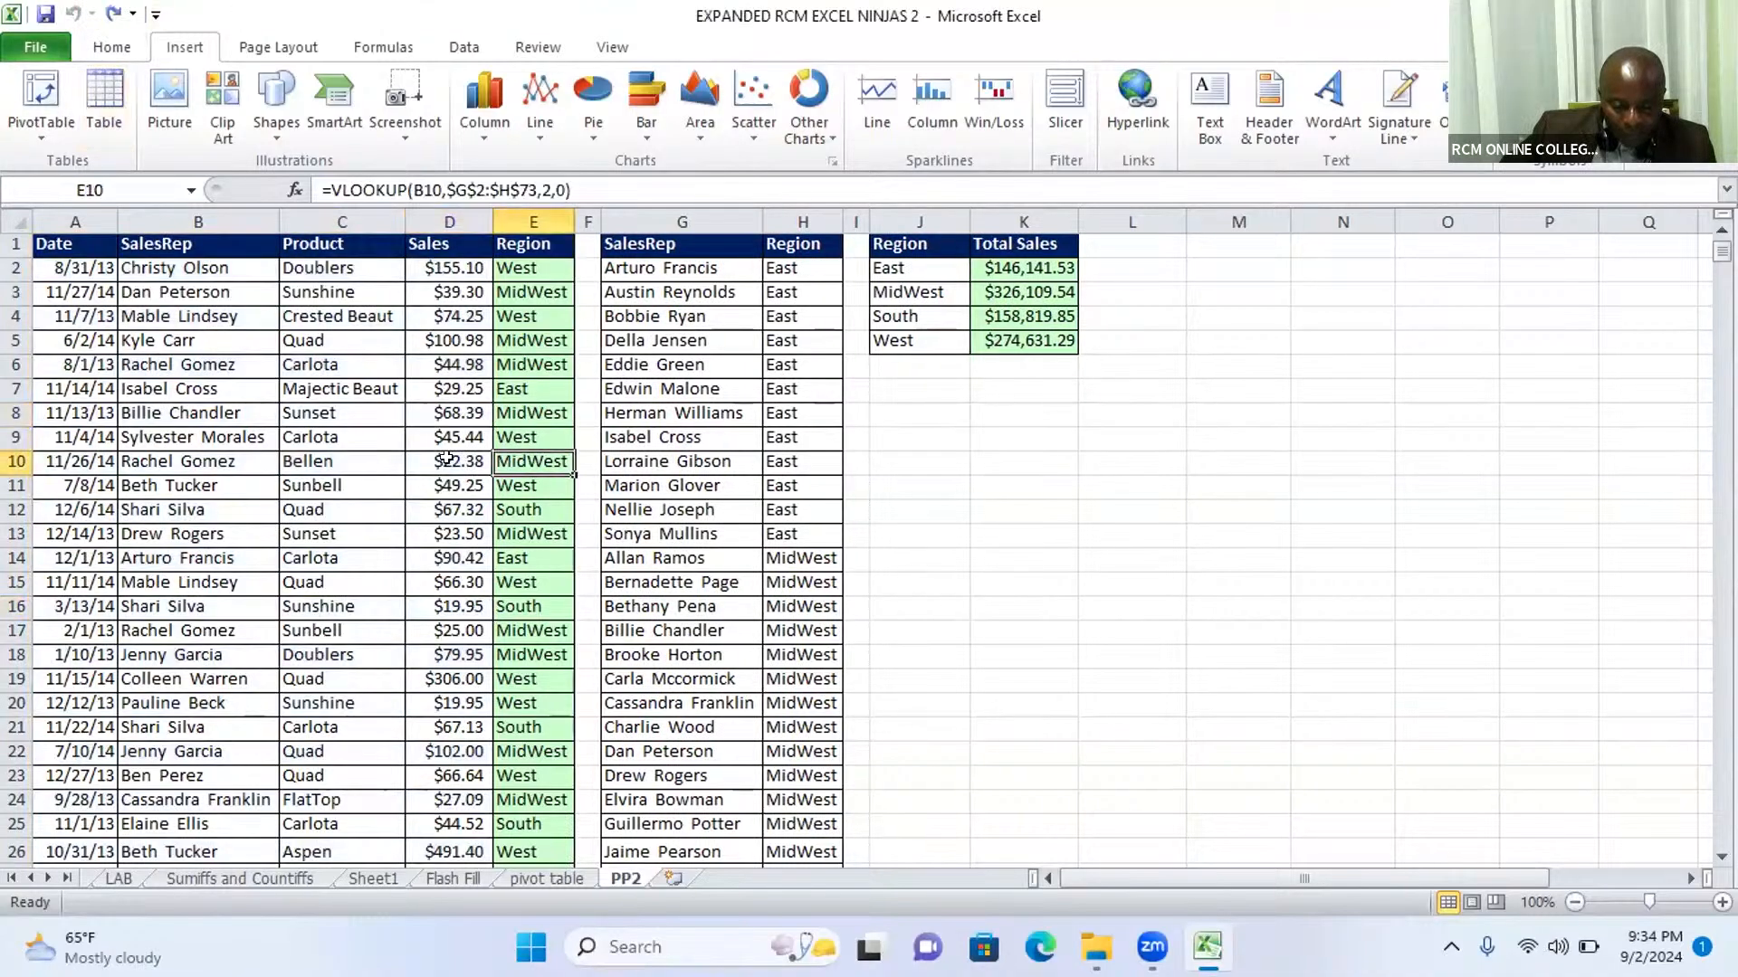
Step: Convert the sales list in A1:E10001 on the PP2 sheet into a table with headers again
{"action": "left_click", "coordinate": [414, 438]}
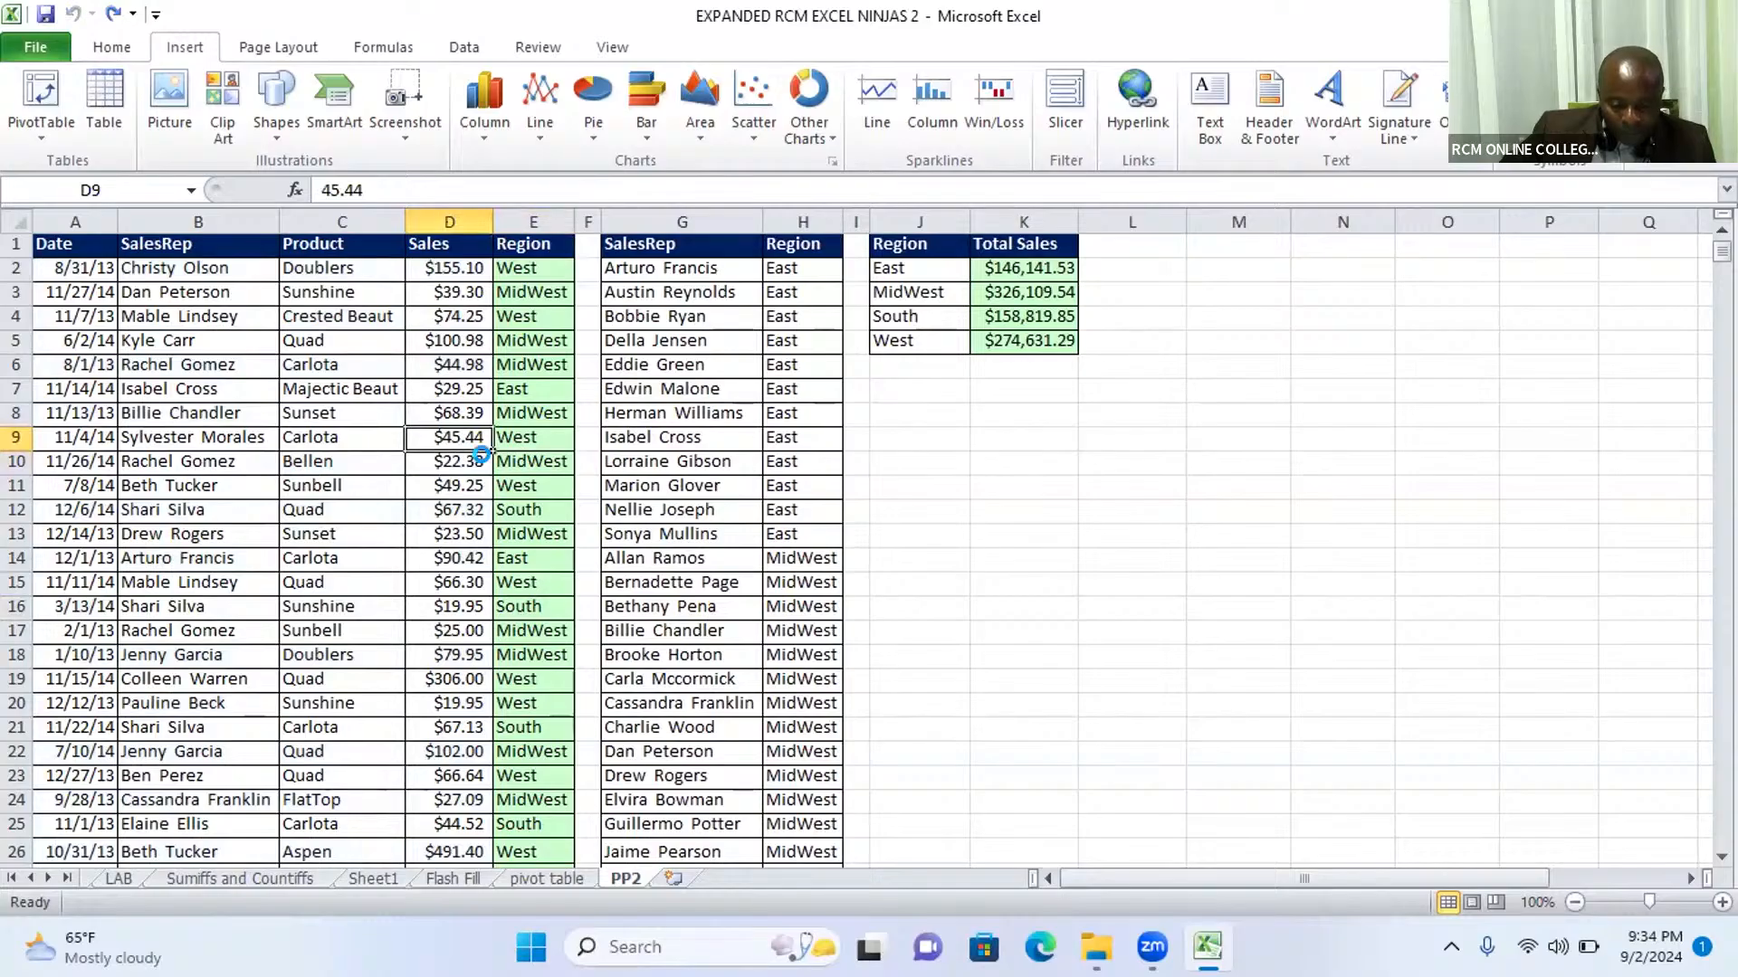
{"action": "key", "text": "ctrl+t"}
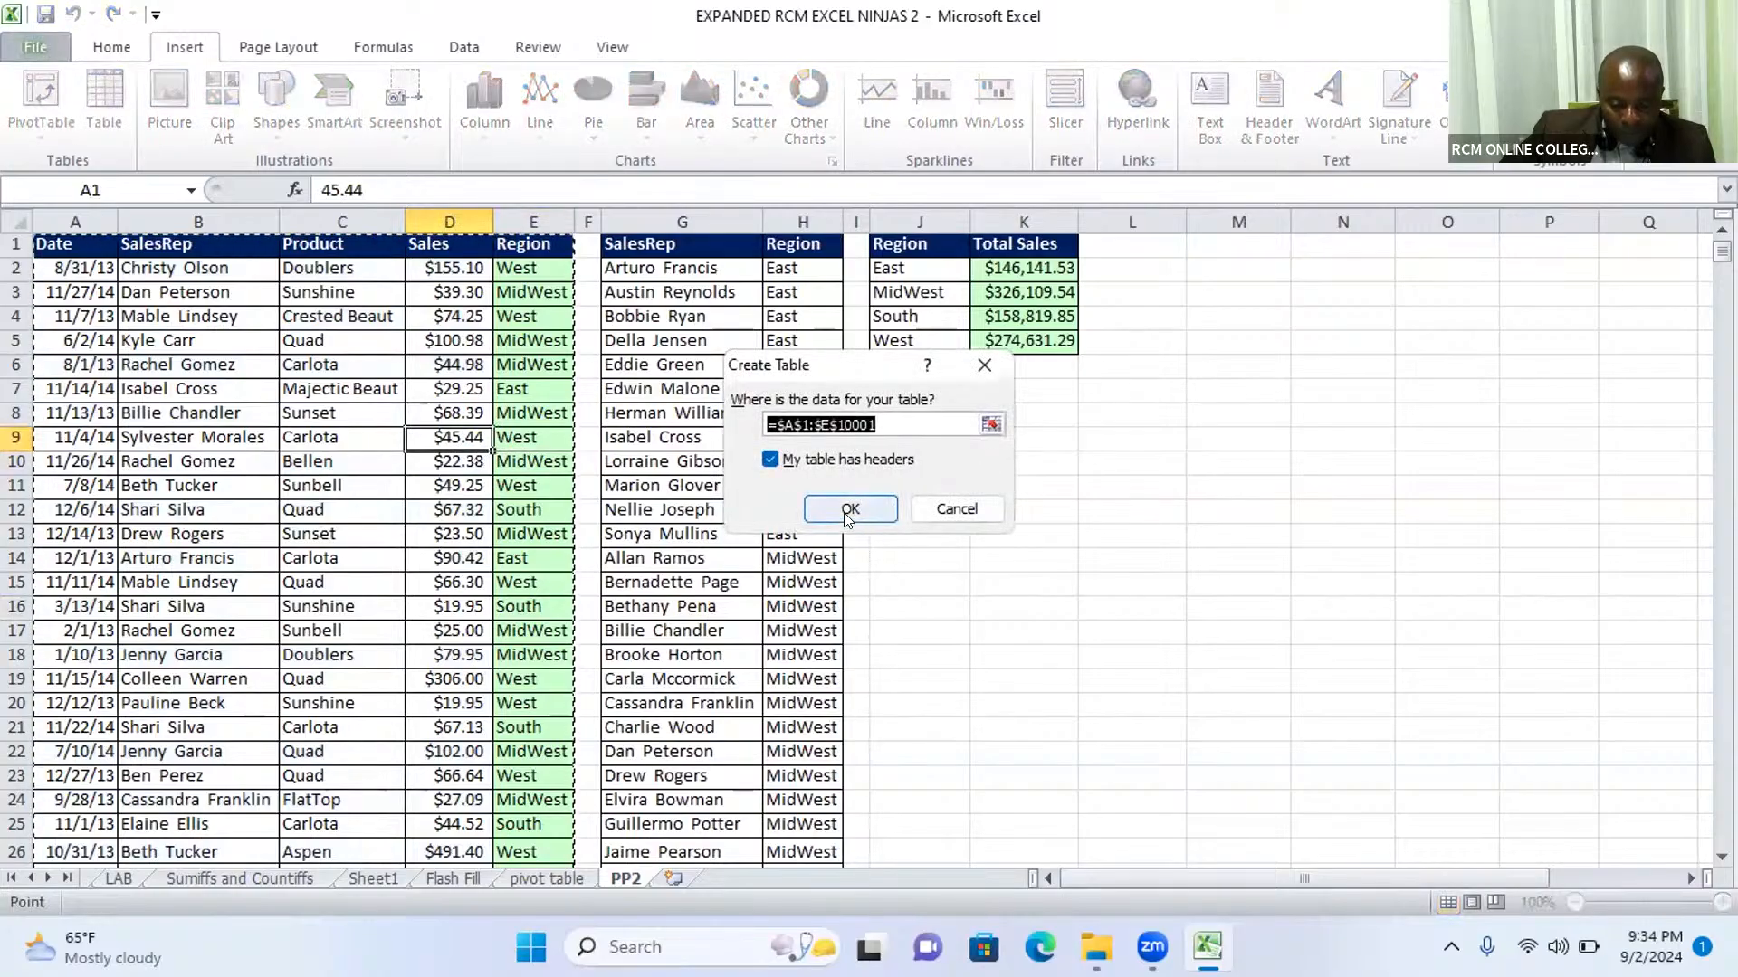
{"action": "key", "text": "Return"}
Step: Try to insert a slicer for the sales table, check the connection display options and dismiss the Existing Connections dialog
{"action": "left_click", "coordinate": [457, 534]}
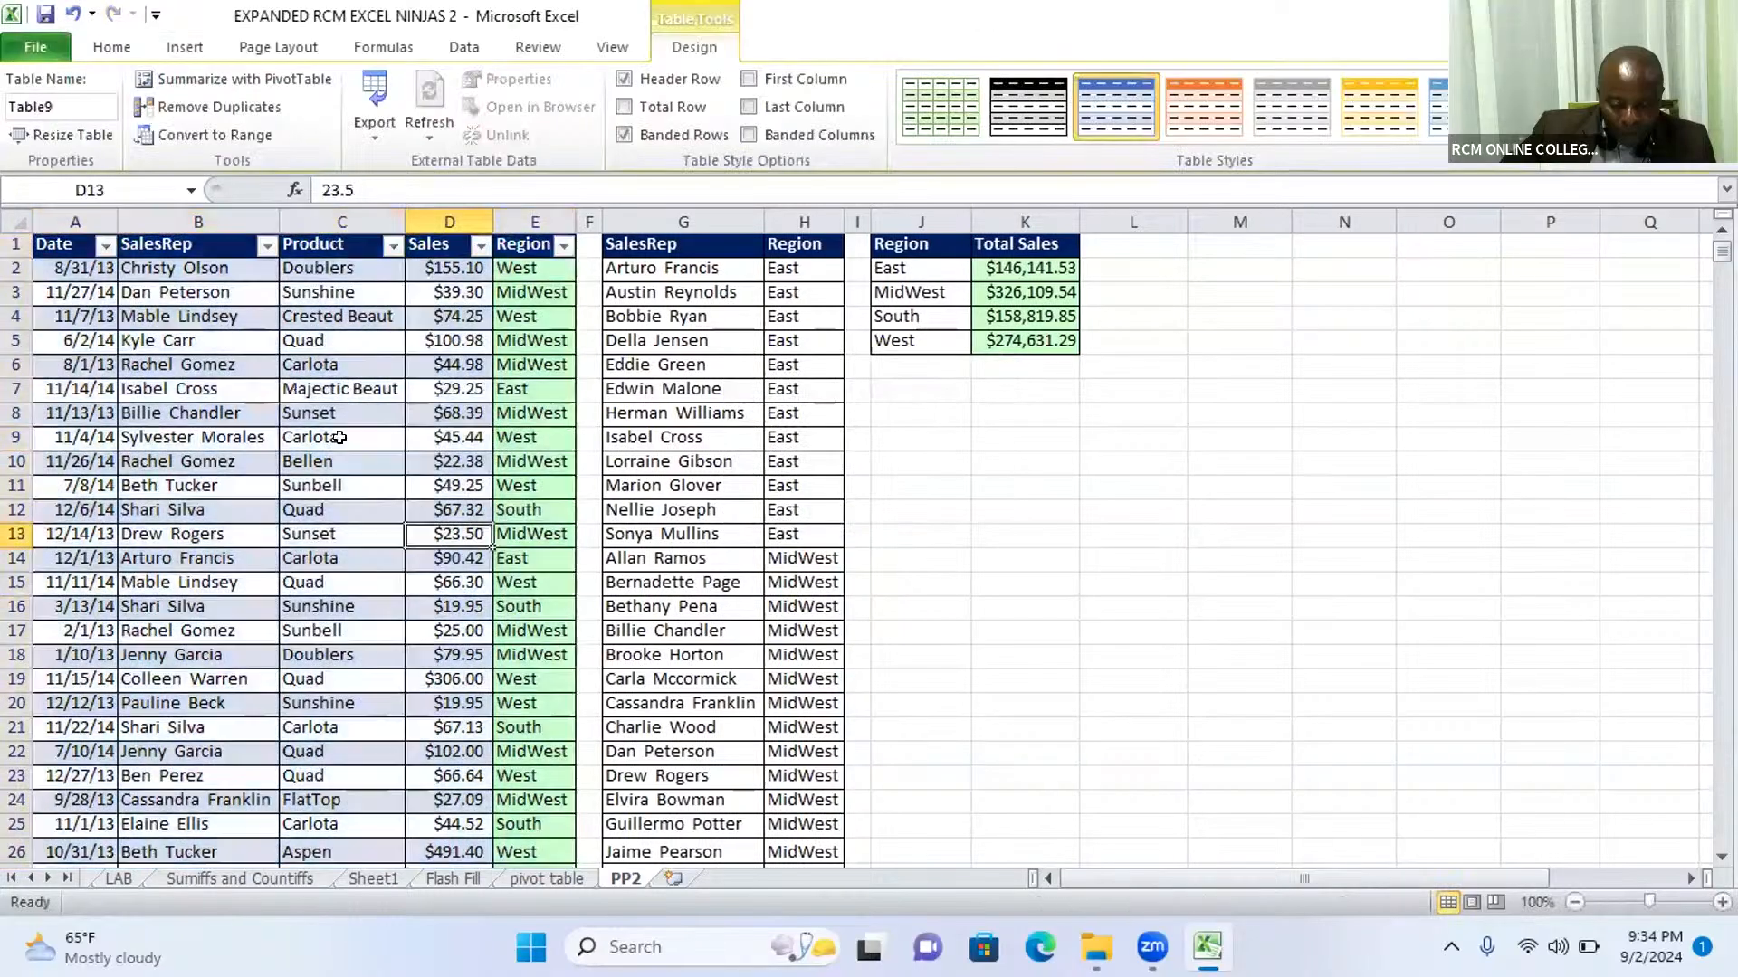
{"action": "left_click", "coordinate": [112, 49]}
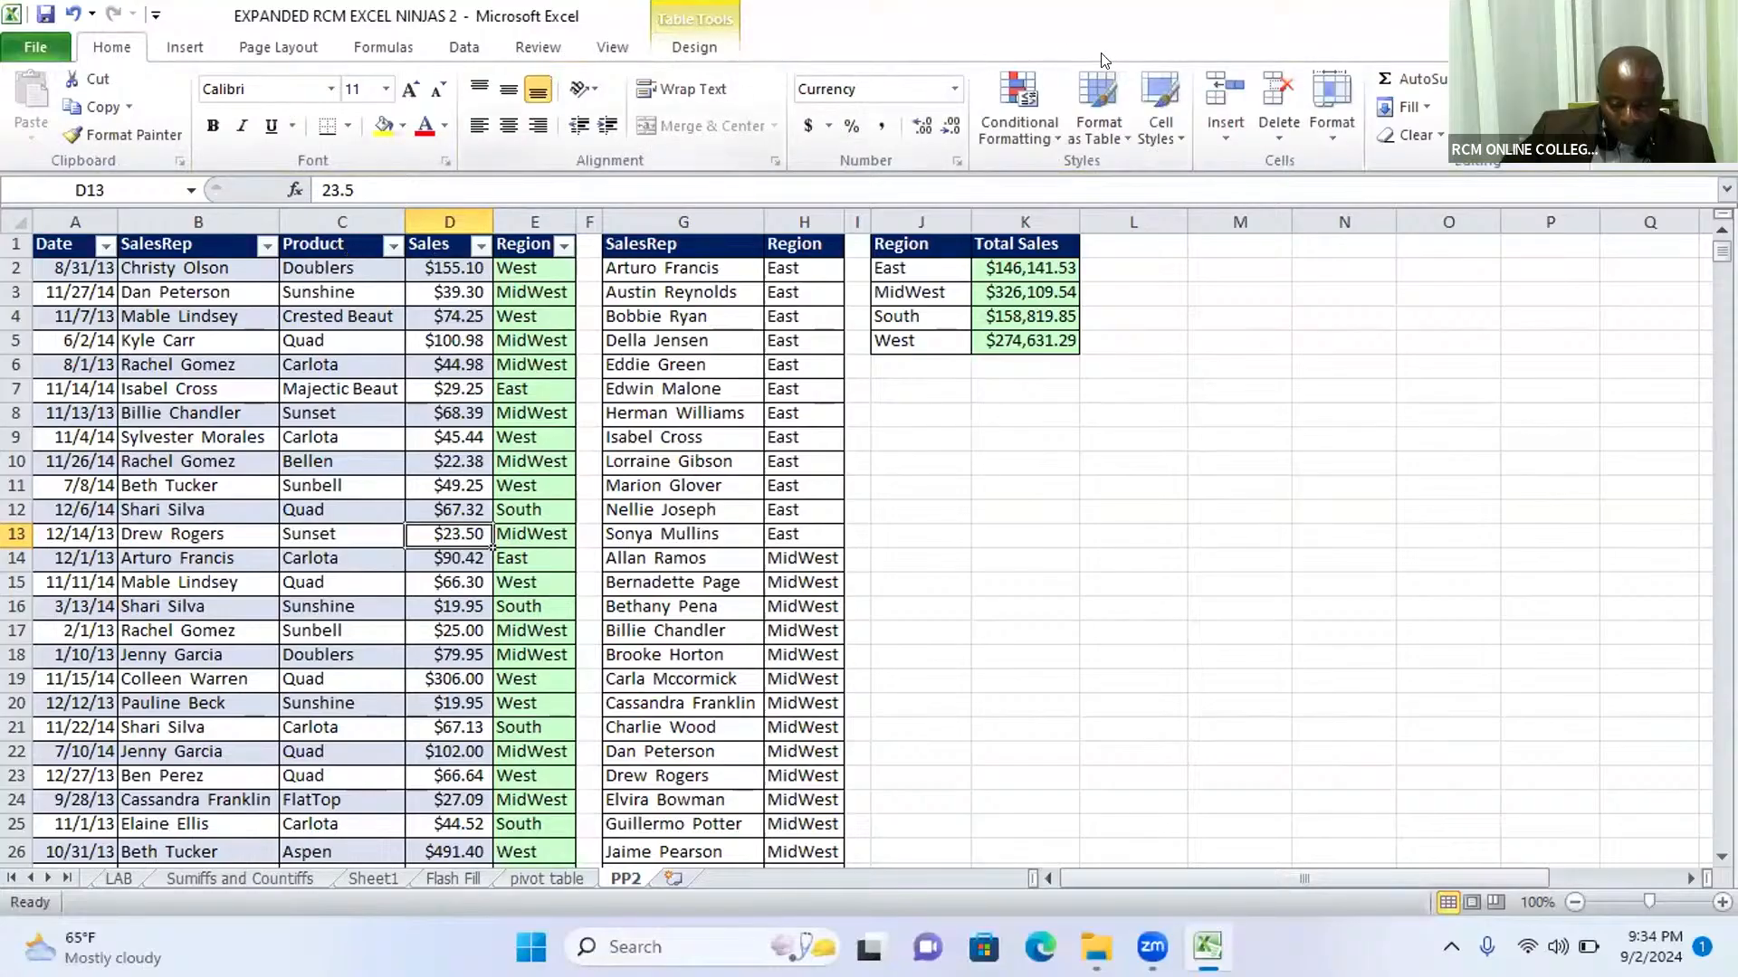
{"action": "left_click", "coordinate": [184, 47]}
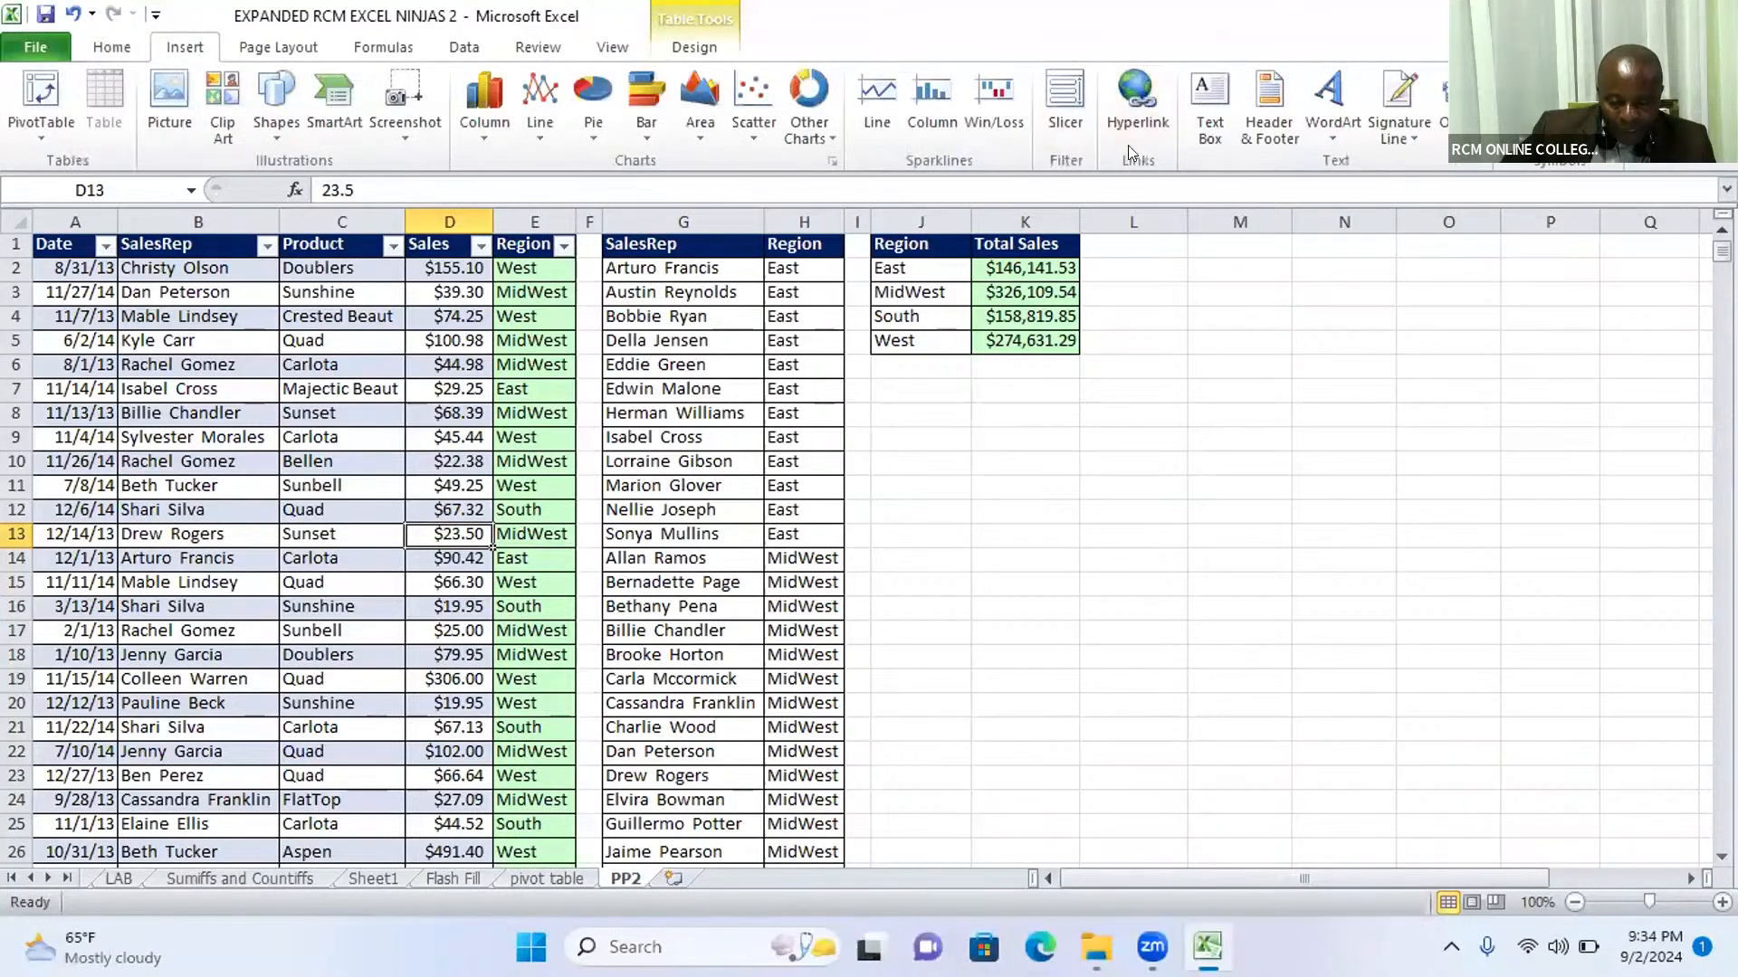
{"action": "left_click", "coordinate": [1081, 95]}
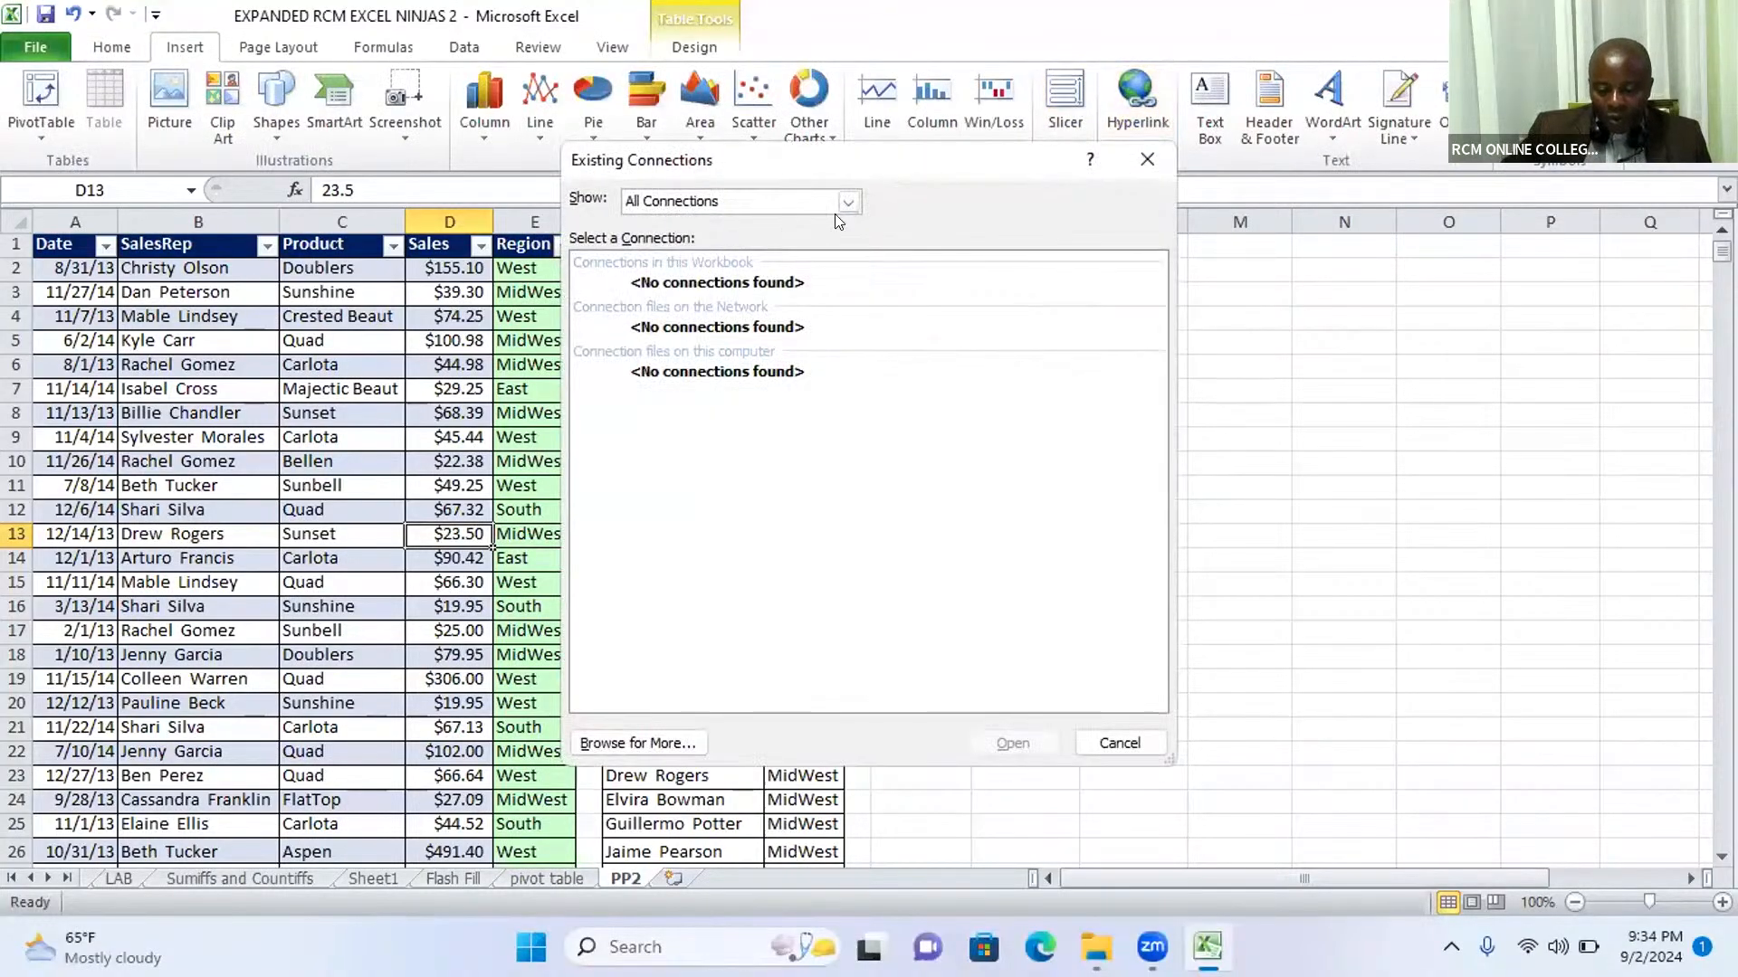
{"action": "left_click", "coordinate": [846, 201]}
{"action": "left_click", "coordinate": [846, 201]}
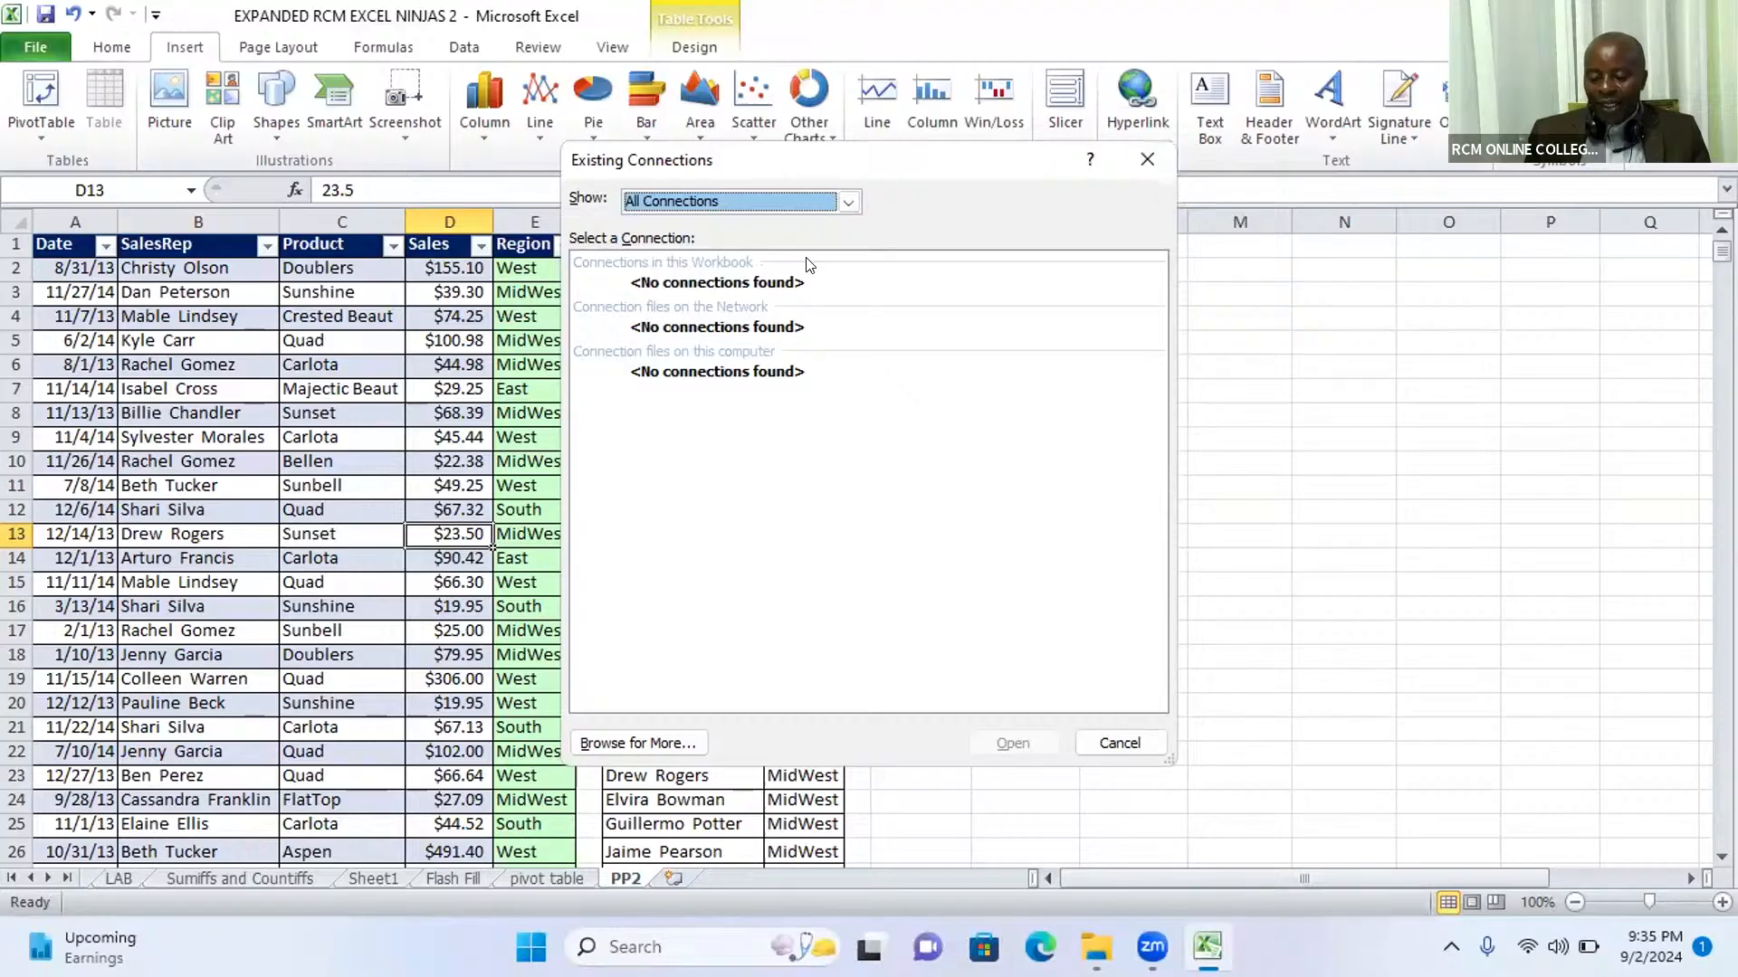
{"action": "left_click", "coordinate": [1145, 160]}
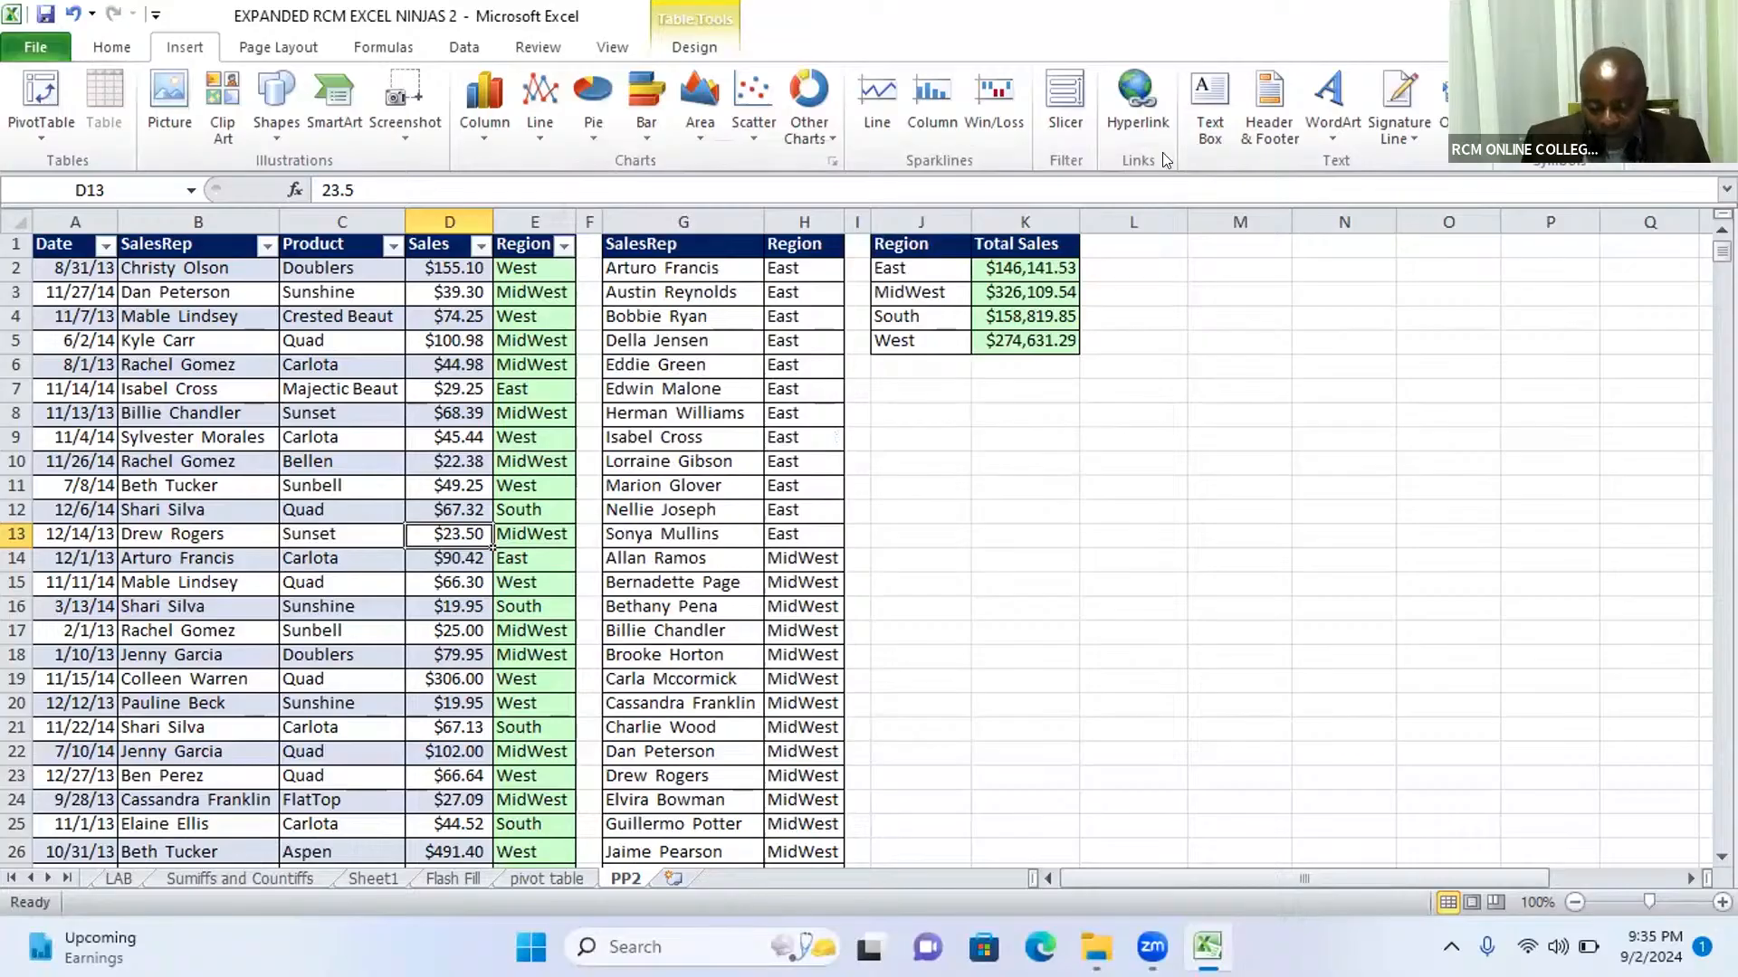